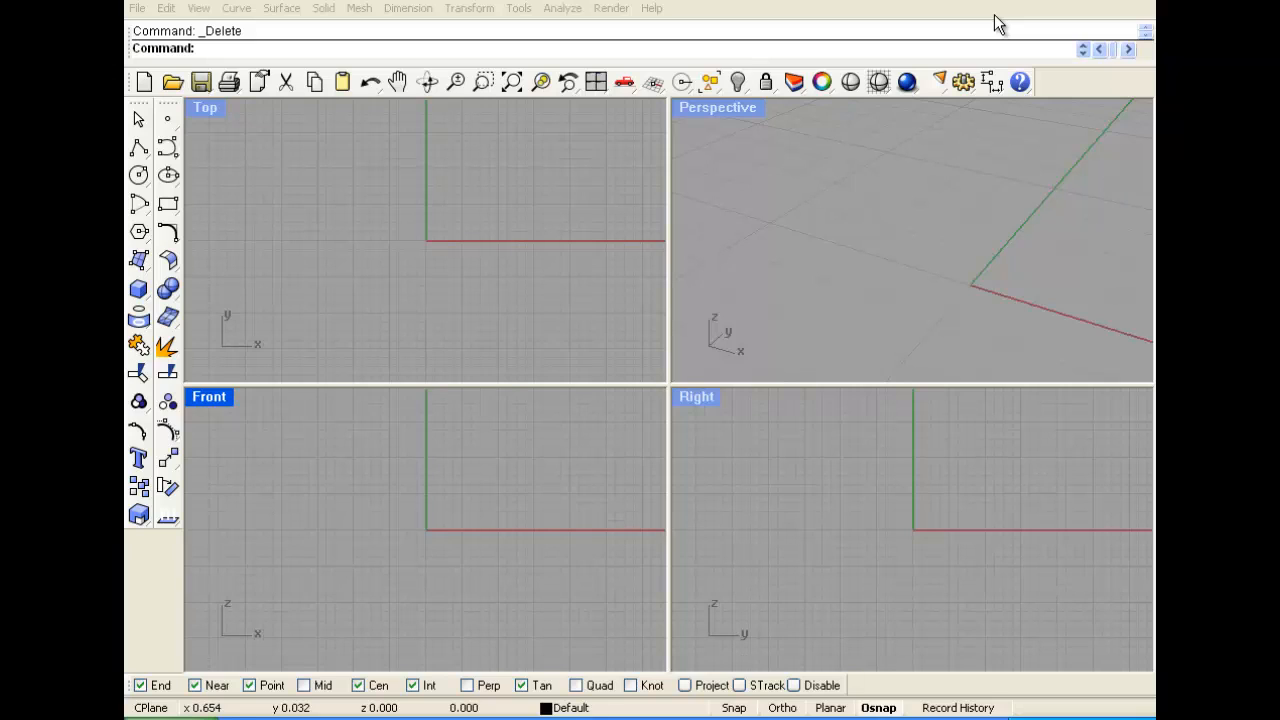
Create a sphere centred at the origin with a radius of about 1.84
click(140, 290)
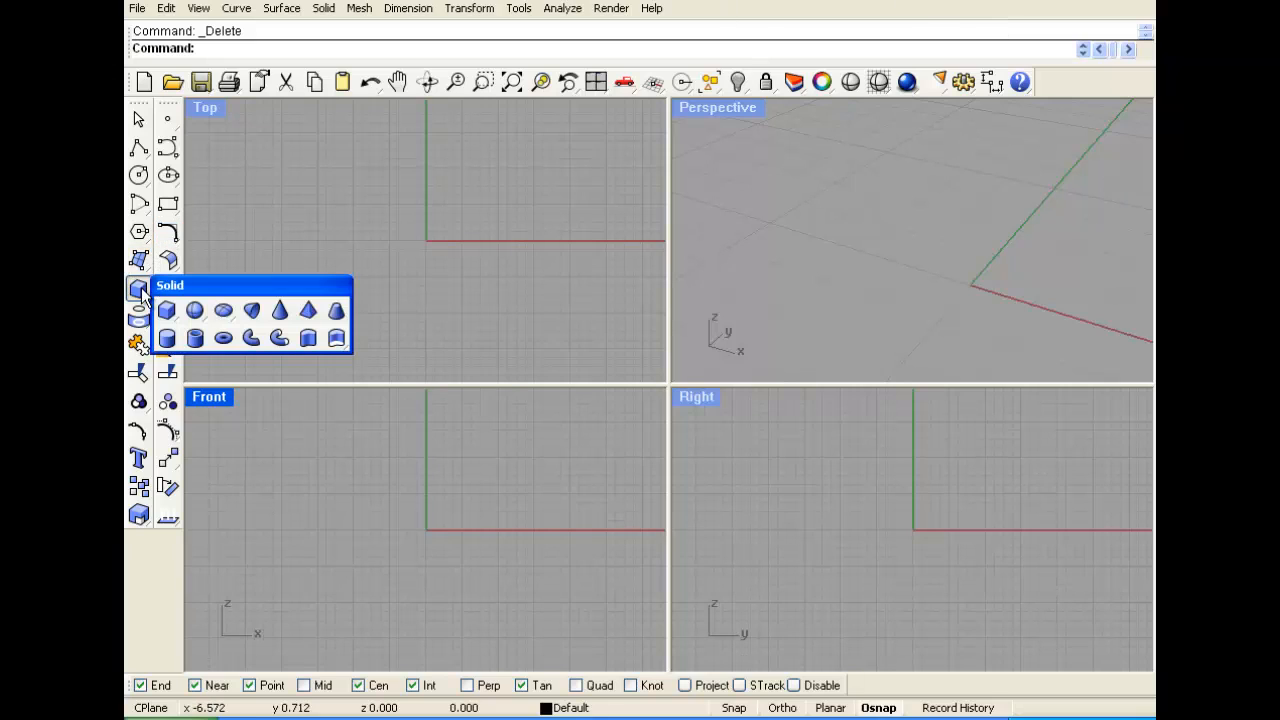
click(197, 306)
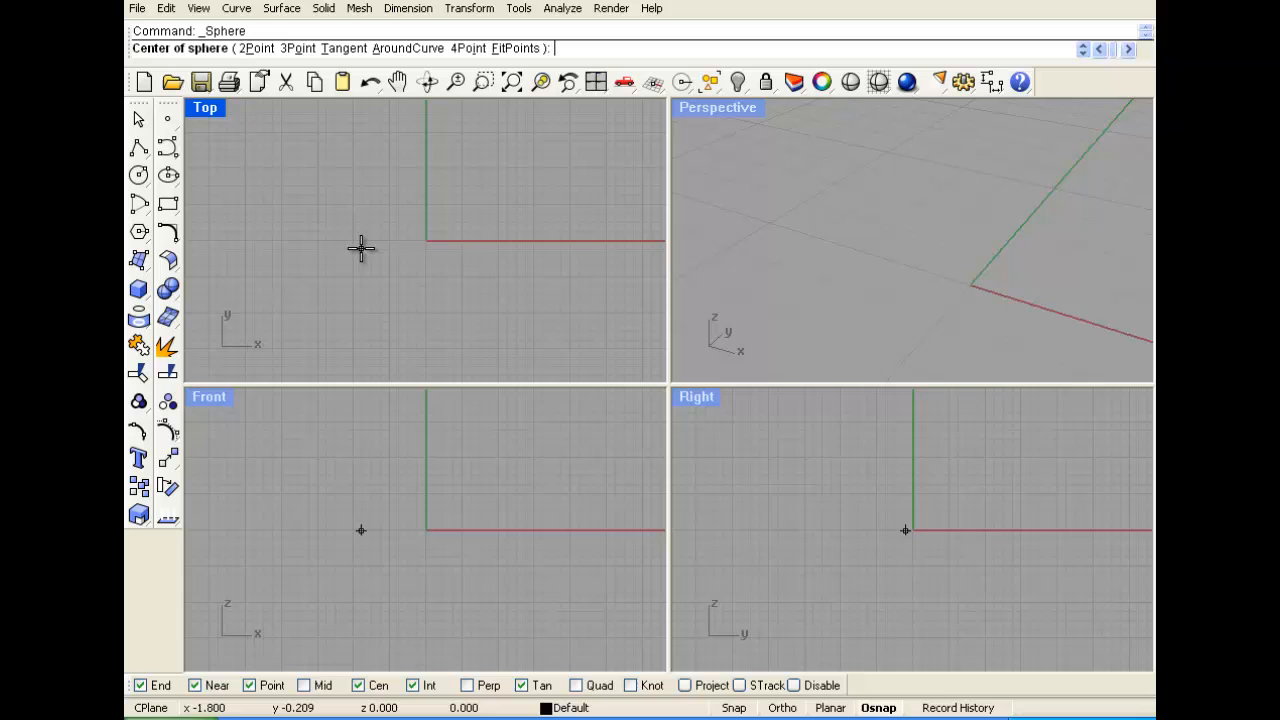
click(425, 240)
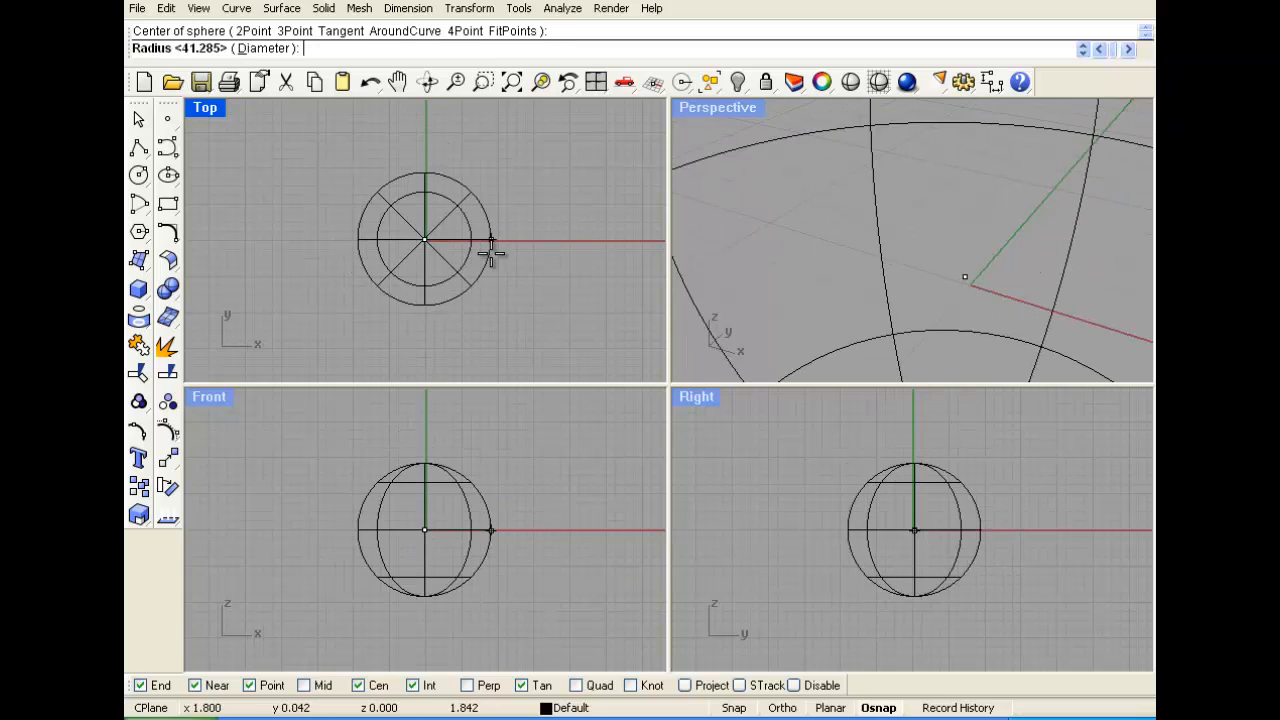
click(491, 250)
Set the perspective viewport to Shaded display with the whole sphere in view
scroll(885, 220, down, 3)
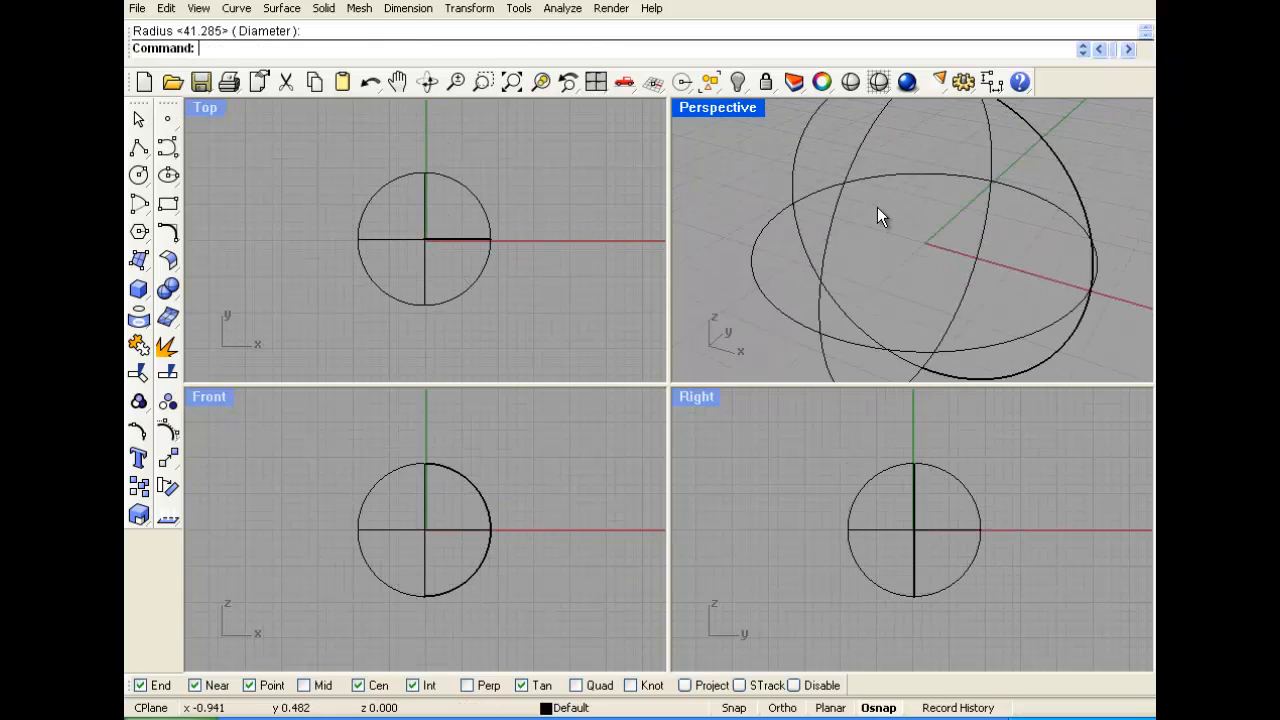
click(729, 106)
click(726, 187)
scroll(724, 187, up, 3)
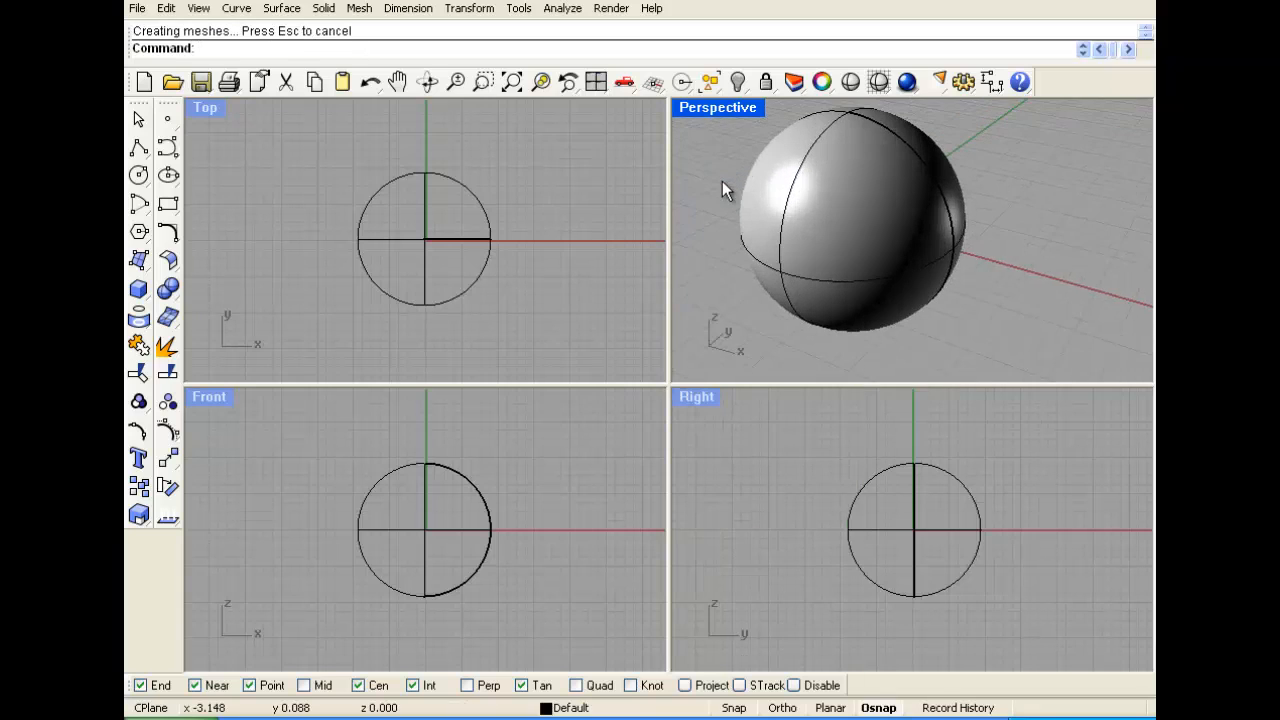
Create a second sphere with a radius of about 1.48 on the negative Y side, partly overlapping the first sphere
click(138, 289)
click(138, 289)
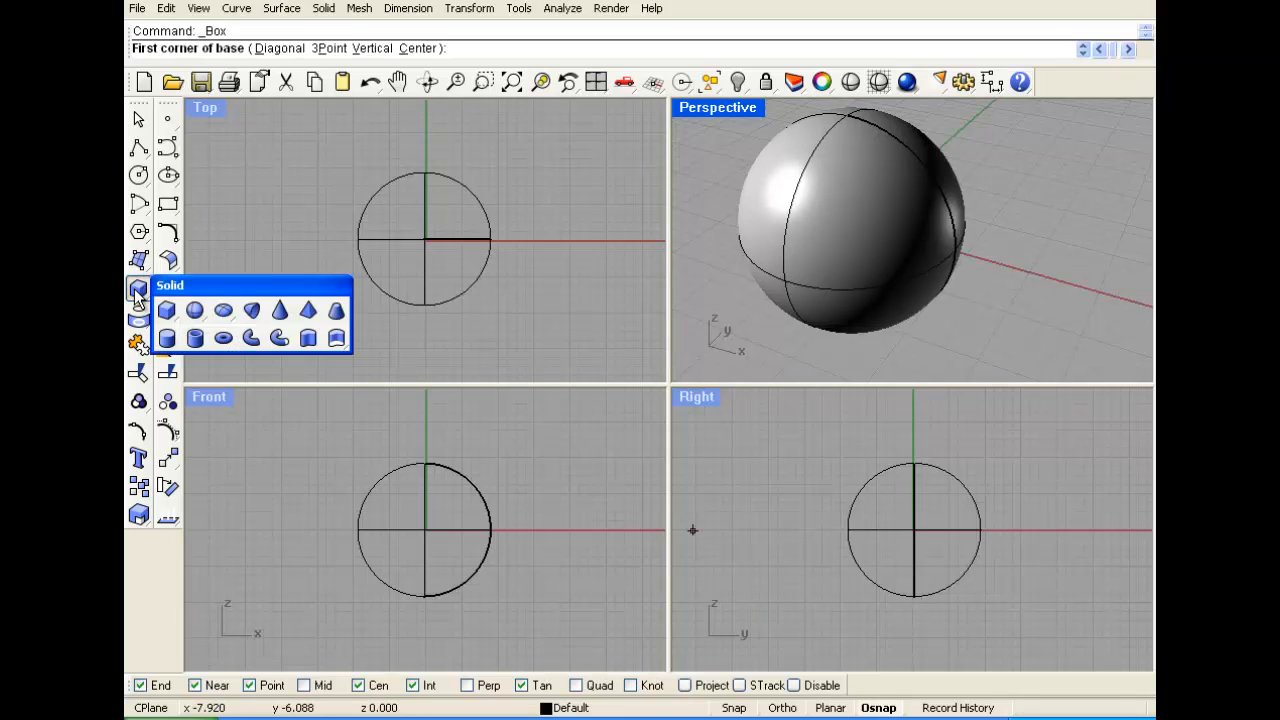
click(201, 310)
click(425, 316)
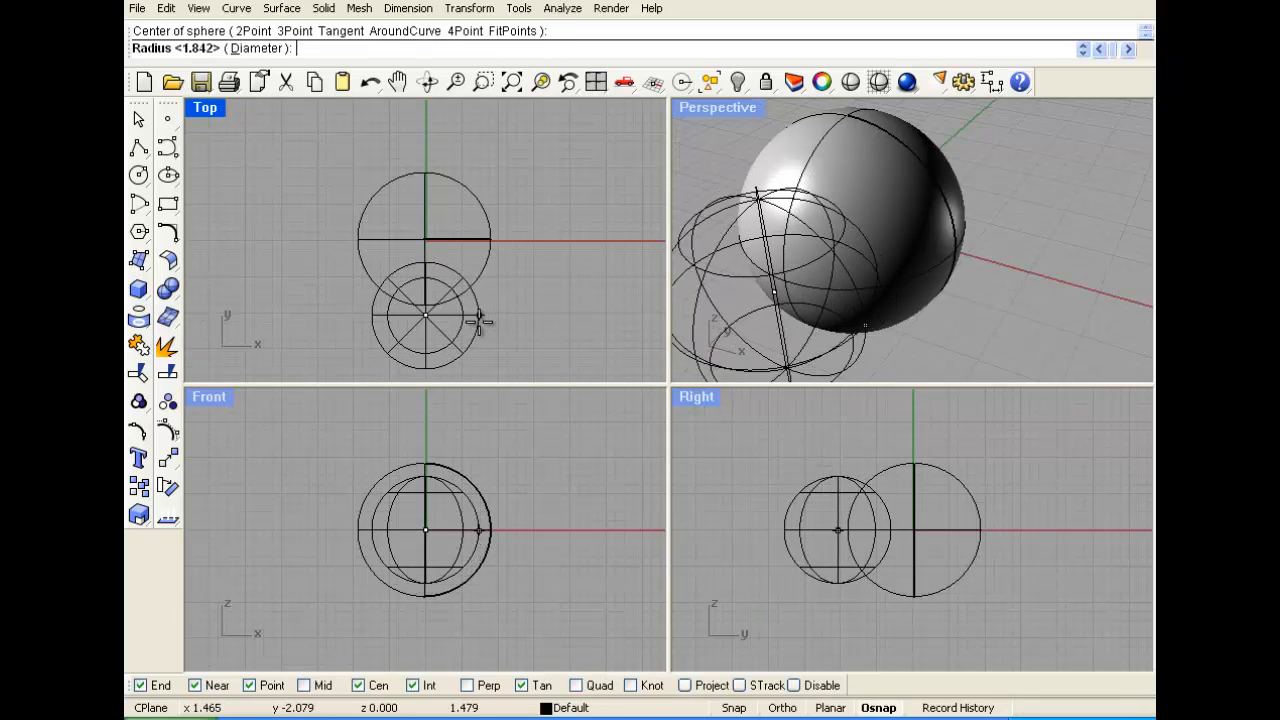
click(479, 322)
click(709, 355)
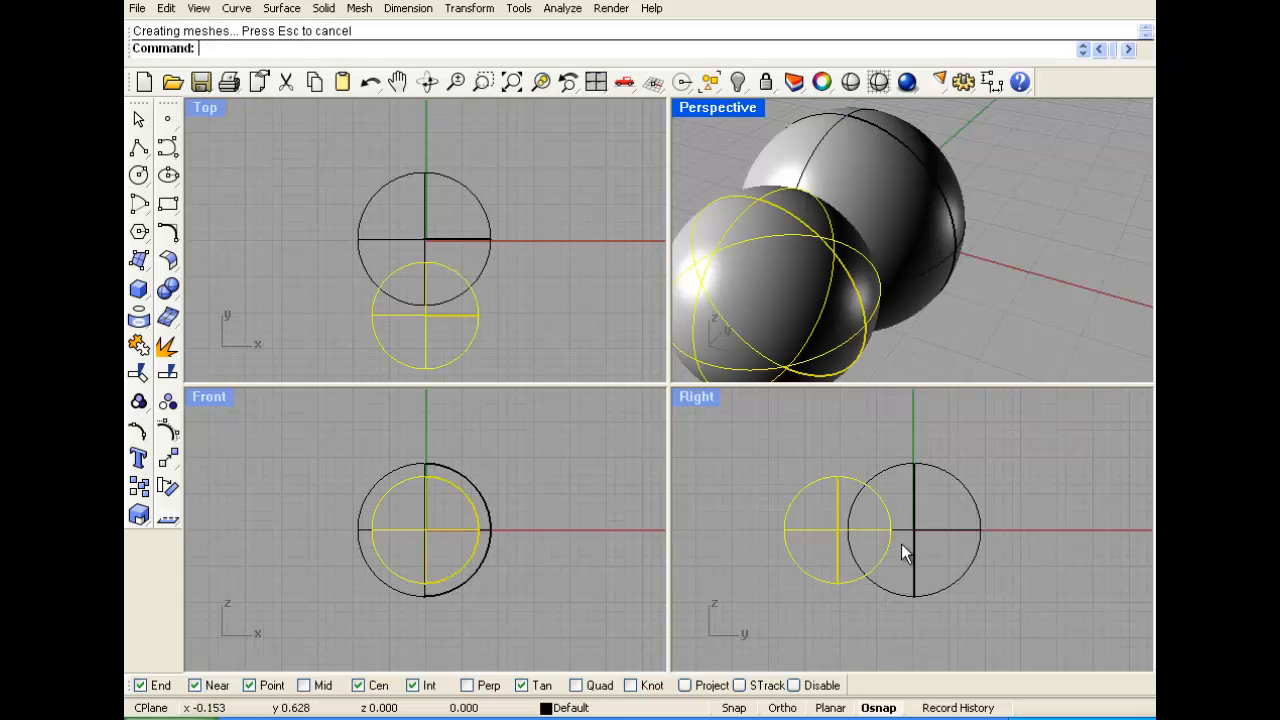
Move the smaller sphere slightly farther from the large one along Y, keeping the two overlapping
scroll(890, 530, up, 3)
drag(874, 509, 840, 509)
scroll(840, 509, down, 2)
click(978, 308)
Subtract the smaller sphere from the large sphere with a Boolean difference to form a round hollow in its front
scroll(964, 276, down, 6)
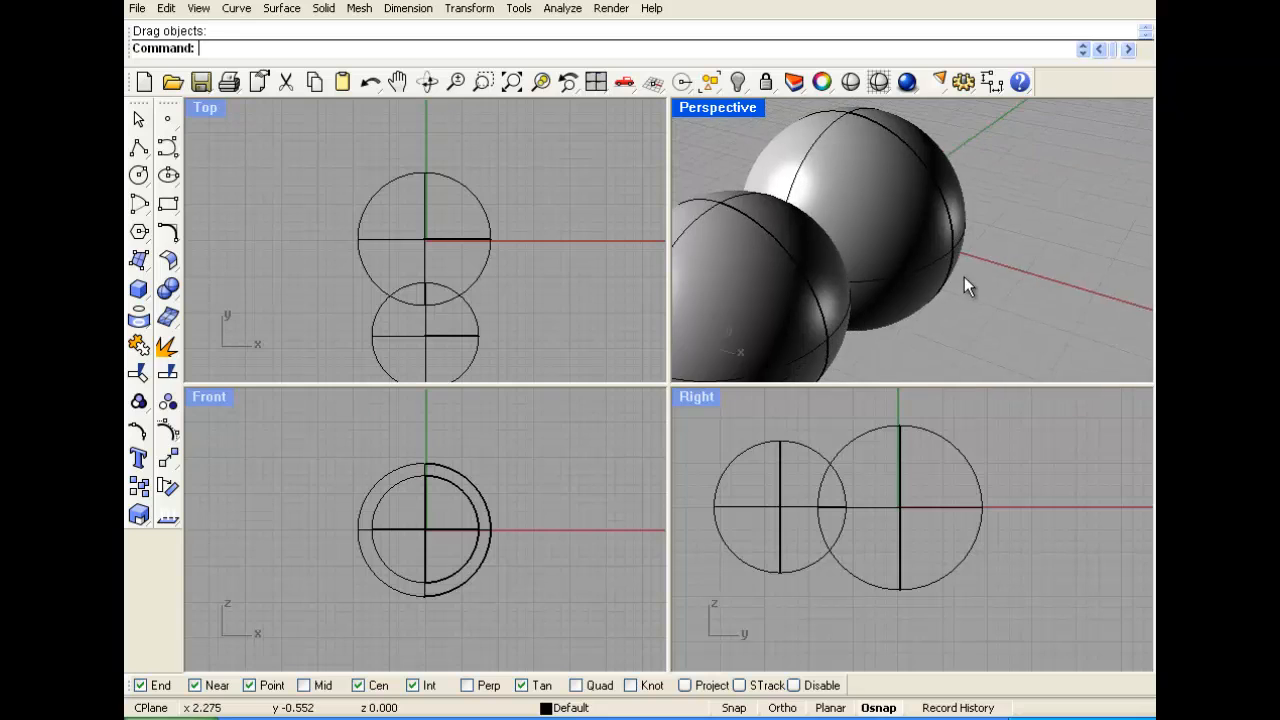
right_drag(958, 276, 873, 275)
scroll(885, 324, up, 4)
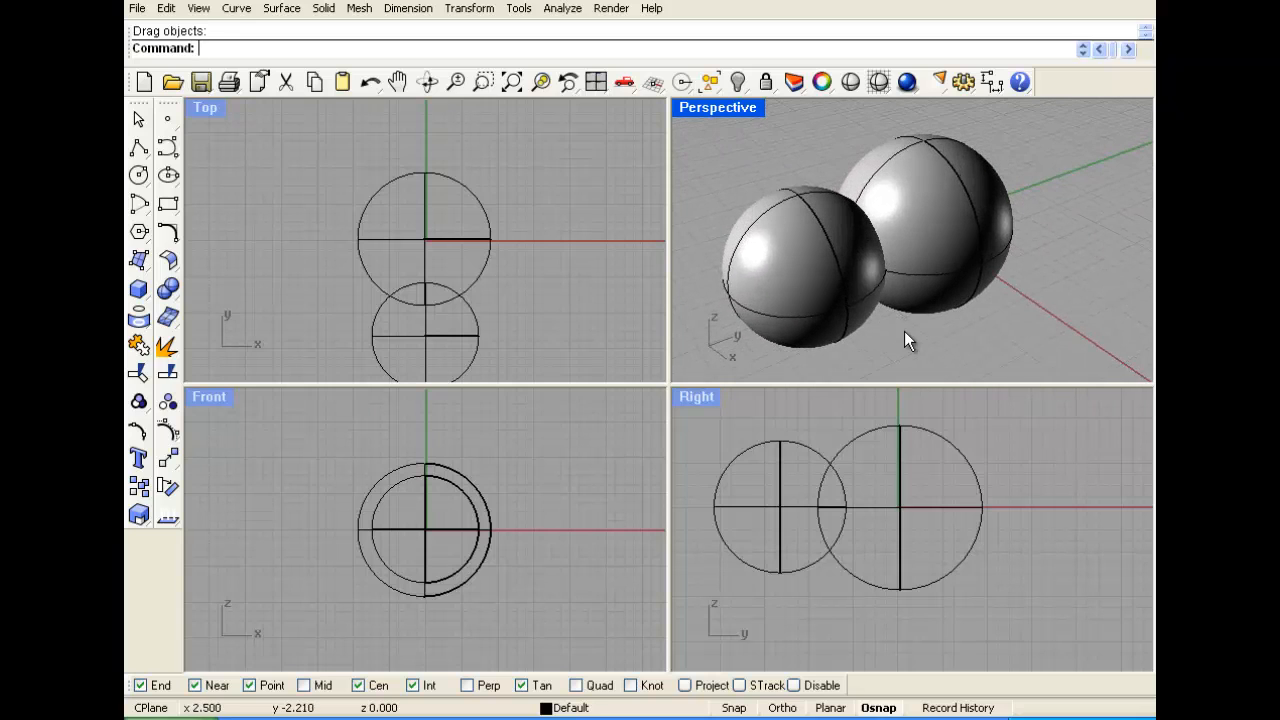
click(168, 290)
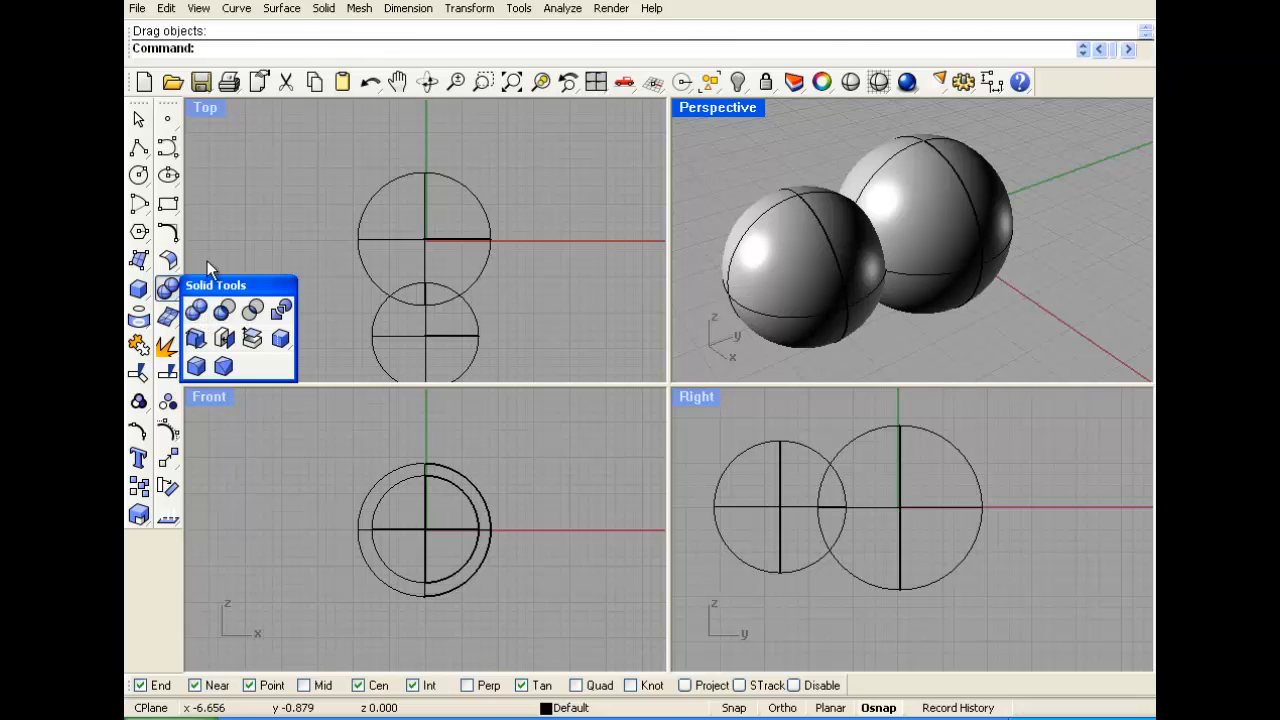
click(224, 310)
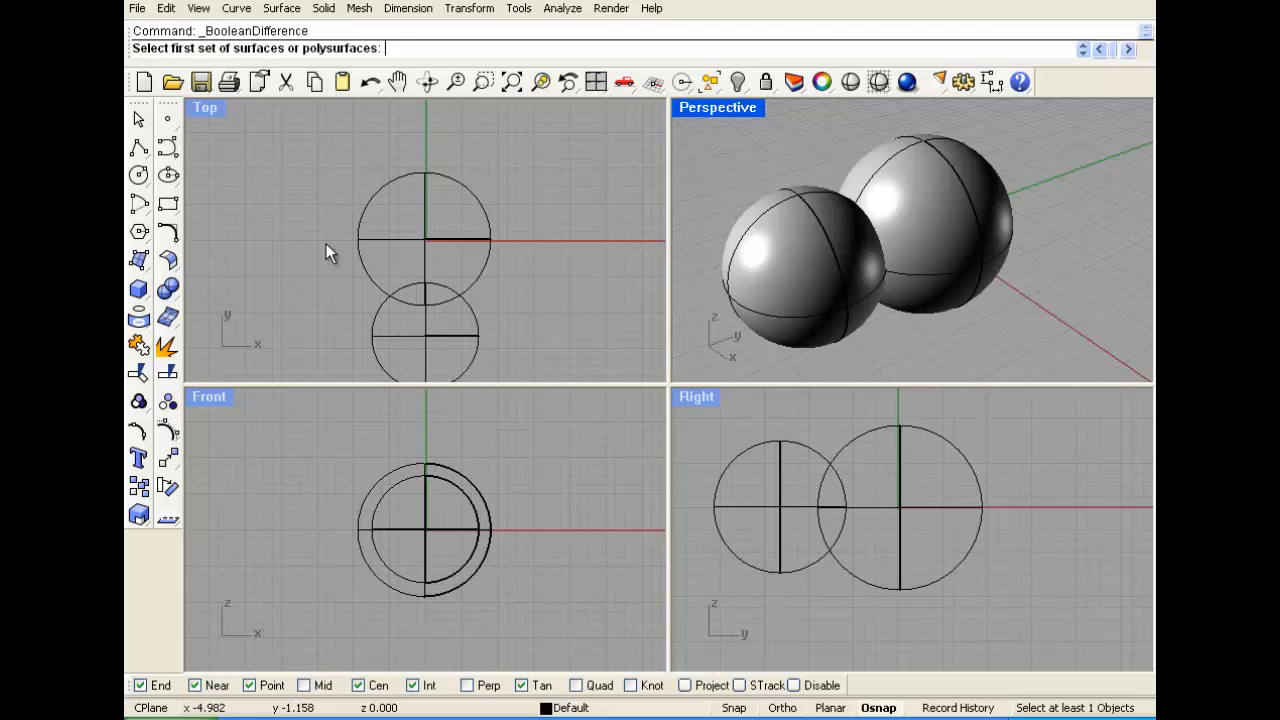
click(920, 222)
key(Return)
click(810, 262)
key(Return)
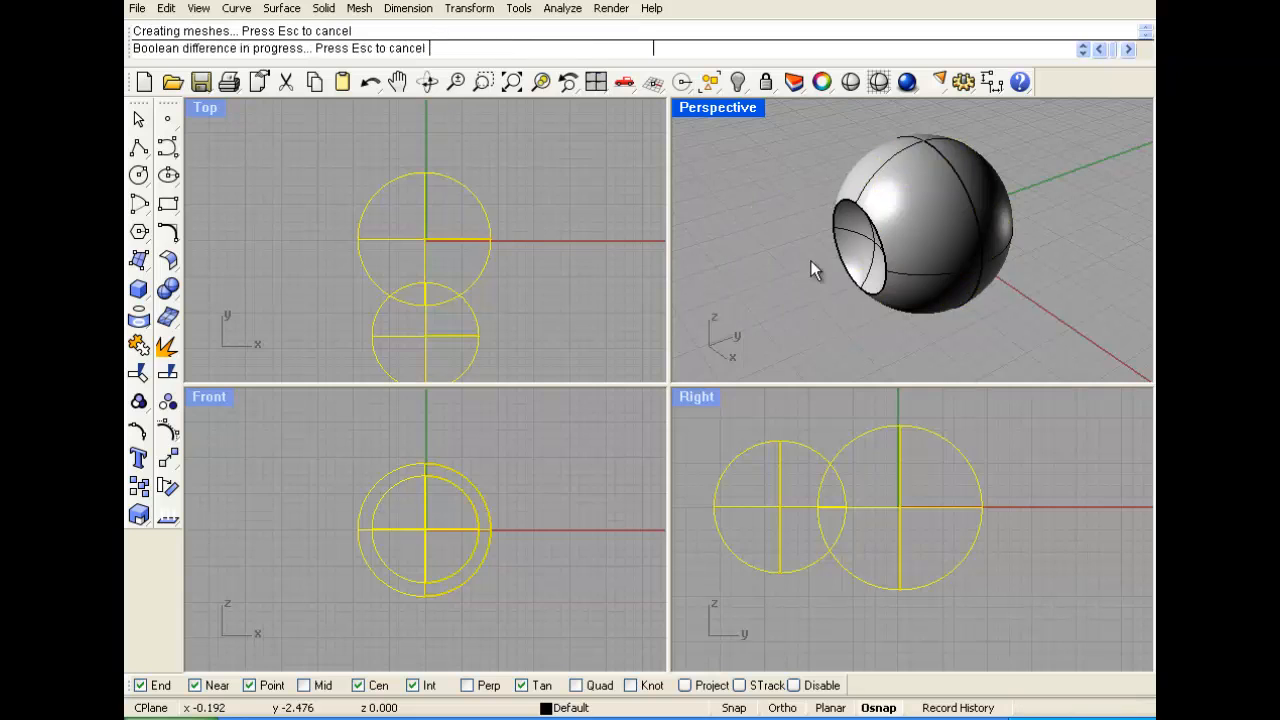
Create another sphere with a radius of about 1.1, centred on the topmost point of the hollowed sphere
right_drag(814, 271, 911, 226)
right_drag(756, 268, 776, 258)
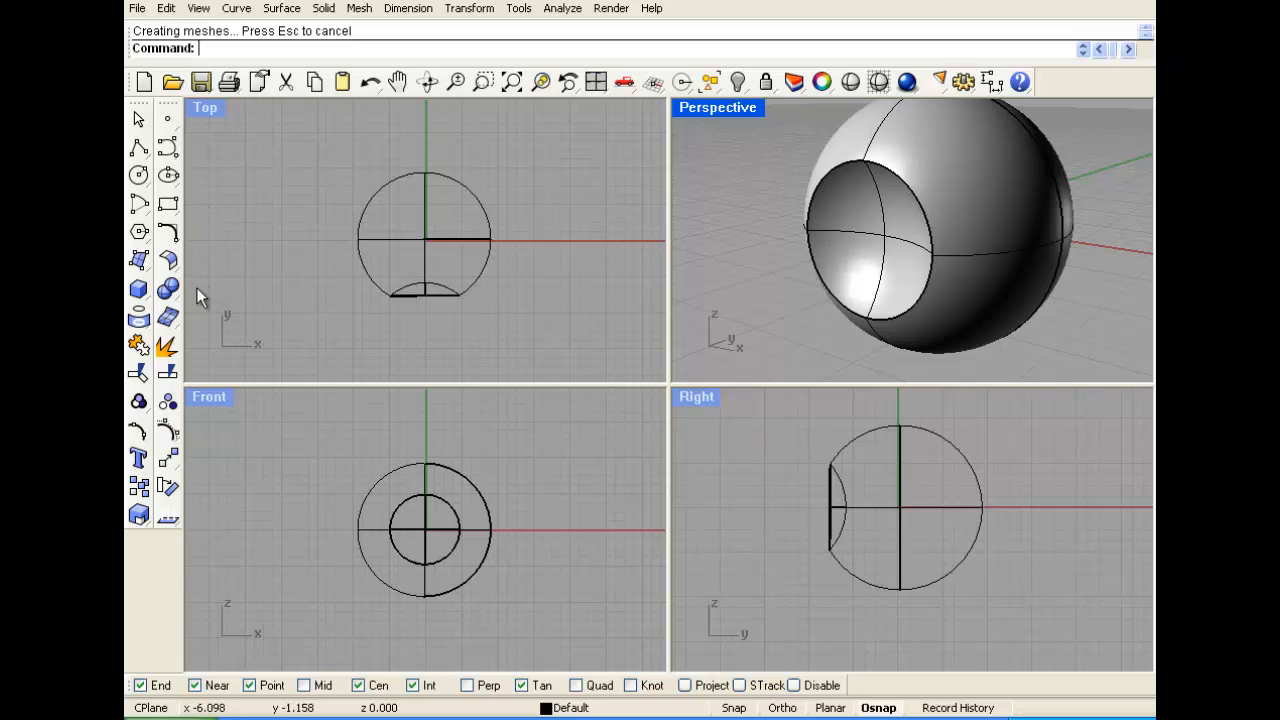
click(138, 289)
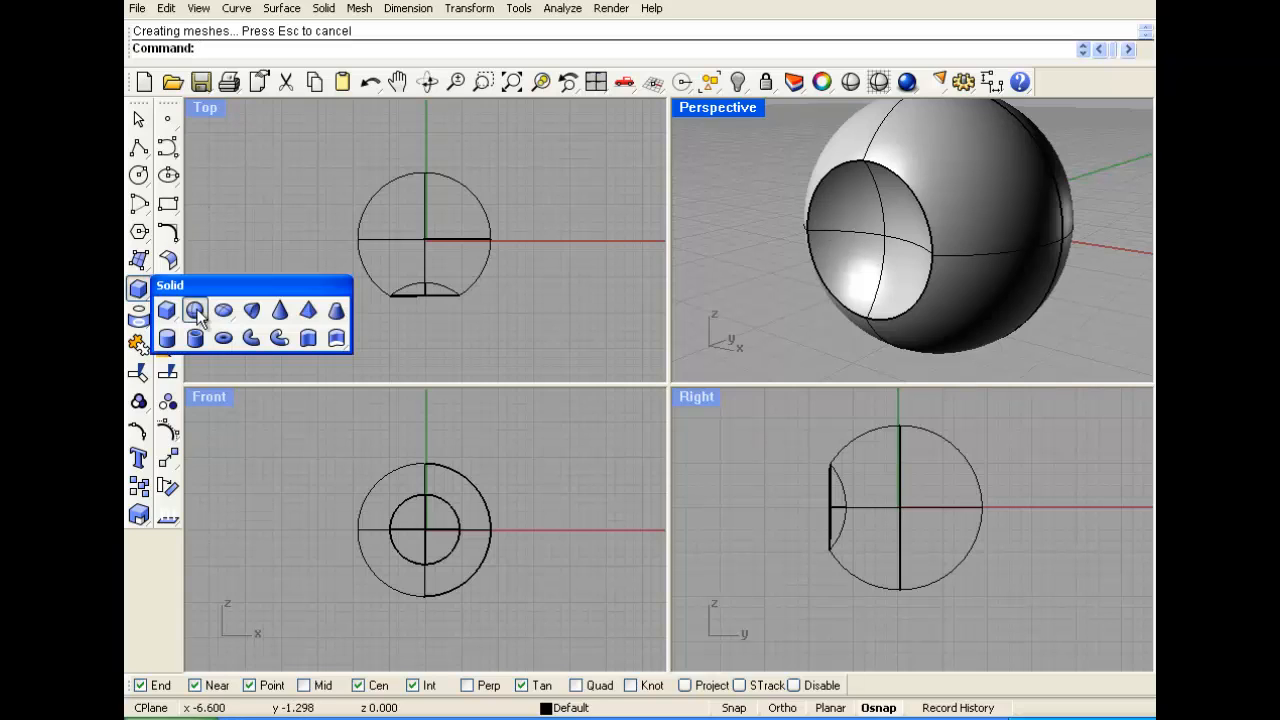
click(195, 311)
click(425, 240)
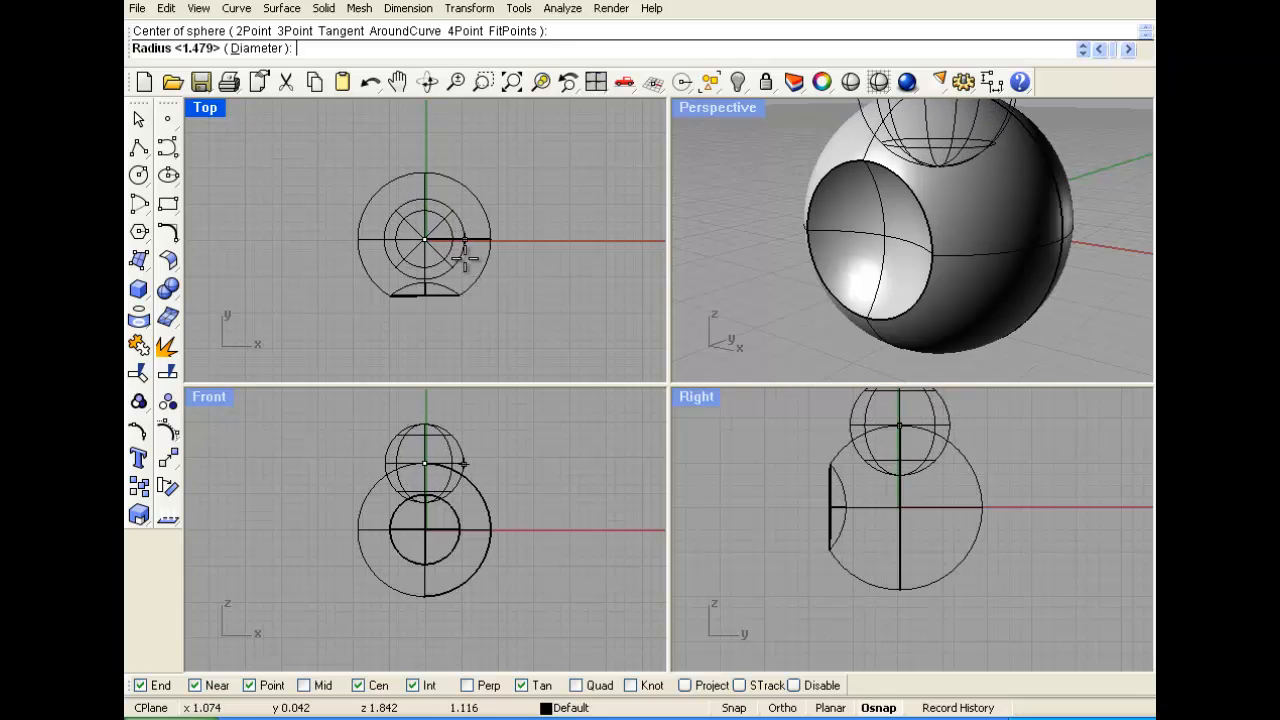
click(463, 258)
Move the new small sphere down and forward so it sits centred in the hollow and bulges slightly out of it
click(423, 196)
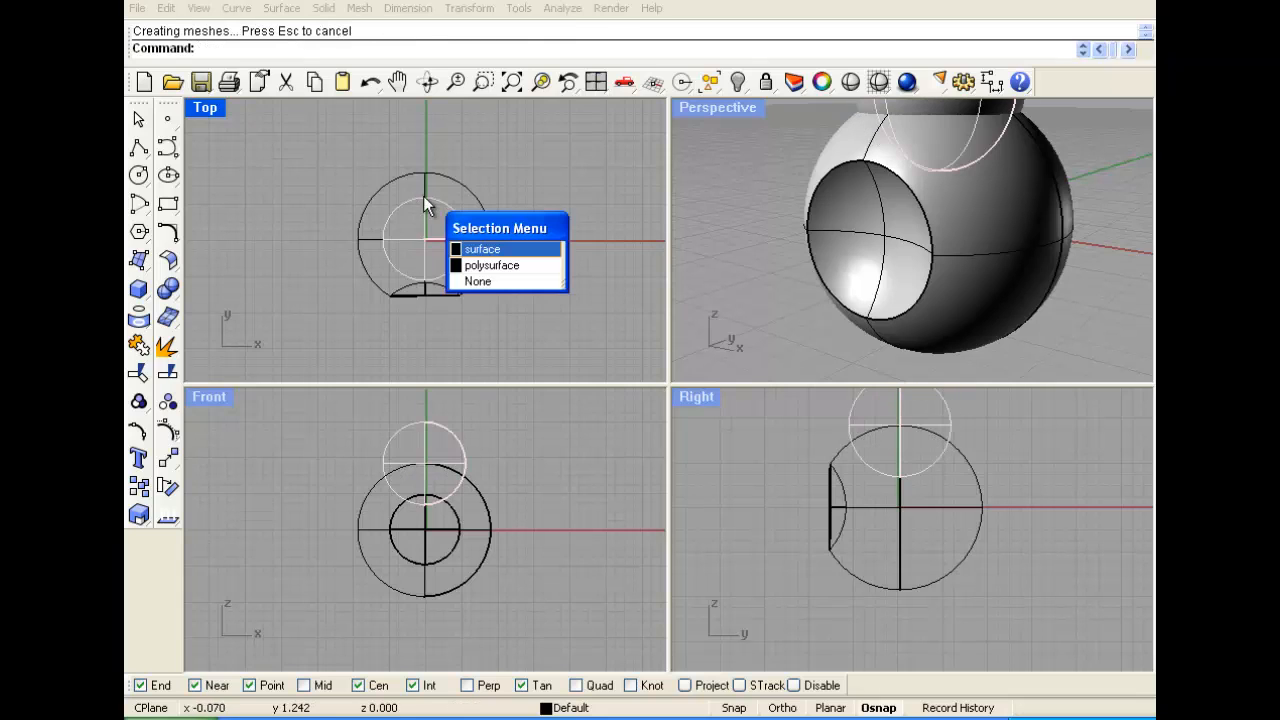
click(483, 249)
drag(438, 200, 438, 212)
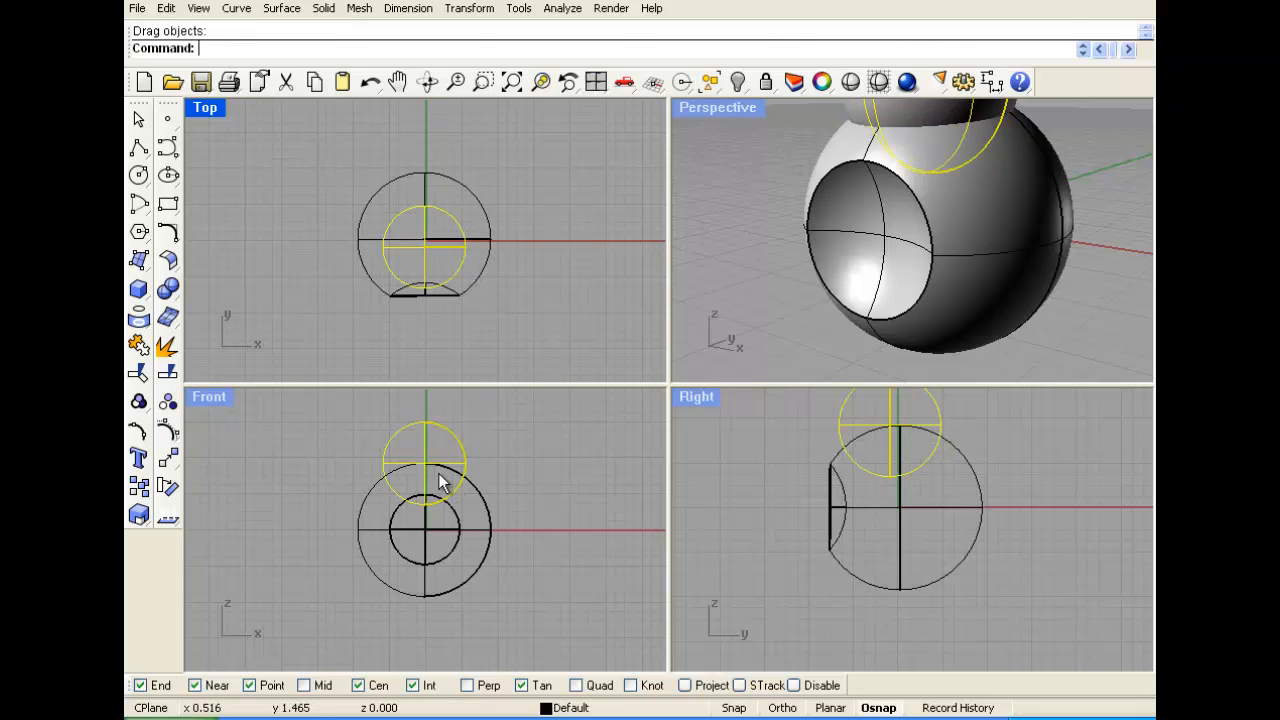
drag(449, 466, 455, 530)
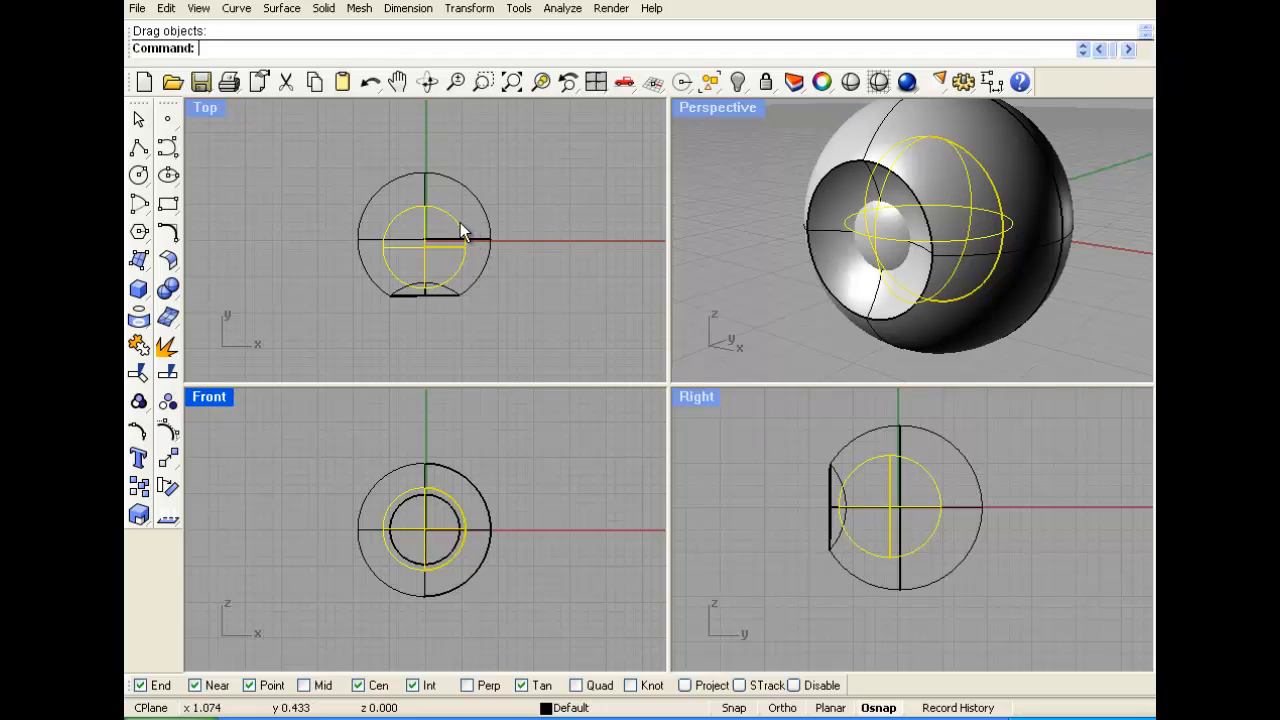
drag(460, 230, 451, 242)
click(719, 230)
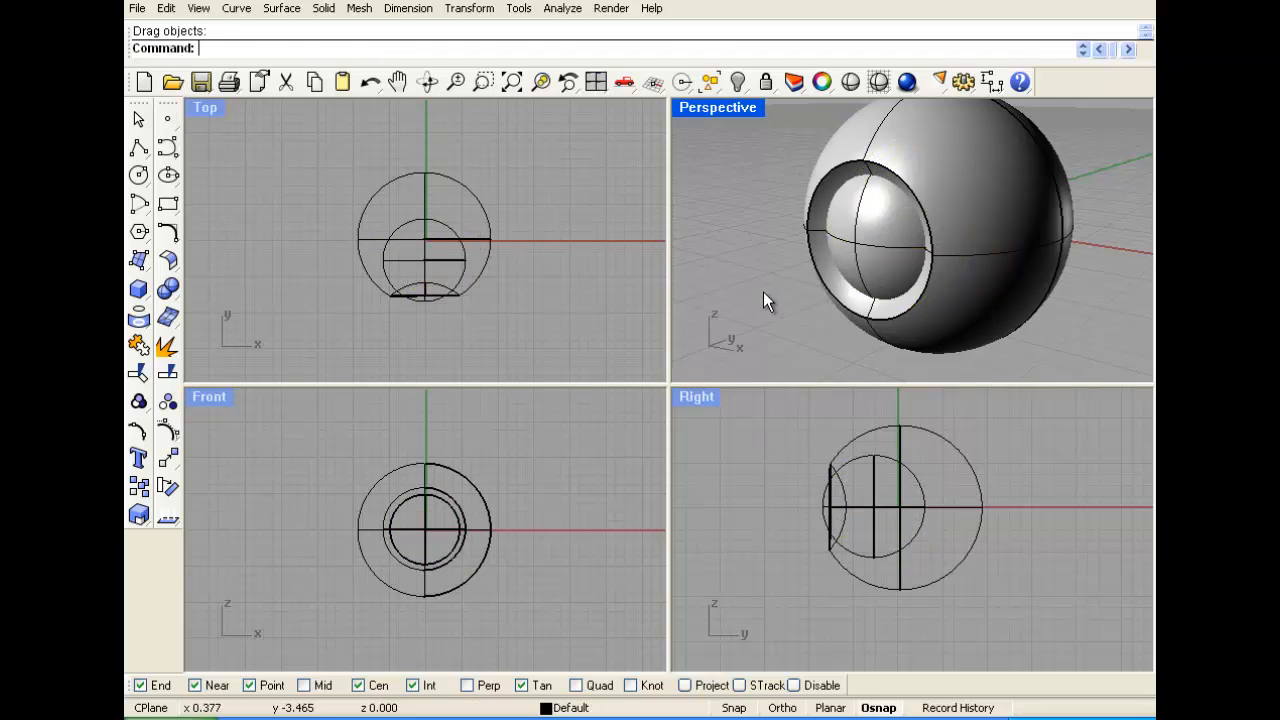
Join the hollowed sphere and the inner small sphere into one solid with a Boolean union
mouse_move(763, 293)
right_down()
mouse_move(766, 237)
mouse_move(743, 287)
right_up()
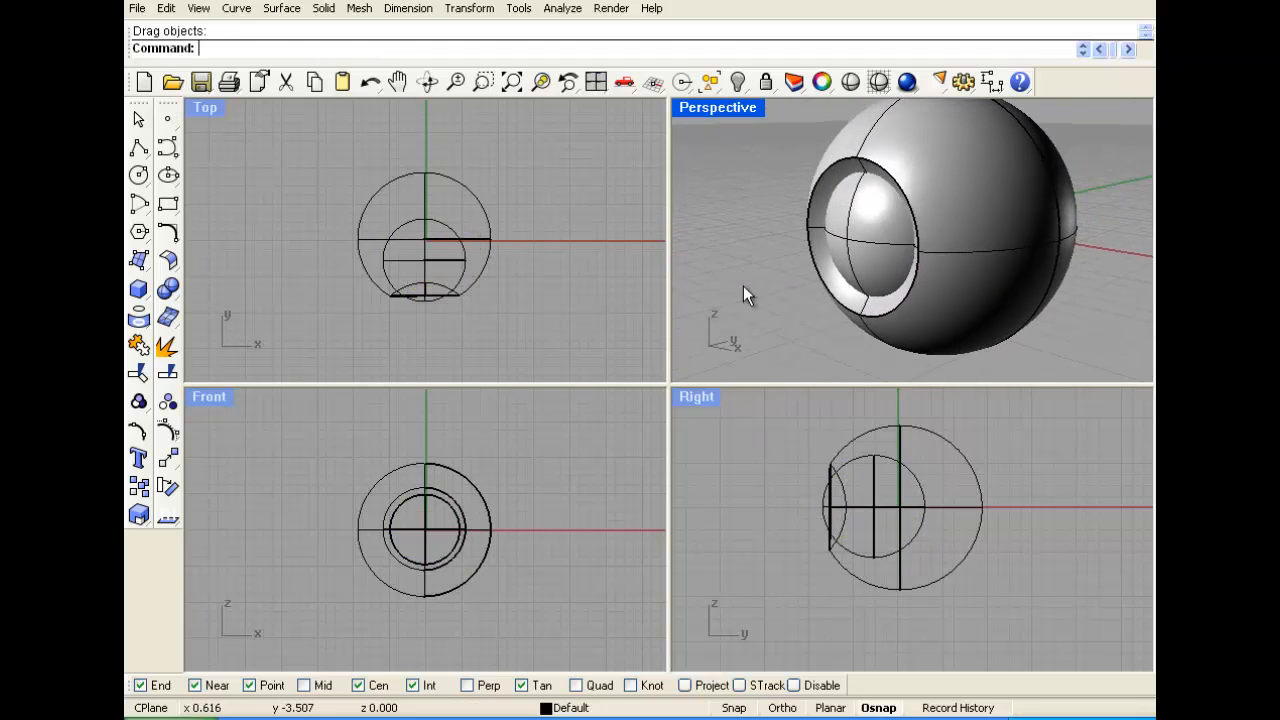
right_drag(793, 254, 838, 210)
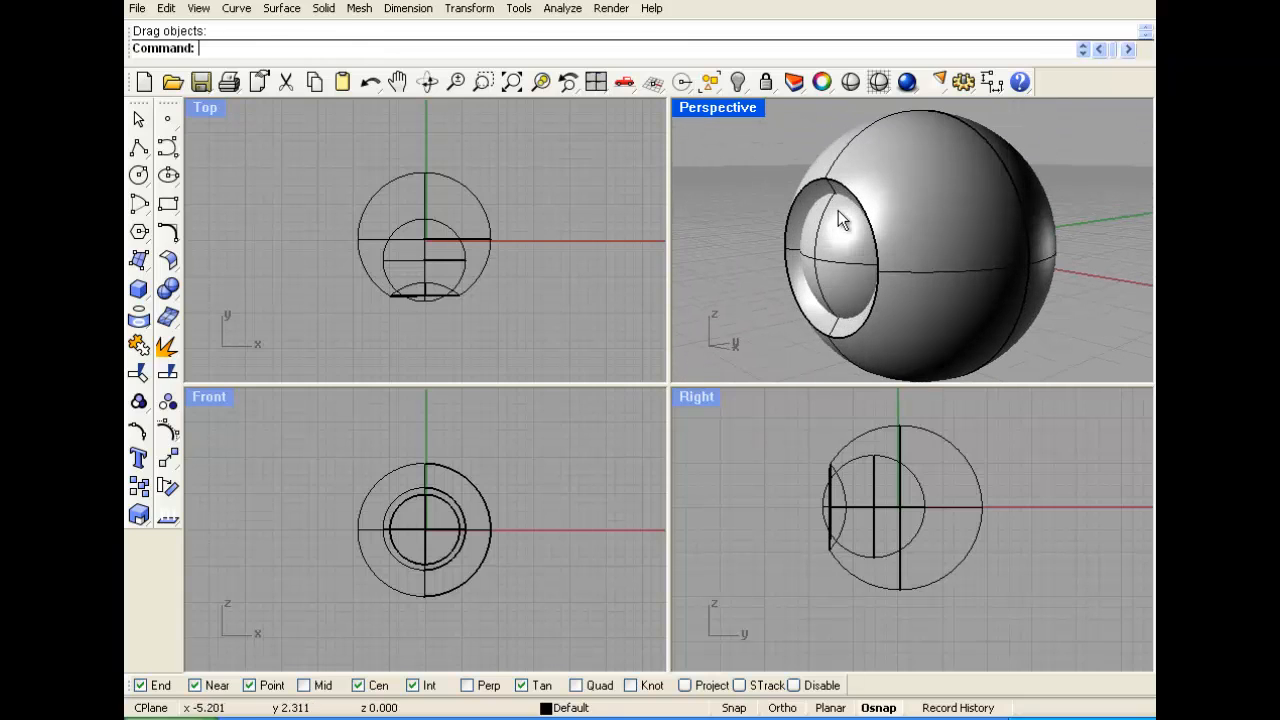
click(167, 290)
click(885, 173)
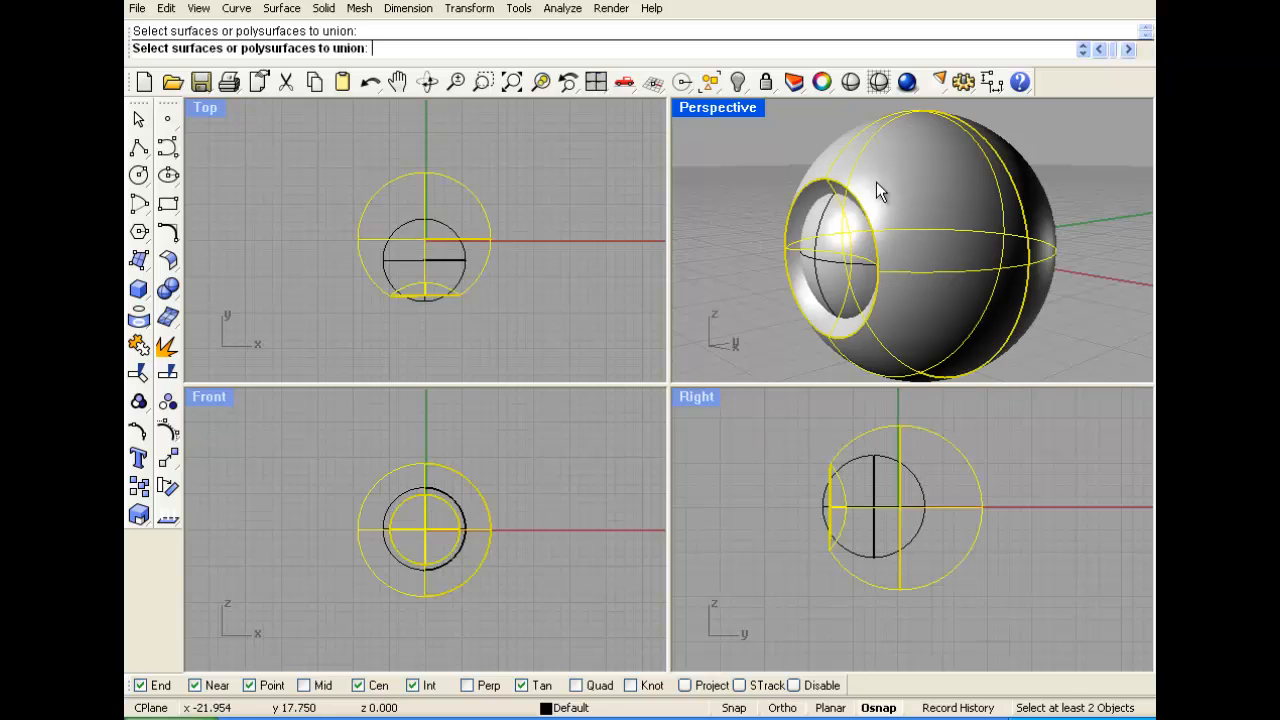
click(799, 241)
key(Return)
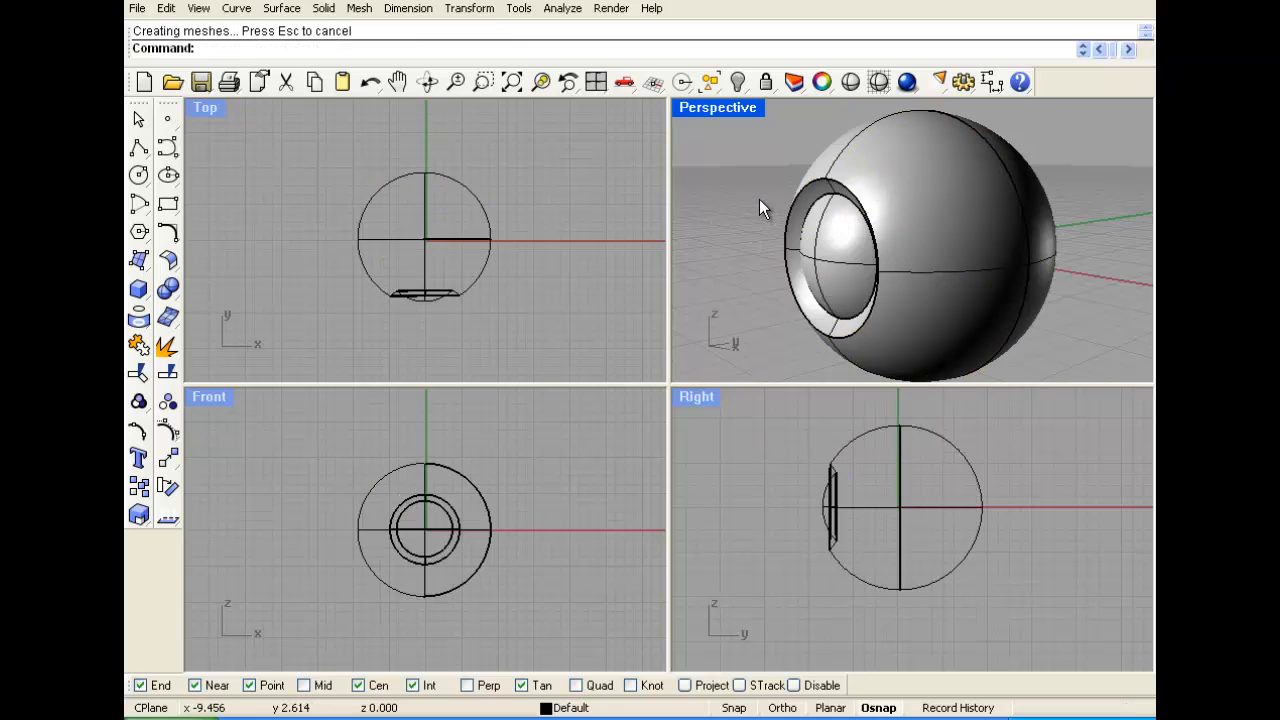
Examine the united solid in the perspective viewport using Wireframe, Ghosted and X-Ray display modes
click(722, 108)
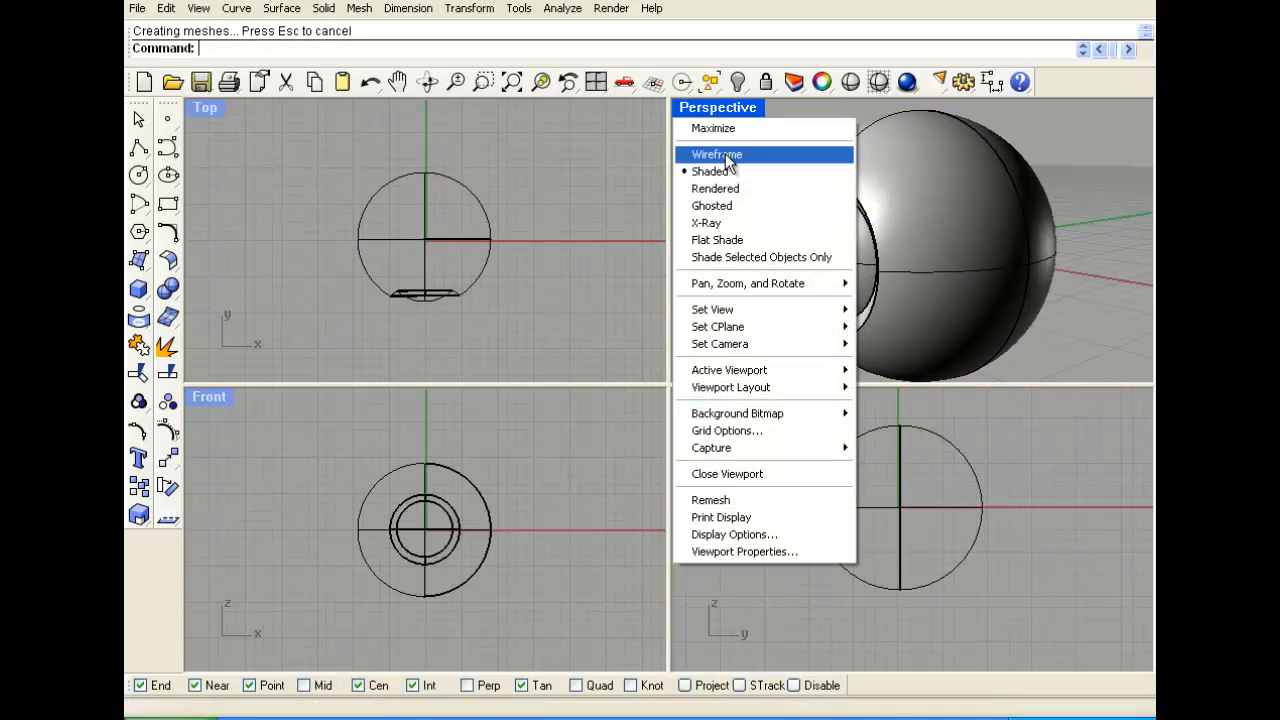
click(716, 154)
click(719, 107)
click(715, 188)
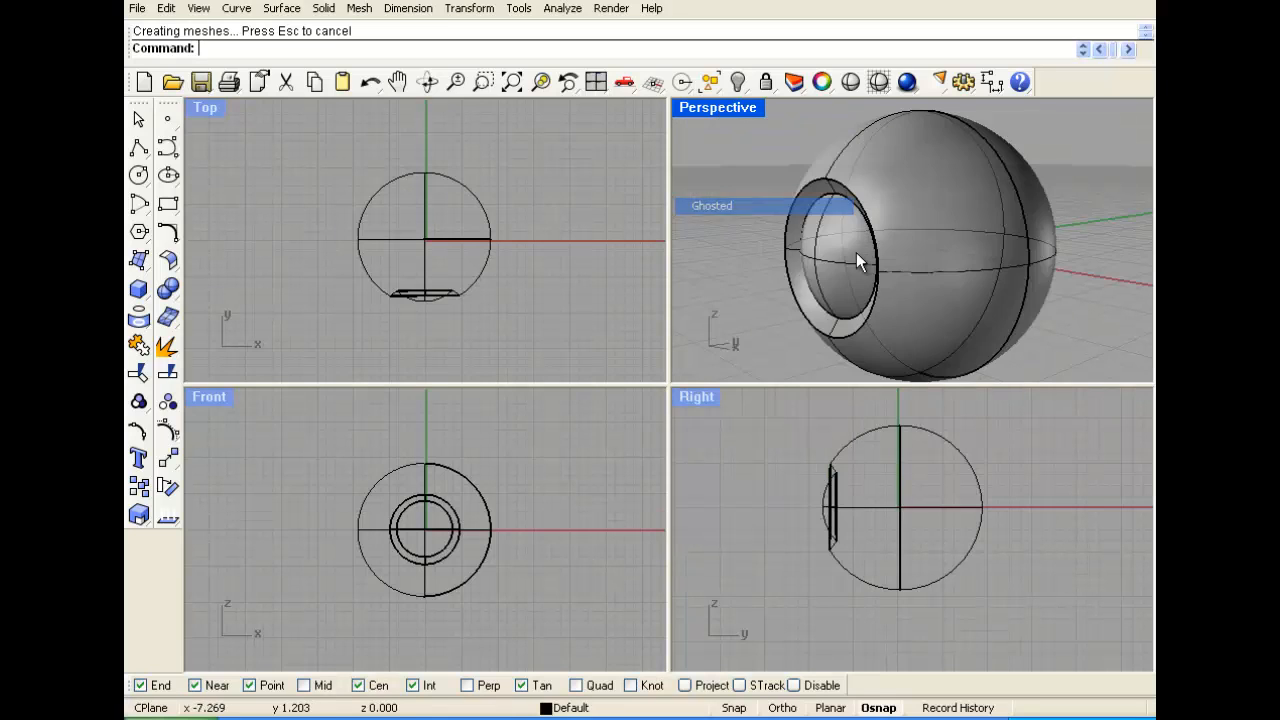
mouse_move(856, 252)
right_down()
mouse_move(1000, 209)
mouse_move(897, 264)
mouse_move(950, 225)
mouse_move(875, 236)
right_up()
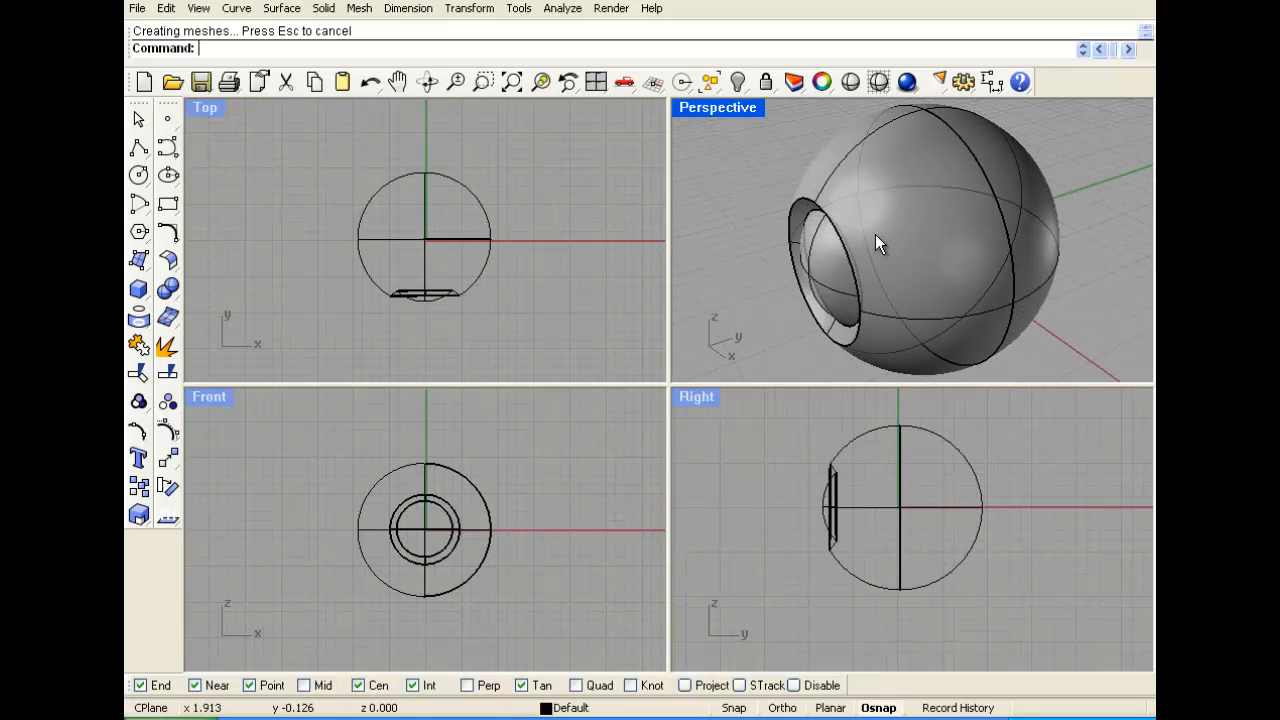
click(730, 120)
click(720, 220)
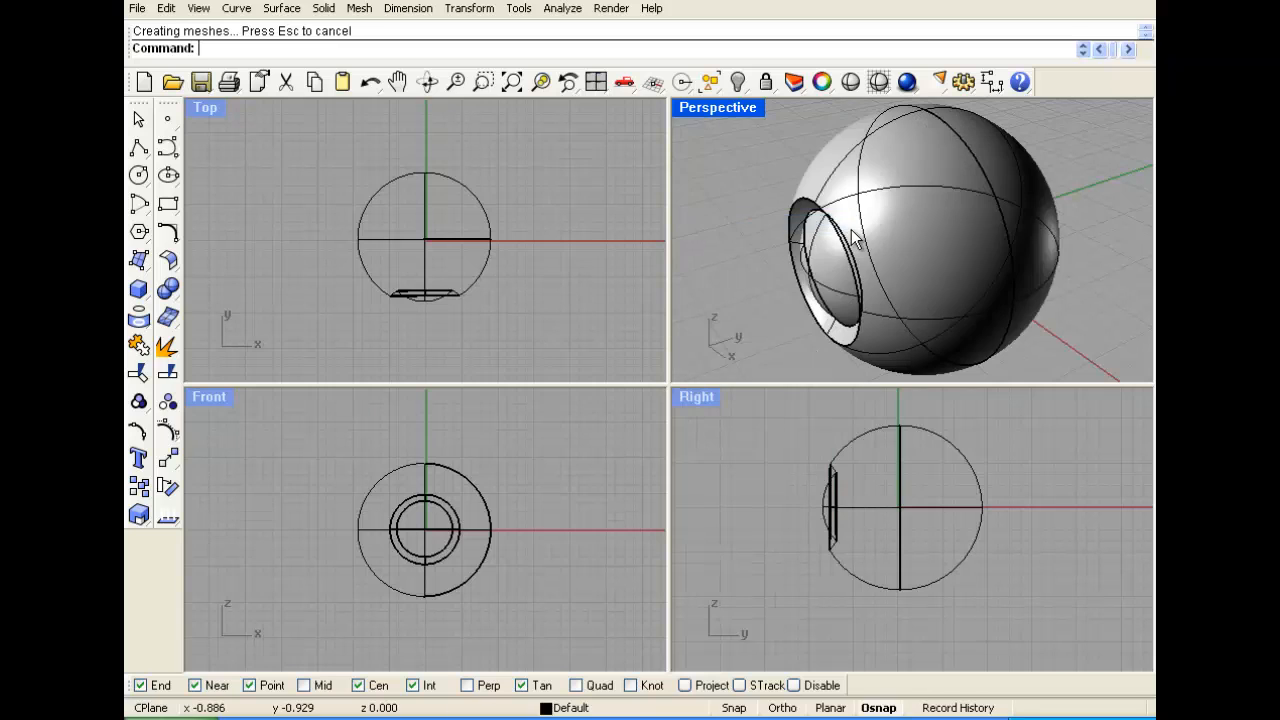
Set the perspective viewport to Ghosted display with a closer view of the front hollow
right_drag(790, 230, 849, 284)
click(719, 107)
click(728, 208)
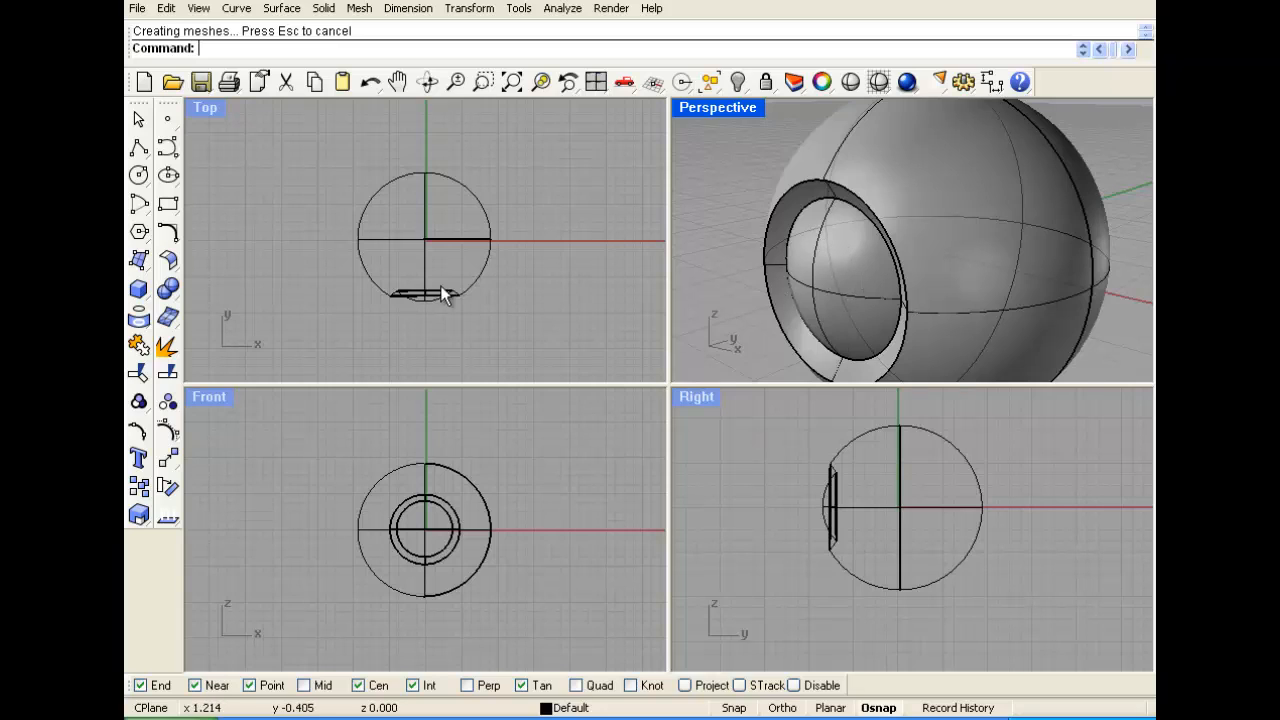
Draw a circle with a radius of about 0.57 in the Front view, centred on the eye-like inner bulge
scroll(432, 513, up, 4)
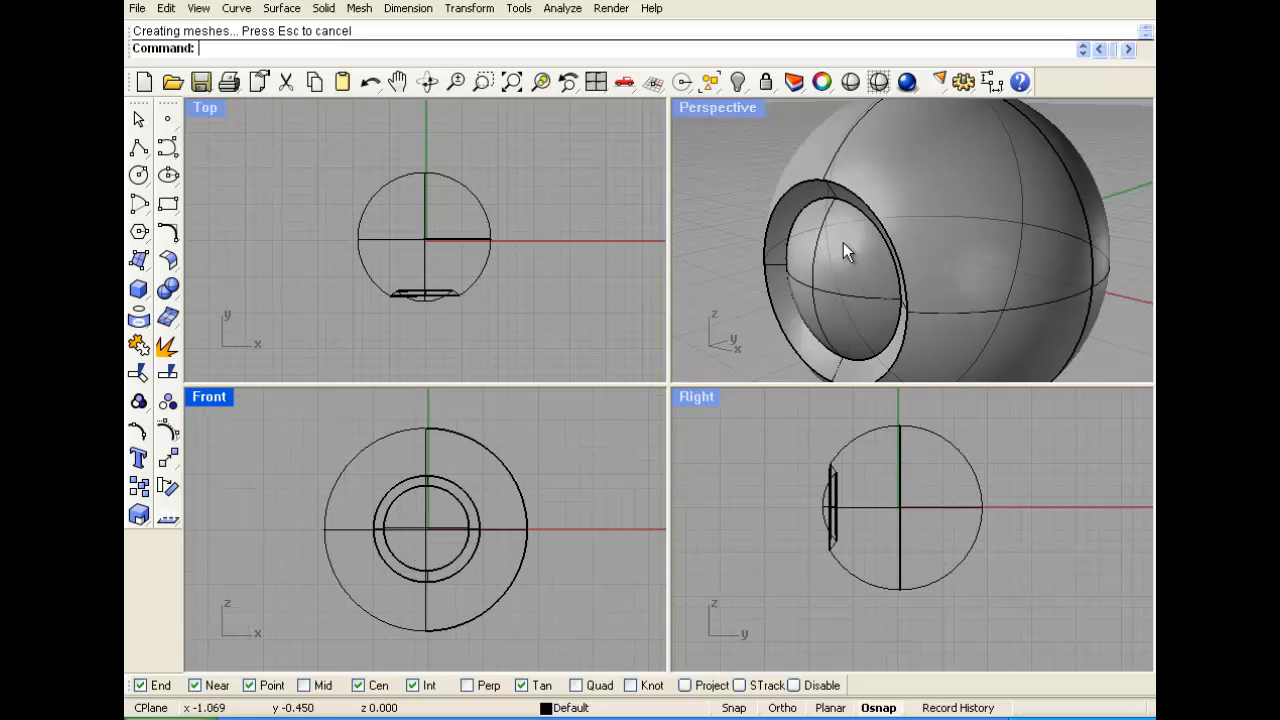
scroll(440, 520, up, 2)
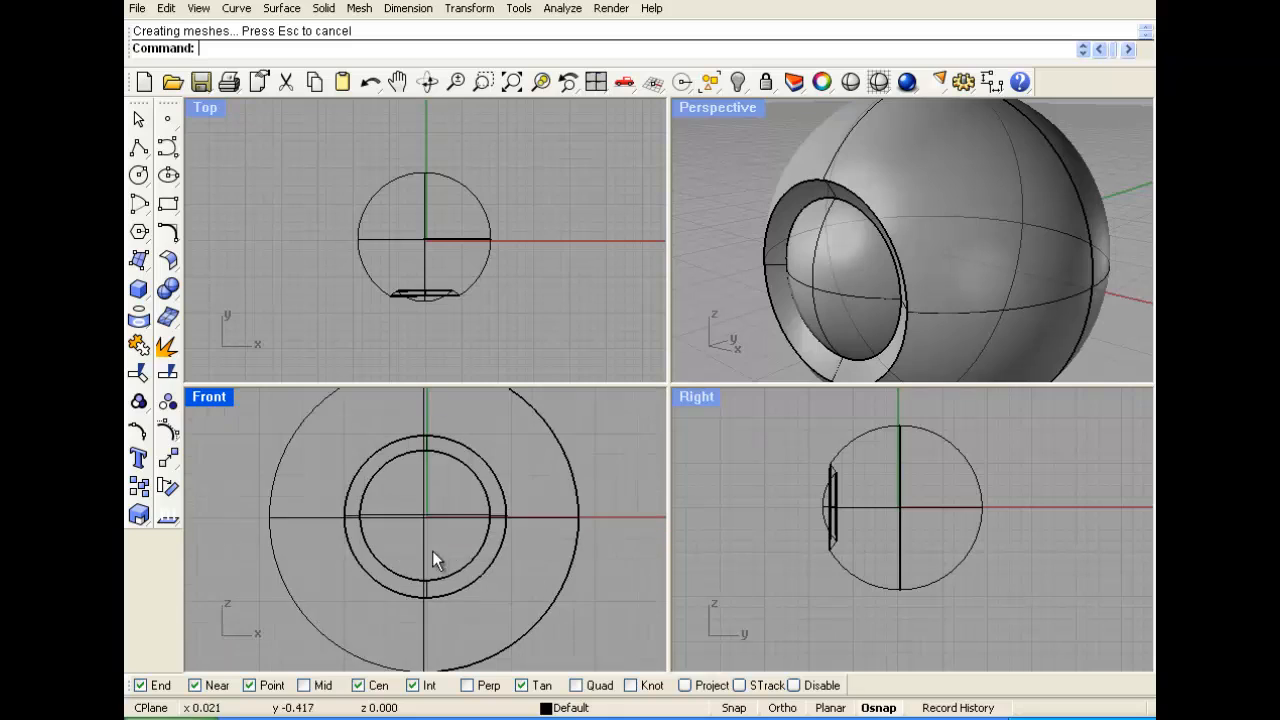
scroll(351, 469, up, 2)
click(138, 175)
click(380, 521)
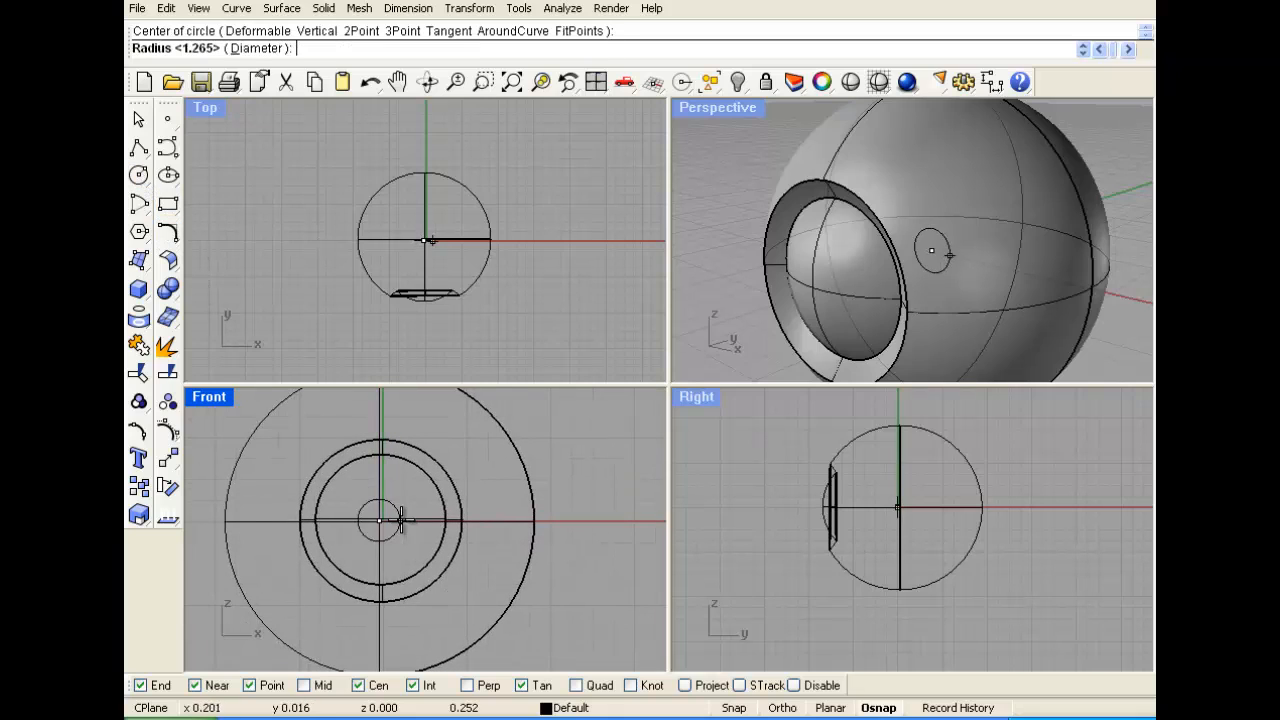
click(428, 530)
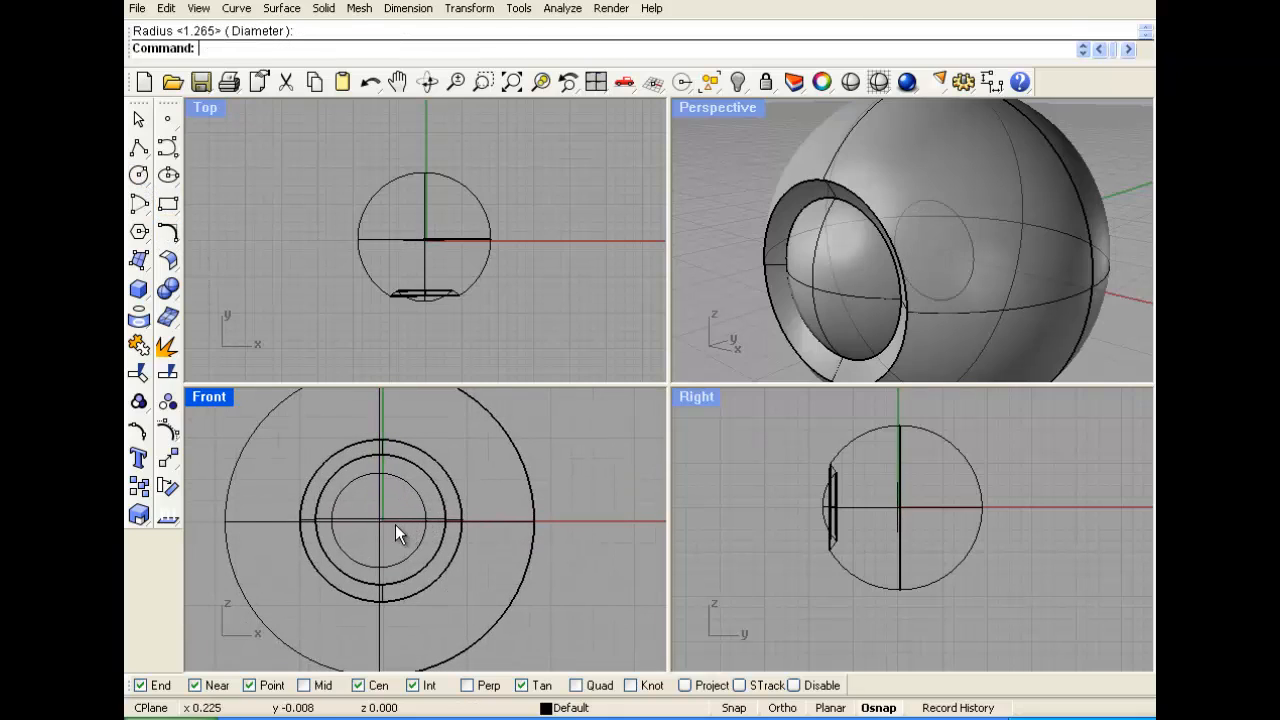
Draw a second, smaller circle with a radius of about 0.36 in the Front view, concentric with the first circle
key(Return)
click(380, 521)
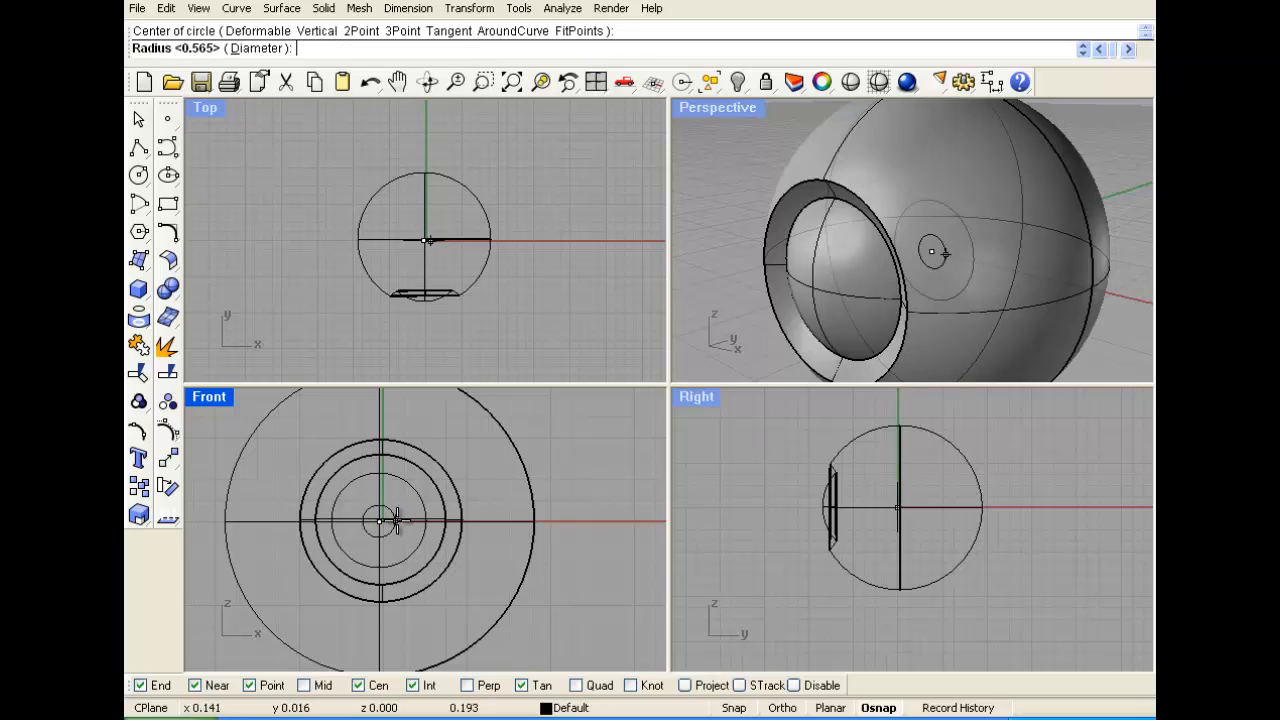
scroll(409, 519, up, 2)
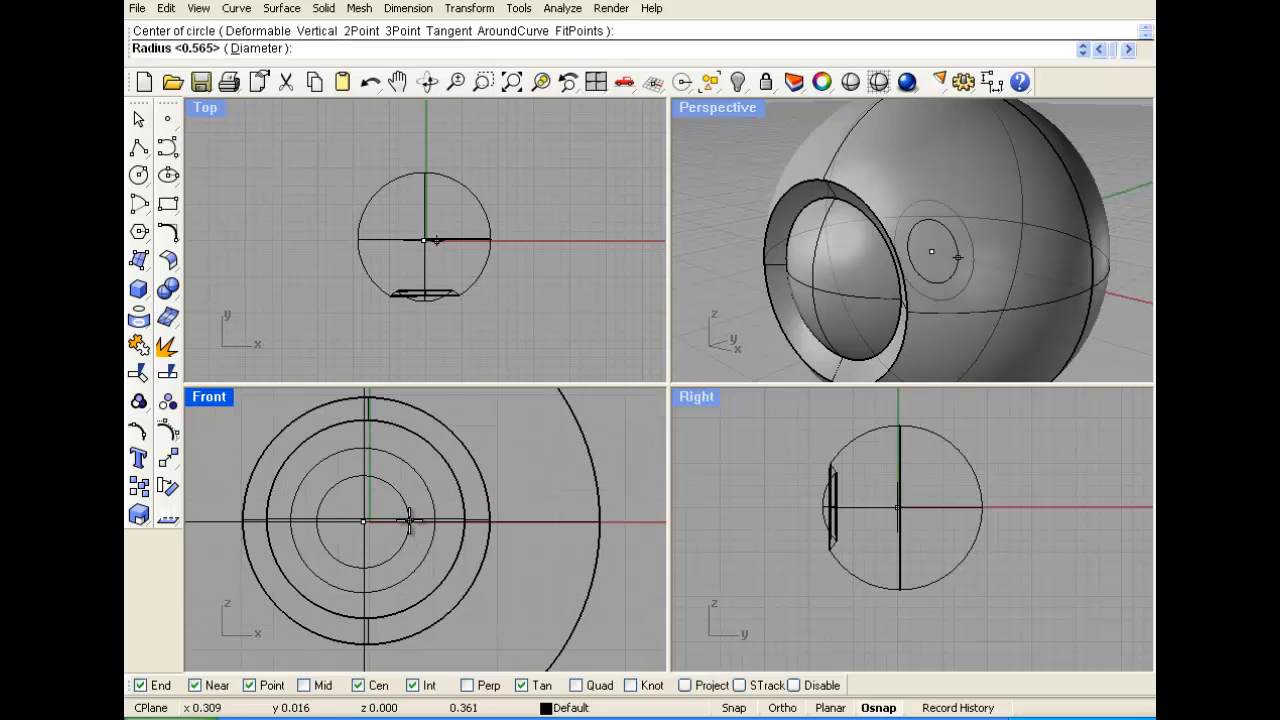
click(409, 517)
Try to project both concentric circles onto the eyeball solid from the perspective view
shift+click(422, 482)
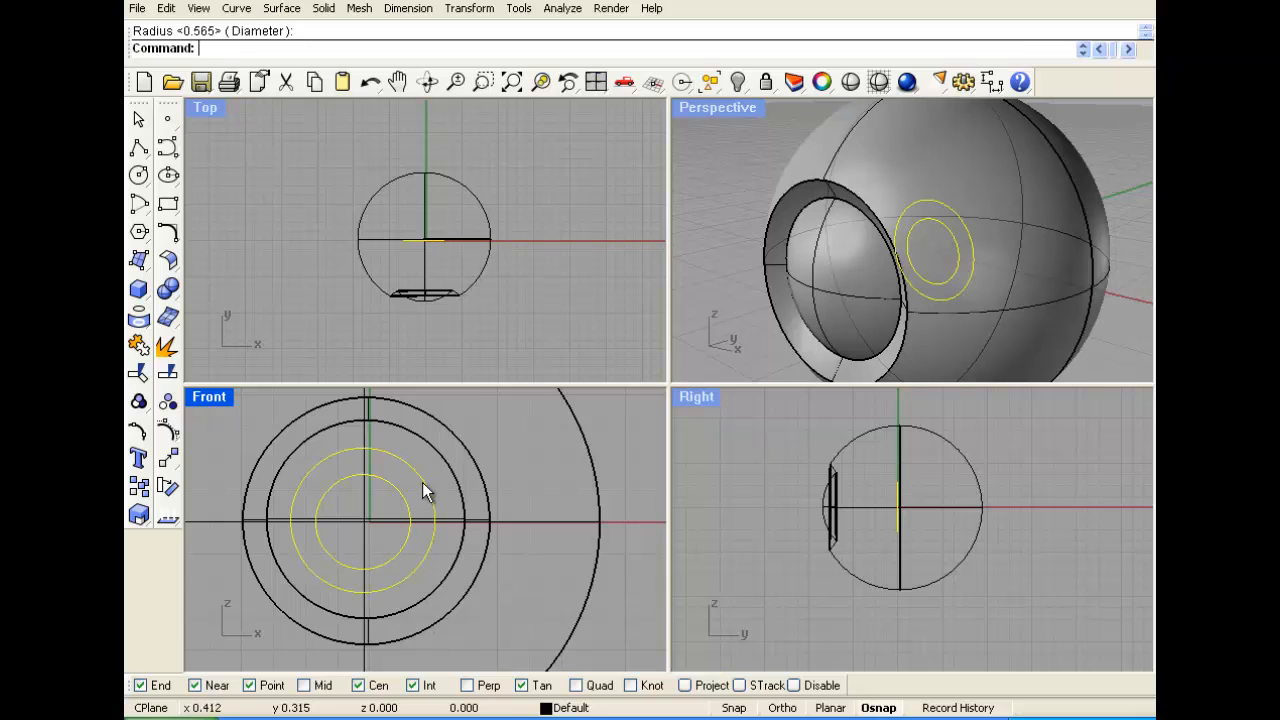
click(236, 8)
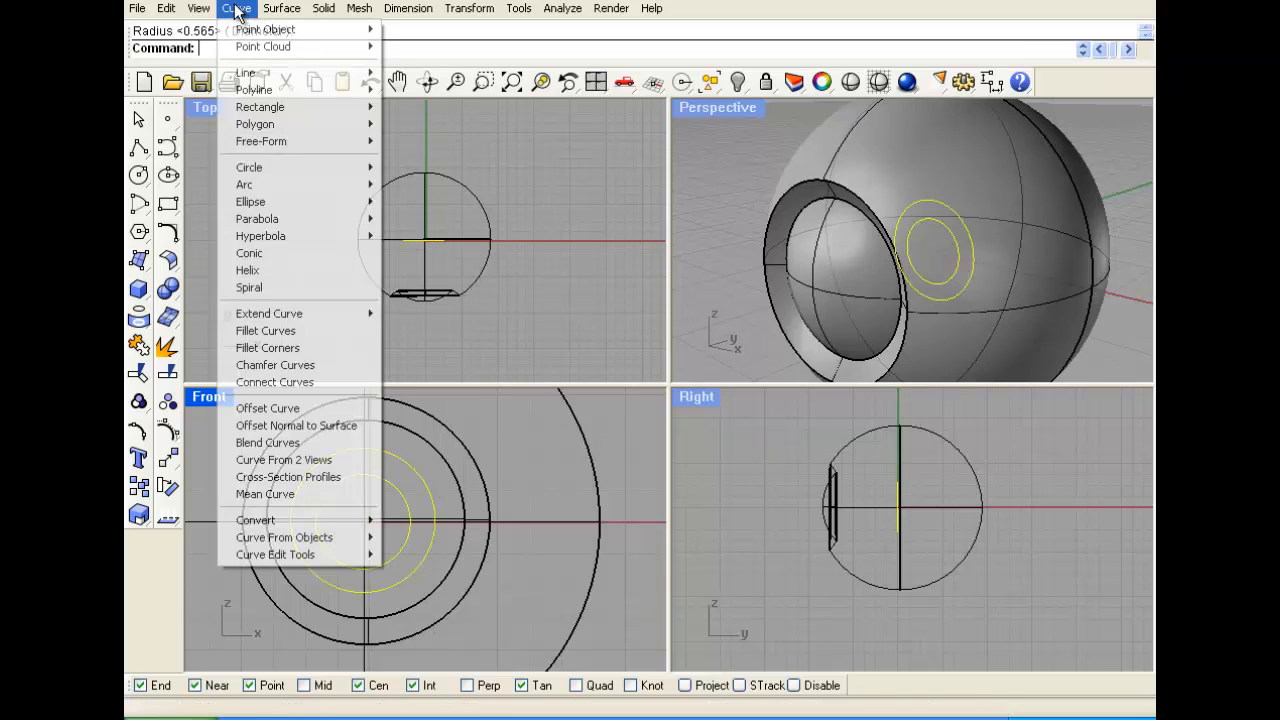
mouse_move(328, 540)
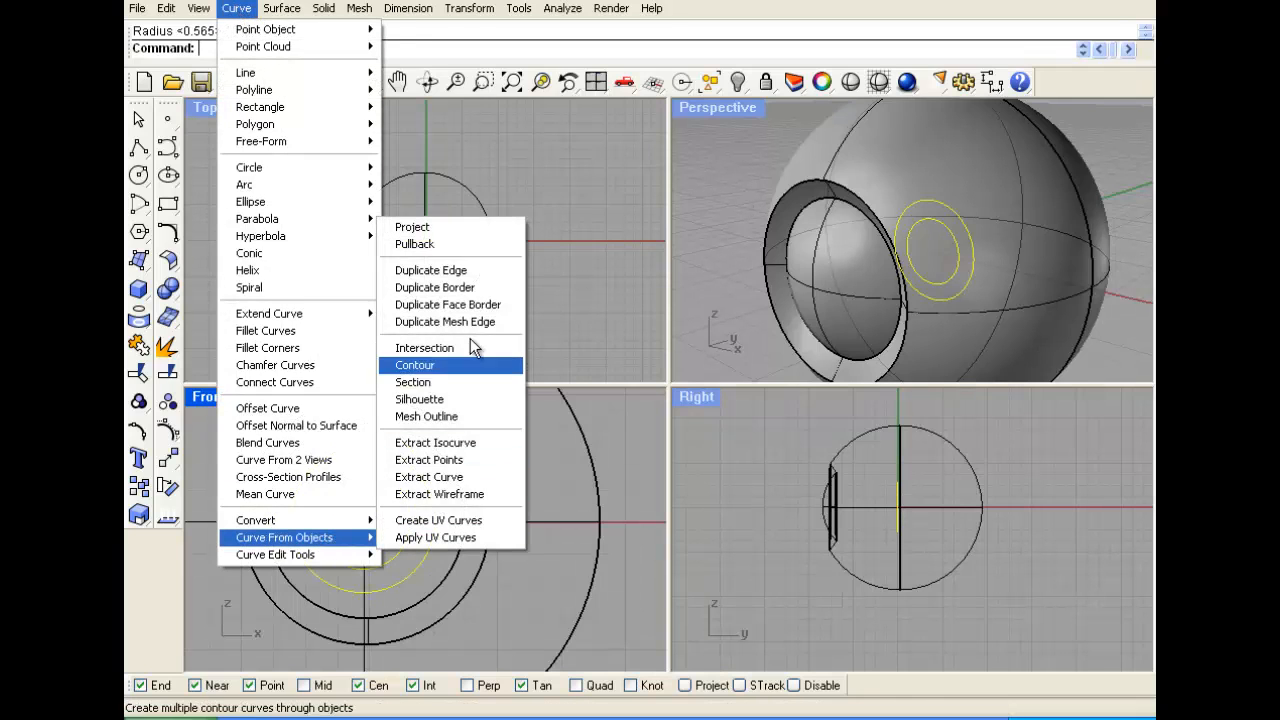
click(420, 222)
click(862, 220)
key(Return)
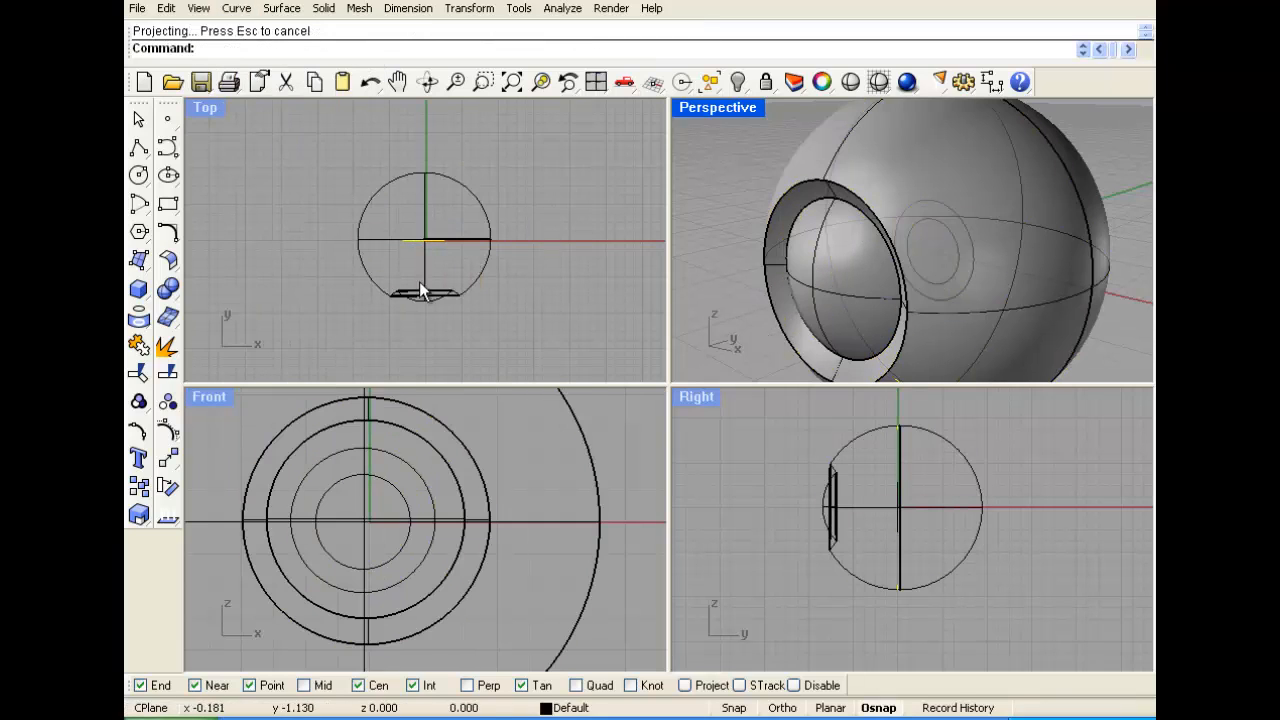
Move both circles in front of the eyeball in the Top view and try to project them onto the solid again
mouse_move(1031, 234)
right_down()
mouse_move(729, 200)
mouse_move(1045, 218)
right_up()
drag(450, 241, 431, 311)
key(Return)
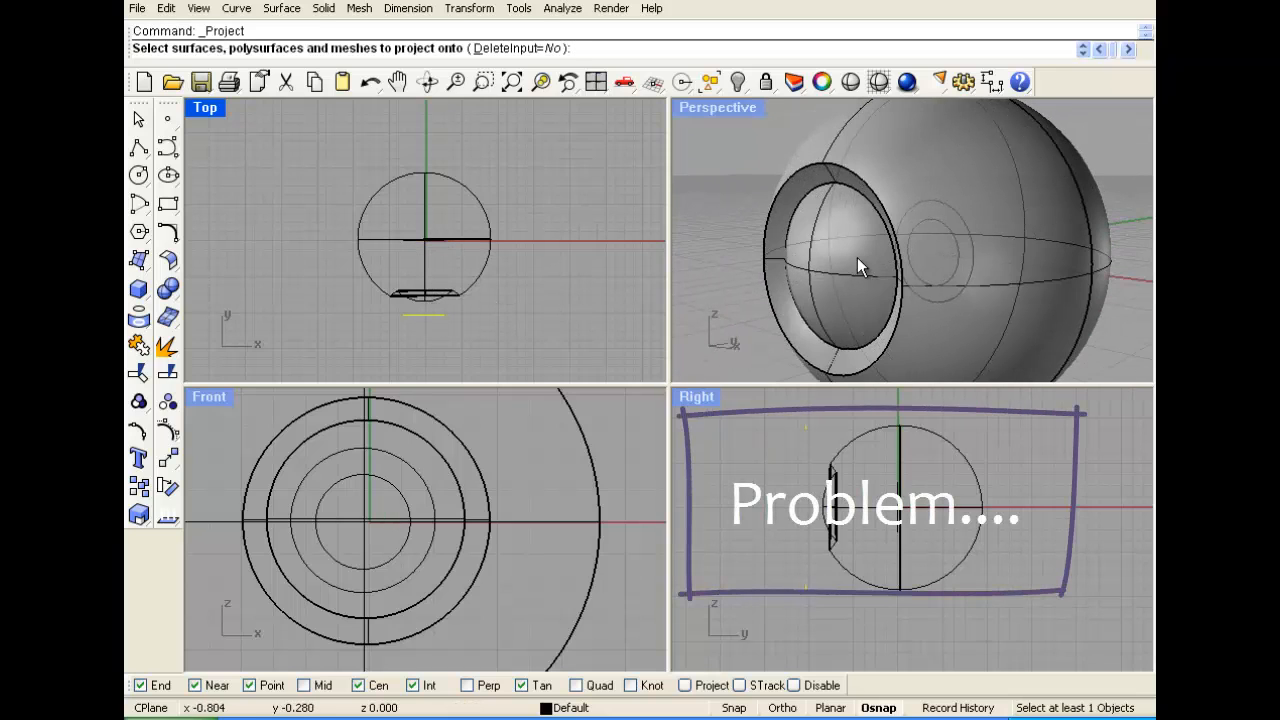
click(829, 279)
key(Return)
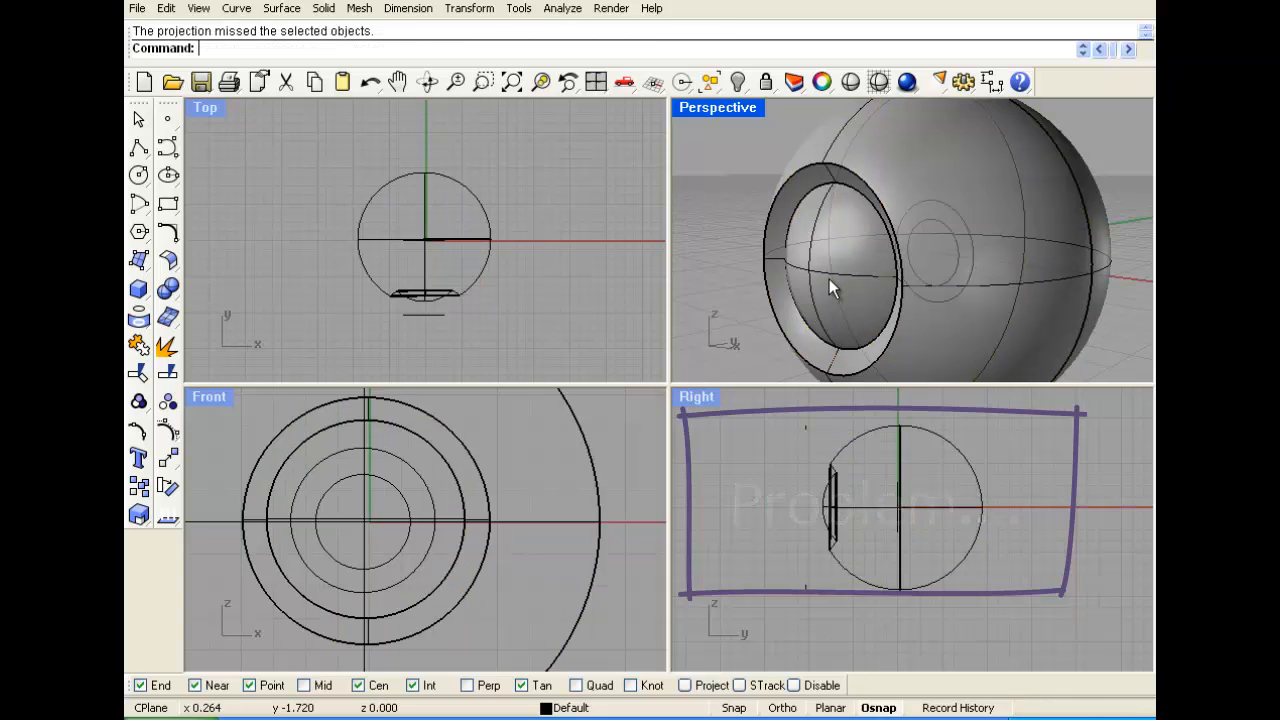
Switch the perspective viewport to Shaded display with the front hollow in view
mouse_move(829, 279)
right_down()
mouse_move(849, 286)
mouse_move(890, 236)
mouse_move(826, 260)
mouse_move(730, 170)
mouse_move(737, 223)
mouse_move(805, 310)
mouse_move(734, 172)
right_up()
click(699, 110)
click(712, 188)
click(733, 158)
drag(751, 143, 712, 188)
key(Delete)
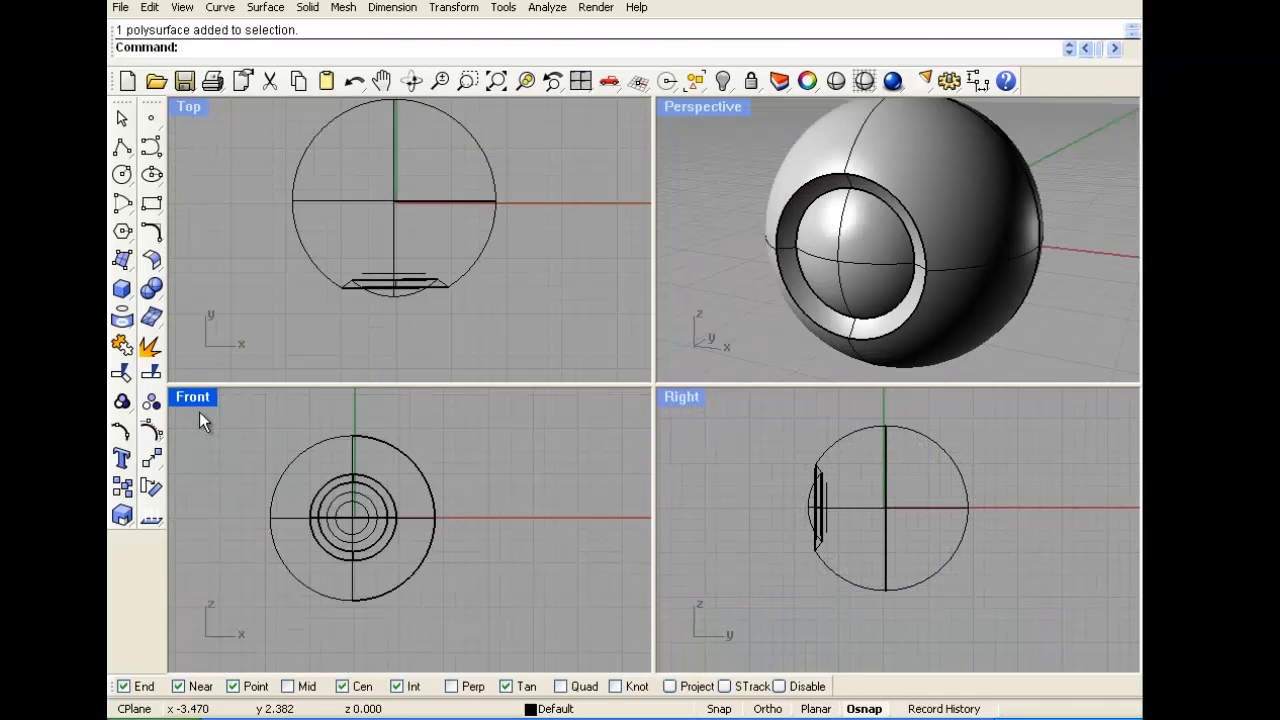
Try to project the front circles onto the solid from the Front view, and undo the projection
right_click(223, 425)
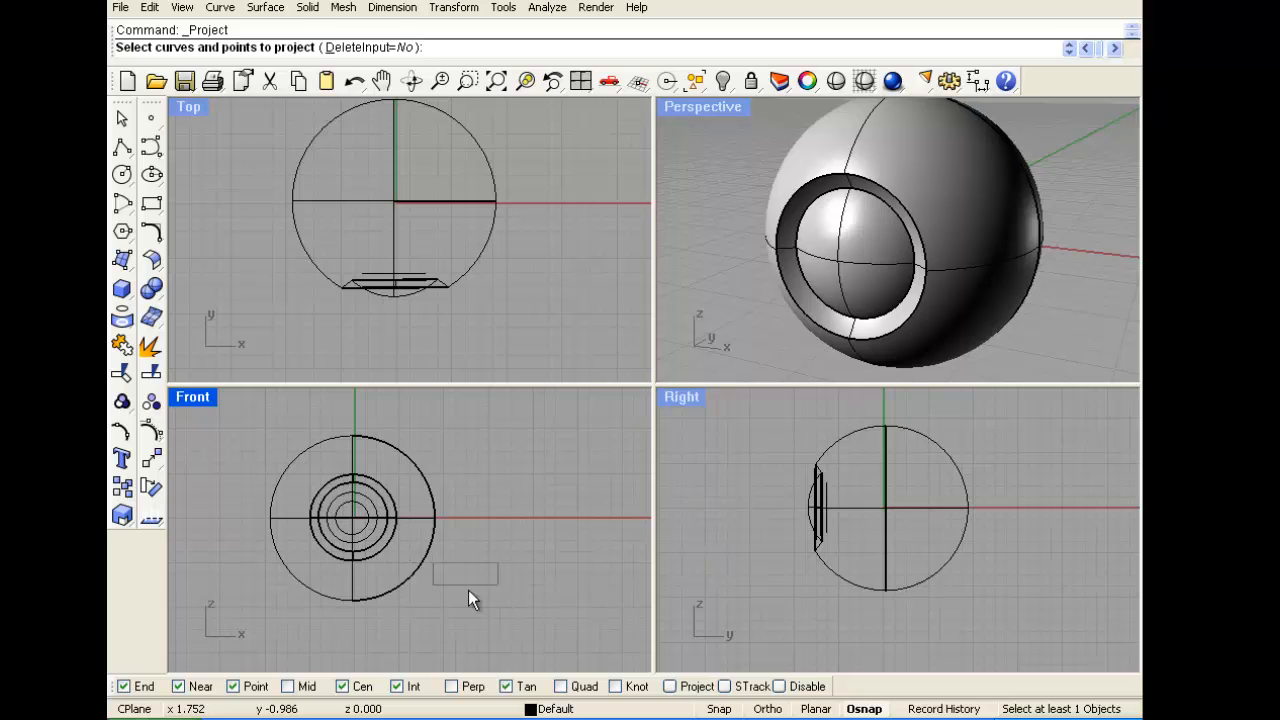
drag(287, 592, 401, 475)
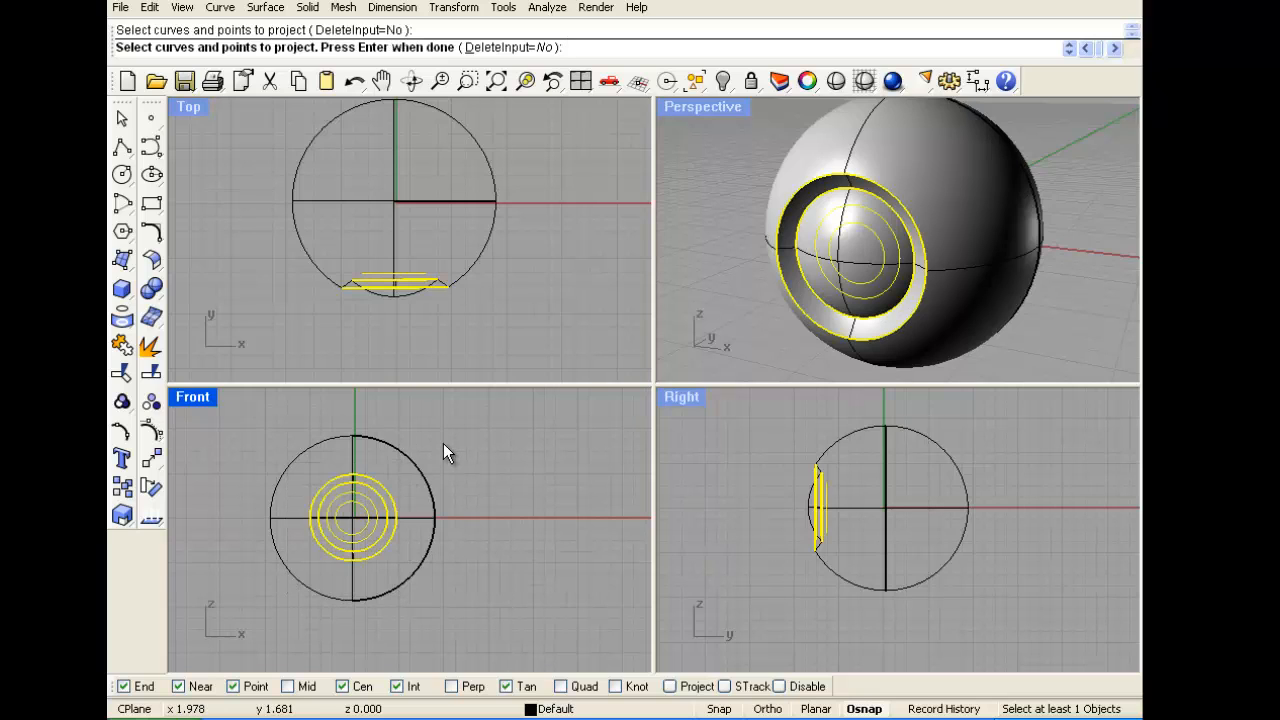
key(Return)
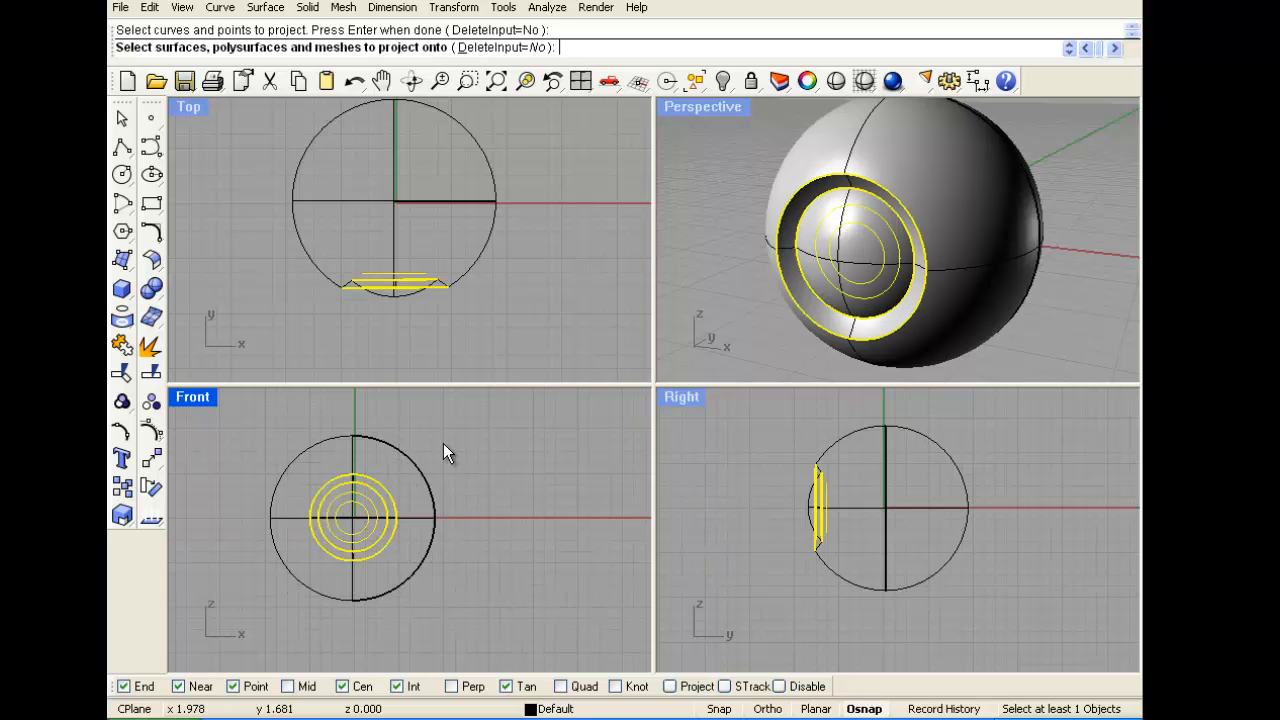
click(938, 207)
key(Return)
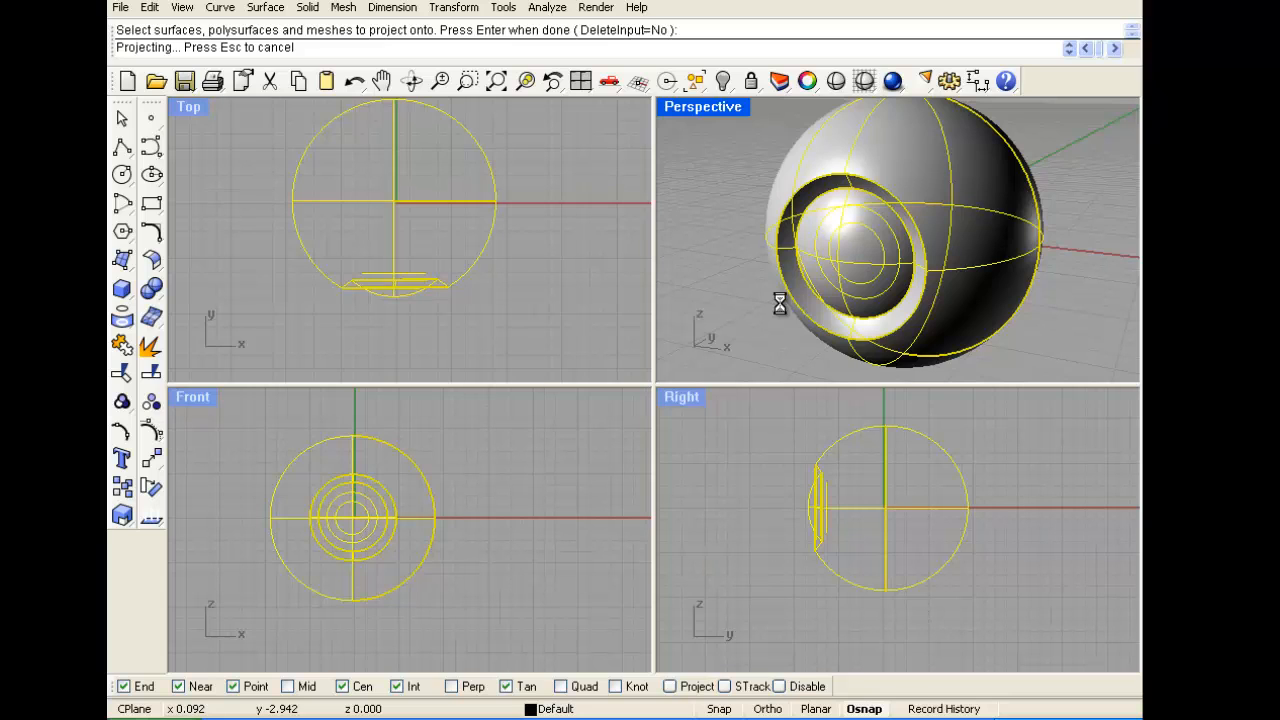
scroll(824, 257, up, 3)
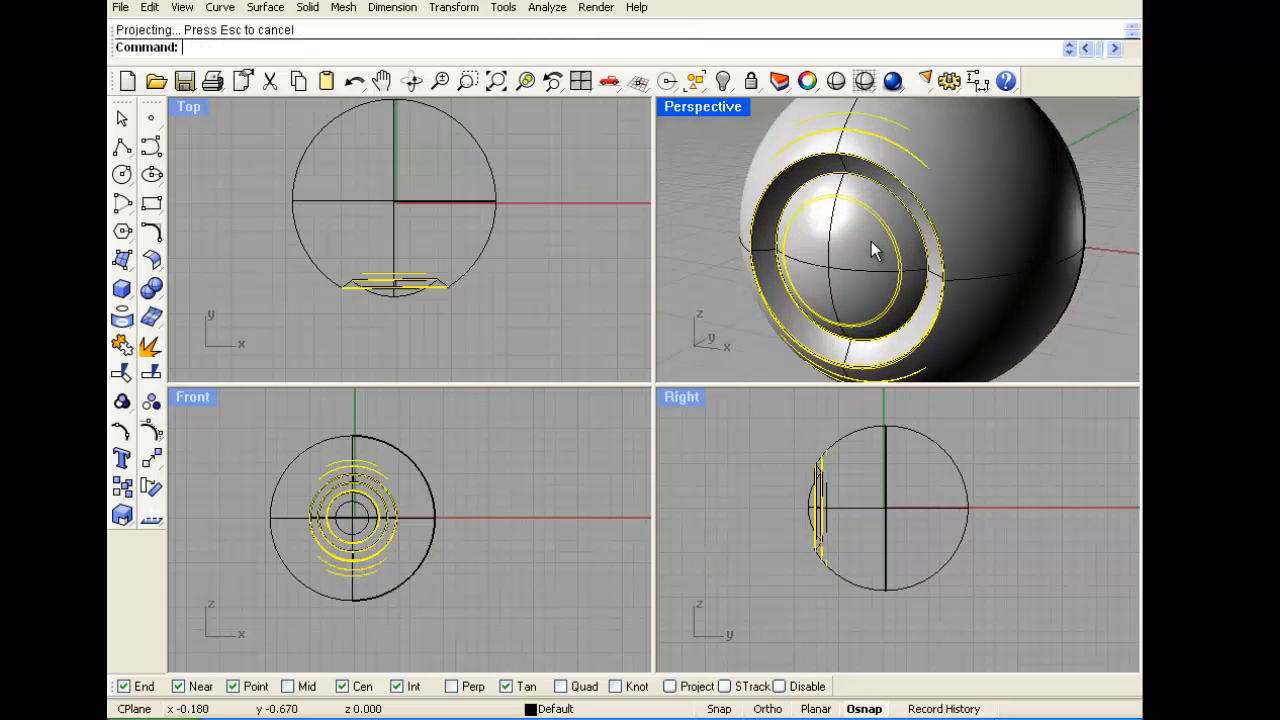
mouse_move(869, 260)
right_down()
mouse_move(926, 246)
mouse_move(981, 206)
mouse_move(923, 191)
mouse_move(900, 251)
mouse_move(857, 261)
right_up()
key(ctrl+z)
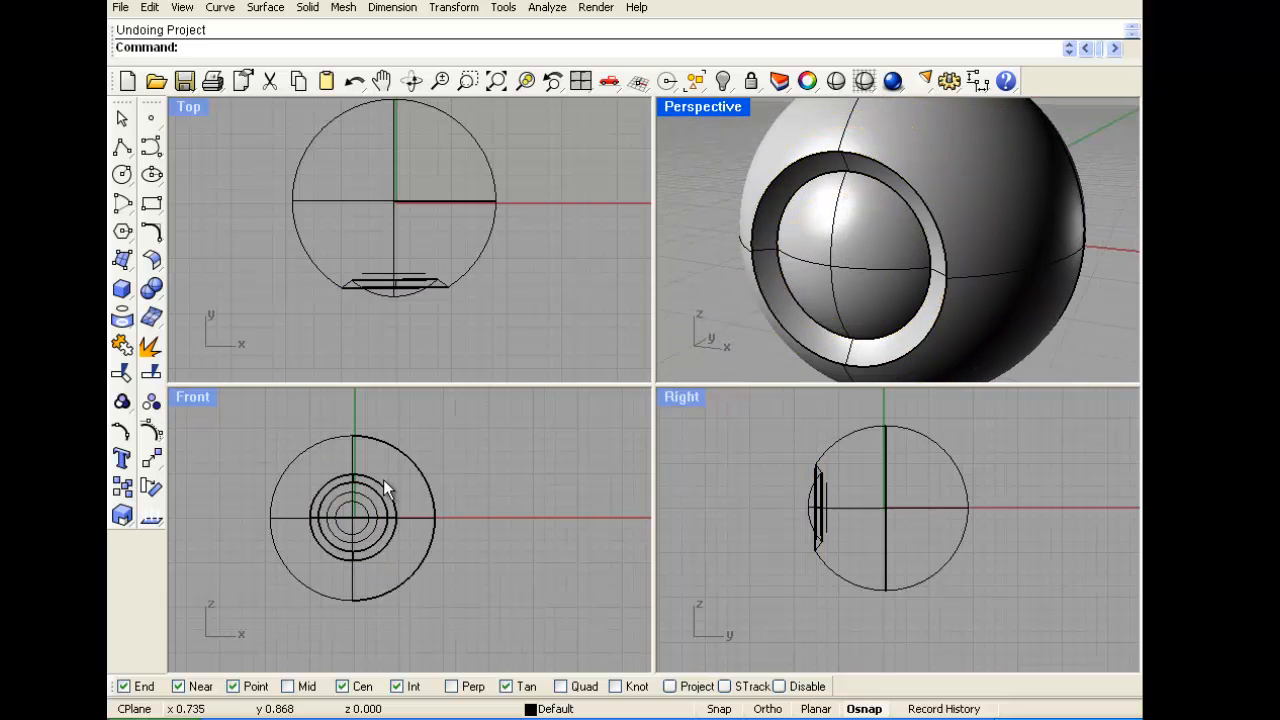
Move the two concentric circles in the Top view to just in front of the inner bulge
scroll(345, 515, up, 2)
scroll(409, 292, up, 2)
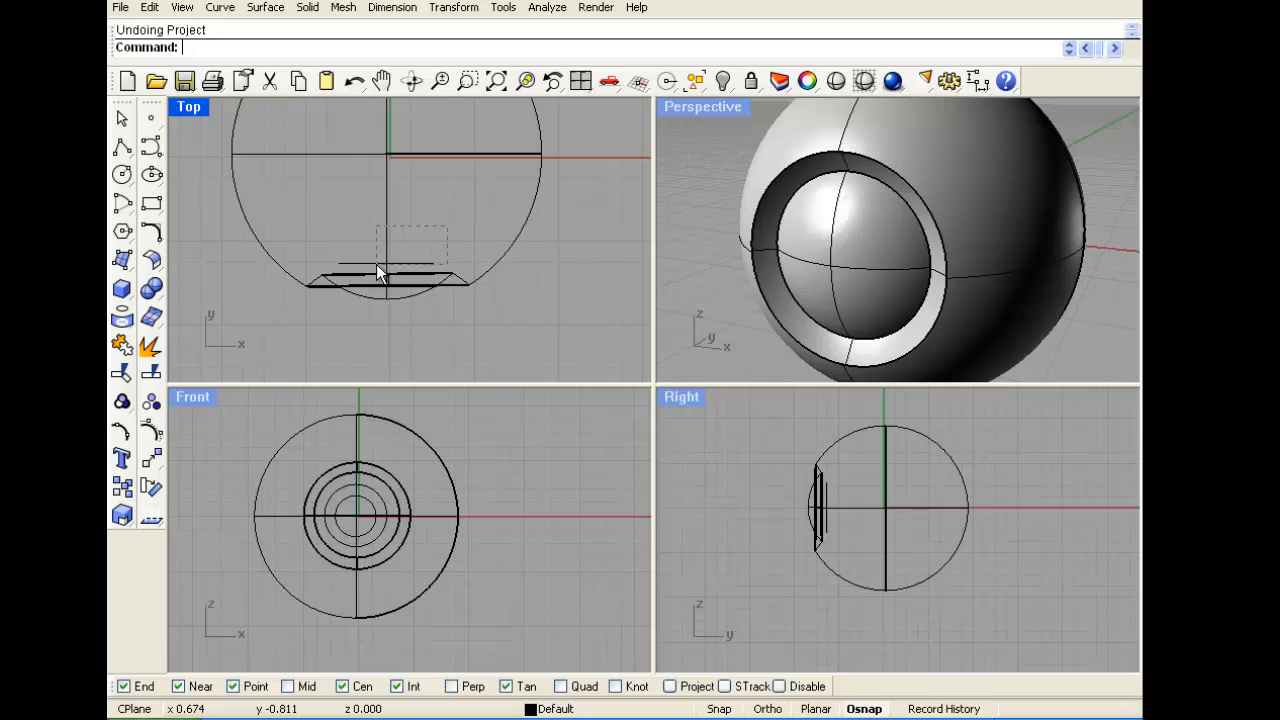
drag(376, 264, 377, 263)
drag(252, 282, 418, 309)
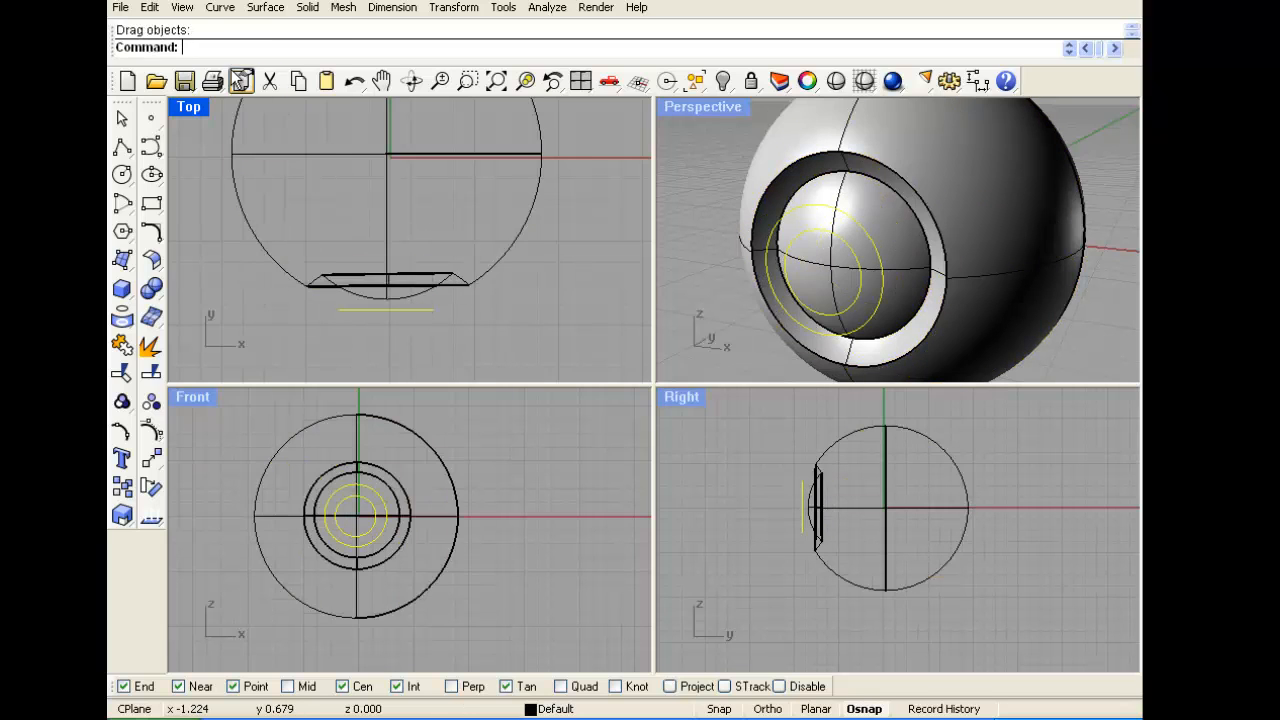
Pull both circles back onto the inner bulge surface with Pullback
click(220, 7)
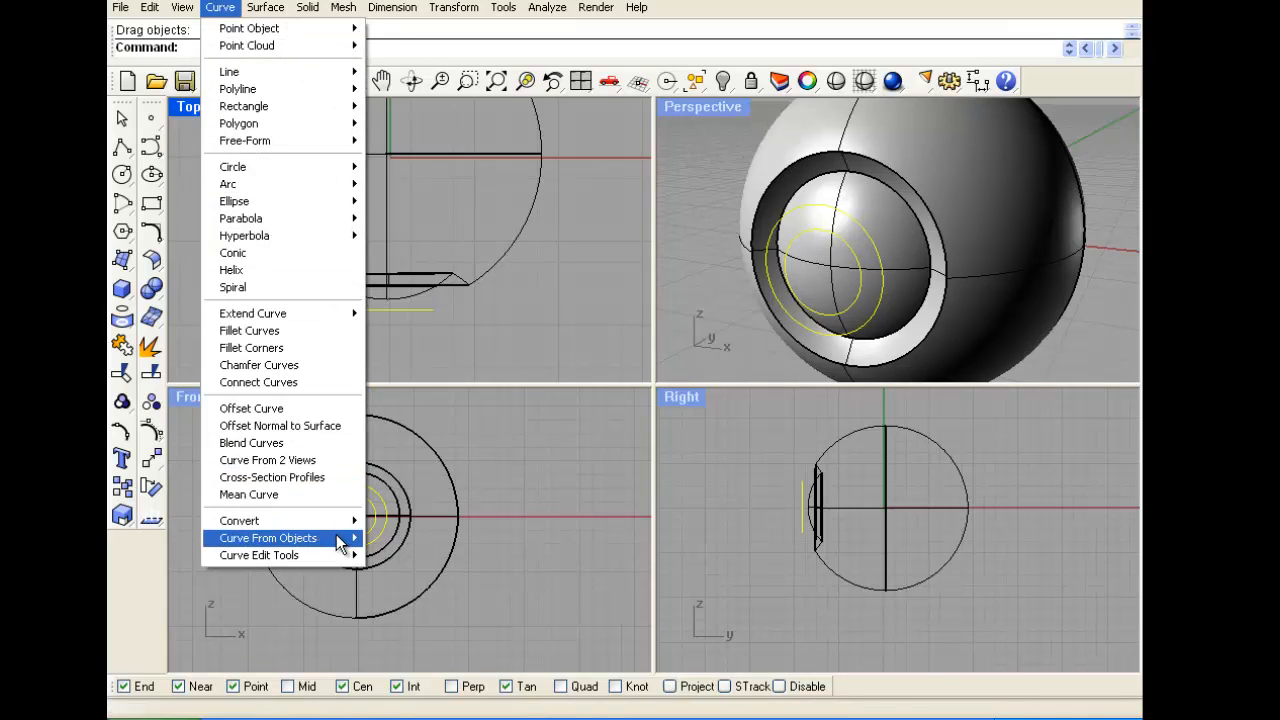
mouse_move(336, 538)
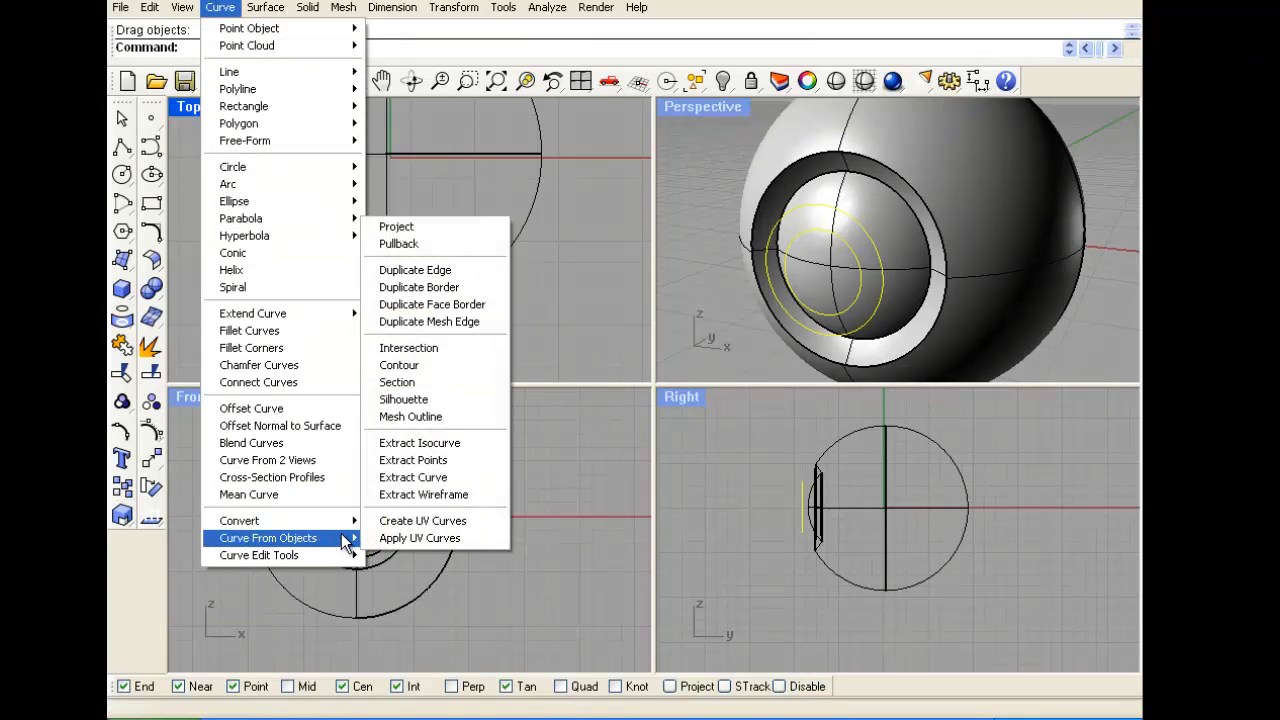
click(401, 243)
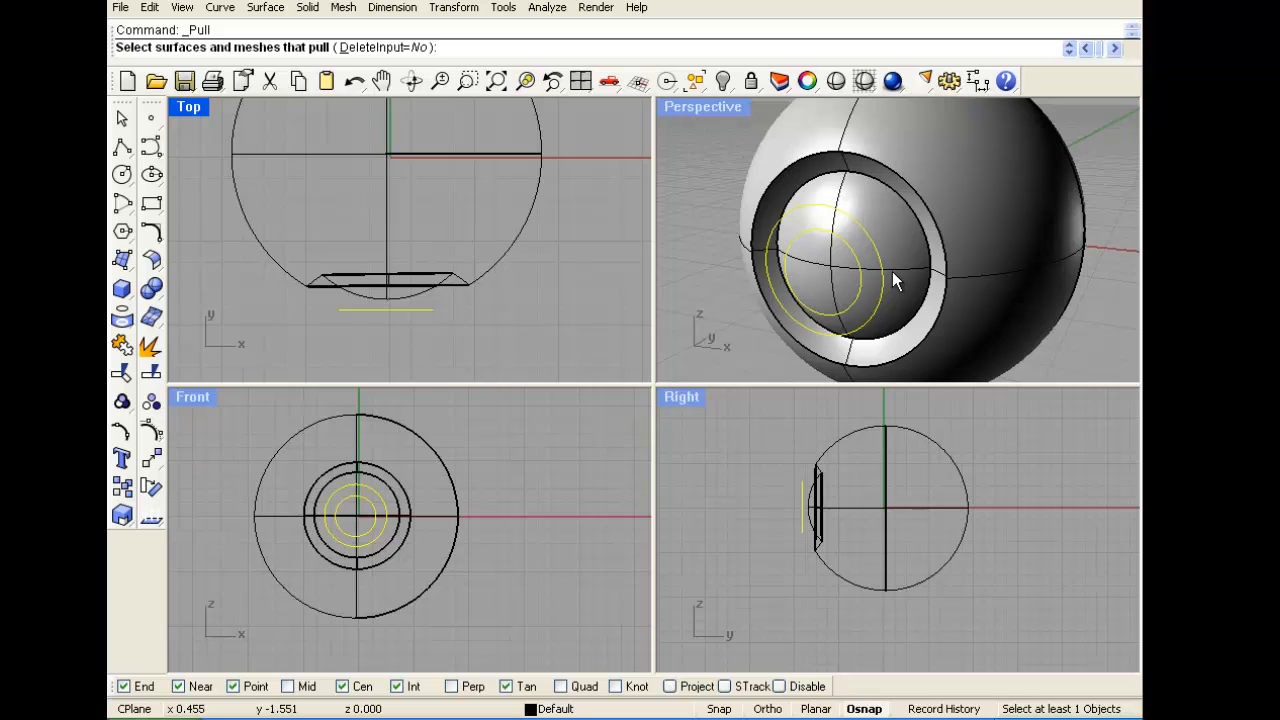
click(390, 500)
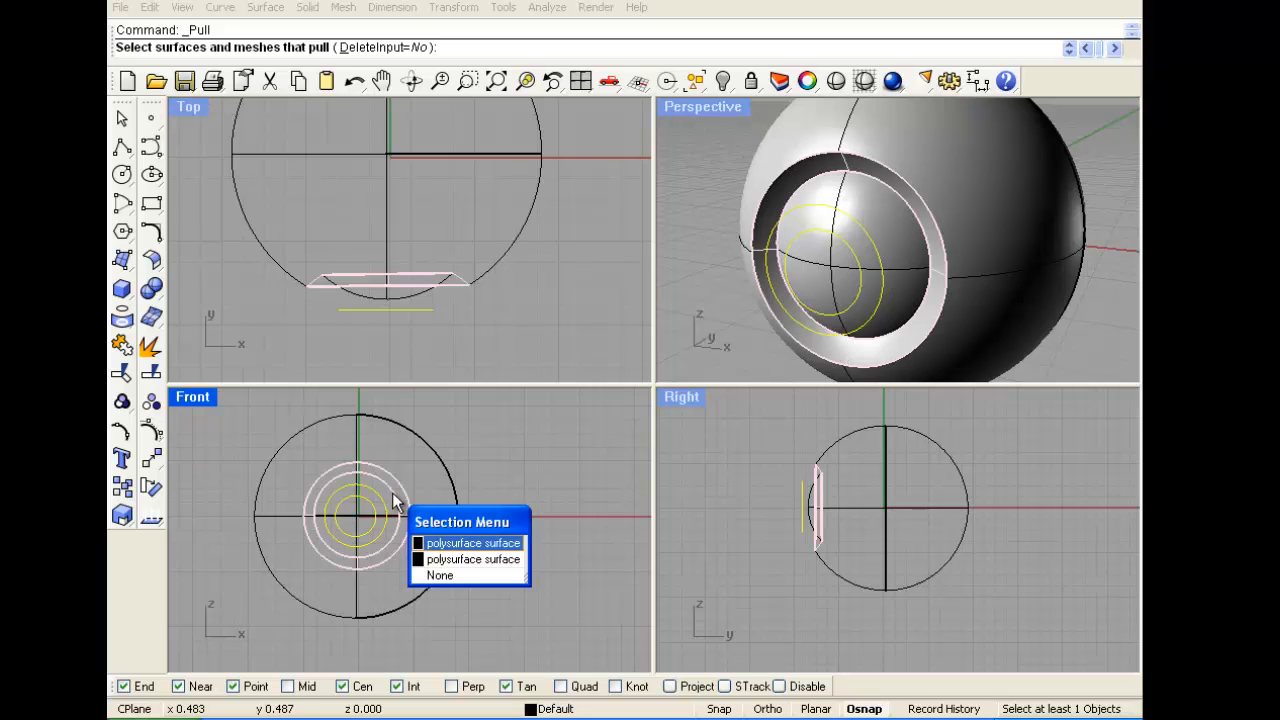
click(470, 559)
key(Return)
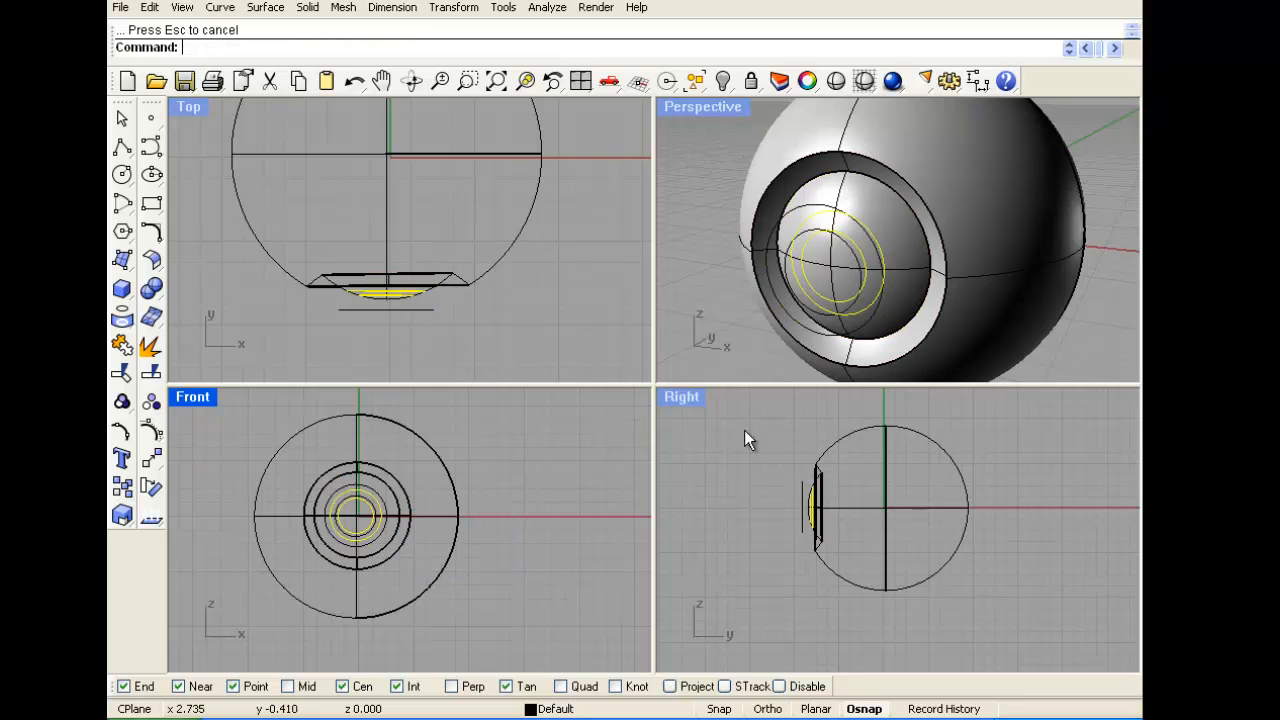
Delete the two original flat circles in front of the bulge, keeping the curves pulled onto its surface
right_drag(938, 293, 972, 241)
scroll(388, 306, up, 6)
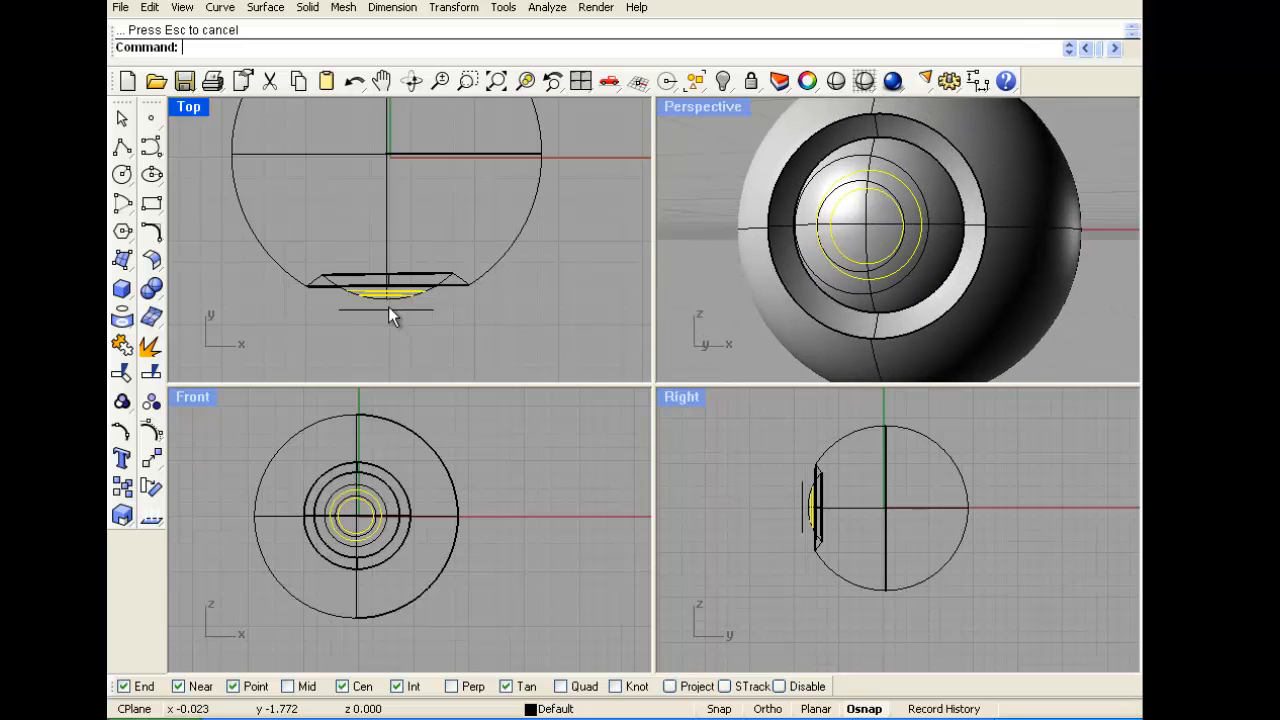
click(492, 332)
click(346, 313)
key(Delete)
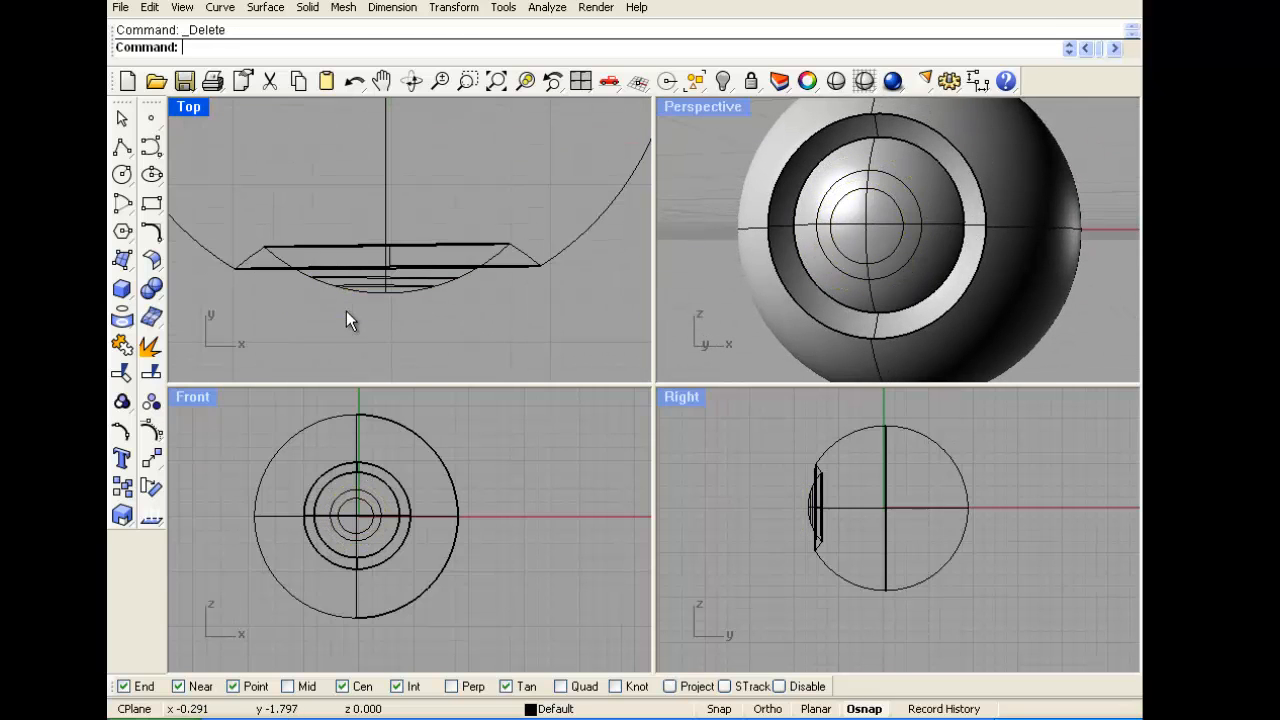
Loft a ring surface between the two pulled circles on the bulge, accepting the default curve seams and loft options
scroll(849, 251, up, 5)
right_drag(920, 277, 838, 242)
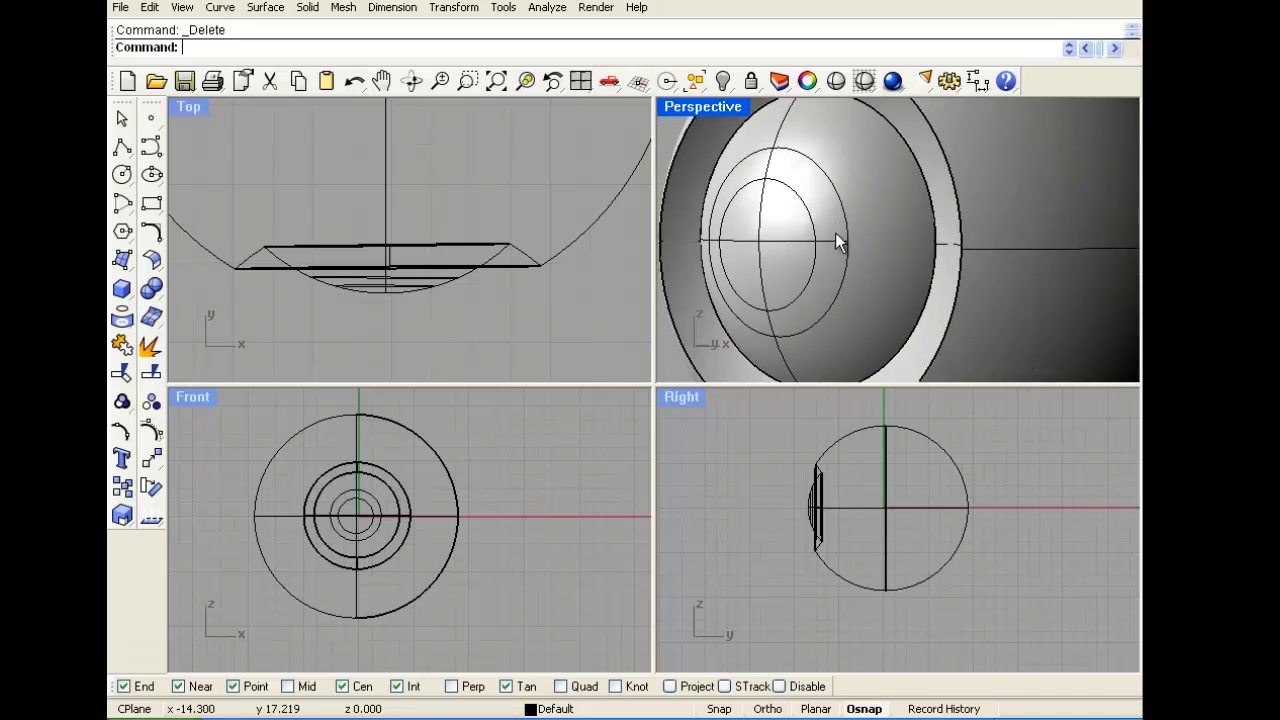
click(268, 8)
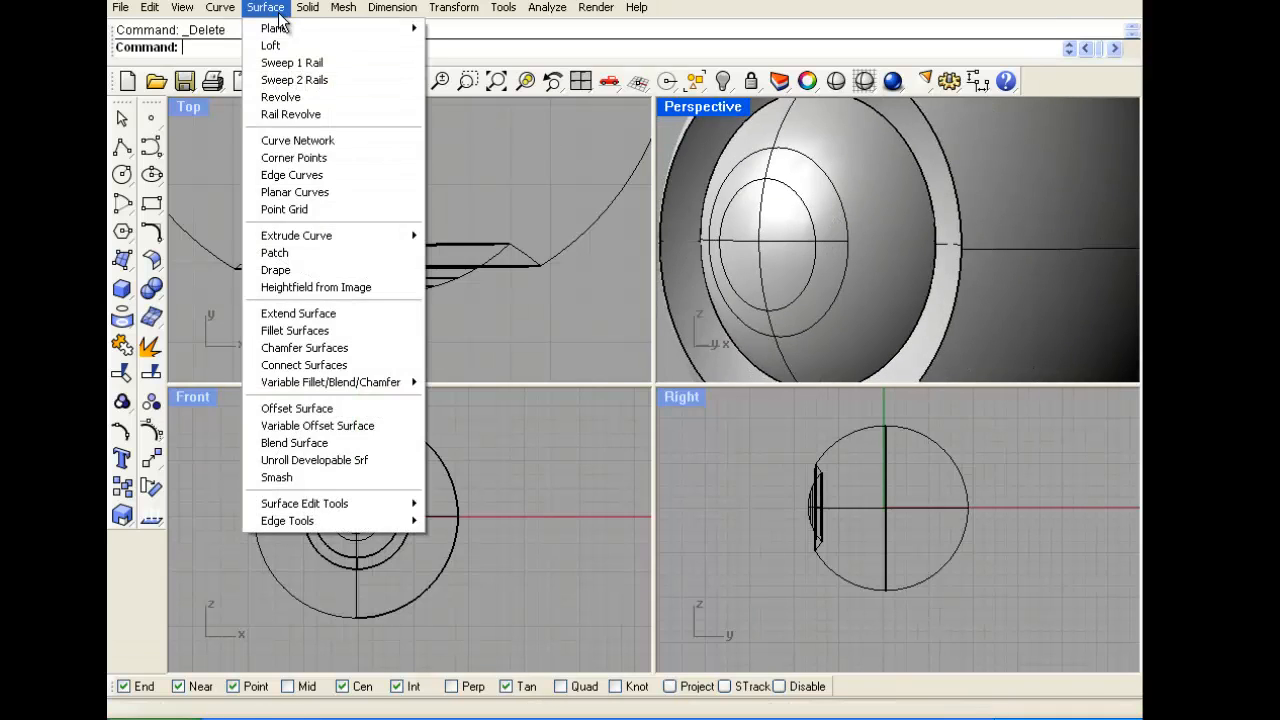
click(279, 47)
click(809, 215)
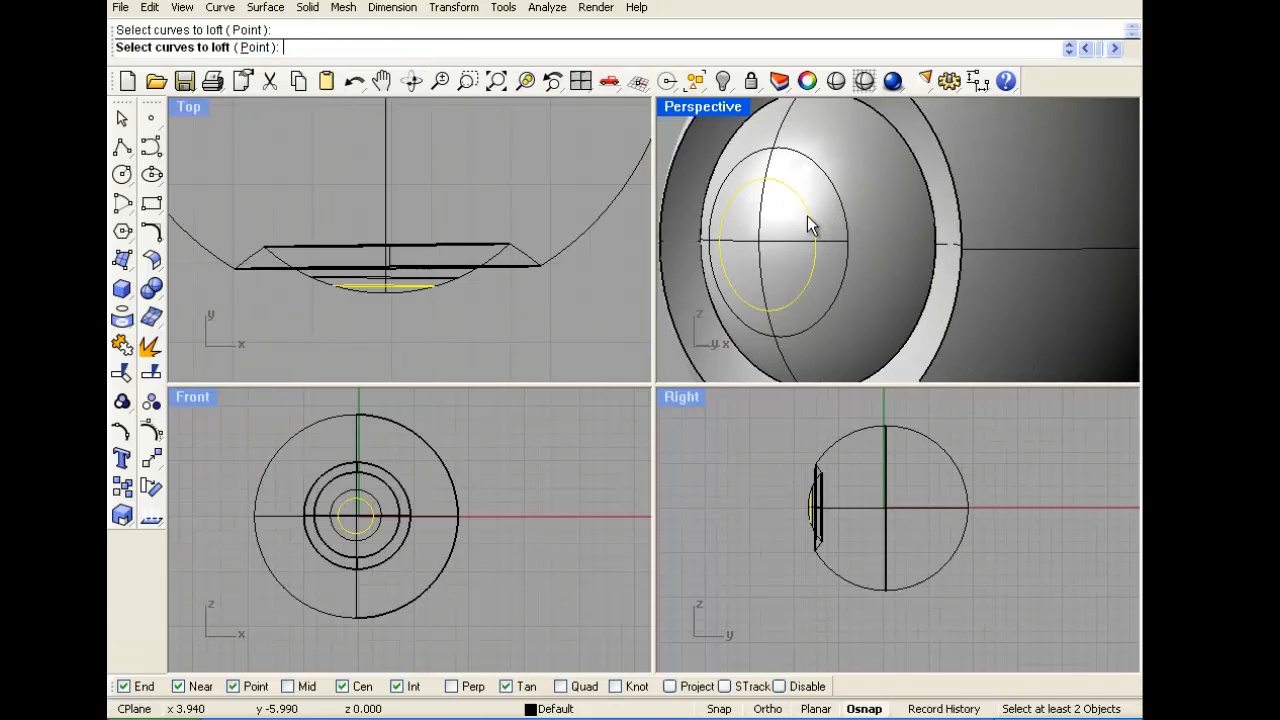
click(840, 204)
key(Return)
key(Return)
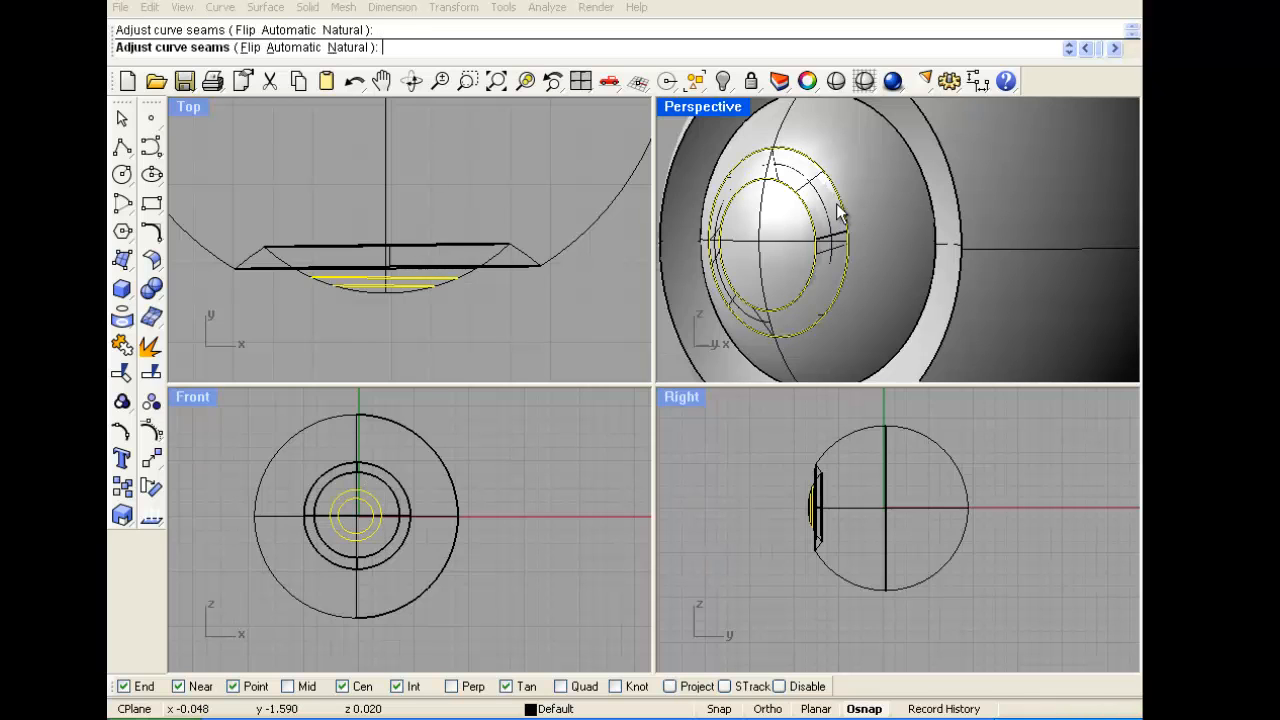
key(Return)
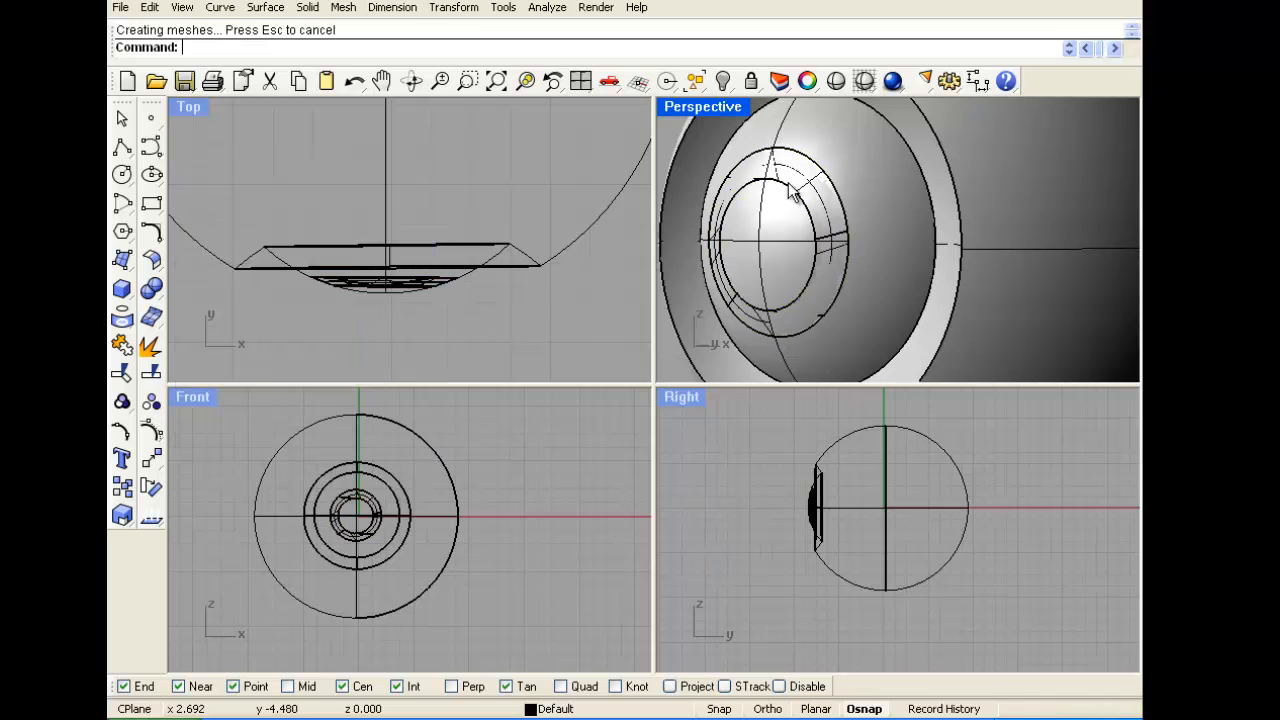
Extrude all the lofted ring surfaces on the inner bulge straight forward, setting the extrusion direction with two points in the Top view
click(818, 195)
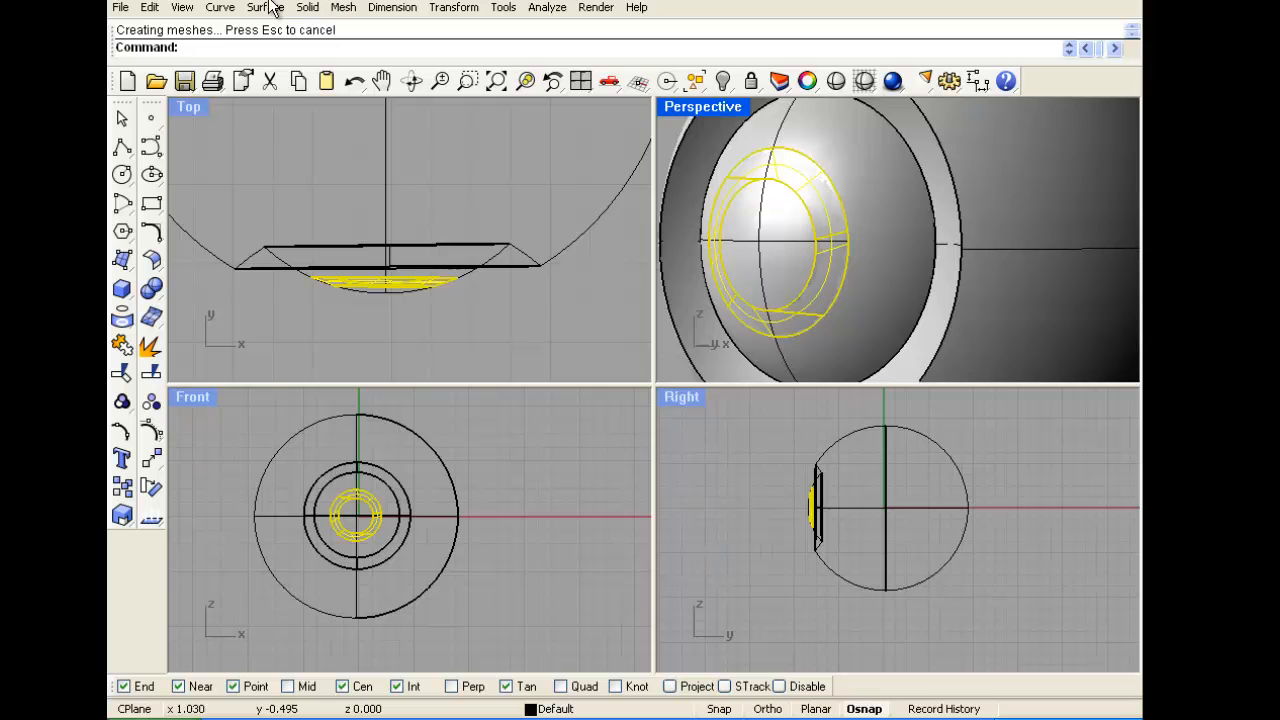
click(266, 7)
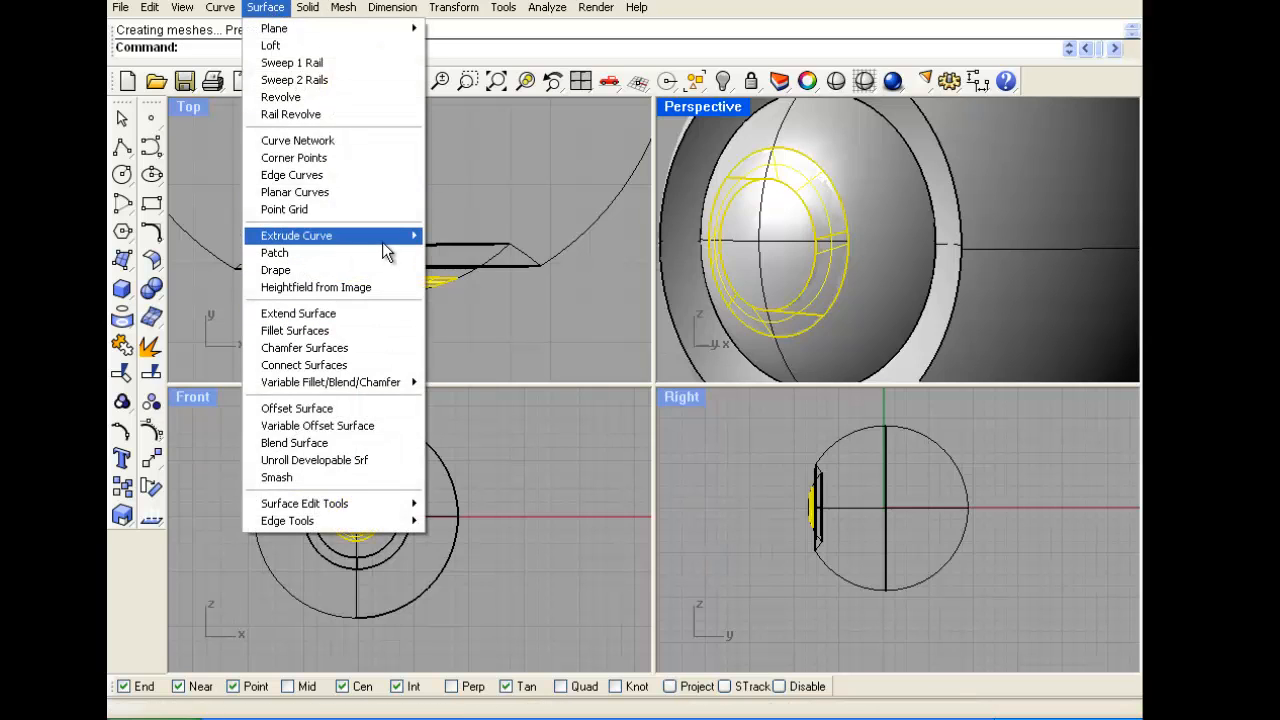
mouse_move(307, 7)
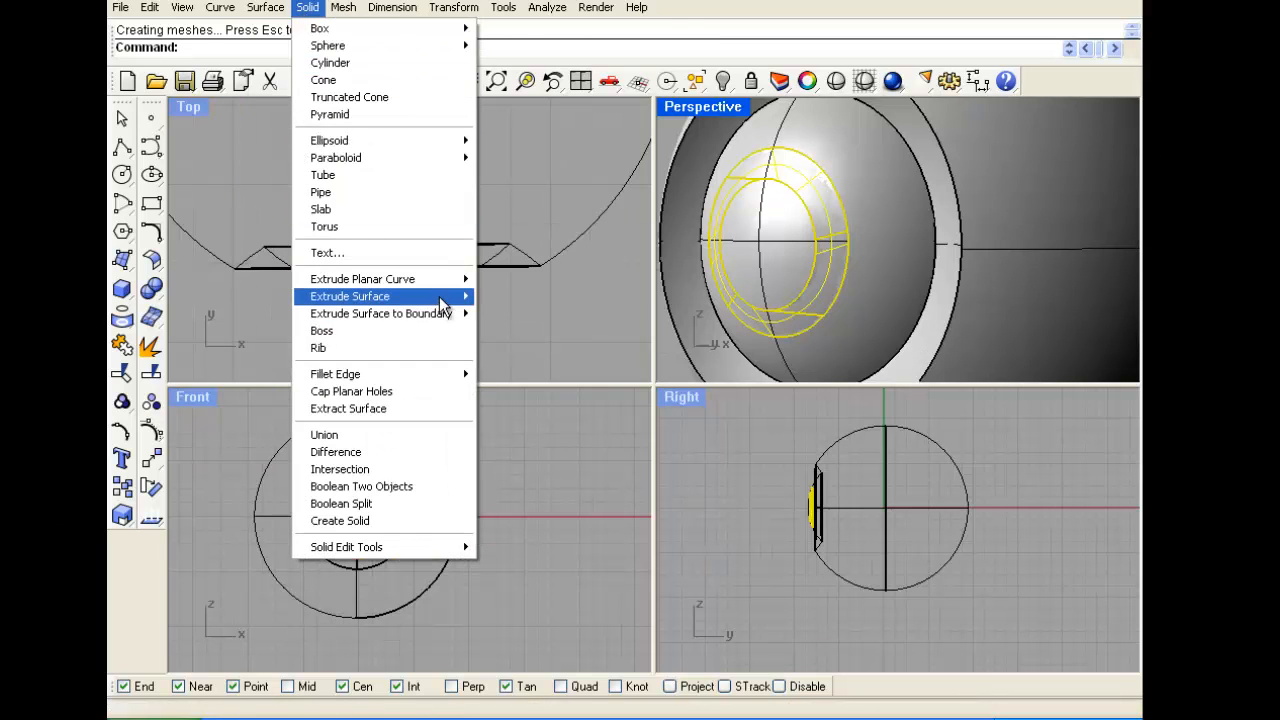
mouse_move(400, 296)
click(525, 296)
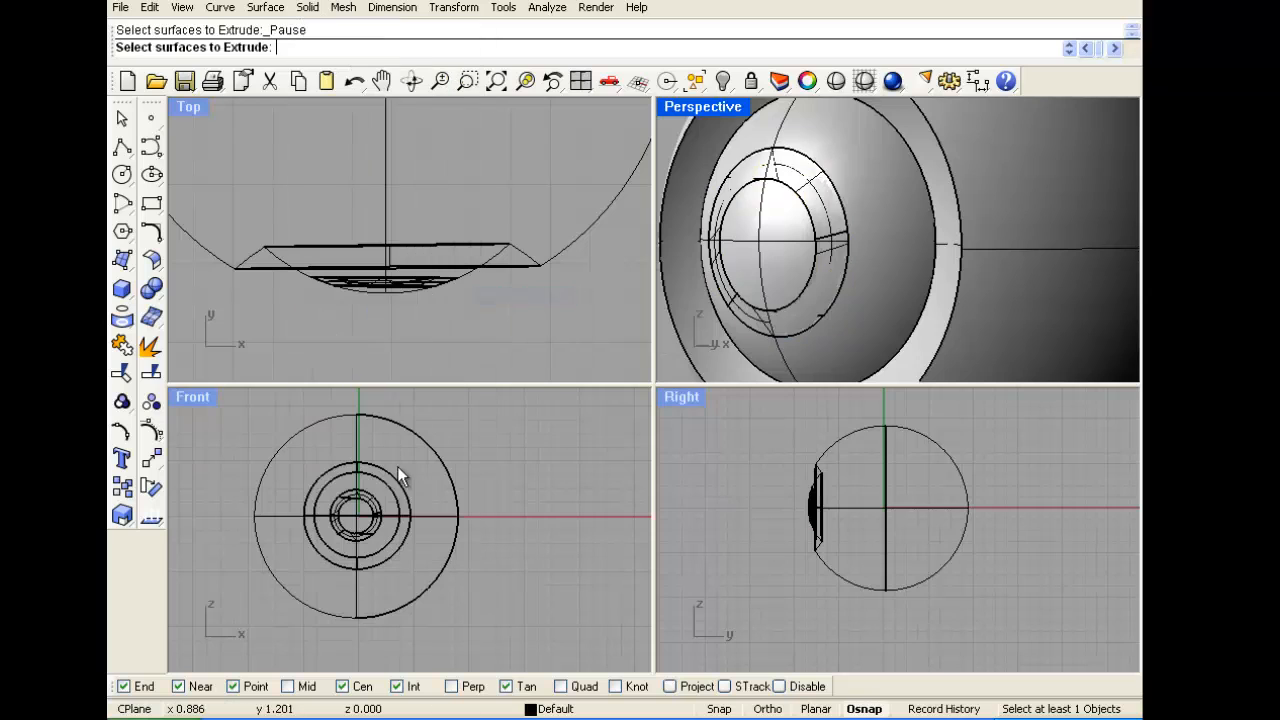
click(813, 215)
click(867, 268)
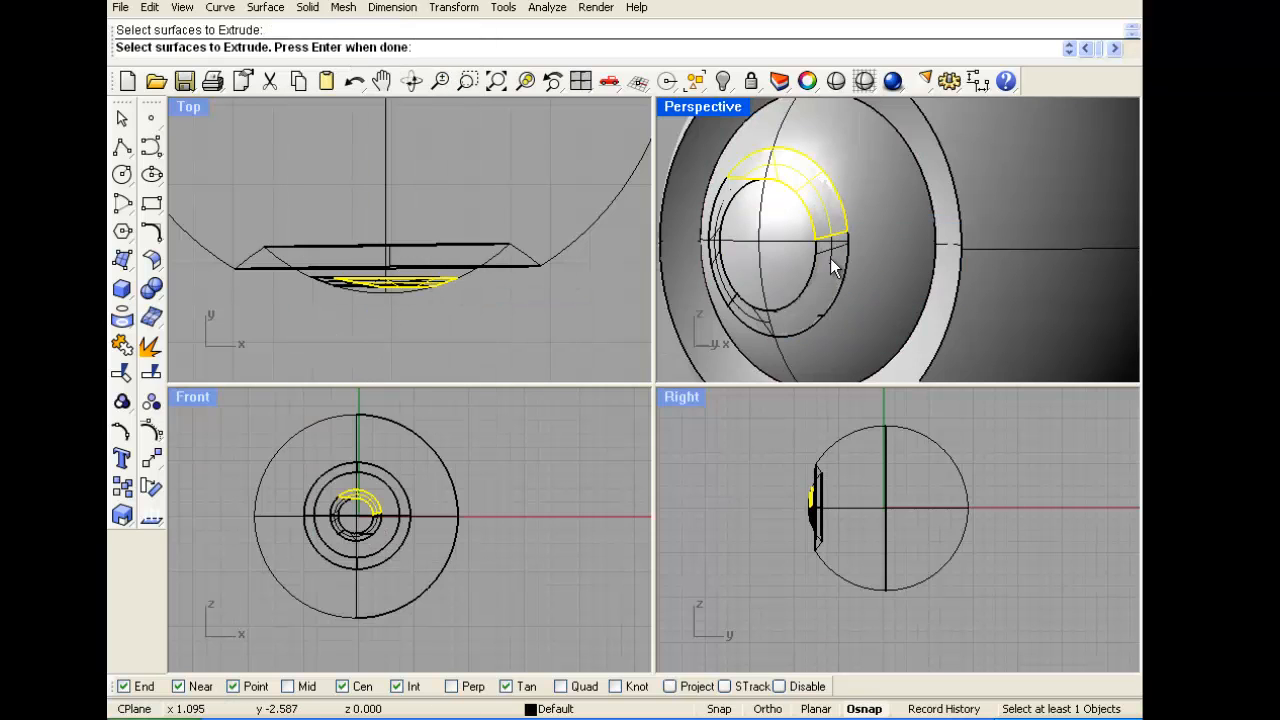
click(830, 258)
click(883, 326)
click(754, 323)
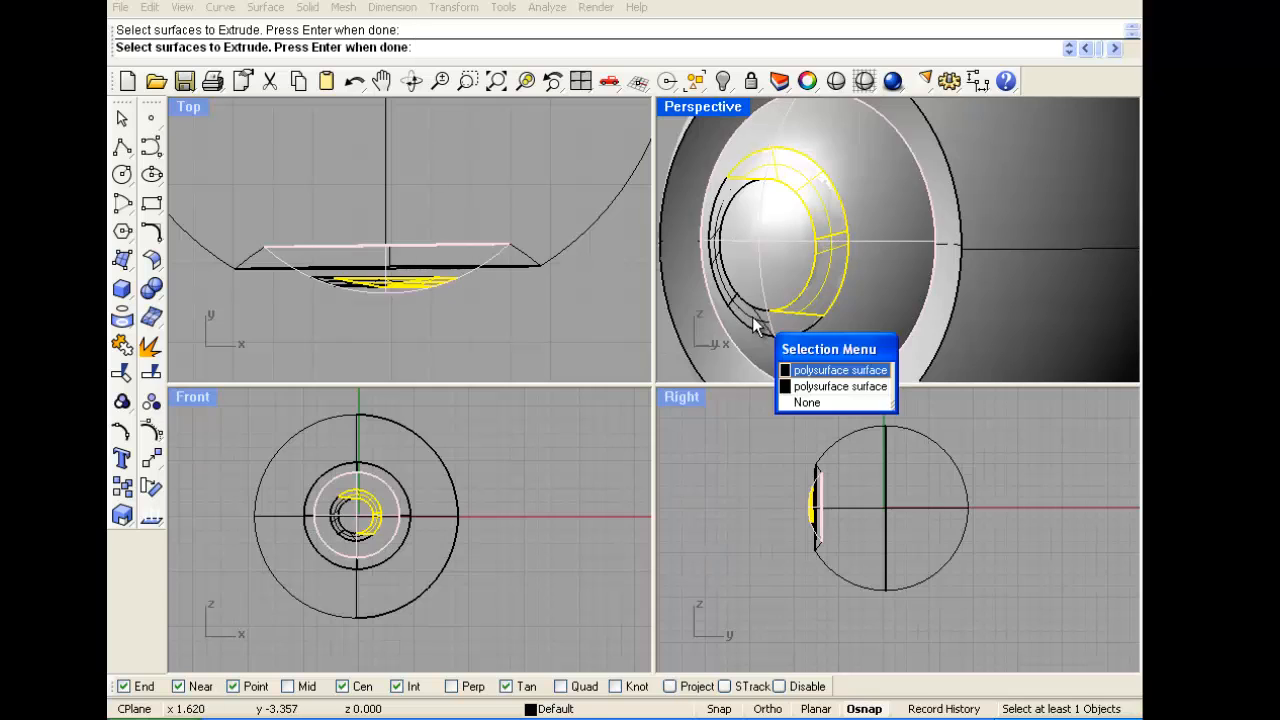
click(806, 390)
click(722, 275)
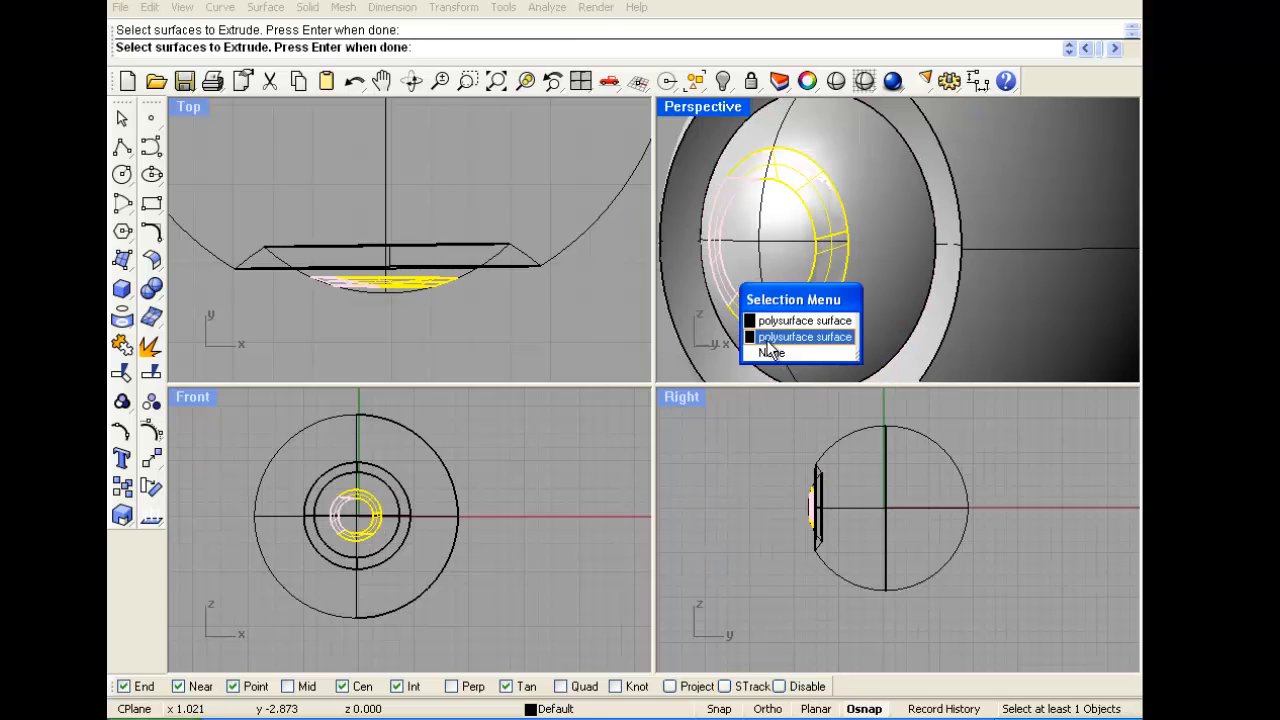
click(780, 331)
right_click(459, 317)
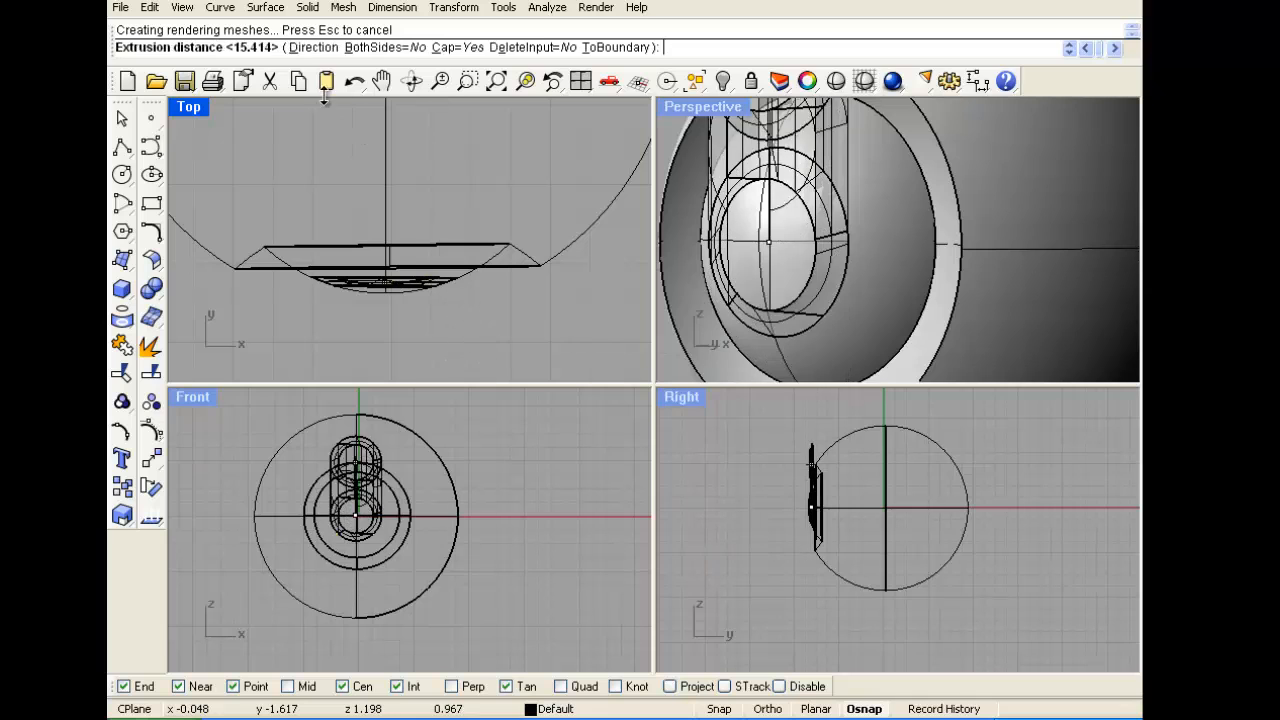
click(308, 48)
click(519, 213)
click(524, 301)
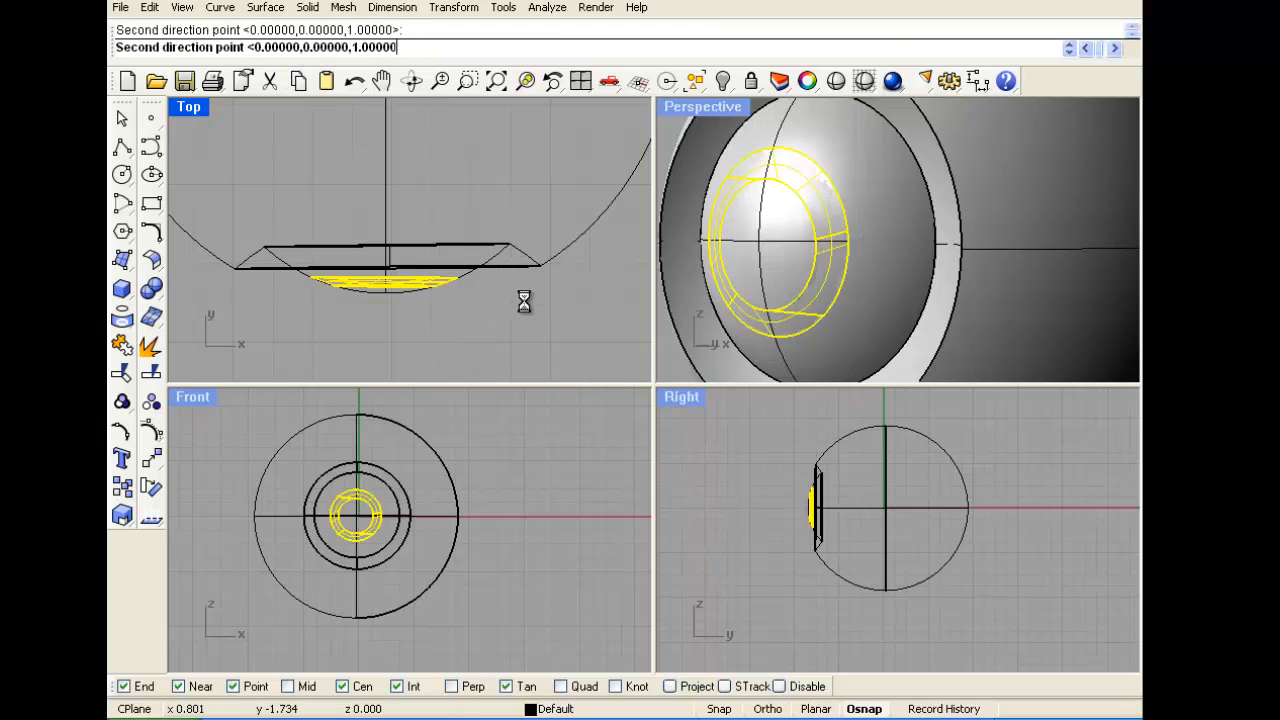
click(525, 353)
Move the extruded ring solids slightly back in the Top view so they penetrate the inner bulge
mouse_move(388, 346)
mouse_down()
mouse_move(370, 329)
mouse_move(399, 344)
mouse_up()
scroll(370, 329, up, 2)
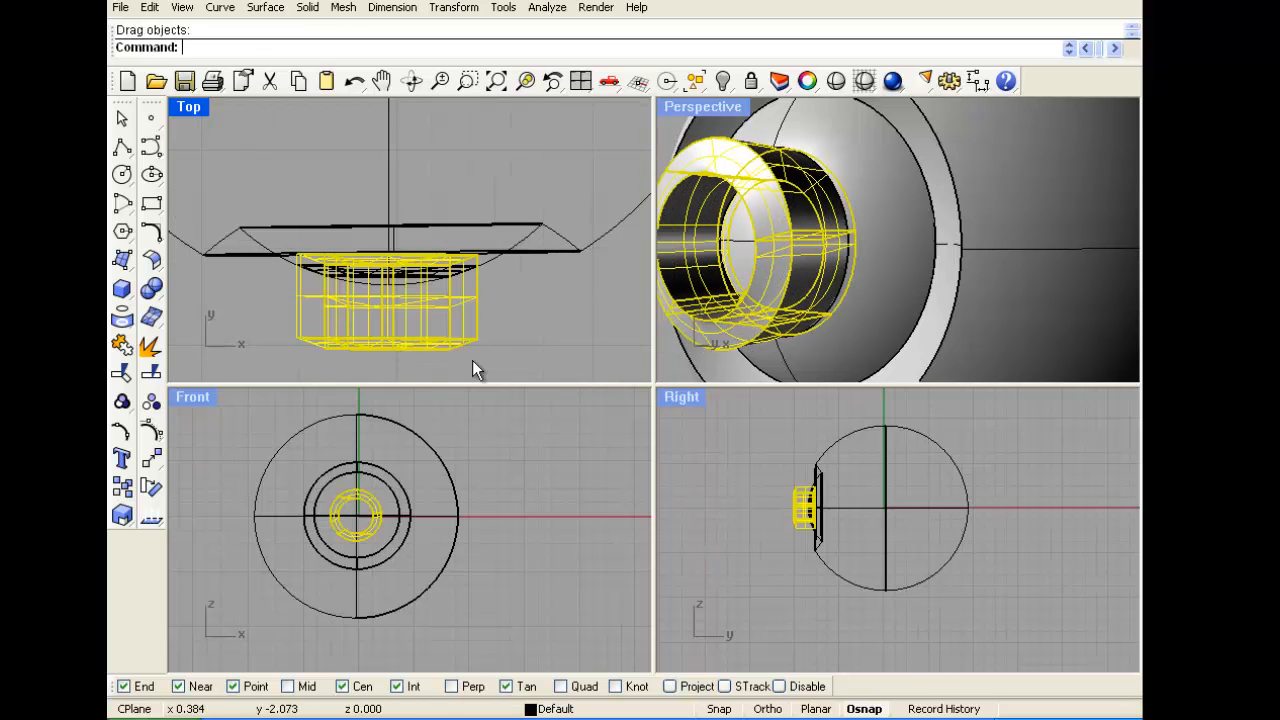
scroll(812, 508, up, 5)
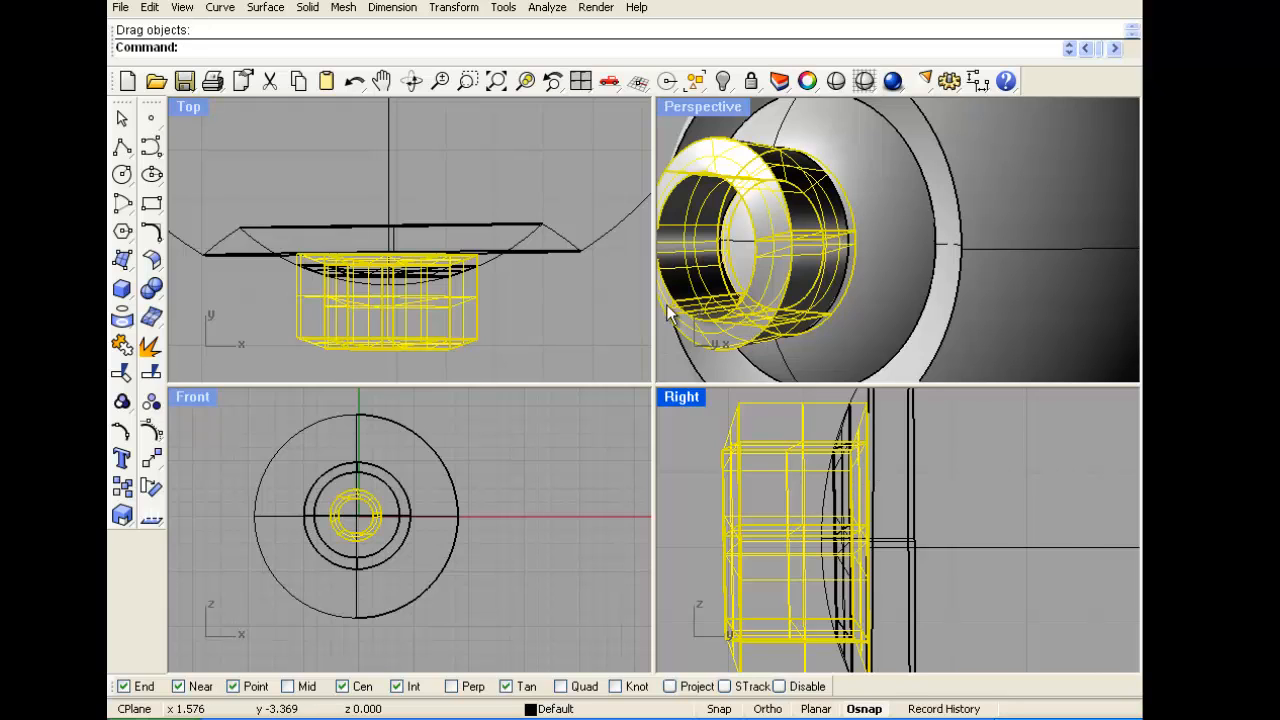
click(241, 327)
Subtract all the extruded ring solids from the eyeball with Boolean Difference
click(155, 296)
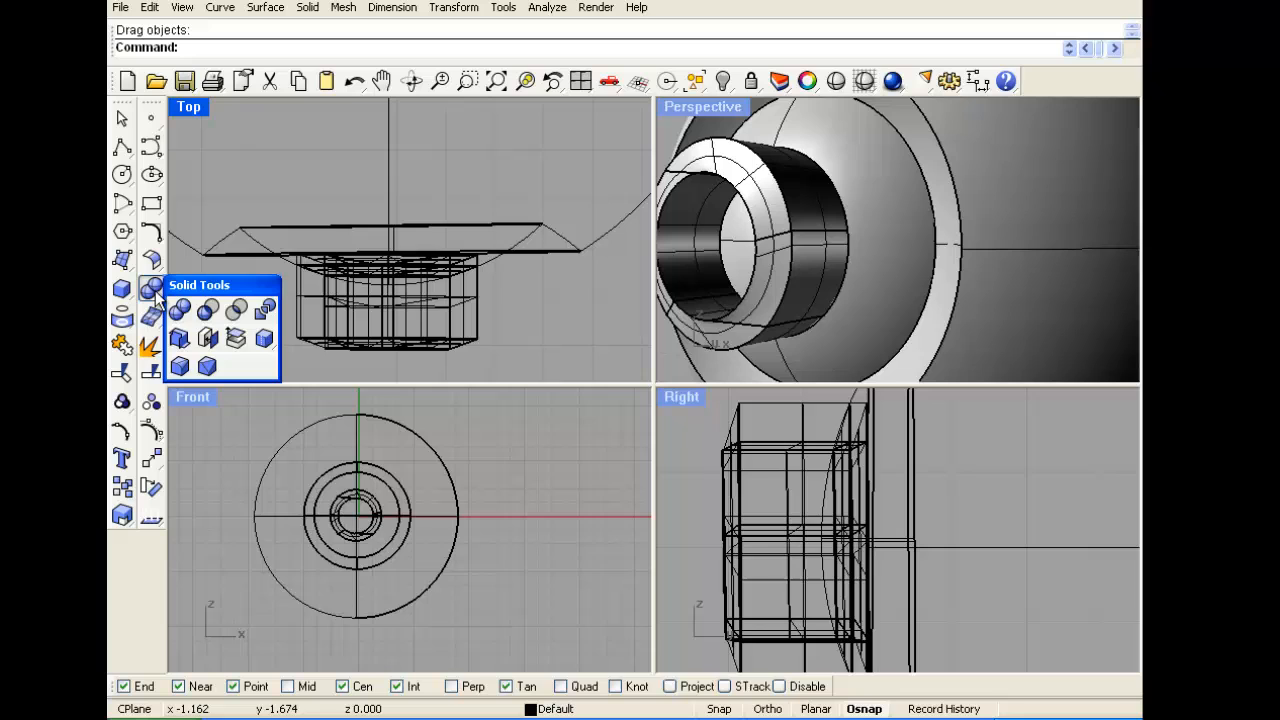
click(208, 310)
click(873, 166)
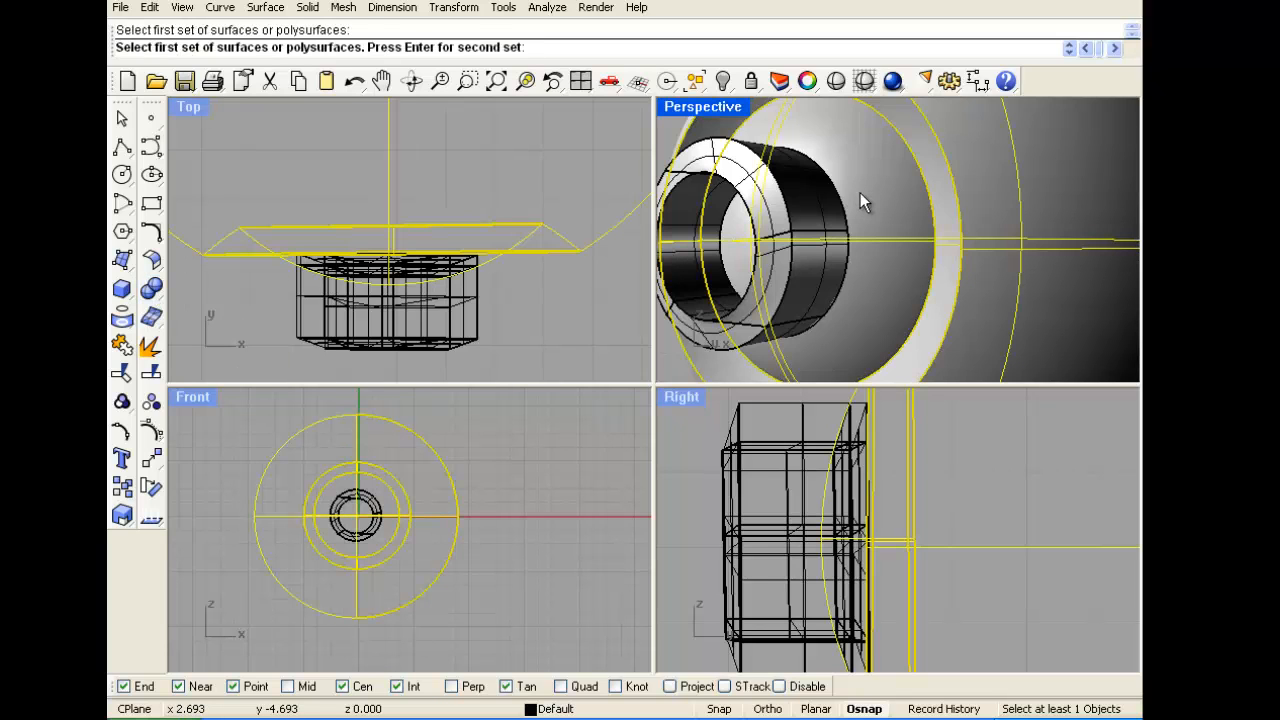
key(Return)
click(807, 208)
click(802, 280)
click(720, 331)
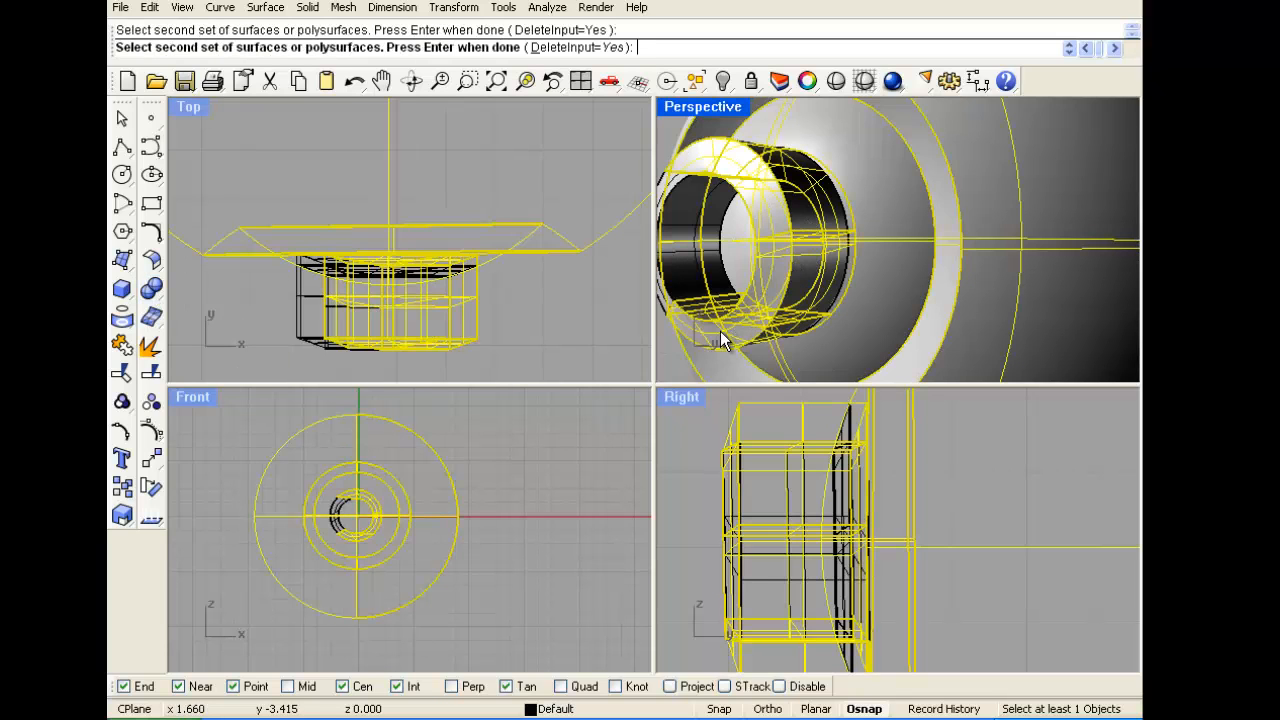
click(676, 262)
key(Return)
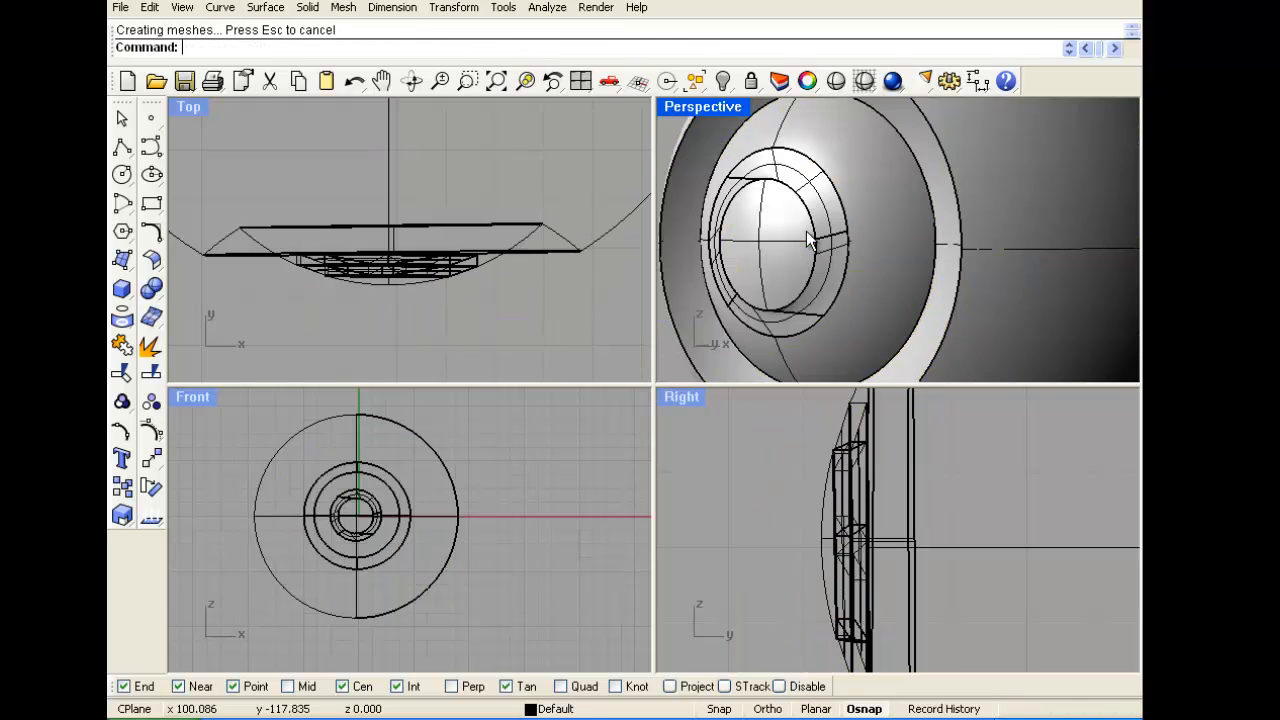
Delete the leftover lofted ring surfaces covering the groove on the inner bulge
right_drag(806, 238, 714, 124)
click(892, 178)
key(Delete)
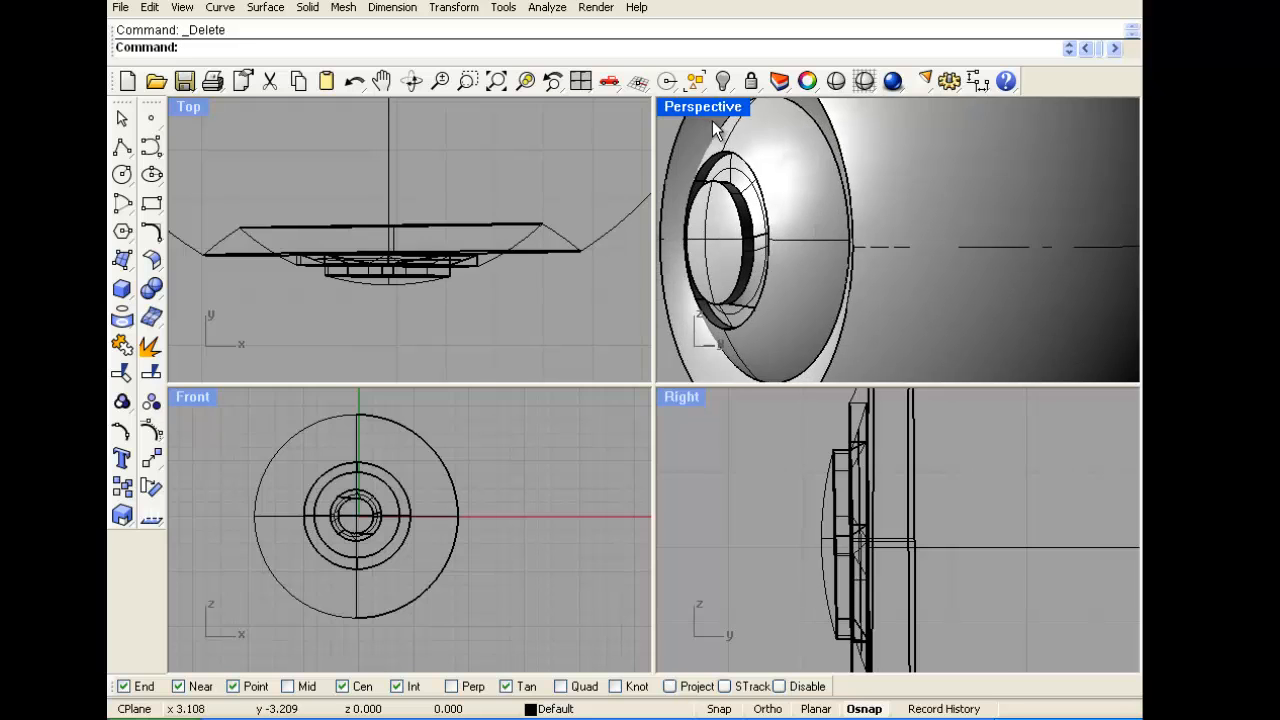
Set the Perspective view to Rendered display and examine the groove cut into the eyeball's inner bulge
scroll(690, 163, down, 5)
right_click(676, 158)
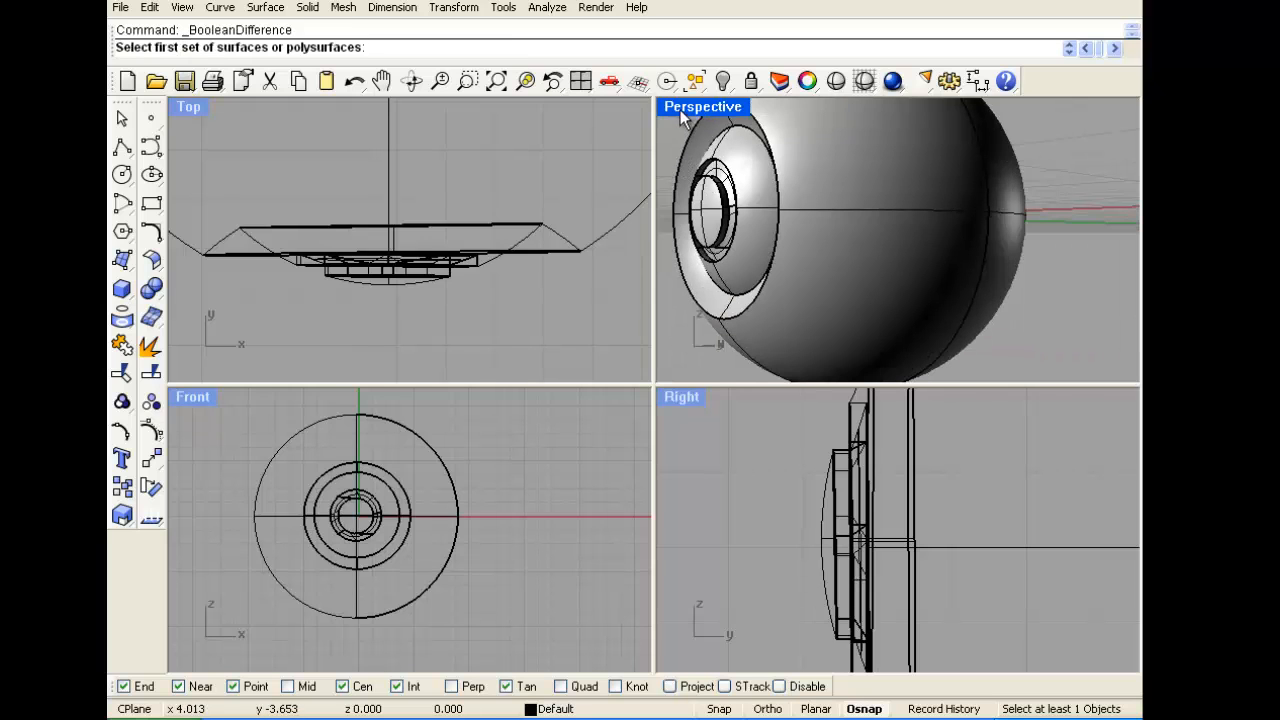
click(680, 110)
click(706, 187)
right_drag(696, 189, 796, 236)
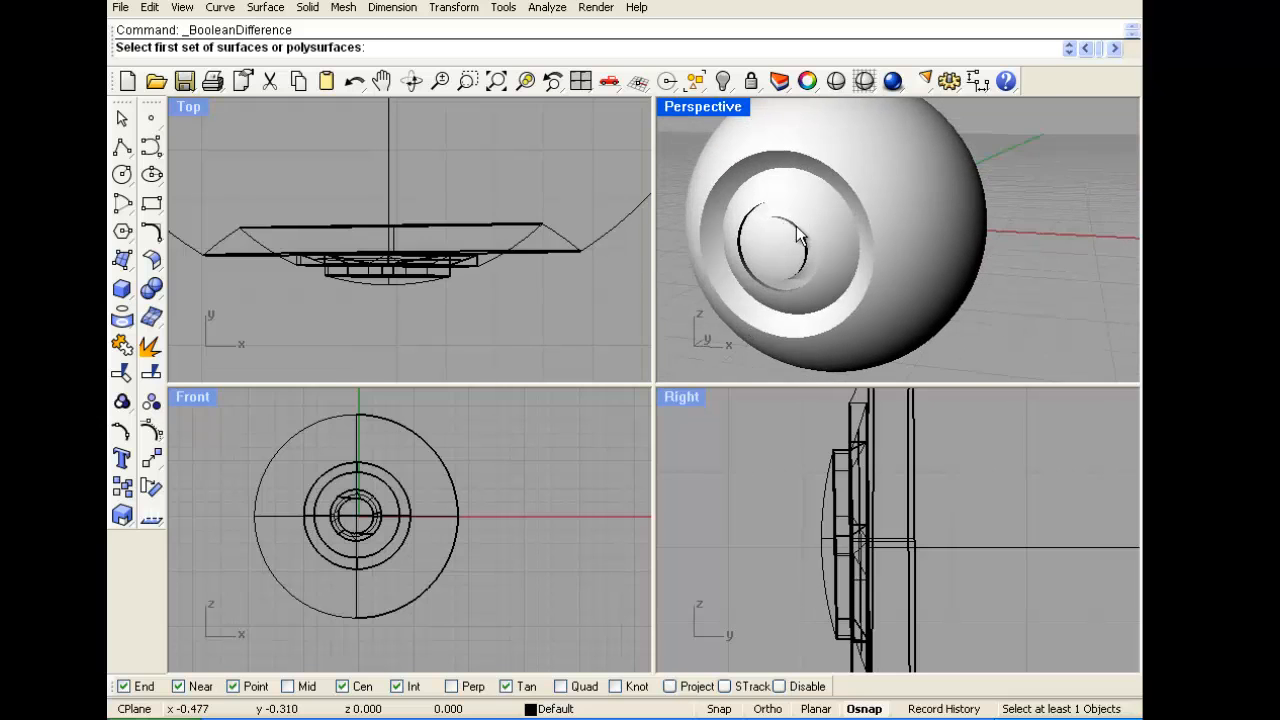
scroll(796, 226, down, 3)
scroll(780, 188, up, 6)
scroll(782, 188, down, 6)
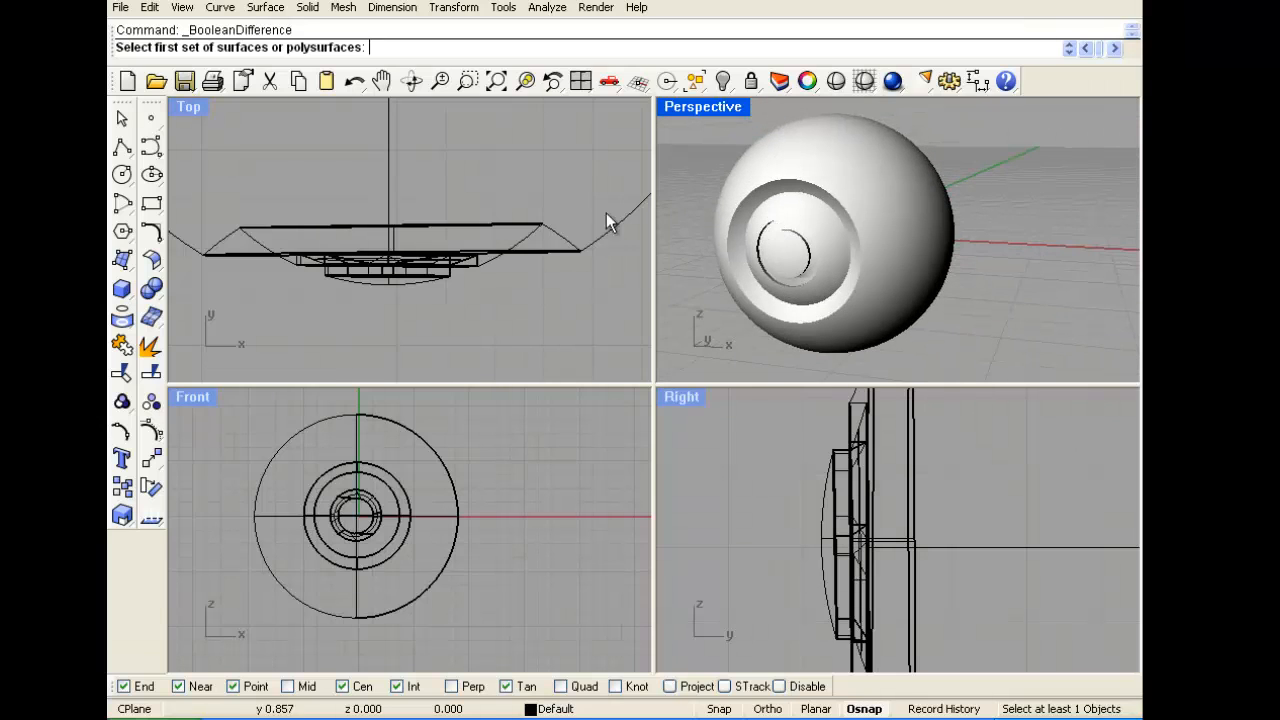
scroll(371, 338, down, 5)
click(386, 300)
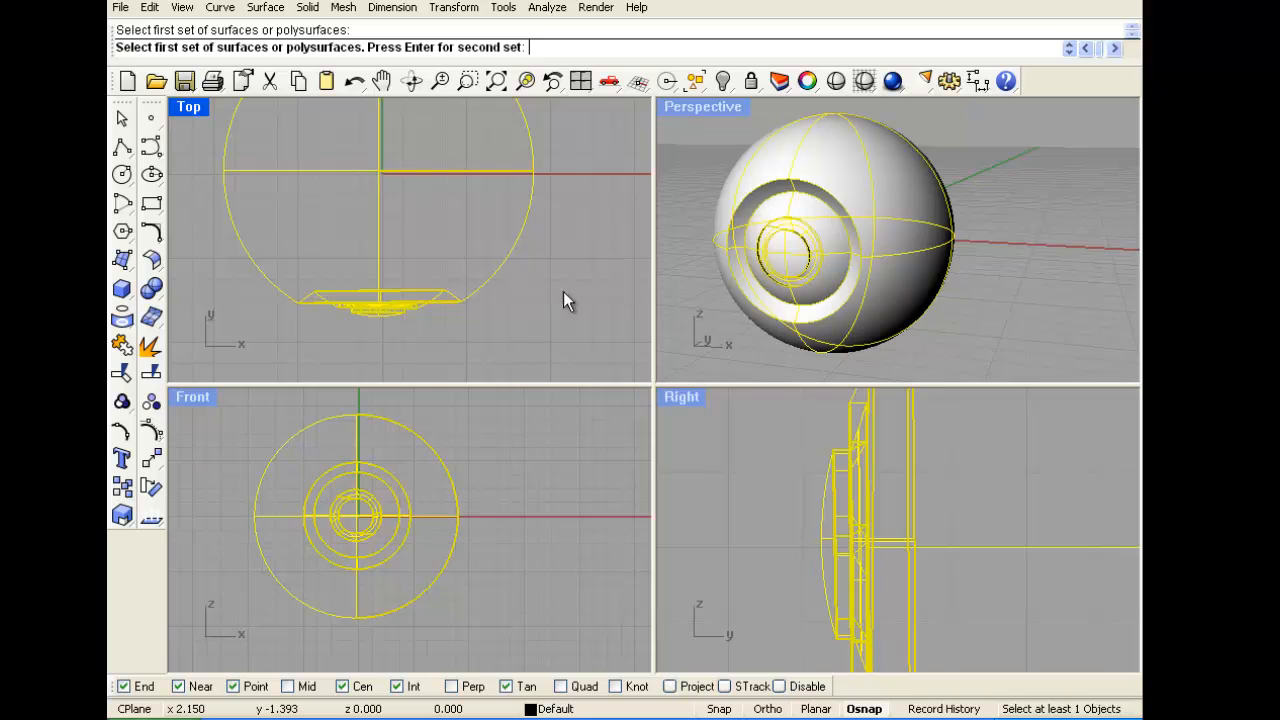
click(974, 310)
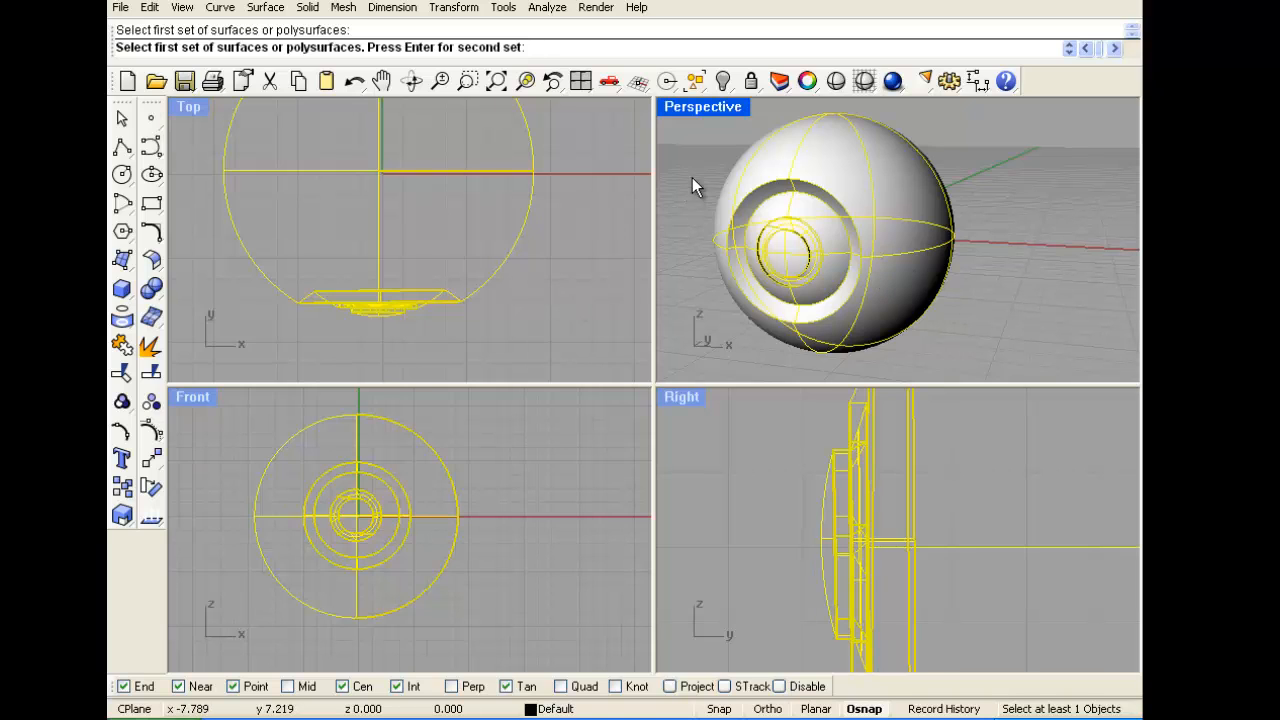
click(123, 120)
click(928, 294)
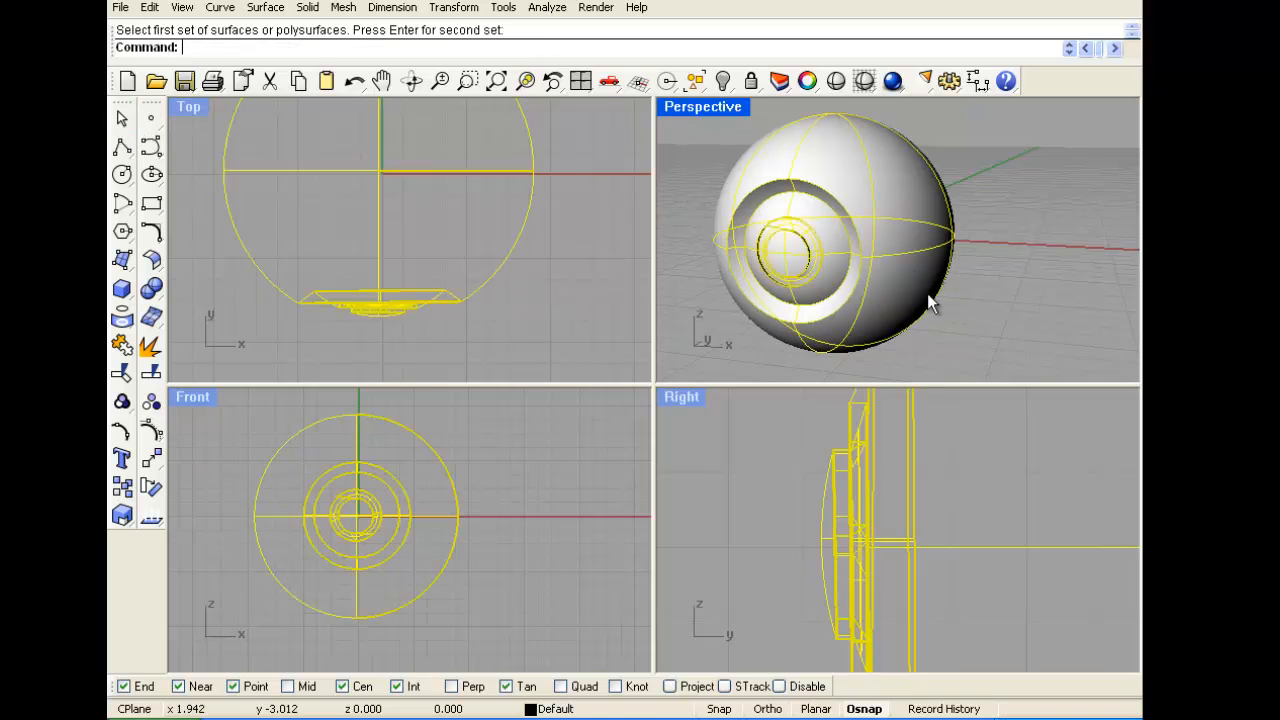
right_drag(924, 285, 731, 308)
key(Escape)
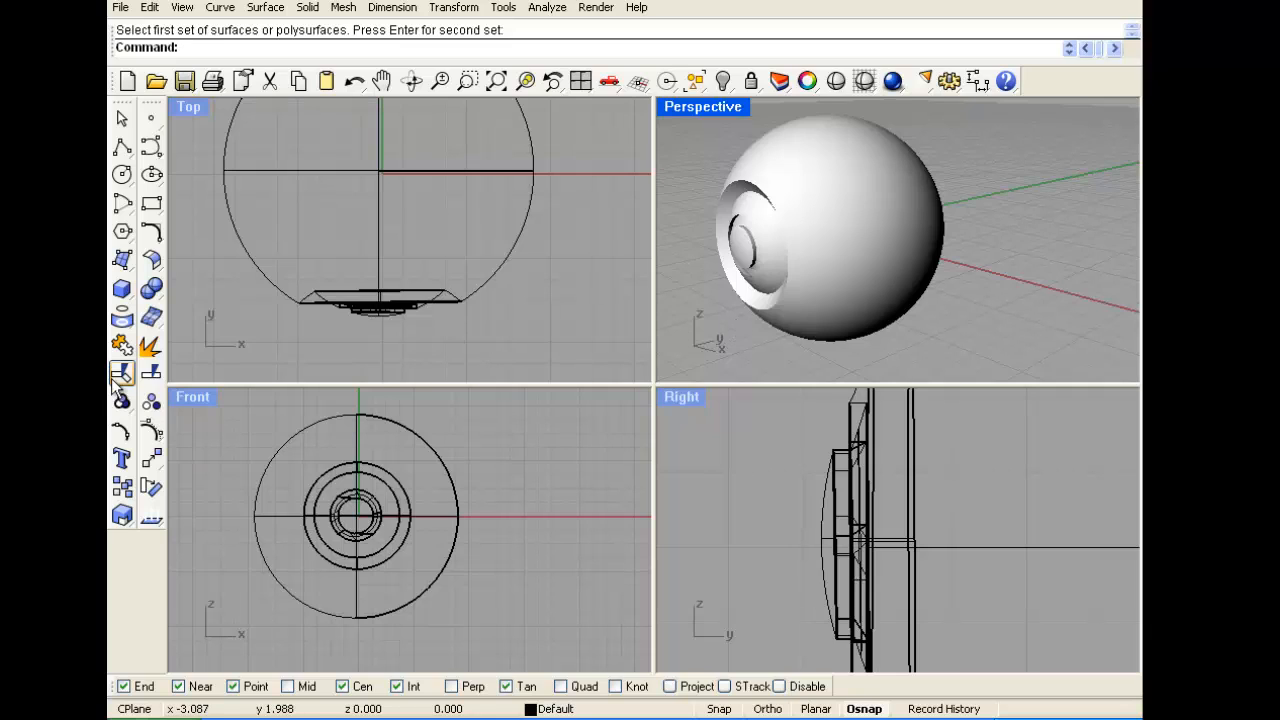
Create a box beside the eyeball in the Top view with a length of 9, accepting equal width and height
click(122, 289)
click(137, 306)
right_drag(551, 238, 403, 247)
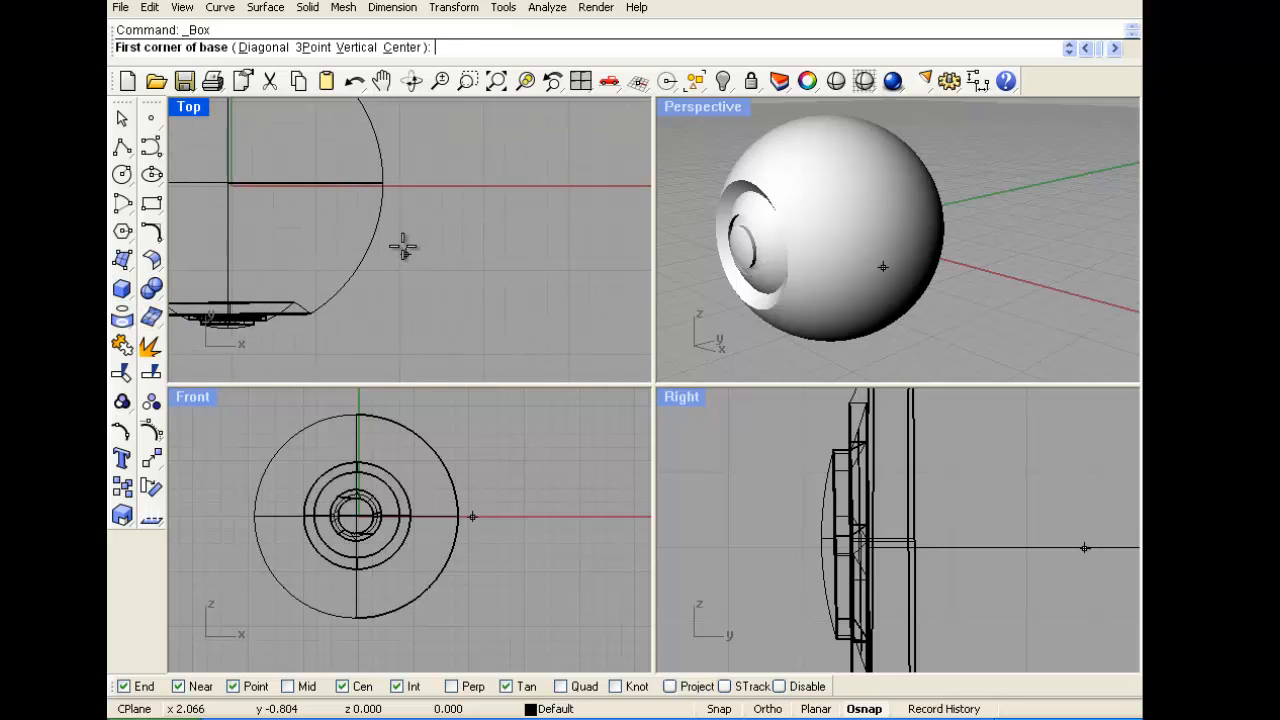
scroll(403, 247, down, 4)
click(449, 162)
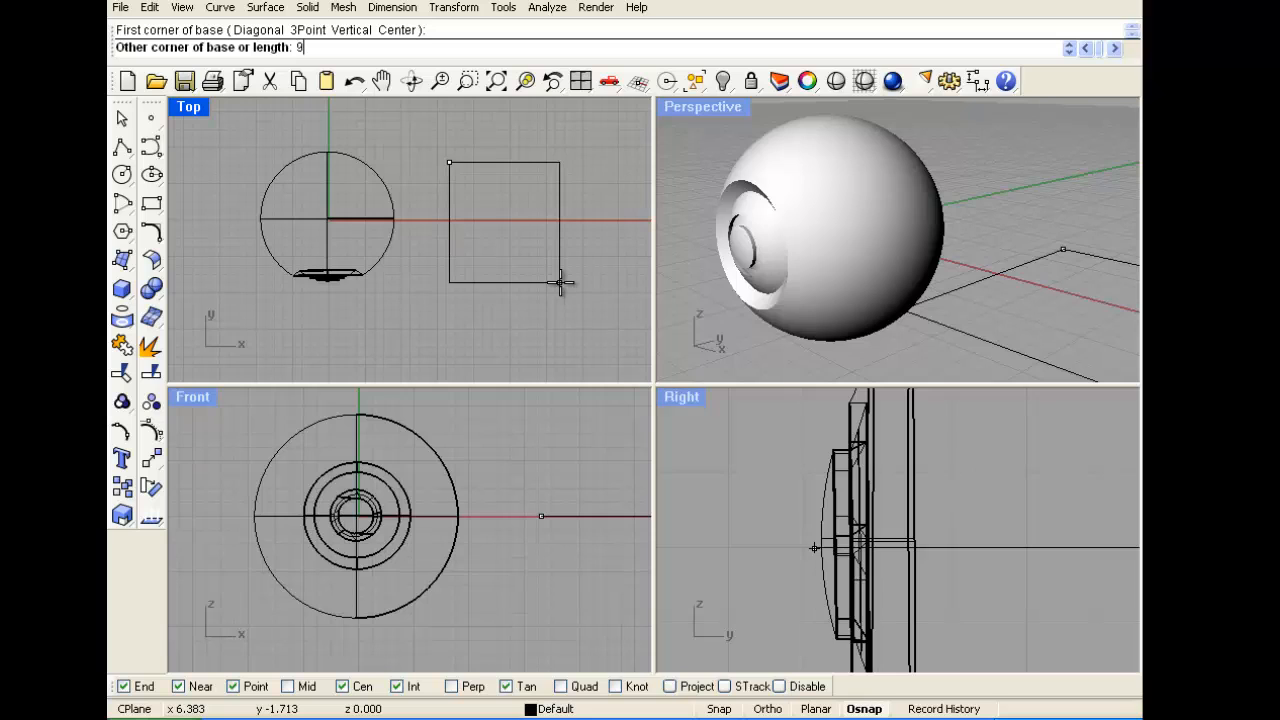
text(9)
key(Return)
key(Return)
key(Return)
Duplicate the cube and move the copy straight up in the Front view to just above the original
scroll(556, 290, down, 5)
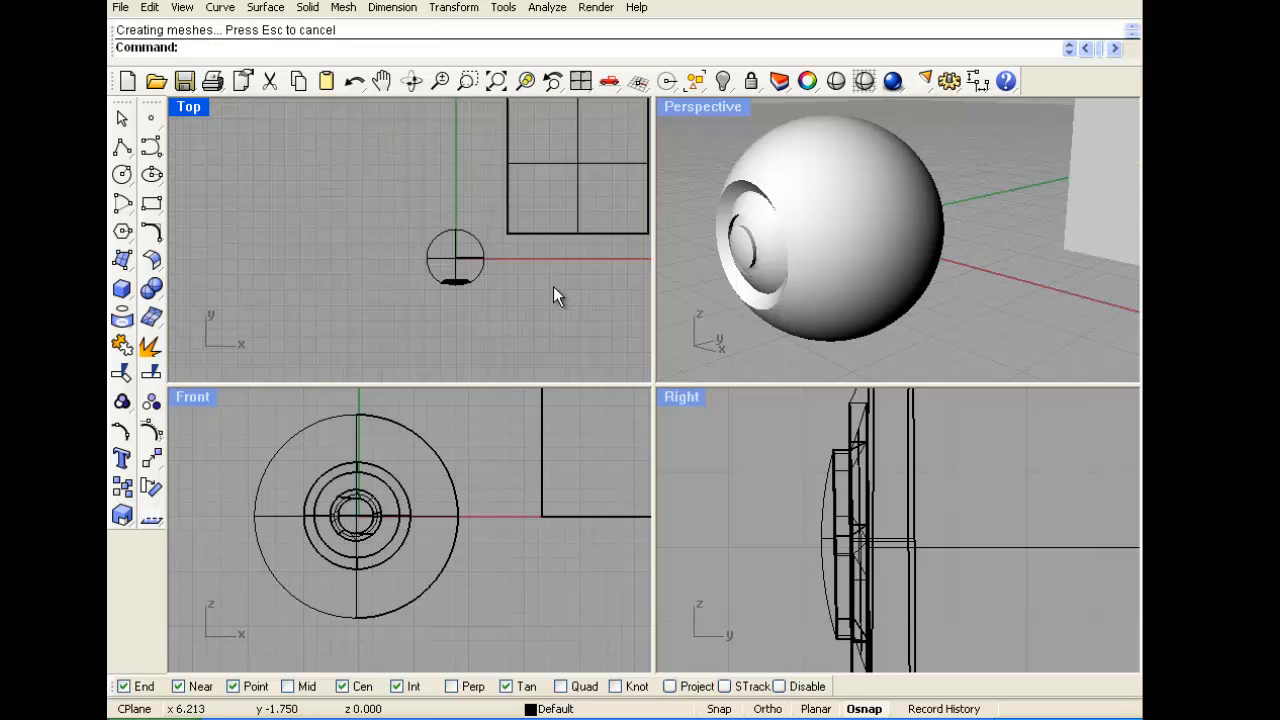
scroll(553, 286, down, 2)
right_drag(580, 224, 429, 228)
click(441, 249)
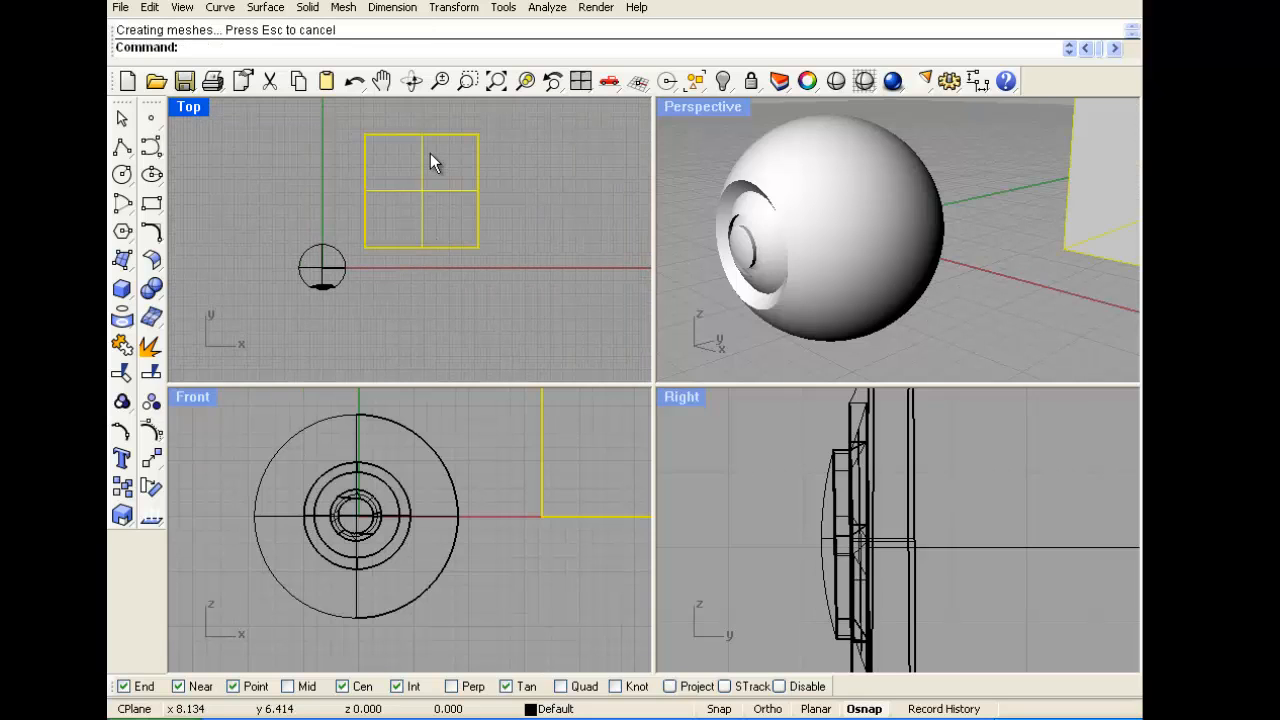
key(ctrl+c)
key(ctrl+v)
scroll(523, 542, down, 2)
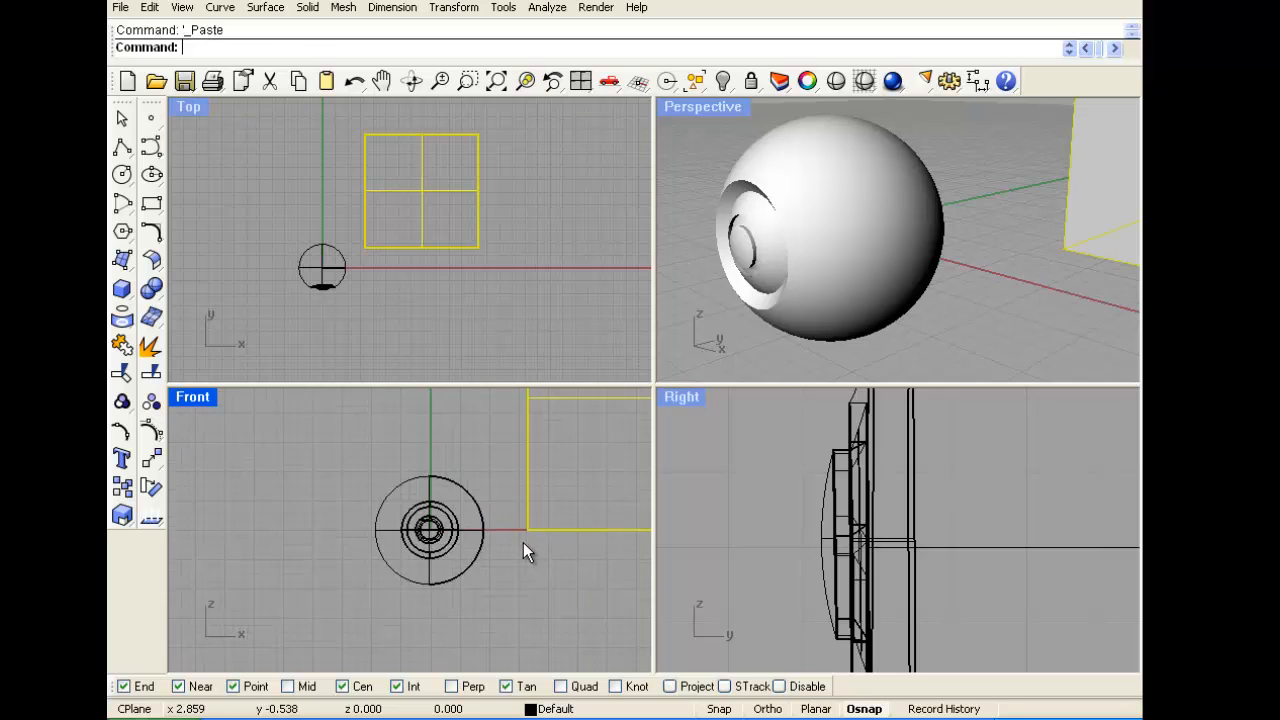
scroll(466, 606, up, 4)
right_drag(466, 606, 374, 606)
scroll(380, 552, down, 3)
drag(440, 601, 436, 472)
Switch the Perspective view to Shaded display to show the gap between the two stacked cubes
scroll(1000, 223, down, 5)
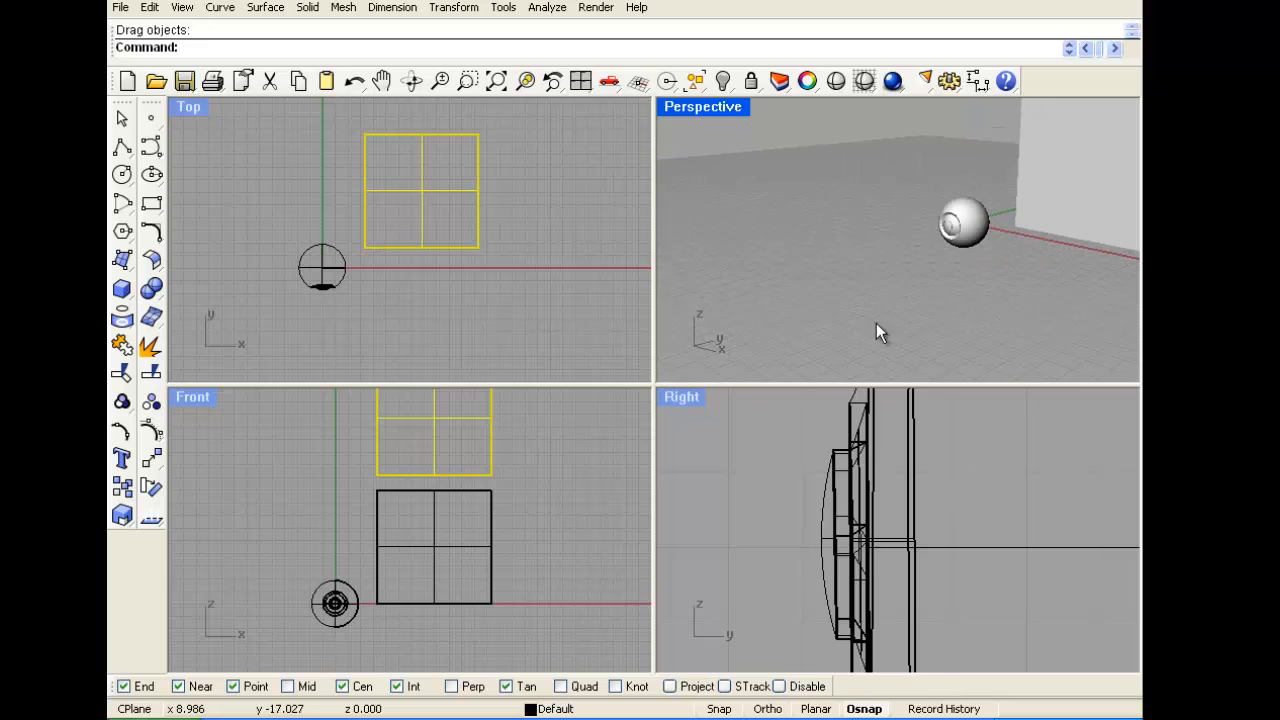
click(698, 108)
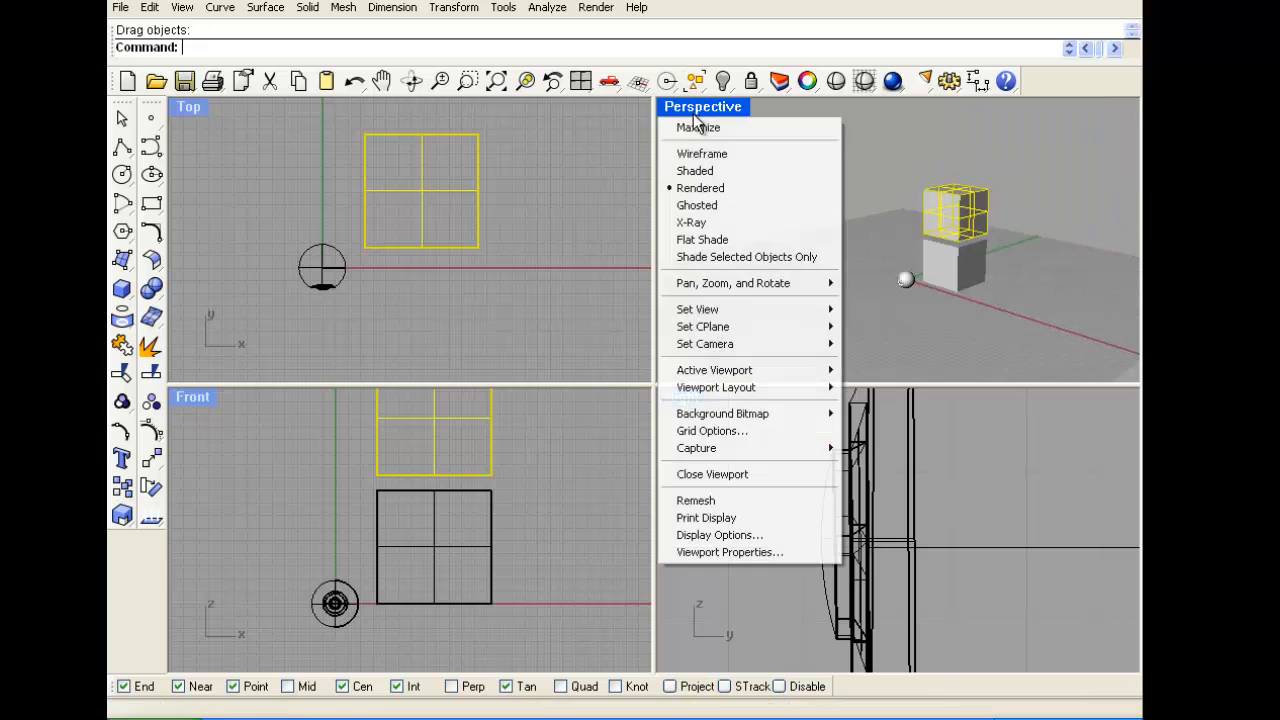
click(708, 170)
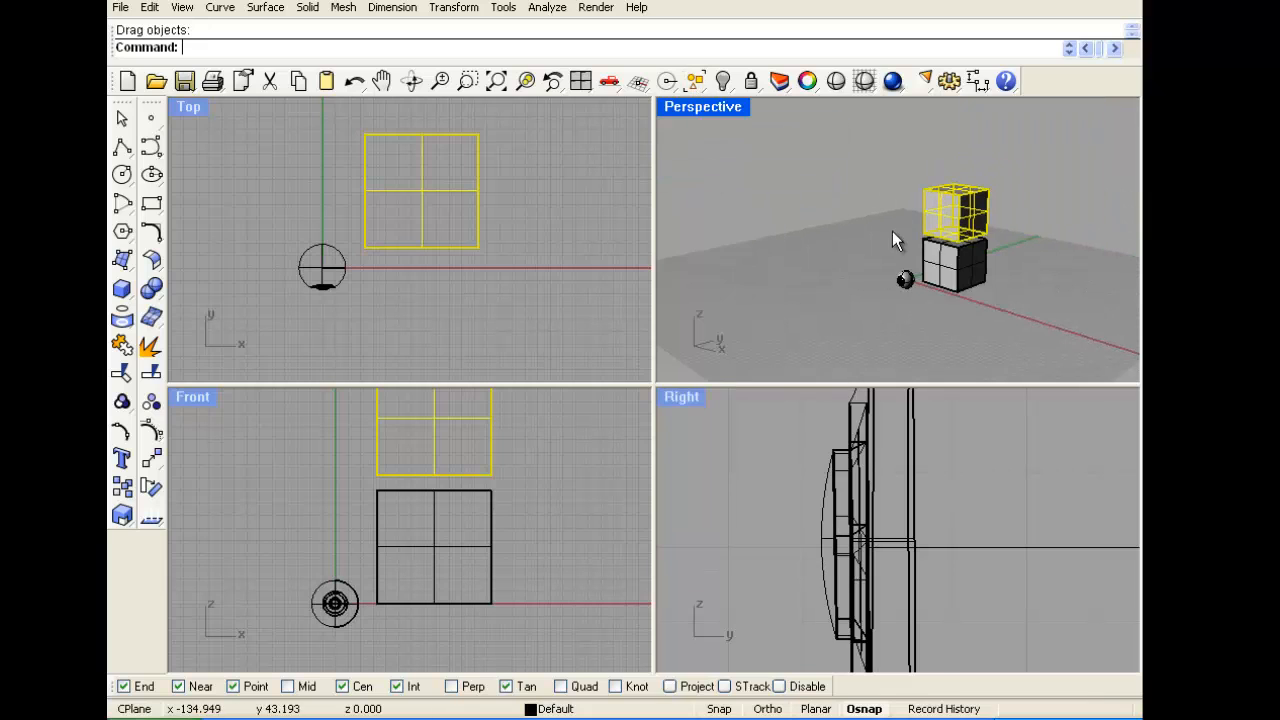
scroll(894, 245, up, 5)
scroll(897, 264, up, 3)
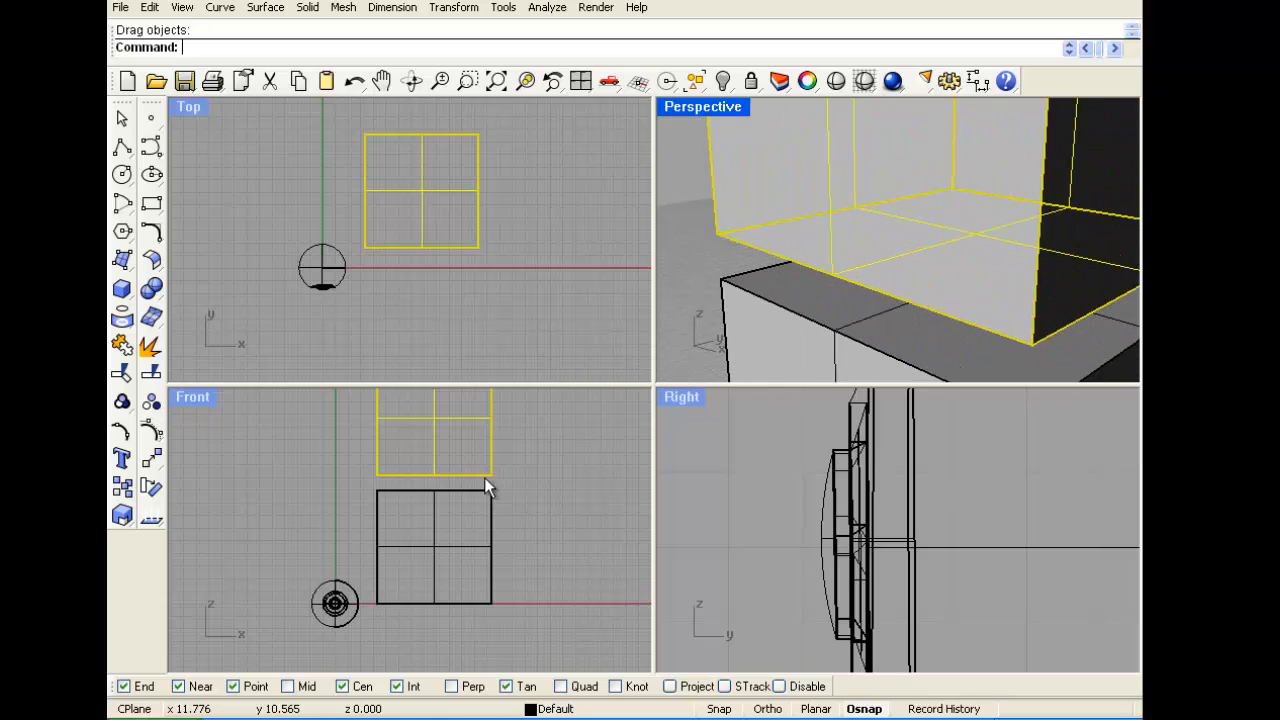
Lower the upper cube in the Front view until its base slightly overlaps the top of the lower cube
scroll(490, 480, up, 4)
drag(501, 428, 501, 476)
scroll(516, 491, up, 20)
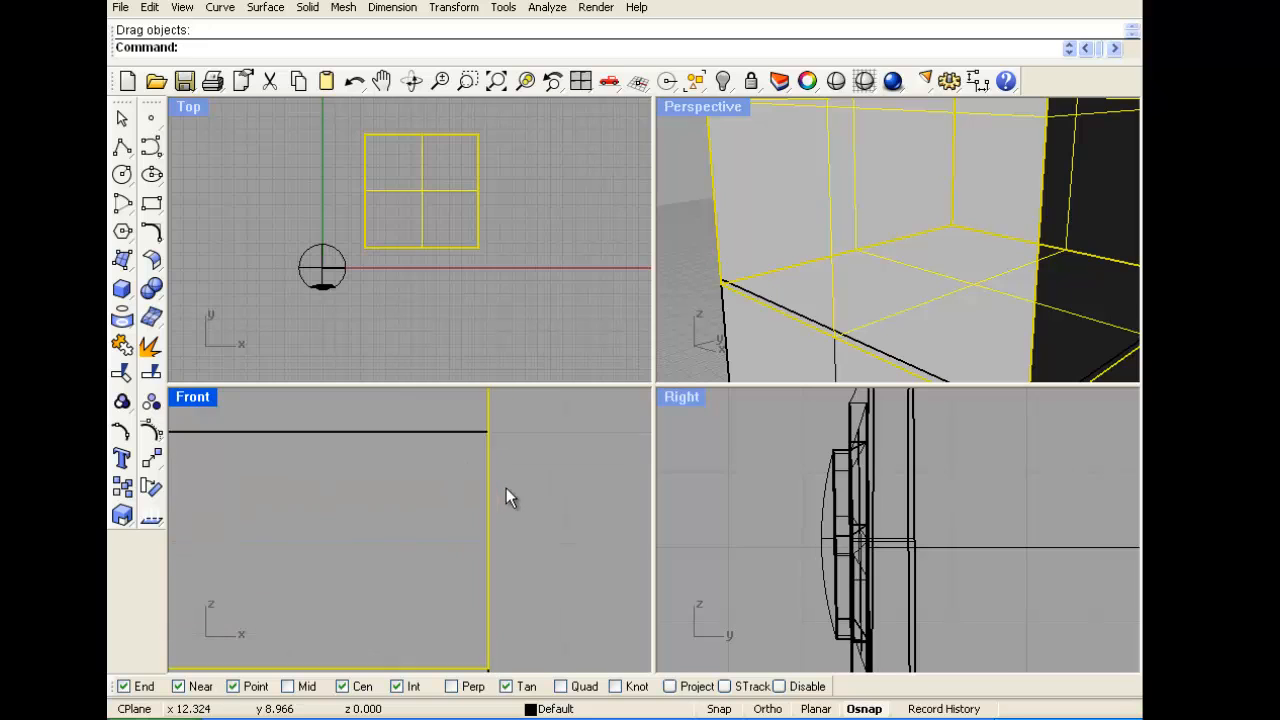
scroll(508, 492, up, 10)
click(697, 289)
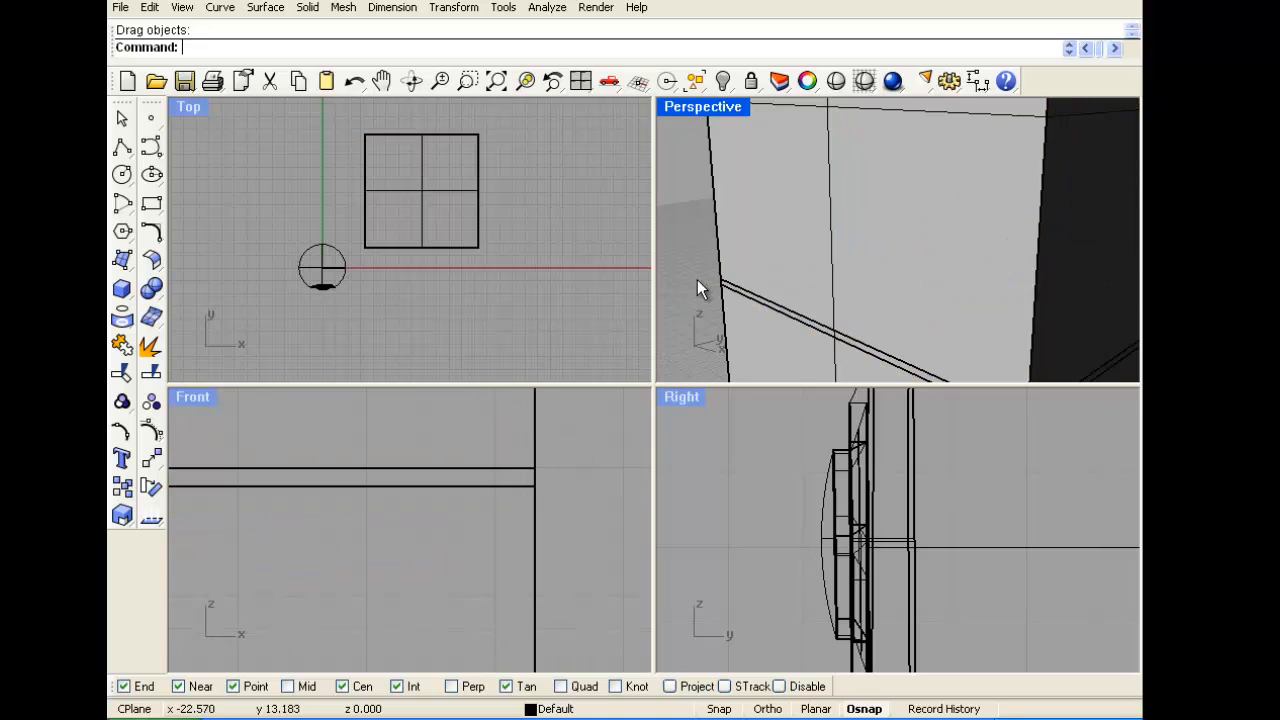
scroll(697, 279, down, 10)
right_drag(851, 356, 805, 289)
scroll(776, 288, up, 12)
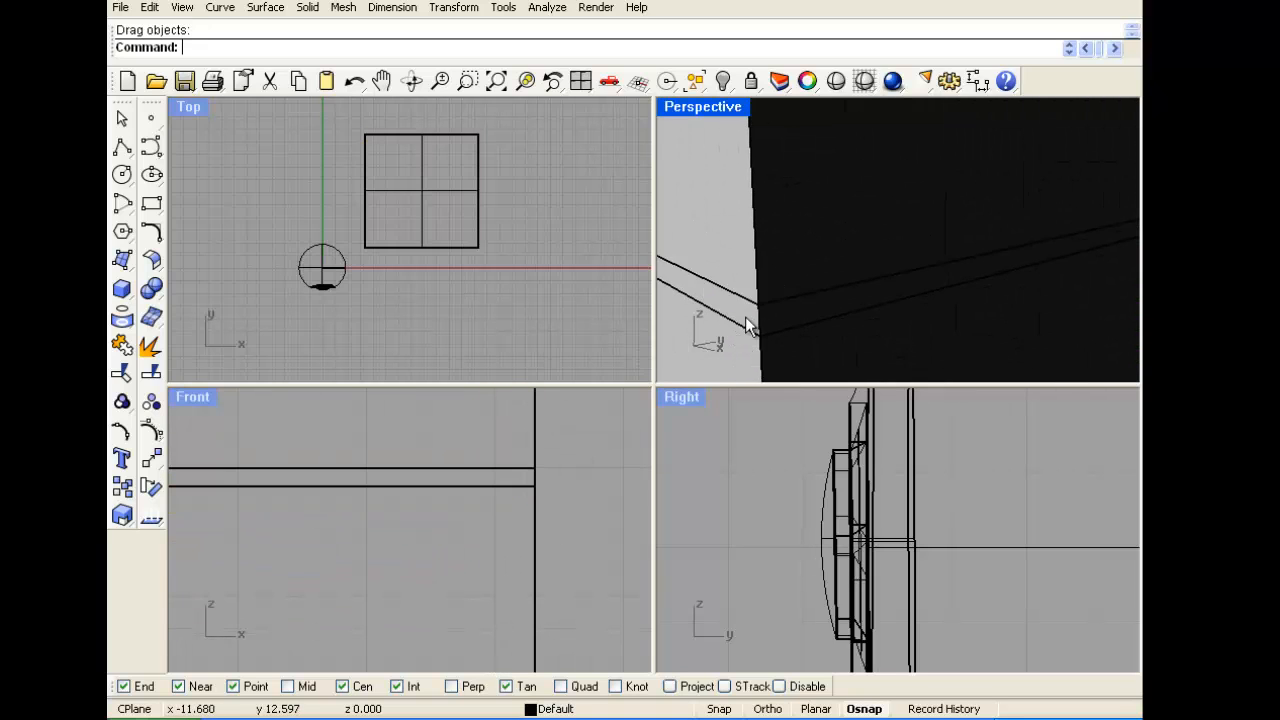
Maximize the Perspective view and examine the slight overlap between the two stacked cubes
scroll(748, 326, down, 10)
double_click(695, 107)
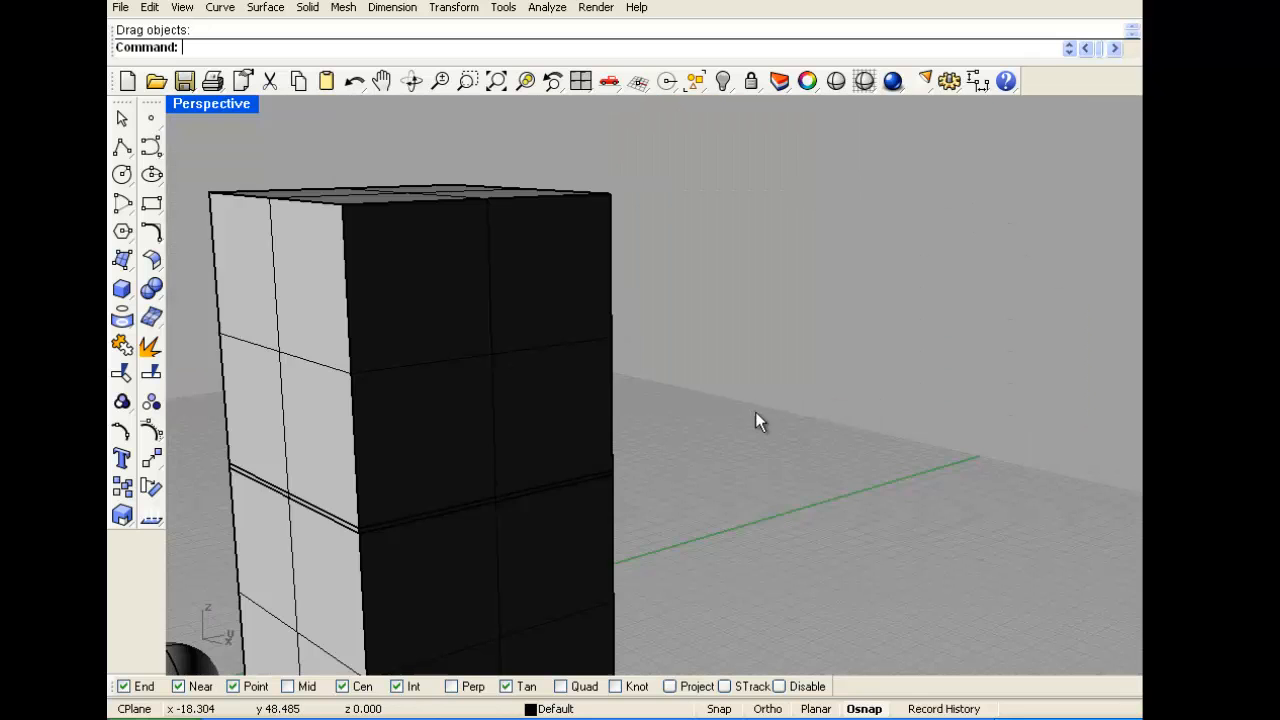
scroll(525, 446, up, 3)
right_drag(657, 350, 744, 341)
scroll(744, 341, down, 8)
scroll(615, 433, up, 6)
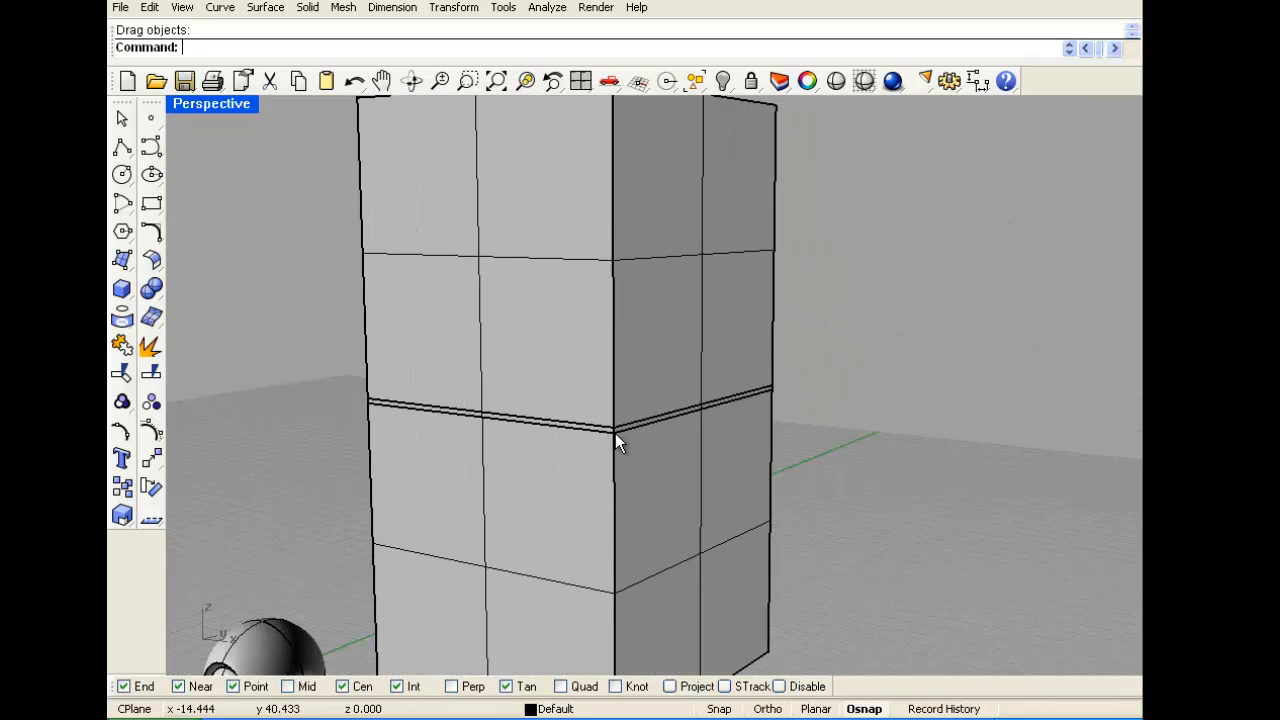
right_drag(615, 433, 530, 440)
Merge the two overlapping cubes into one solid with Boolean Union and inspect the seam up close
click(152, 298)
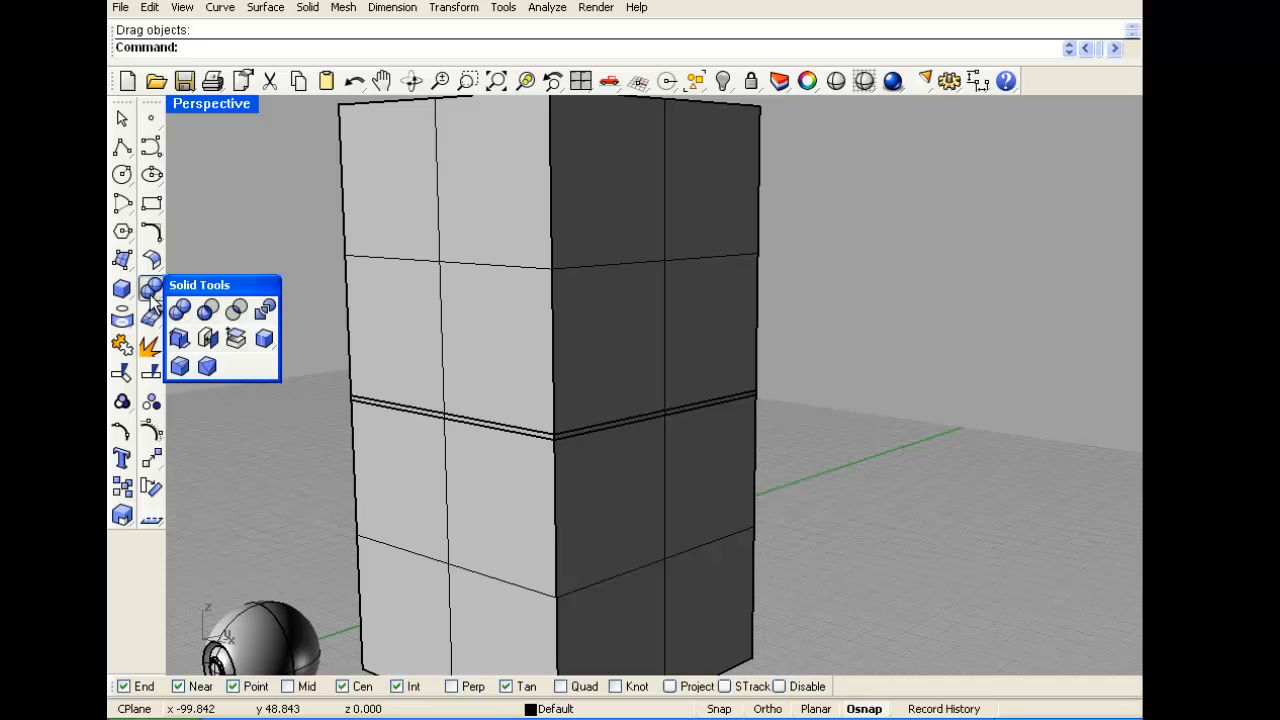
click(175, 312)
click(419, 331)
click(400, 450)
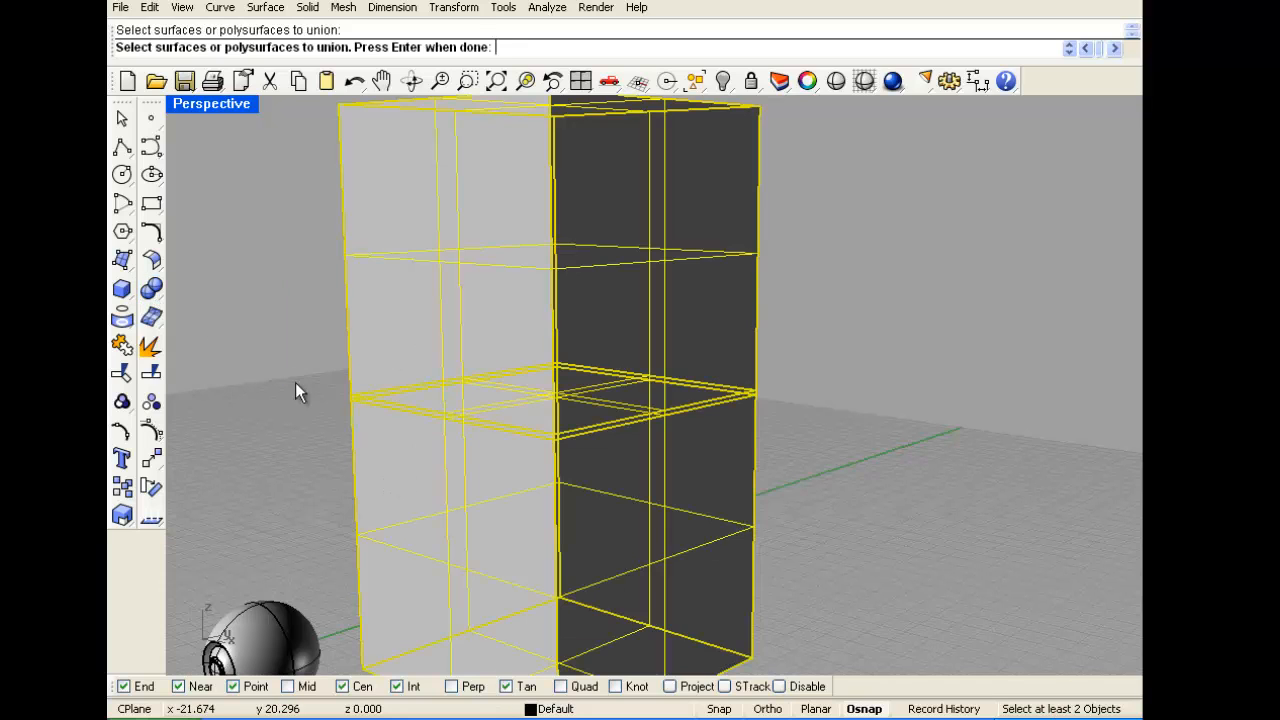
right_click(266, 356)
click(436, 441)
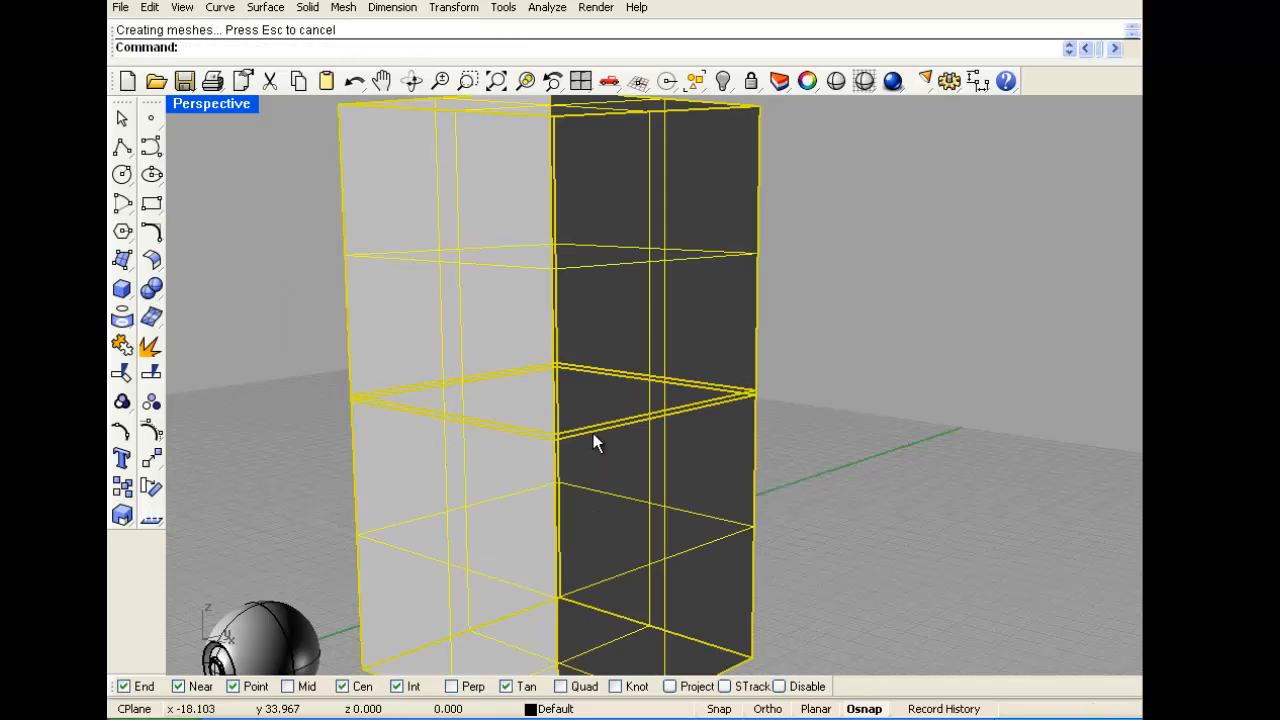
scroll(616, 434, up, 7)
click(954, 369)
scroll(950, 369, up, 3)
scroll(870, 277, up, 2)
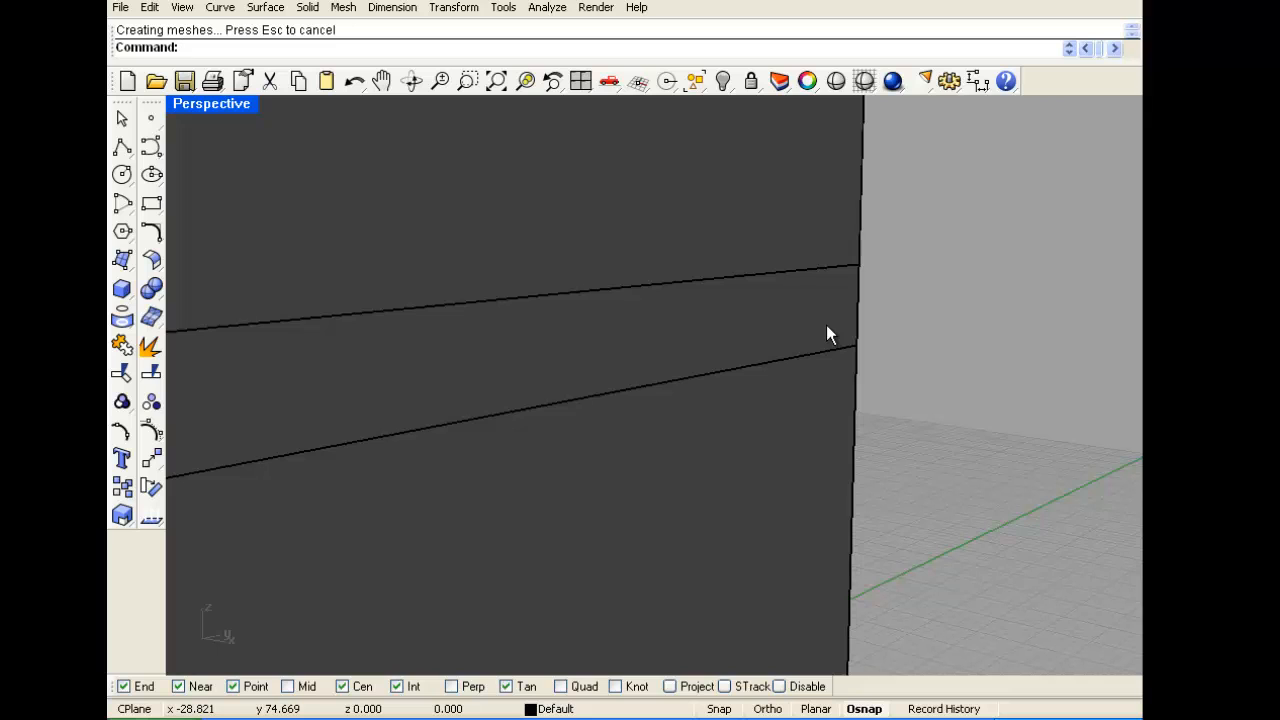
Undo the Boolean Union and the last lowering of the upper cube
key(ctrl+z)
scroll(899, 359, down, 5)
key(ctrl+z)
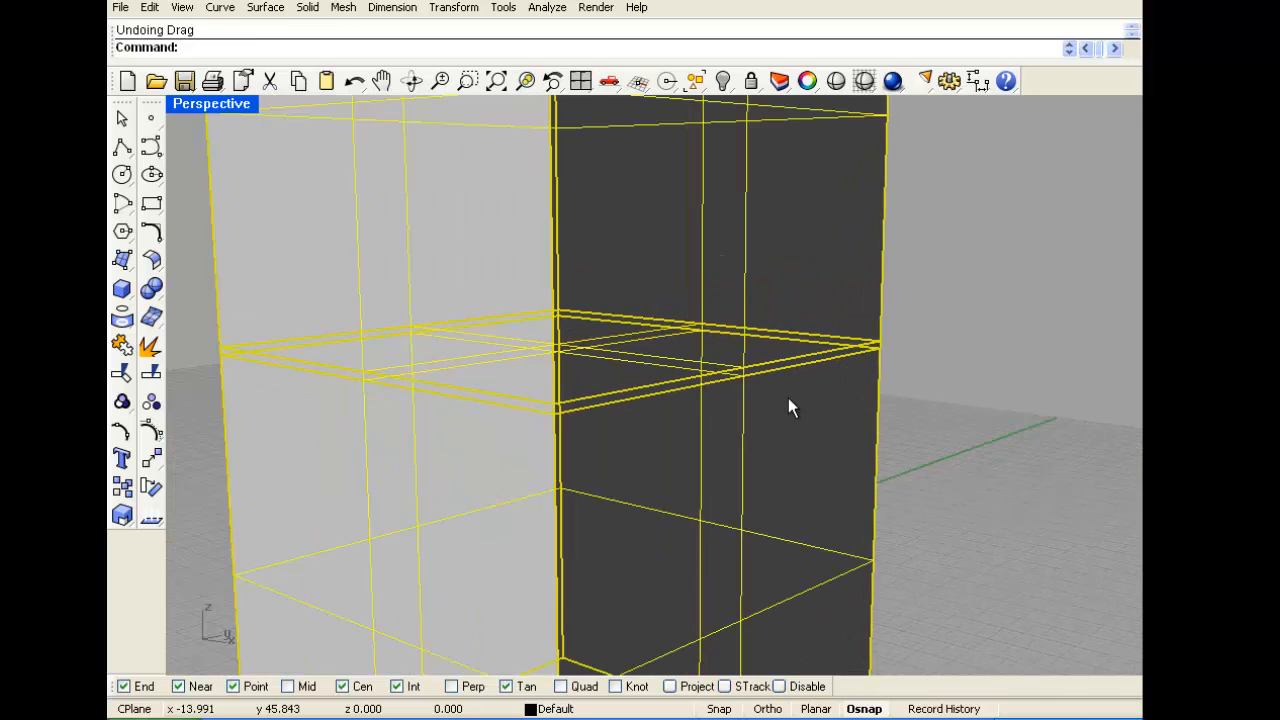
Move the upper cube in the Front and Top views so it slightly overlaps the lower cube with a small sideways offset
click(216, 252)
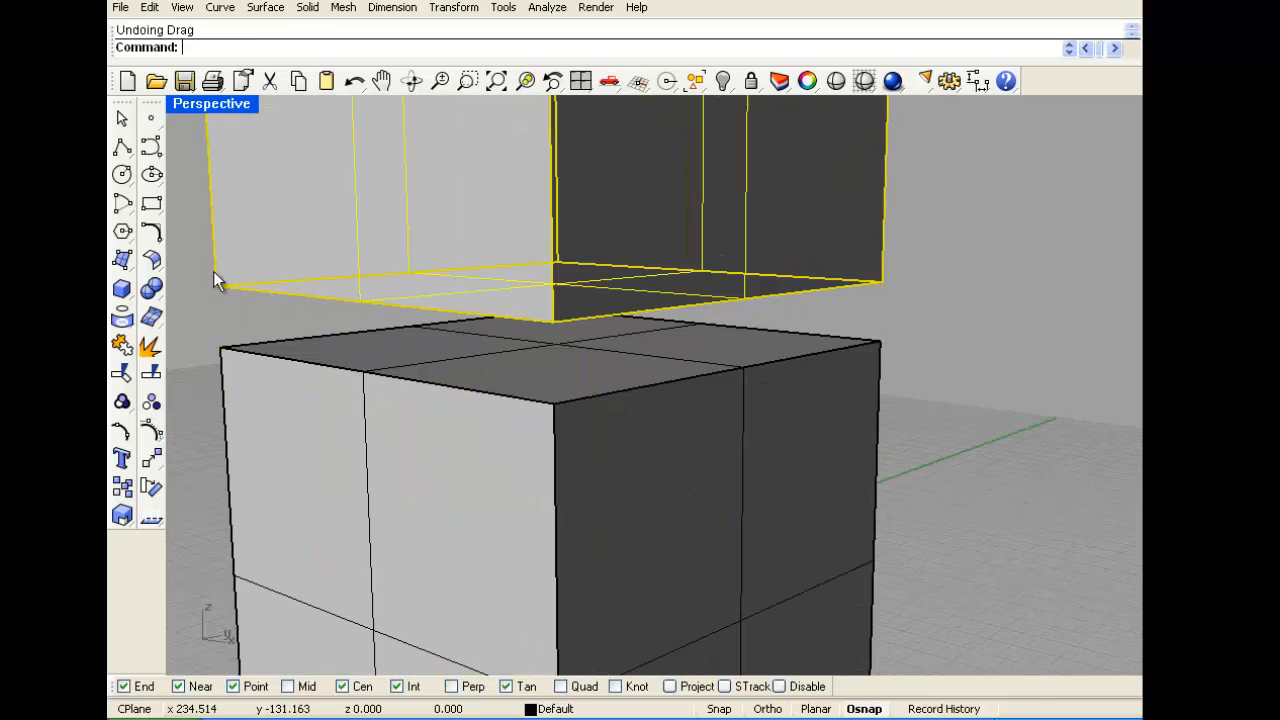
key(ctrl+m)
scroll(480, 540, down, 3)
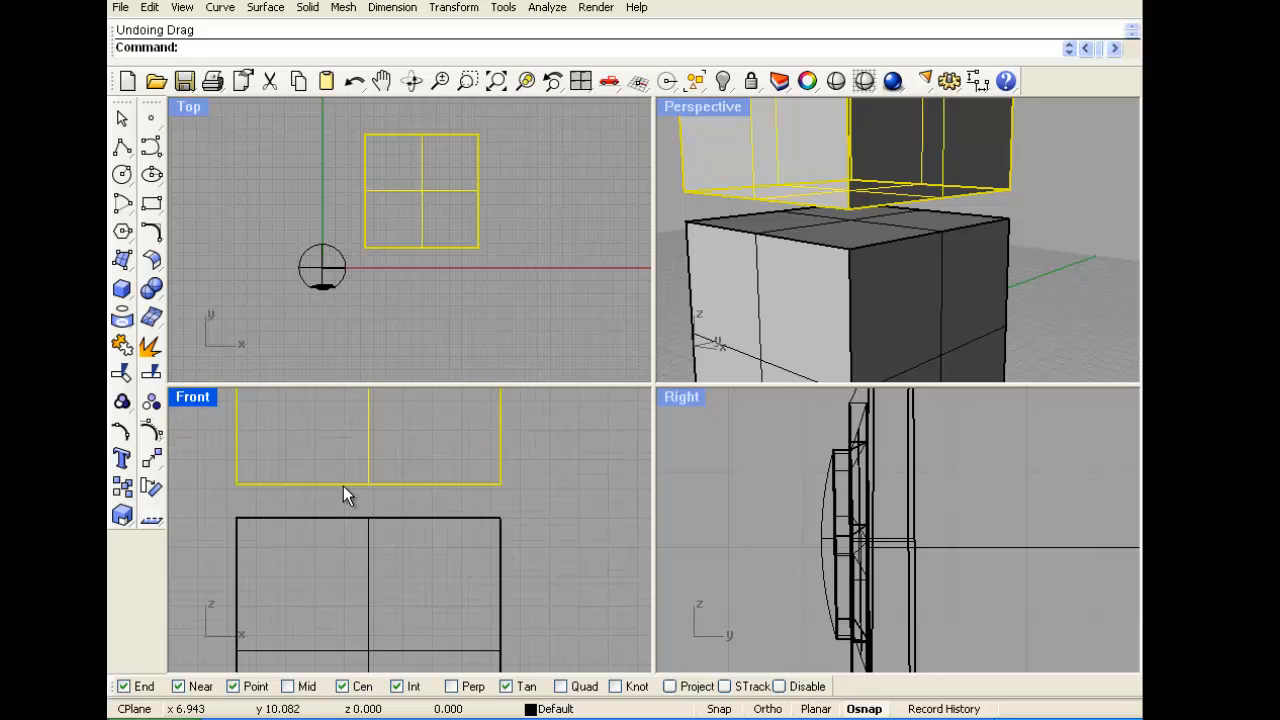
drag(343, 488, 350, 527)
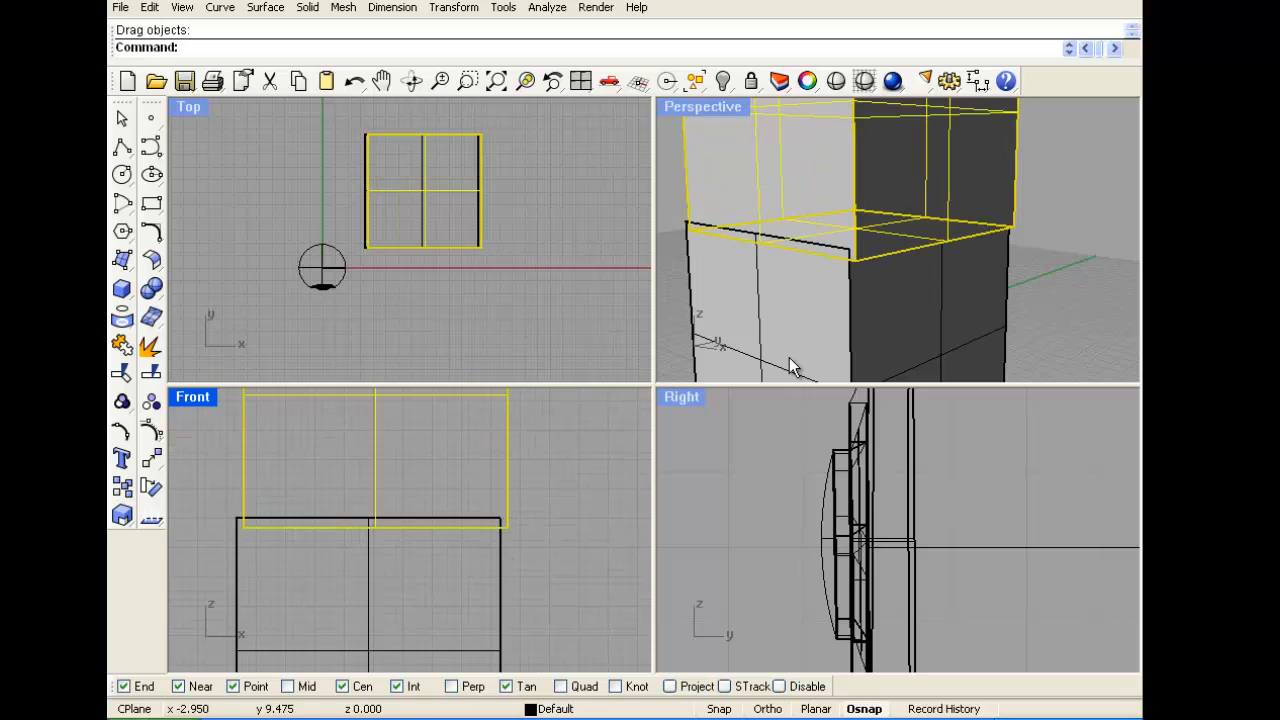
drag(399, 192, 398, 195)
scroll(363, 137, up, 8)
scroll(364, 139, down, 4)
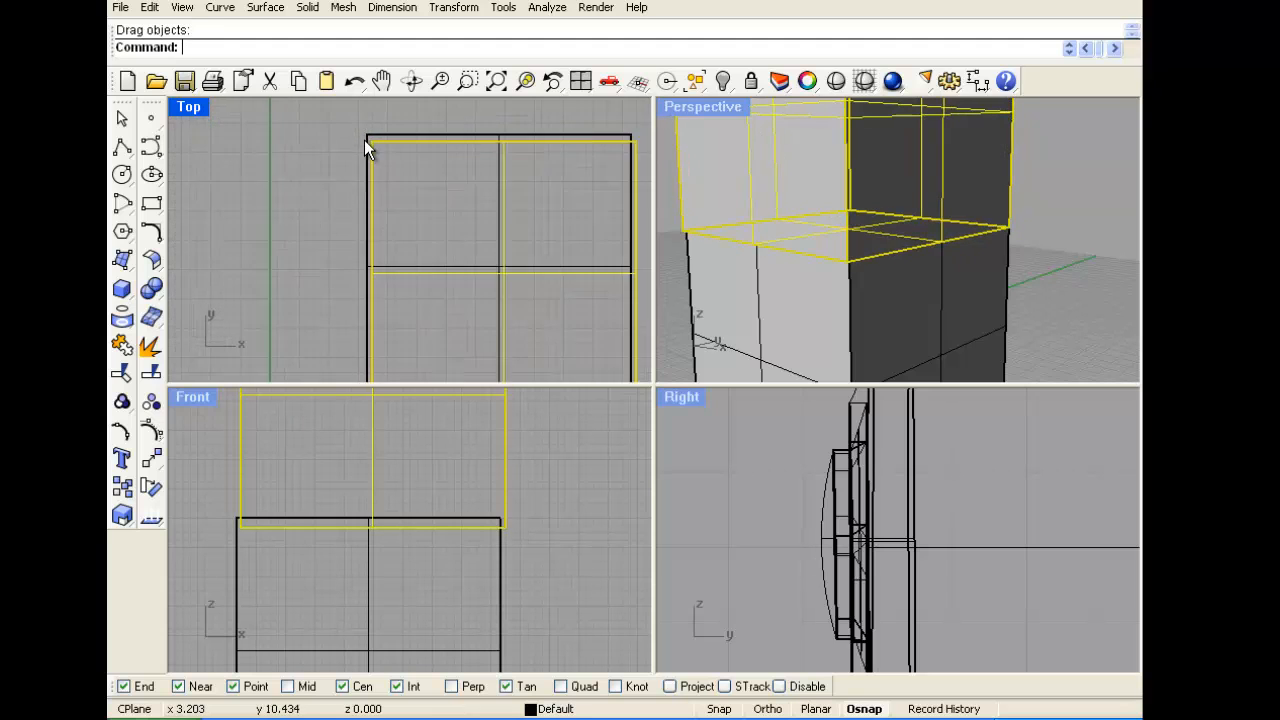
click(1041, 172)
Subtract the upper cube from the lower cube with Boolean Difference in a maximized Perspective view
right_drag(1024, 255, 890, 232)
key(ctrl+m)
right_drag(874, 283, 568, 295)
scroll(560, 289, up, 2)
scroll(568, 295, up, 2)
right_drag(398, 398, 472, 371)
click(150, 289)
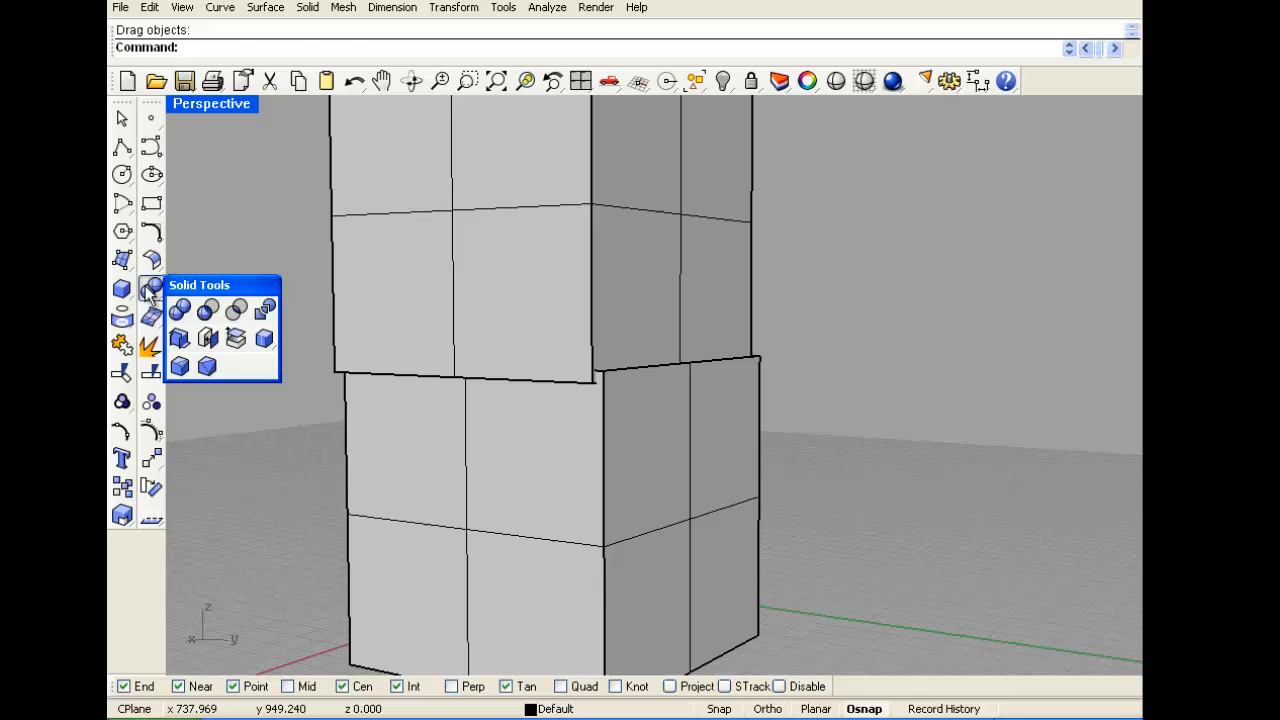
click(210, 312)
click(672, 468)
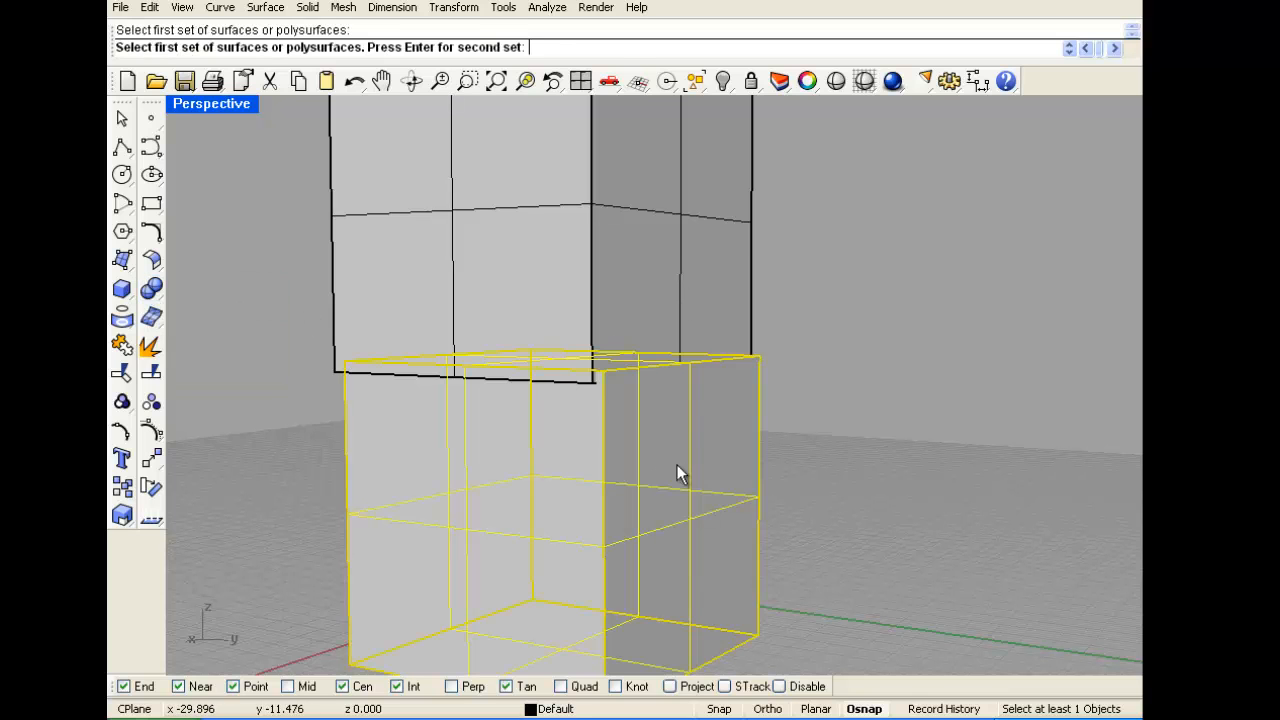
key(Return)
click(676, 283)
key(Return)
right_drag(663, 294, 520, 383)
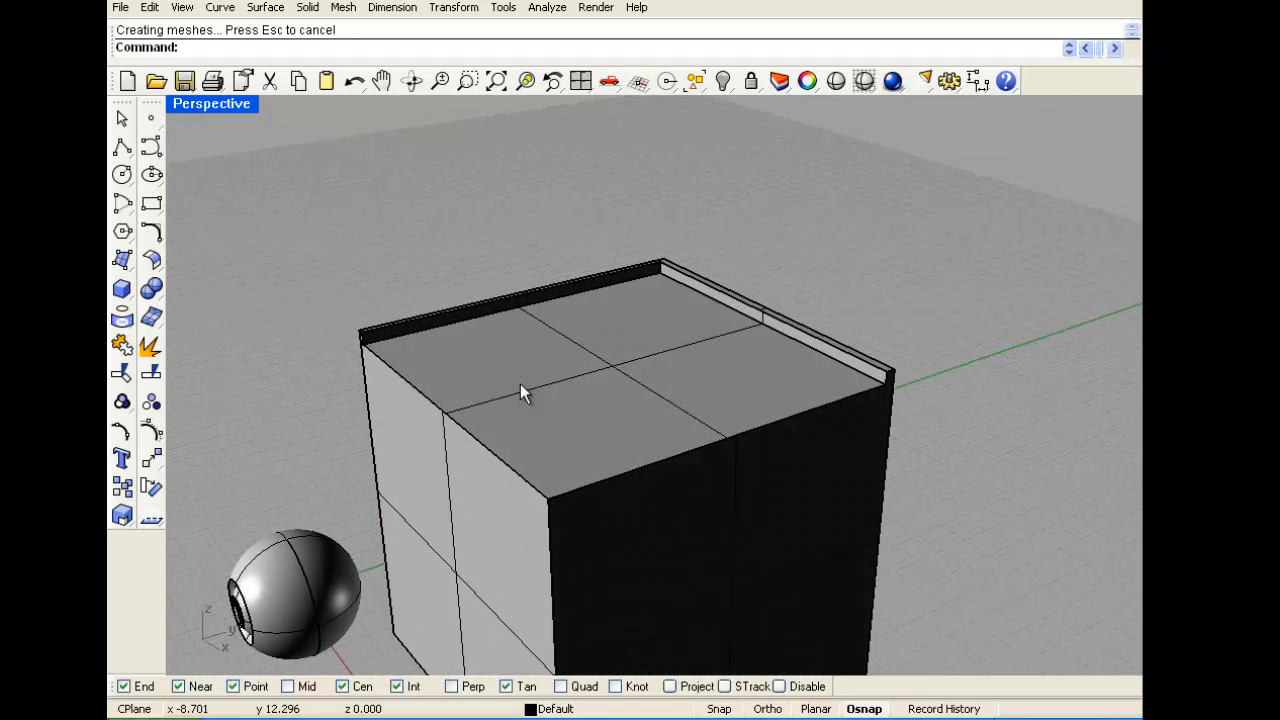
Delete the cut cube left over from the Boolean Difference
click(155, 291)
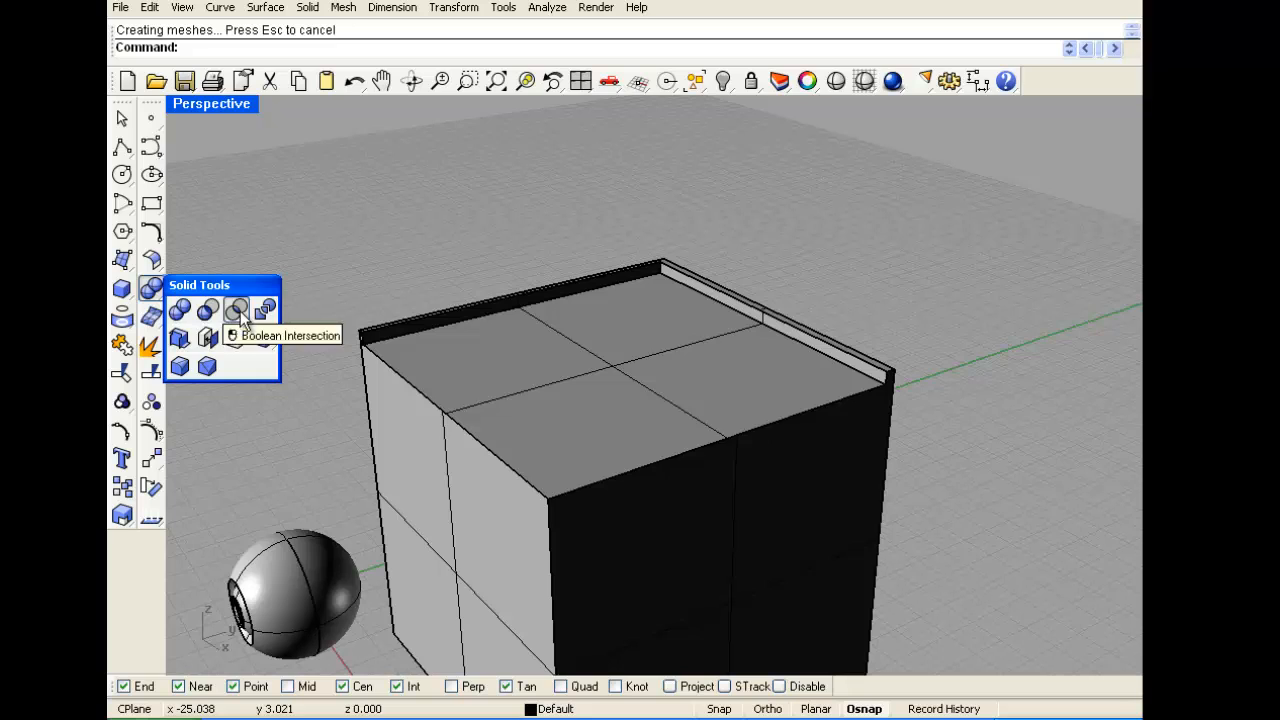
click(537, 404)
key(Delete)
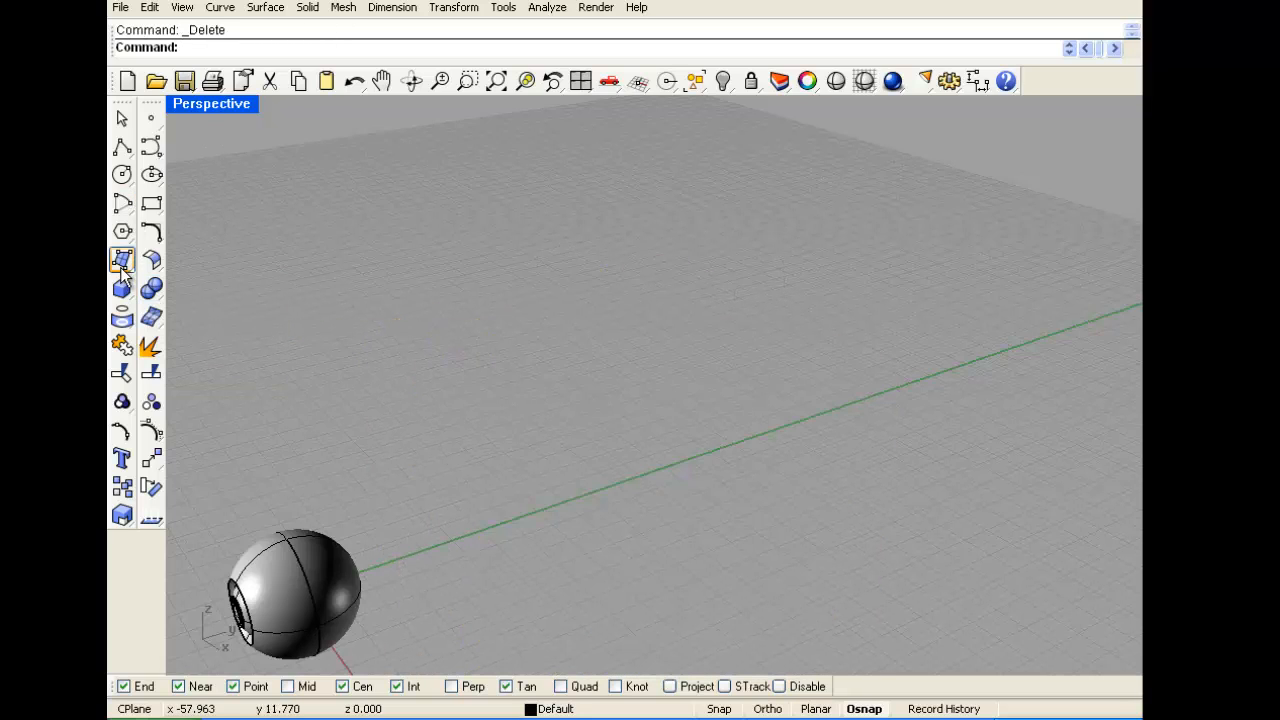
Create an ellipsoid behind the eyeball, about twice as long as wide in the Top view, setting its height in the Front view
click(118, 298)
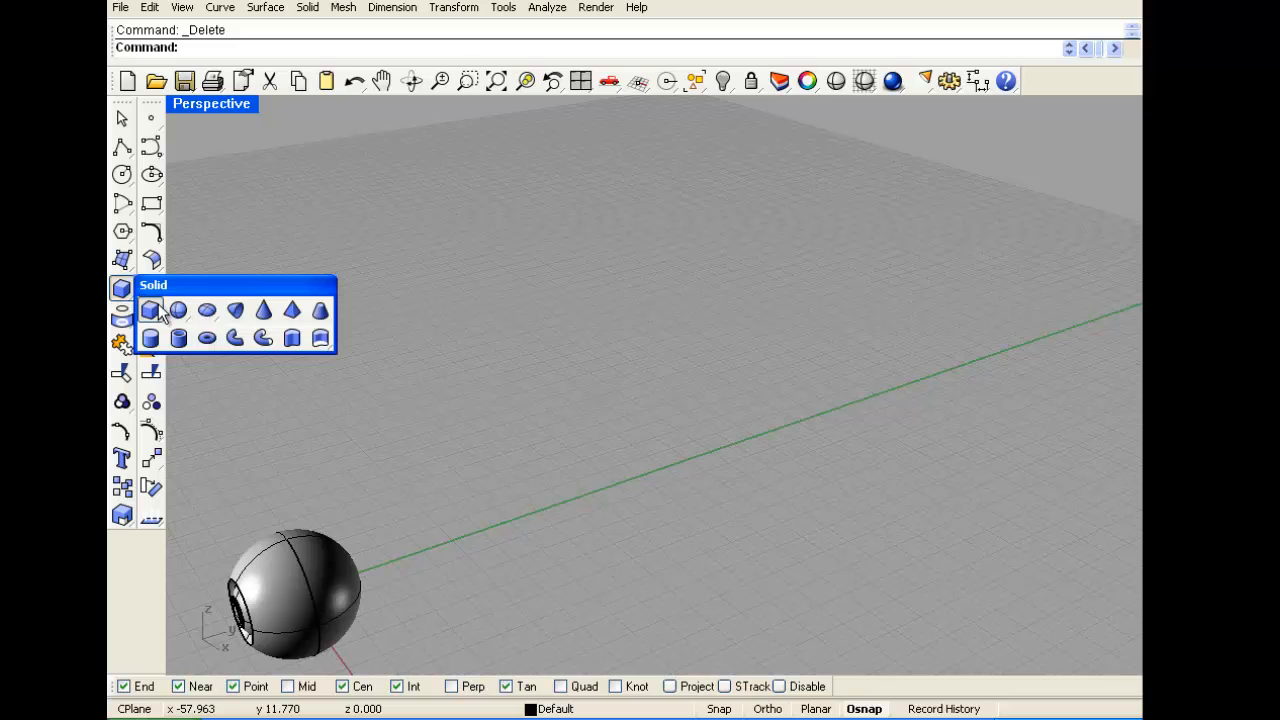
click(207, 310)
double_click(205, 105)
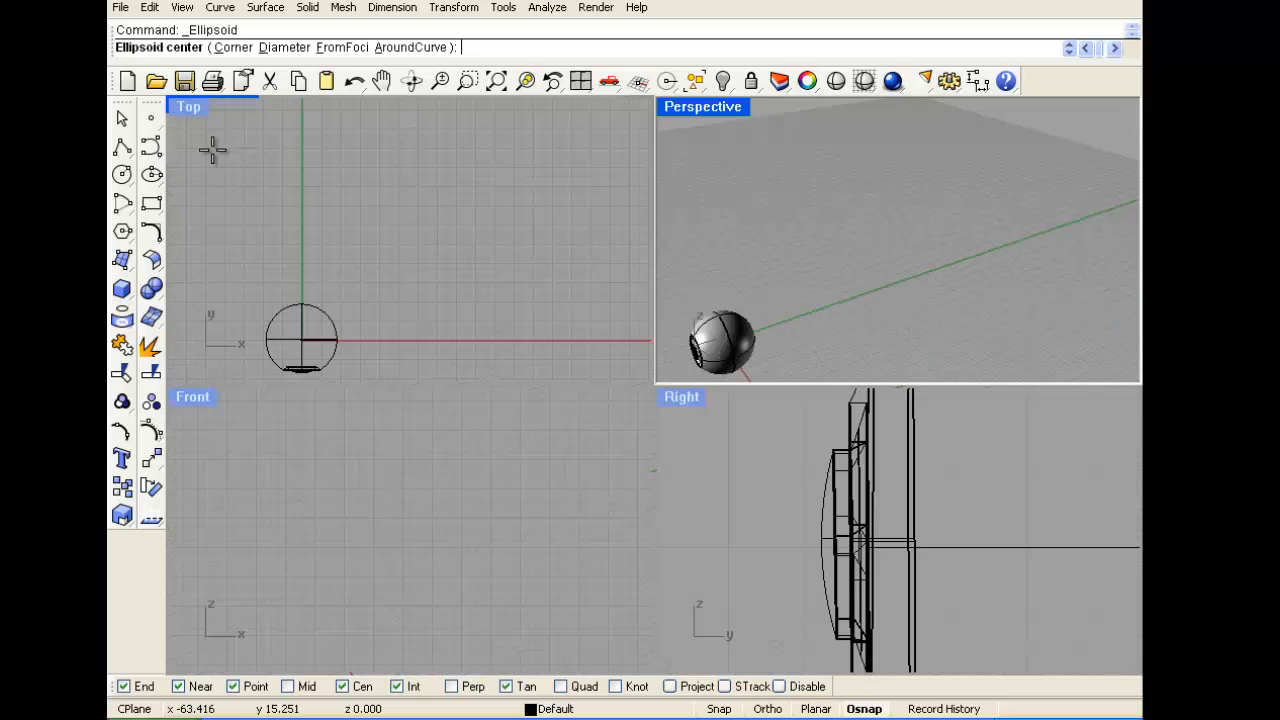
click(305, 176)
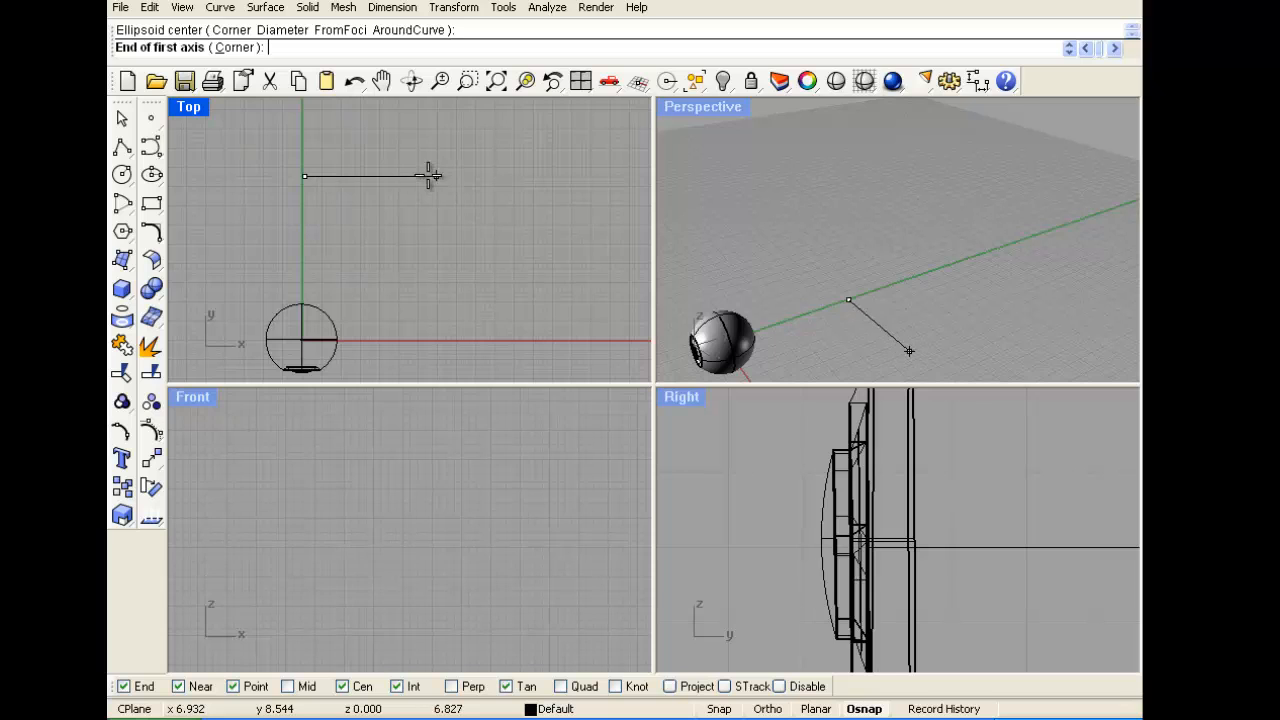
click(421, 176)
click(412, 236)
scroll(412, 236, down, 3)
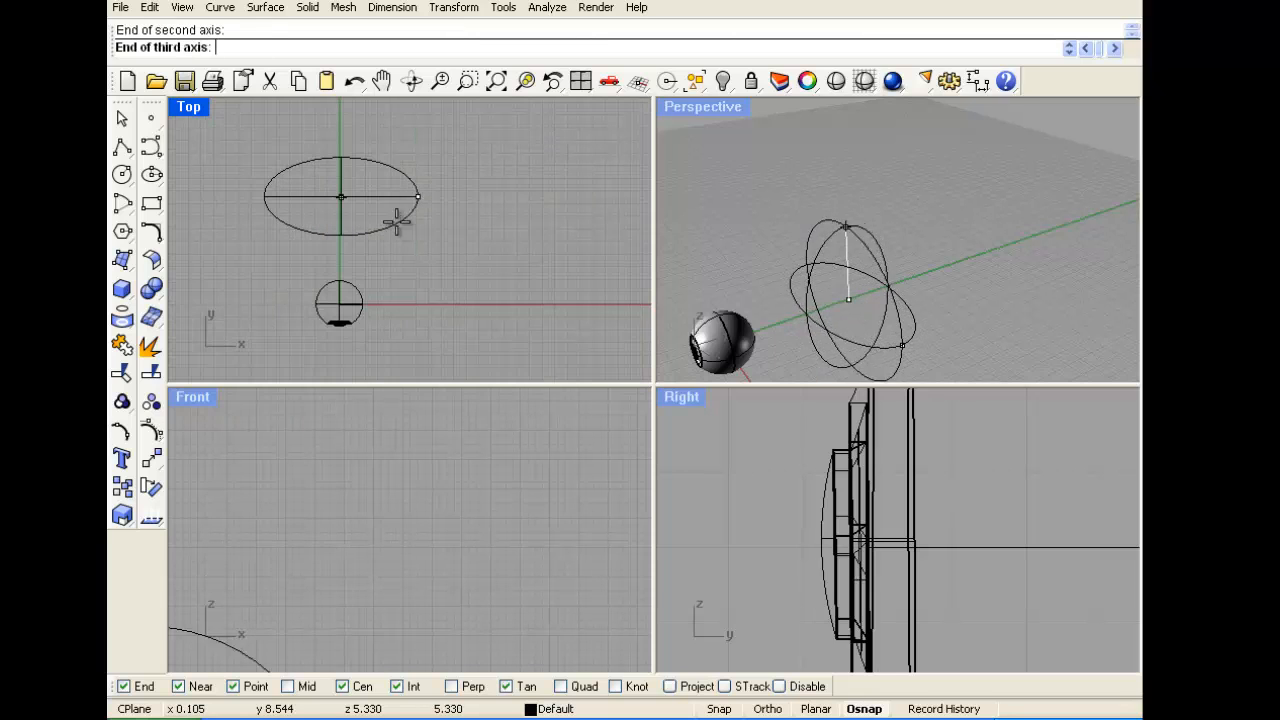
scroll(334, 531, down, 3)
right_drag(319, 569, 440, 472)
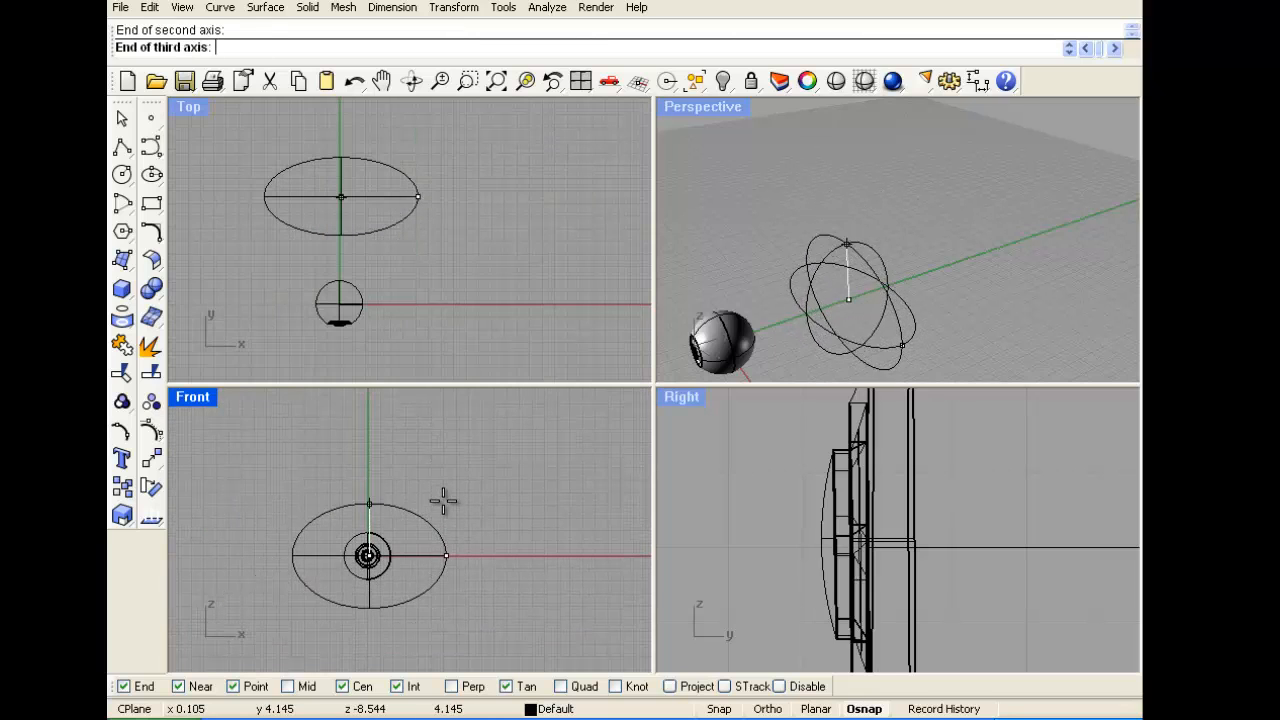
click(438, 502)
click(425, 517)
Duplicate the ellipsoid and move the copy along its long axis in the Top view so the two partly overlap
scroll(356, 281, down, 4)
right_drag(326, 242, 387, 267)
scroll(387, 267, up, 4)
key(ctrl+c)
key(ctrl+v)
drag(423, 243, 321, 247)
Rotate the copied ellipsoid 90 degrees about its center in the Right view
click(163, 502)
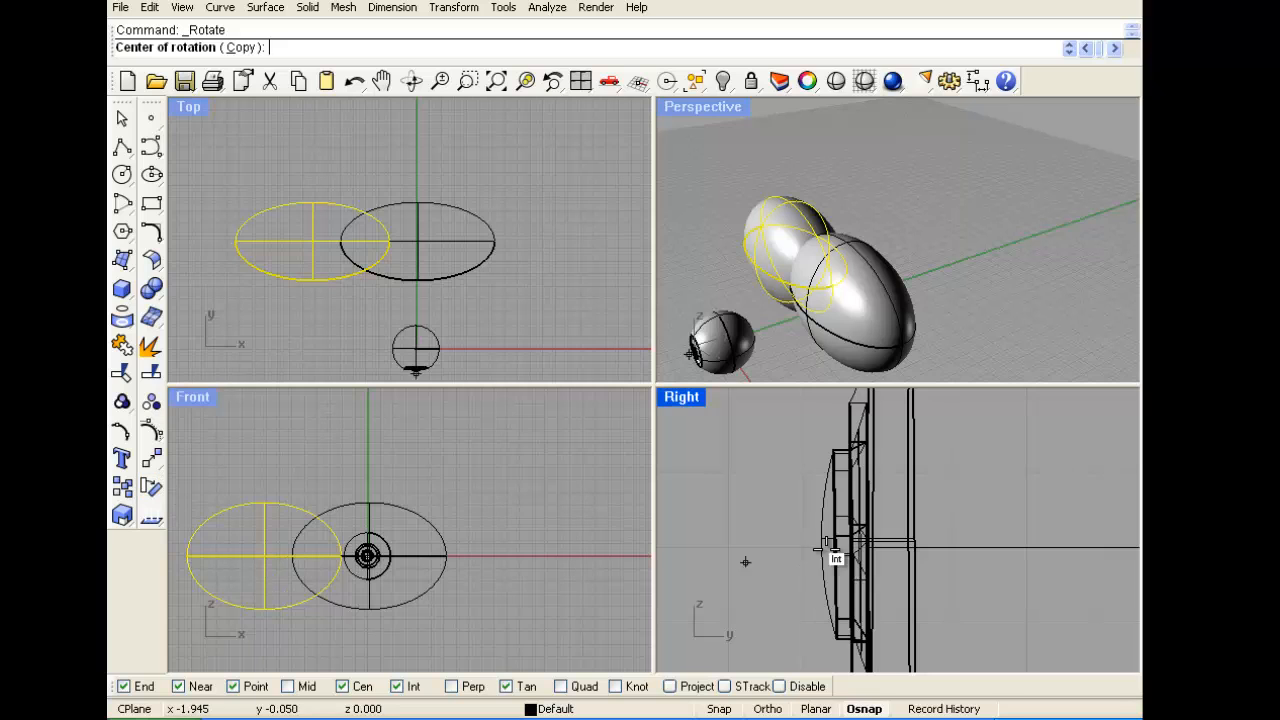
scroll(828, 548, down, 5)
scroll(828, 548, down, 5)
right_drag(843, 543, 1132, 530)
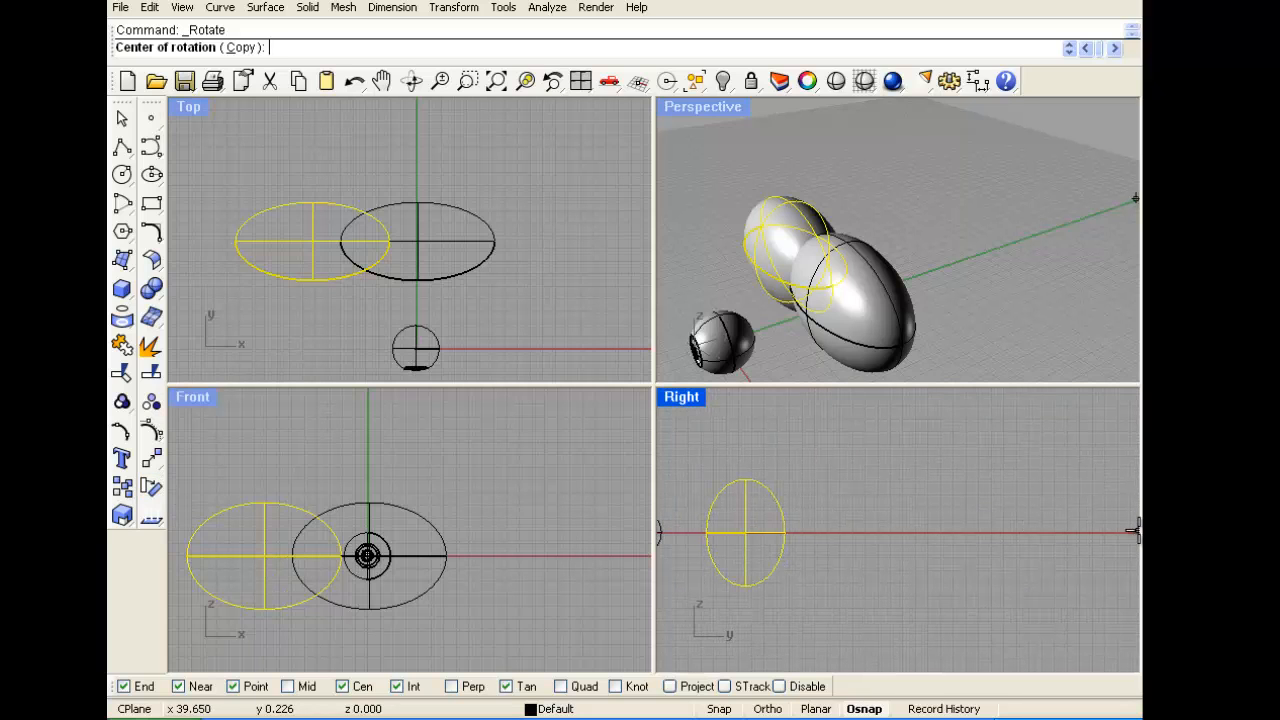
click(745, 532)
shift+click(784, 448)
shift+click(897, 508)
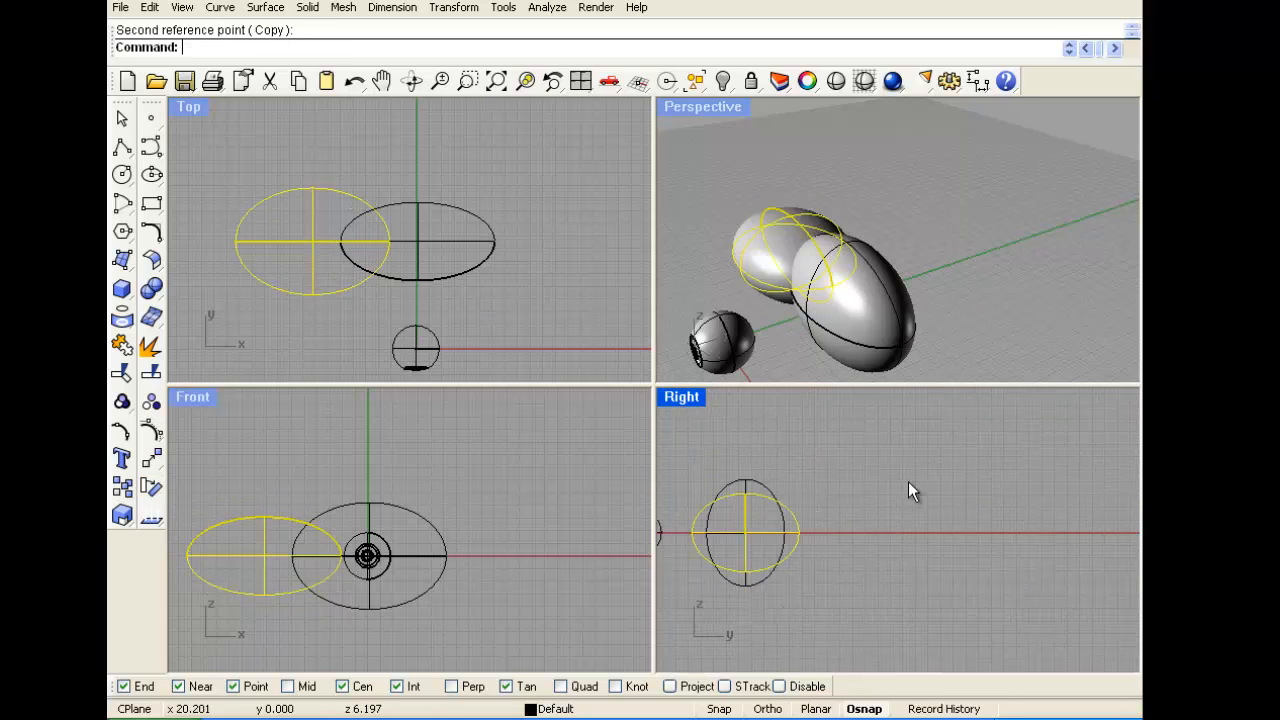
click(908, 481)
Frame the two overlapping ellipsoids in the Perspective view and switch it to a see-through Ghosted display
right_drag(792, 248, 888, 242)
scroll(888, 244, down, 6)
scroll(731, 310, up, 8)
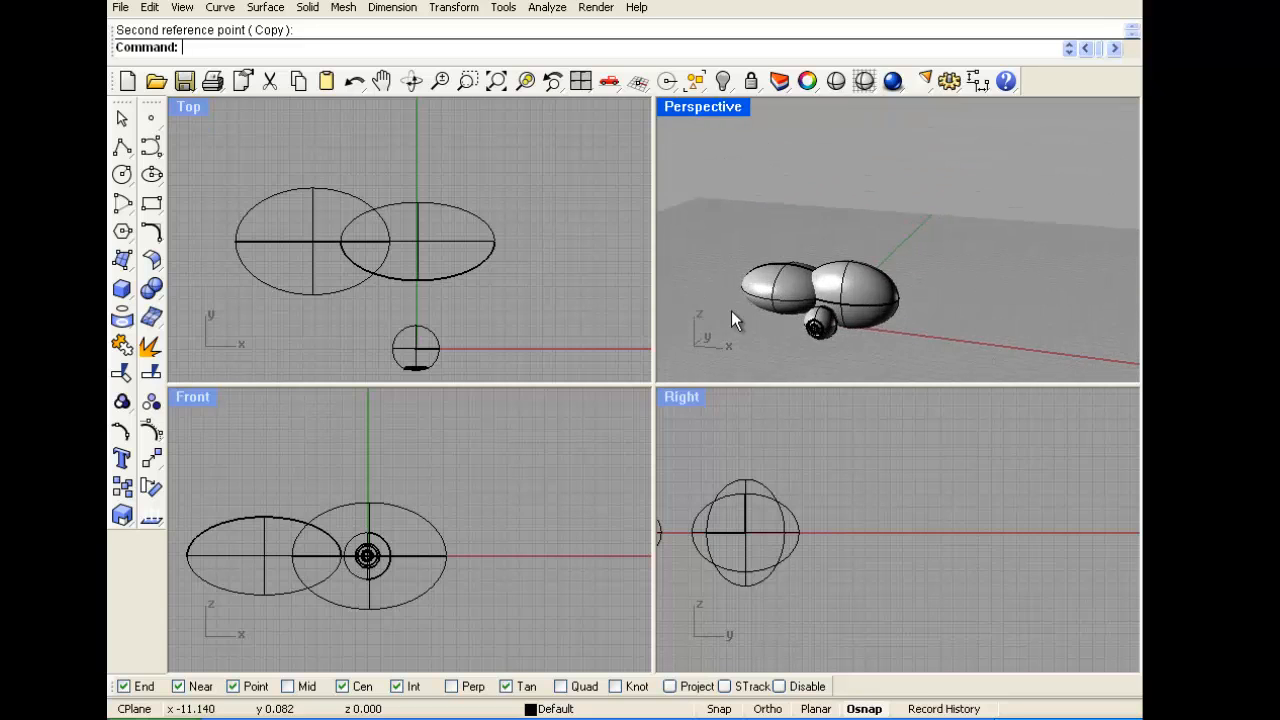
right_drag(833, 275, 877, 235)
click(873, 243)
click(882, 158)
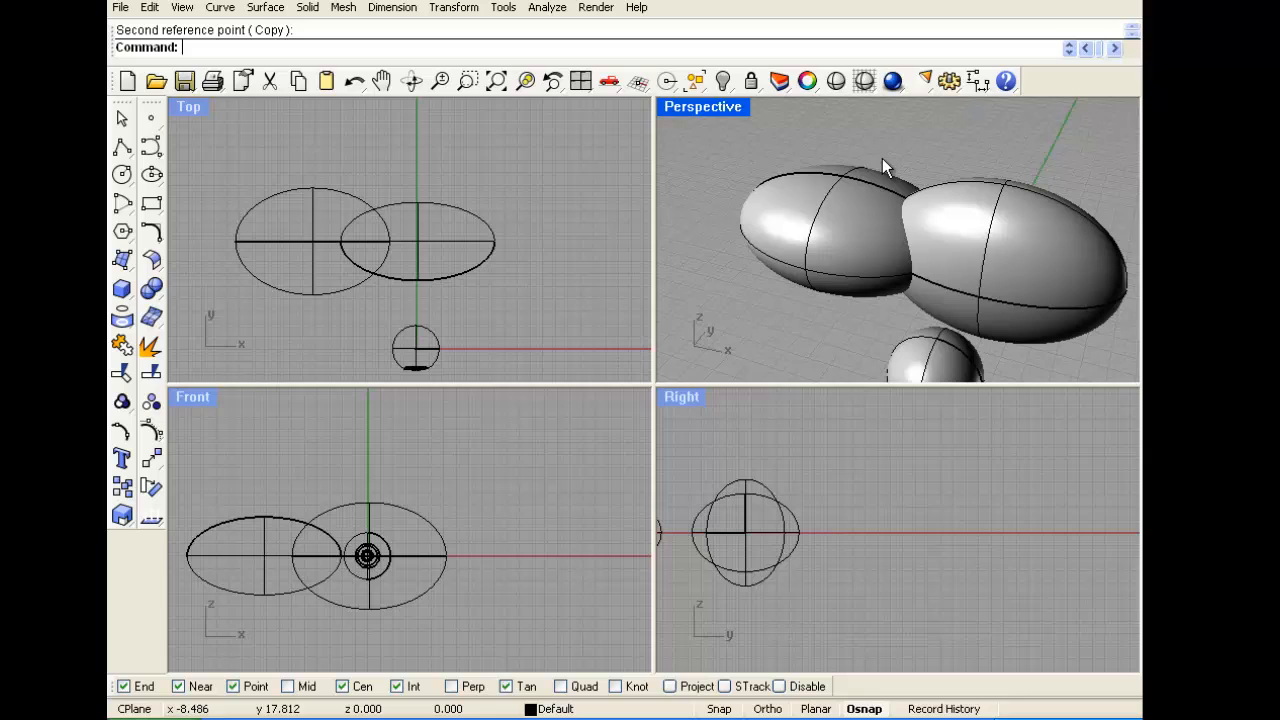
click(682, 110)
click(697, 205)
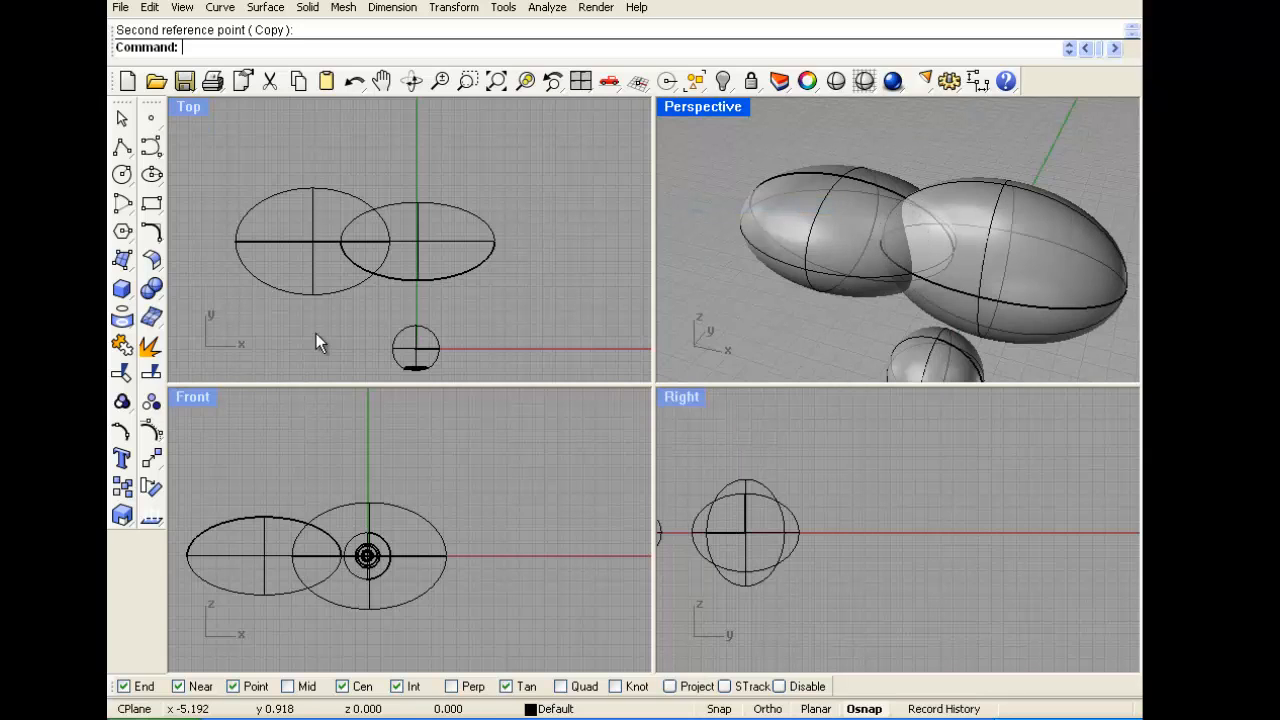
click(160, 291)
click(268, 313)
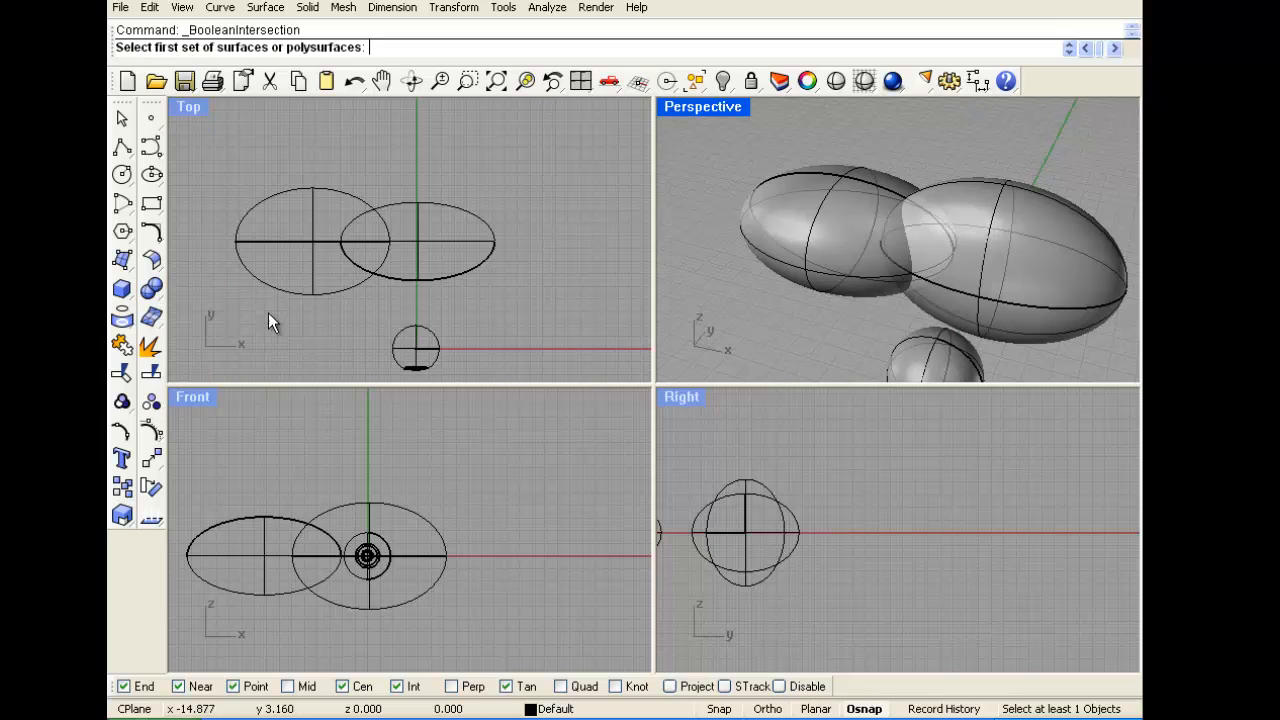
click(846, 176)
click(1004, 212)
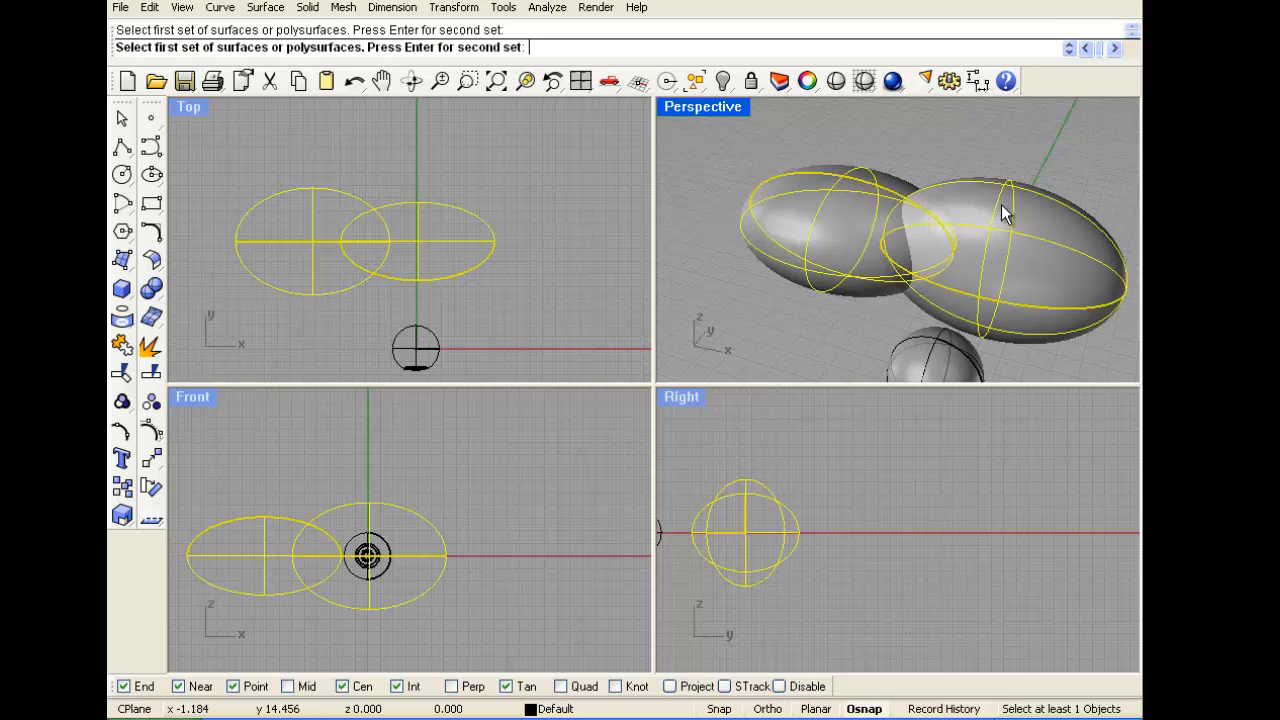
key(Return)
key(Return)
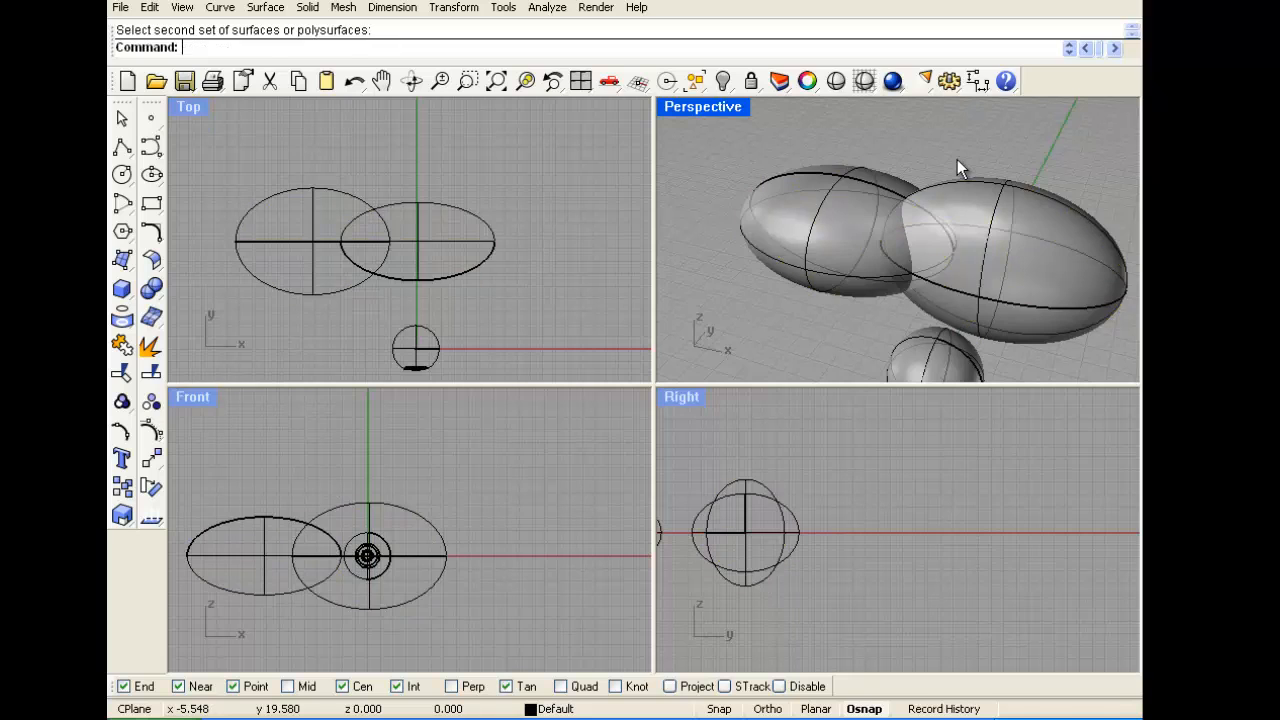
Intersect the two ellipsoids with Boolean Intersection, using the rotated copy as the first set and the original as the second
key(Return)
click(900, 178)
key(Return)
click(964, 196)
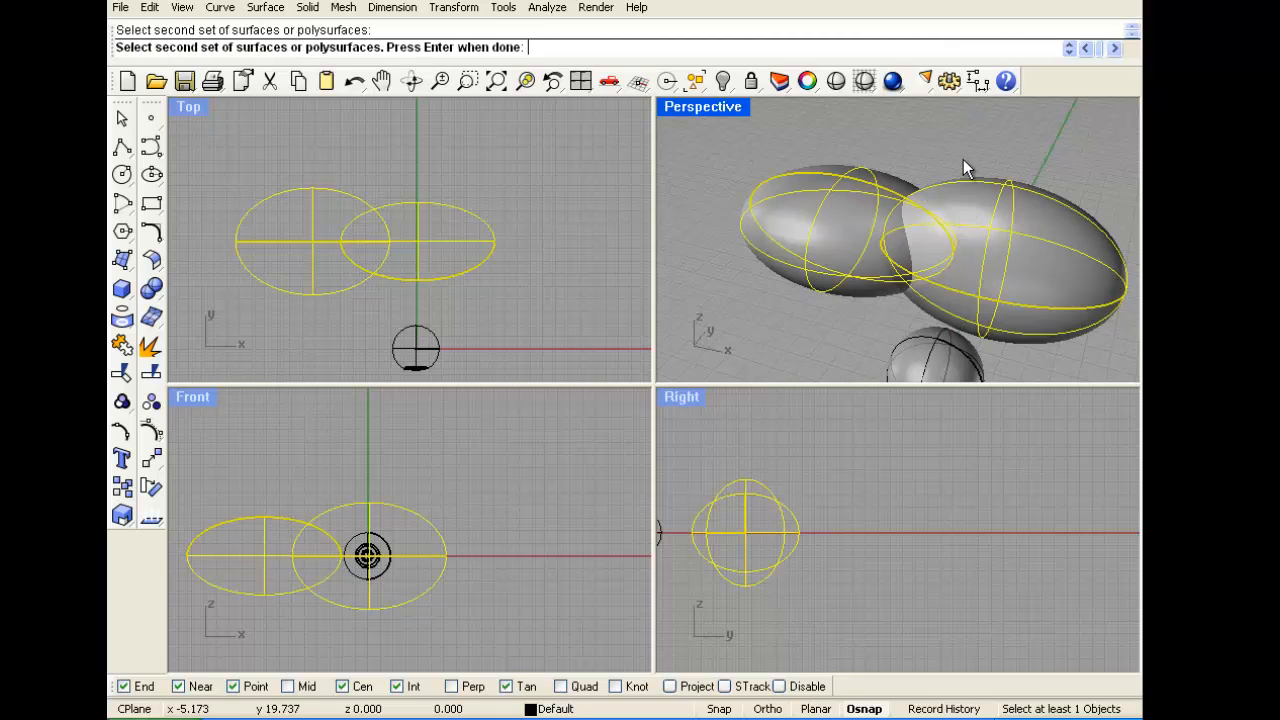
key(Return)
right_drag(967, 197, 908, 282)
scroll(908, 272, down, 3)
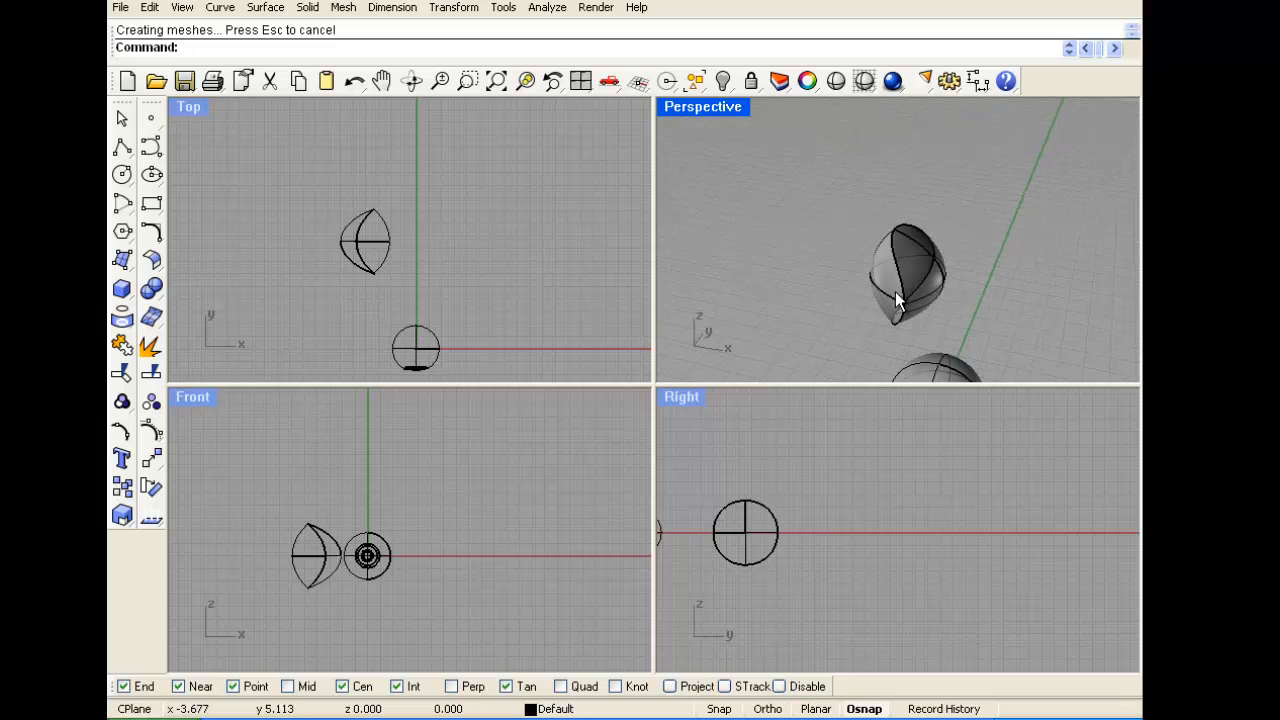
Zoom in on the intersection solid in the Perspective view and switch the view to Shaded display
click(468, 82)
drag(836, 199, 998, 312)
right_drag(849, 294, 962, 197)
mouse_move(951, 205)
right_down()
mouse_move(951, 194)
mouse_move(900, 190)
right_up()
click(700, 106)
click(710, 172)
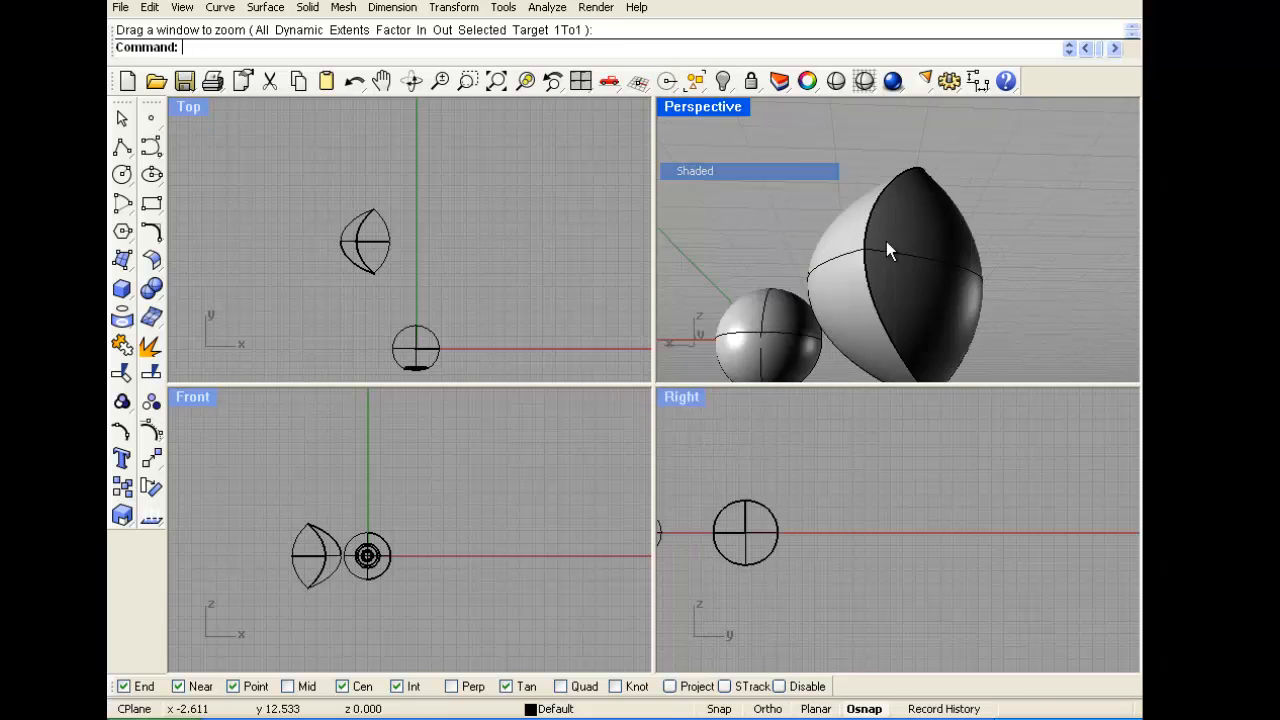
Hide the eyeball solid to leave a clear view of the intersection solid
mouse_move(886, 241)
right_down()
mouse_move(755, 234)
mouse_move(833, 184)
mouse_move(864, 252)
mouse_move(946, 227)
mouse_move(897, 291)
mouse_move(680, 229)
mouse_move(755, 219)
right_up()
click(776, 228)
click(695, 82)
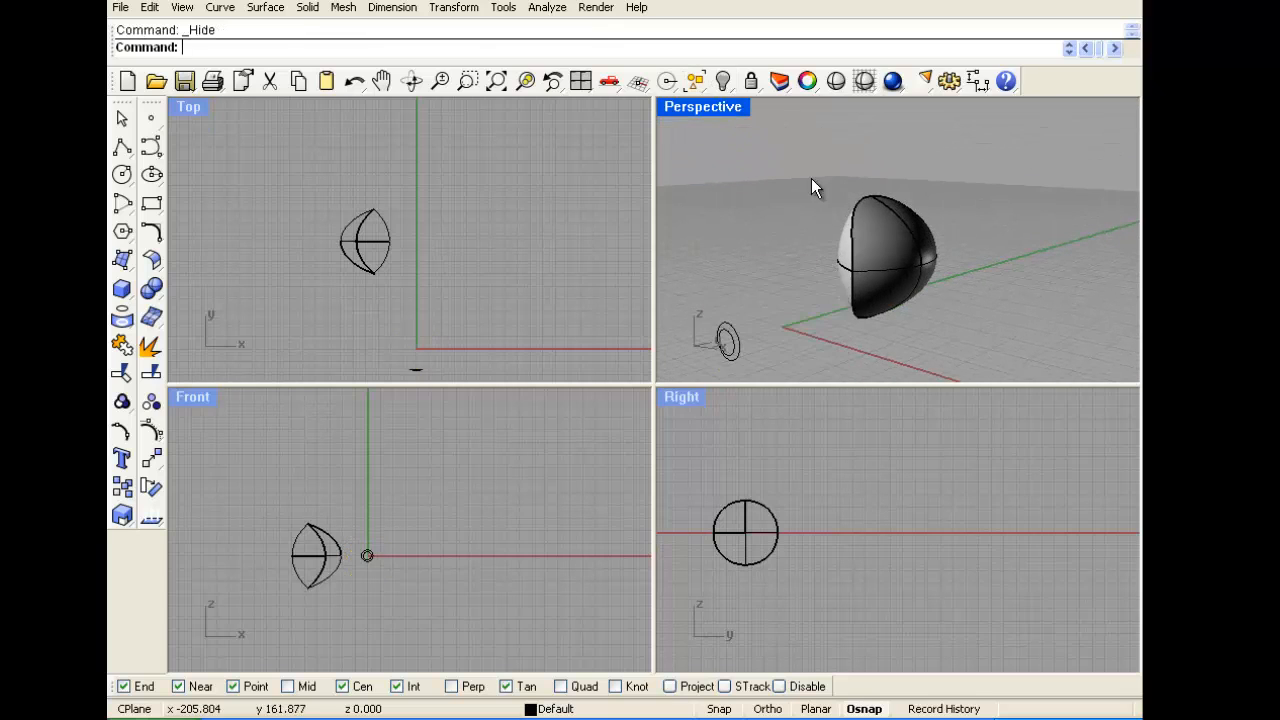
right_drag(814, 191, 766, 277)
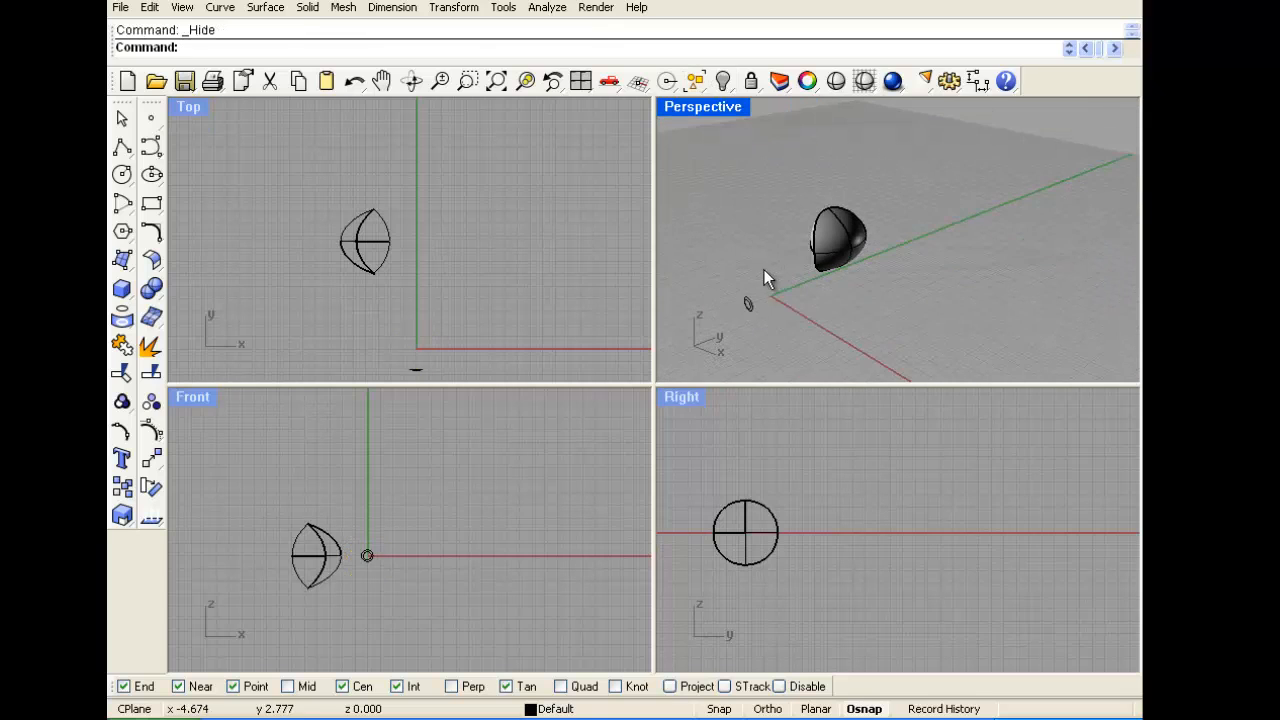
Hide the small leftover object near the origin
click(724, 82)
click(148, 290)
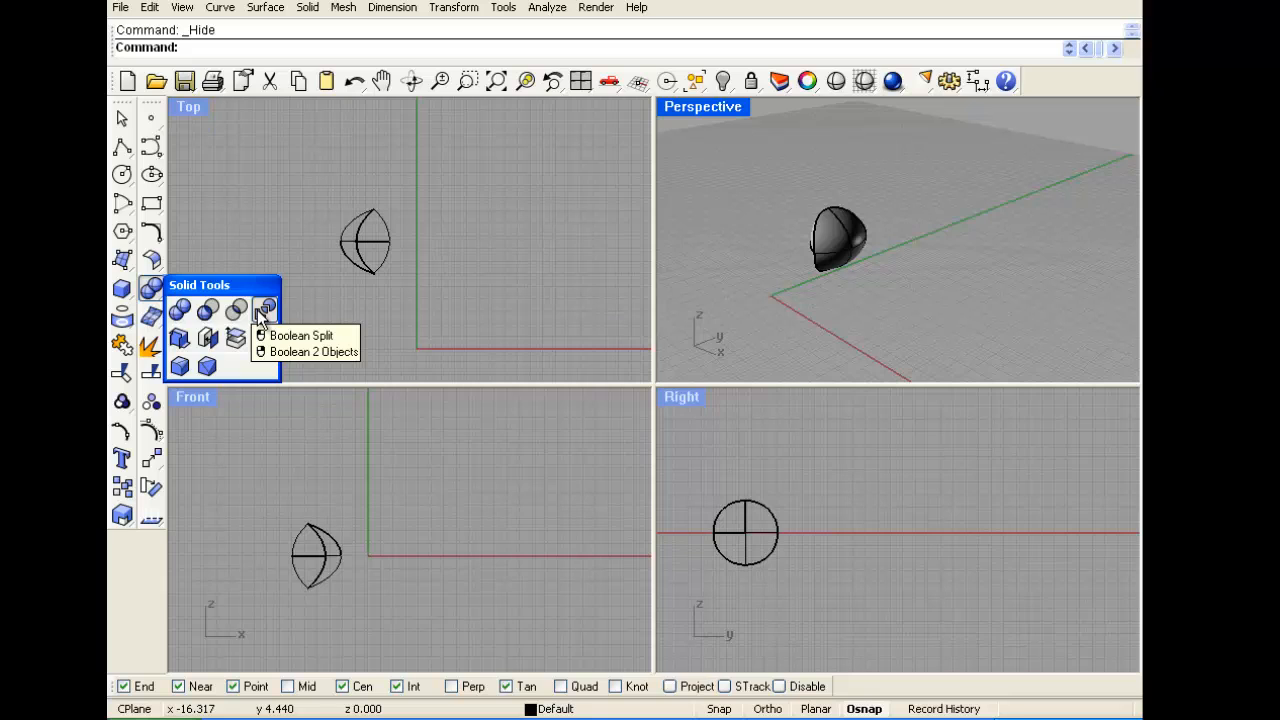
Create a sphere centred on the origin in the Top view with a radius of about 5
right_drag(421, 300, 378, 224)
click(151, 288)
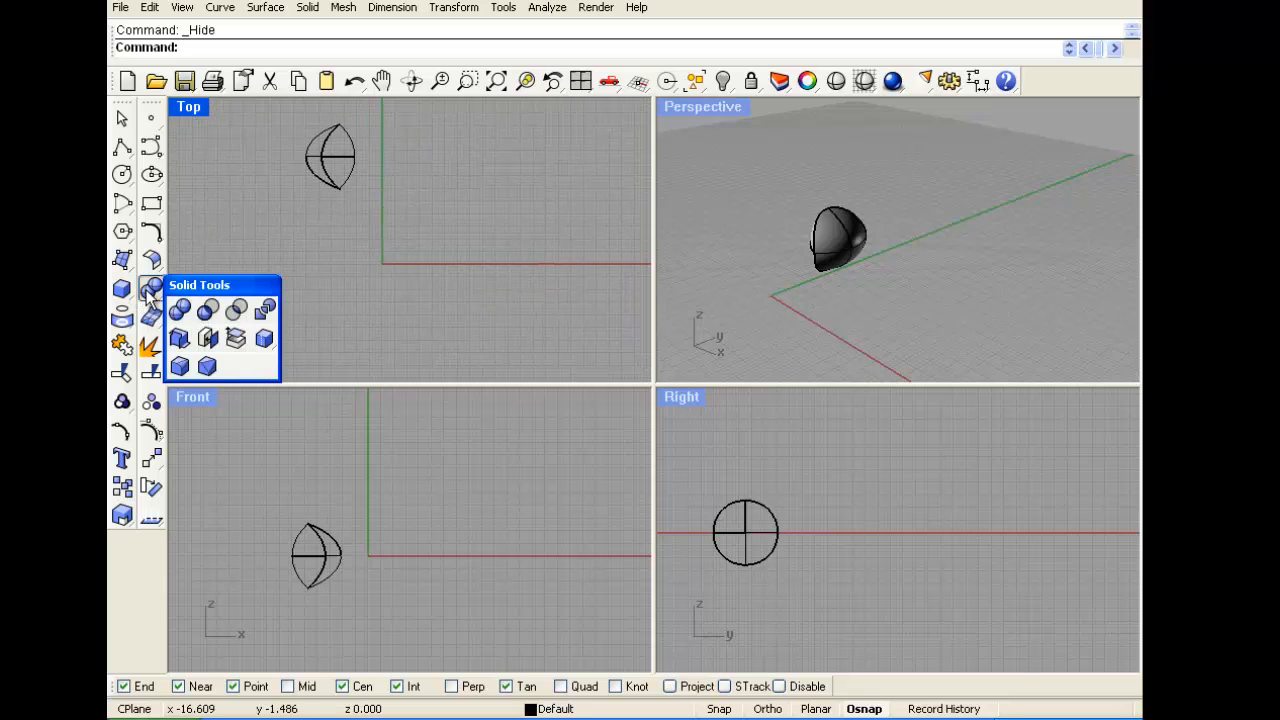
click(121, 288)
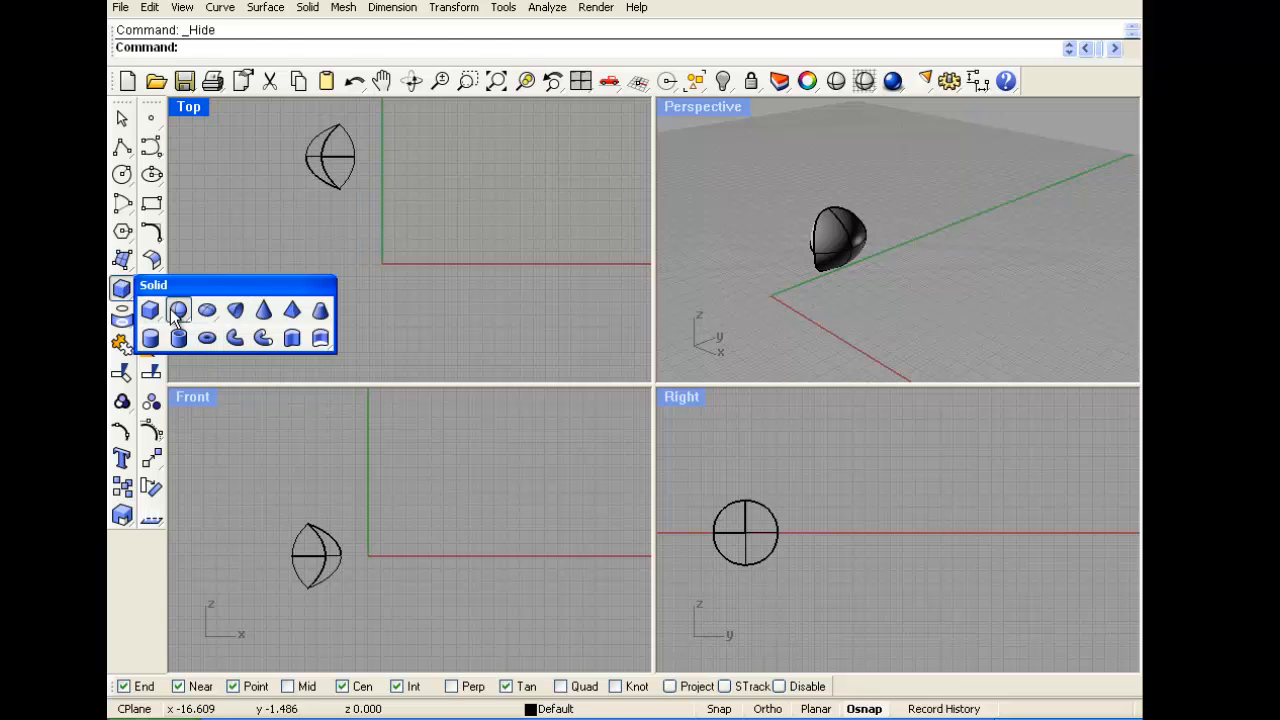
click(178, 310)
click(381, 264)
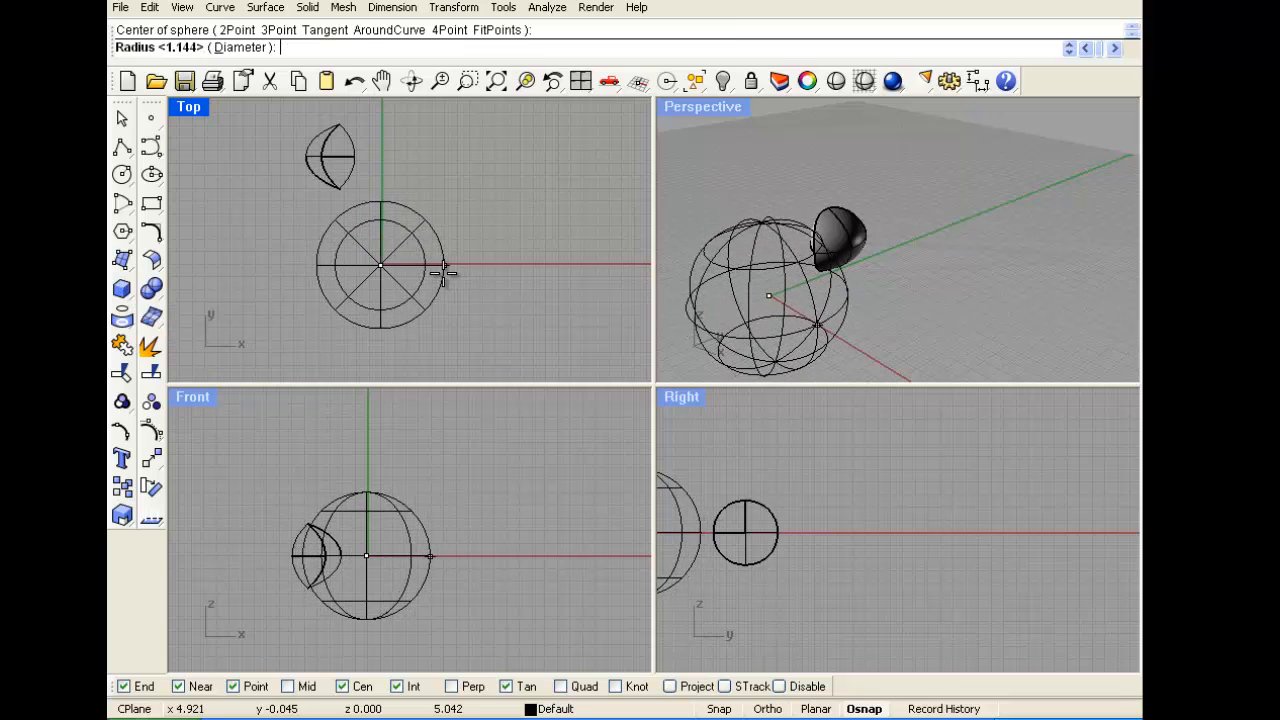
click(443, 268)
Move the intersection solid so that it overlaps the sphere's negative-X side at its mid-height
click(323, 556)
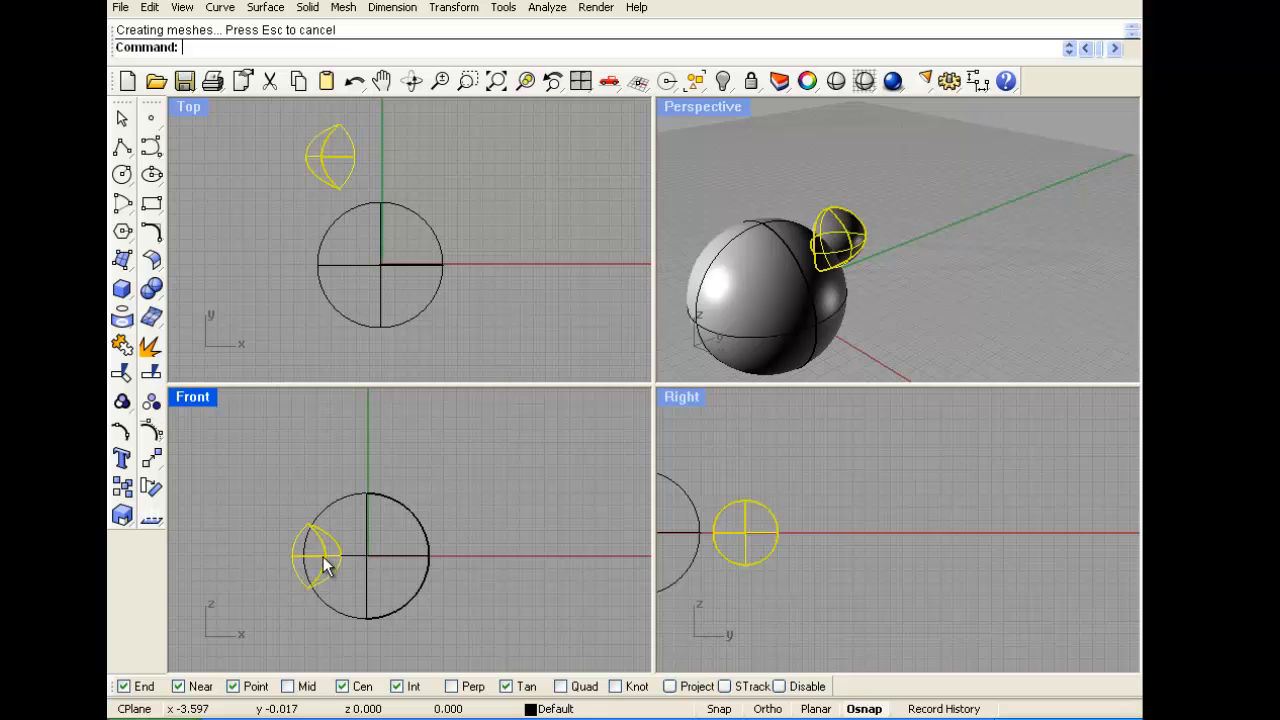
drag(323, 556, 308, 556)
drag(306, 171, 306, 281)
click(833, 171)
right_drag(822, 270, 834, 309)
scroll(855, 246, up, 3)
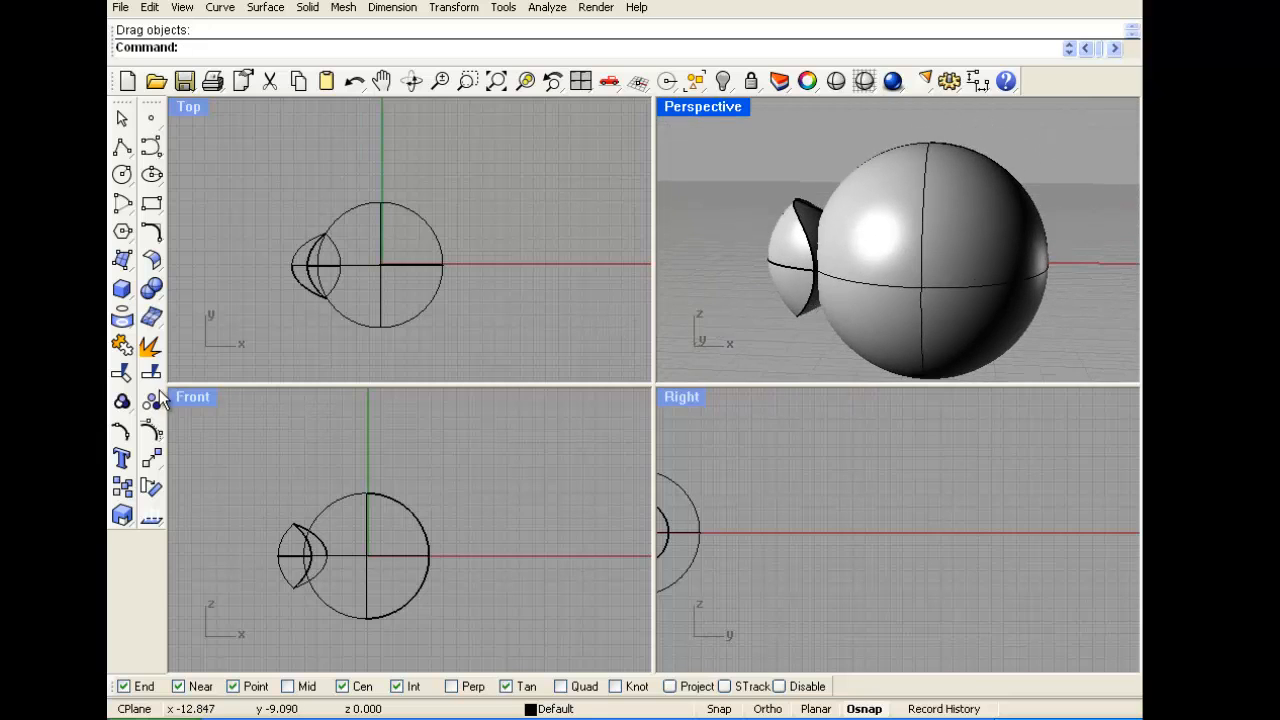
Create a cube with 5-unit sides above the sphere, starting its base in the Front view
click(121, 288)
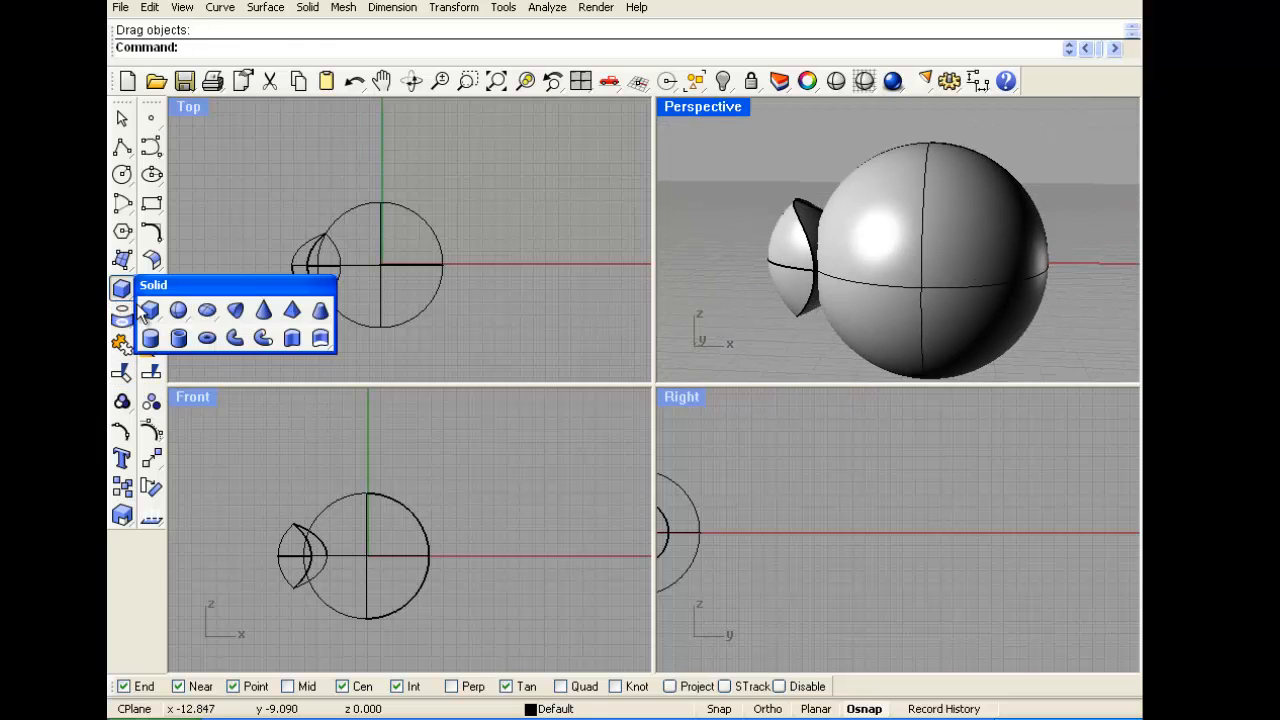
click(145, 311)
click(333, 445)
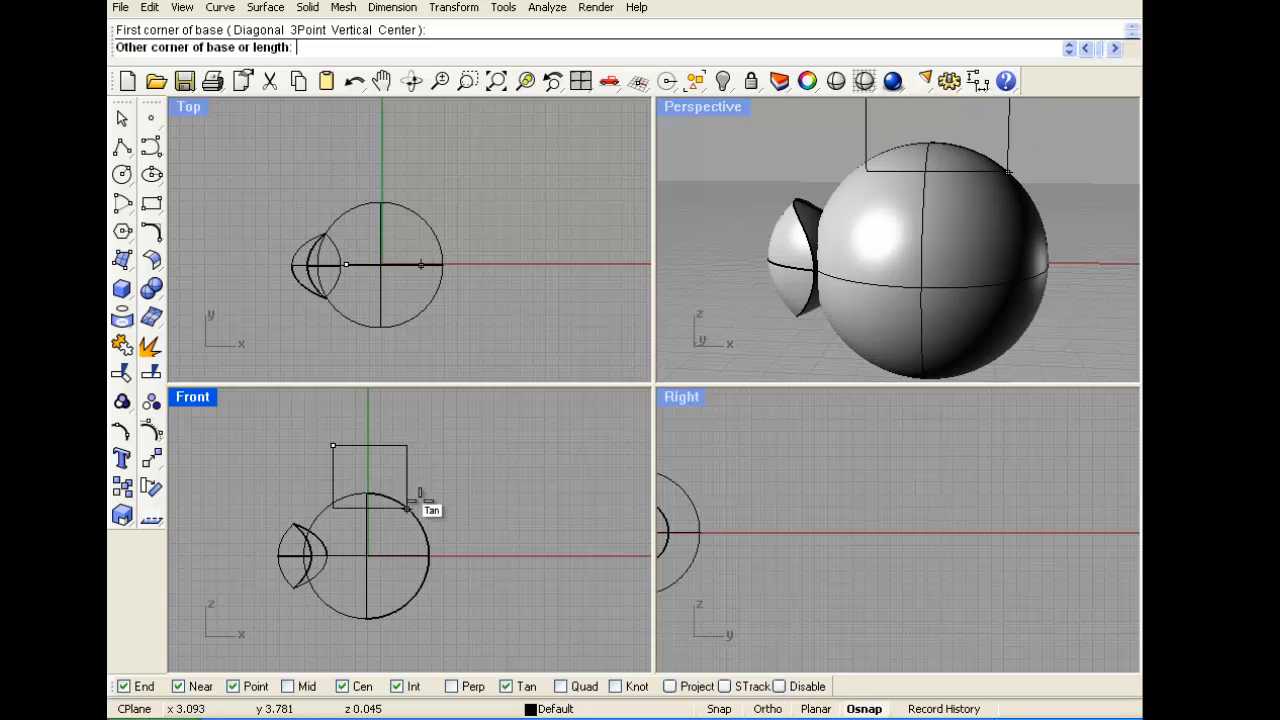
click(420, 500)
click(420, 501)
key(Return)
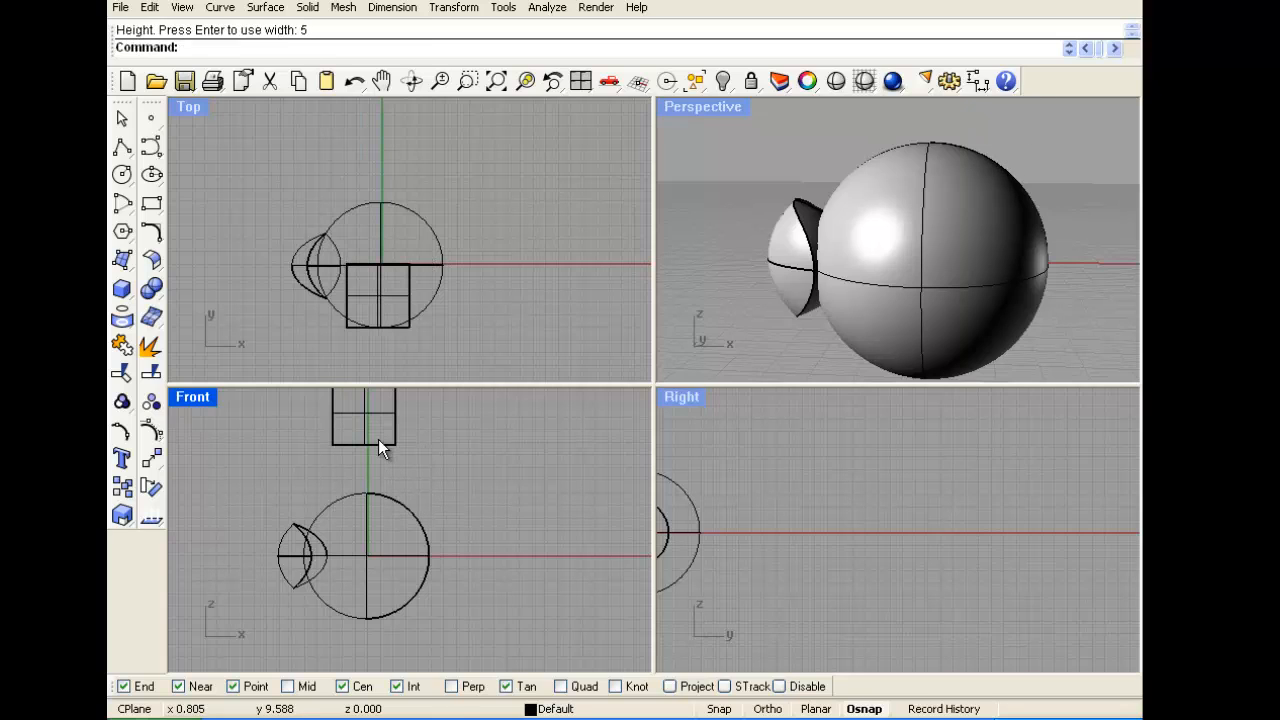
Move the cube down onto the sphere's upper part and rotate it about 45 degrees in the Front view
drag(378, 439, 374, 504)
drag(353, 495, 356, 496)
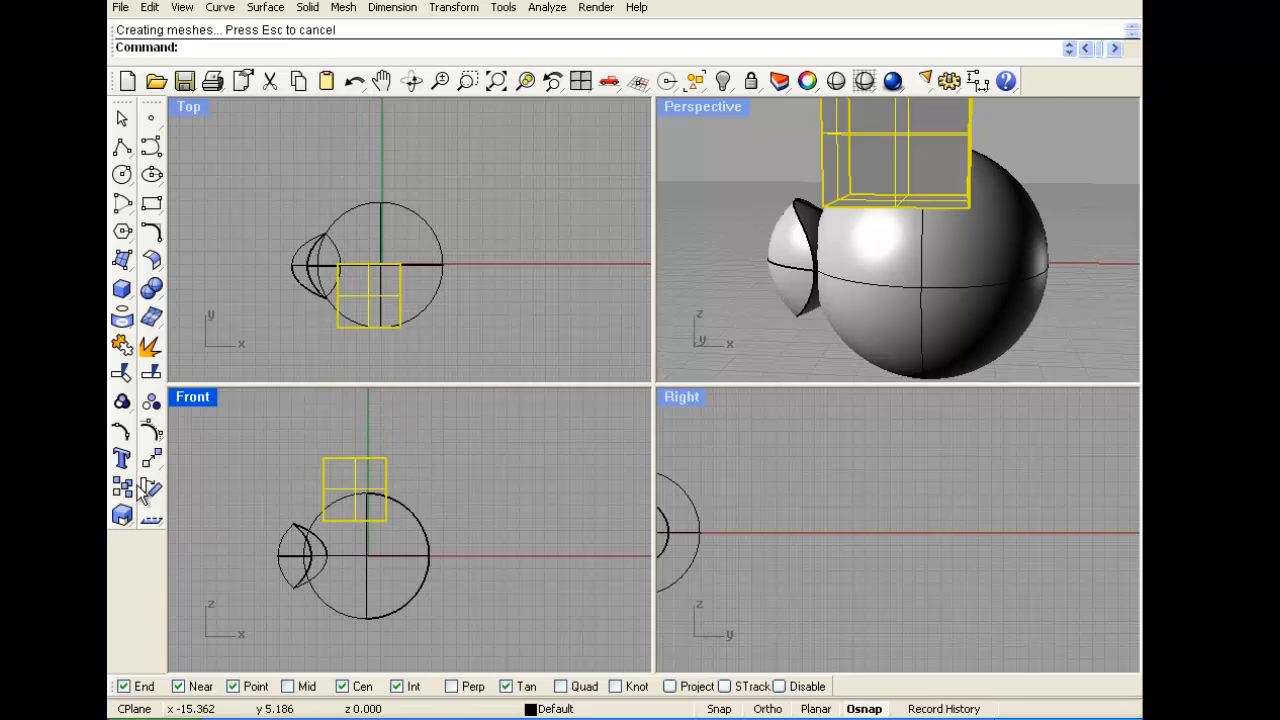
click(148, 488)
click(400, 512)
click(349, 436)
click(381, 424)
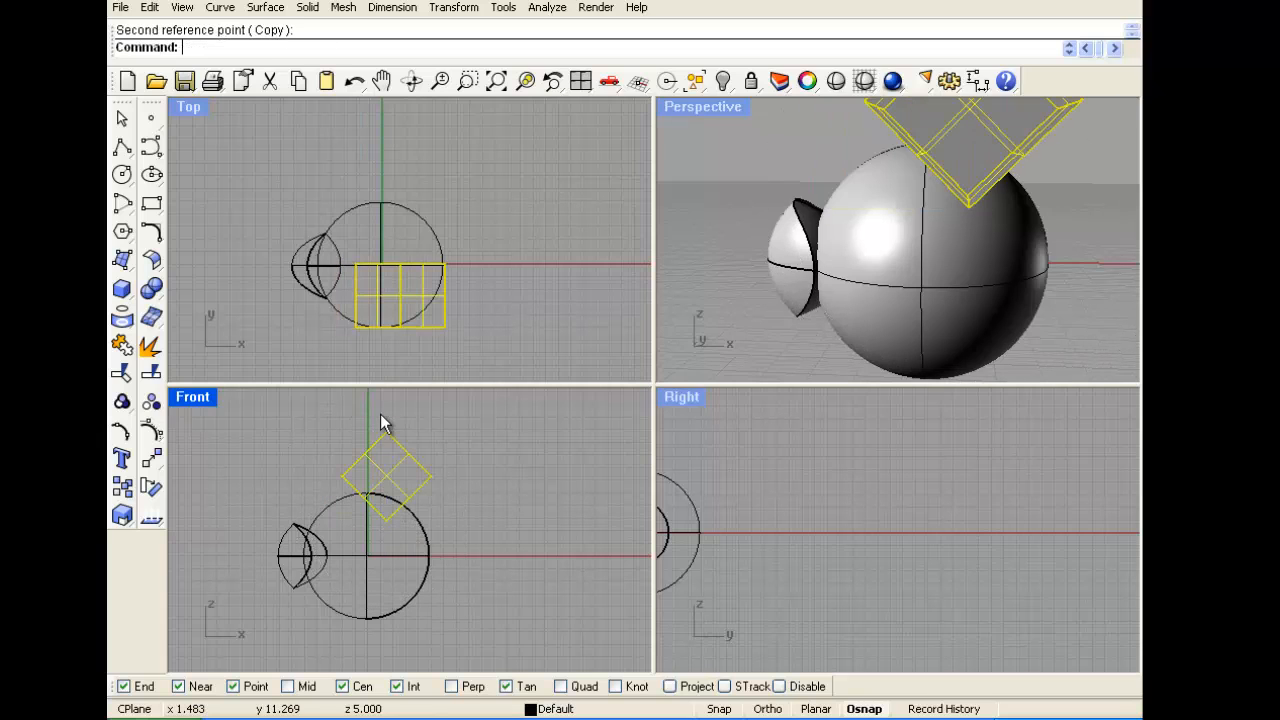
Rotate the cube 45 degrees in the Top view and move it over the sphere's centre
right_click(420, 335)
click(400, 326)
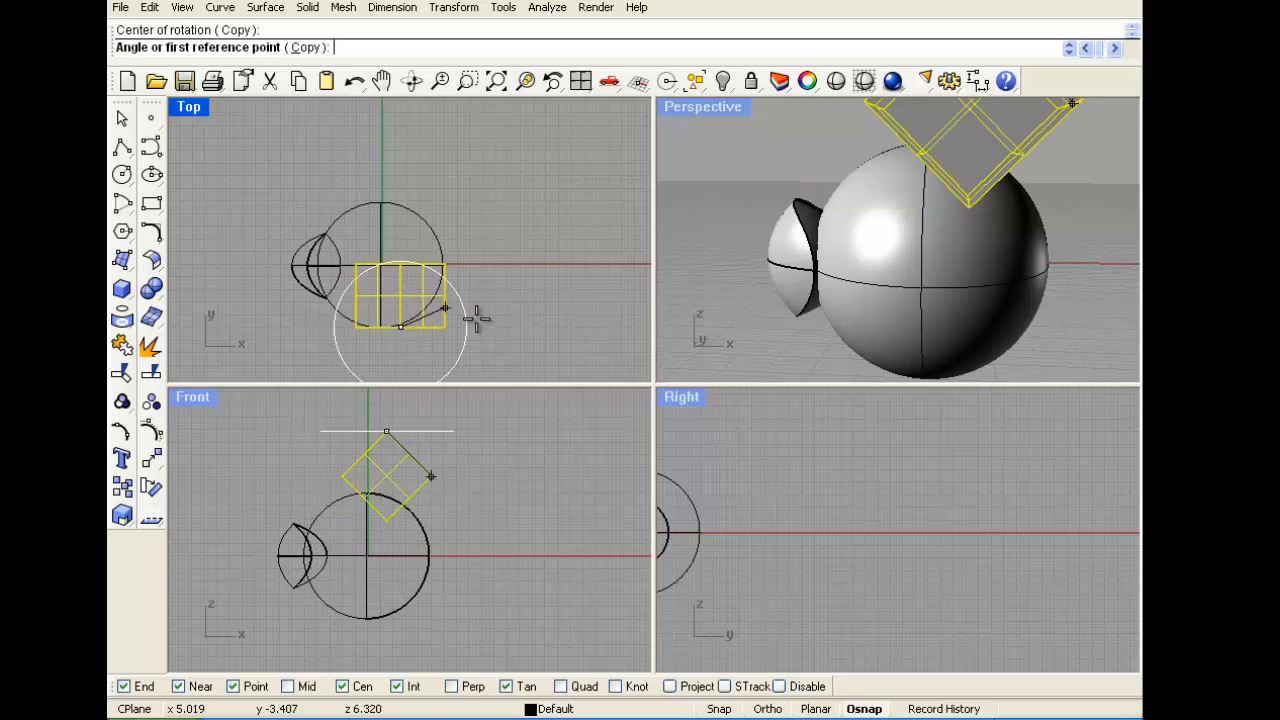
click(541, 326)
text(4)
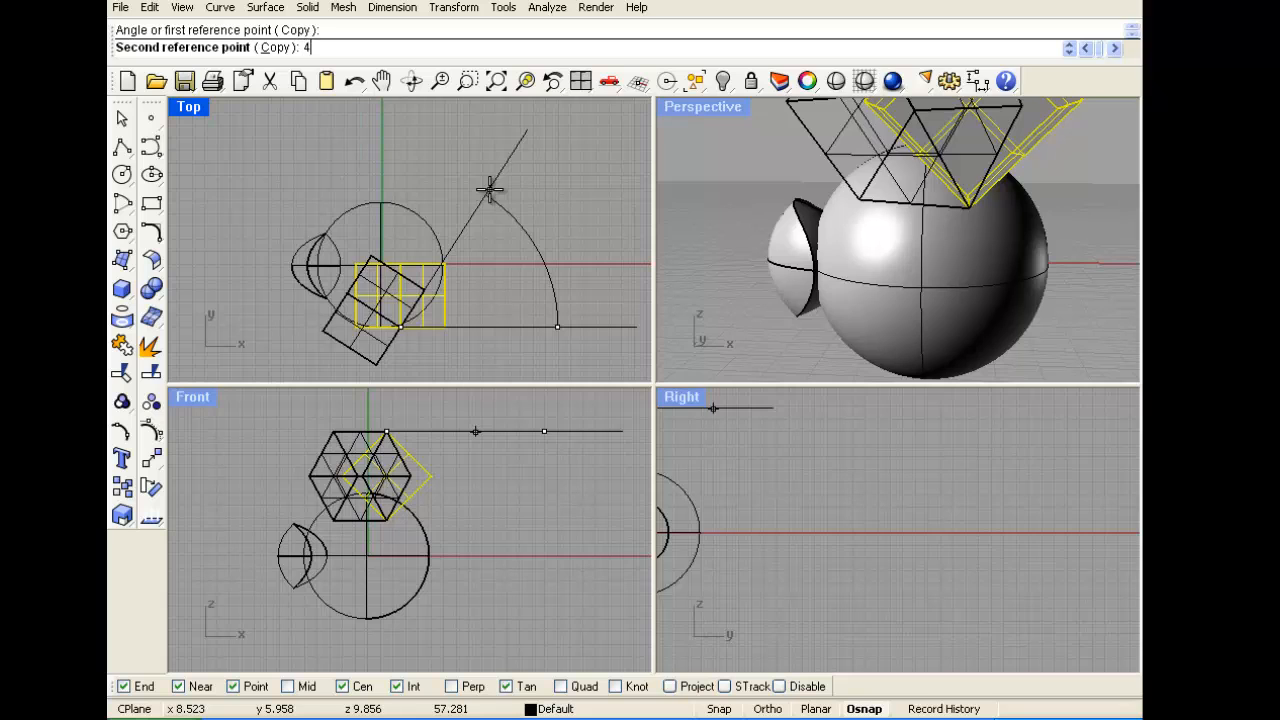
text(5)
key(Return)
drag(391, 321, 389, 276)
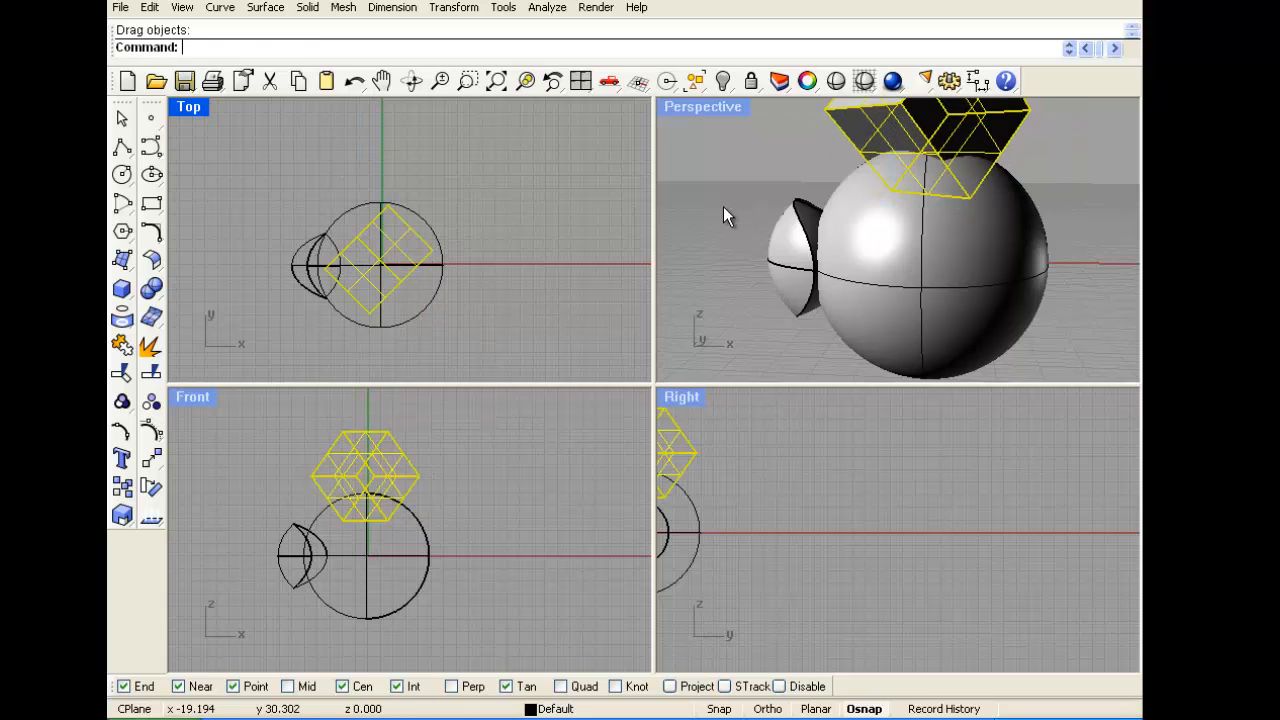
Try to rotate the cube 45 degrees in the Front view about one of its lowest corners
scroll(726, 208, down, 10)
click(836, 262)
right_drag(836, 262, 921, 212)
scroll(920, 208, up, 5)
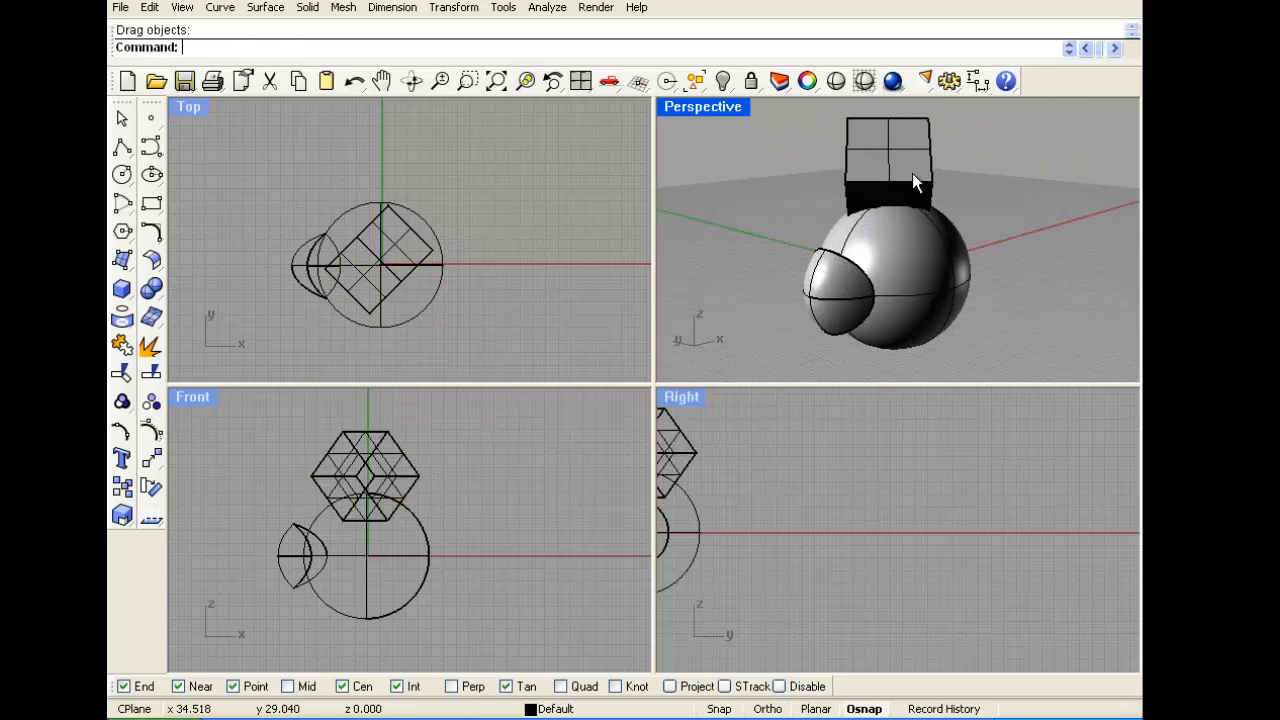
click(912, 173)
right_click(380, 511)
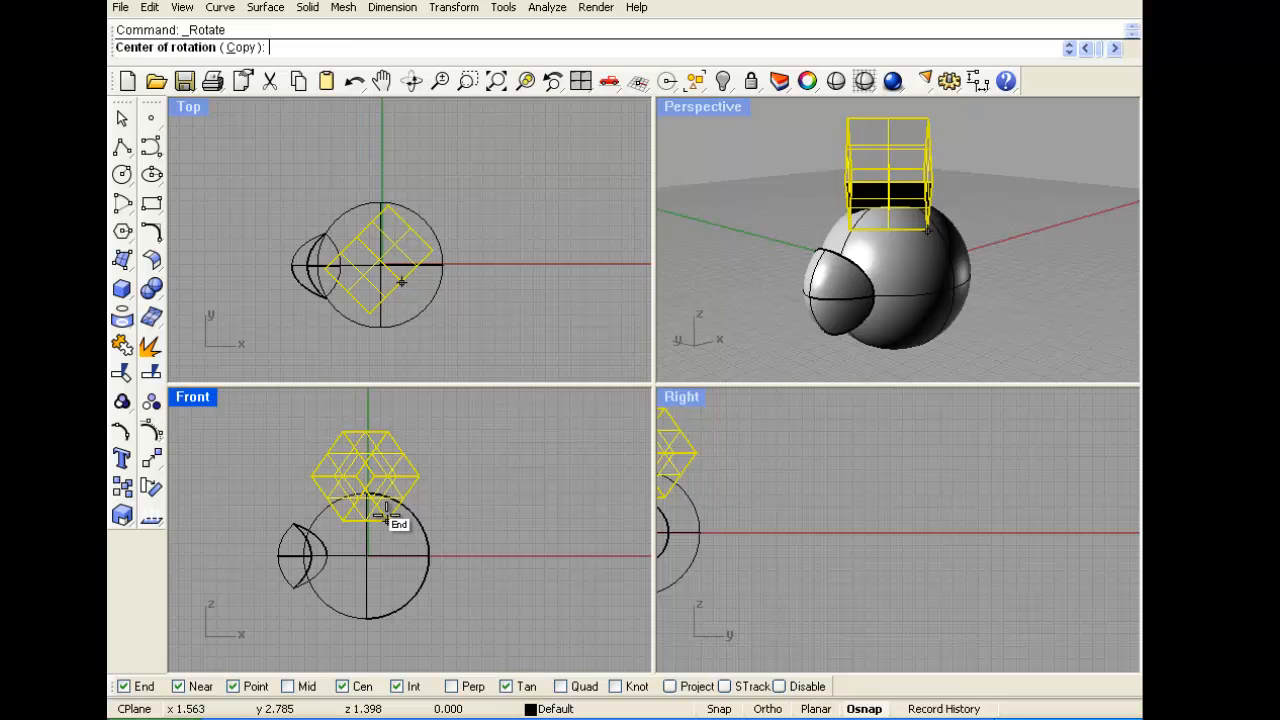
click(391, 522)
click(232, 520)
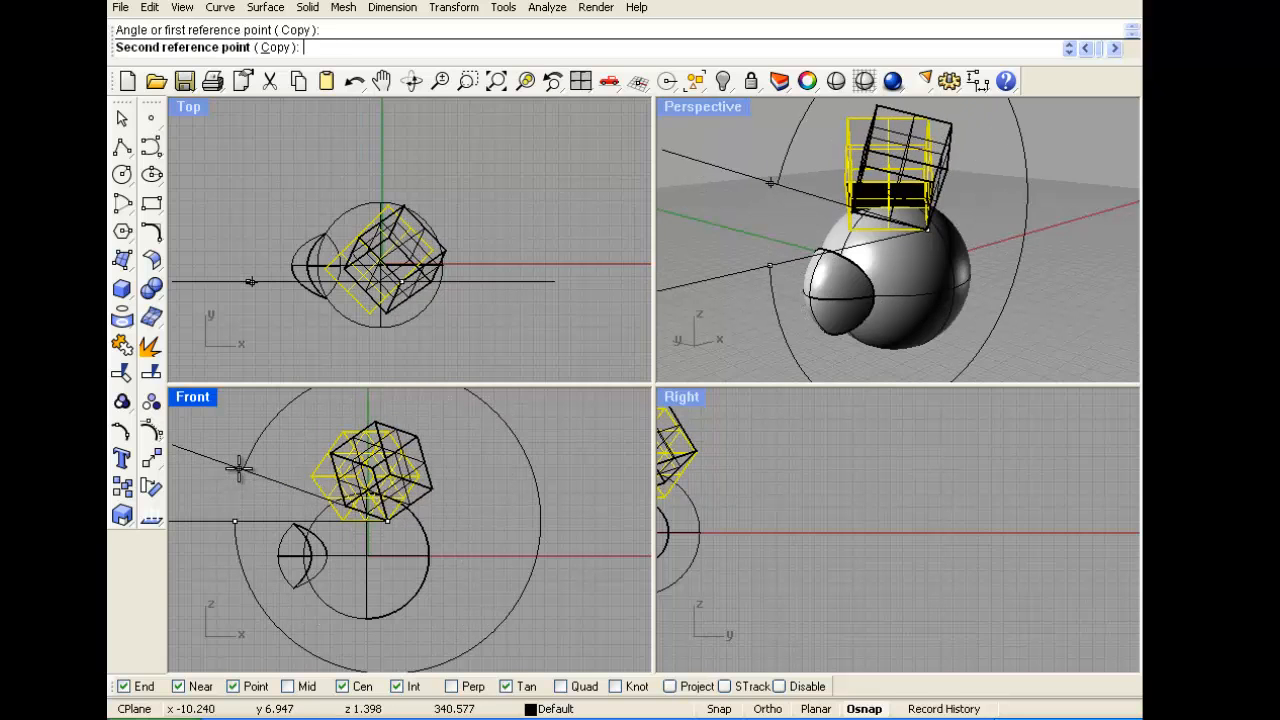
text(45)
key(Return)
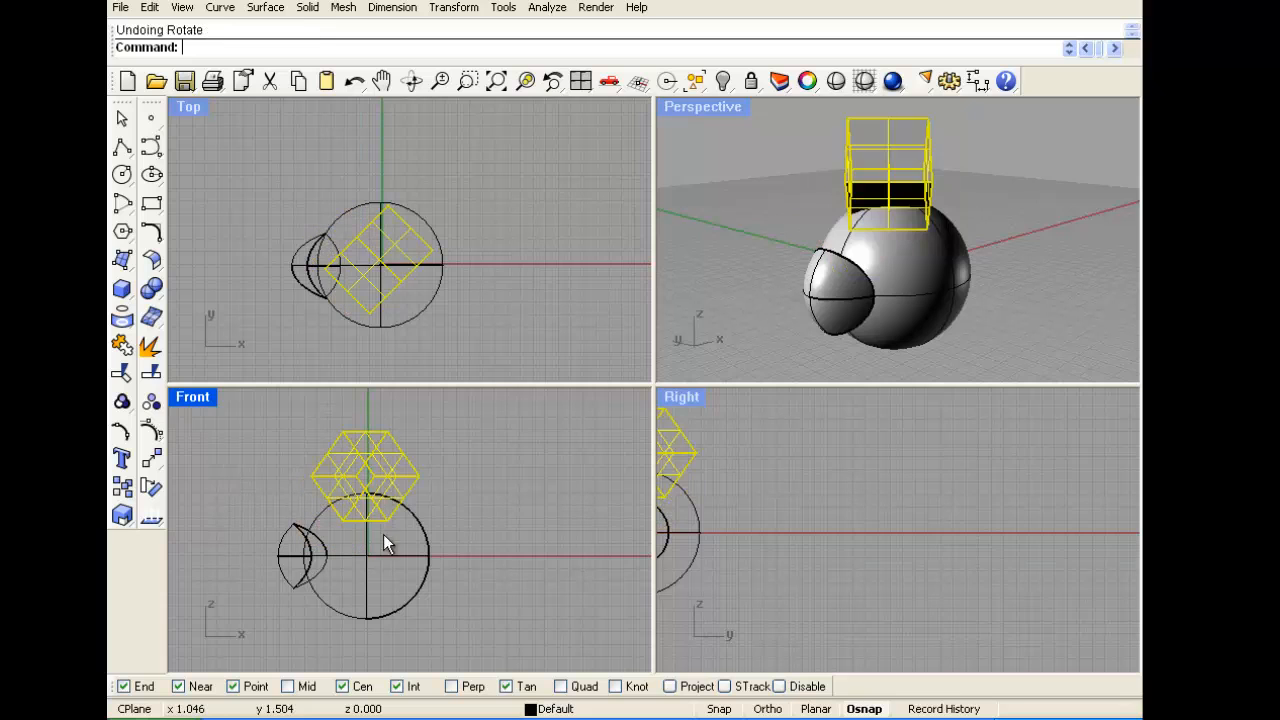
Tilt the cube freehand in the Front view about a lowest corner and move it so one corner sinks into the sphere's top
right_click(383, 534)
click(391, 527)
click(211, 520)
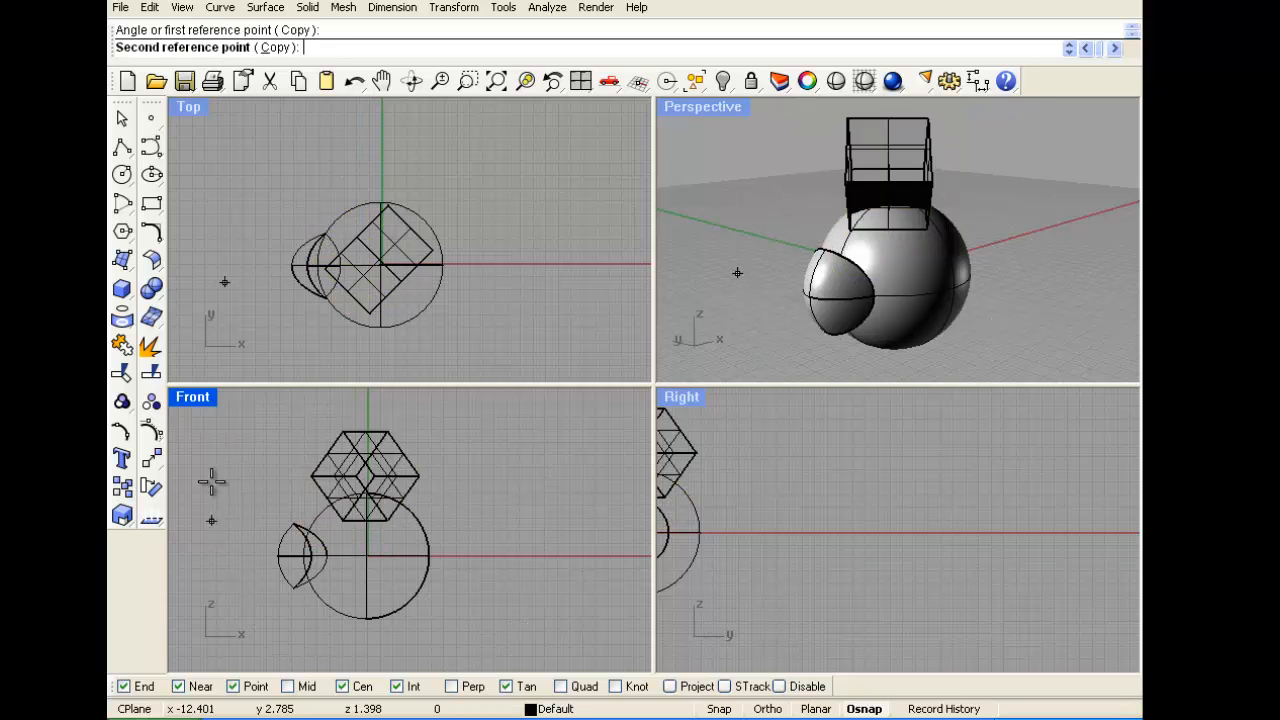
click(268, 436)
mouse_move(349, 462)
mouse_down()
mouse_move(372, 467)
mouse_move(330, 450)
mouse_up()
Maximize the Perspective view and frame the cube, sphere and intersection solid
click(752, 287)
right_drag(747, 280, 715, 134)
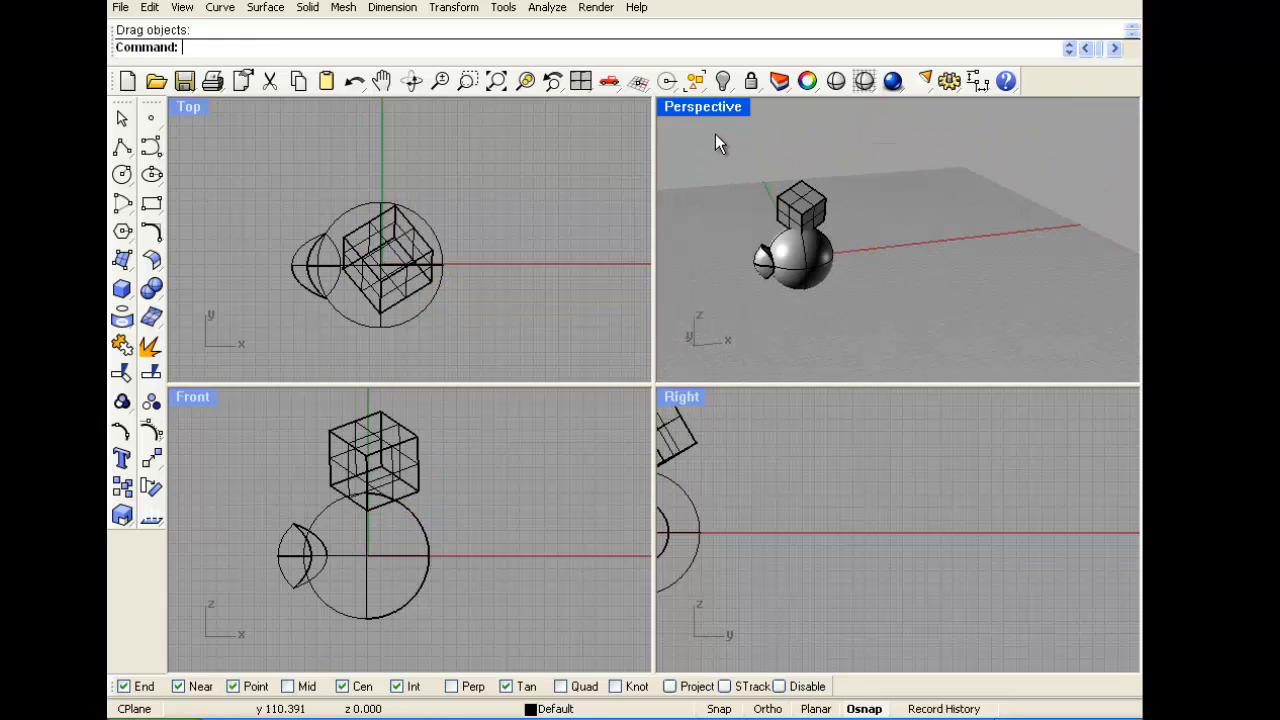
double_click(721, 107)
right_drag(628, 347, 276, 397)
Try a Boolean Split with both the cube and the sphere as objects to split and the sphere as cutter
click(154, 289)
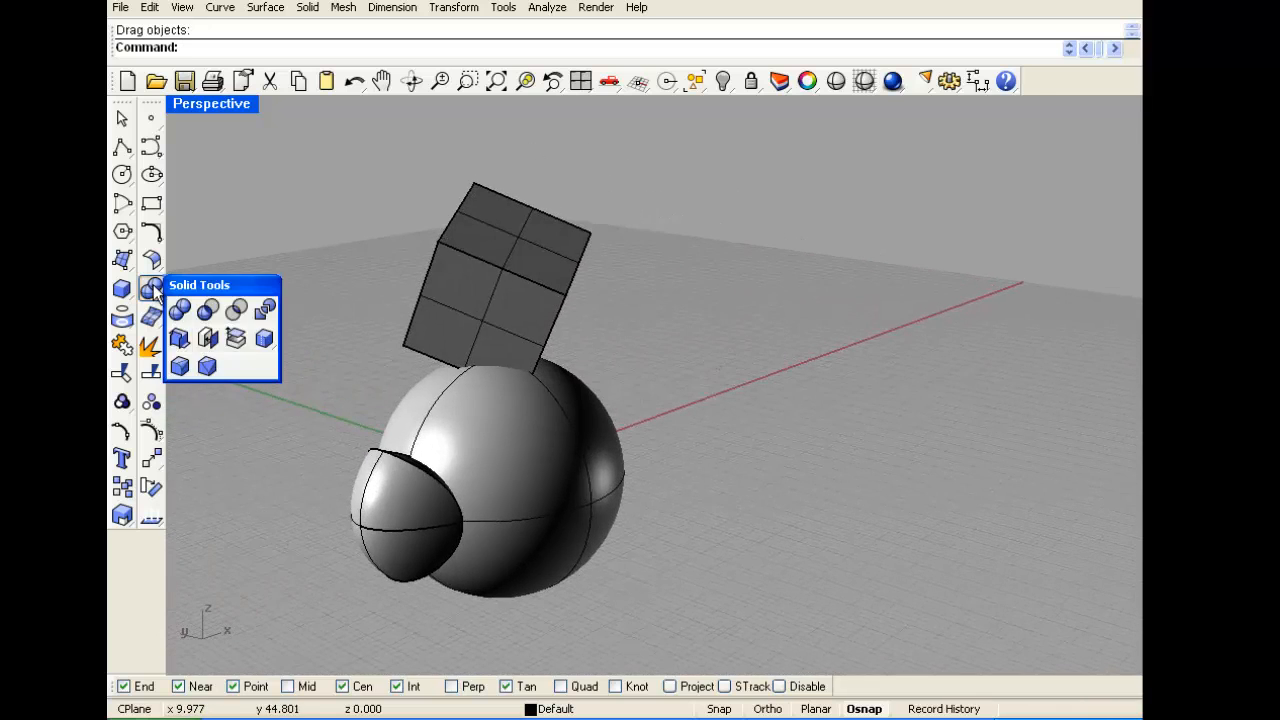
click(264, 311)
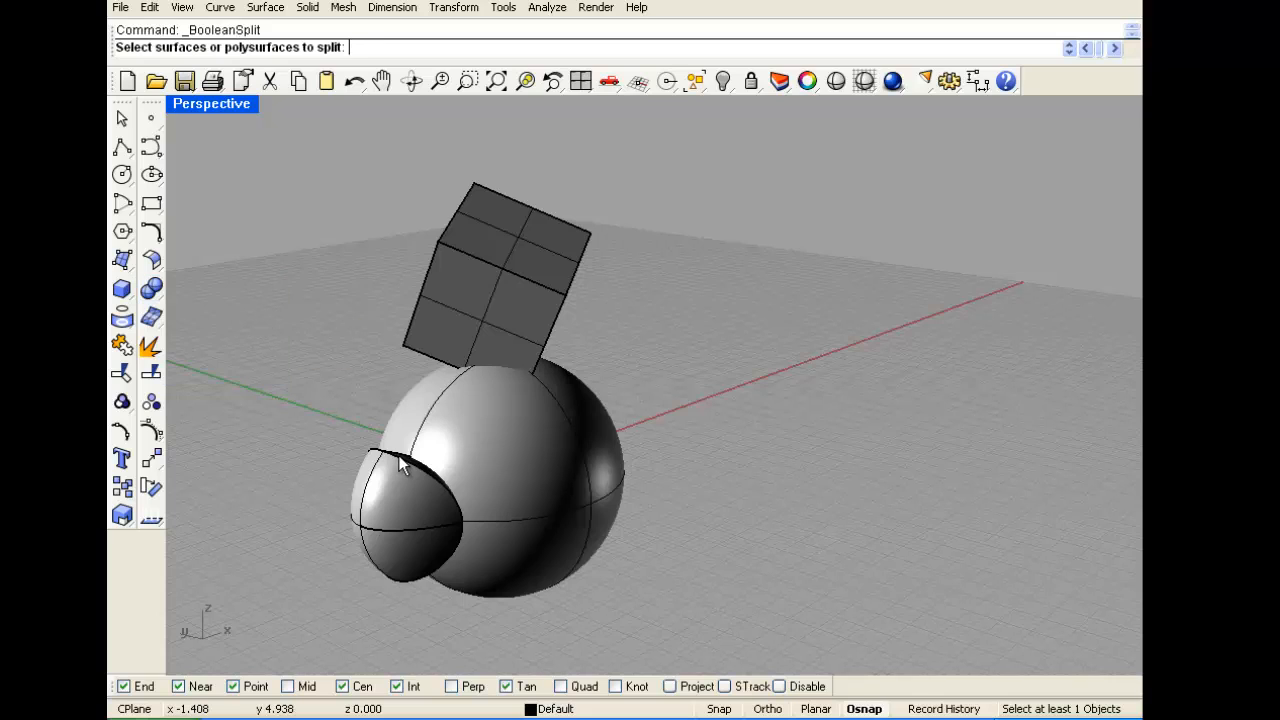
click(481, 300)
click(548, 390)
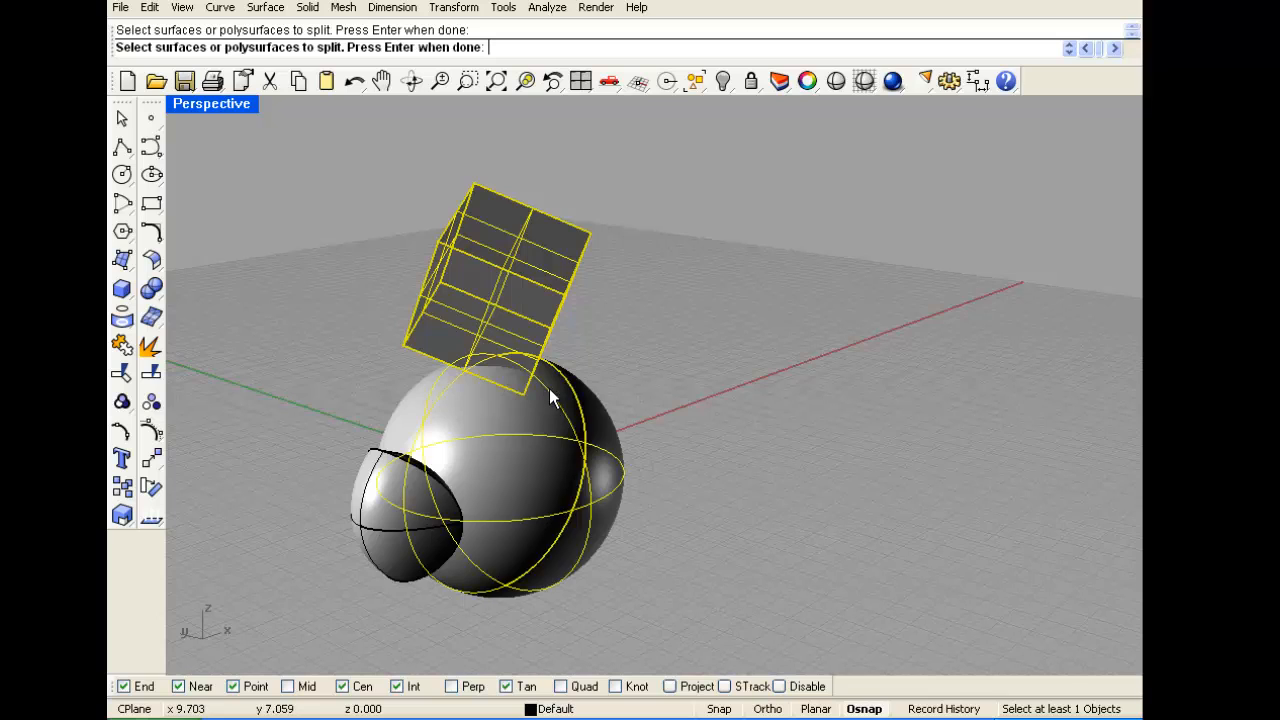
key(Return)
click(563, 374)
key(Return)
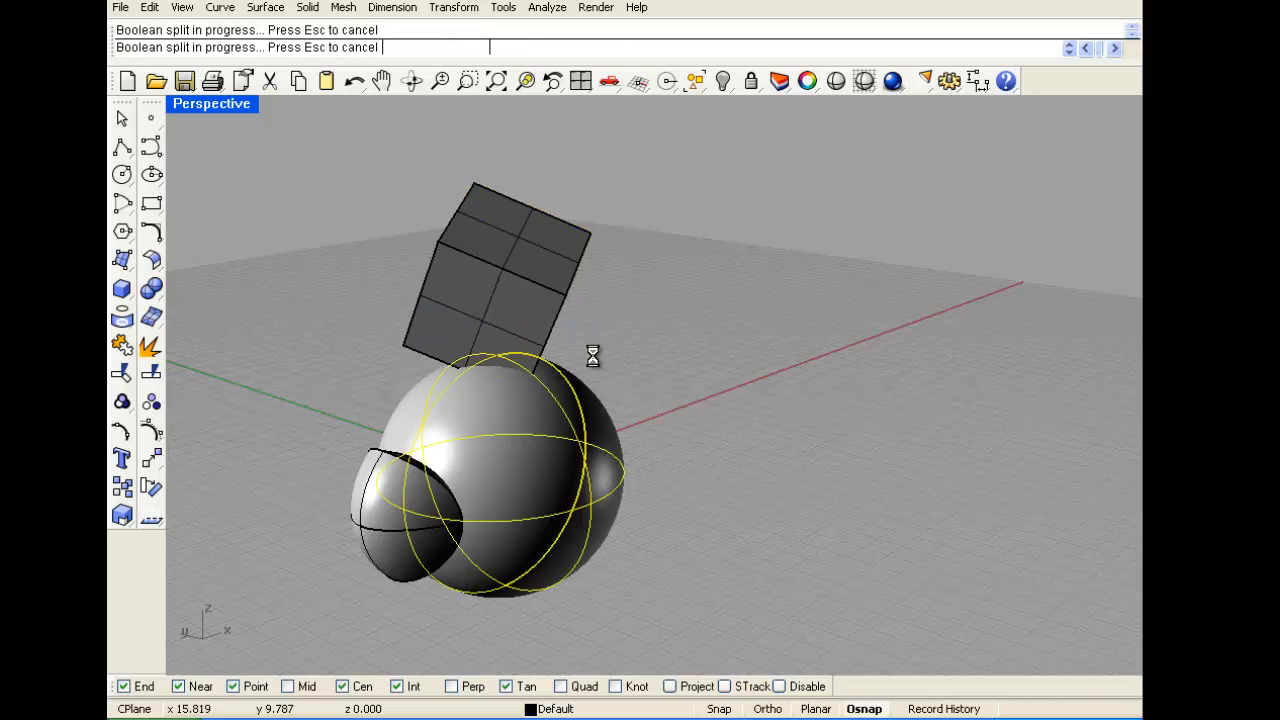
Repeat Boolean Split on the cube with the sphere as cutter, and undo the splitting
key(Return)
click(520, 293)
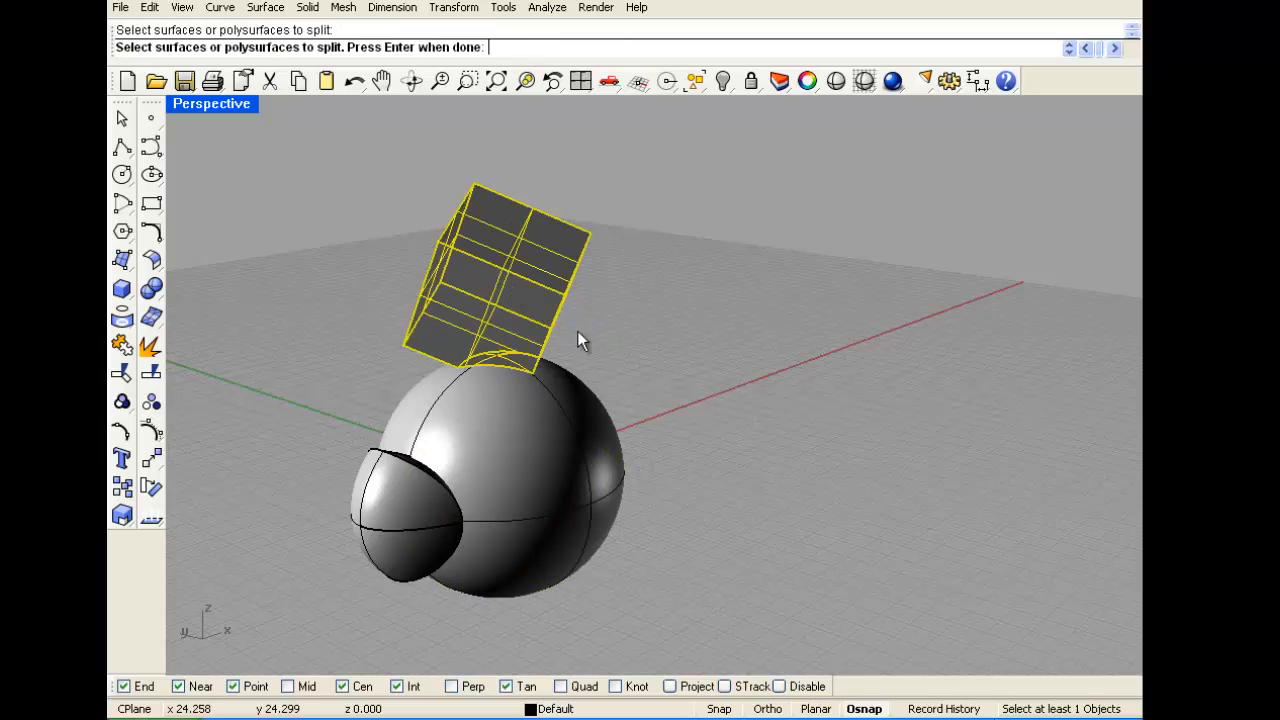
key(Return)
click(550, 408)
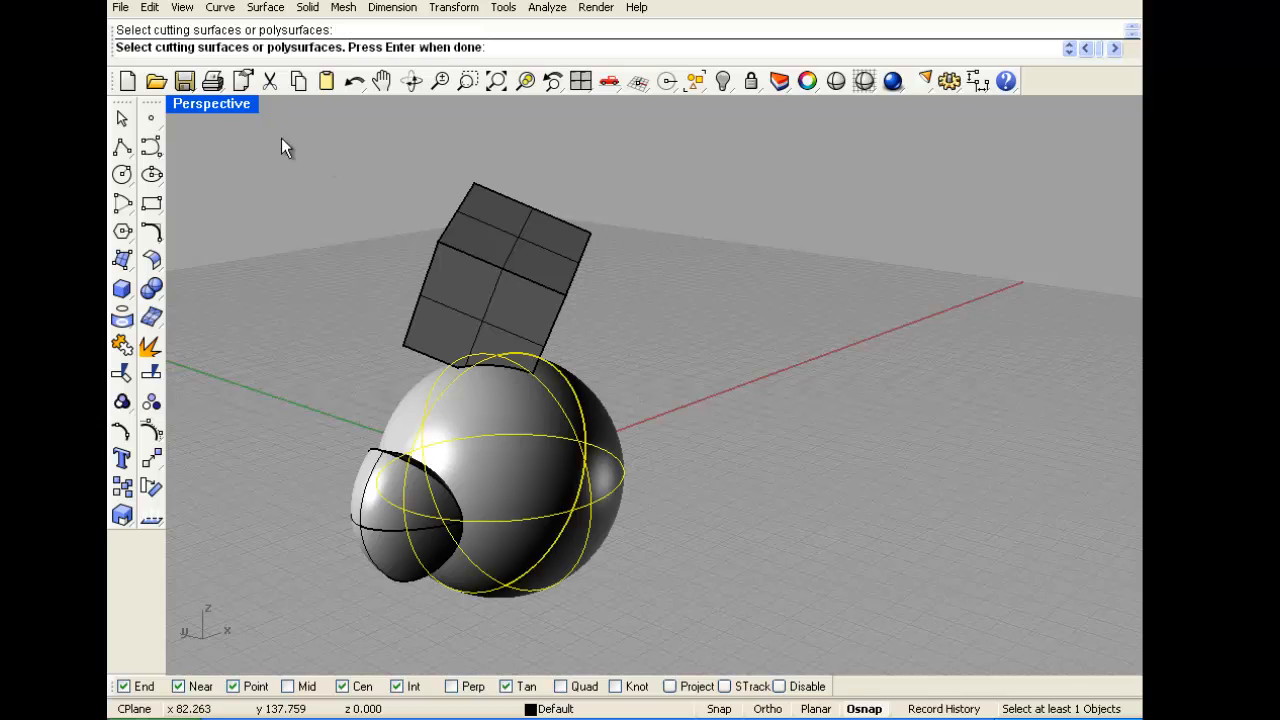
key(Return)
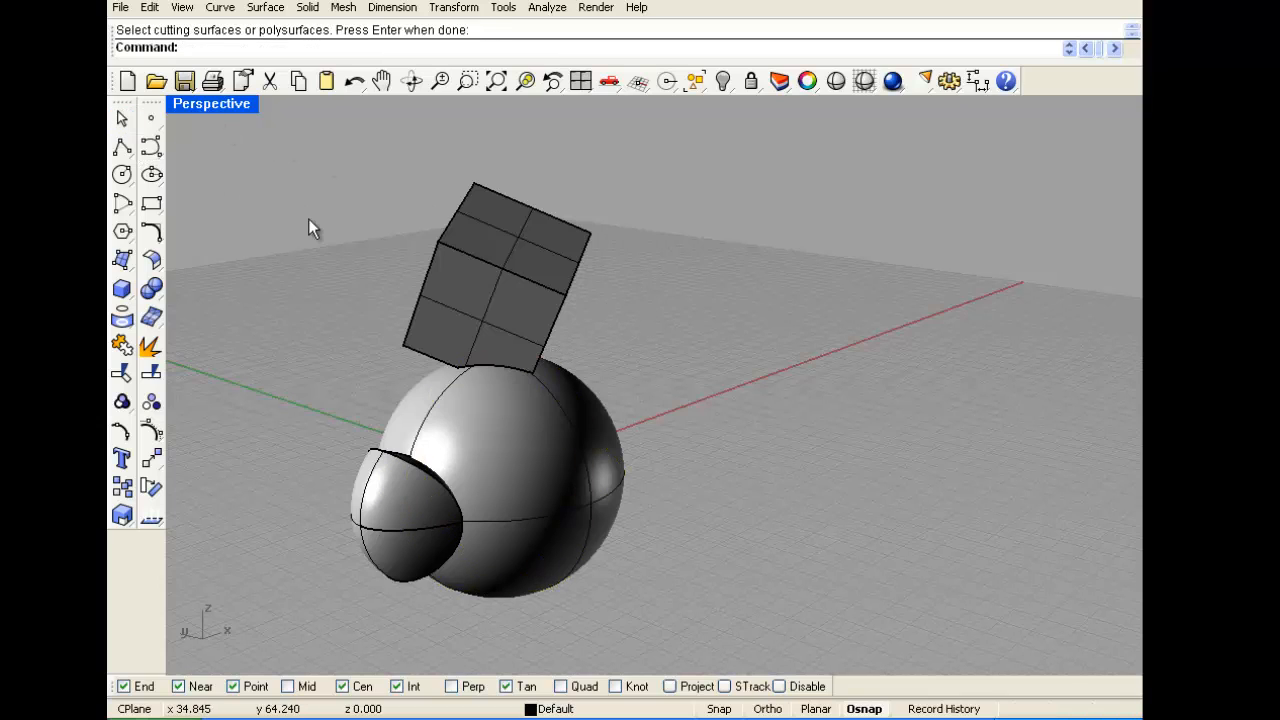
key(ctrl+z)
Split only the cube with Boolean Split, using the sphere as the cutting object
click(388, 460)
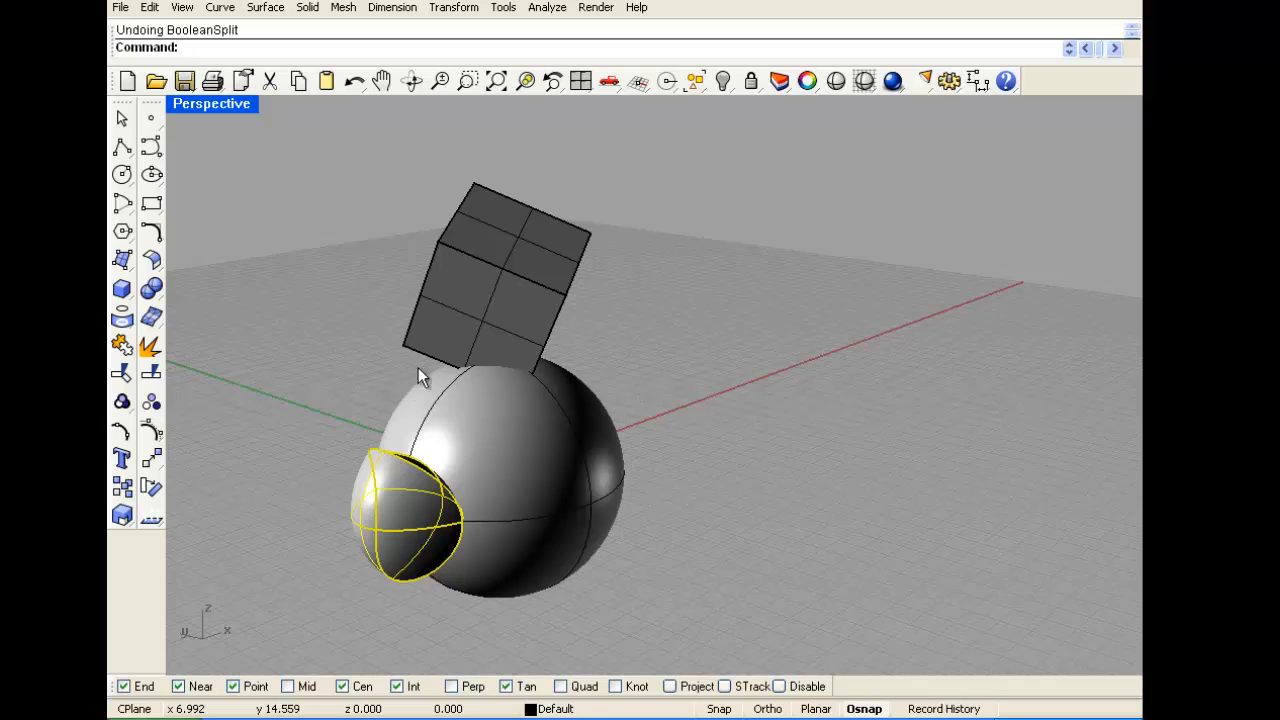
right_drag(418, 372, 509, 342)
click(277, 298)
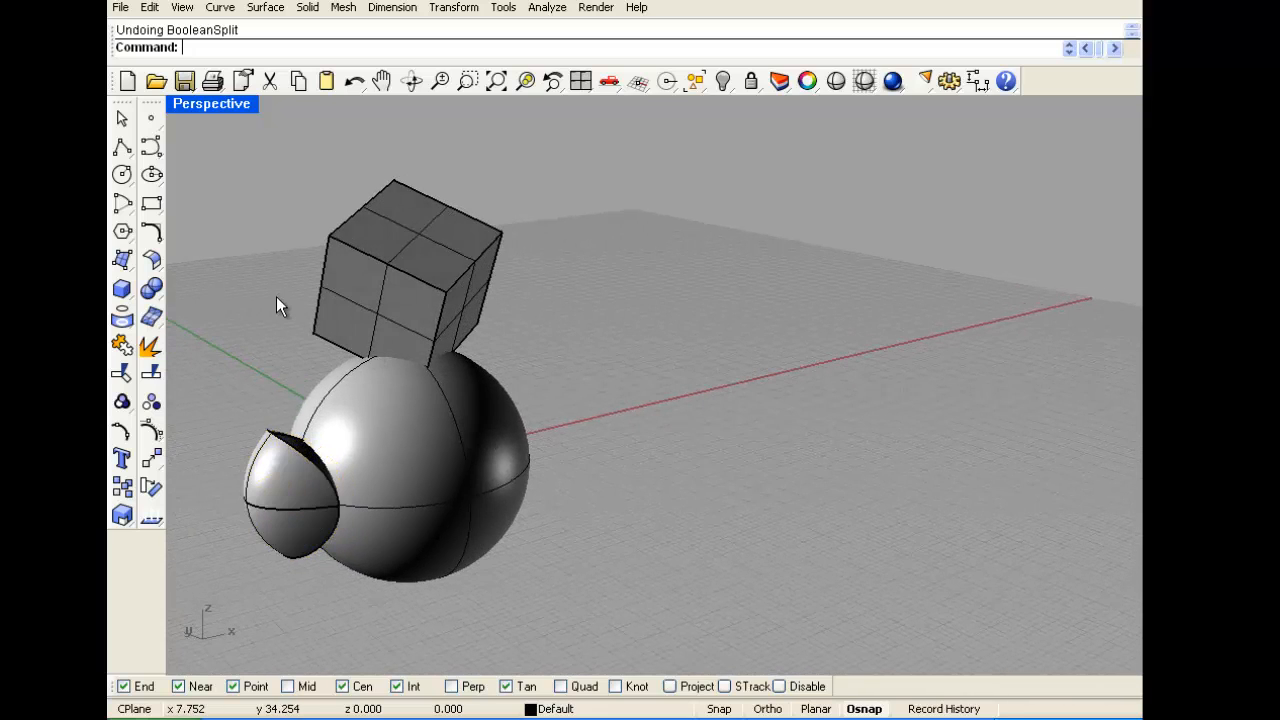
key(Return)
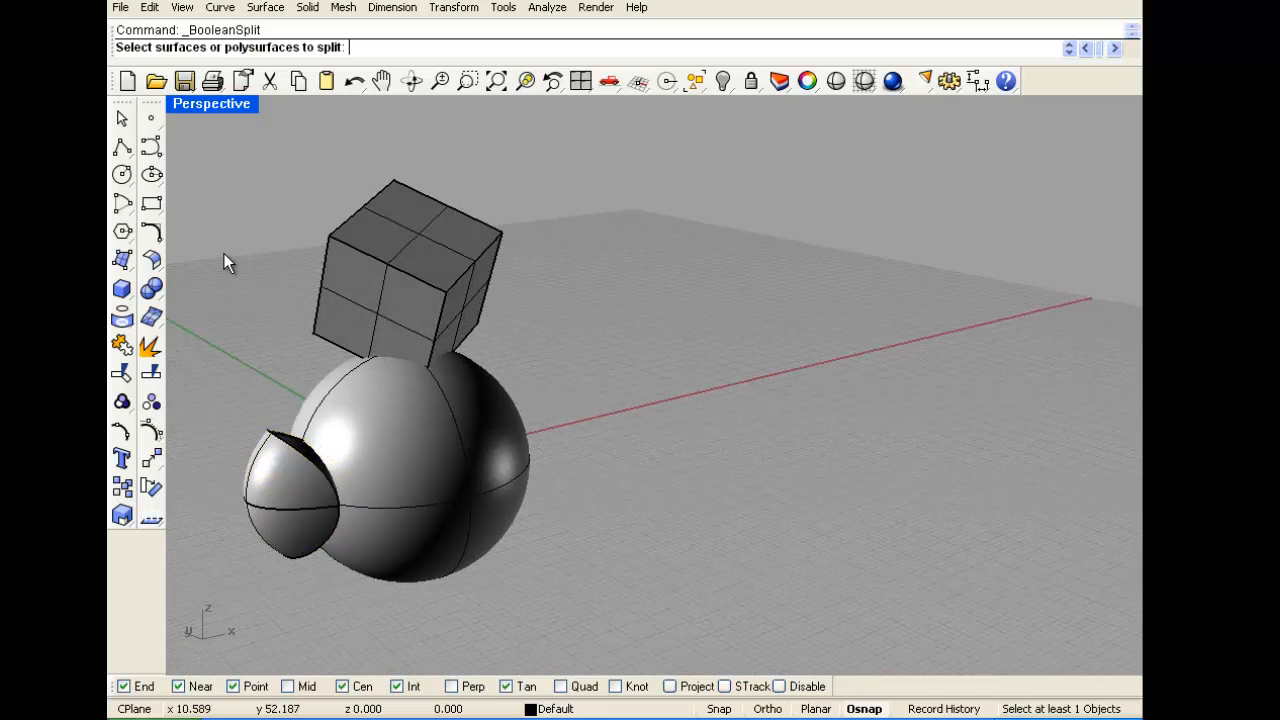
click(151, 289)
click(150, 290)
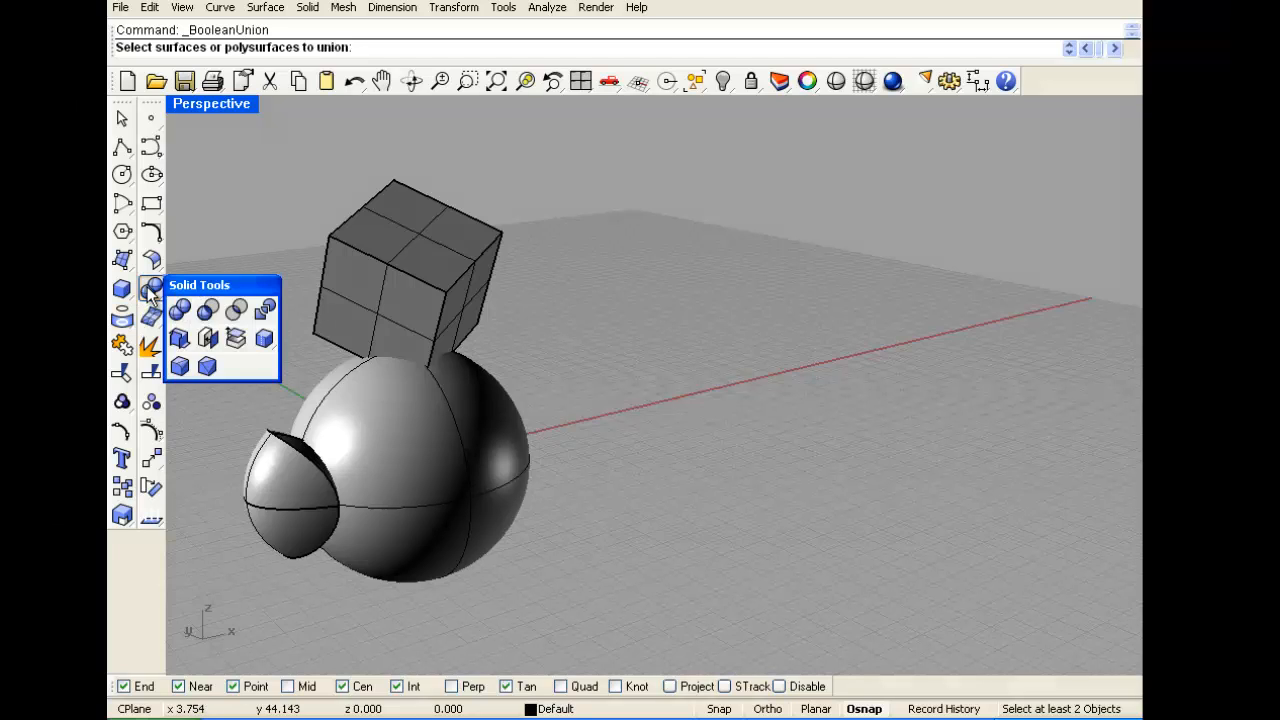
click(264, 309)
click(454, 303)
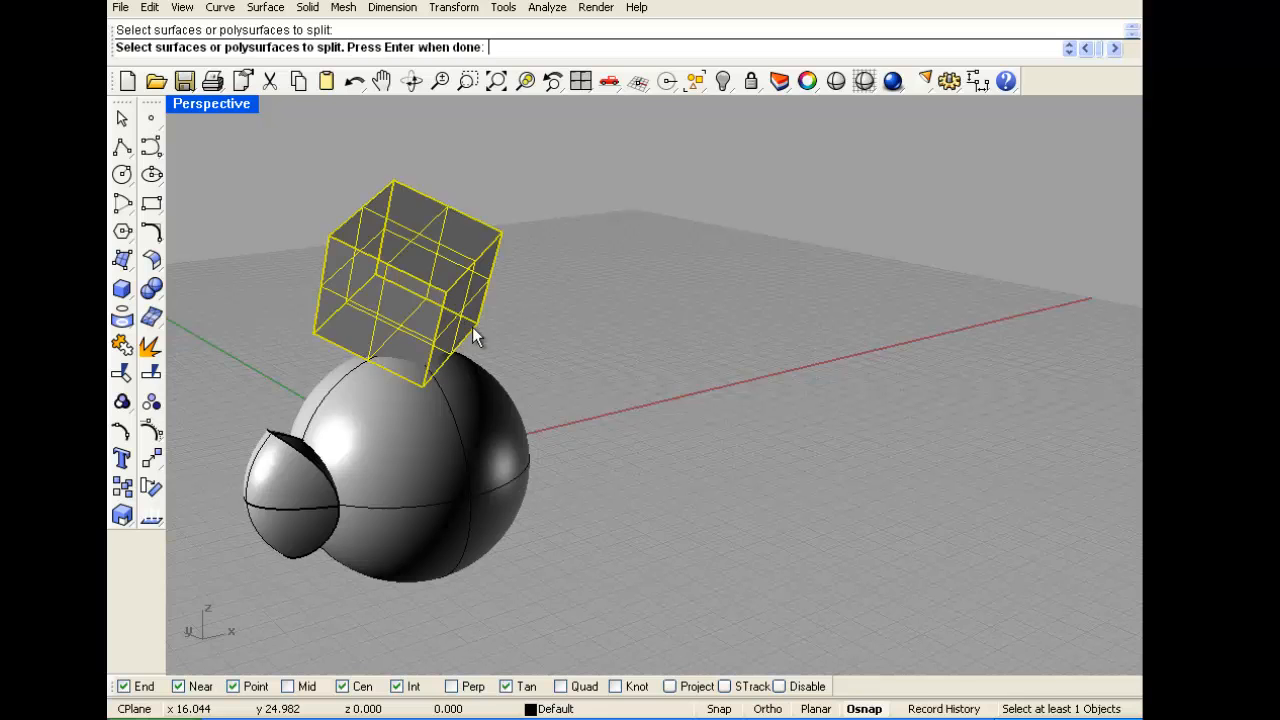
key(Return)
click(464, 440)
key(Return)
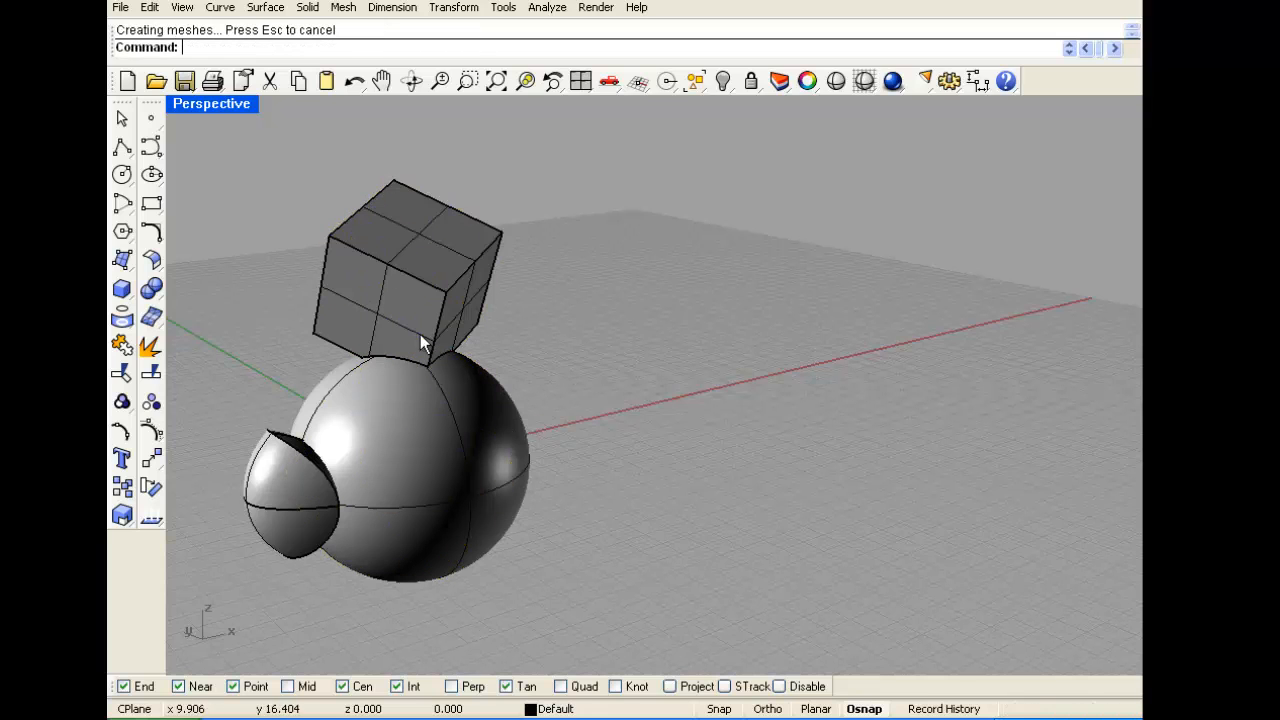
Move the main part of the split cube up, clear of the sphere
click(418, 328)
drag(418, 328, 416, 289)
click(508, 323)
Select the cube's cut-off corner piece embedded in the top of the sphere and inspect it
scroll(408, 316, up, 8)
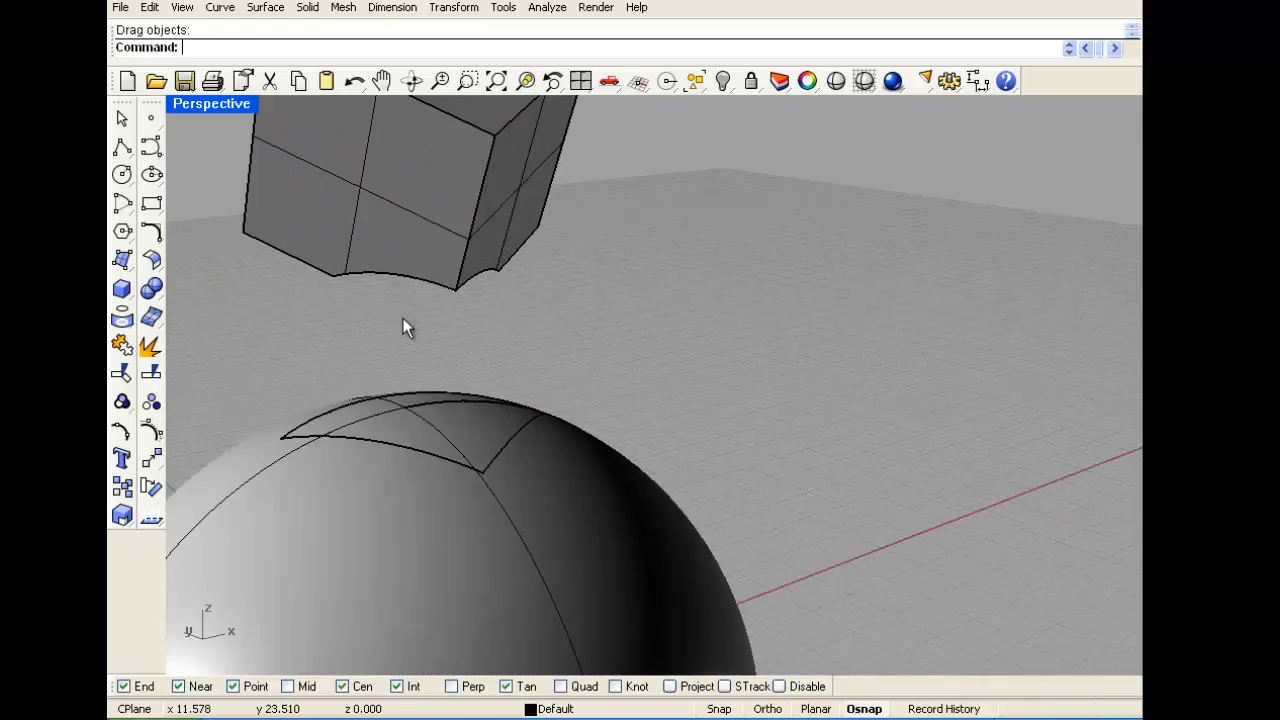
right_drag(403, 318, 442, 369)
click(521, 438)
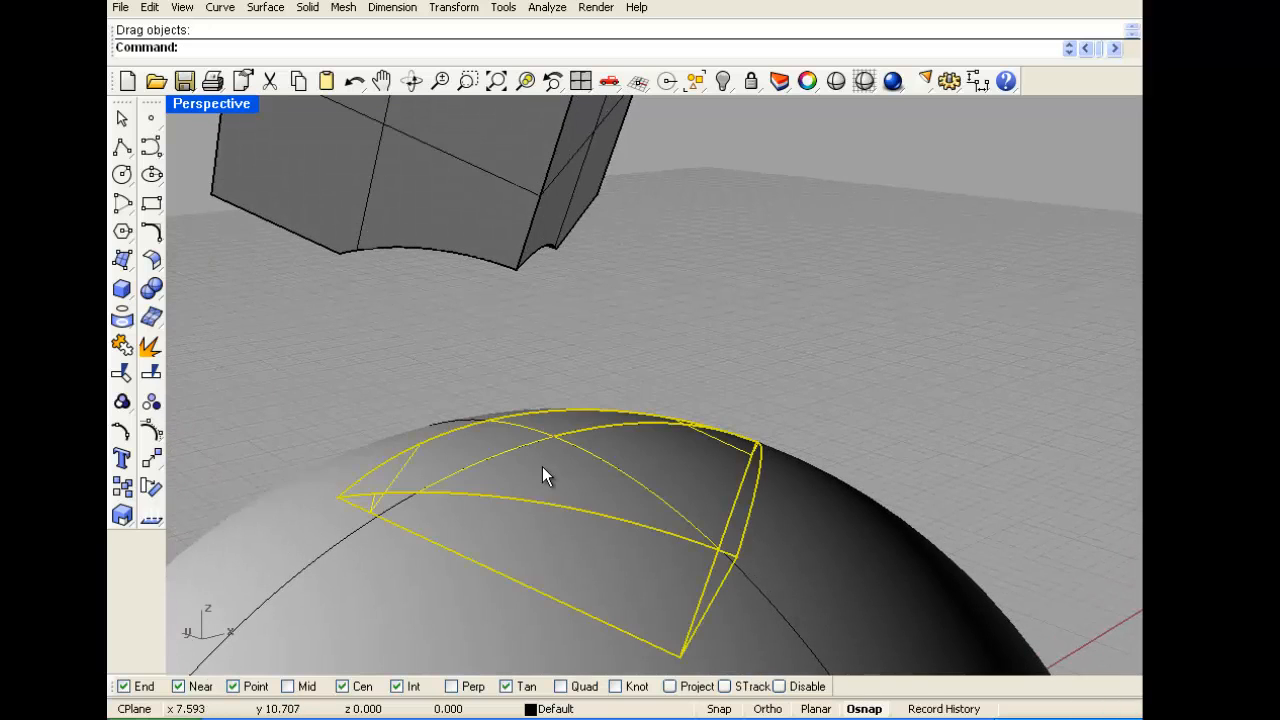
scroll(542, 466, down, 5)
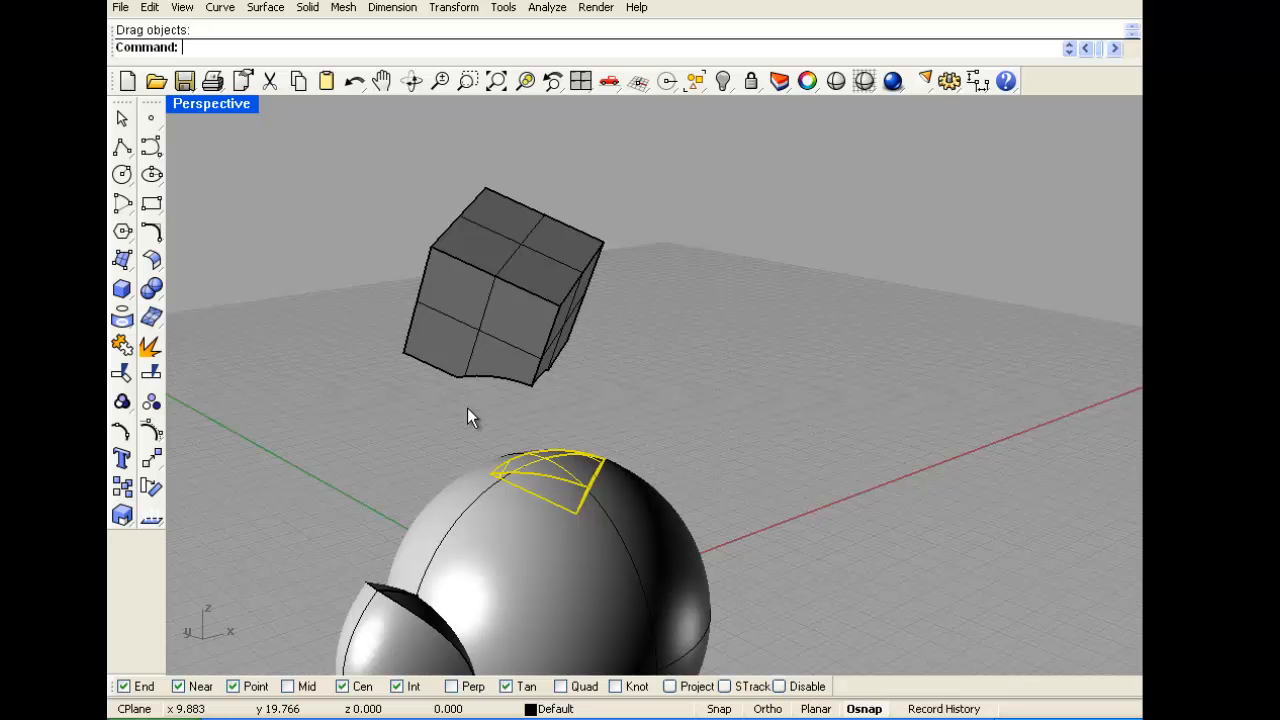
right_drag(486, 417, 569, 386)
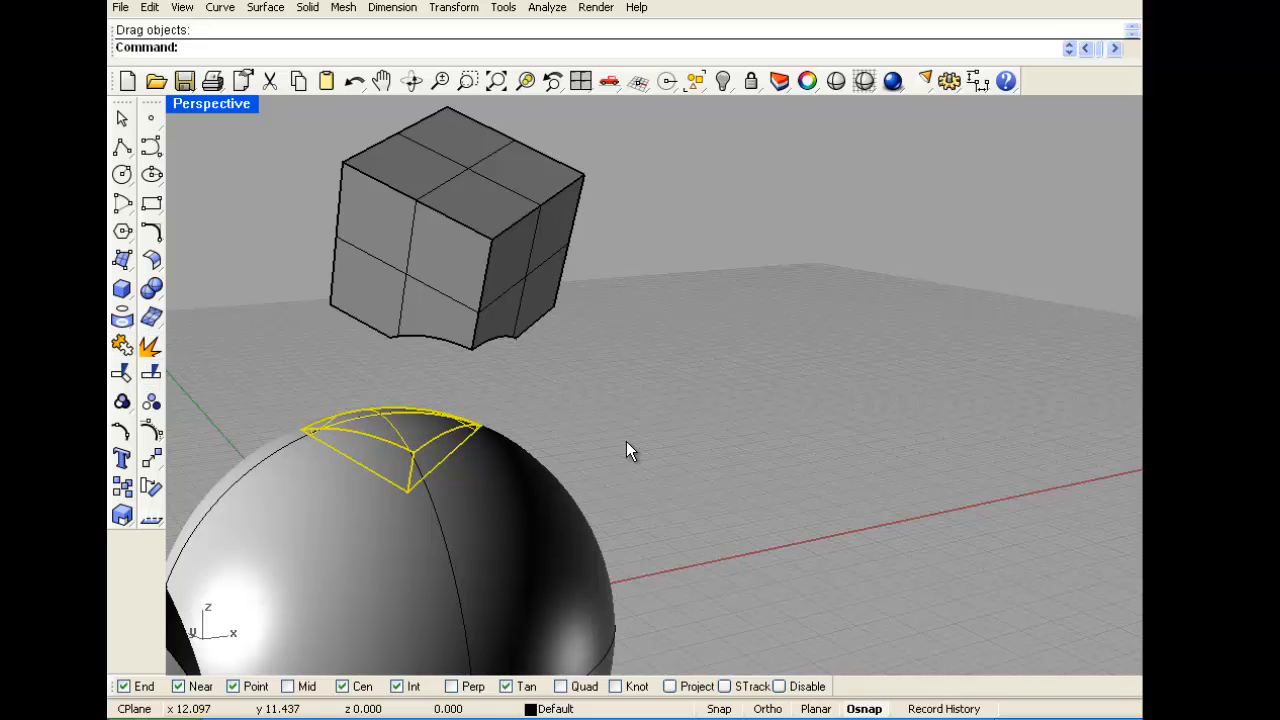
Undo the move of the split cube and the Boolean Split itself
key(ctrl+z)
key(ctrl+z)
scroll(625, 410, down, 5)
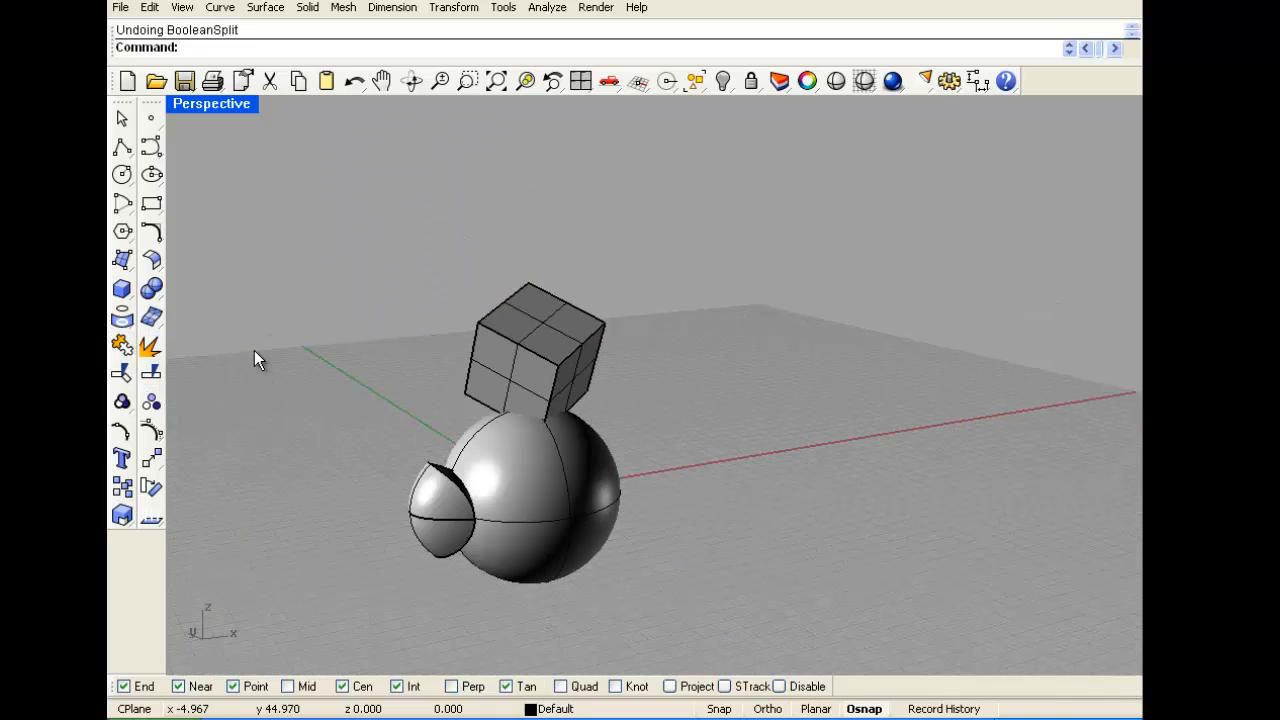
Run Boolean Two Objects on the cube and the sphere, and cycle through the possible results, including Union, B minus A and Intersection
click(152, 291)
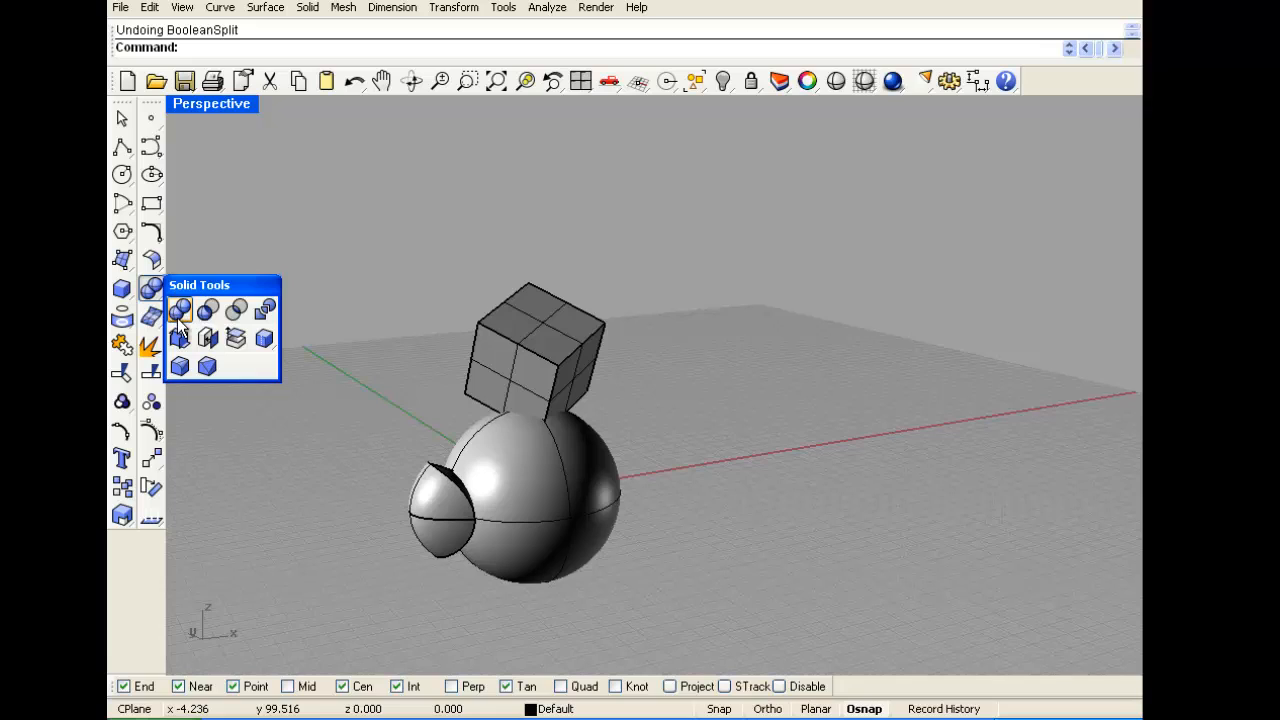
right_click(266, 312)
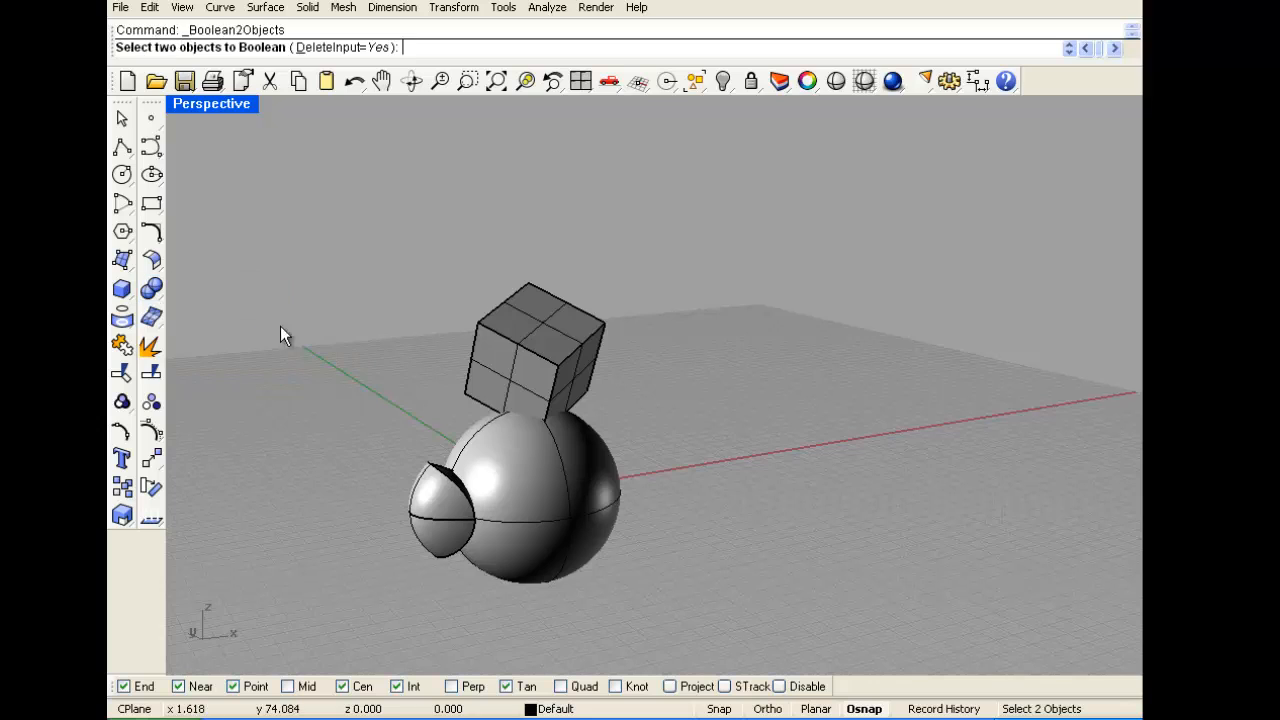
click(561, 372)
click(623, 420)
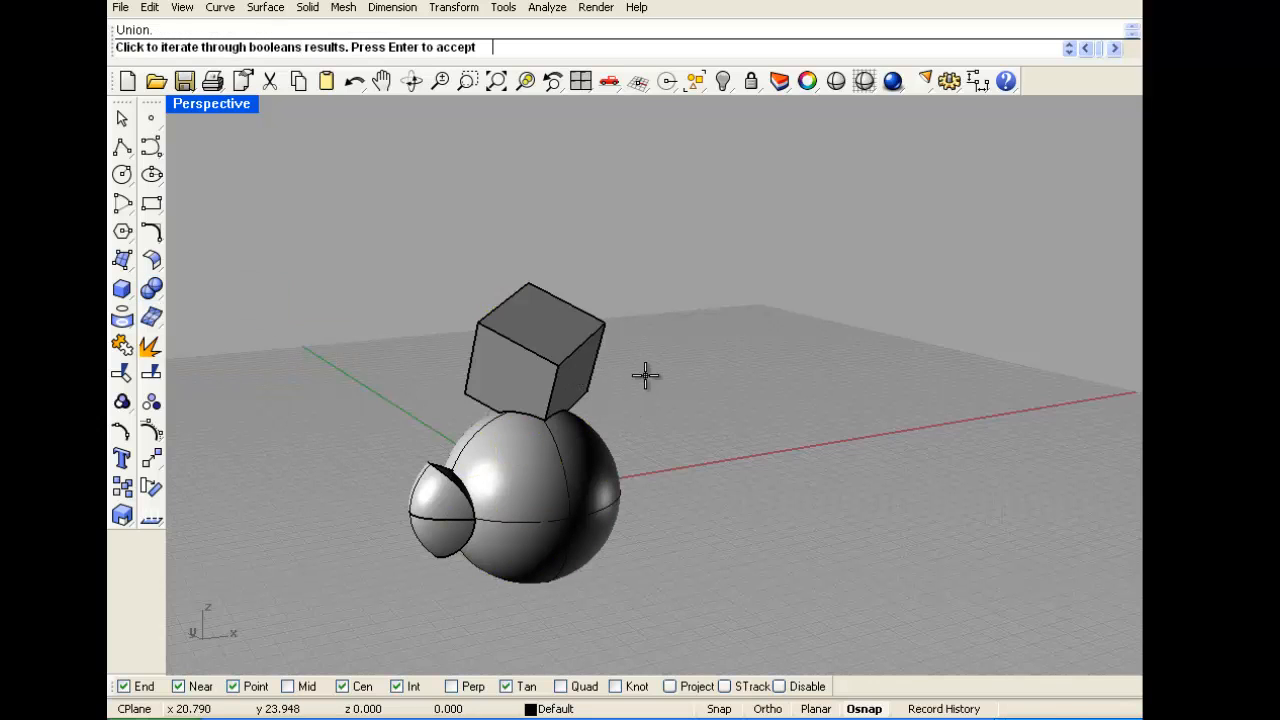
click(646, 400)
click(645, 432)
click(642, 432)
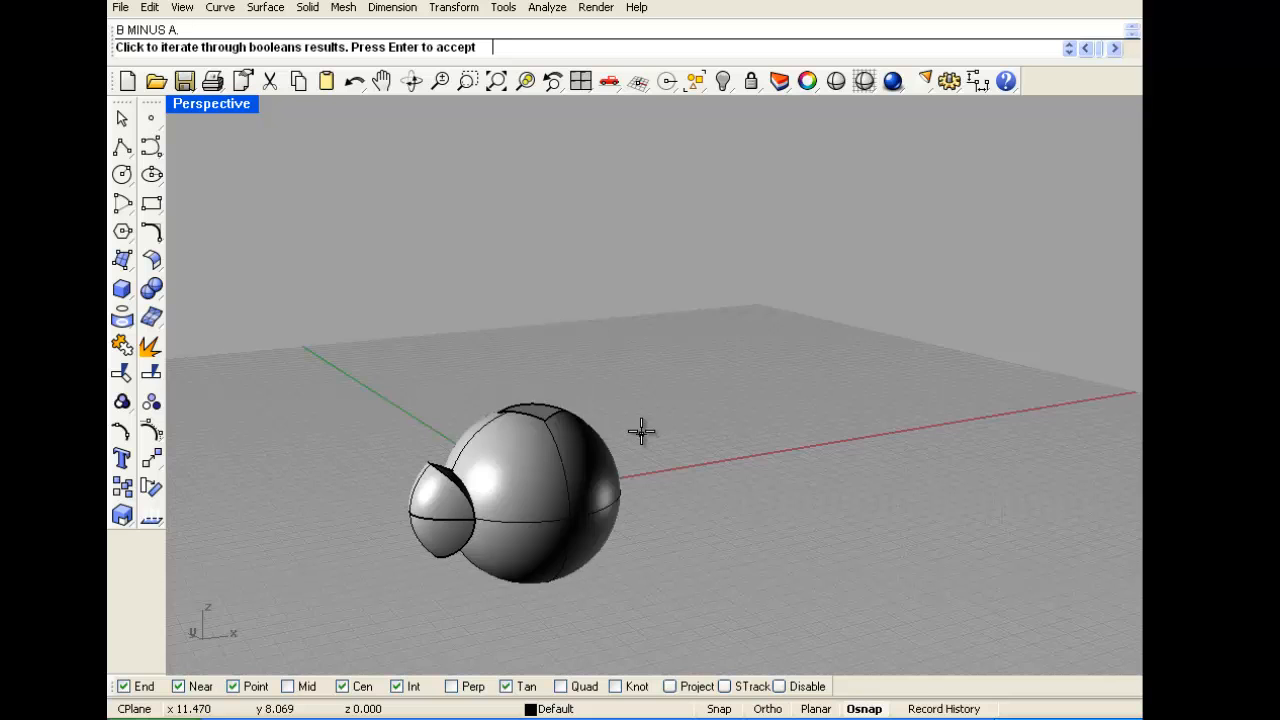
right_drag(641, 432, 586, 391)
click(532, 496)
click(519, 497)
click(545, 422)
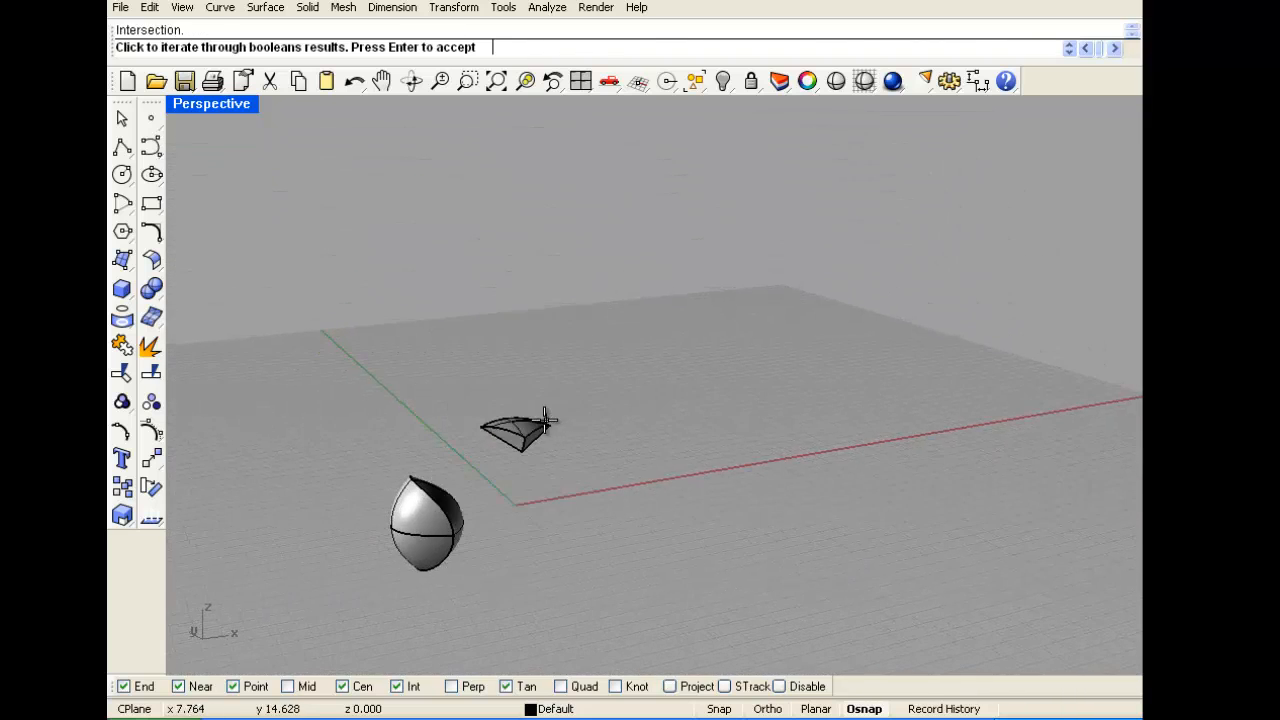
Cycle through the Boolean alternatives of cube and sphere again, ending on the inverse intersection
scroll(545, 422, up, 3)
click(647, 370)
click(657, 364)
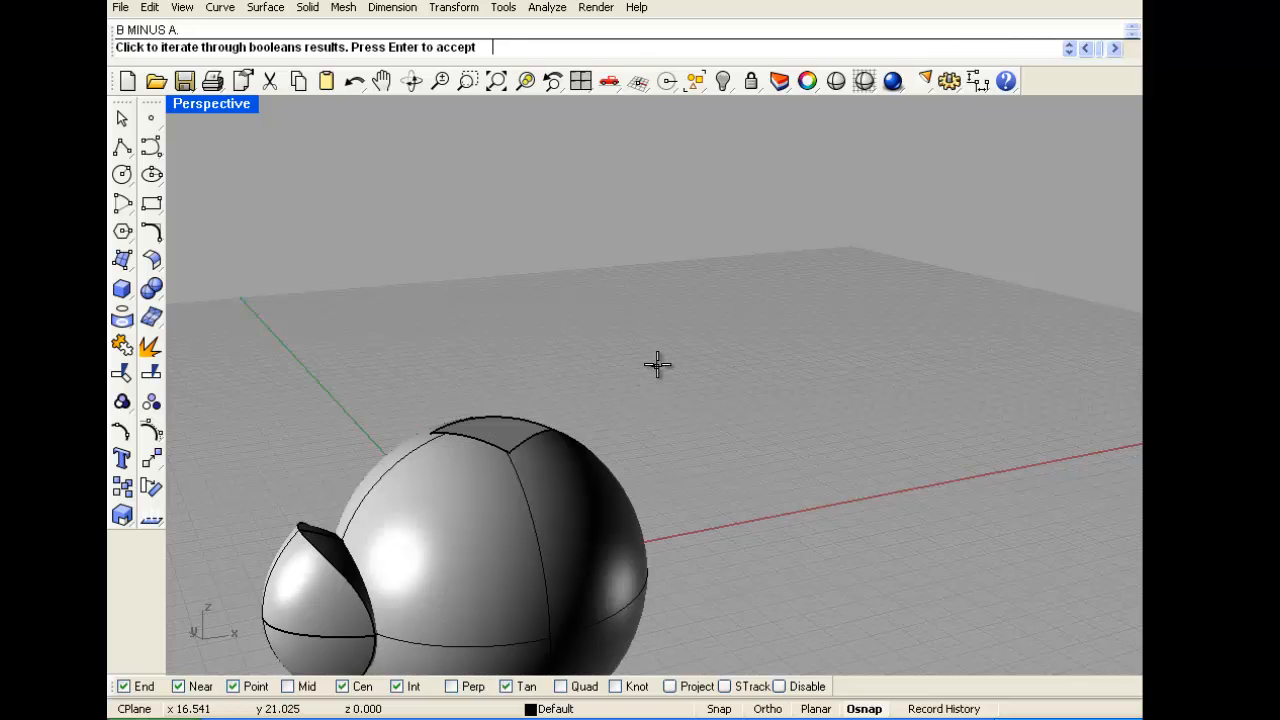
click(657, 364)
click(657, 364)
click(657, 364)
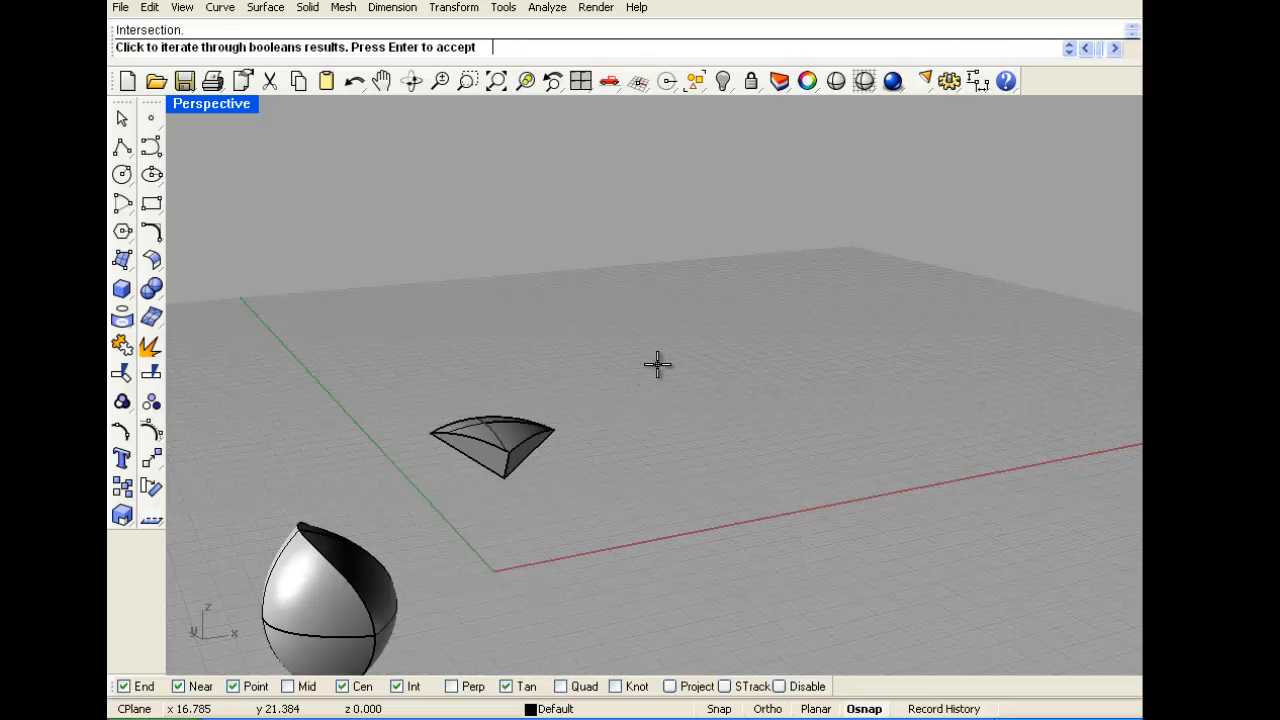
click(657, 364)
click(657, 364)
click(657, 364)
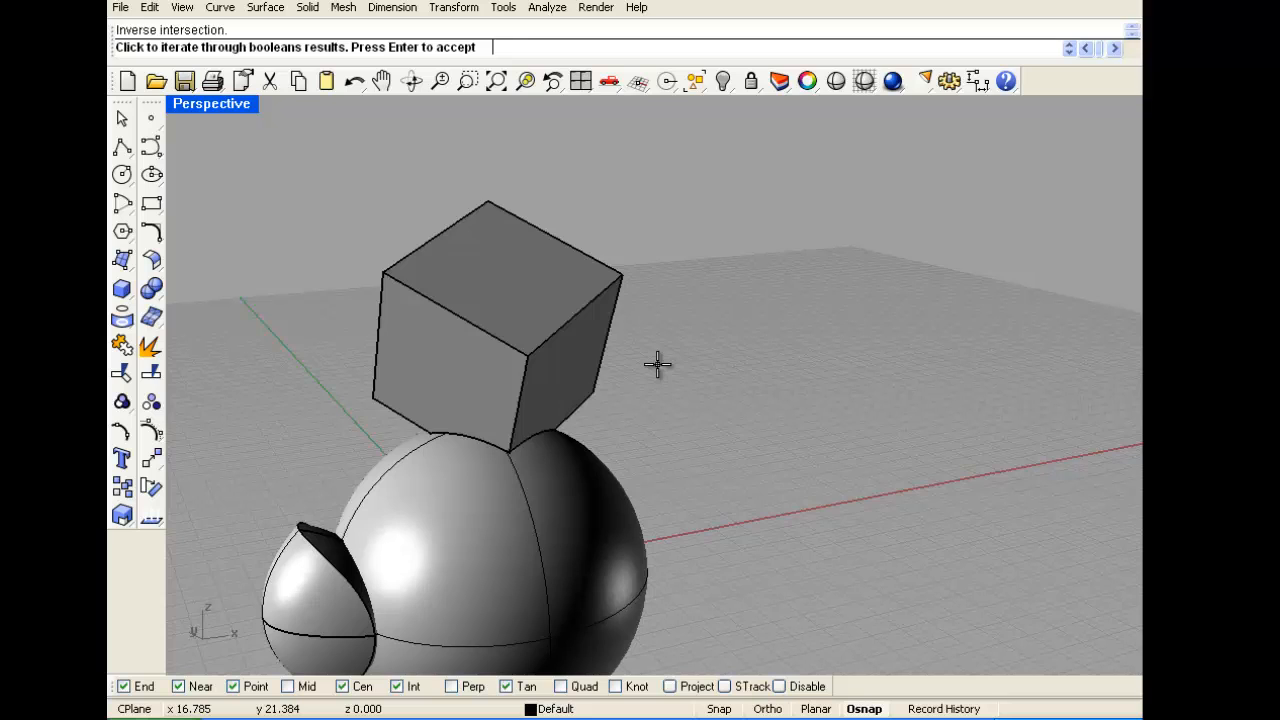
Try the Rendered display mode in the Perspective viewport and set it to Ghosted instead
click(215, 105)
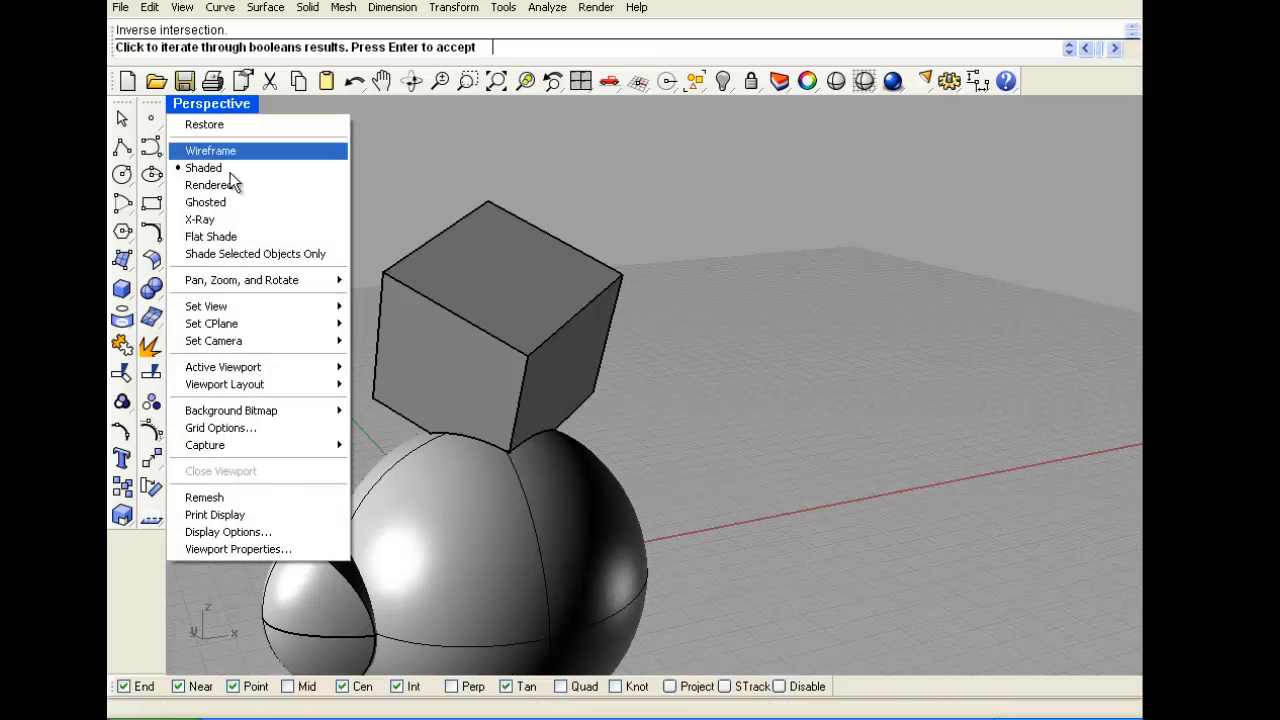
click(229, 184)
click(218, 106)
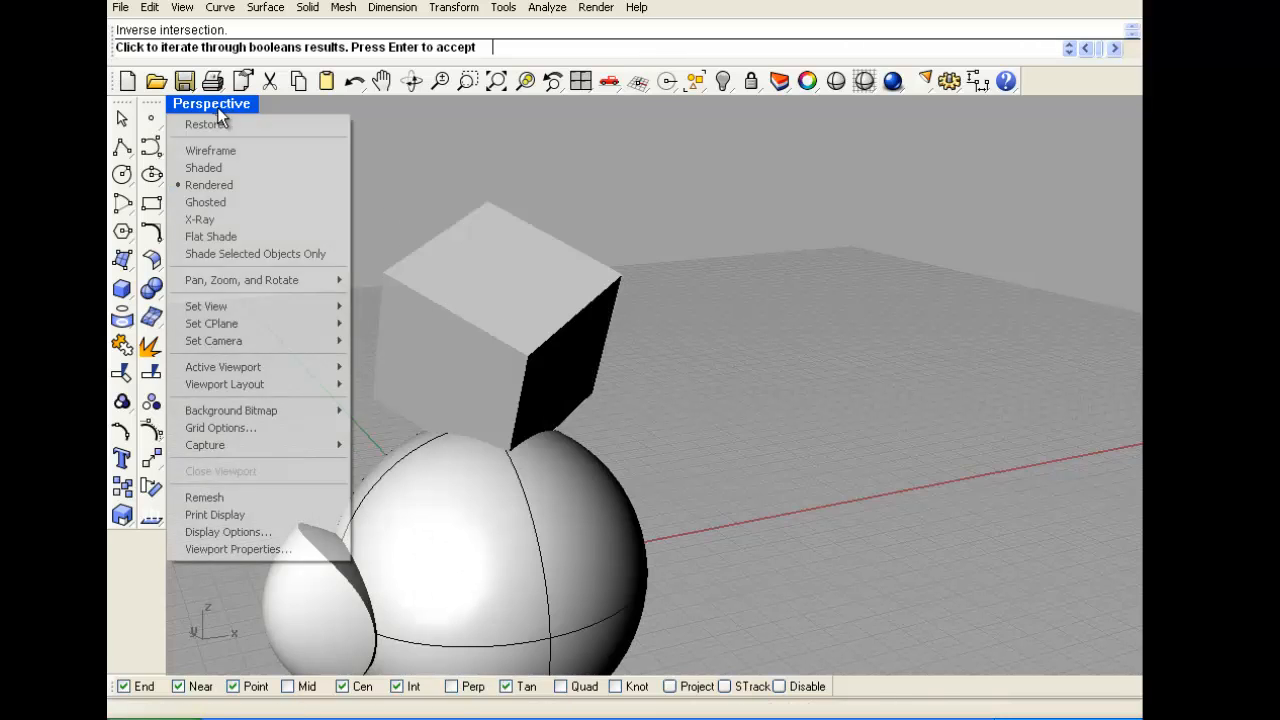
click(228, 202)
Cycle through the Boolean results of cube and sphere and accept the inverse intersection
click(713, 392)
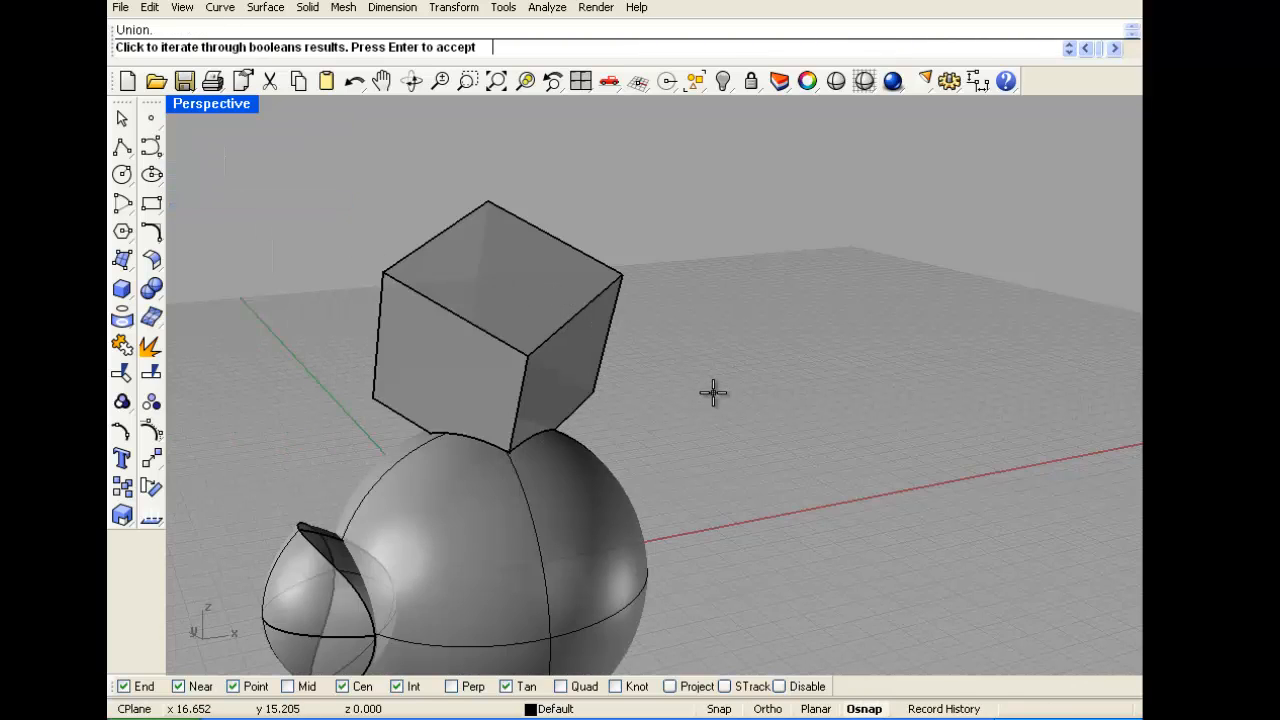
click(713, 392)
click(713, 392)
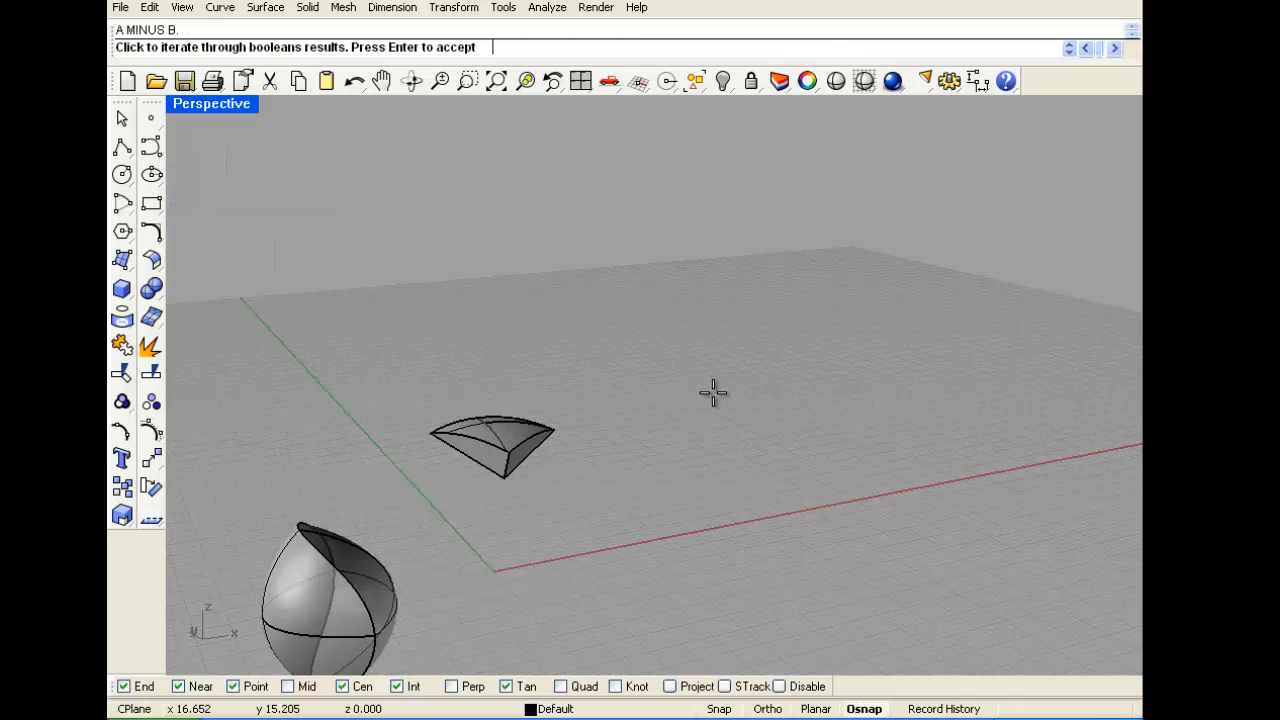
click(713, 392)
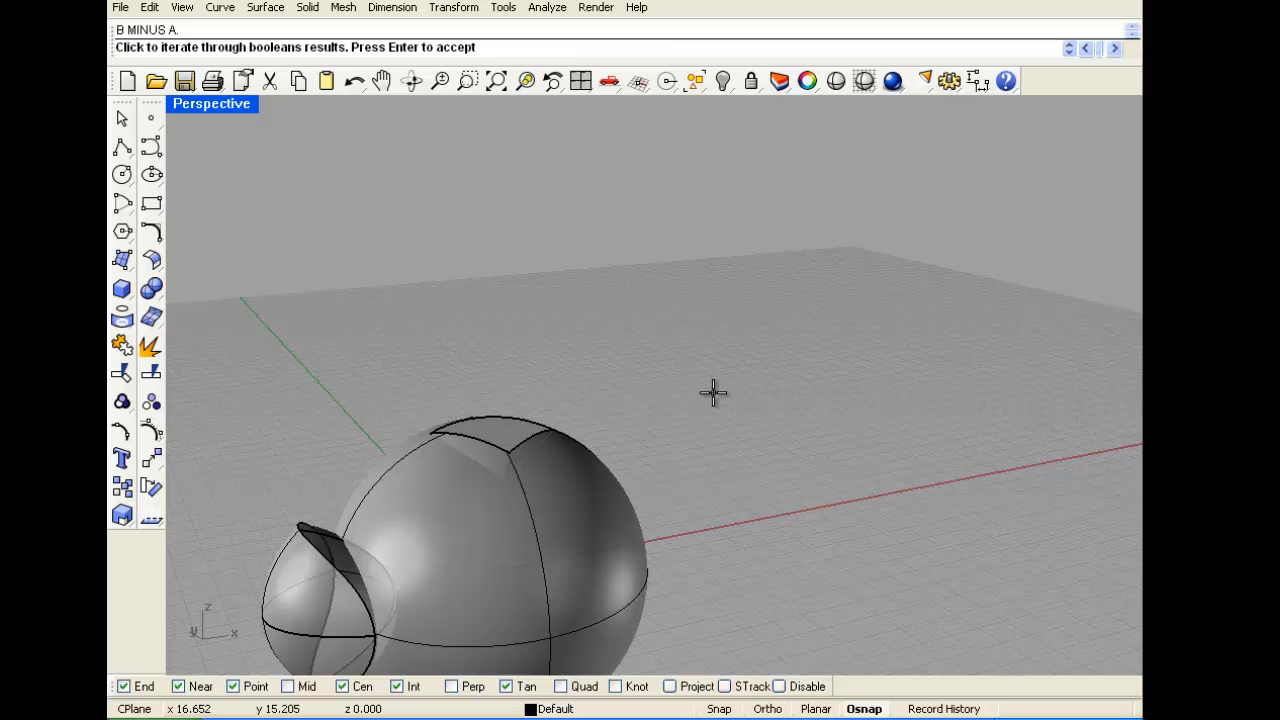
click(713, 392)
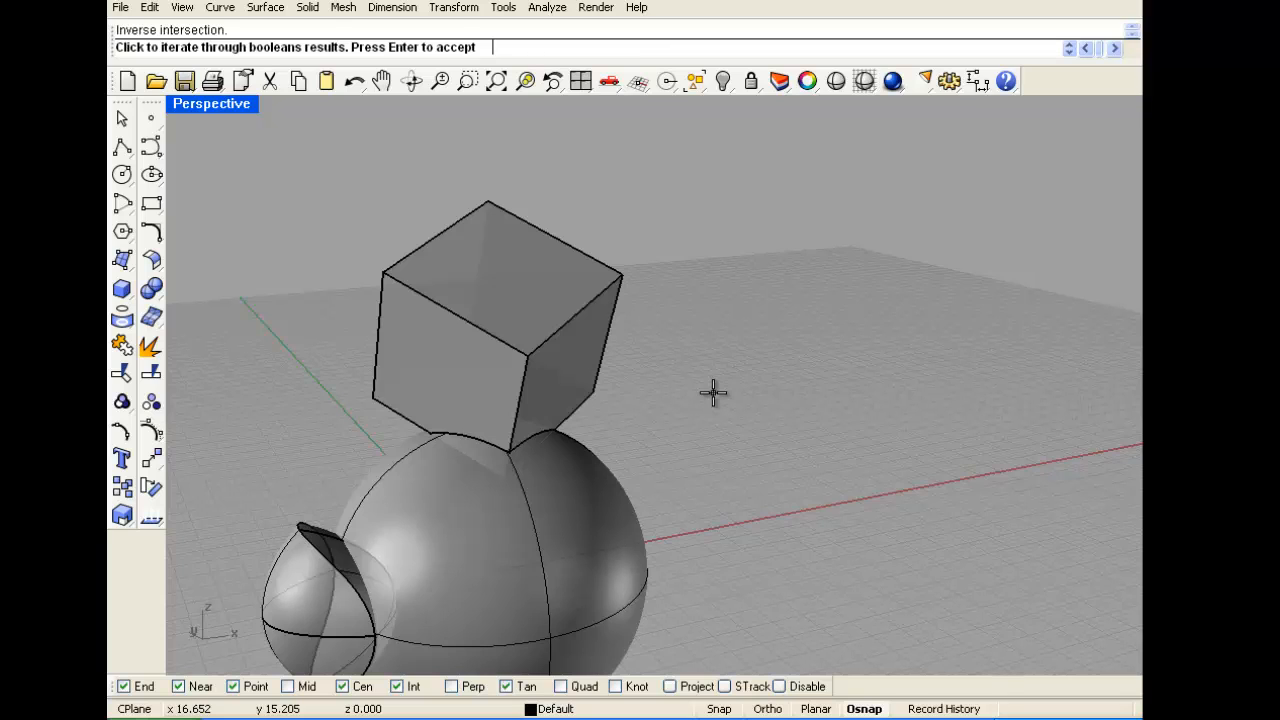
key(Return)
Move the trimmed cube sideways, away from the sphere, and deselect it
click(546, 362)
drag(526, 373, 642, 376)
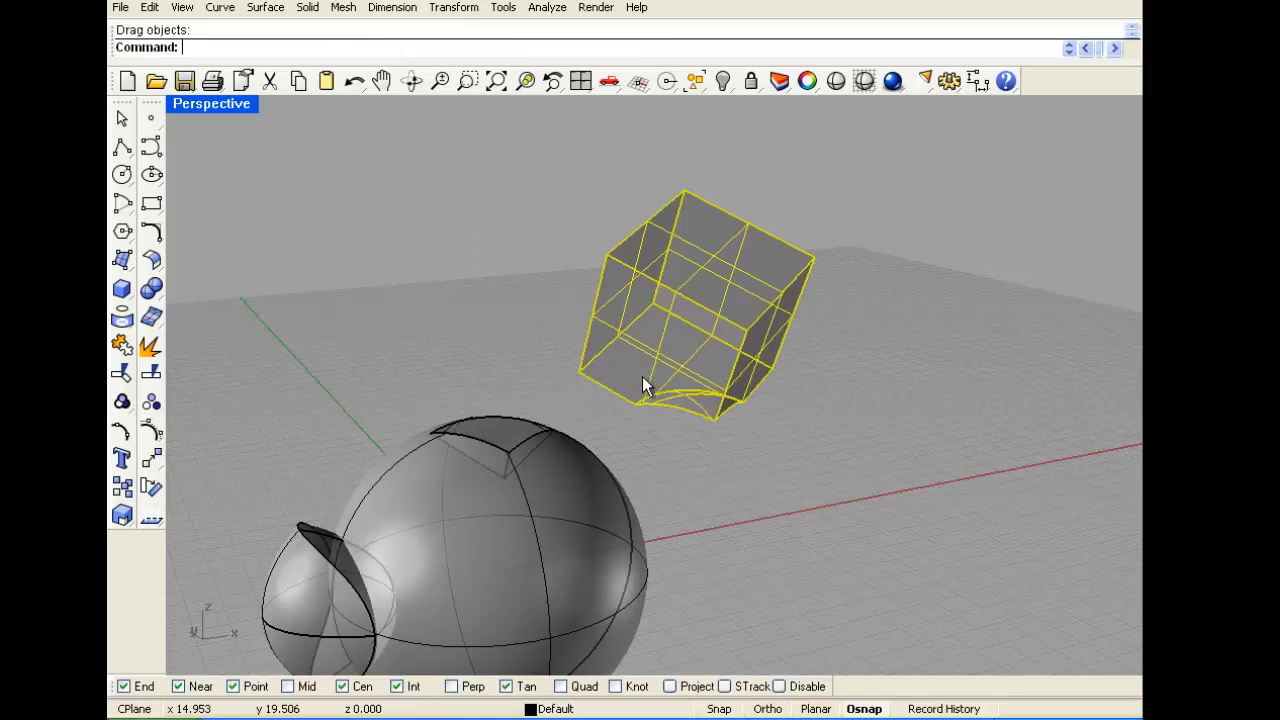
click(552, 400)
Examine the corner notch in the sphere and the curved cut in the cube from several angles
right_drag(508, 442, 508, 374)
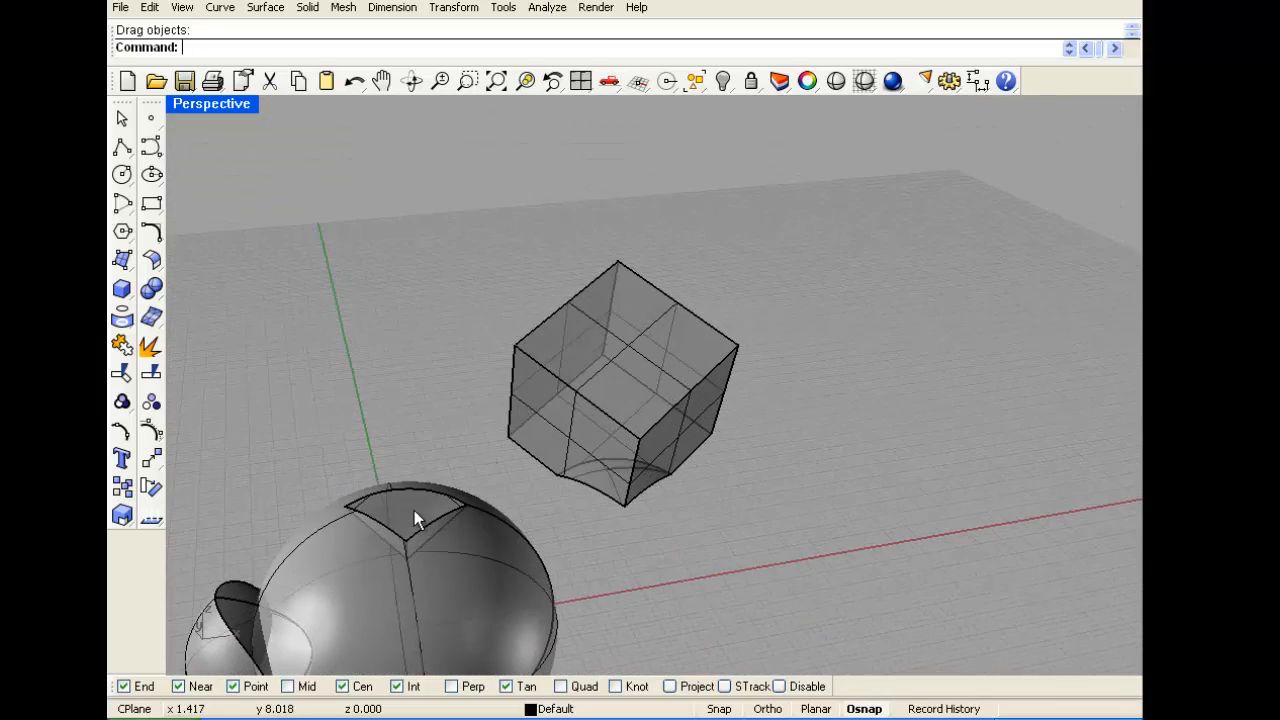
click(414, 510)
right_drag(414, 510, 459, 402)
click(592, 353)
scroll(592, 353, up, 6)
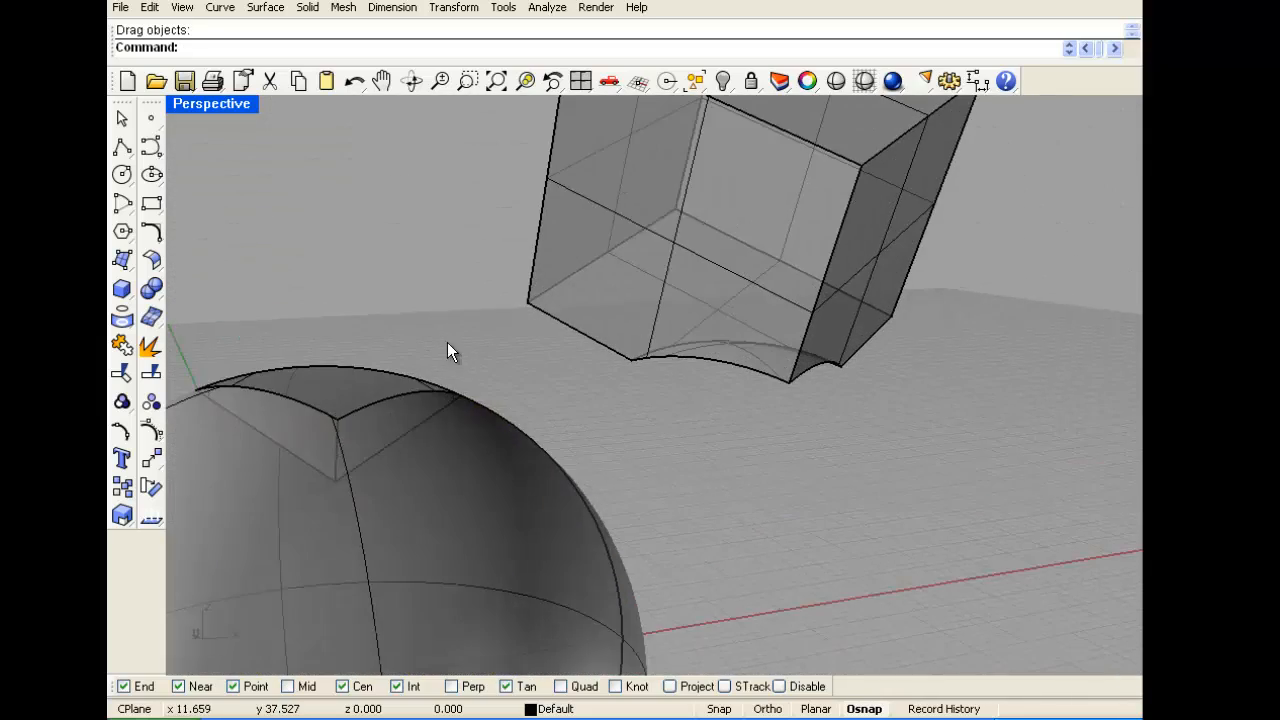
right_drag(447, 342, 486, 355)
scroll(490, 337, down, 9)
scroll(524, 319, up, 4)
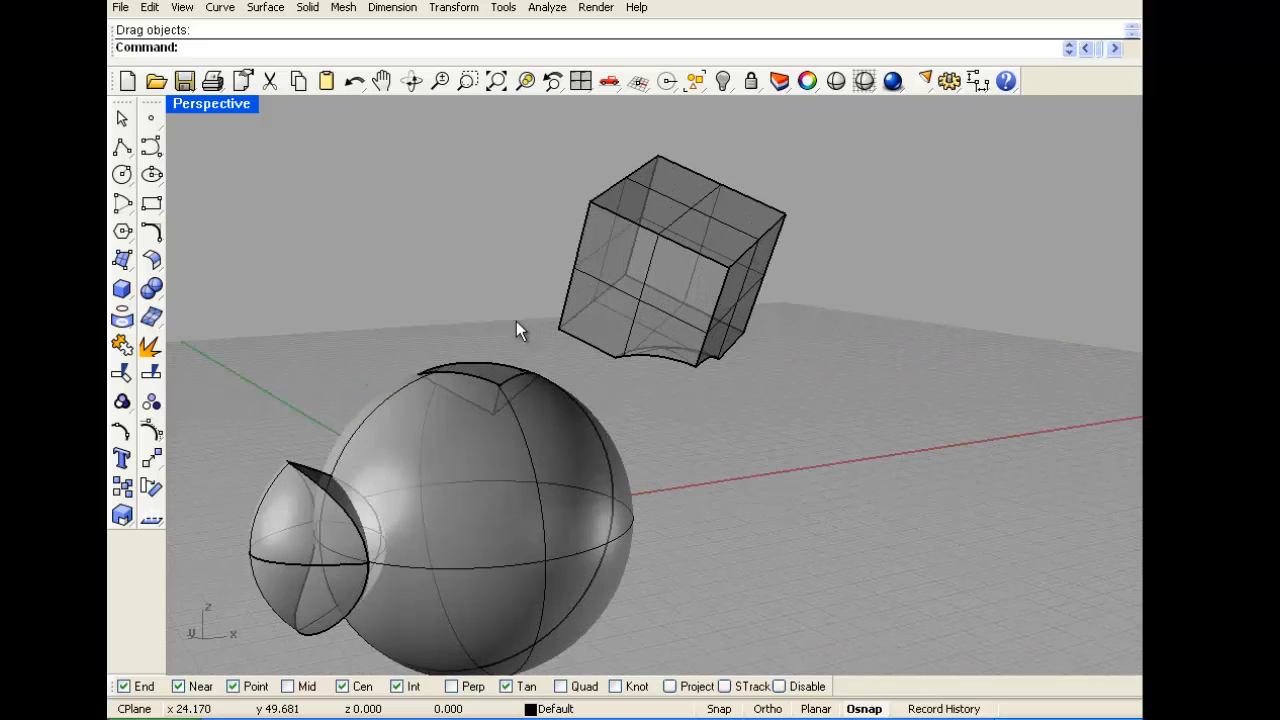
Delete the trimmed cube as well as the remaining sphere and ellipsoid piece, leaving the scene empty
click(646, 285)
key(Delete)
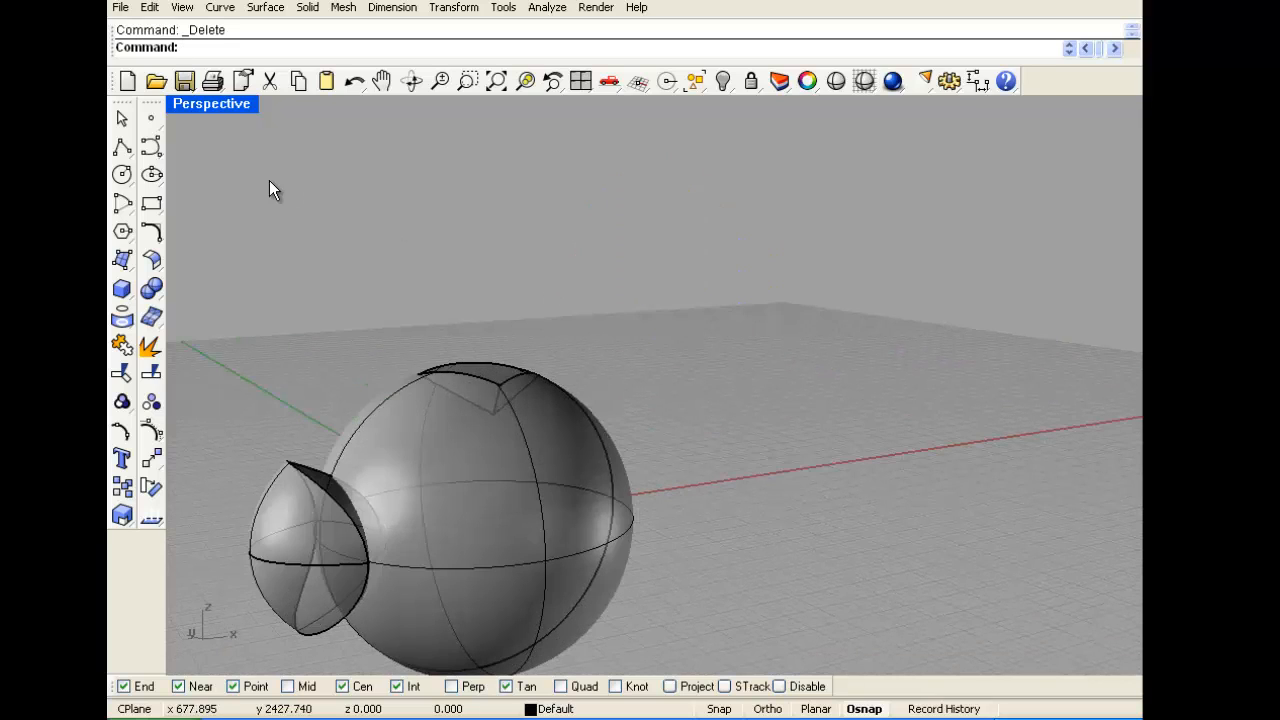
click(157, 287)
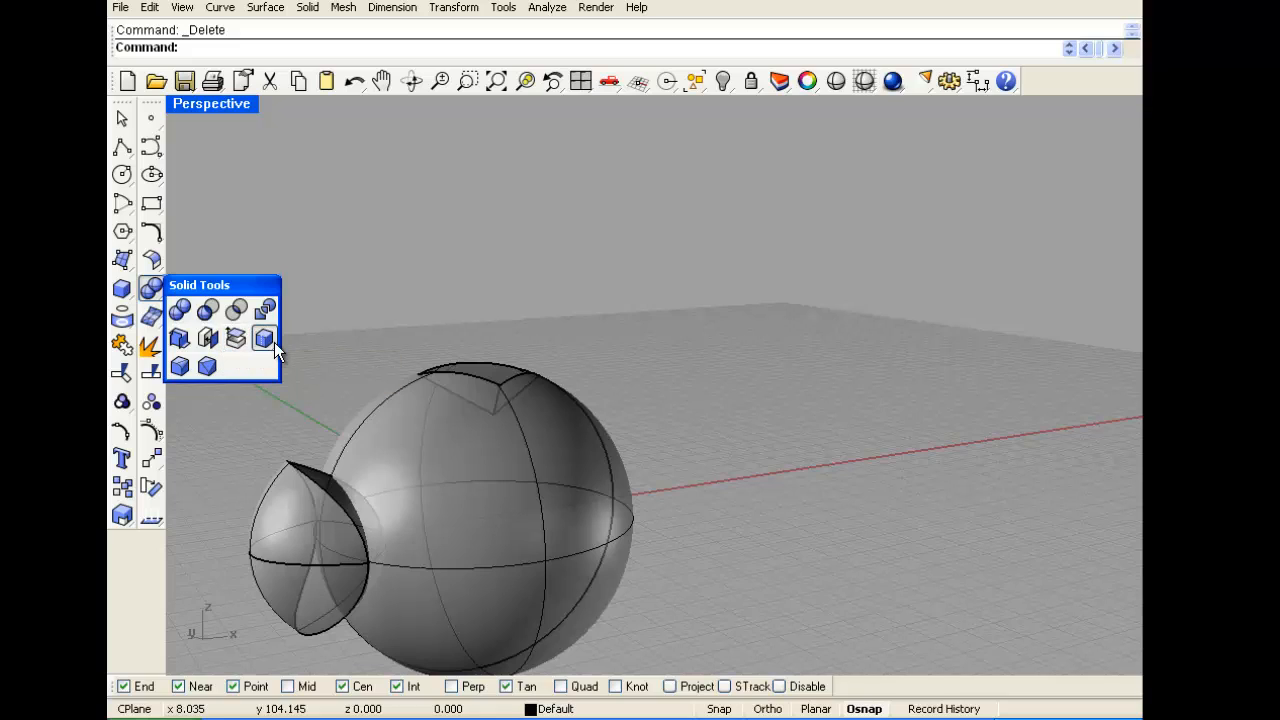
click(452, 260)
scroll(520, 275, down, 3)
right_drag(520, 275, 391, 372)
scroll(387, 420, up, 3)
drag(732, 236, 439, 514)
key(Delete)
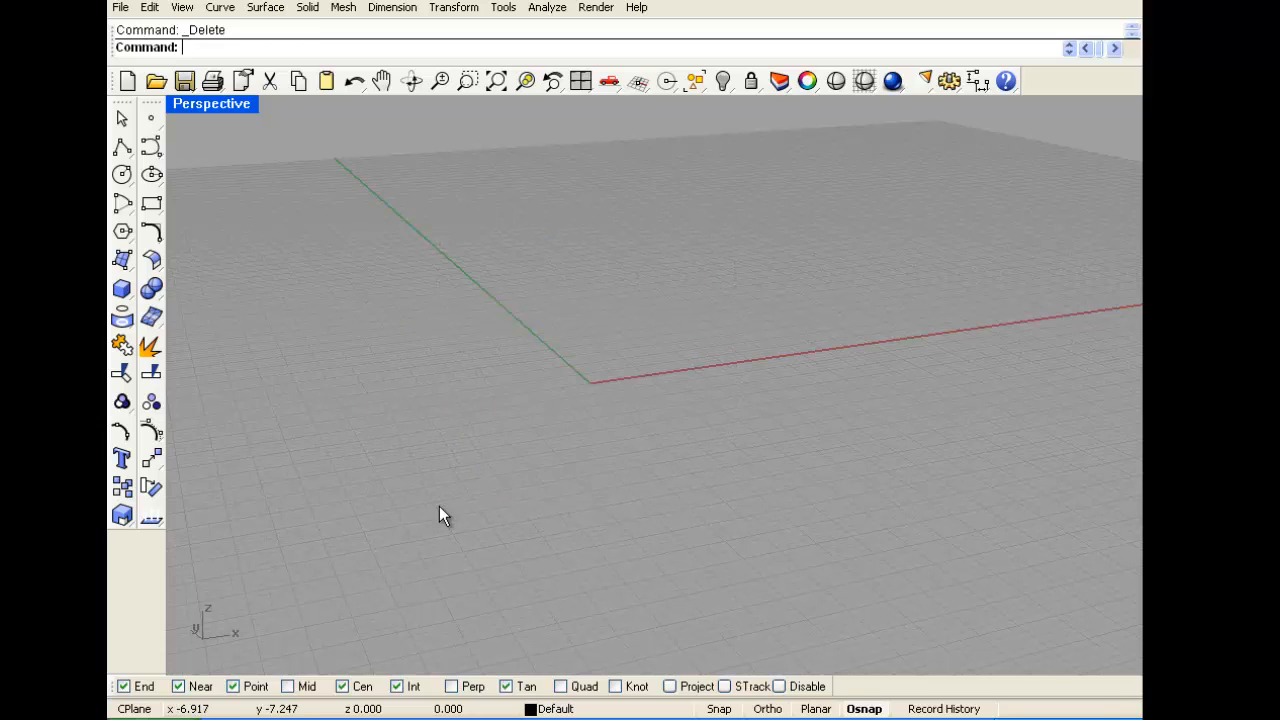
Create a vertical cylinder with its base centred on the origin and a radius of about 4.96 units
click(126, 291)
click(151, 339)
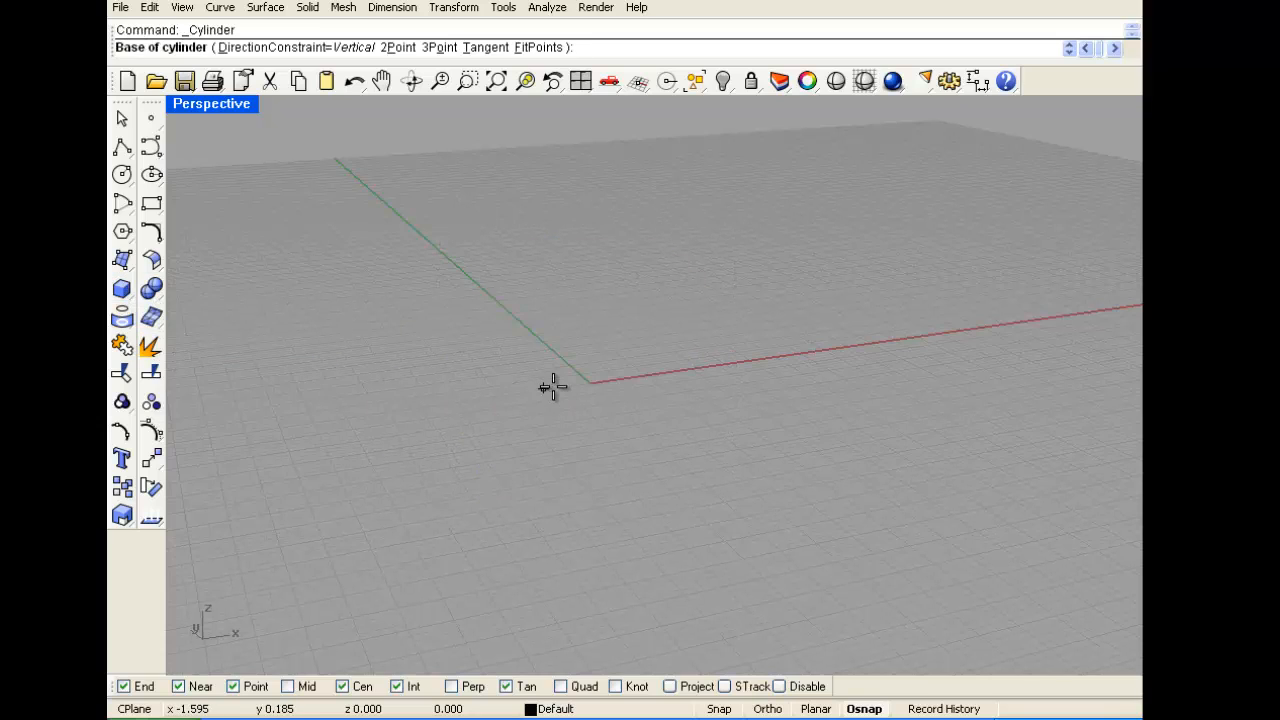
click(591, 381)
click(474, 437)
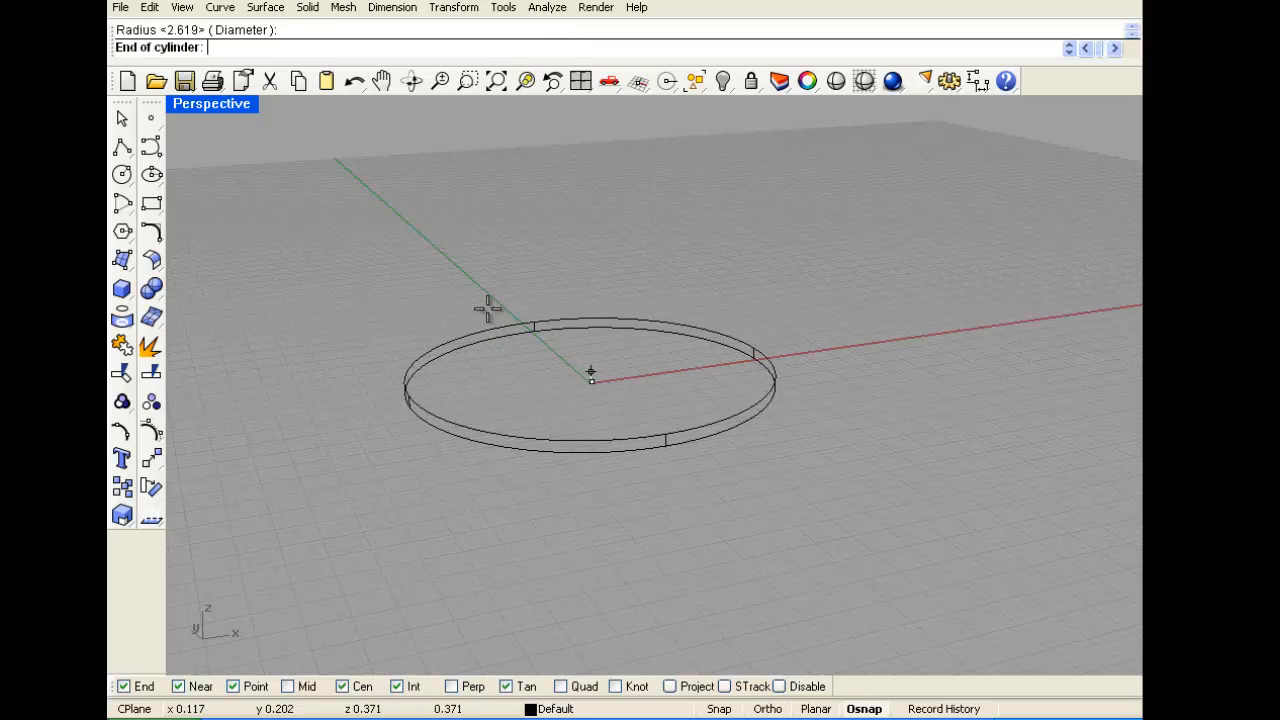
click(466, 166)
scroll(545, 212, down, 3)
scroll(545, 212, up, 3)
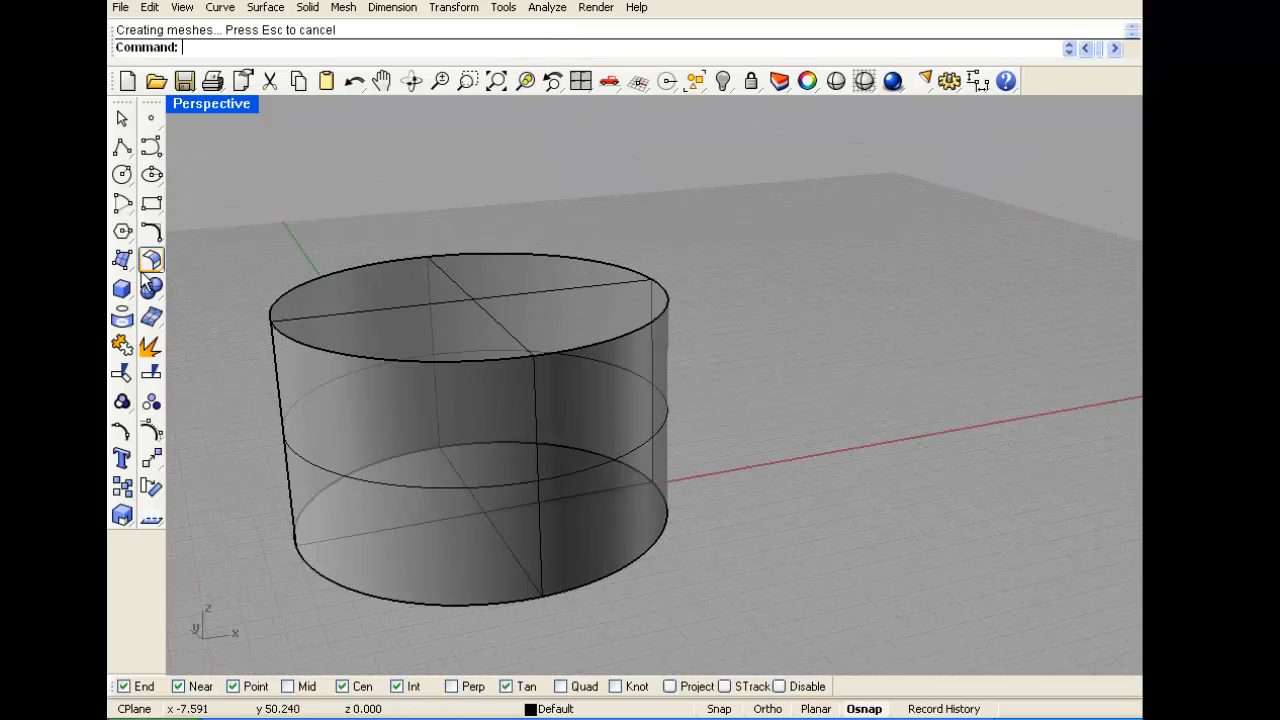
Create a sphere behind the cylinder, with about the same radius as the cylinder
click(121, 289)
click(178, 310)
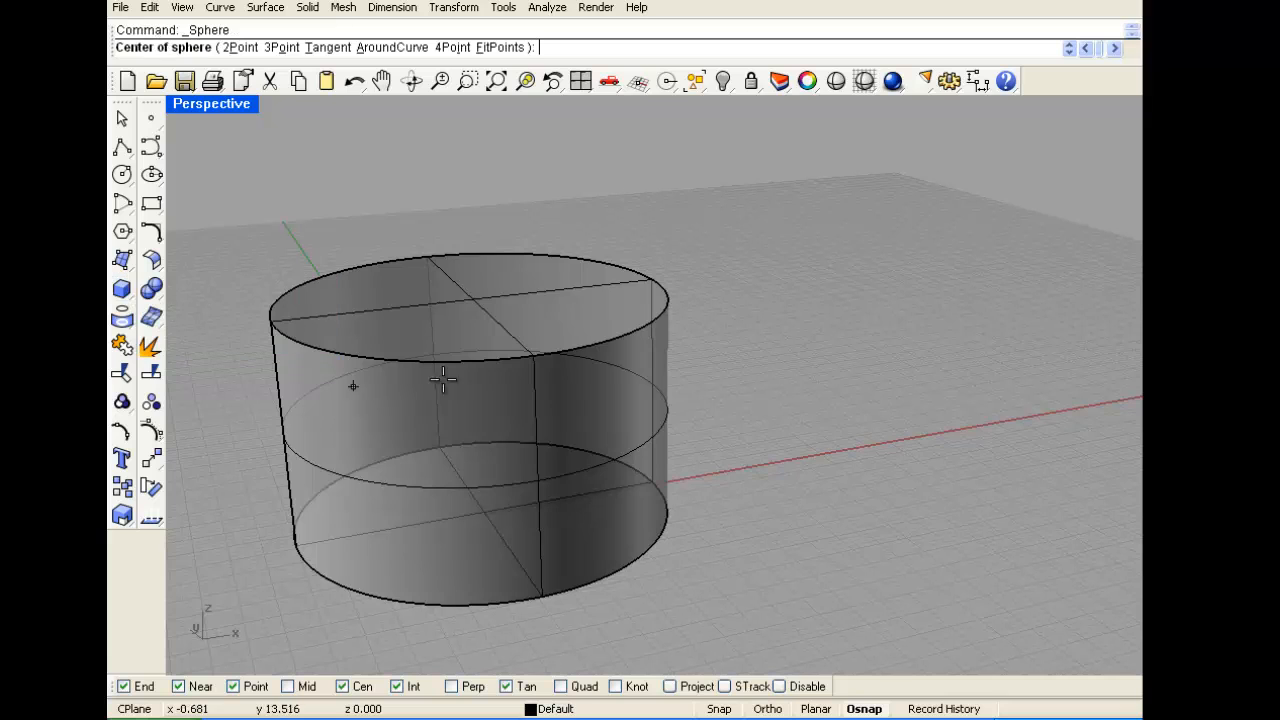
click(471, 296)
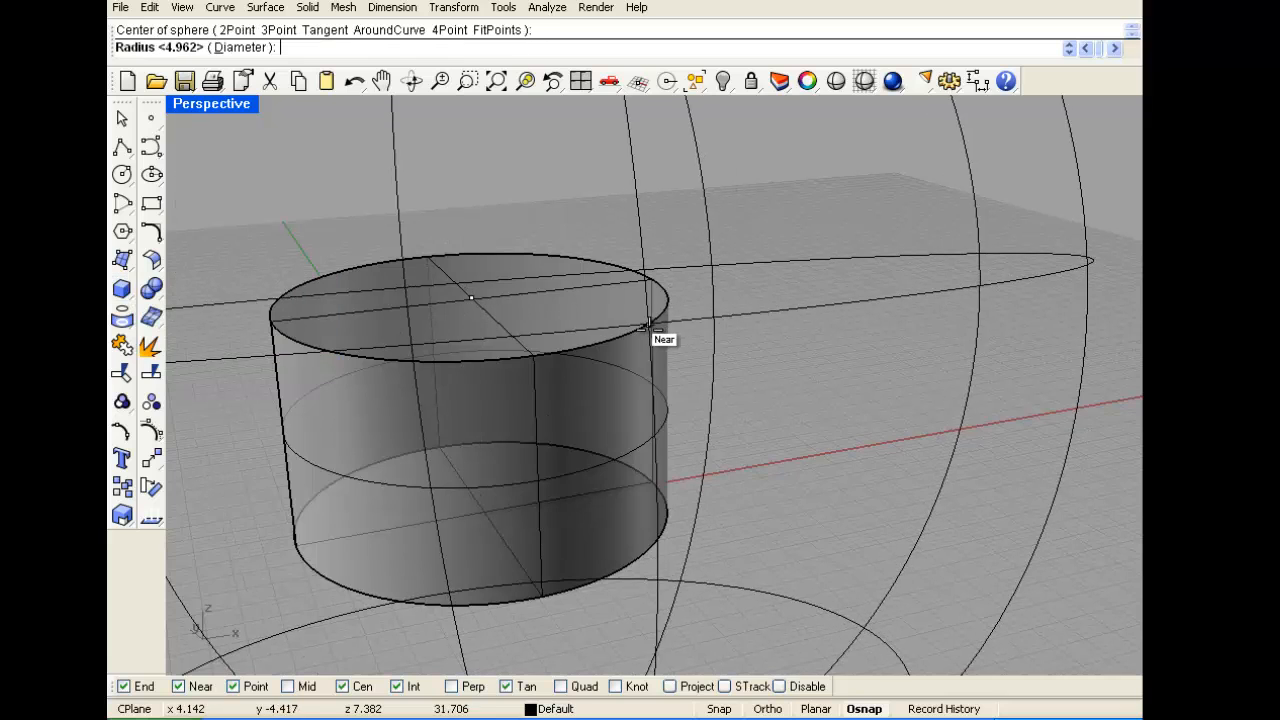
click(508, 330)
right_drag(526, 349, 325, 217)
Show all four viewports and move the sphere until it is centred above the cylinder, slightly overlapping its top
double_click(215, 104)
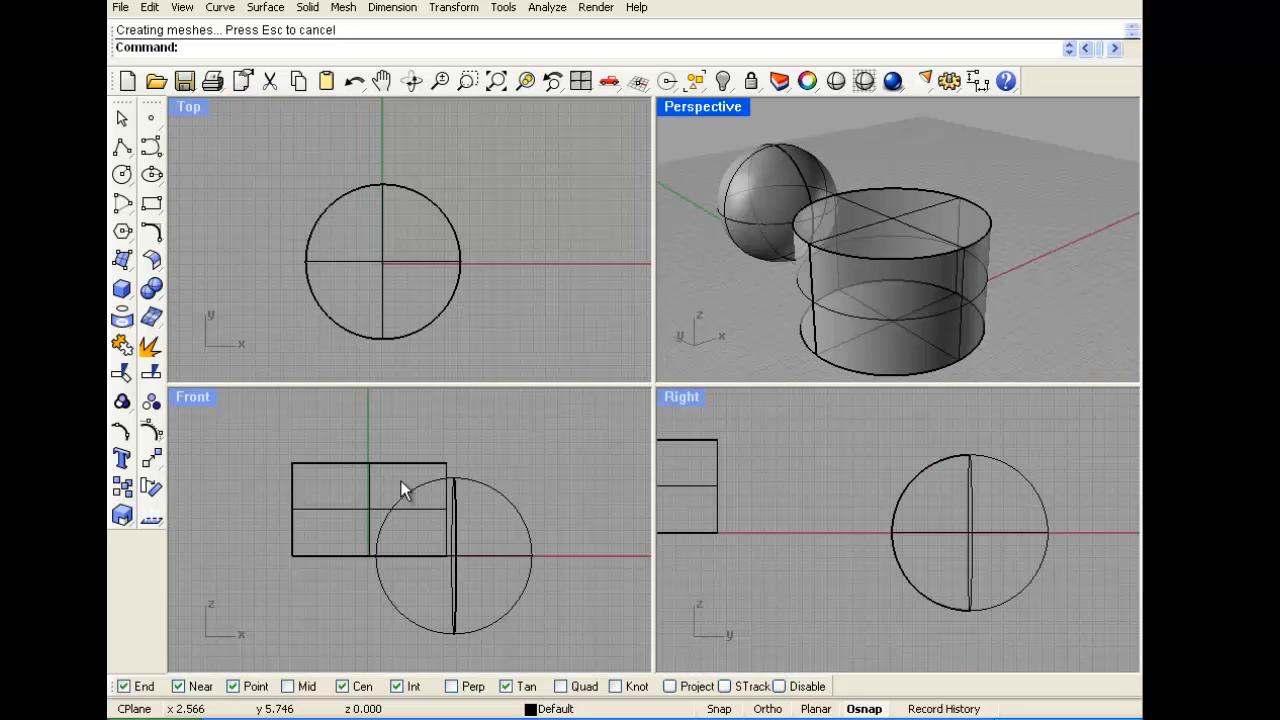
click(458, 545)
drag(451, 584, 408, 501)
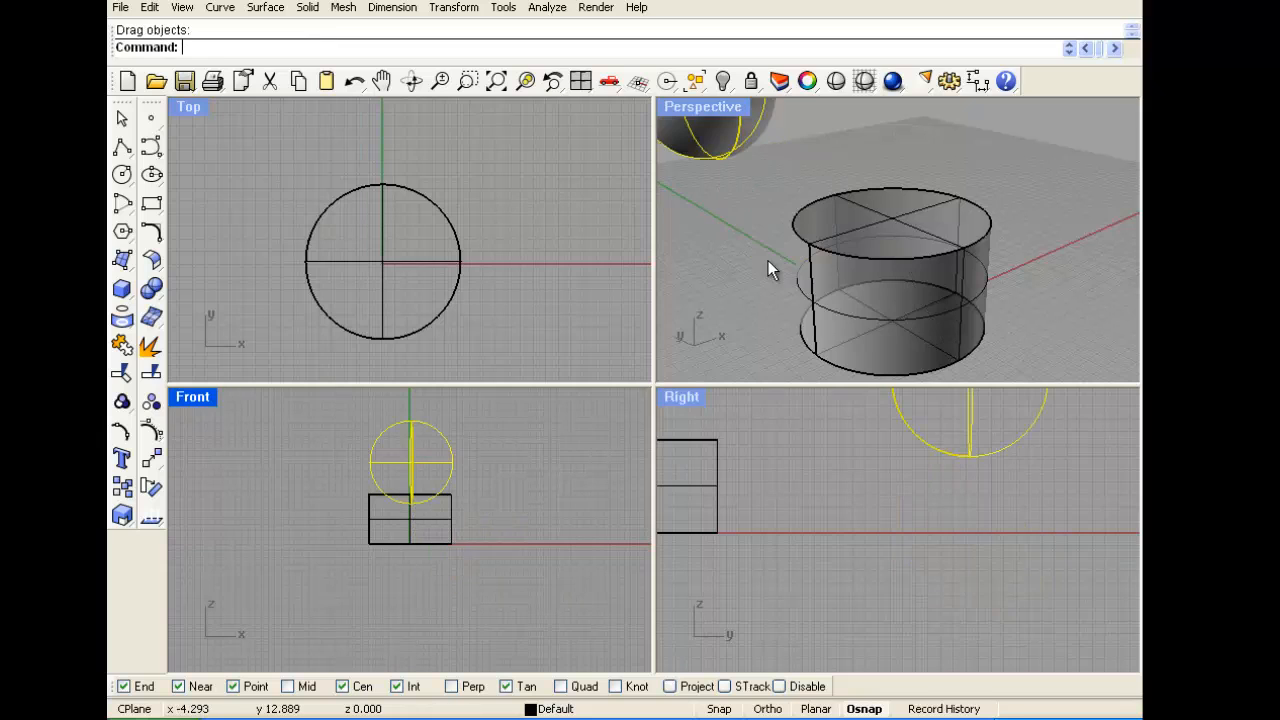
scroll(815, 471, down, 3)
click(850, 447)
drag(882, 430, 734, 436)
Delete the cylinder beneath the sphere
right_drag(752, 286, 838, 249)
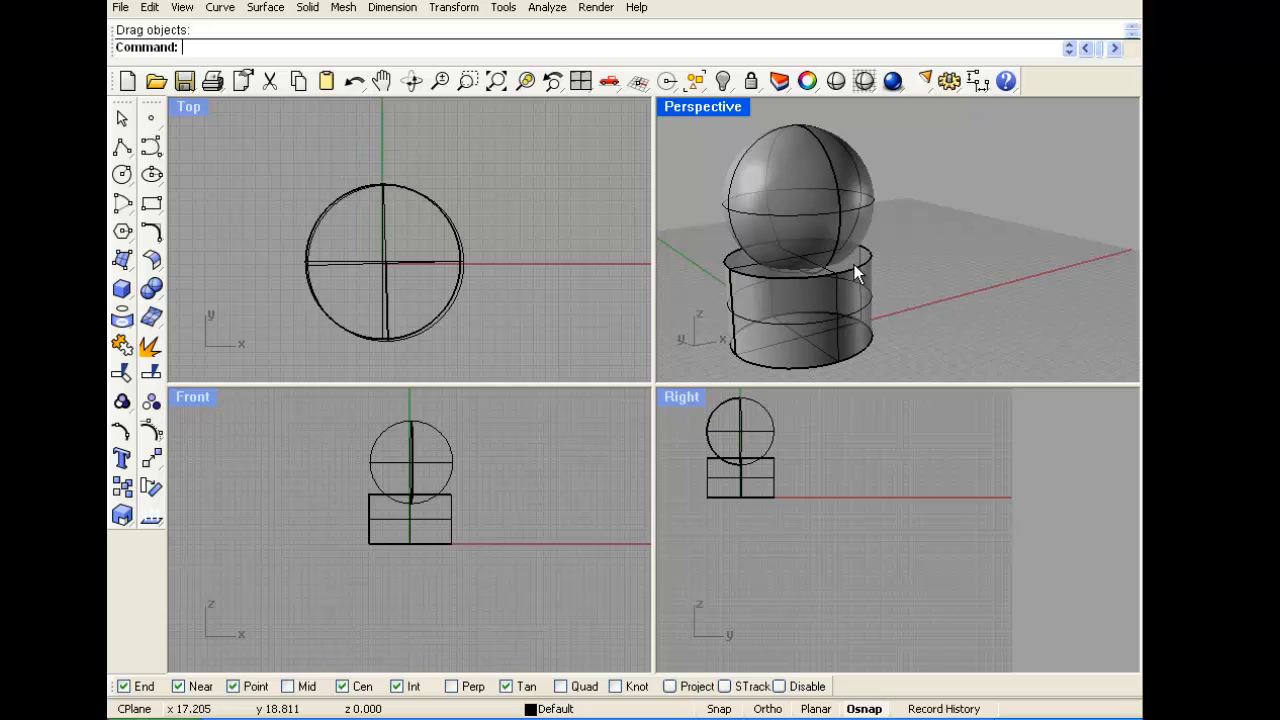
click(810, 322)
key(Delete)
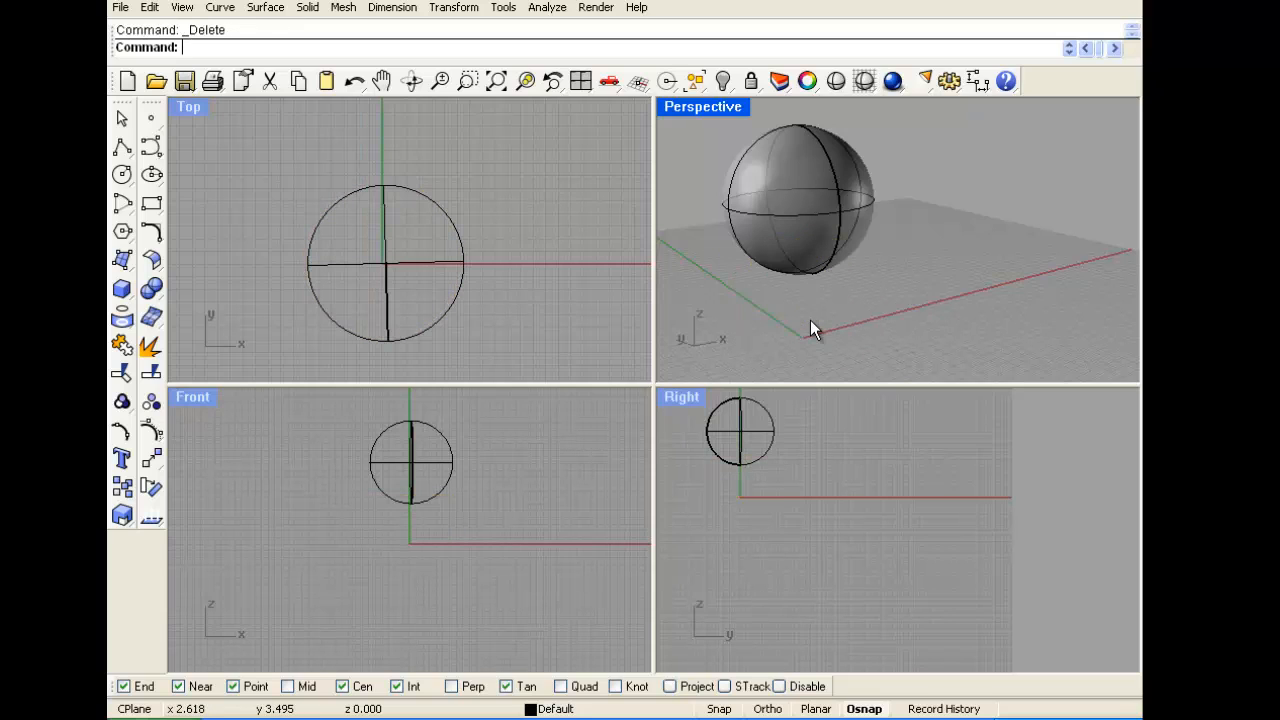
Create a capped paraboloid with its focus at the sphere's top, opening downward to form a flared body beneath it
click(122, 290)
click(236, 311)
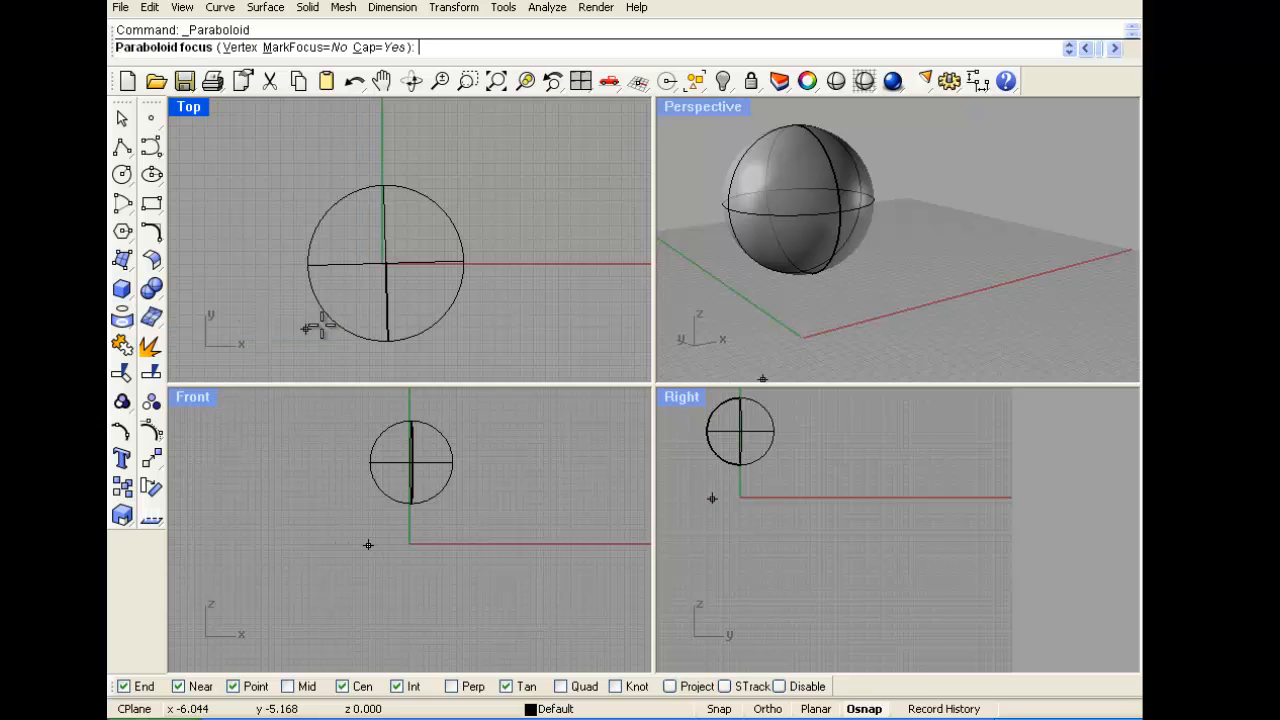
click(386, 265)
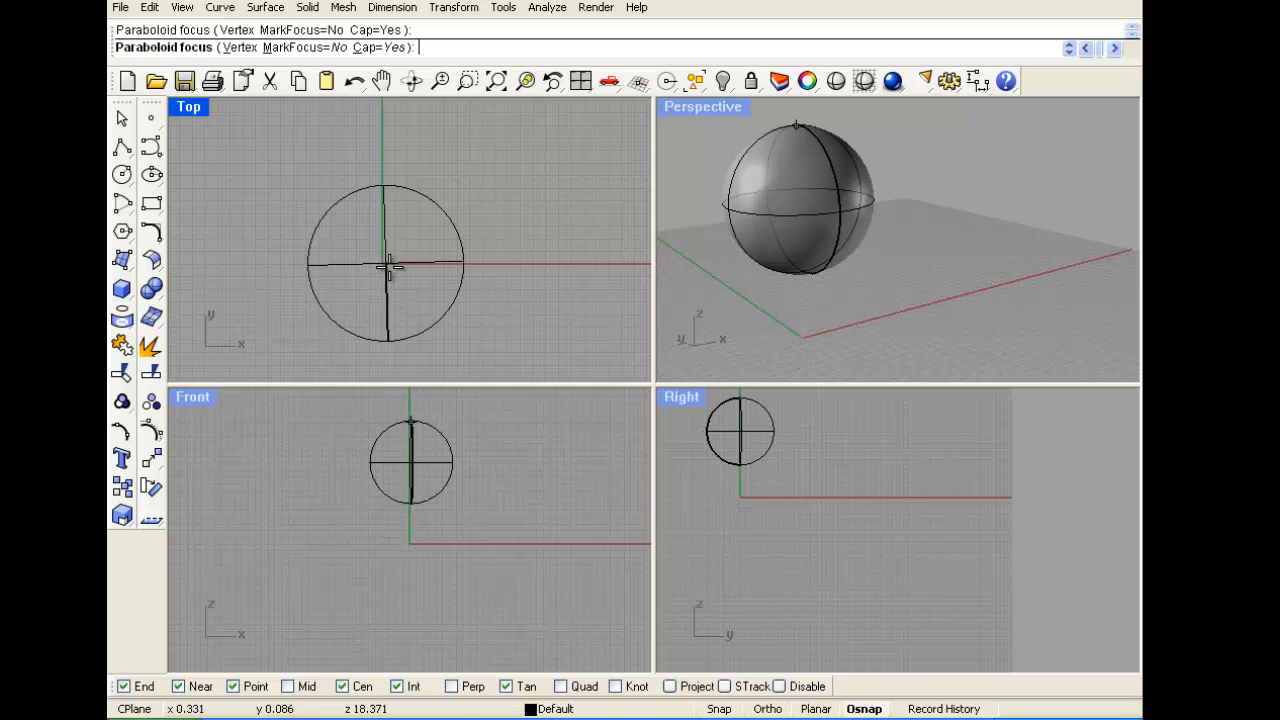
click(413, 655)
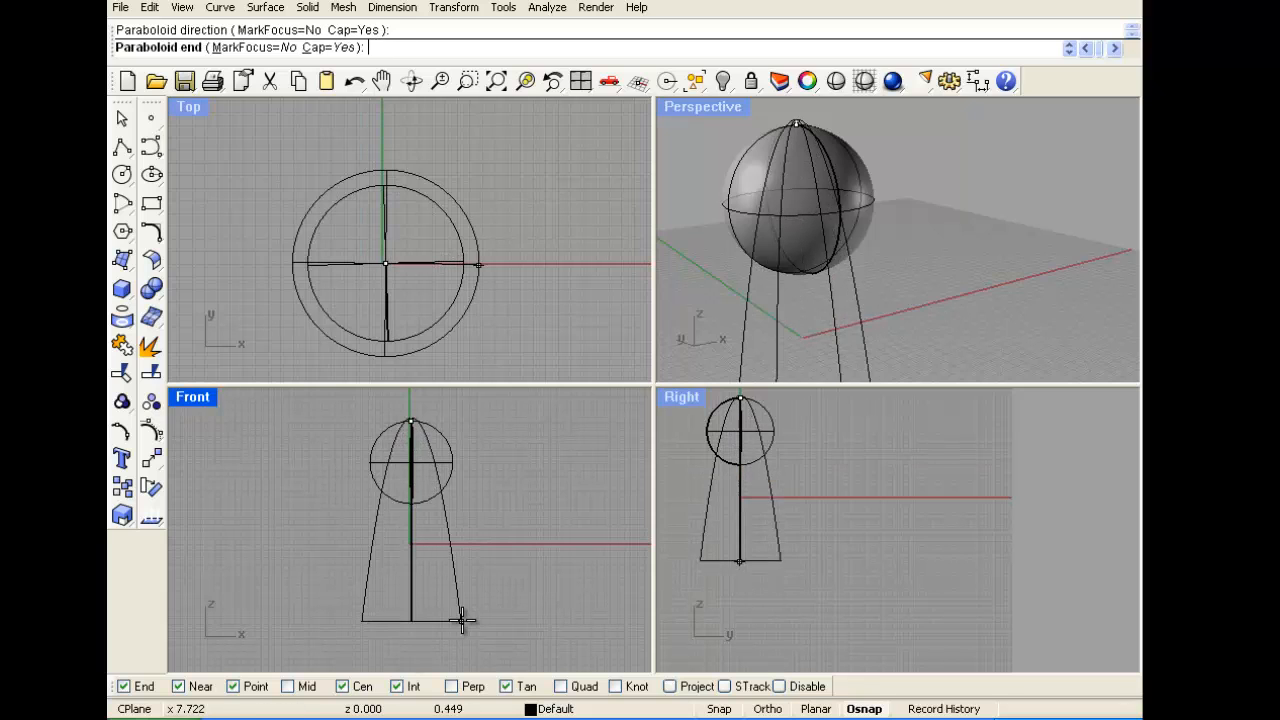
click(475, 596)
Delete all objects, the sphere and the paraboloid, to clear the scene
key(ctrl+a)
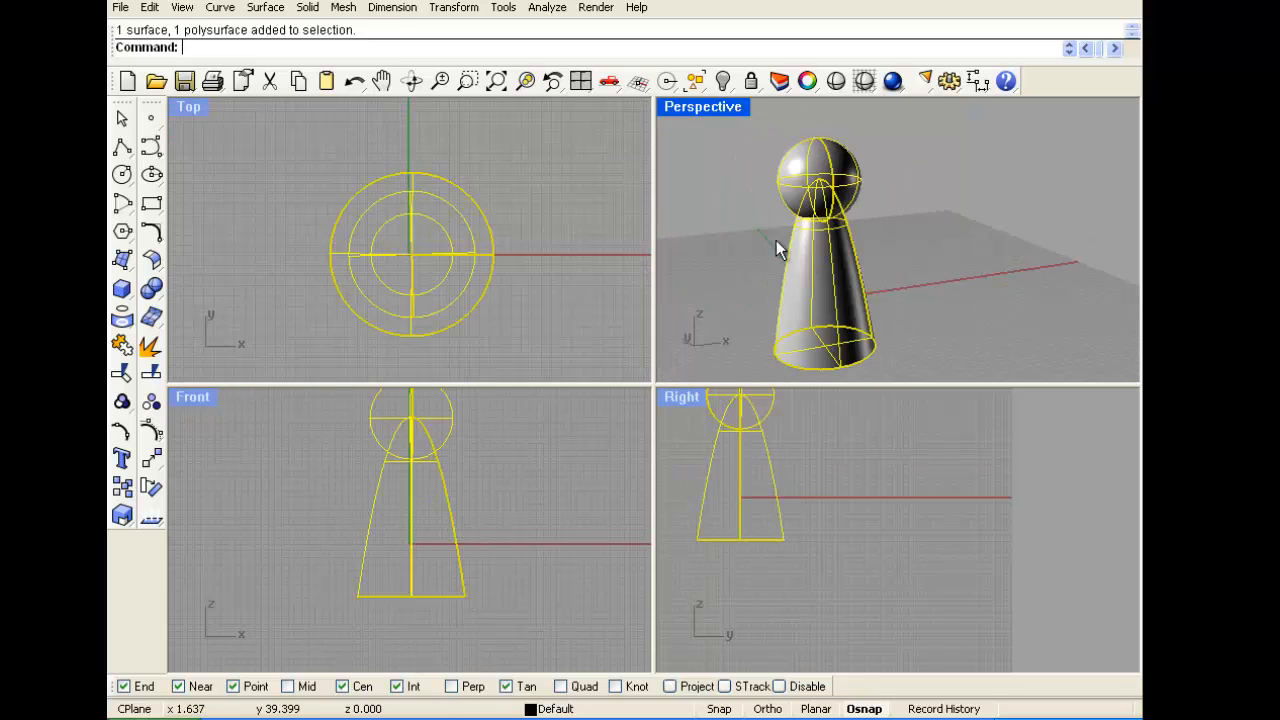
key(Delete)
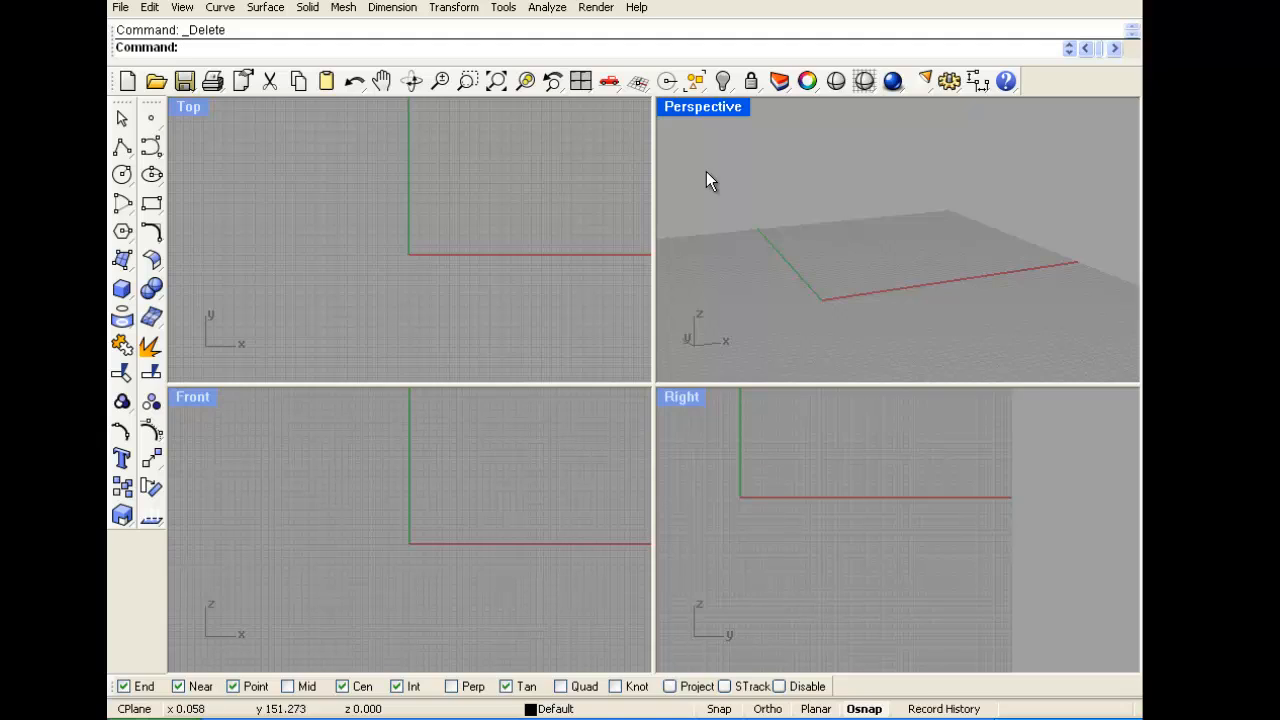
Recentre the Top and Front views around the origin and maximize the Front viewport
click(382, 250)
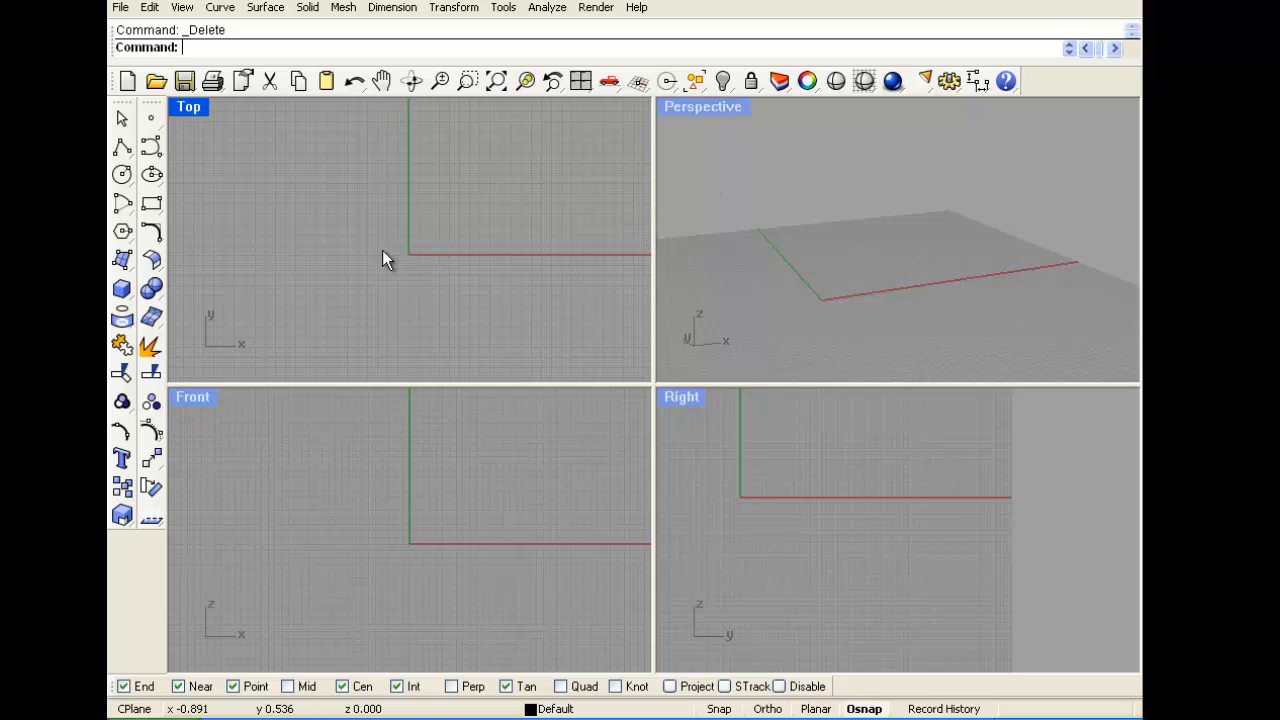
scroll(354, 245, down, 1)
click(205, 490)
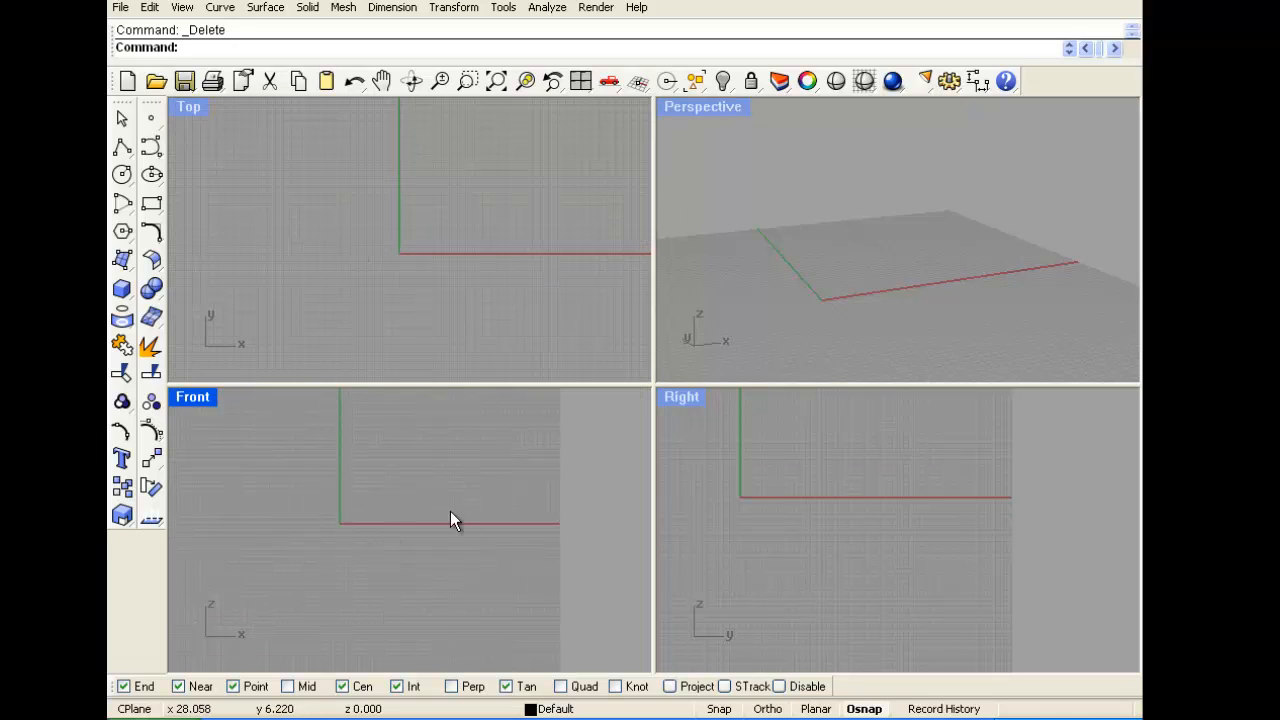
scroll(460, 505, down, 1)
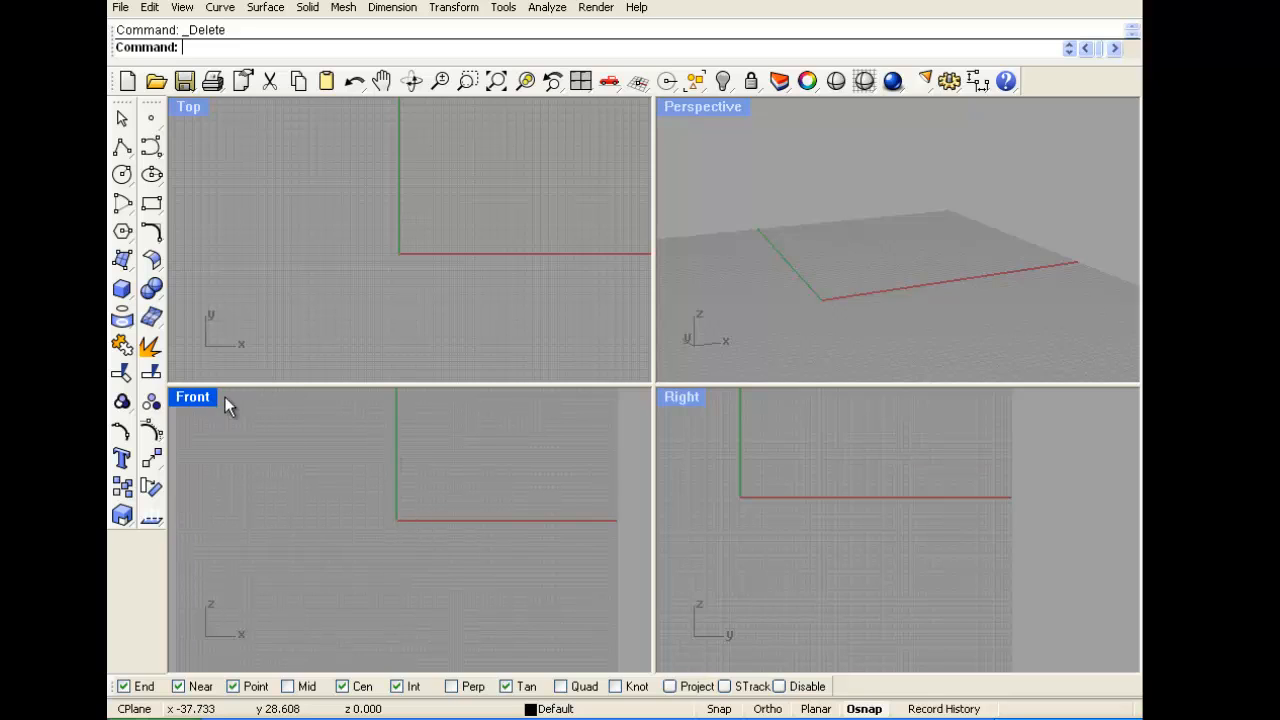
double_click(193, 397)
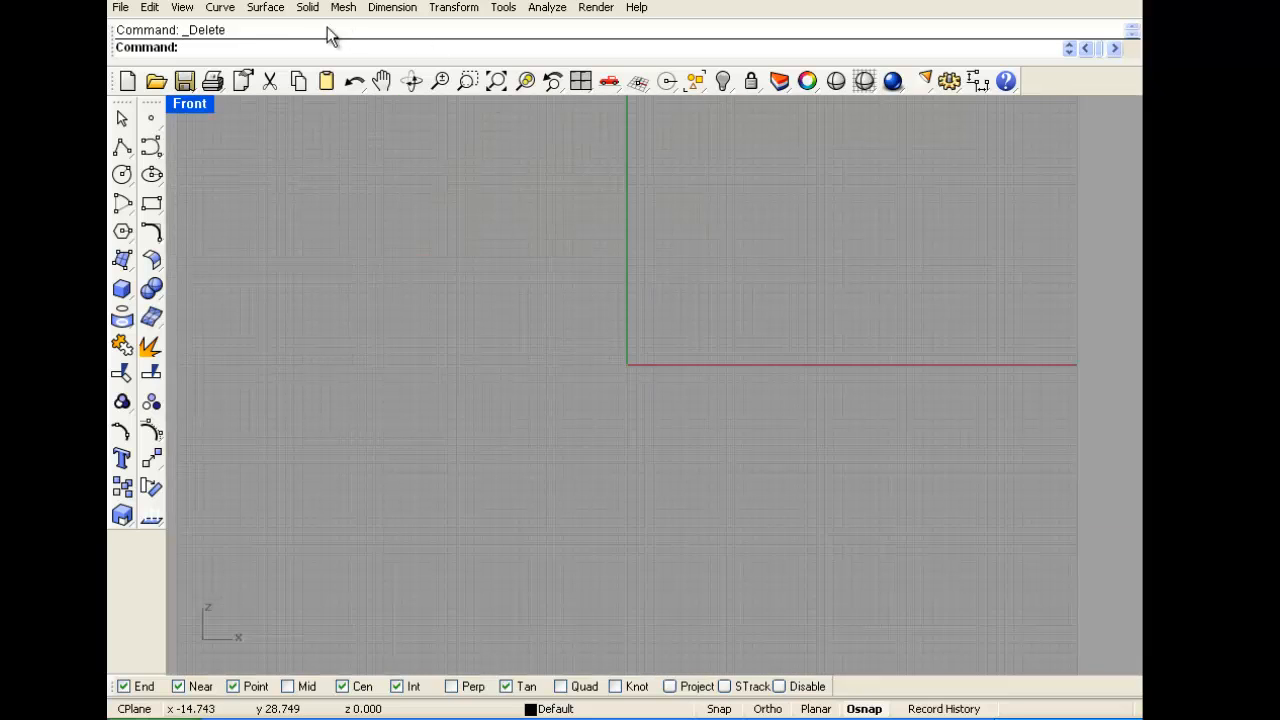
Try to place the "dunny side" image from the Rhino Items folder as a background bitmap in the Front view
click(152, 8)
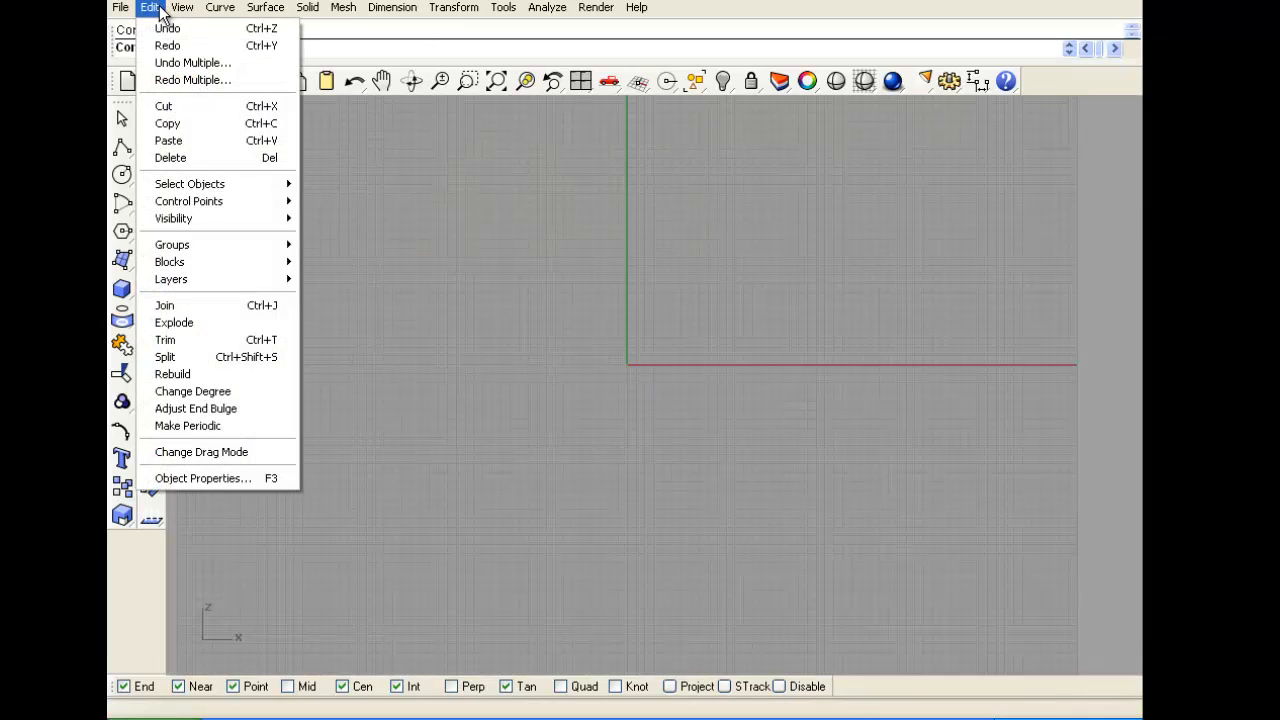
mouse_move(180, 10)
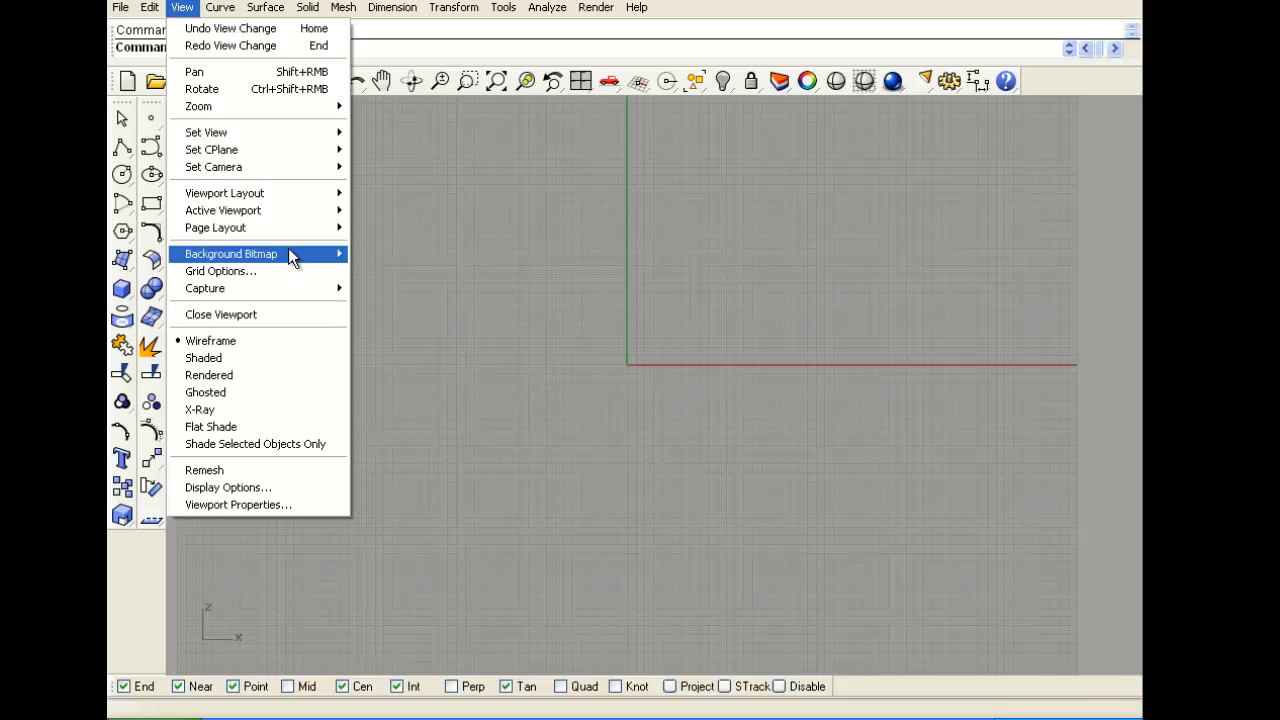
mouse_move(290, 255)
click(366, 255)
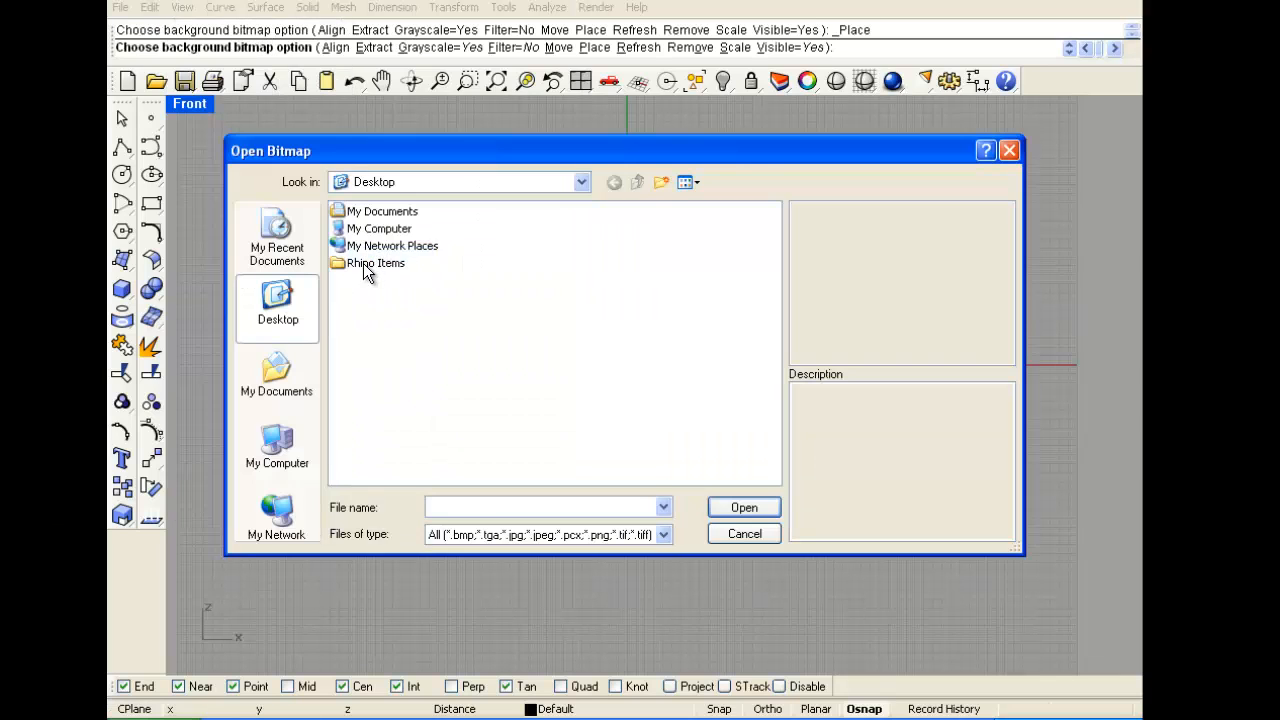
double_click(363, 263)
click(389, 281)
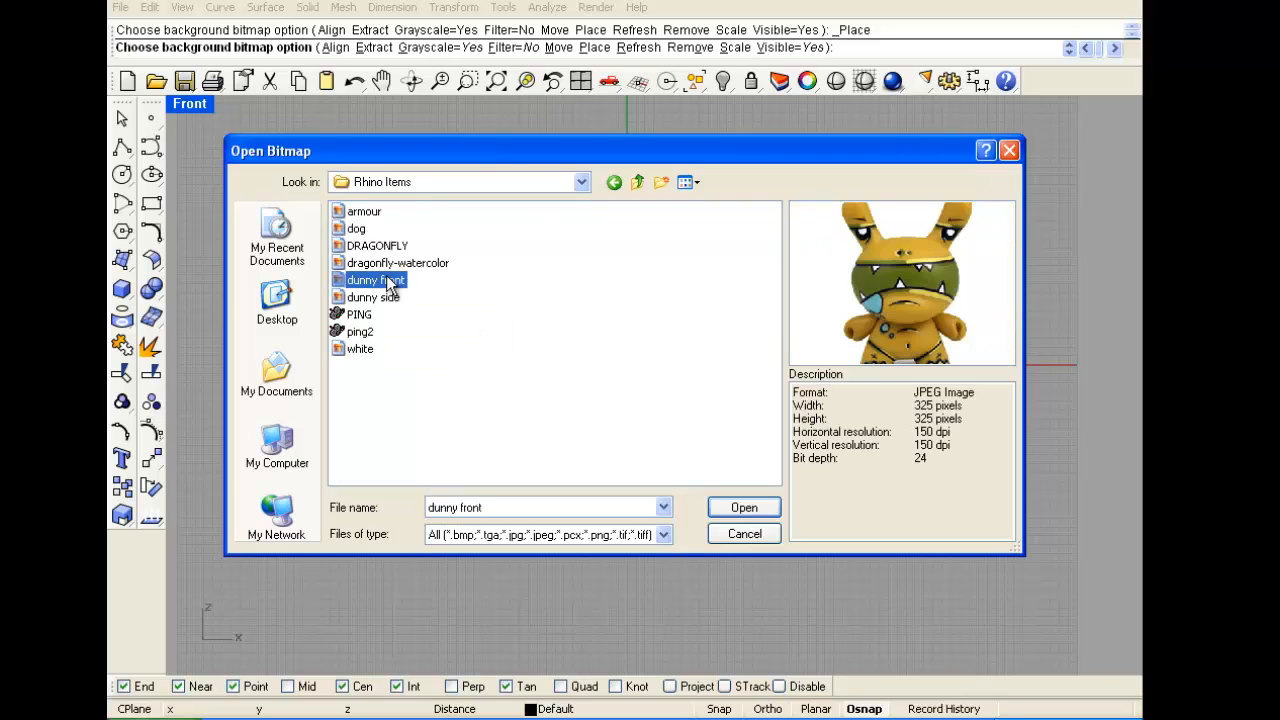
click(370, 298)
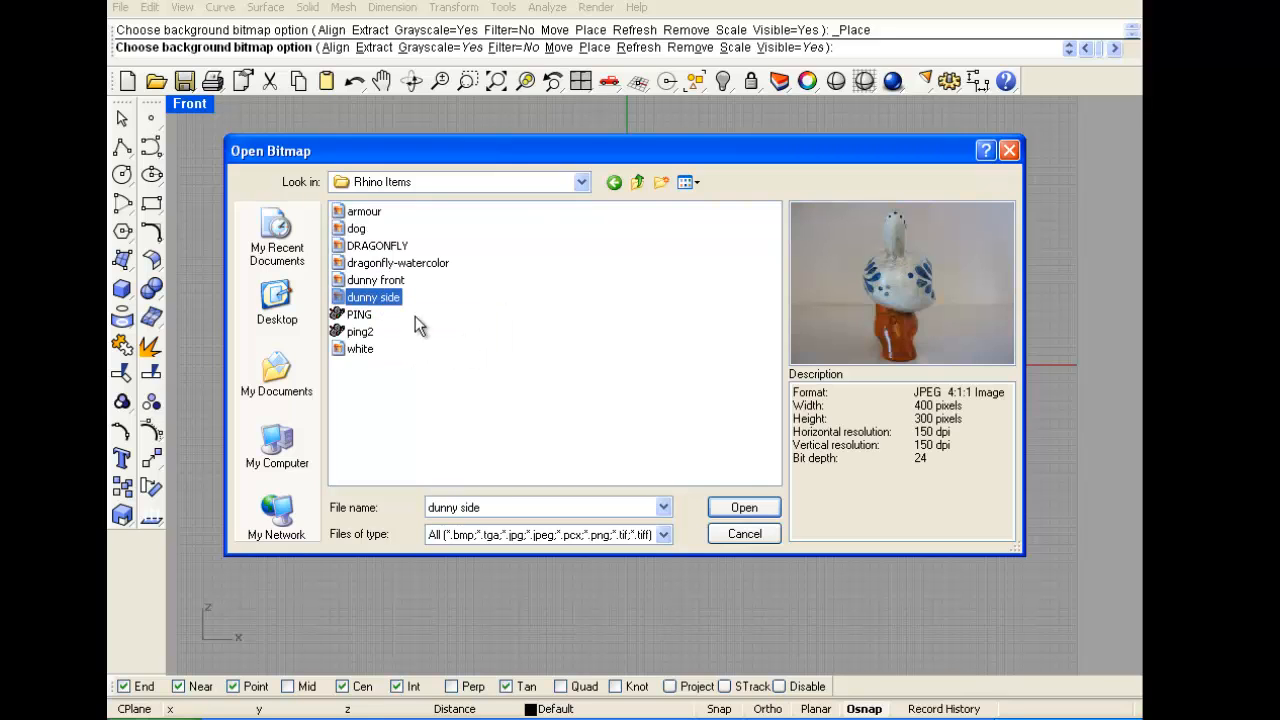
click(737, 512)
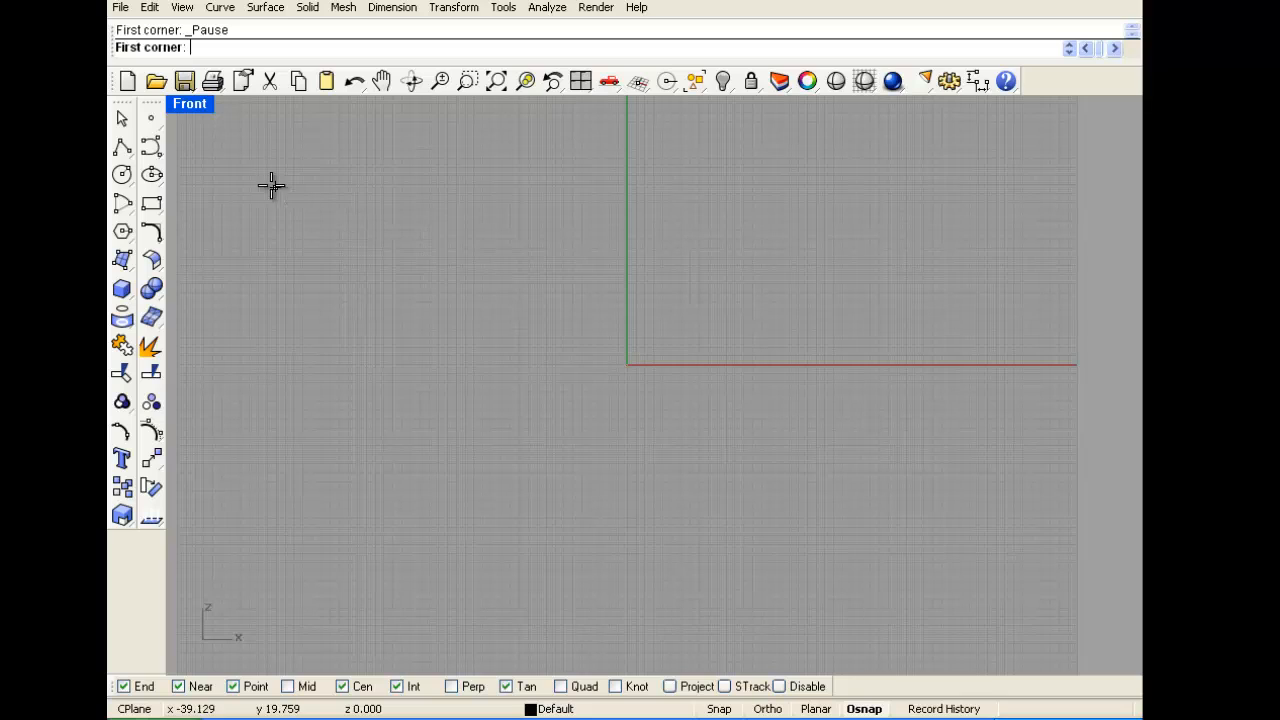
click(238, 191)
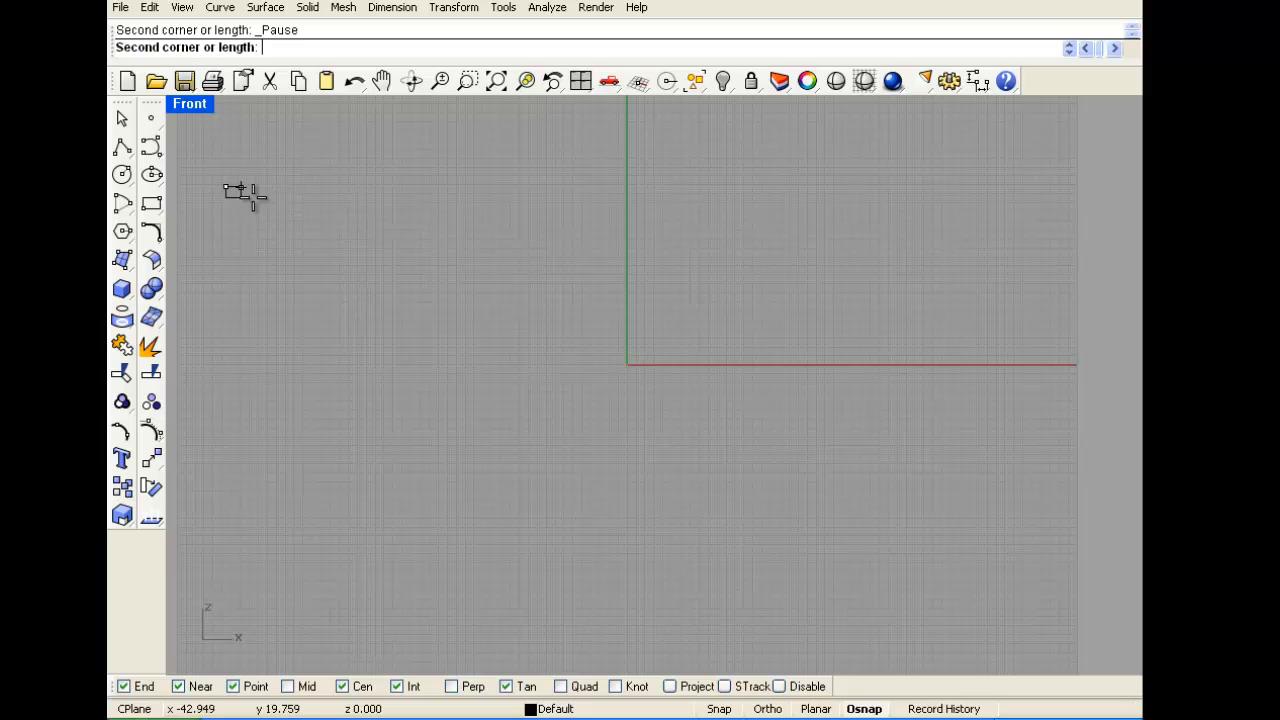
click(578, 472)
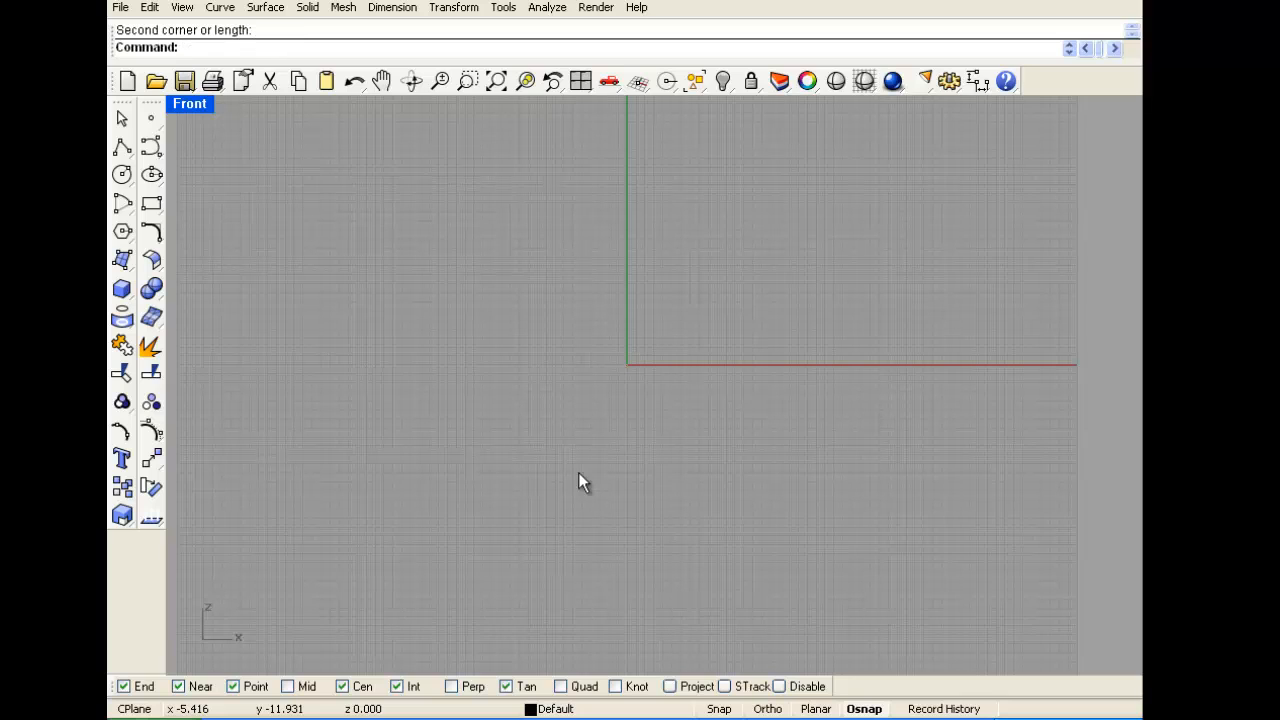
Place the "dunny front" image as the Front view's background bitmap, mostly on the negative X side and overlapping the vertical axis
right_click(526, 340)
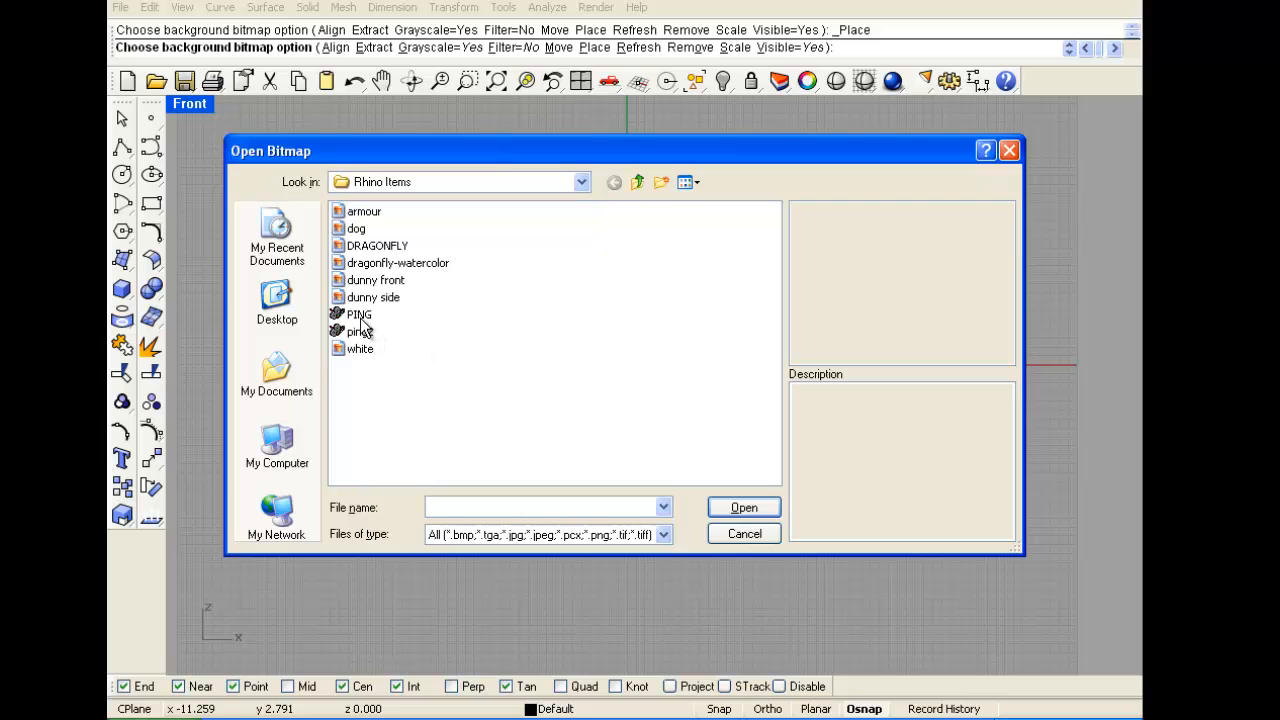
click(376, 281)
click(744, 508)
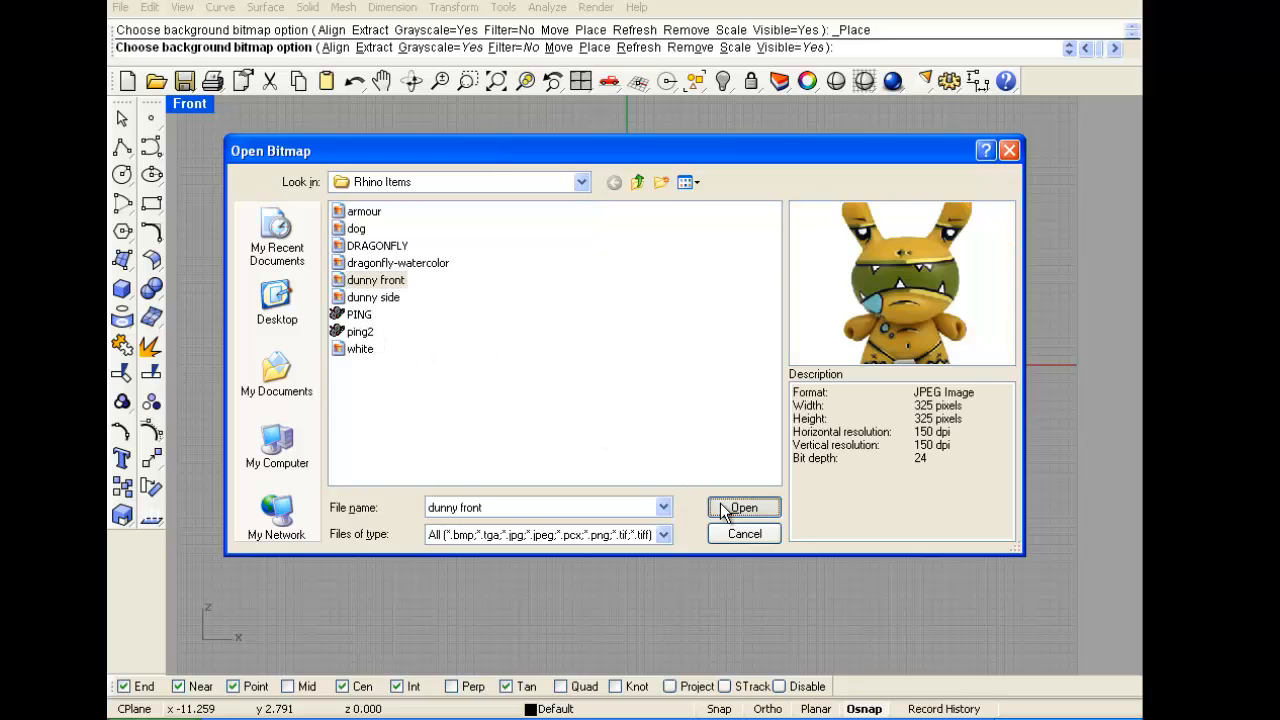
click(364, 247)
click(677, 478)
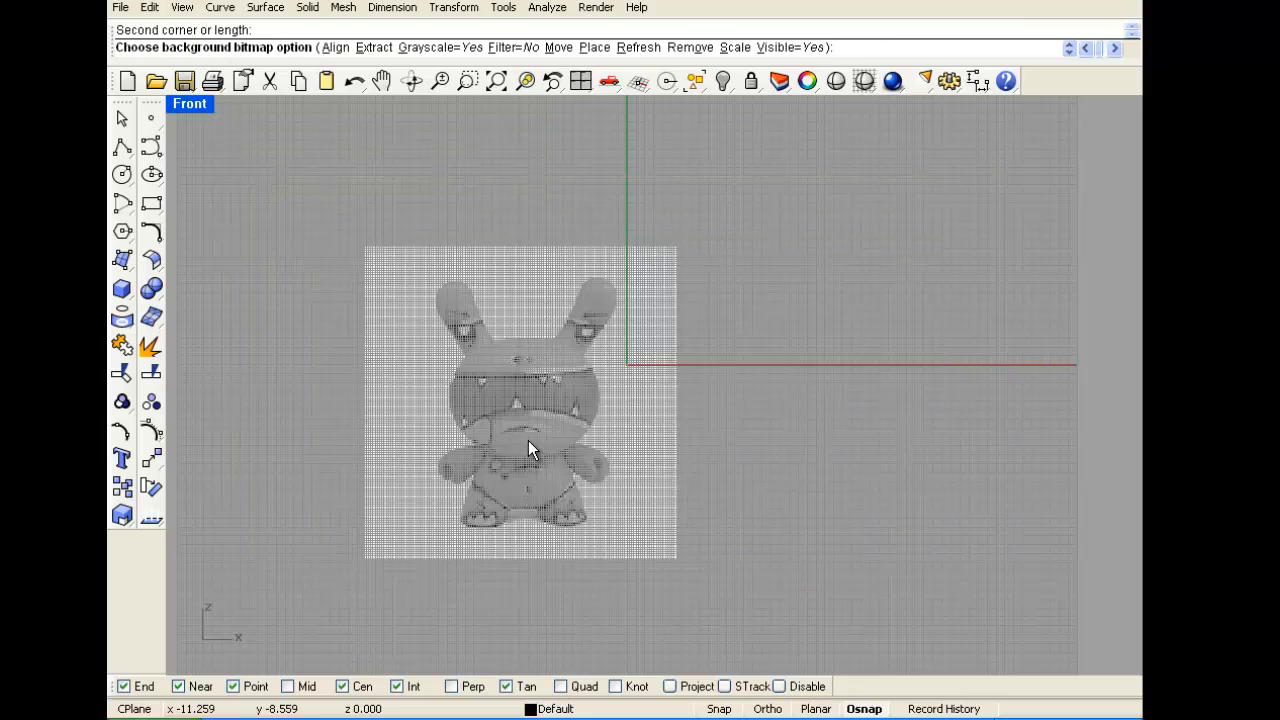
scroll(525, 443, up, 4)
right_drag(523, 431, 469, 411)
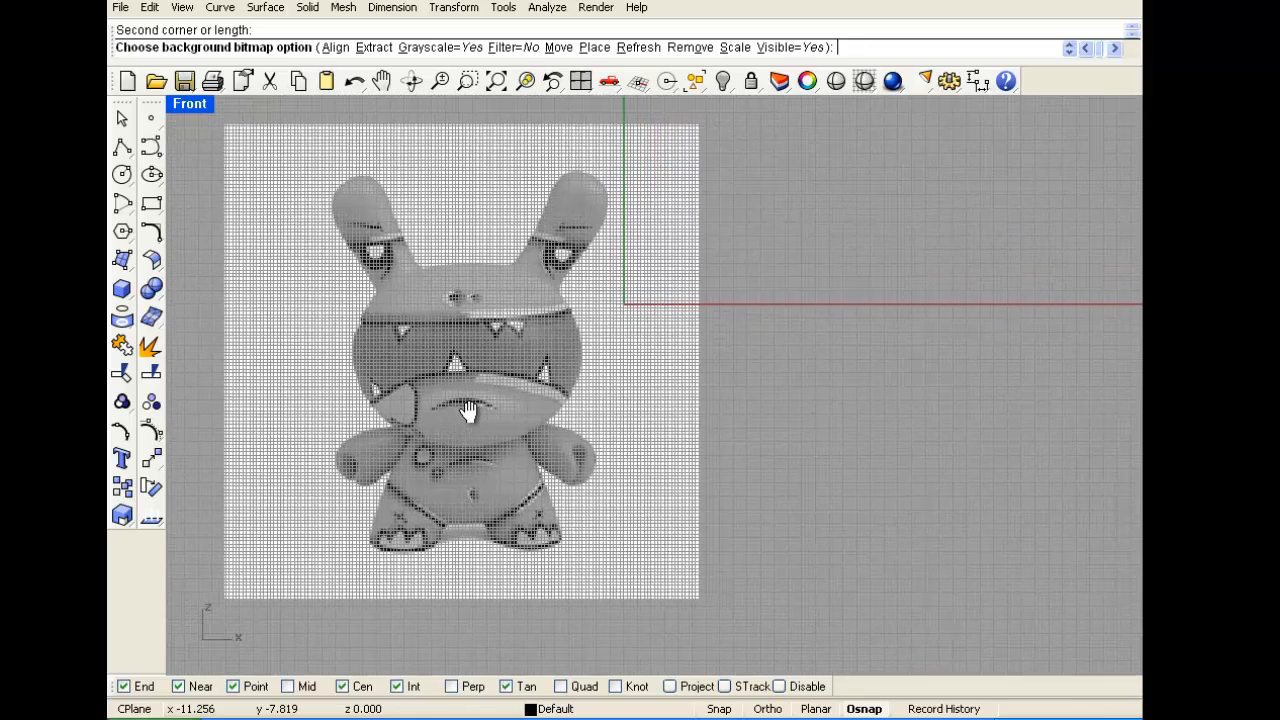
Show all four viewports and place the "dunny side" image as the Right view's background bitmap, starting near the vertical axis
key(ctrl+m)
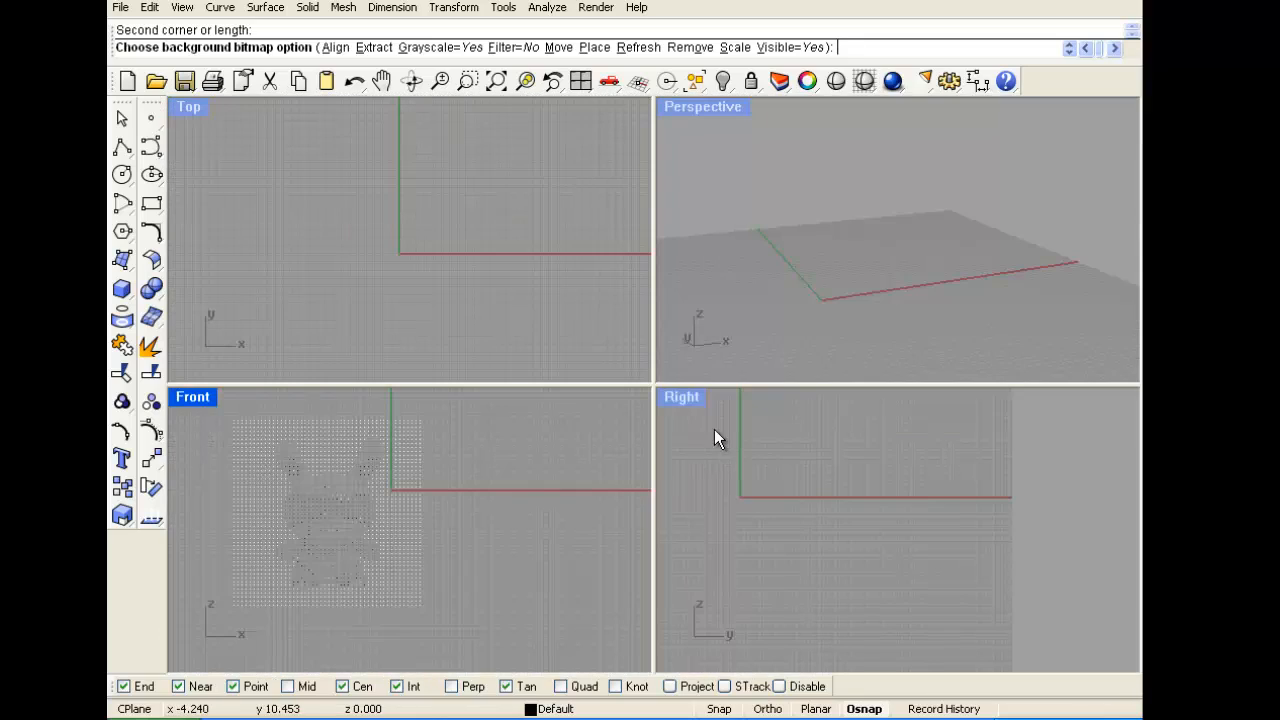
click(684, 402)
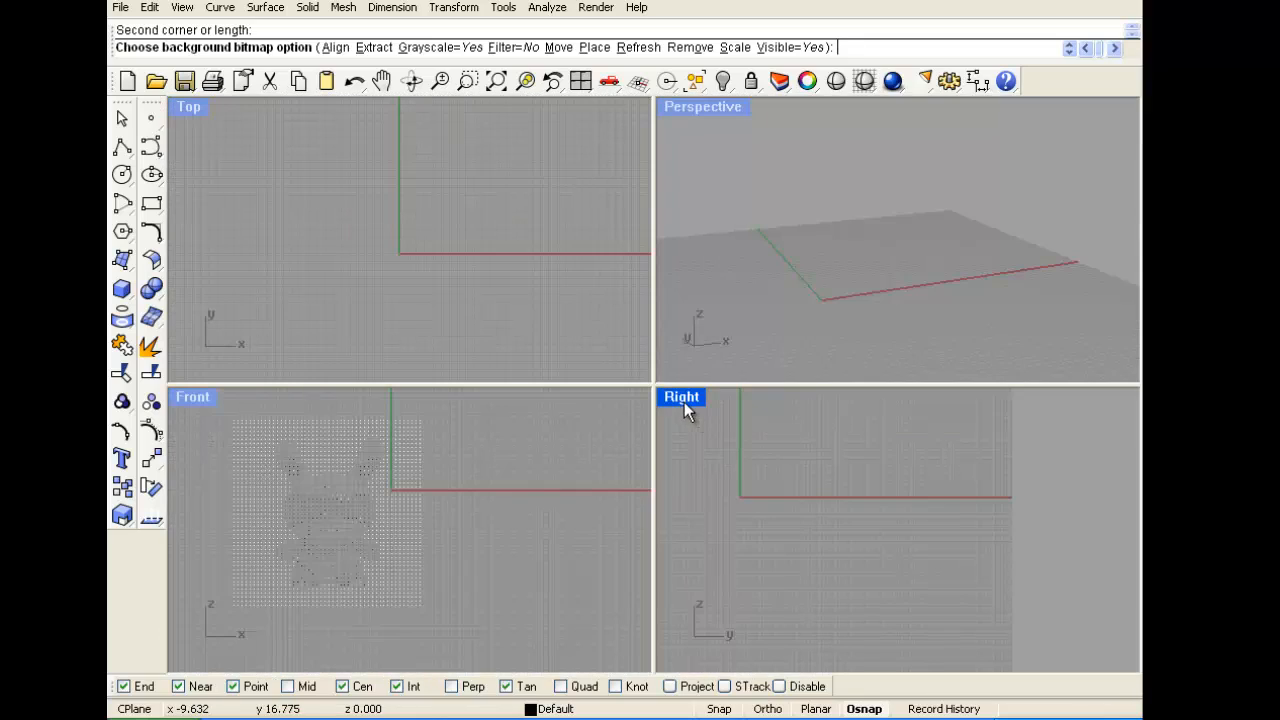
click(185, 10)
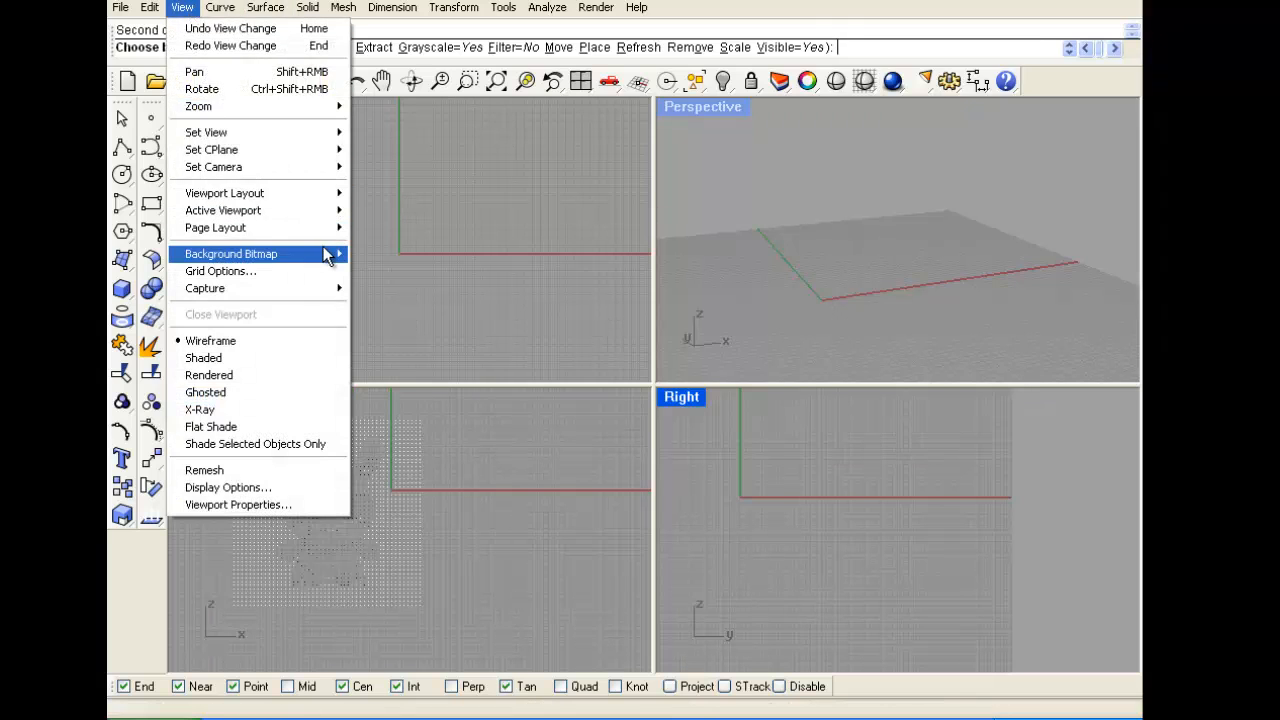
mouse_move(330, 254)
click(369, 254)
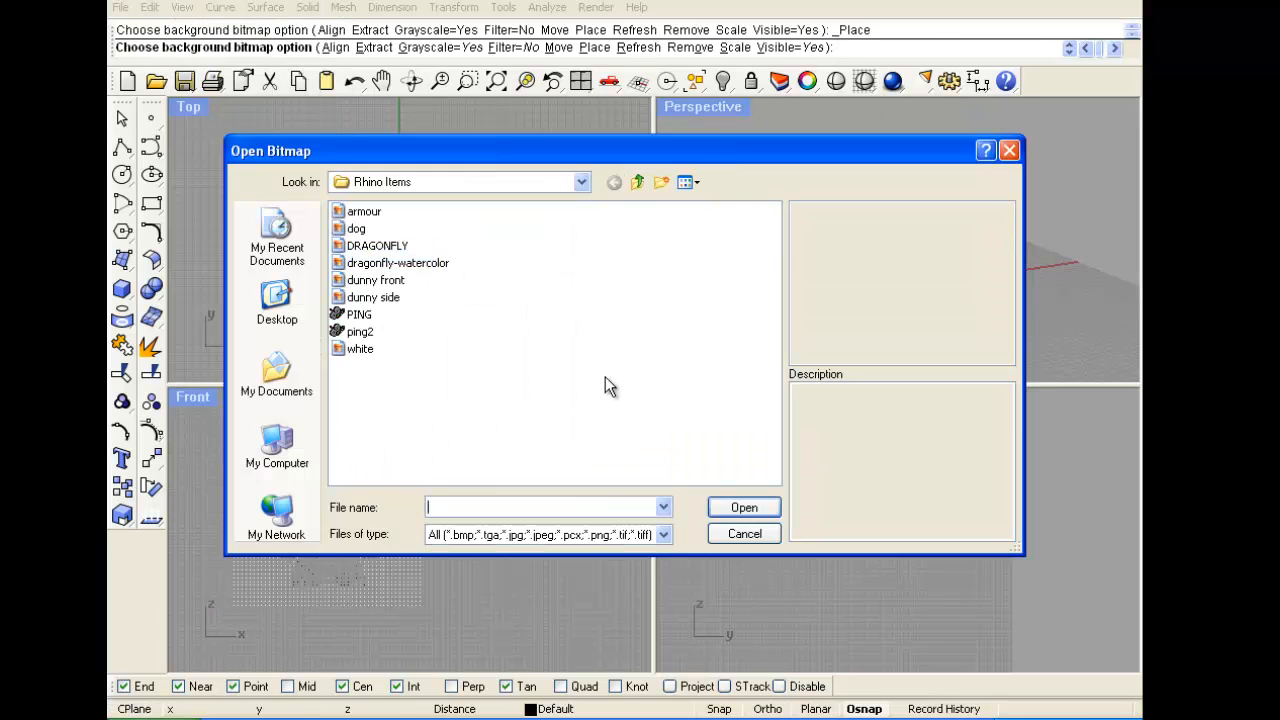
click(385, 299)
click(768, 507)
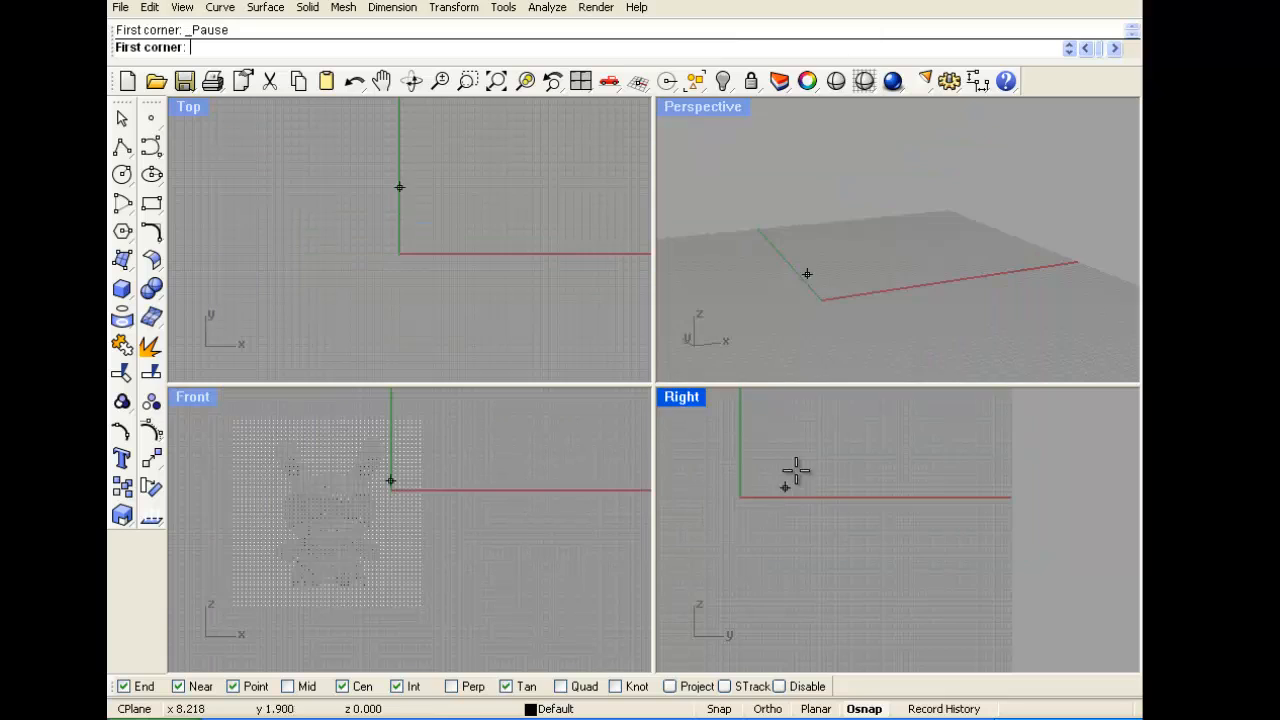
click(736, 424)
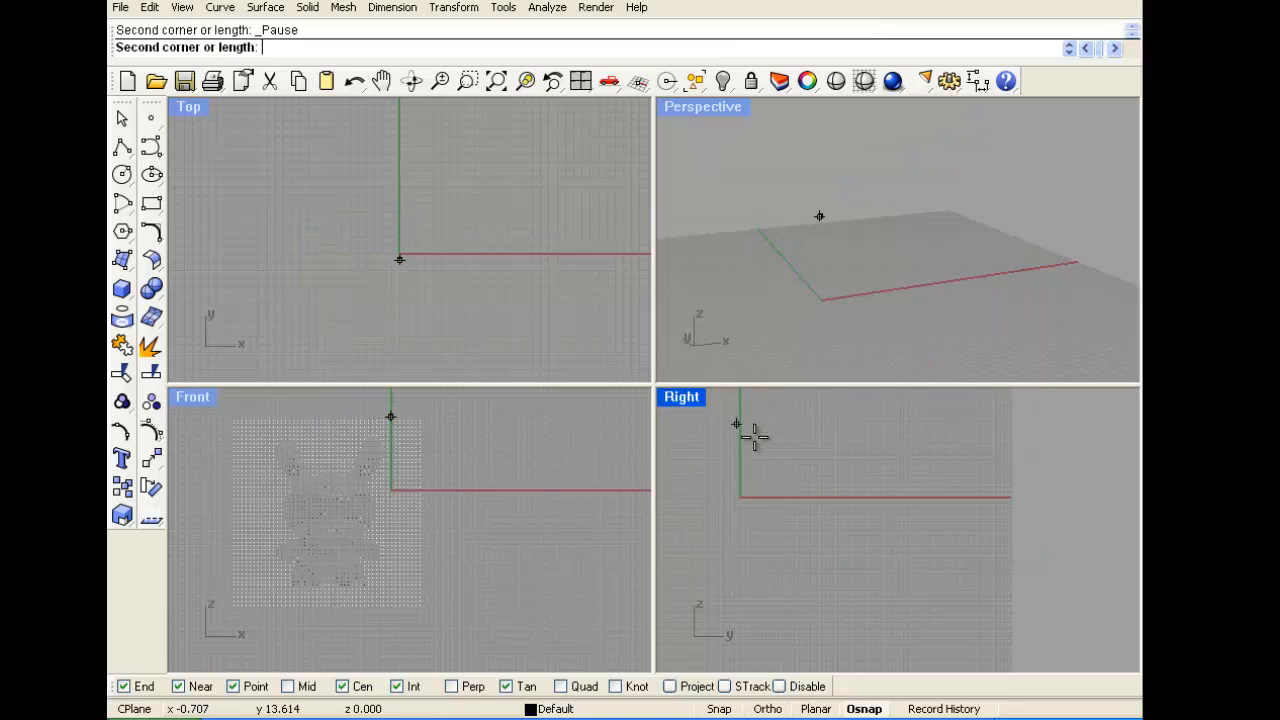
click(942, 610)
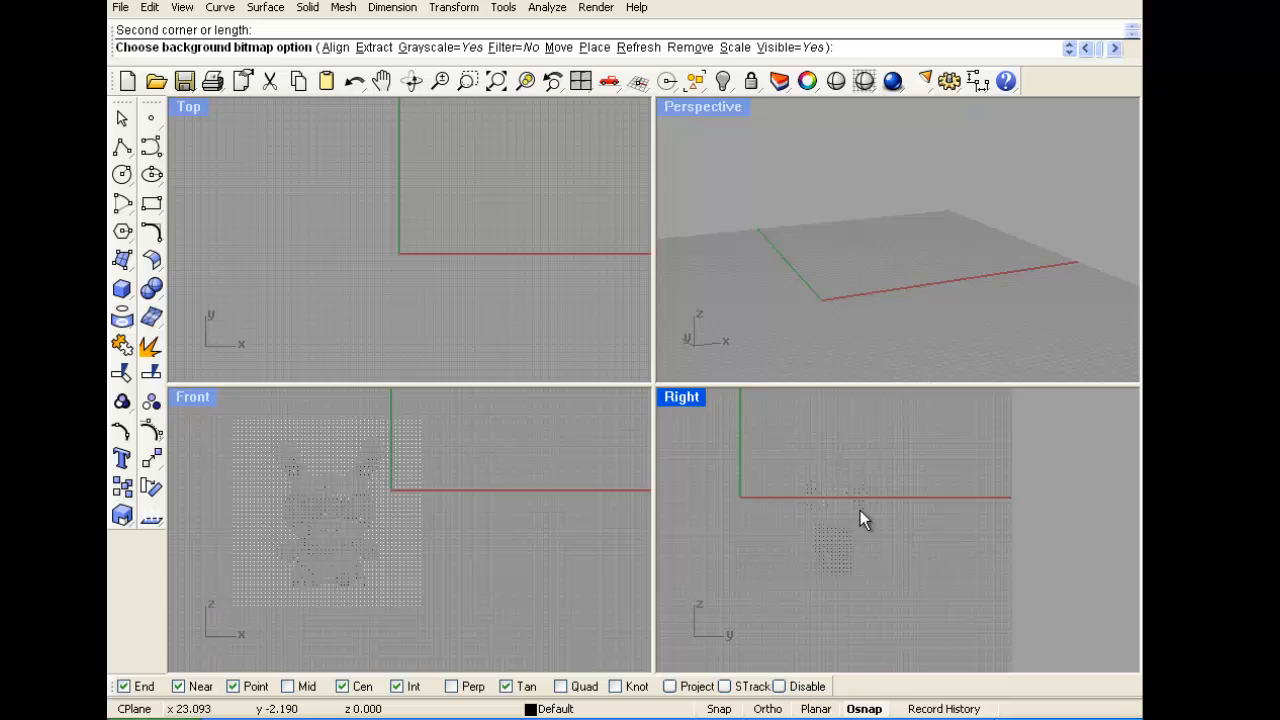
Examine the placed reference images in the Right and Front viewports and compare how large the figures appear
scroll(860, 510, up, 10)
double_click(680, 397)
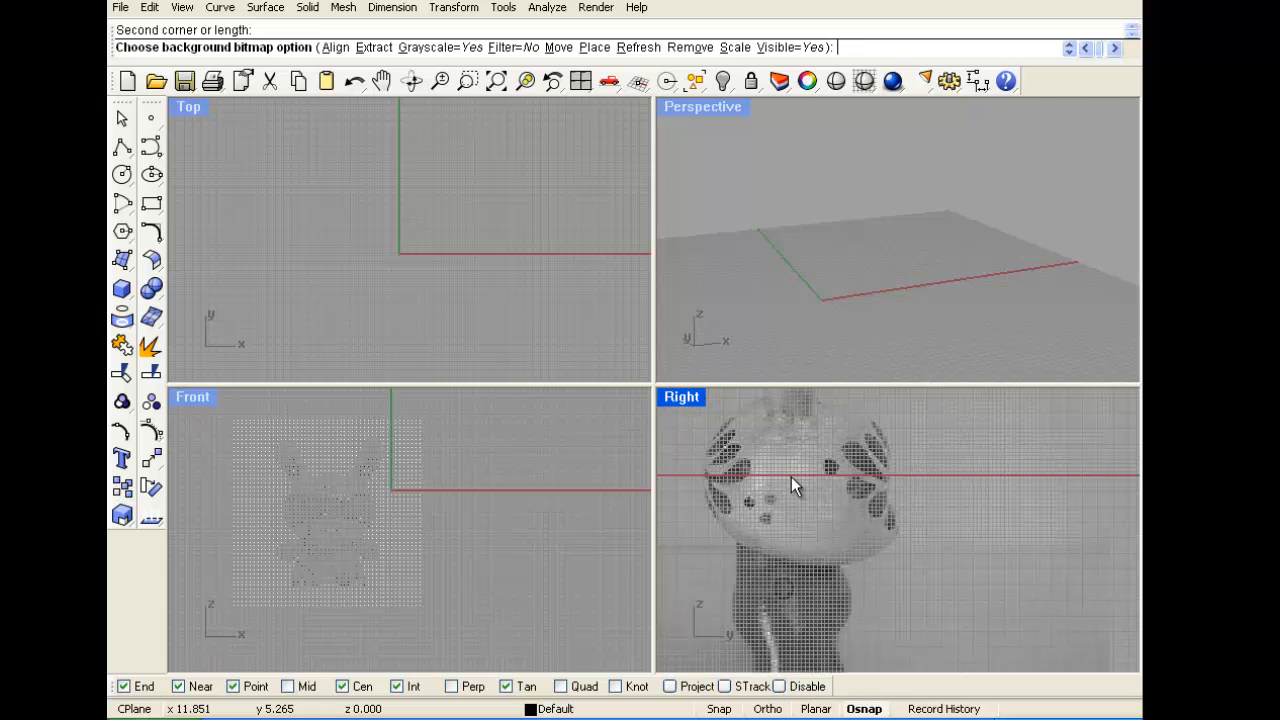
scroll(791, 476, down, 6)
double_click(200, 106)
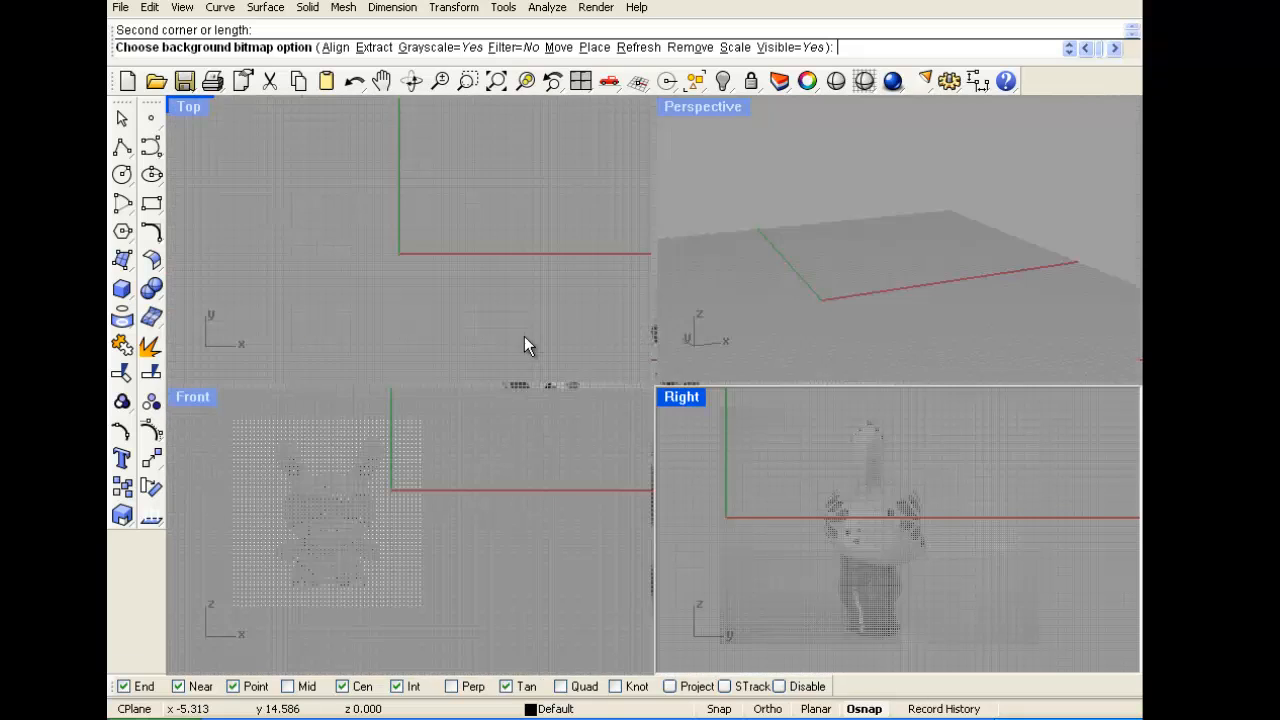
scroll(362, 501, up, 6)
right_drag(335, 481, 389, 478)
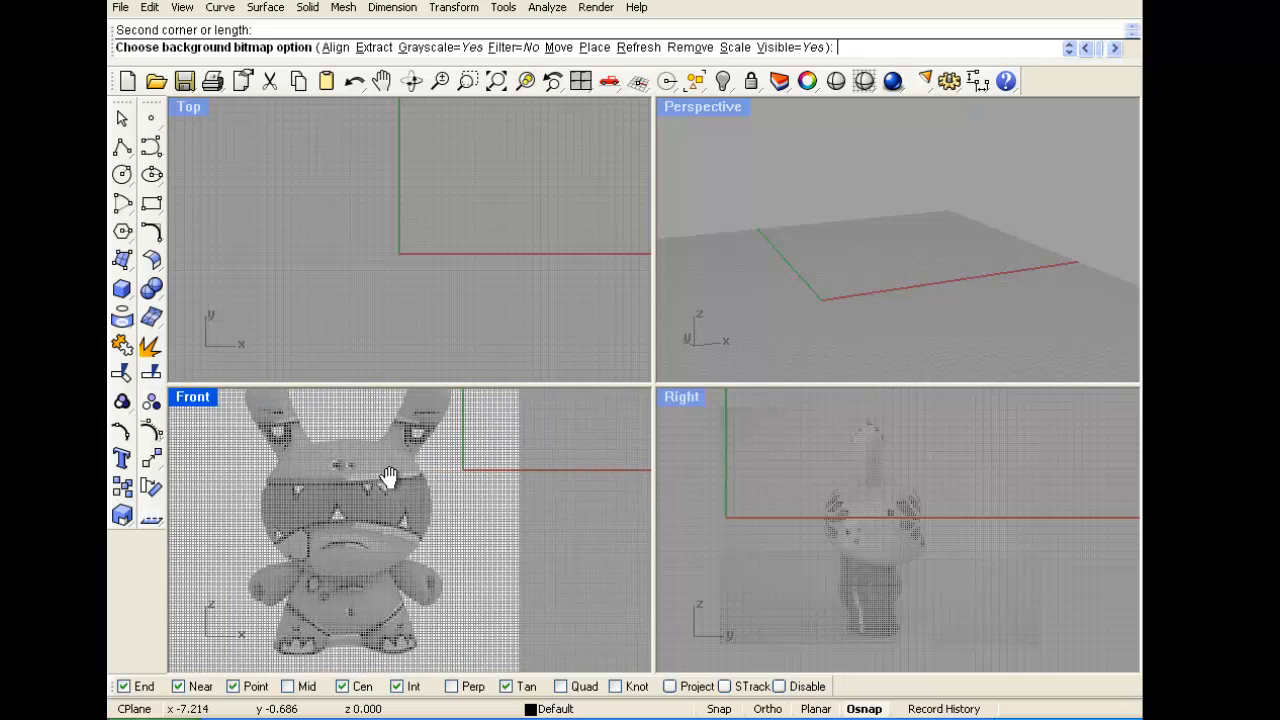
scroll(772, 506, down, 3)
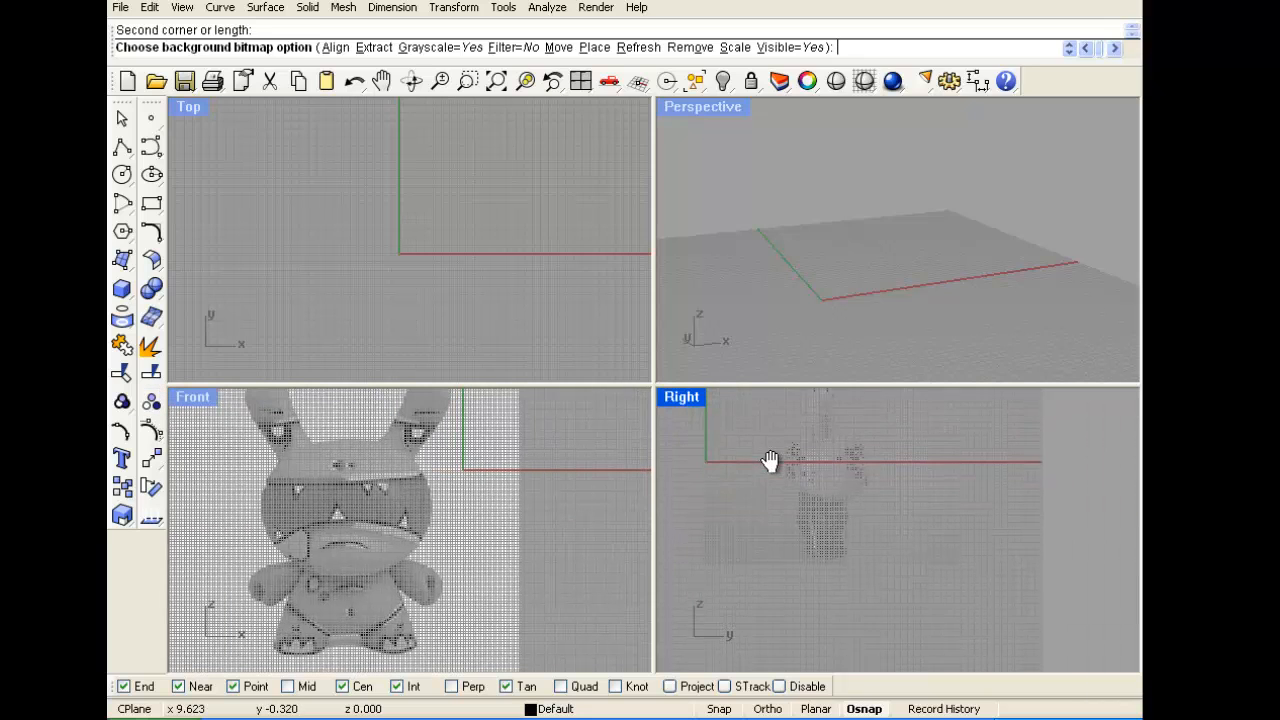
scroll(383, 500, down, 3)
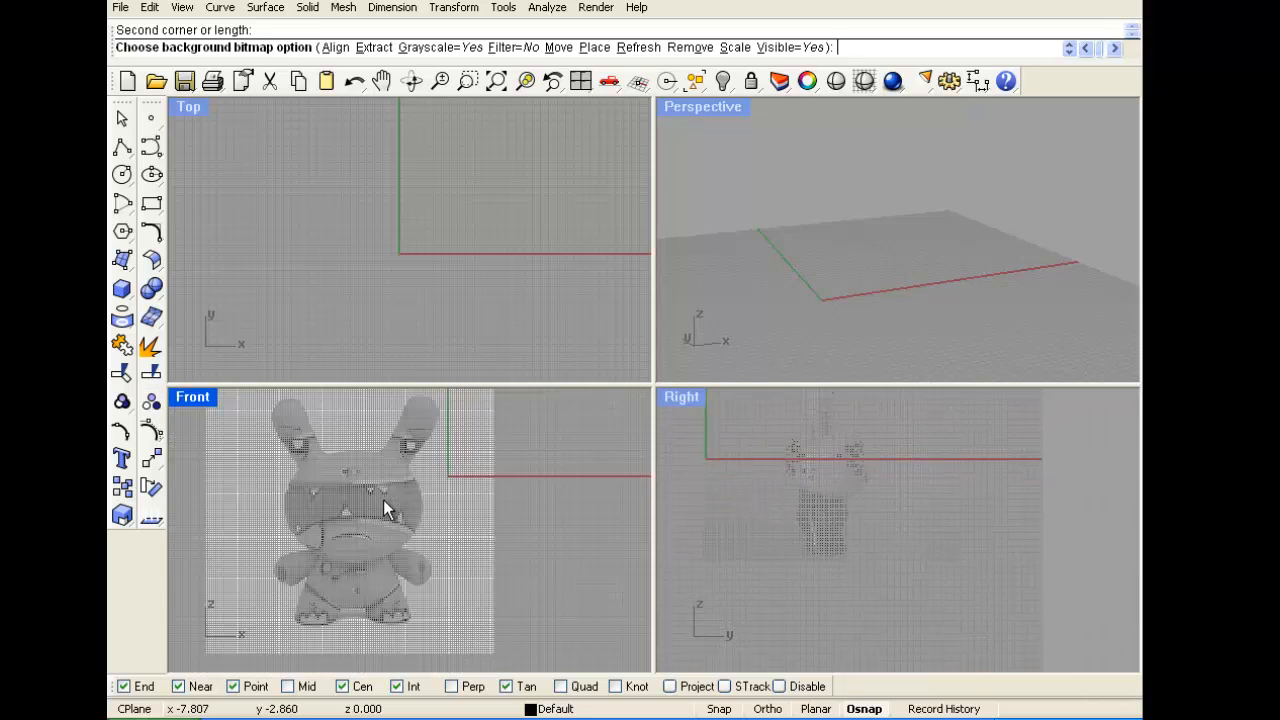
Create a sphere with a radius of about 5.3 over the upper left of the head in the Front view
click(120, 296)
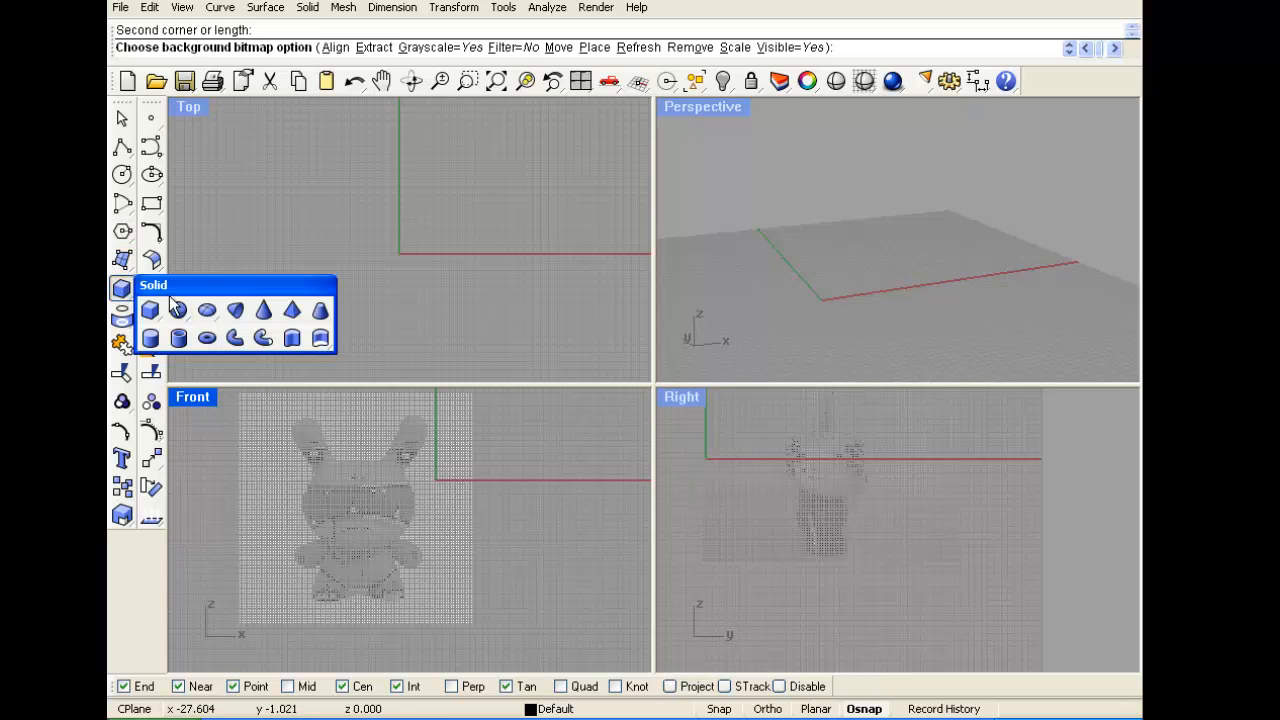
click(178, 309)
click(313, 470)
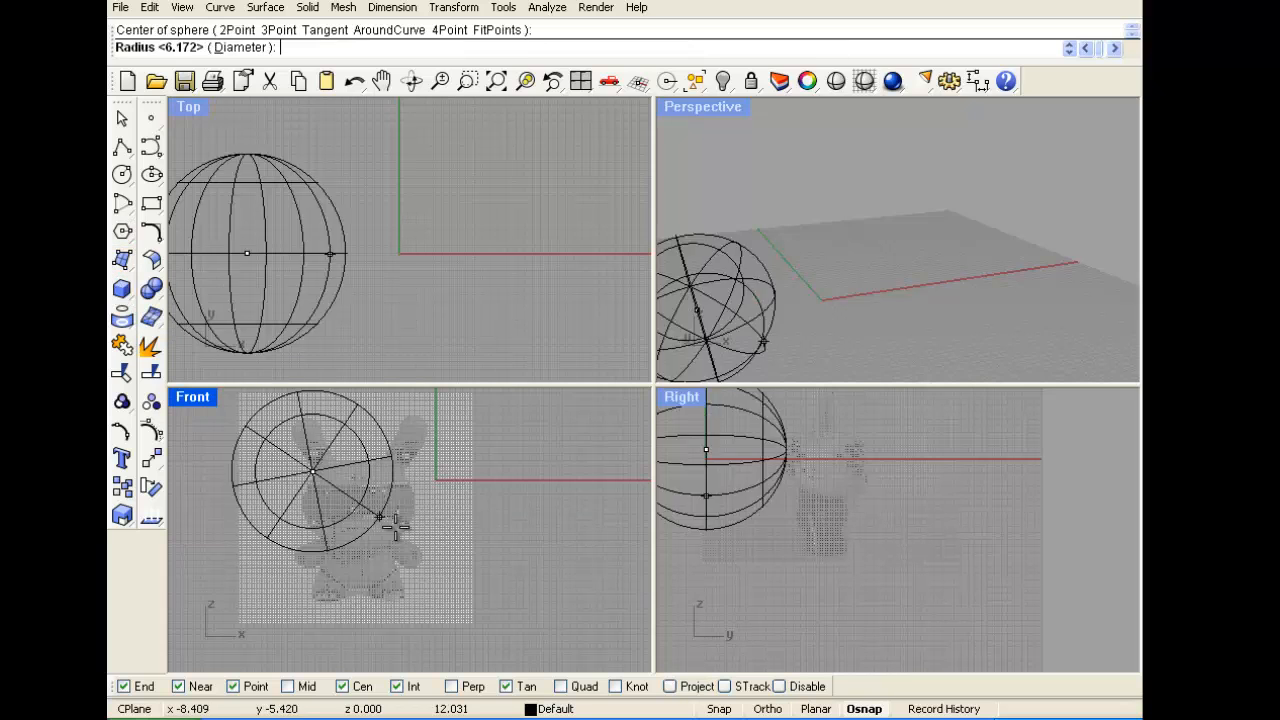
click(343, 500)
click(328, 480)
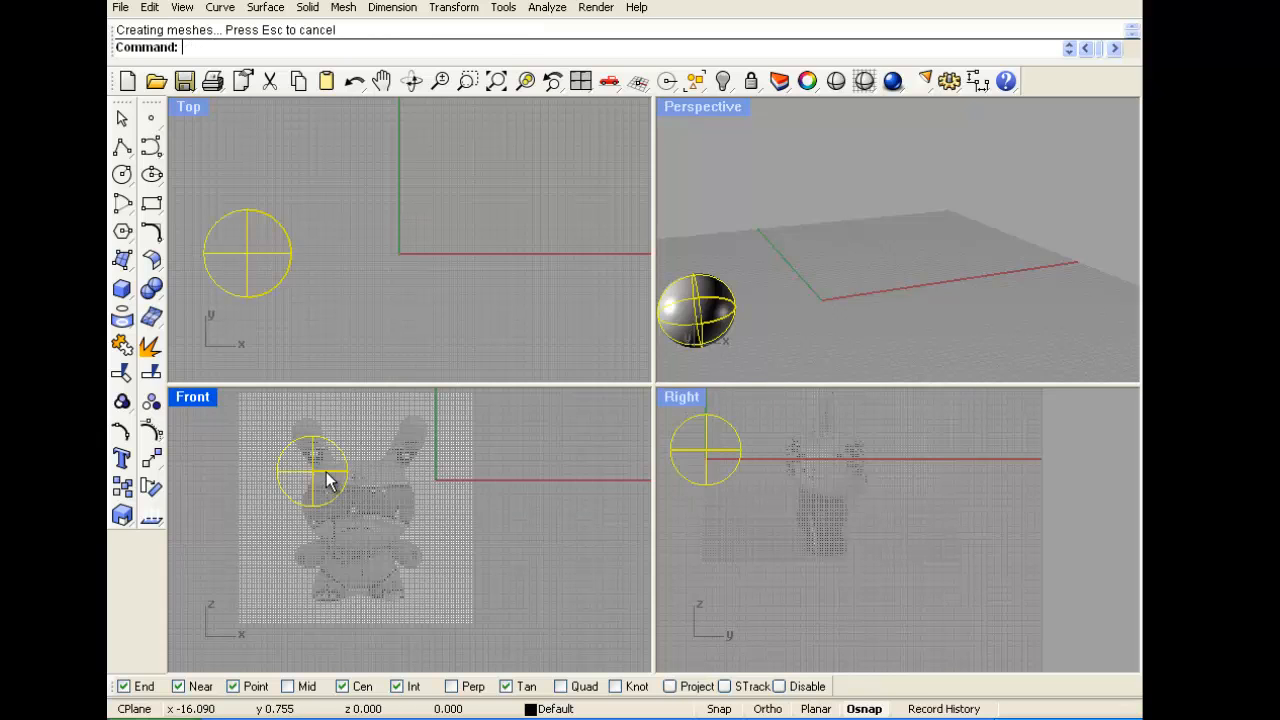
Move the sphere onto the middle of the figure's face in the Front view's reference image
drag(328, 480, 378, 516)
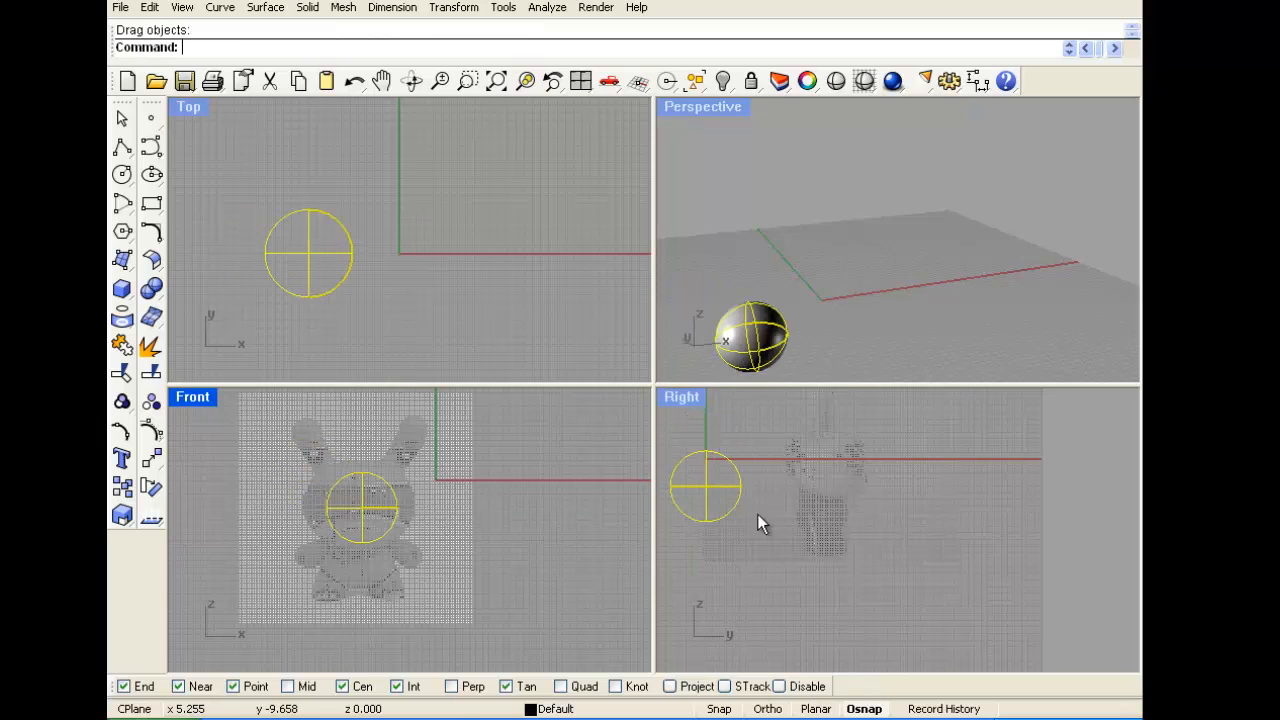
click(841, 461)
scroll(425, 503, up, 2)
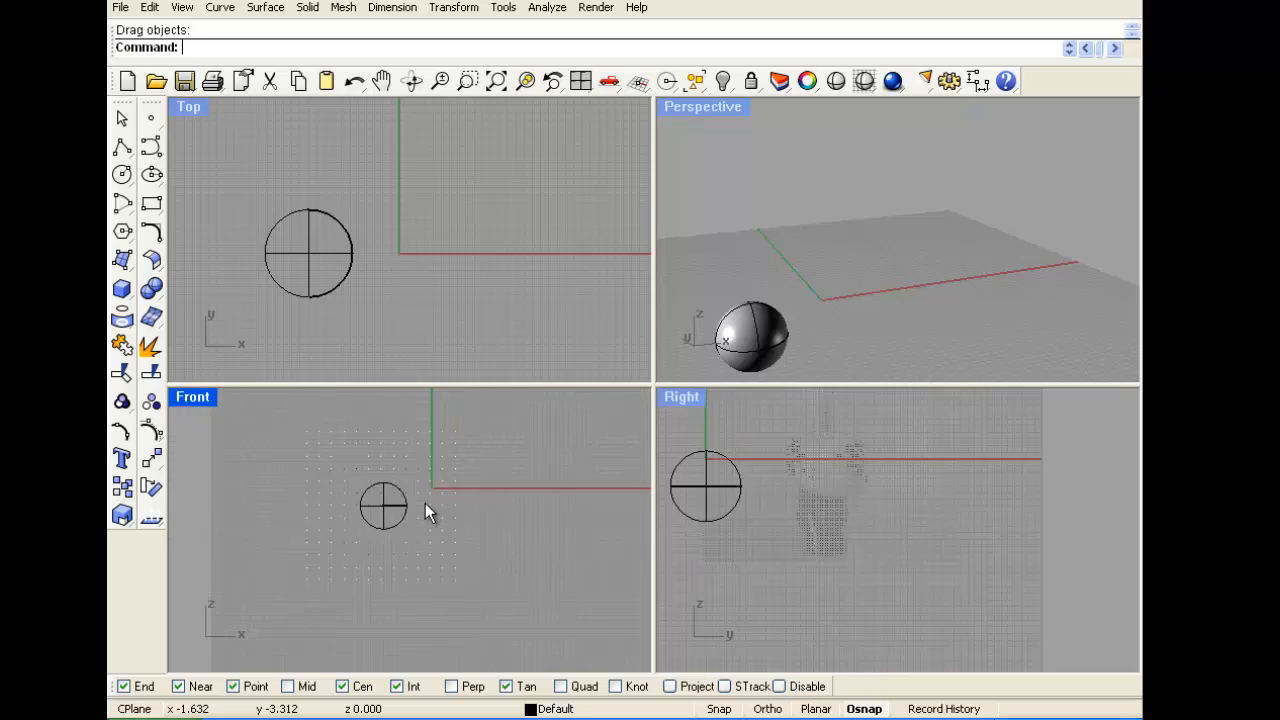
right_drag(397, 507, 440, 503)
drag(432, 497, 428, 497)
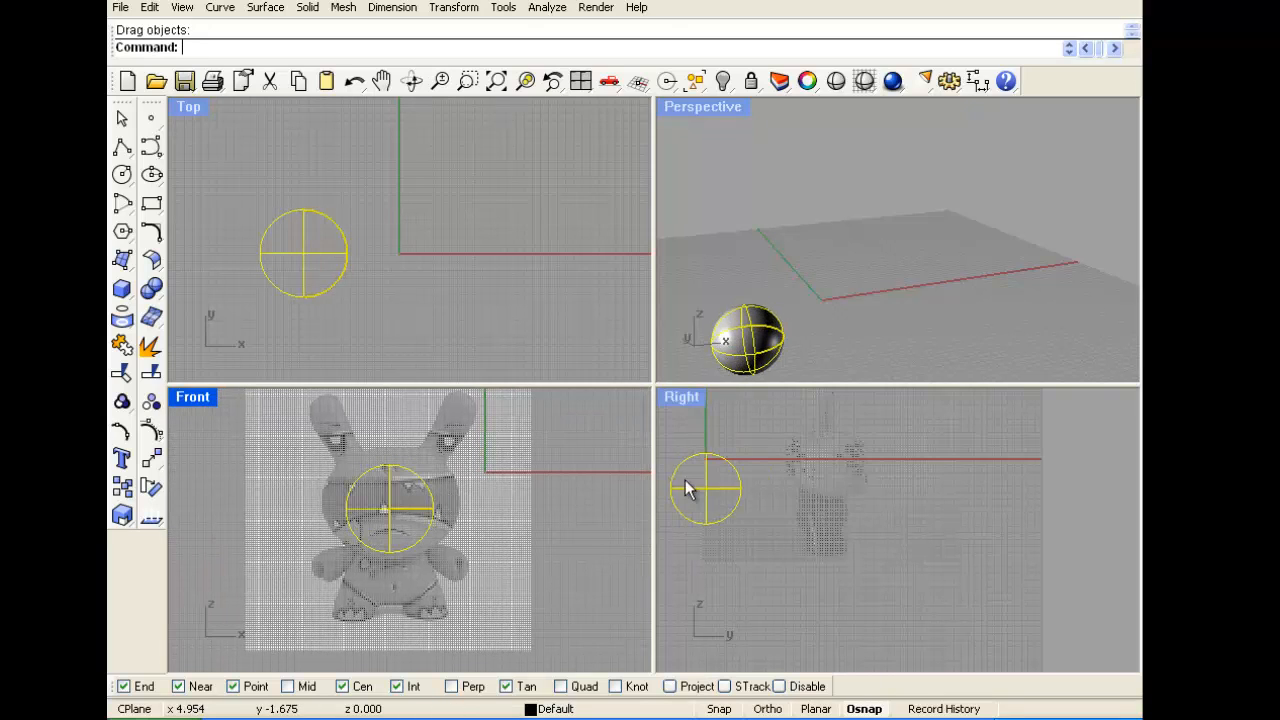
scroll(378, 490, up, 1)
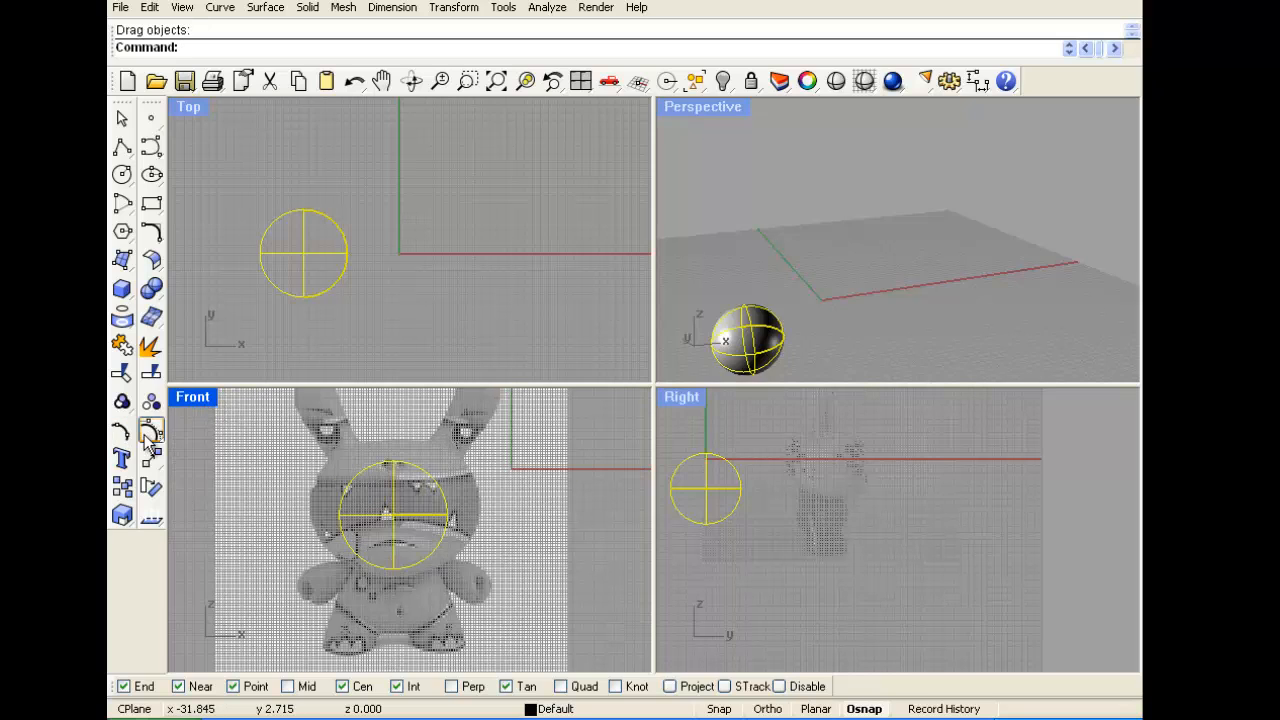
Scale the sphere non-uniformly from its centre, matching the head's width and height in the Front view and enlarging its depth in the Right view
click(129, 511)
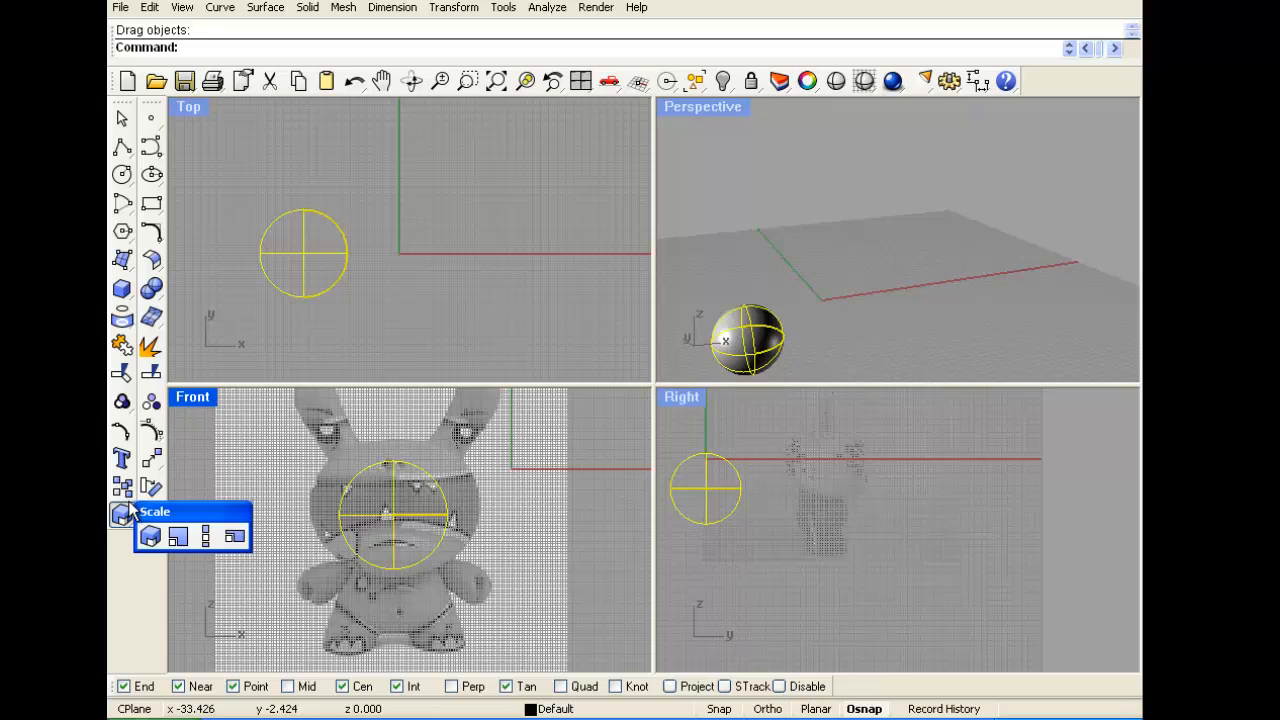
click(234, 537)
click(410, 520)
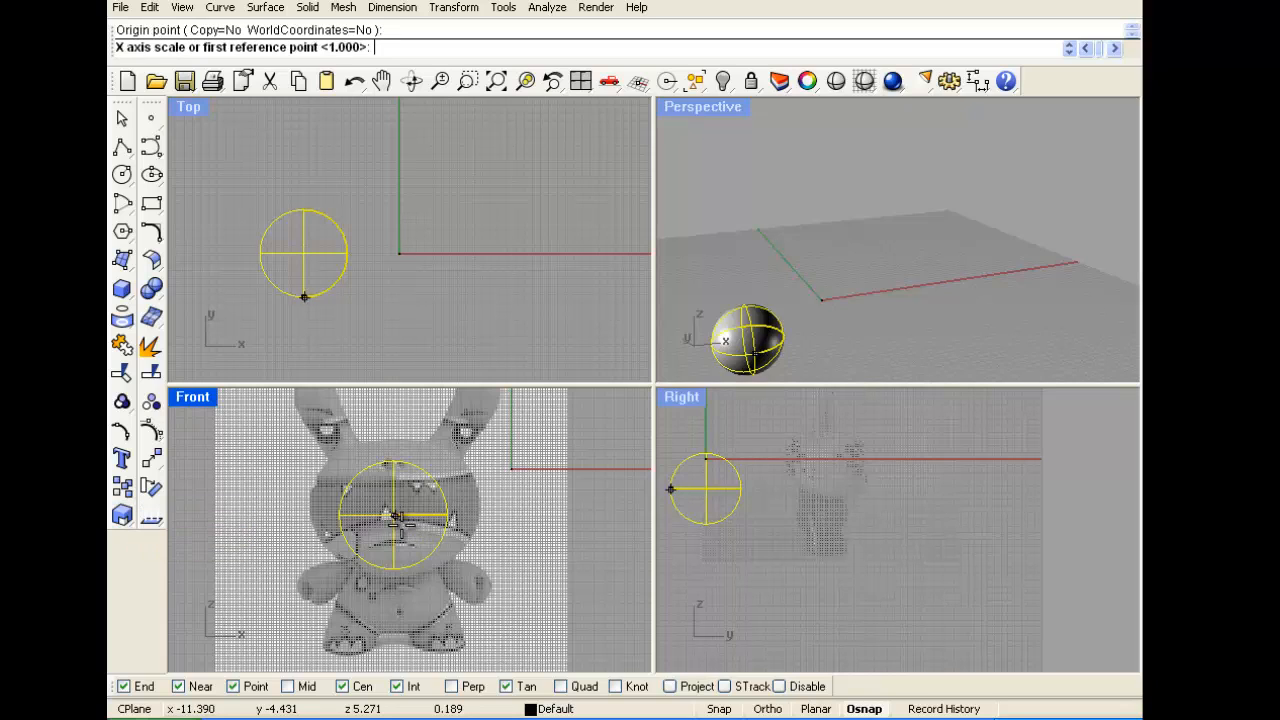
click(479, 516)
click(526, 514)
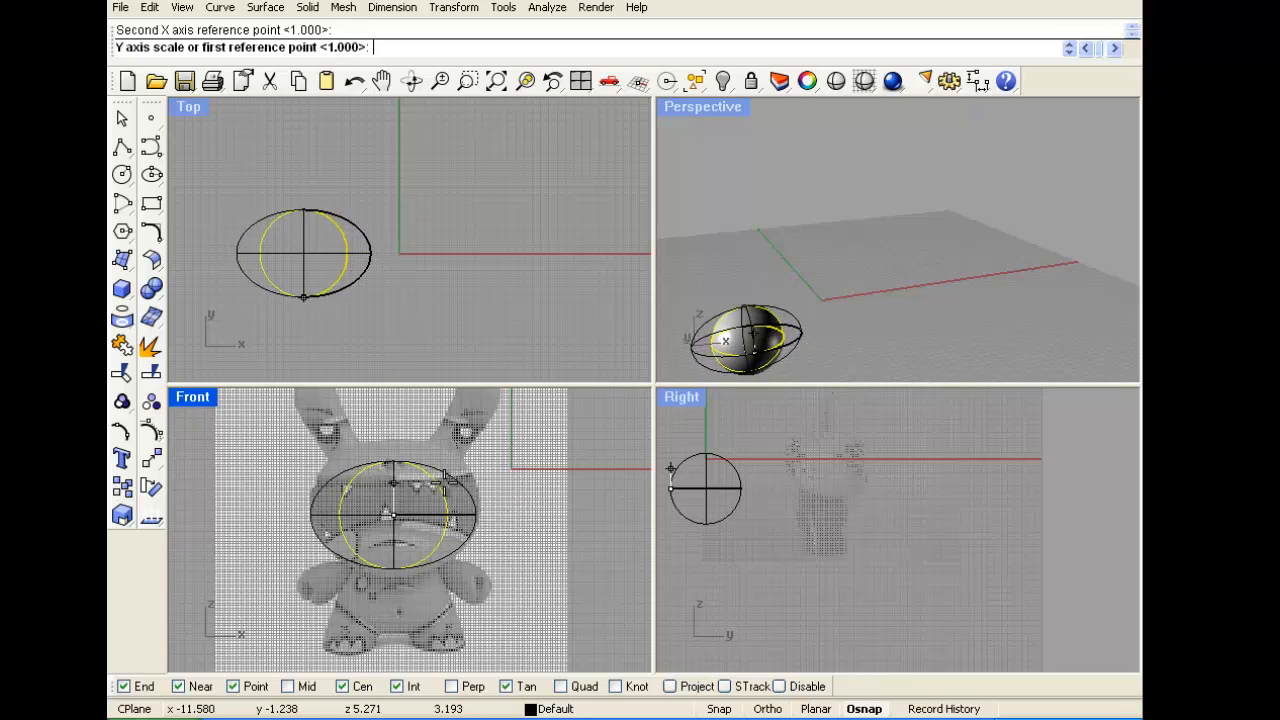
click(517, 480)
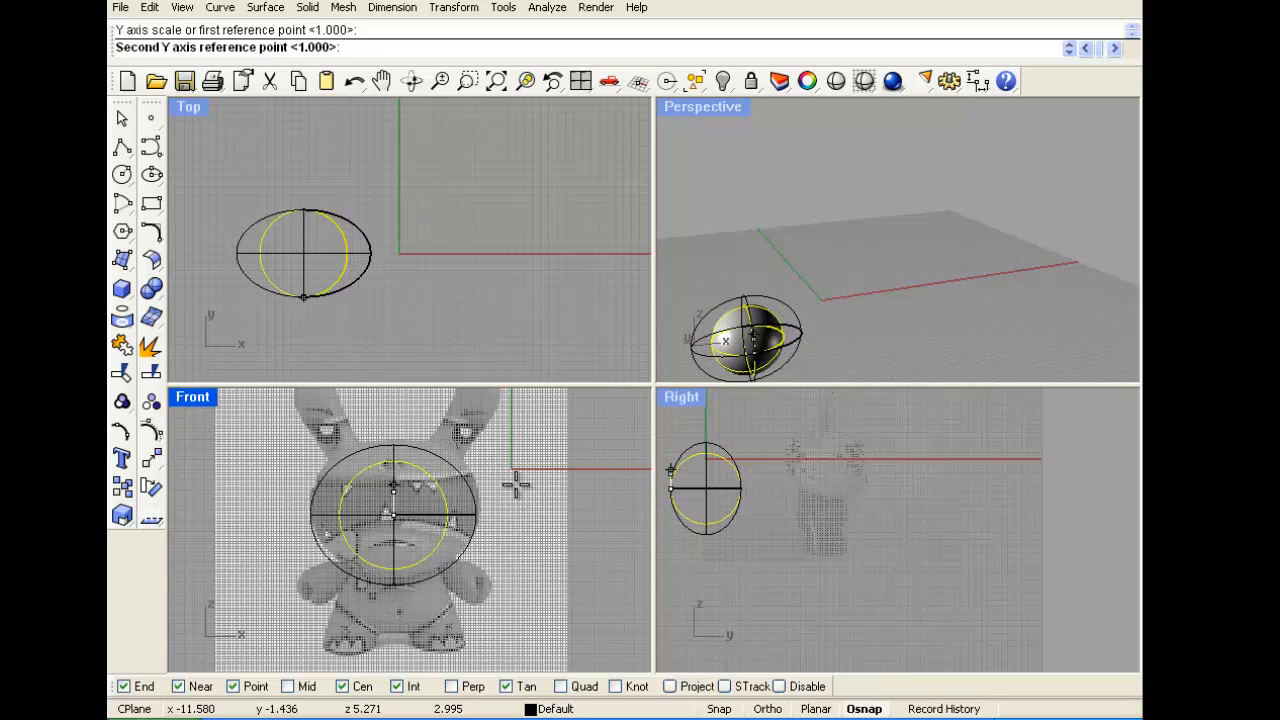
click(517, 483)
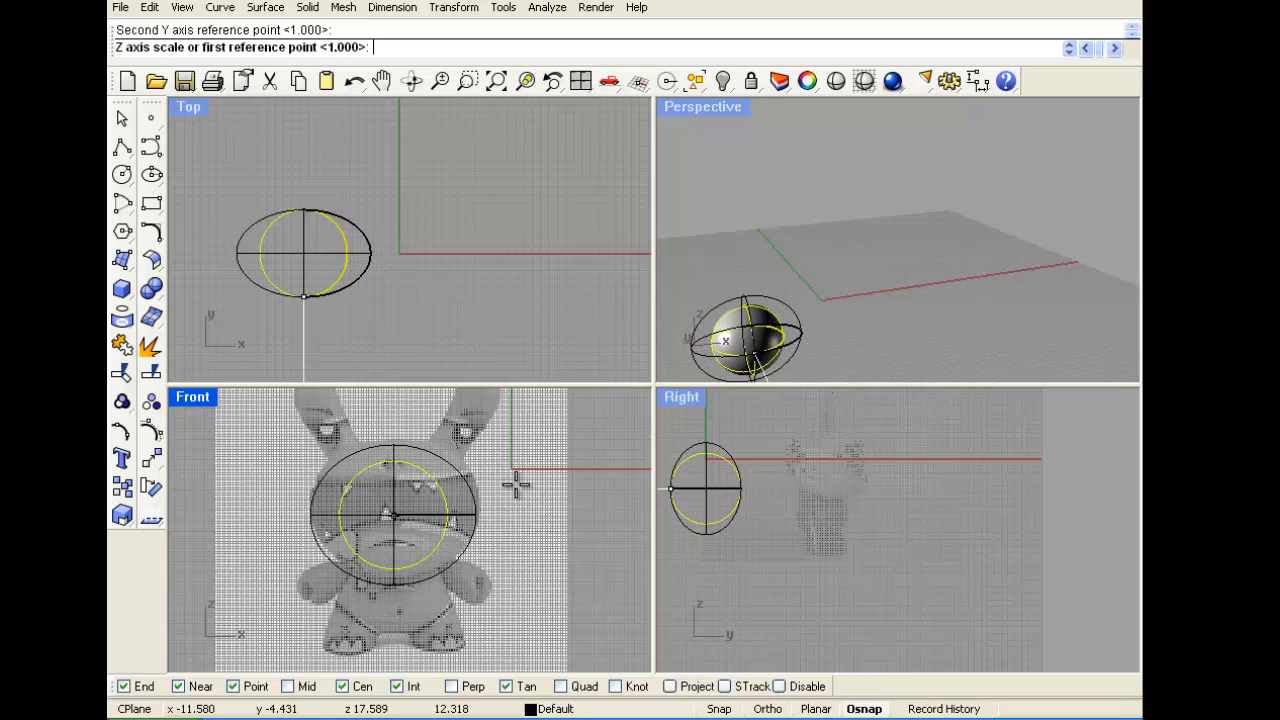
click(760, 526)
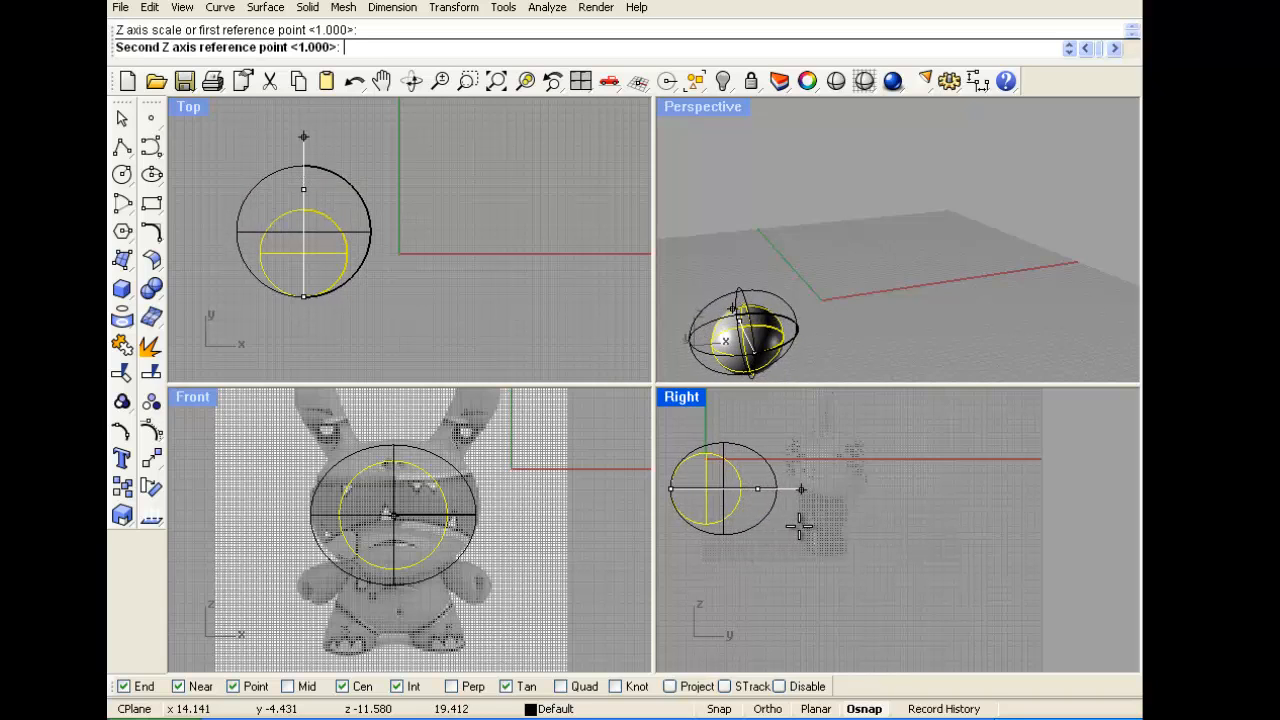
click(787, 526)
drag(763, 489, 865, 457)
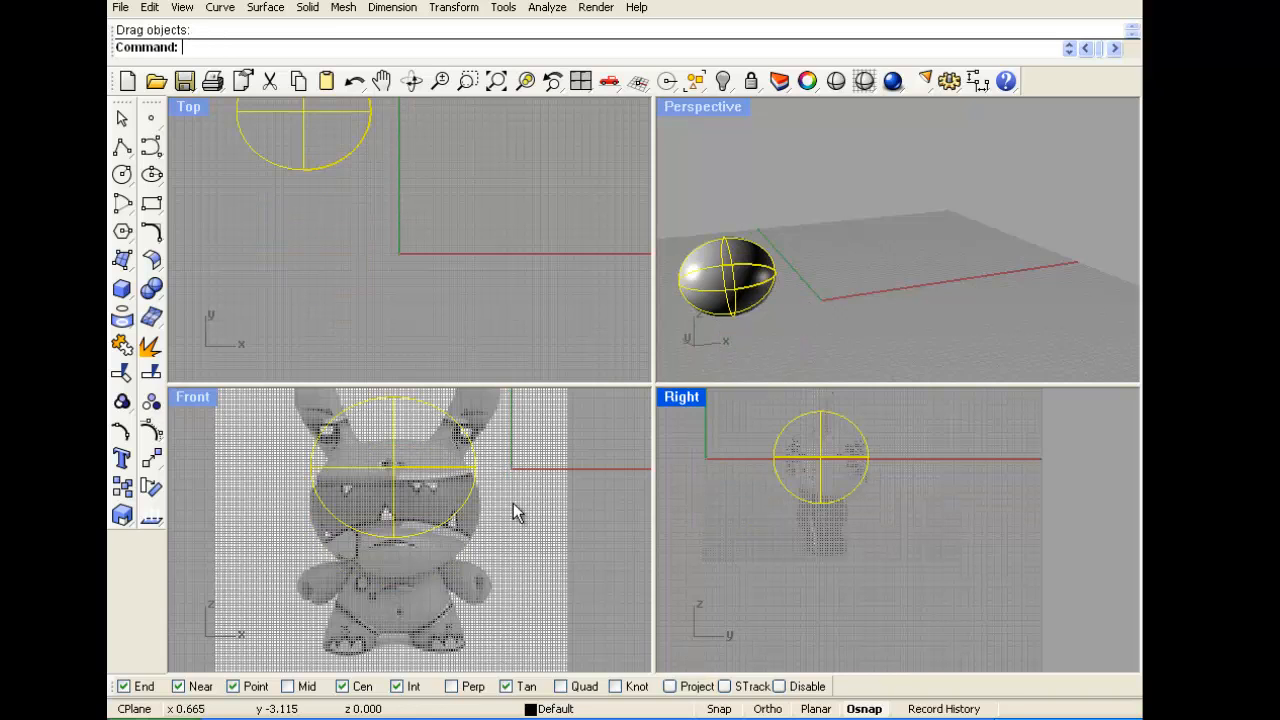
key(ctrl+z)
Scale the head solid down slightly in all directions from its centre and shift it slightly upward in the Front view
click(122, 514)
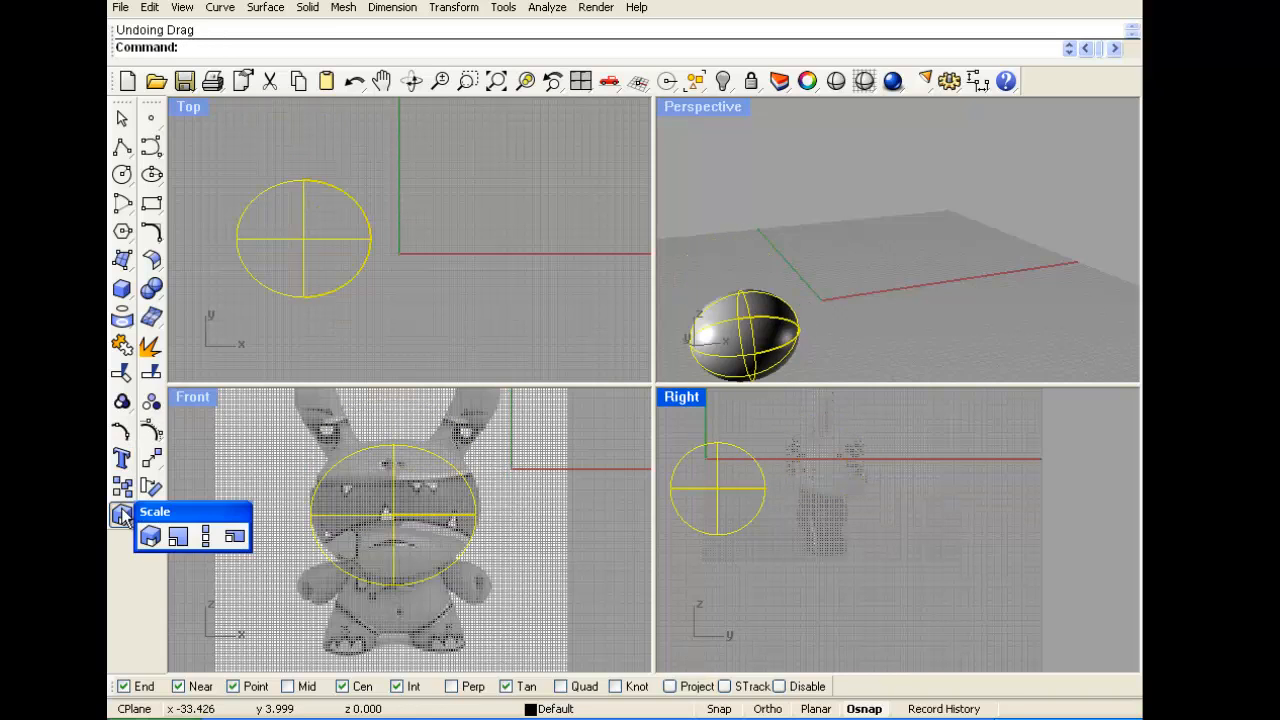
click(150, 538)
click(388, 515)
click(540, 522)
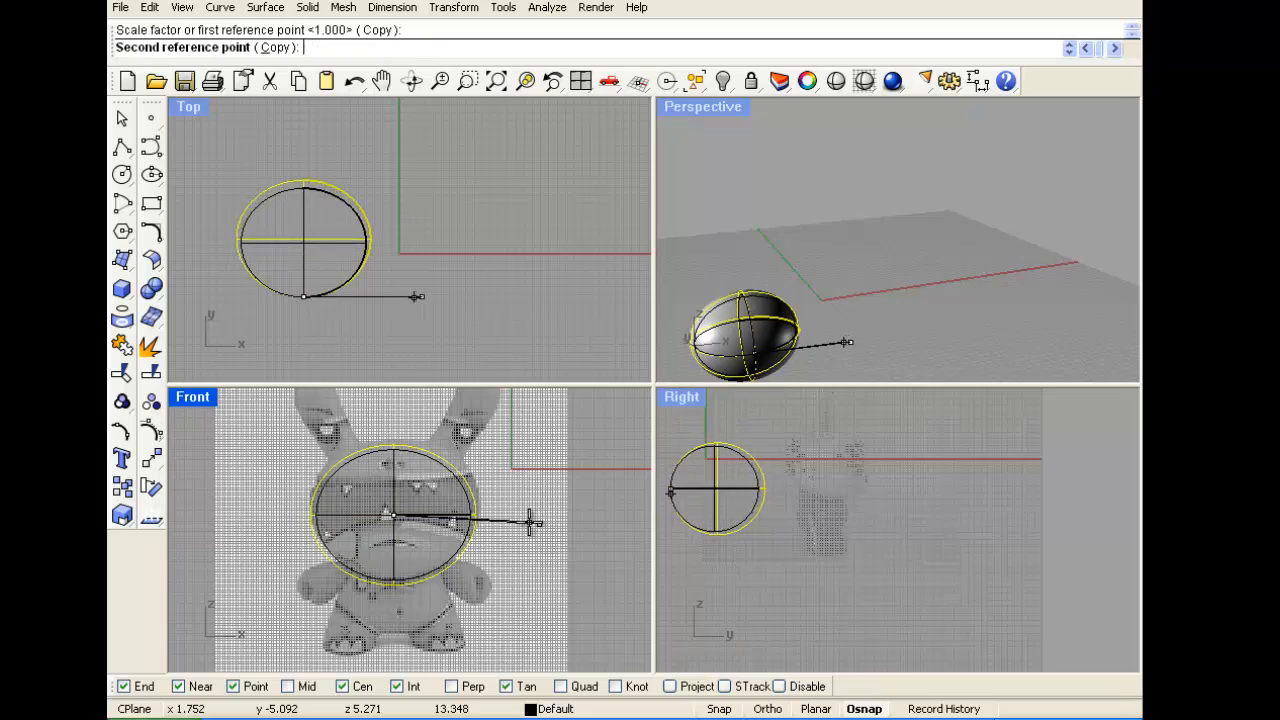
drag(457, 481, 457, 473)
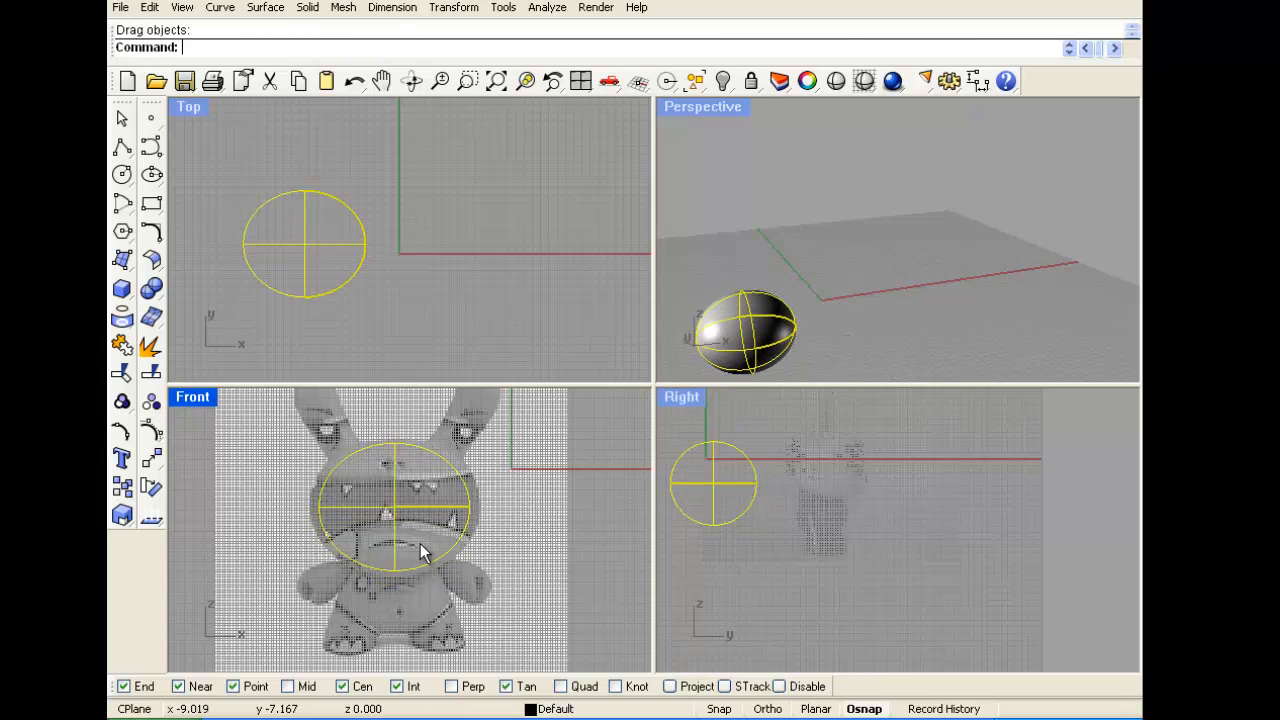
Maximize the Front view, create a sphere with a radius of about 1.9 and fit it into the tip of the left-hand ear
right_drag(420, 543, 429, 586)
double_click(191, 397)
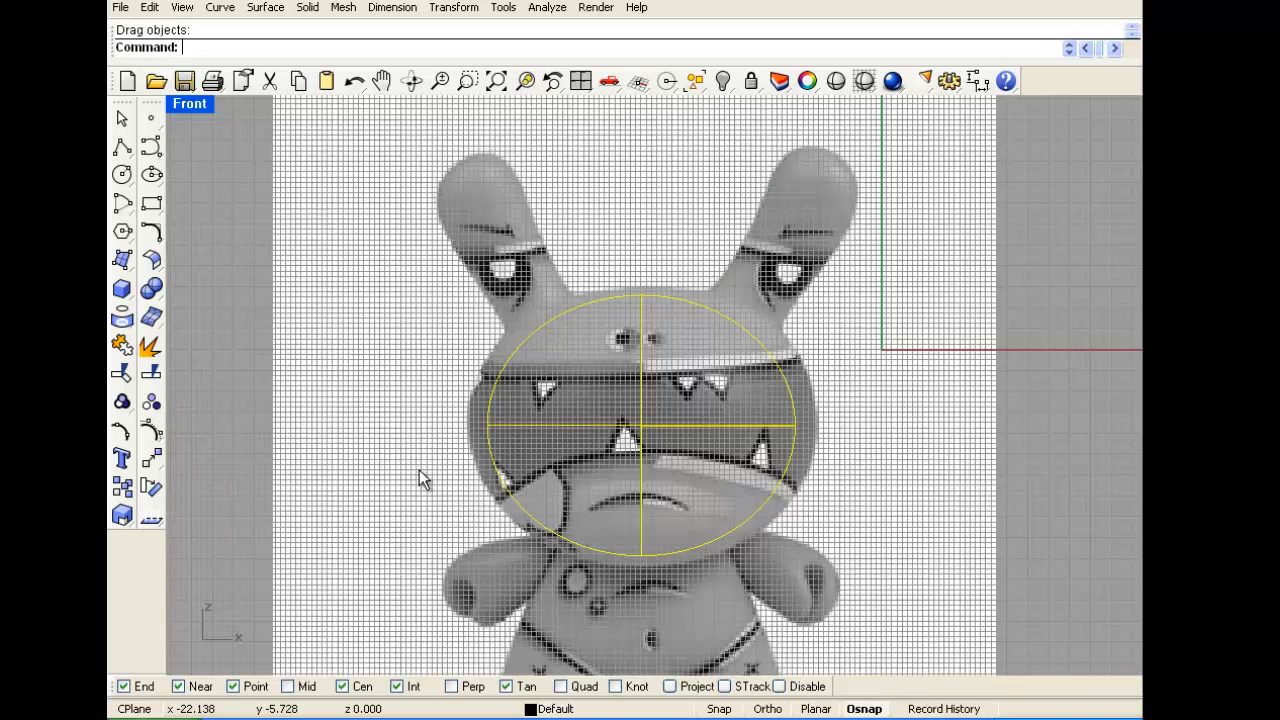
scroll(419, 469, down, 3)
scroll(670, 296, up, 4)
right_drag(670, 296, 628, 309)
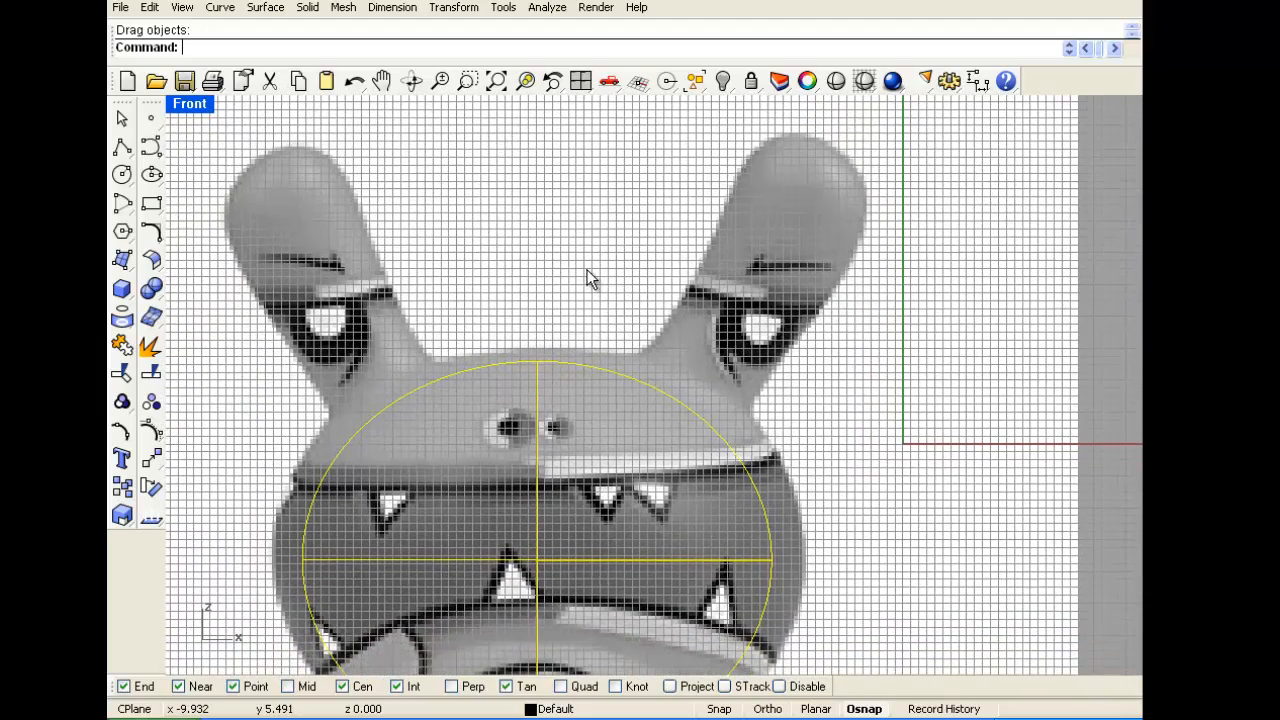
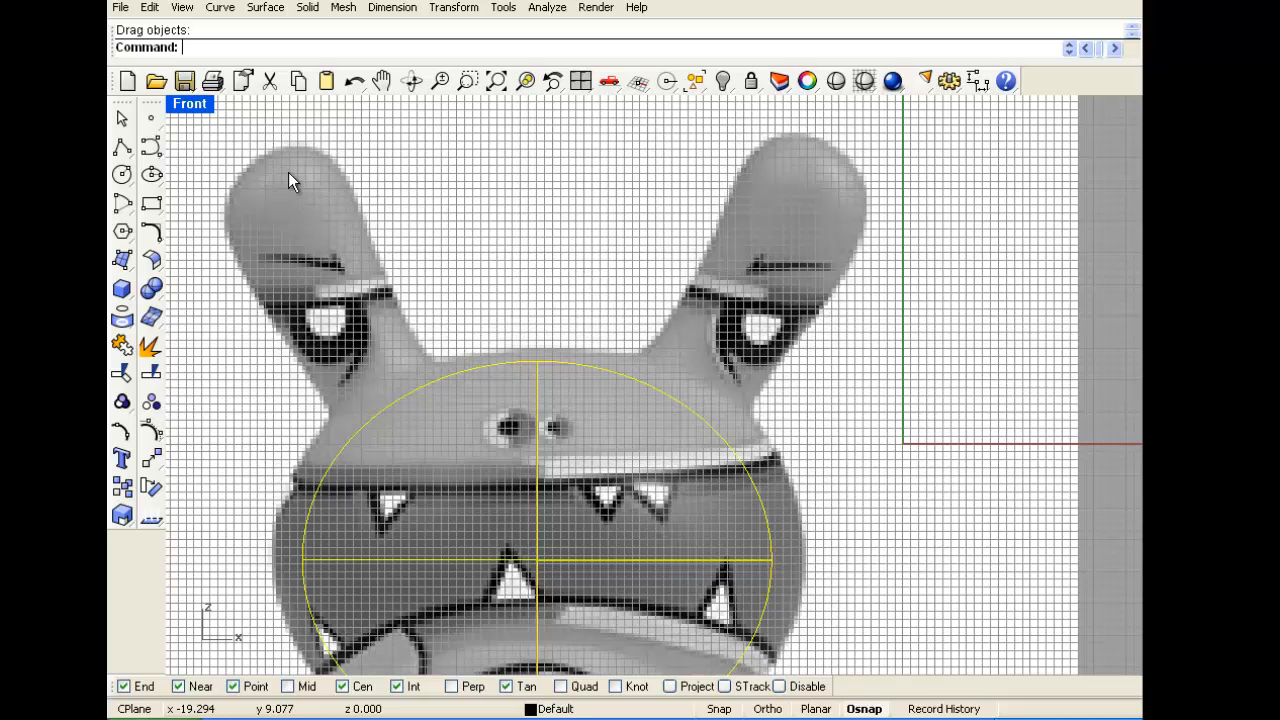
click(152, 288)
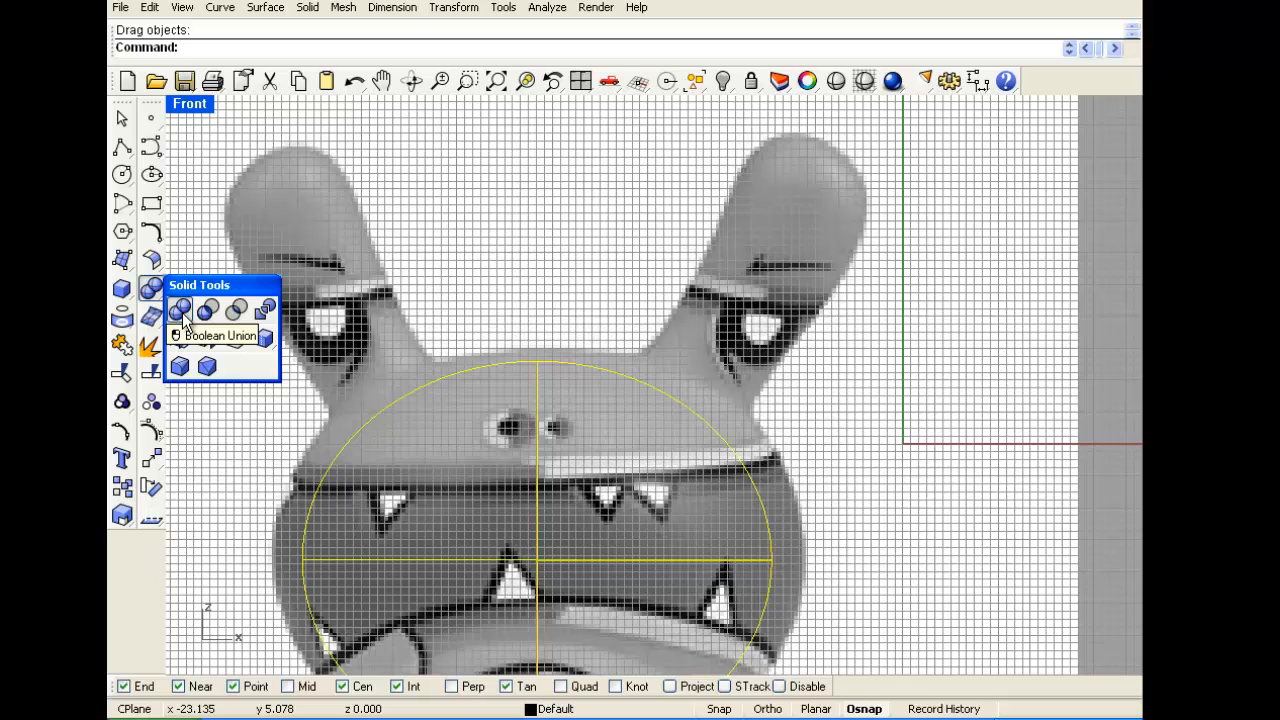
click(122, 288)
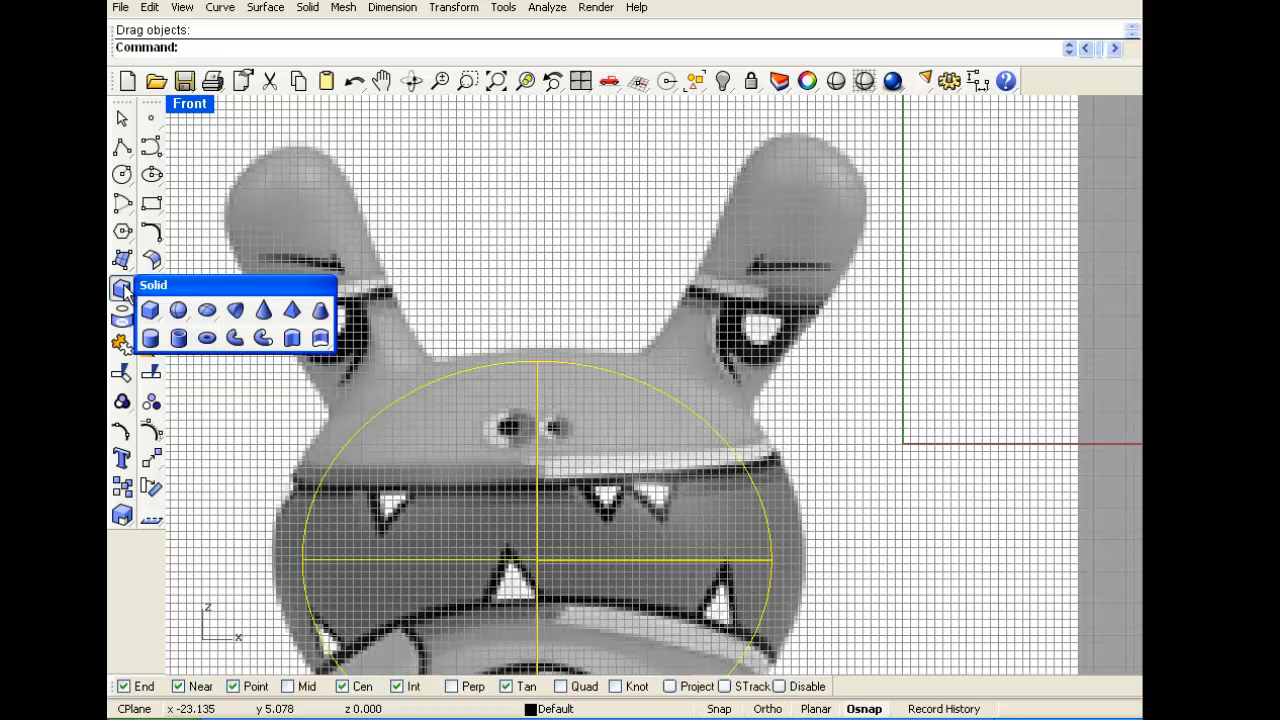
click(178, 314)
click(289, 207)
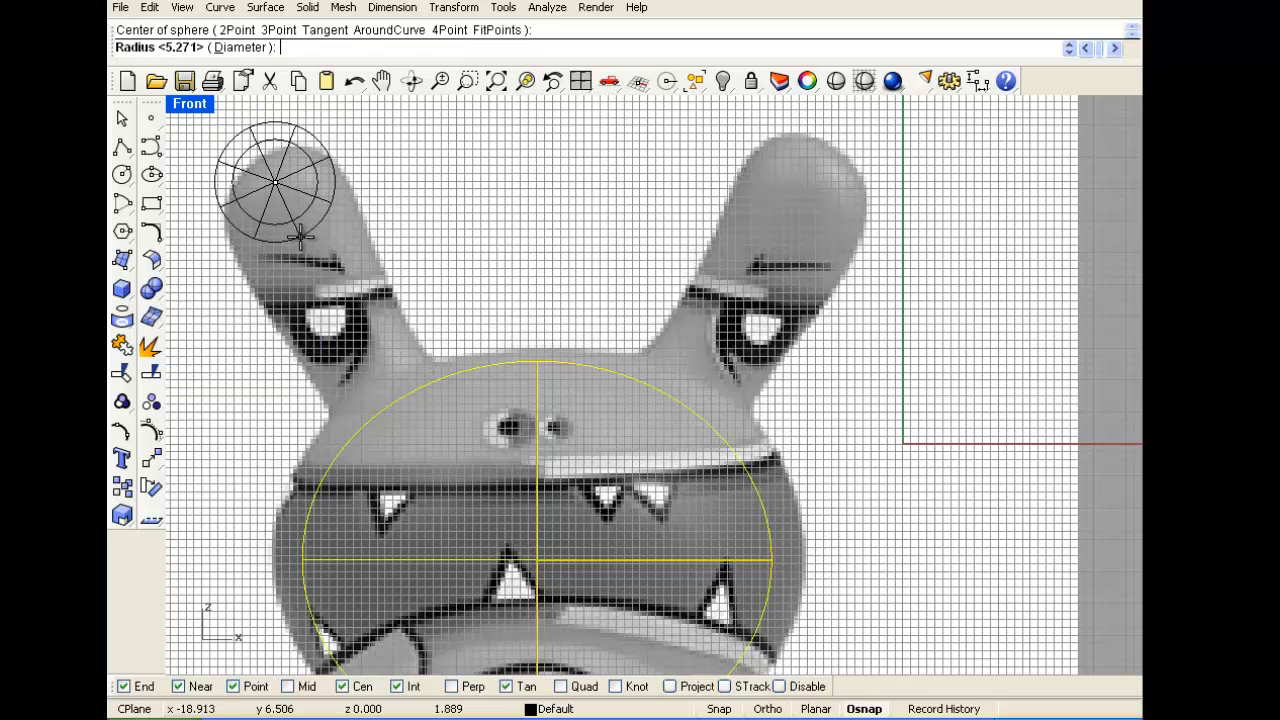
click(302, 243)
drag(270, 181, 284, 210)
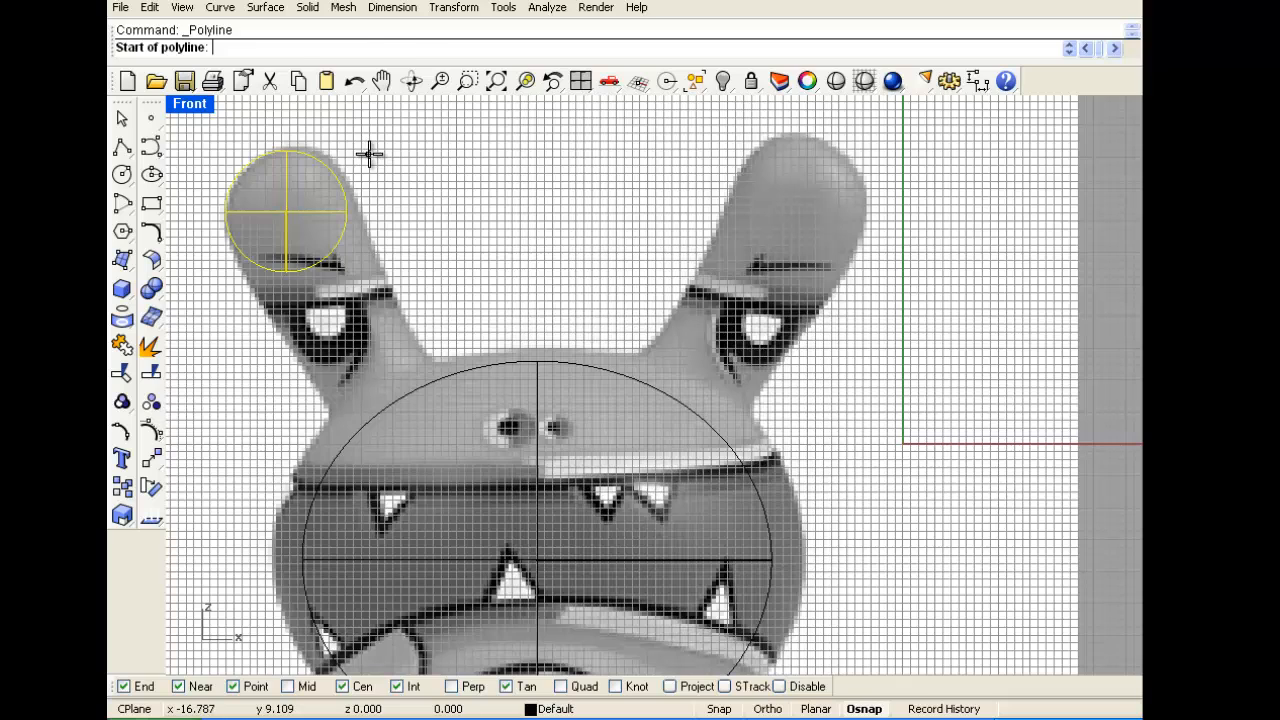
Draw a diagonal line across the ear-tip sphere through its centre and, in the Top view, move the line clear behind the sphere
click(371, 155)
click(197, 276)
key(Return)
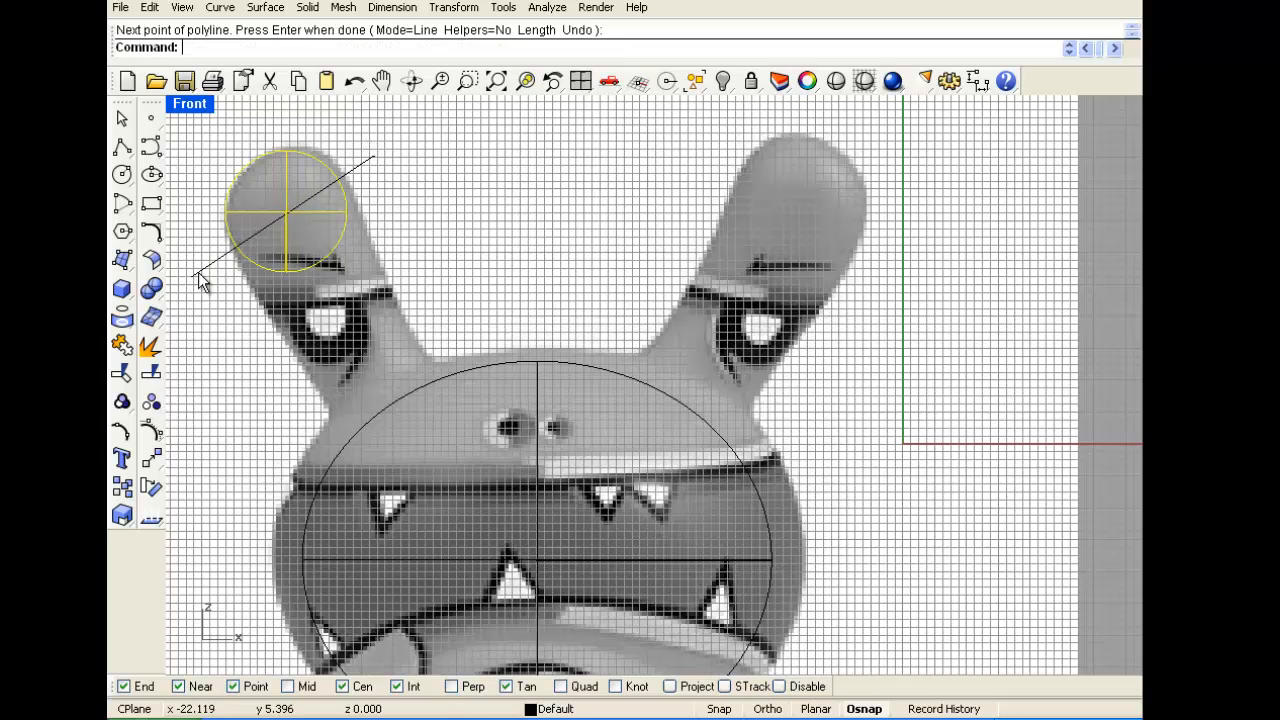
click(200, 279)
key(ctrl+m)
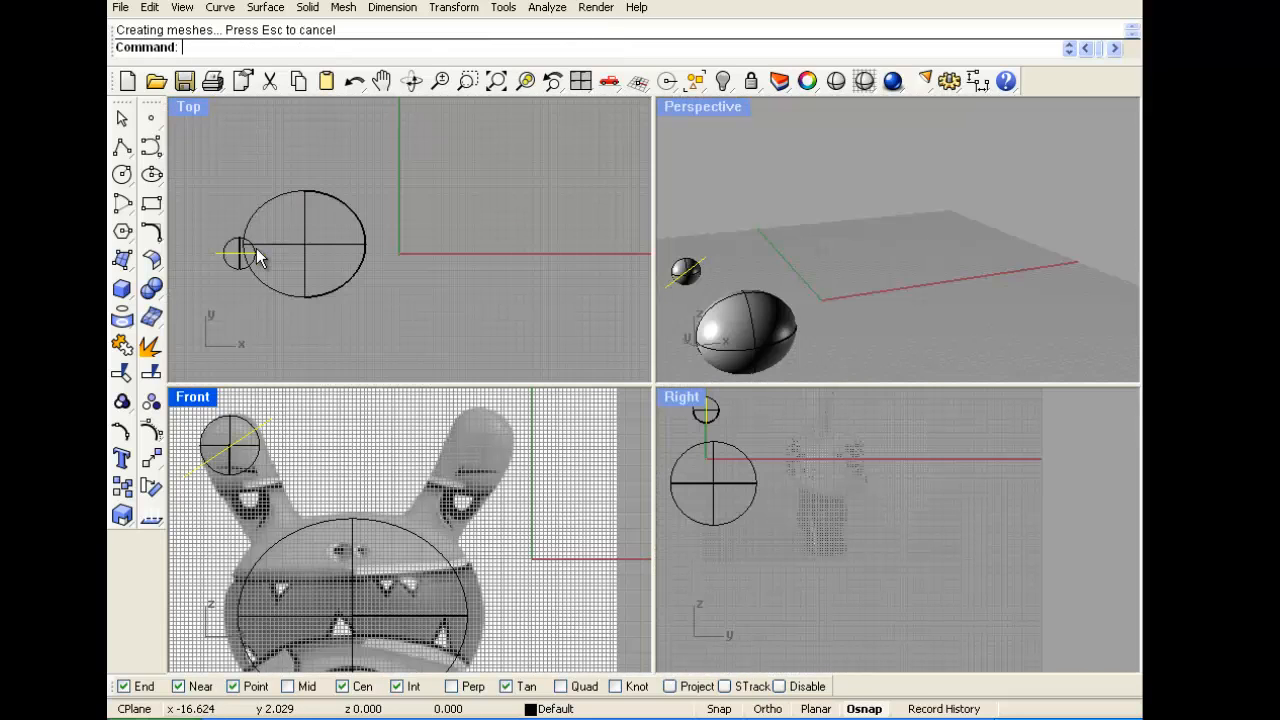
drag(275, 230, 275, 180)
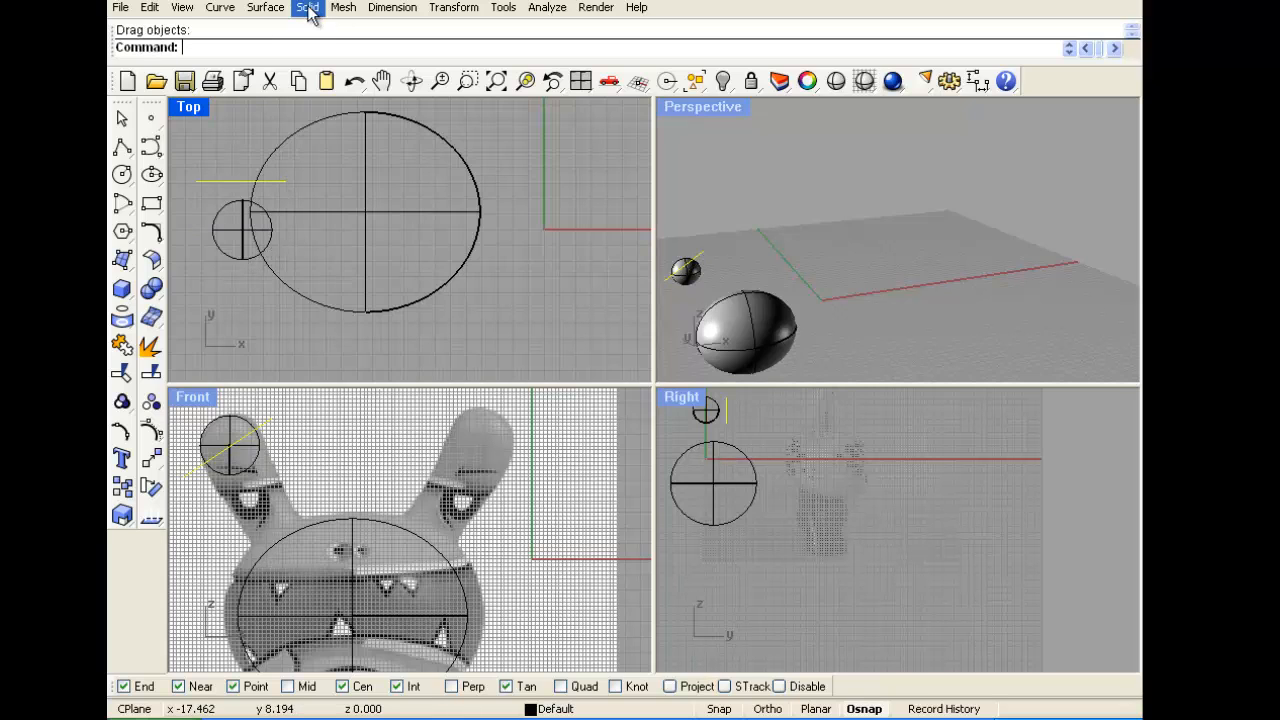
Extrude the diagonal line straight along the Y direction in the Top view into a cutting surface that passes completely through the ear-tip sphere
click(265, 7)
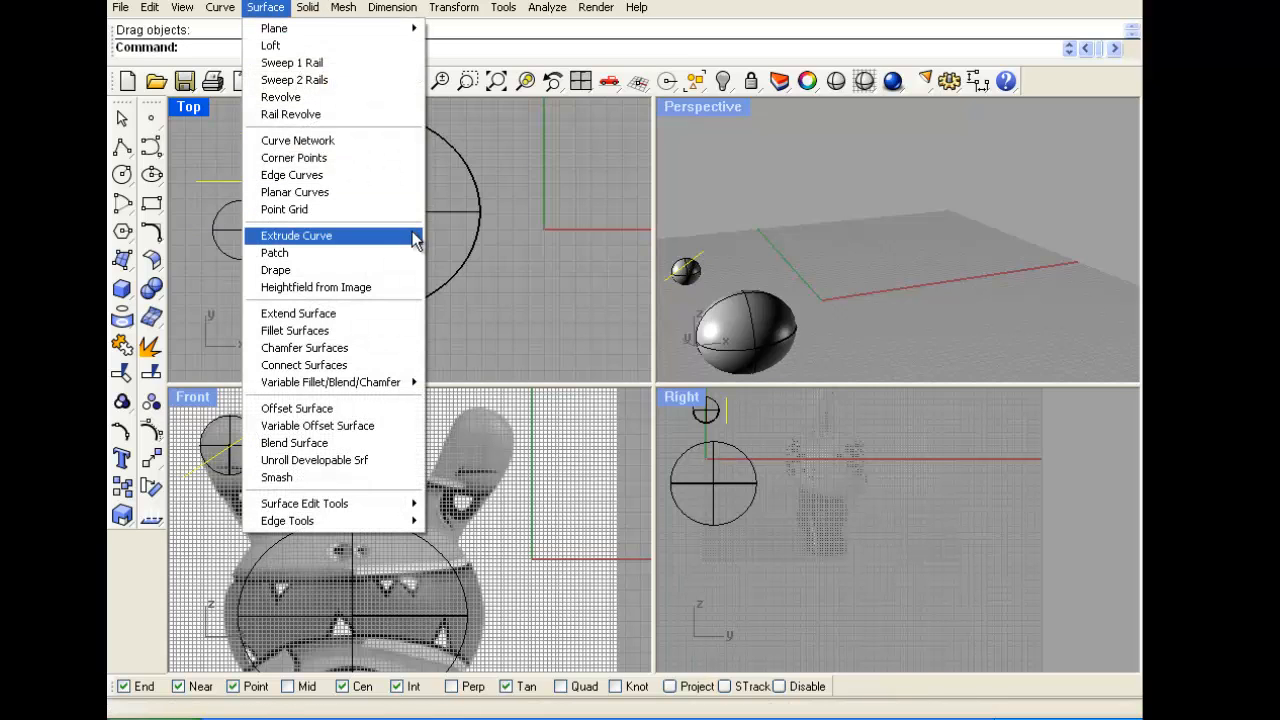
mouse_move(414, 236)
click(460, 238)
click(314, 48)
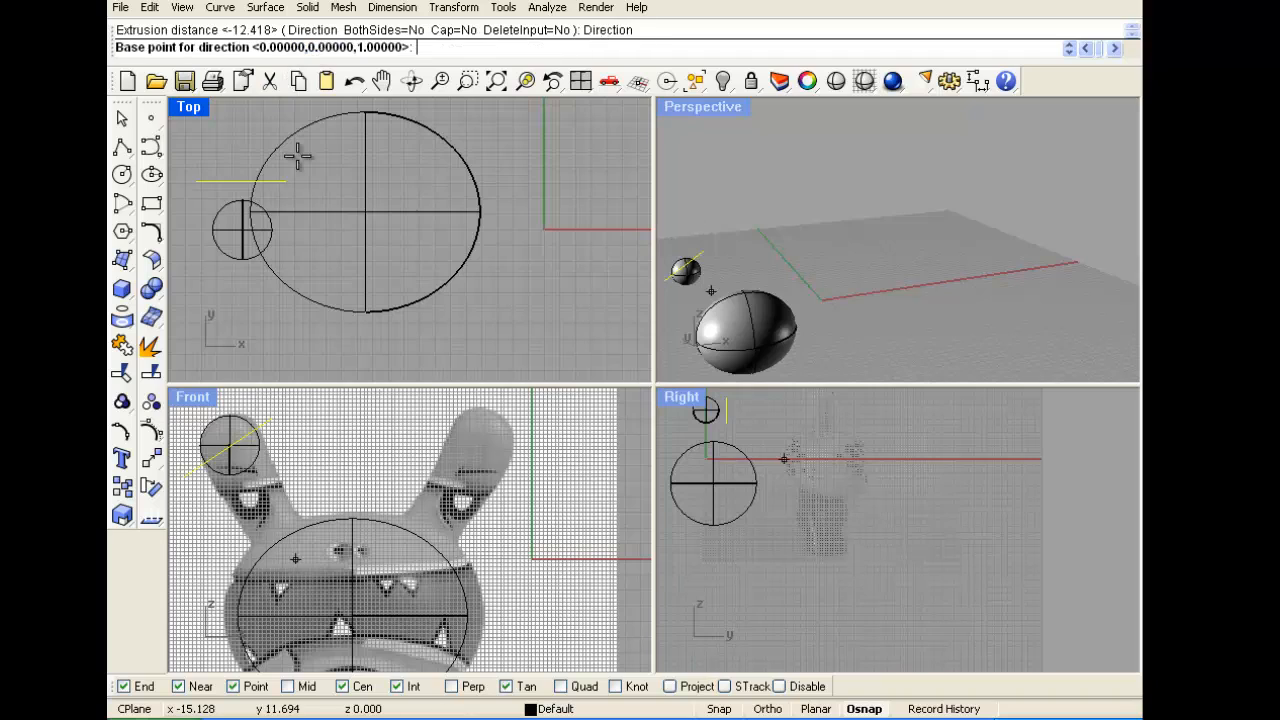
click(309, 190)
click(305, 246)
click(305, 287)
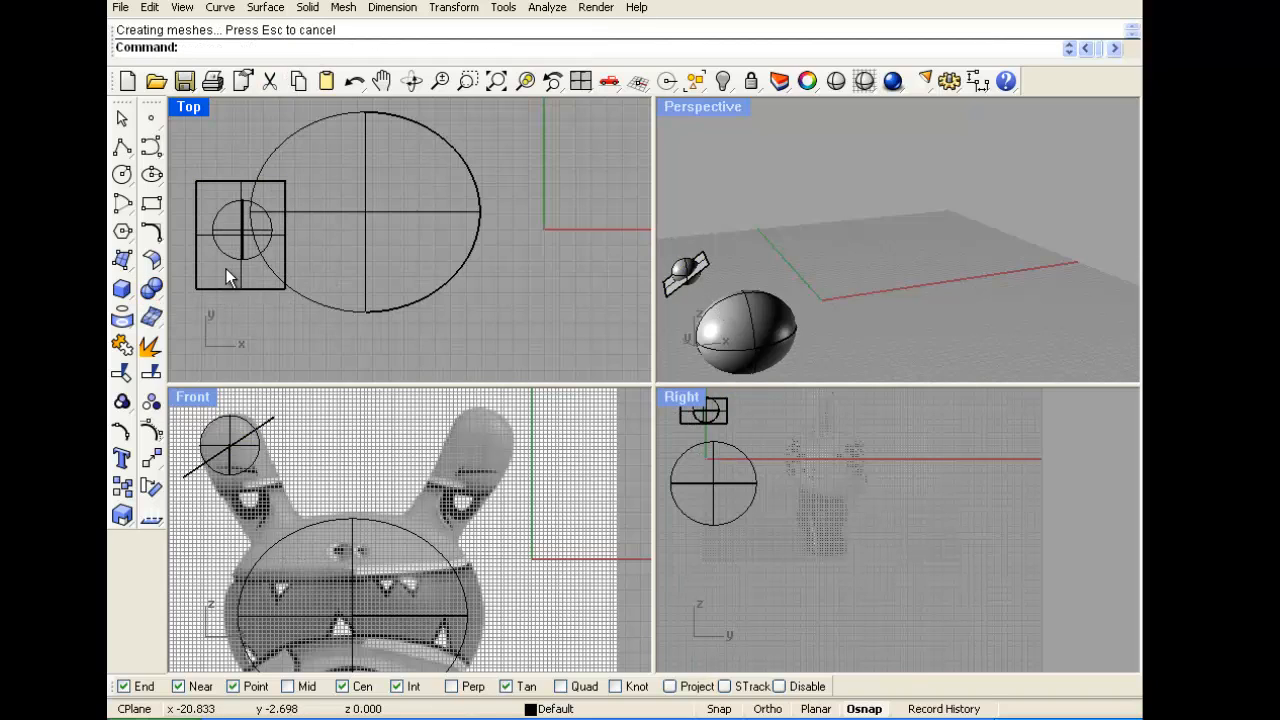
Duplicate the ear-tip sphere and place the copy at the base of the left-hand ear in the Front view
scroll(698, 312, up, 5)
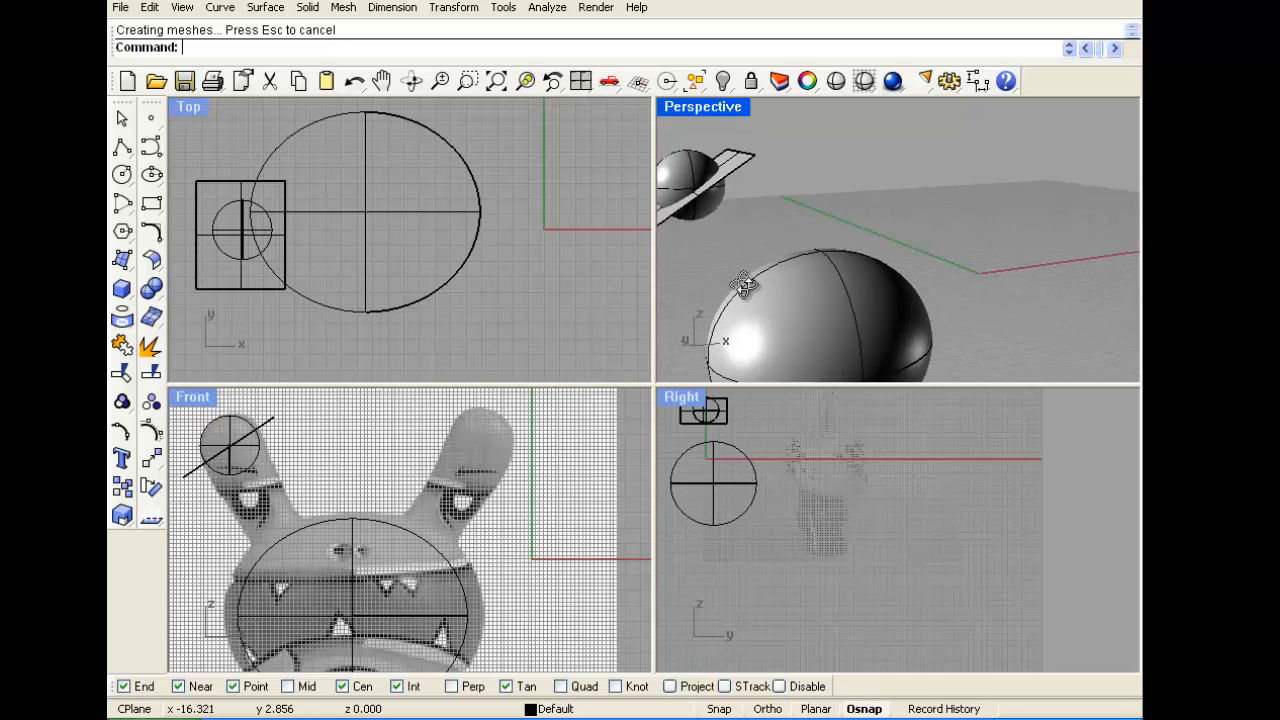
click(708, 173)
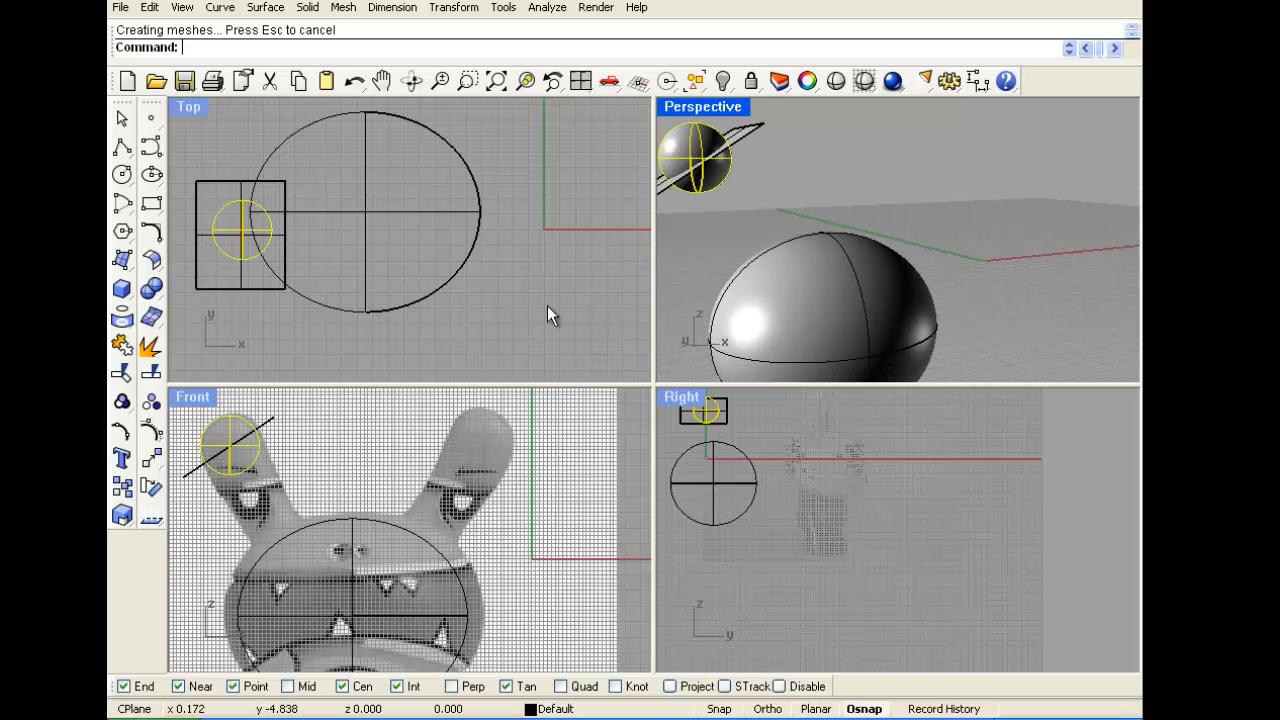
key(ctrl+v)
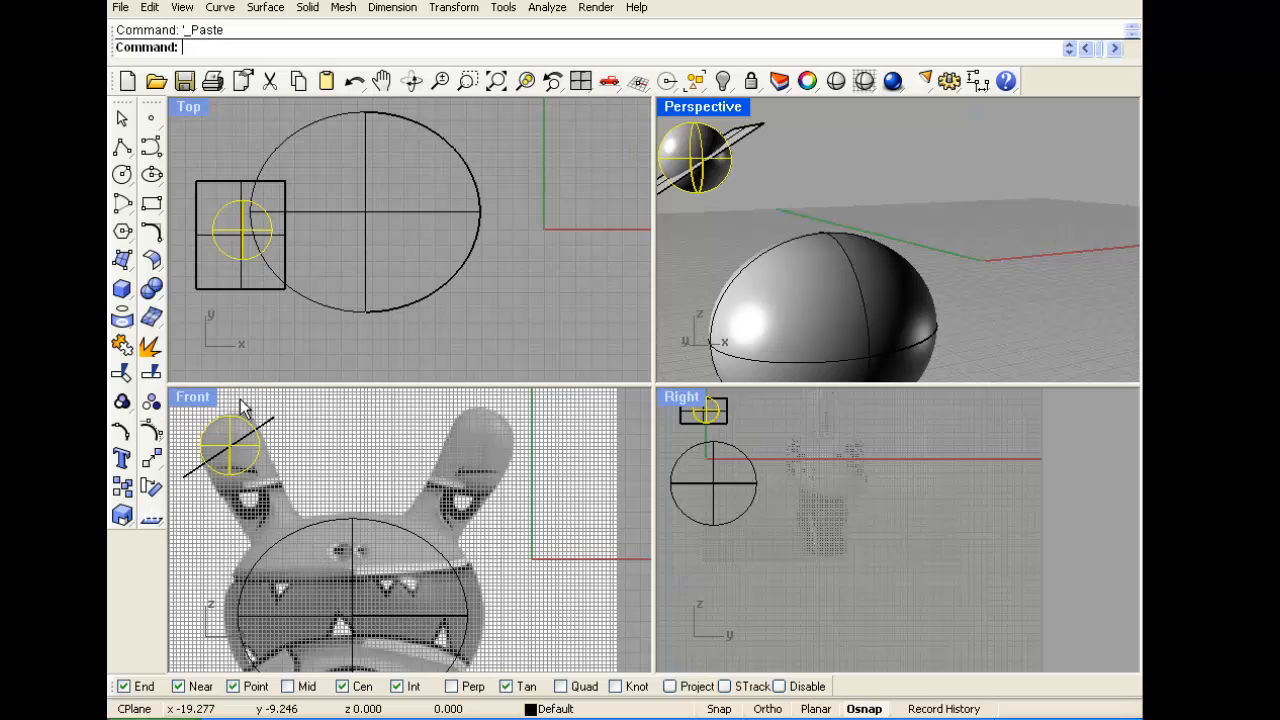
drag(233, 480, 266, 552)
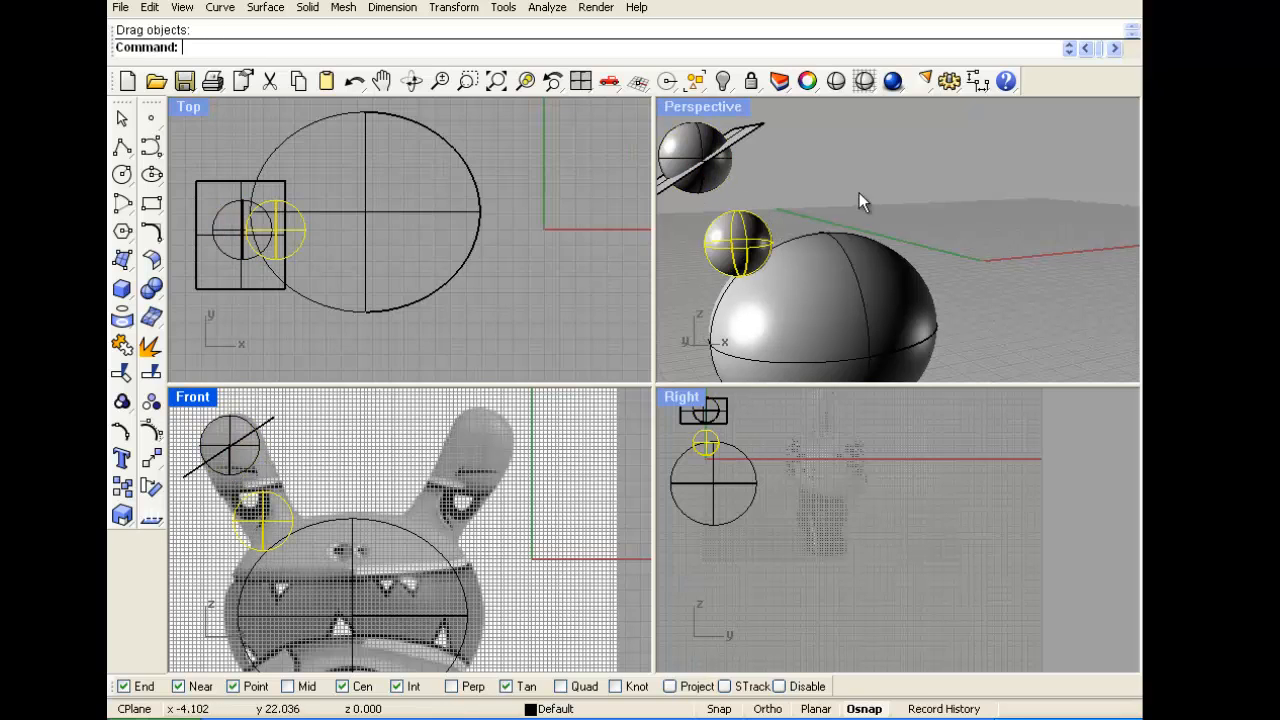
click(859, 192)
mouse_move(800, 198)
right_down()
mouse_move(762, 194)
mouse_move(800, 201)
right_up()
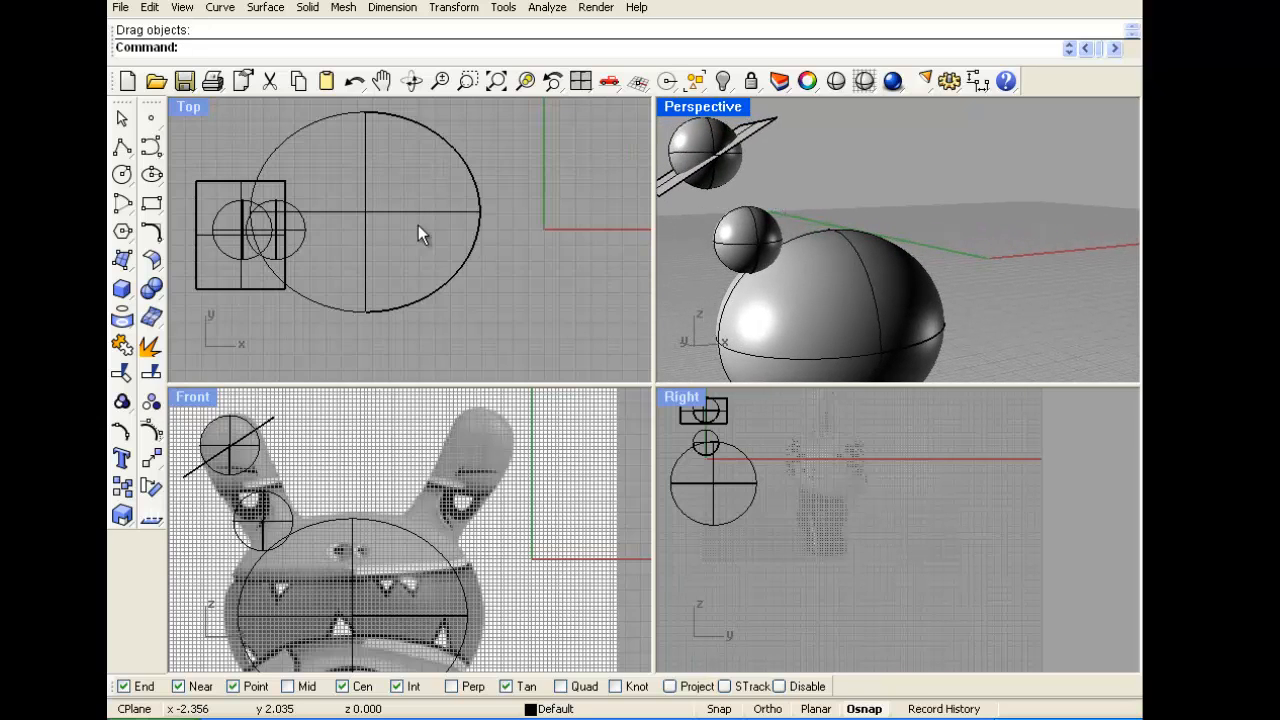
Split the ear-tip sphere with the extruded diagonal cutting surface
key(Return)
click(730, 151)
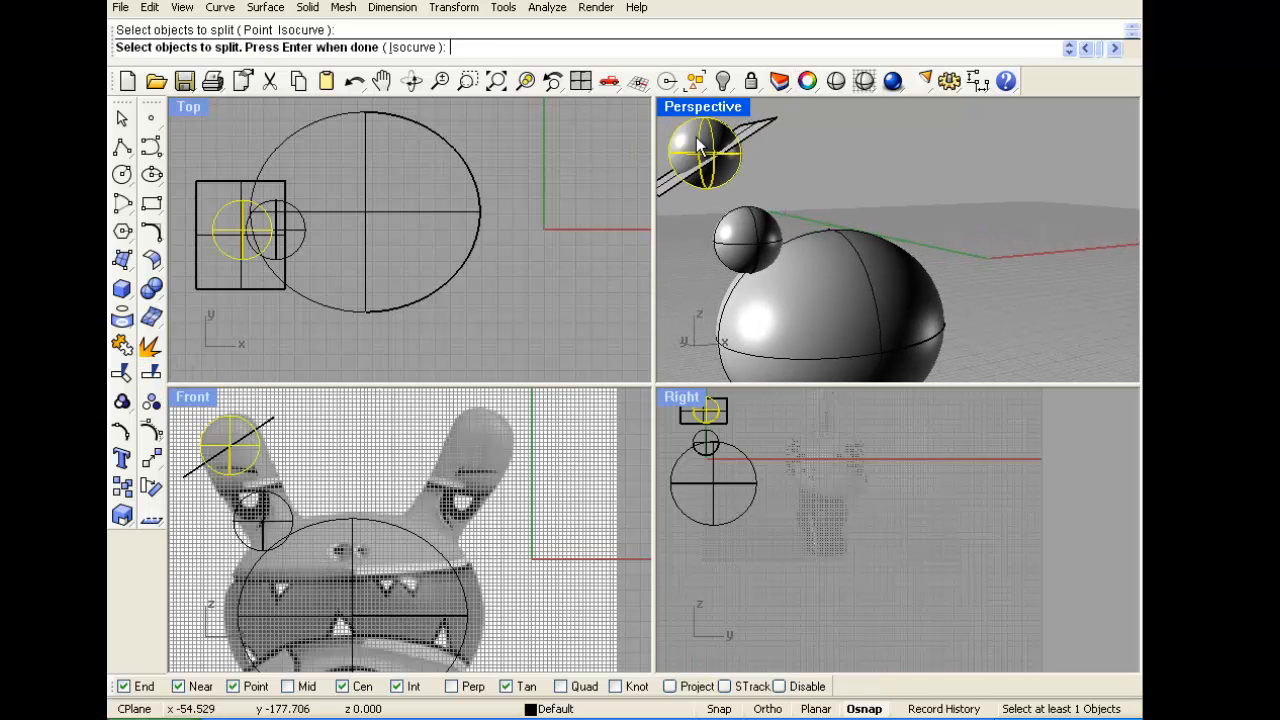
key(Return)
click(755, 129)
key(Return)
Delete the cutting surface and the lower part of the split ear-tip sphere, keeping the rounded upper cap
click(755, 128)
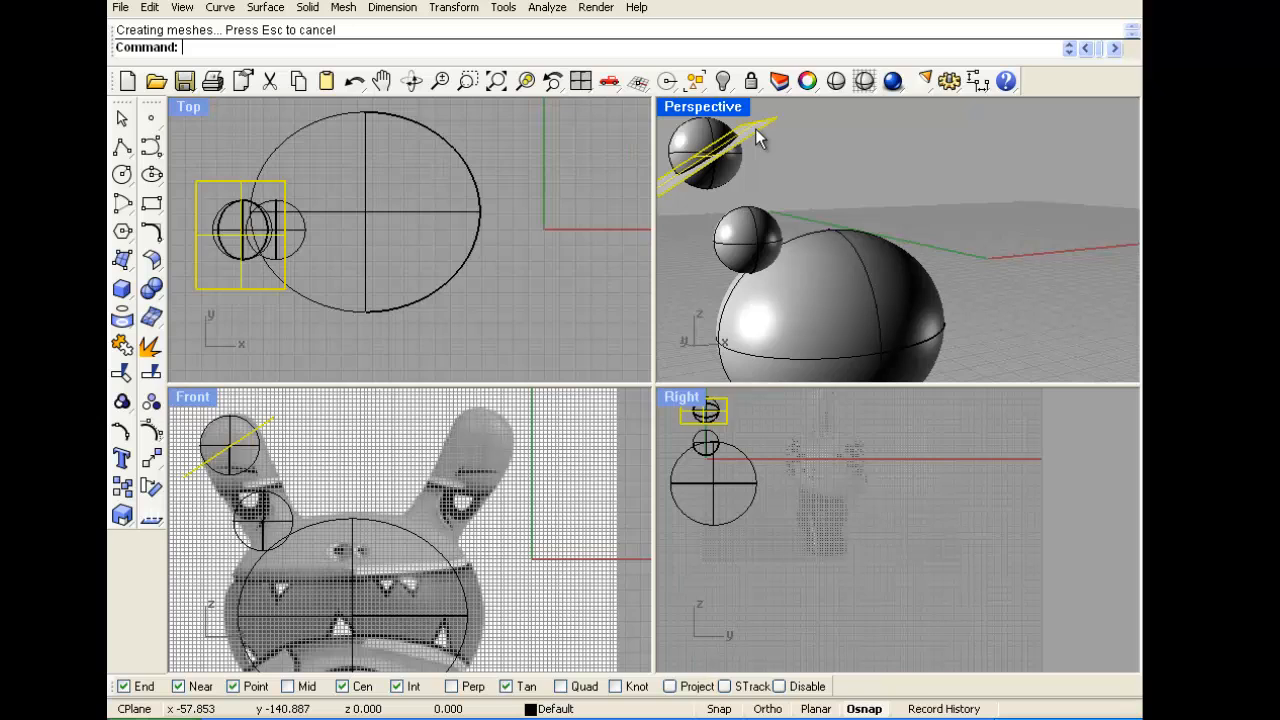
key(Delete)
click(731, 177)
key(Delete)
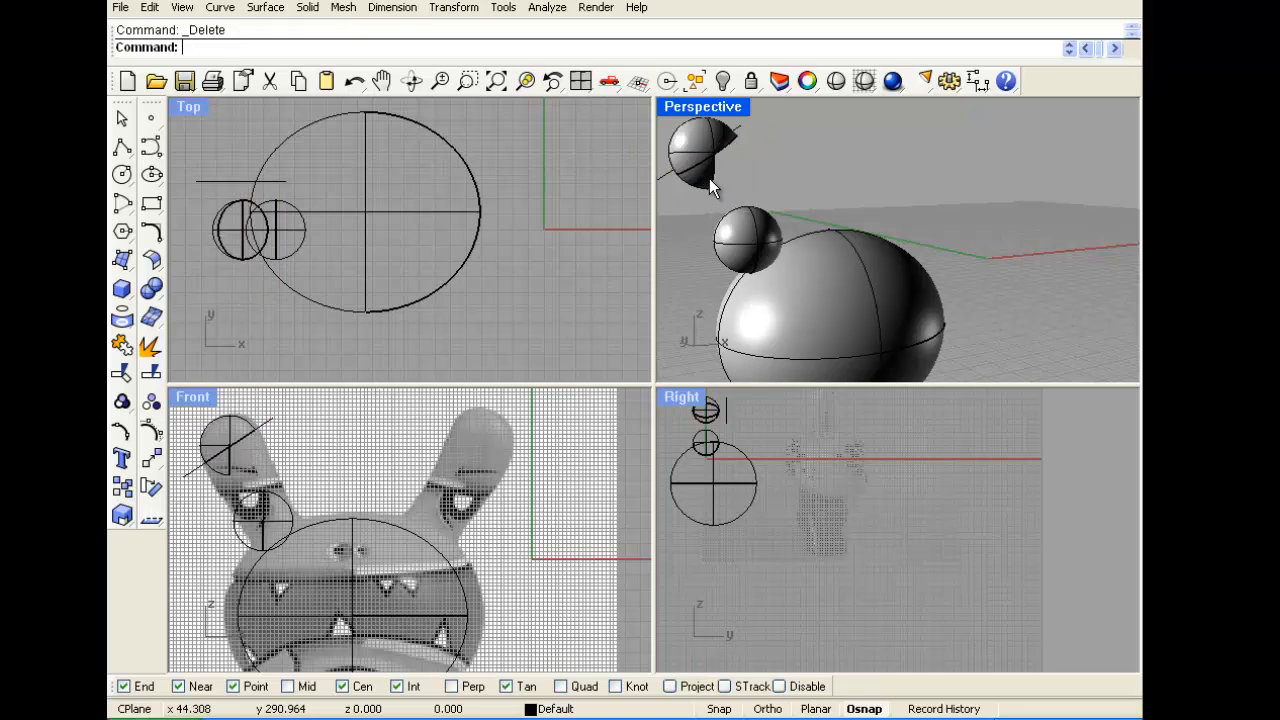
click(709, 178)
key(Delete)
Try subtracting the ear-base sphere from the head with Boolean Difference in a maximized Perspective view, and undo the subtraction
right_drag(745, 190, 706, 116)
double_click(708, 103)
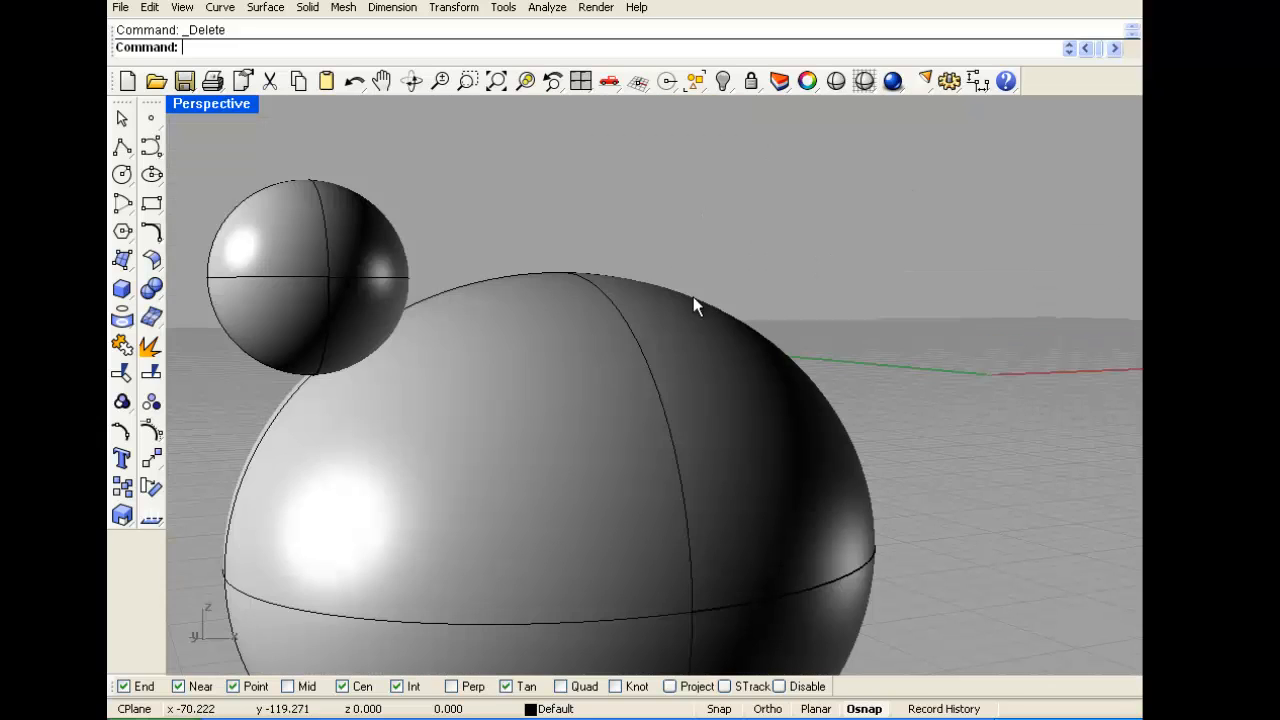
scroll(694, 300, down, 4)
scroll(390, 330, up, 4)
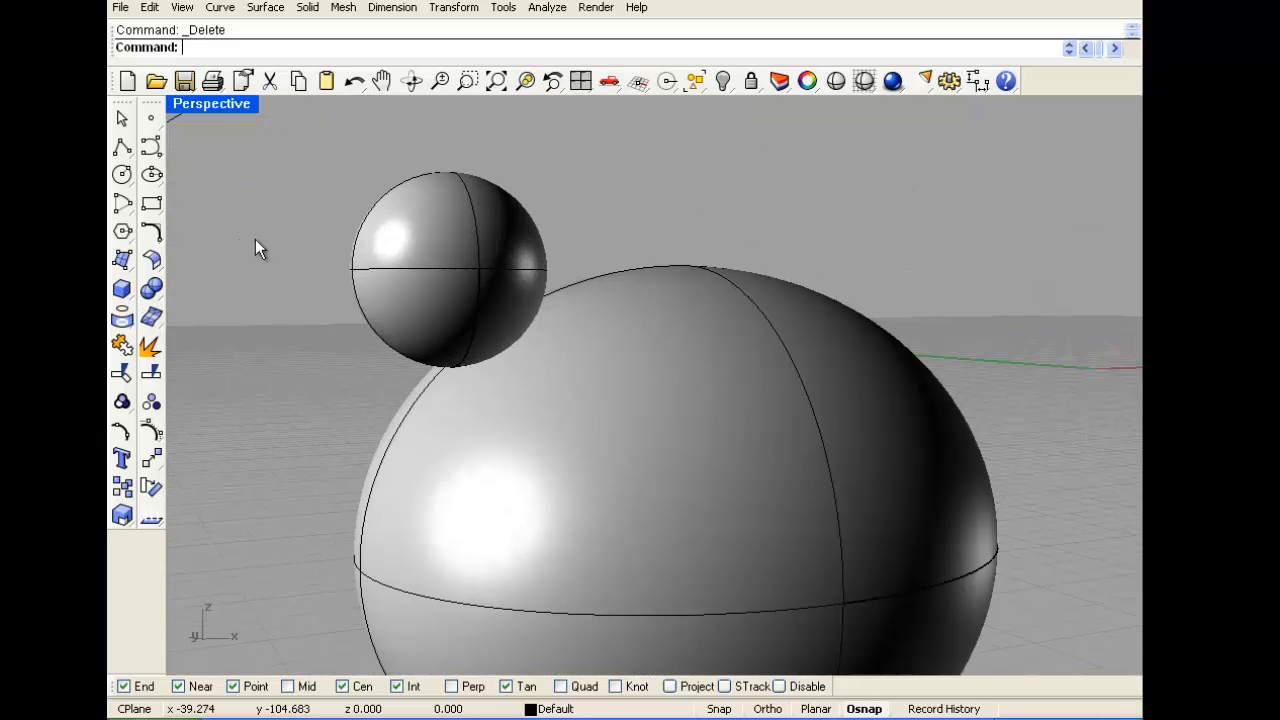
click(151, 288)
click(207, 311)
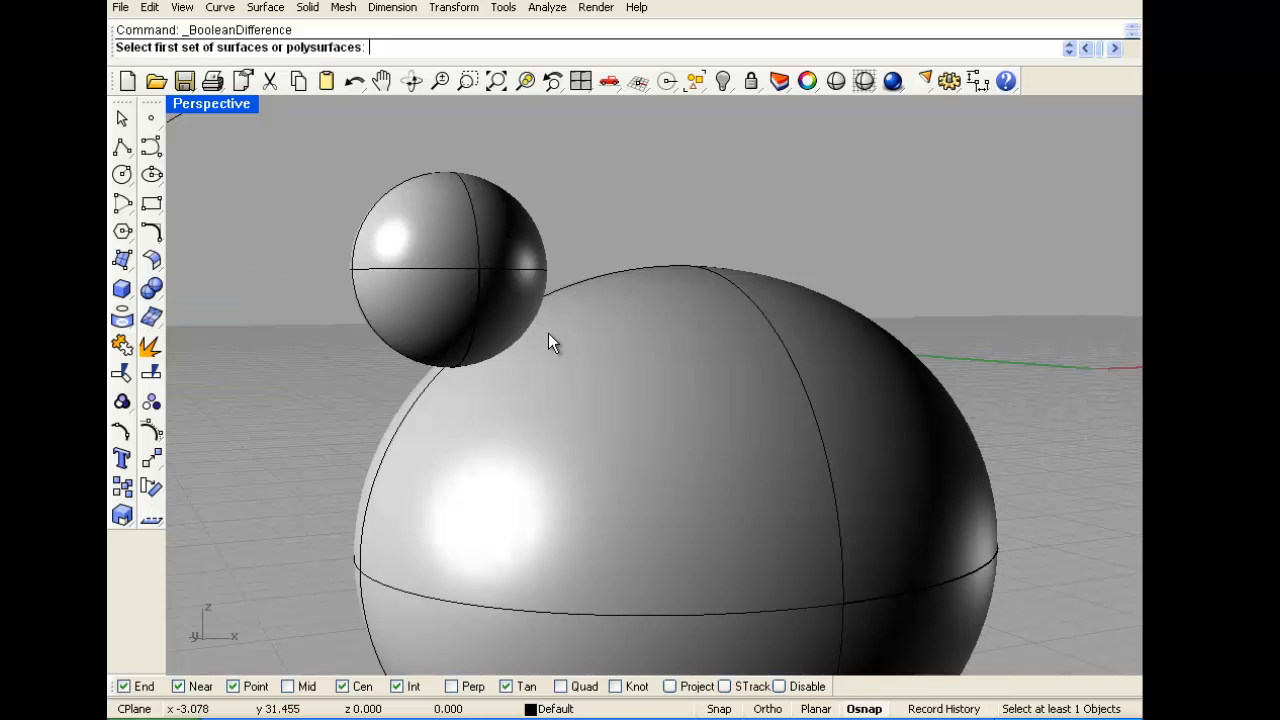
click(586, 305)
key(Return)
click(497, 266)
key(Return)
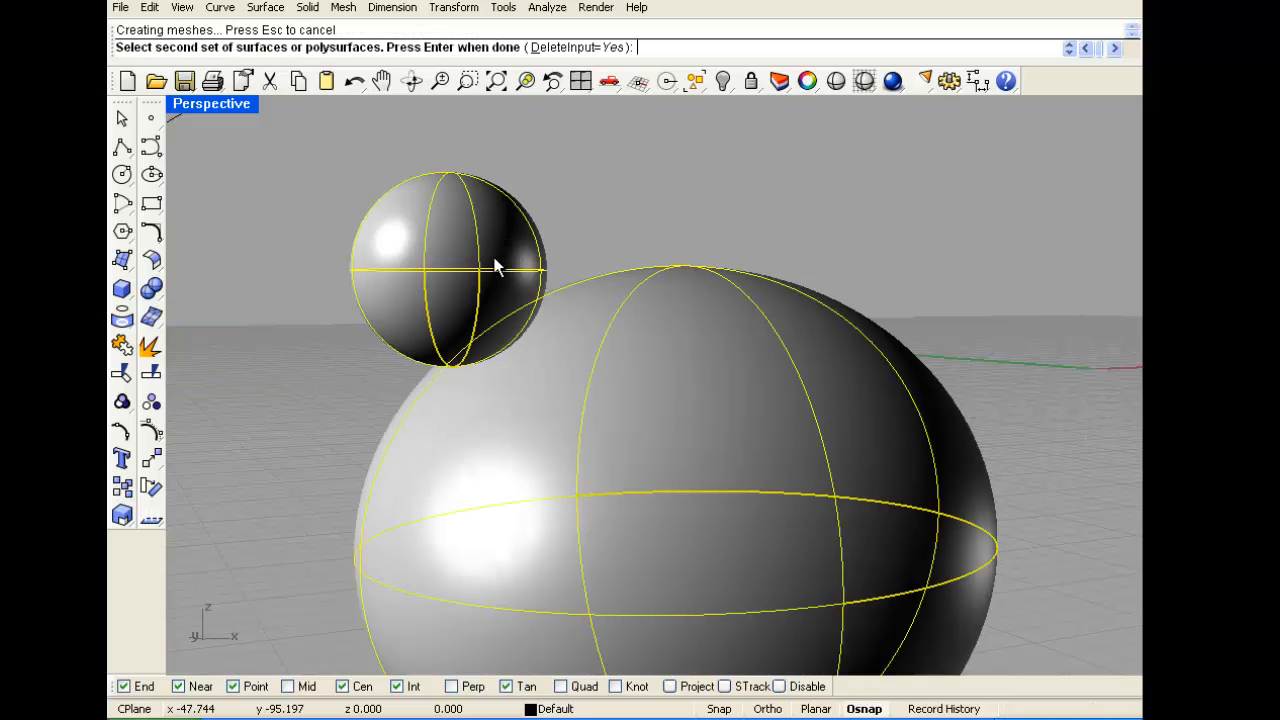
right_drag(497, 266, 528, 366)
key(ctrl+z)
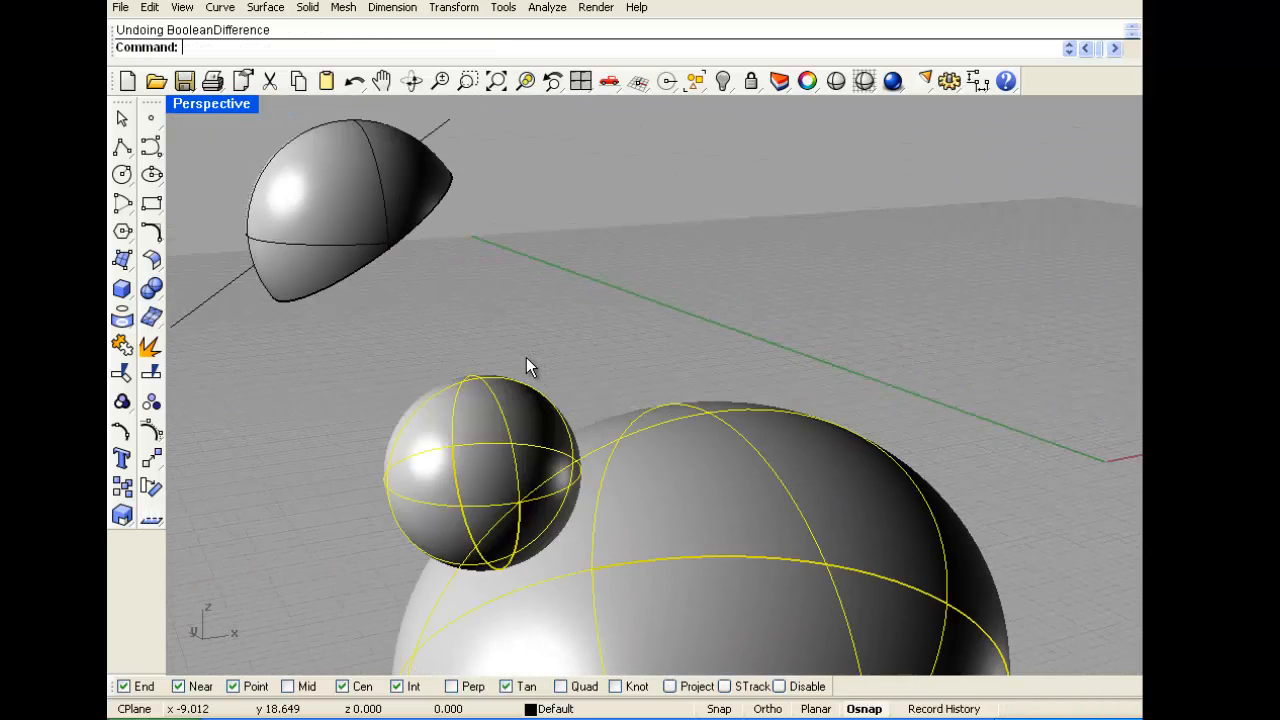
Return to the four-view layout and move the ear-base sphere slightly down in the Front view, deeper into the head
click(222, 122)
double_click(227, 105)
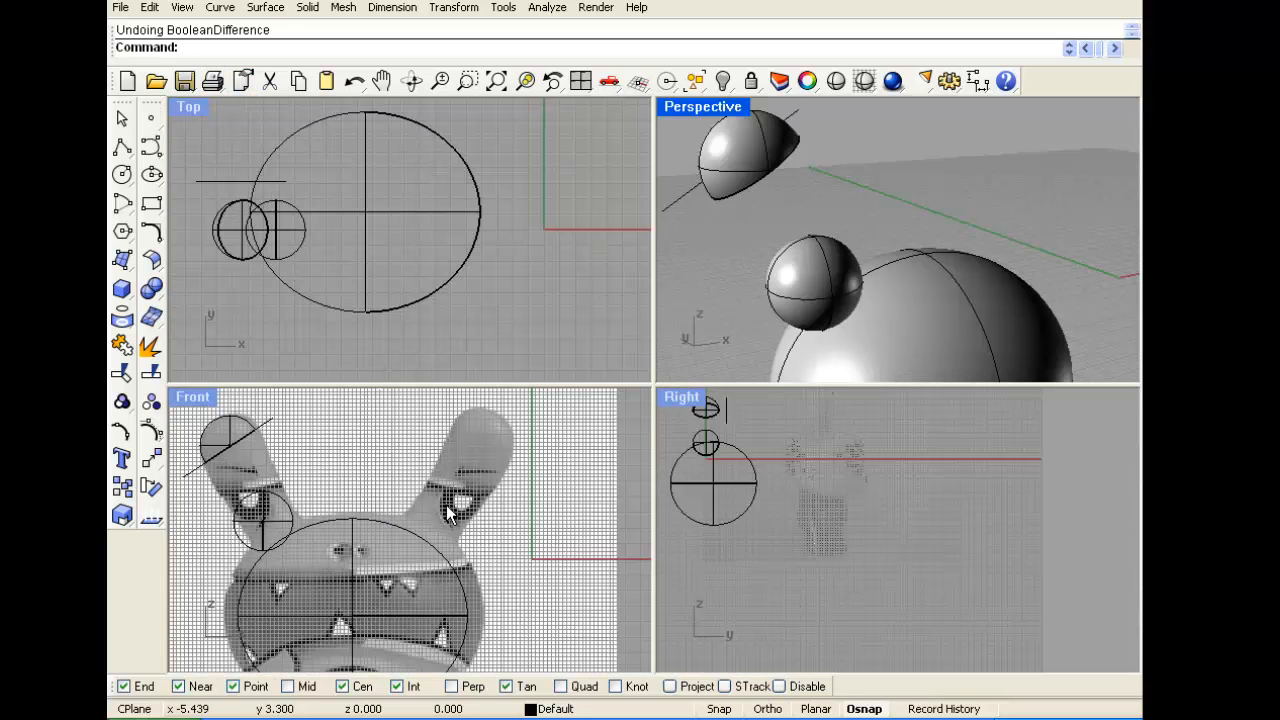
scroll(288, 508, up, 6)
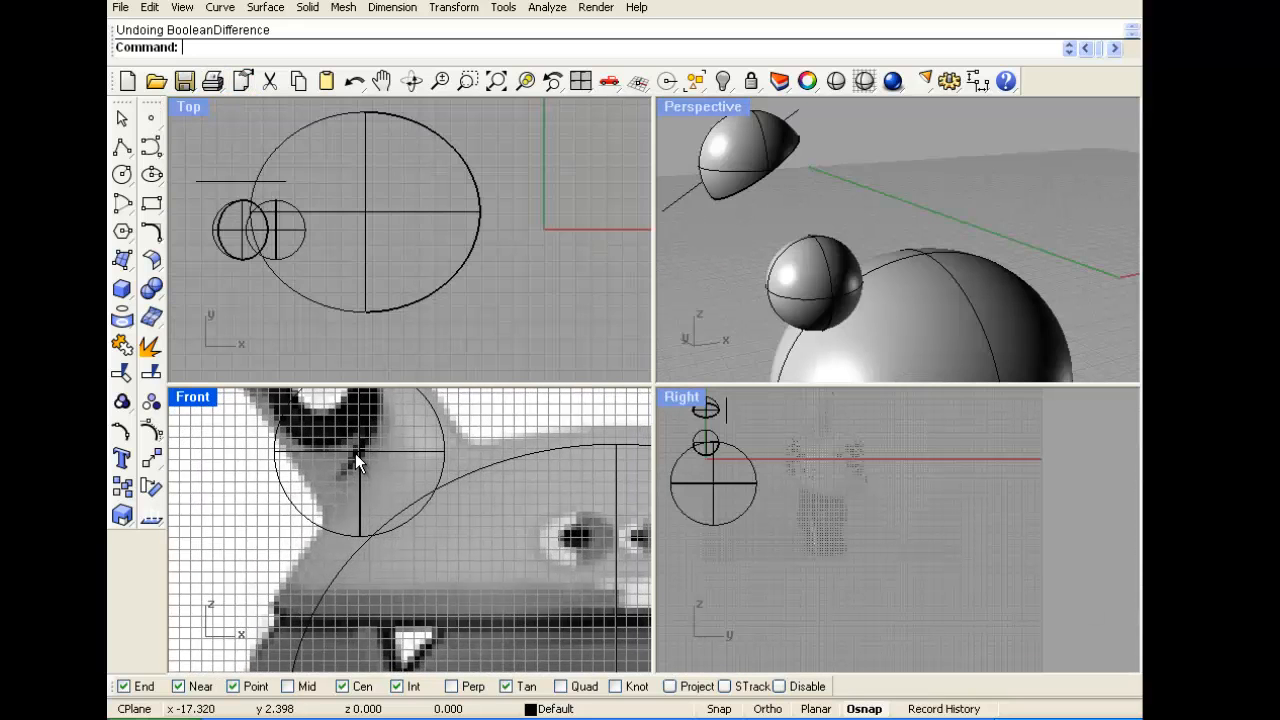
click(358, 454)
drag(358, 454, 364, 466)
click(600, 361)
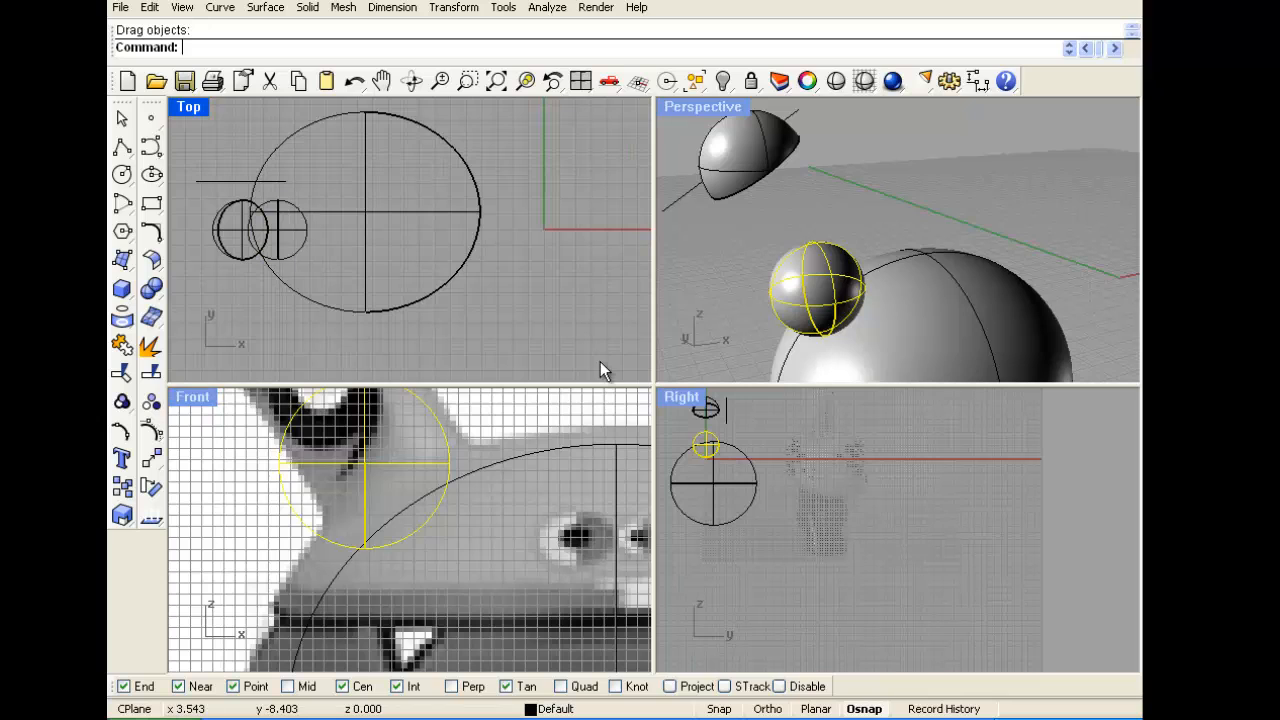
Split the head with the ear-base sphere as the cutting object
click(152, 372)
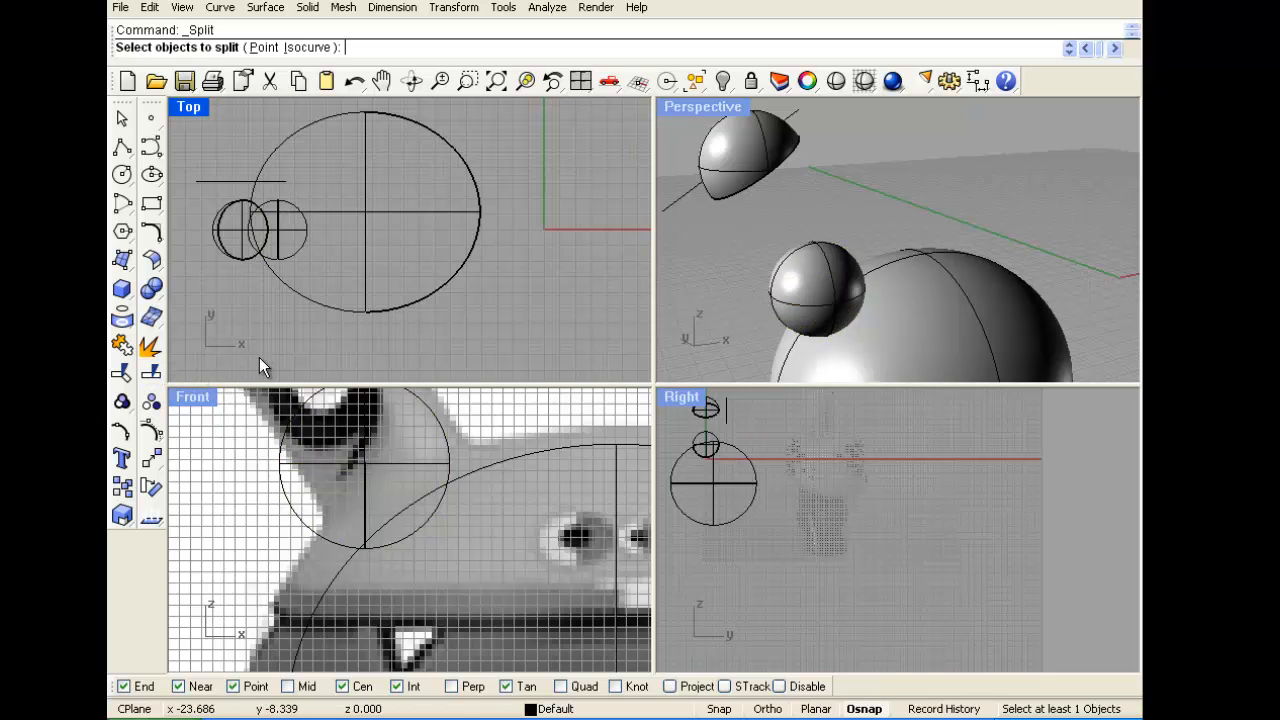
click(909, 309)
key(Return)
click(806, 270)
key(Return)
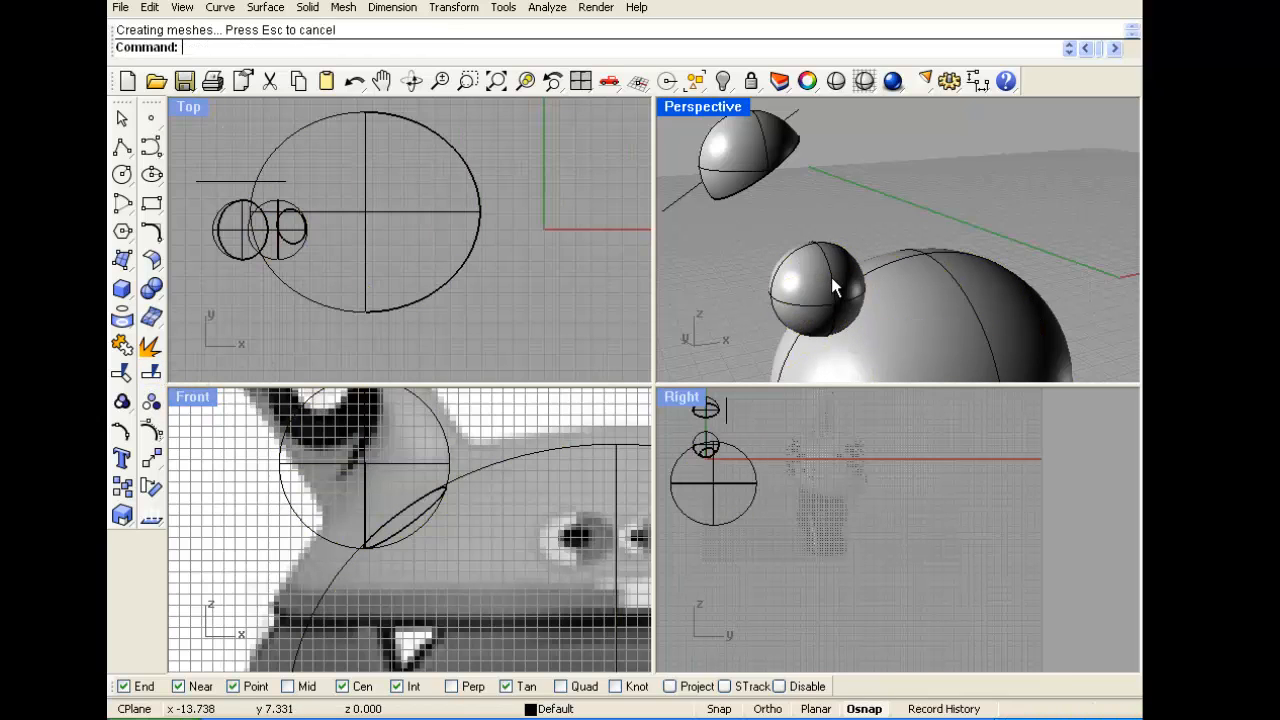
Delete the ear-base sphere and the patch split from the head, leaving an open hole for the ear
click(833, 285)
key(Delete)
click(847, 313)
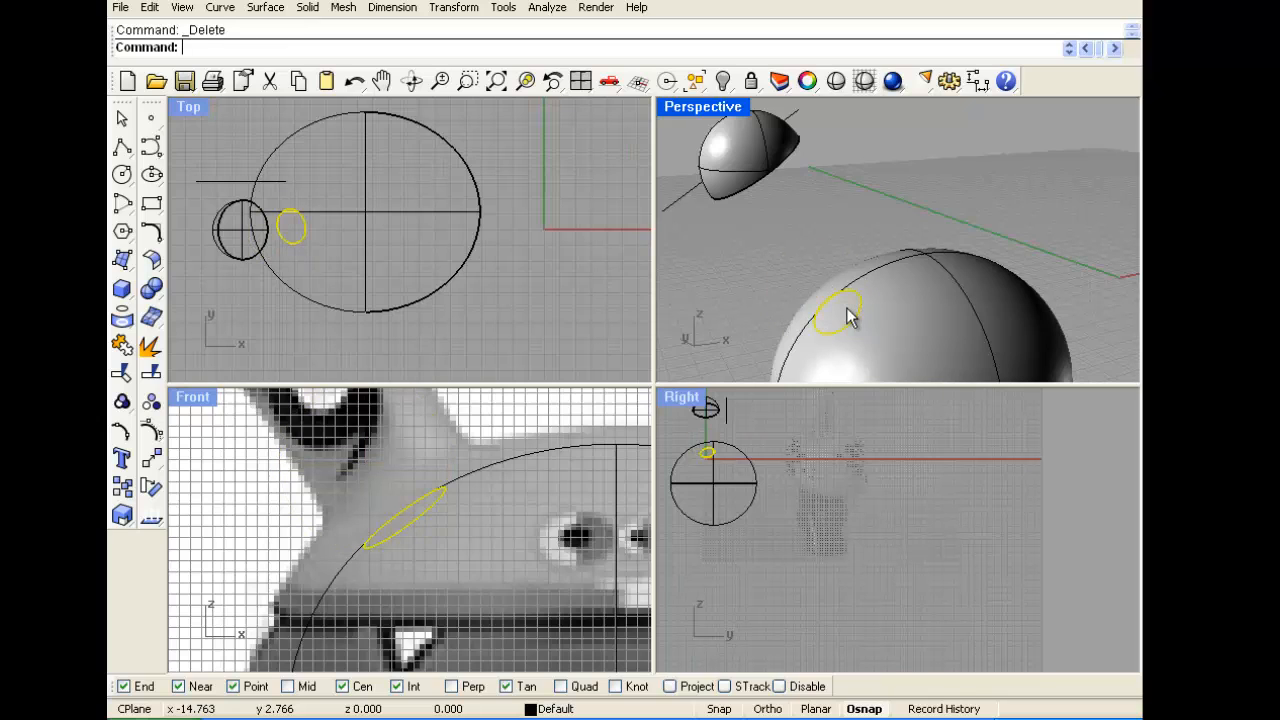
key(Delete)
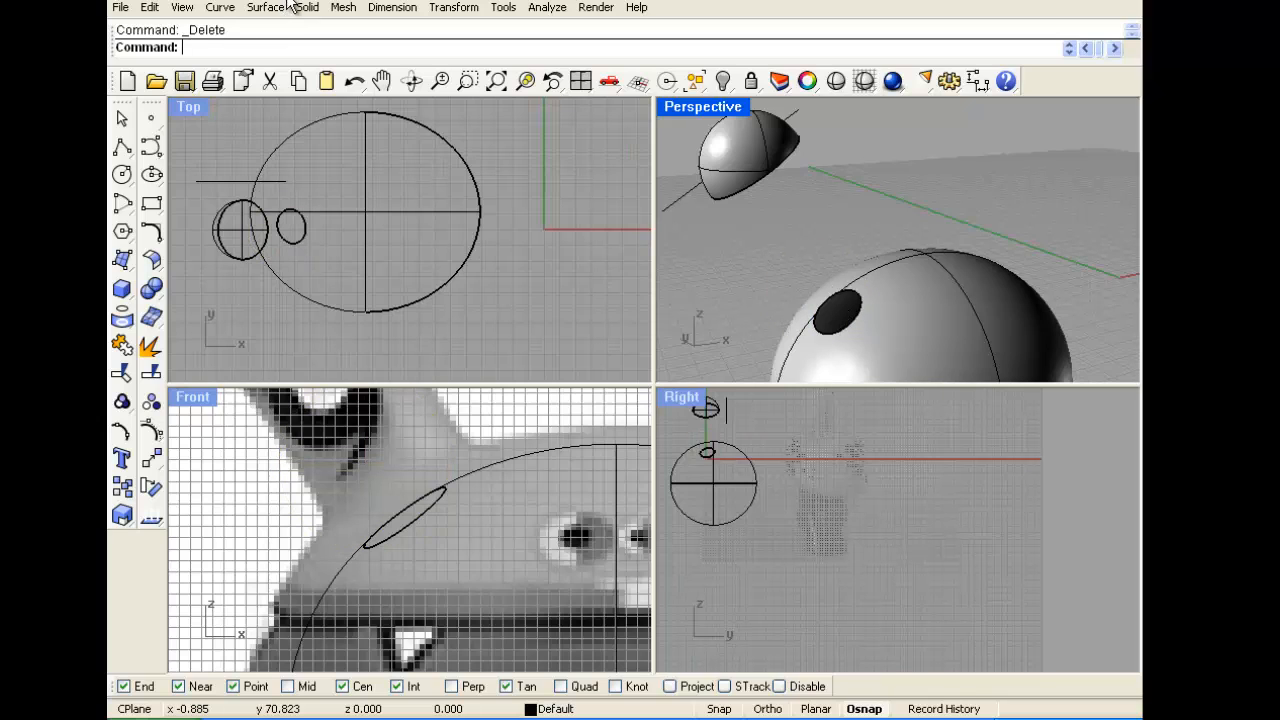
Start a surface blend from the ear cap's open edge to the head hole's edge, accepting the proposed curve seams
click(288, 8)
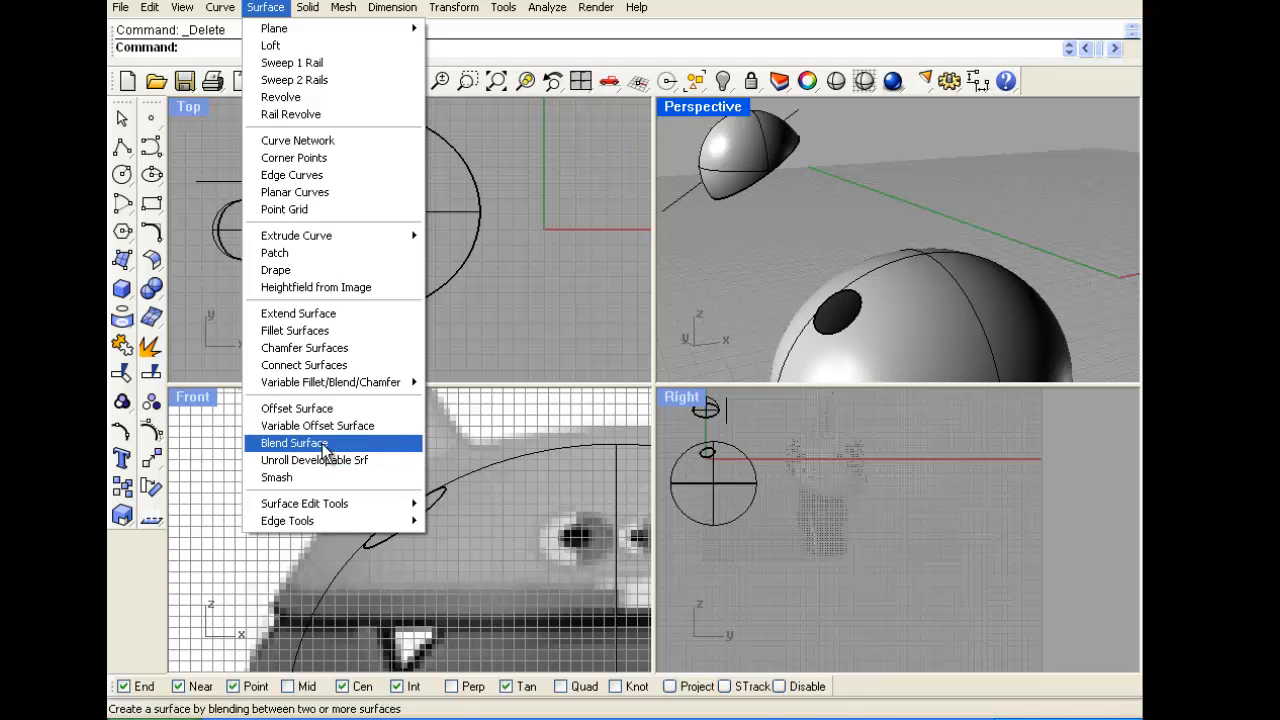
click(293, 443)
click(788, 168)
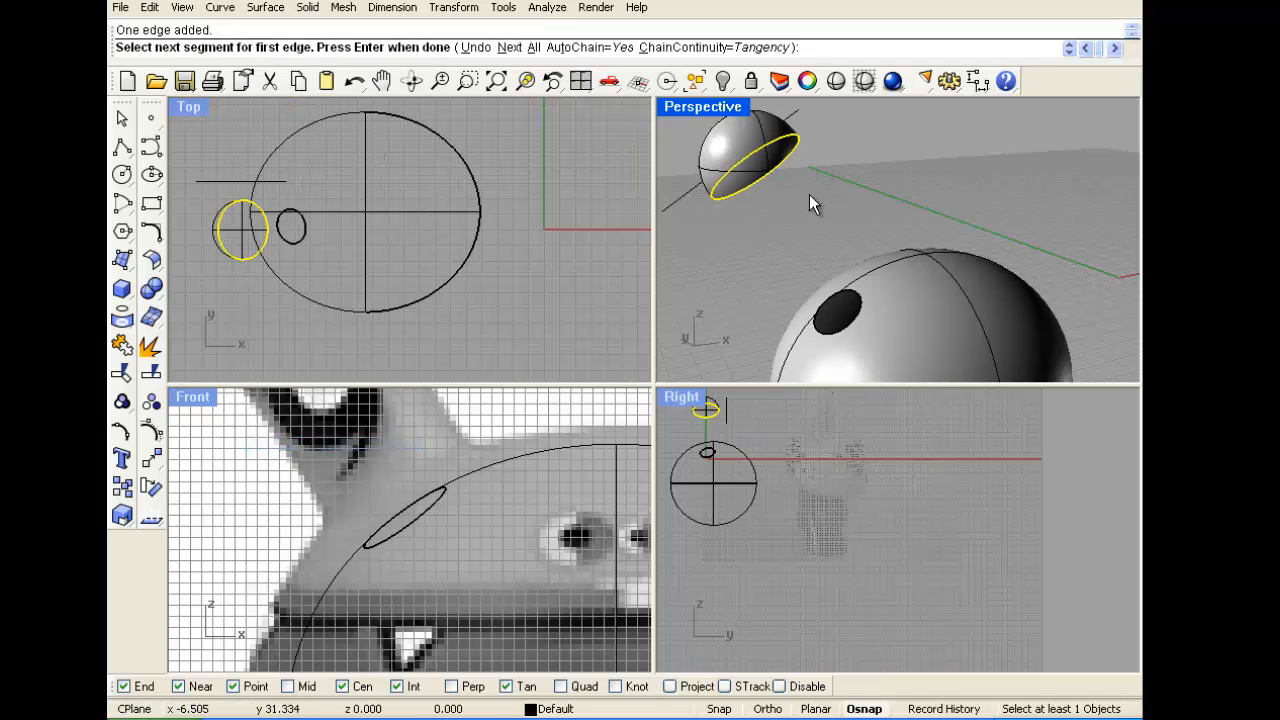
key(Return)
click(859, 306)
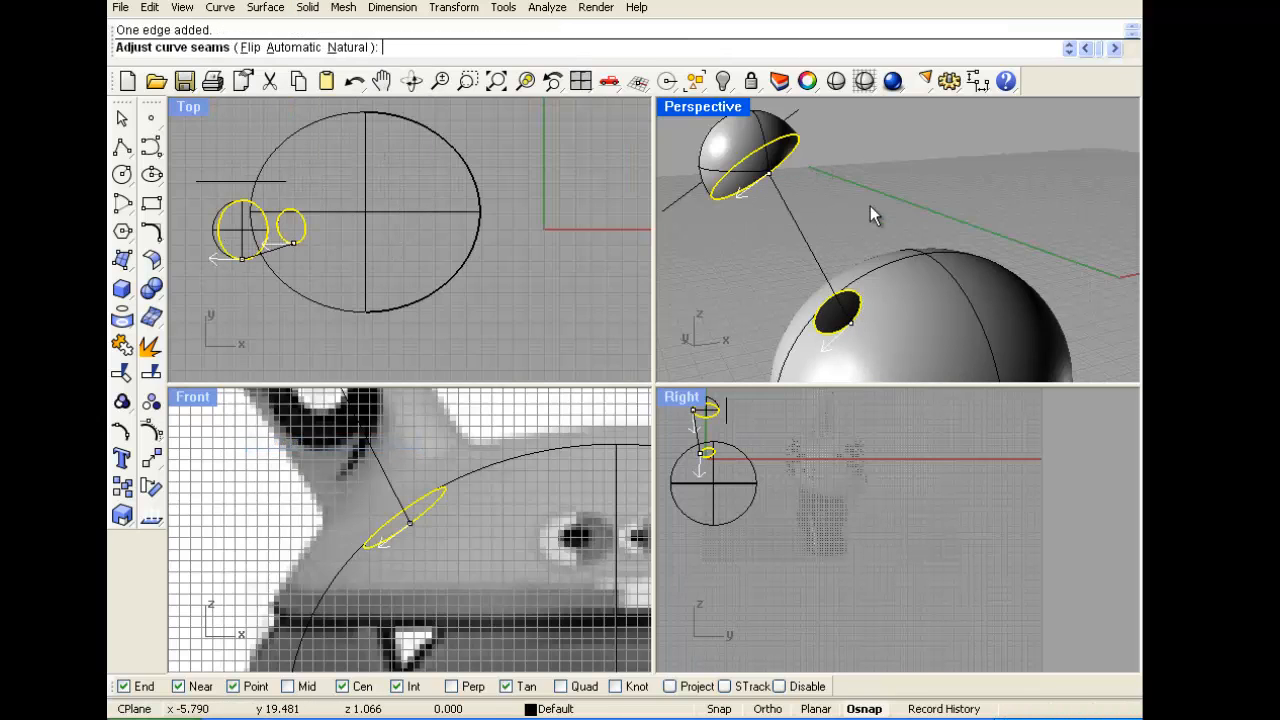
key(Return)
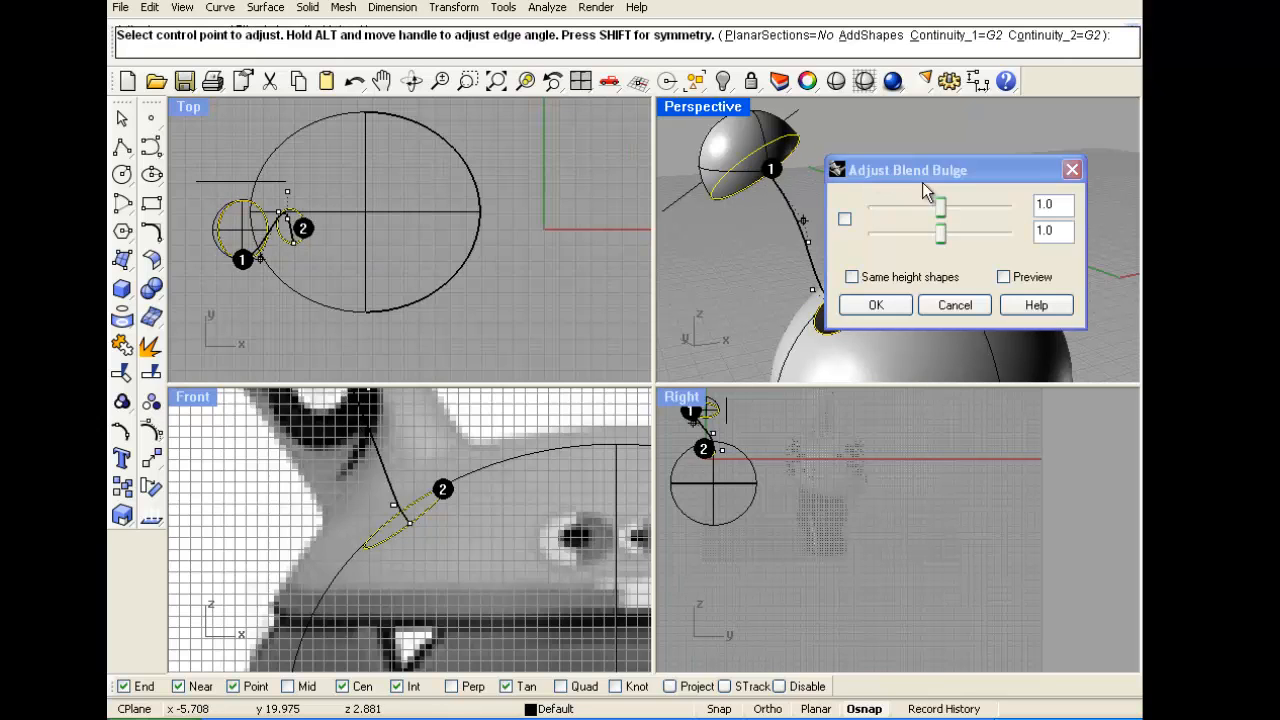
Preview the blend in a maximized Perspective view, try adjusting its shape with a control point, and cancel it
click(1006, 277)
right_drag(800, 236, 718, 97)
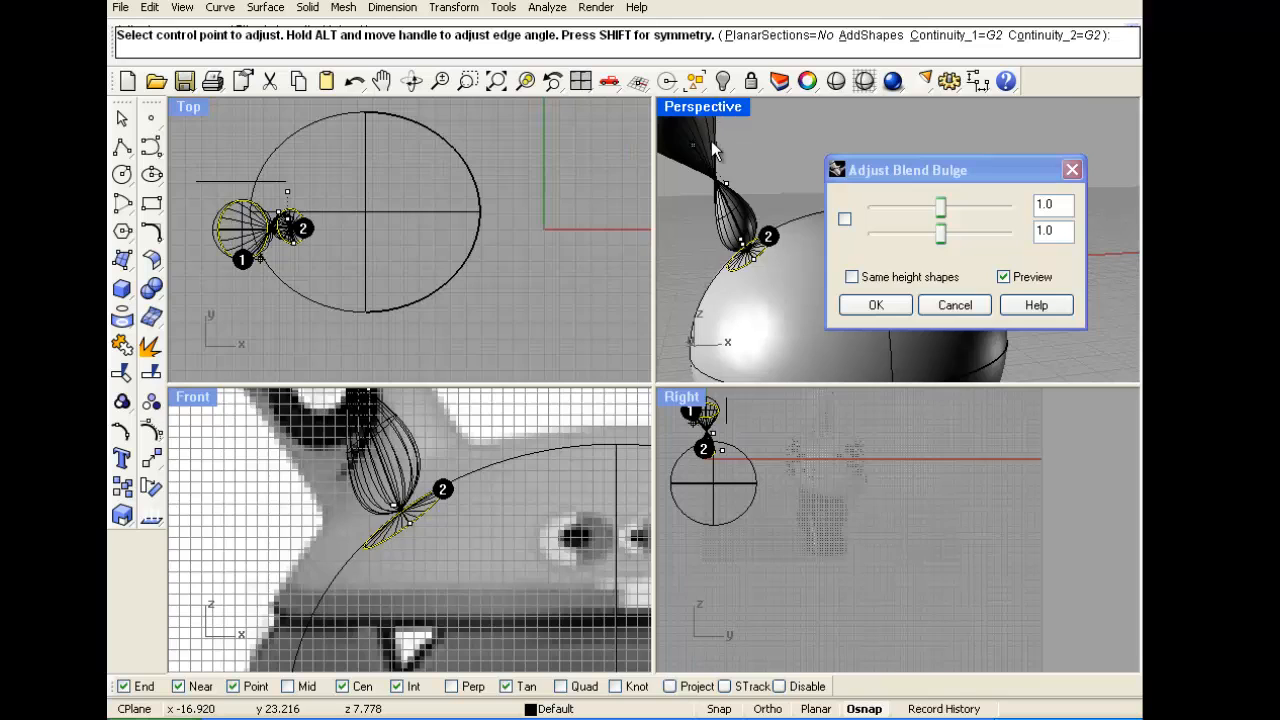
double_click(706, 107)
mouse_move(538, 279)
right_down()
mouse_move(520, 246)
mouse_move(548, 279)
right_up()
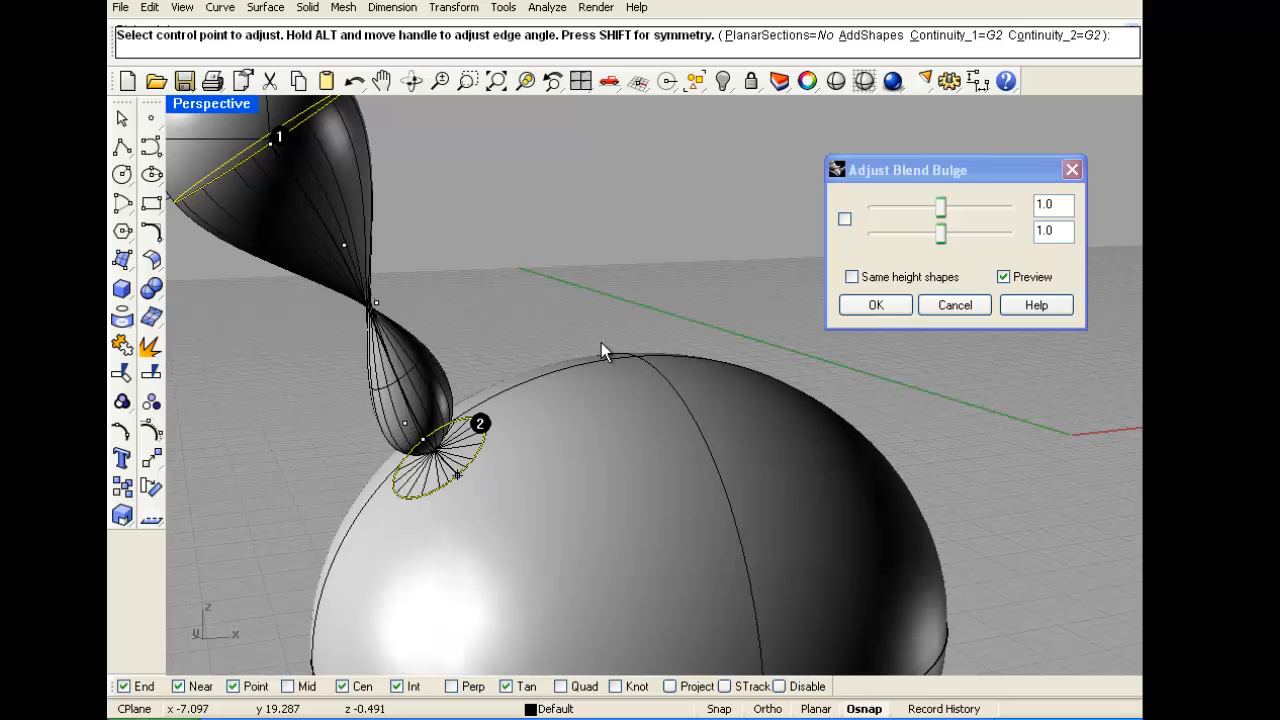
click(373, 298)
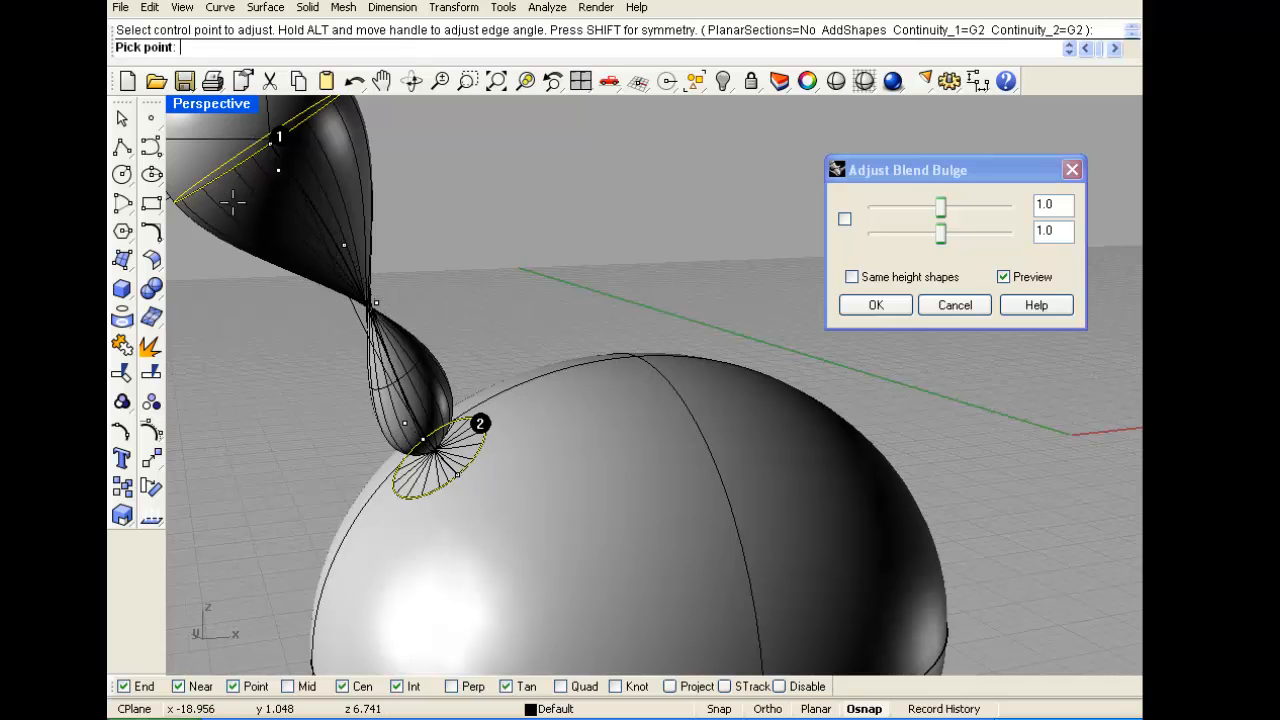
click(248, 256)
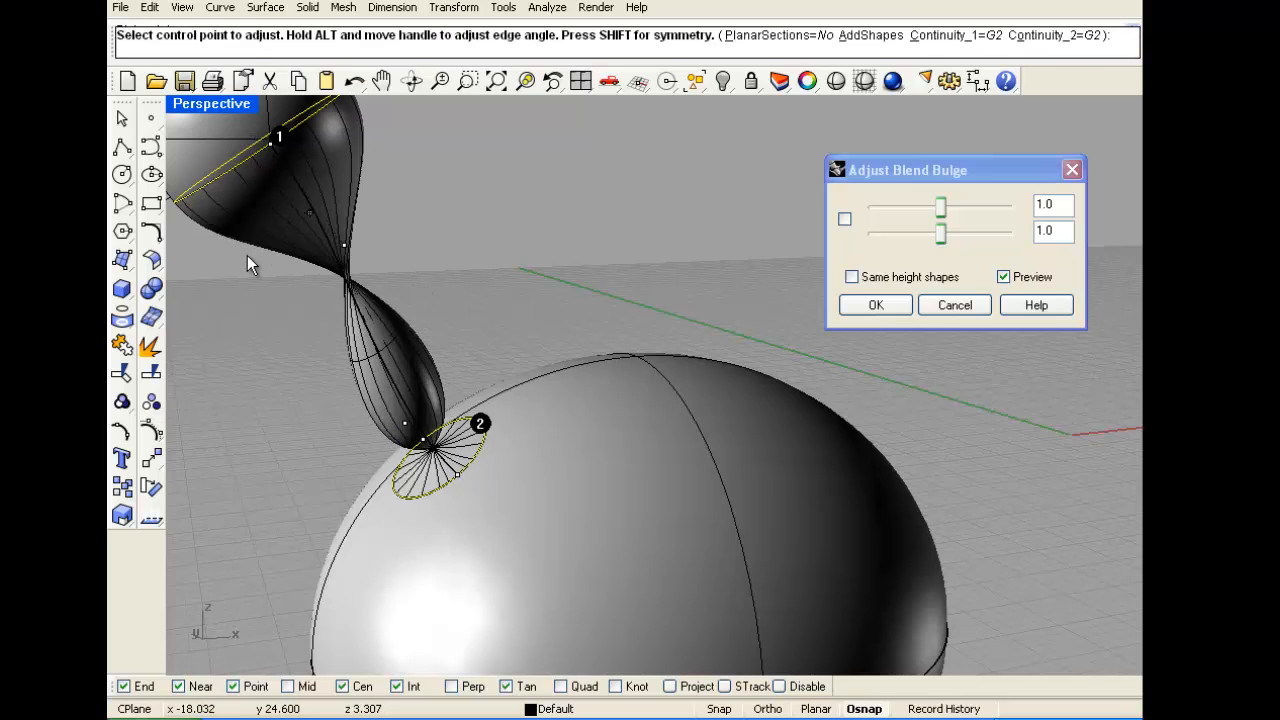
click(952, 306)
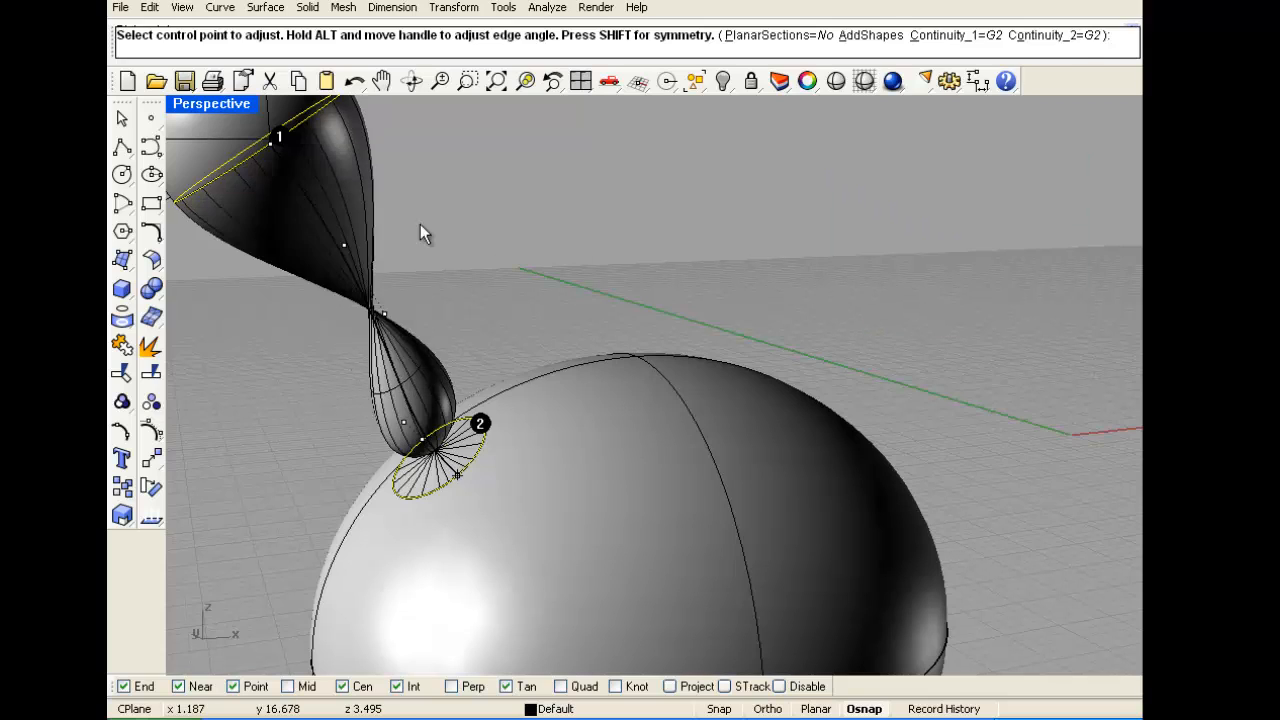
Try the surface blend in reverse order, from the head hole's edge to the ear cap's edge, and cancel it
right_click(394, 236)
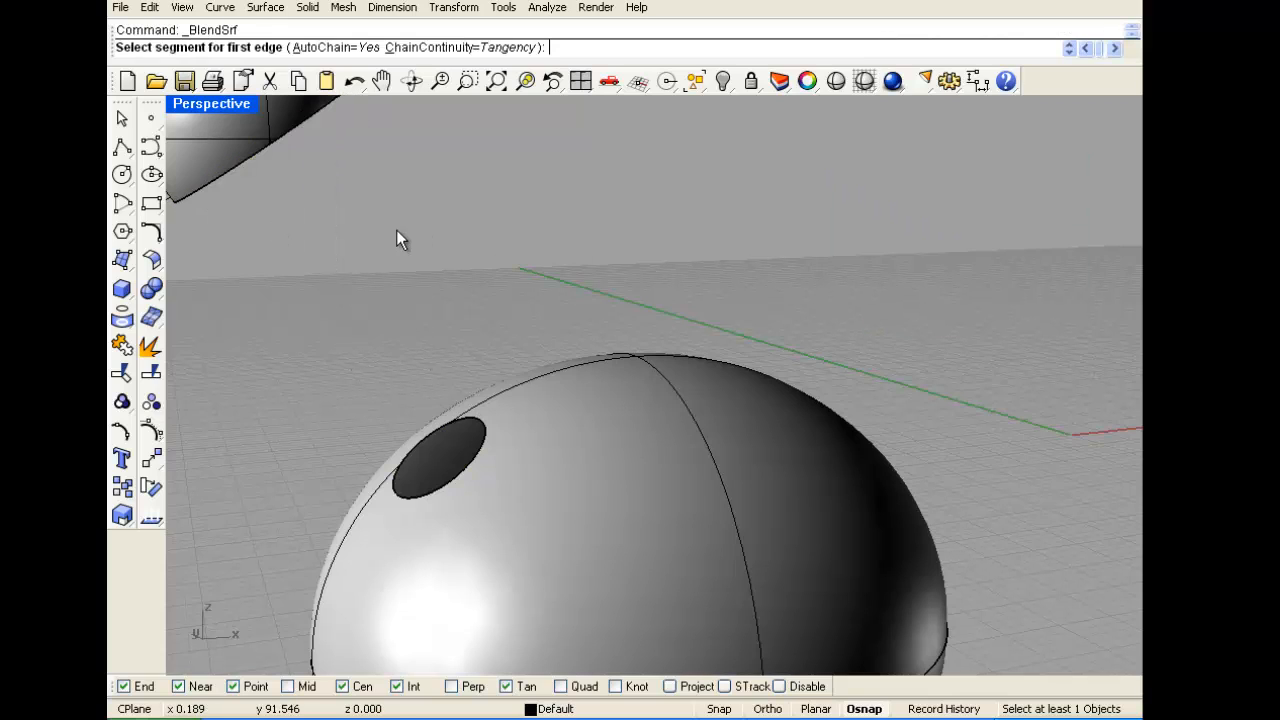
click(480, 424)
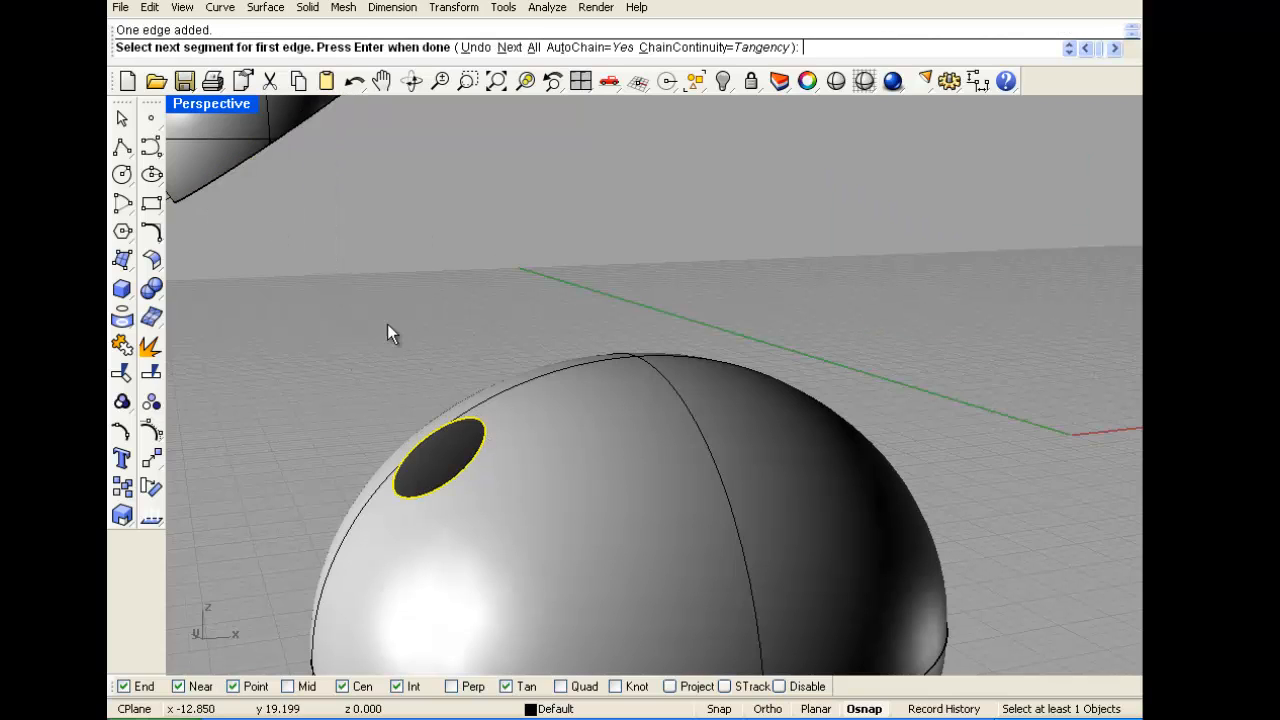
right_click(299, 194)
click(242, 166)
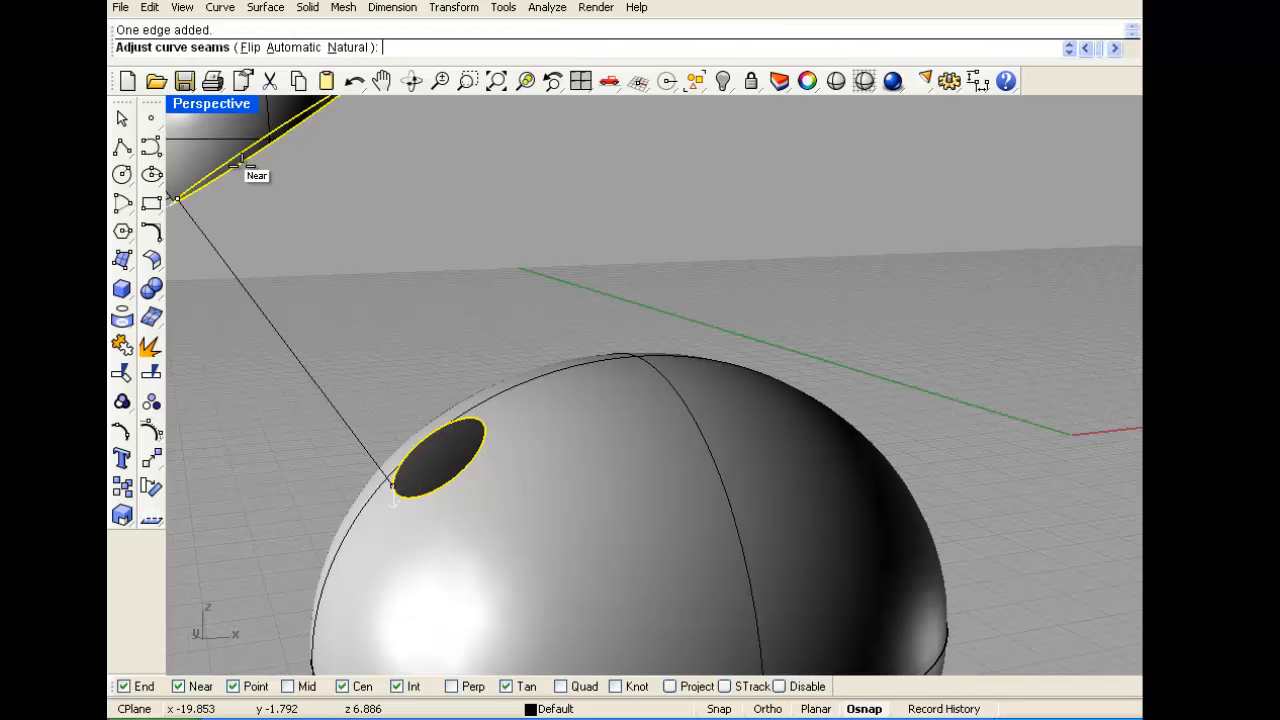
scroll(578, 328, down, 3)
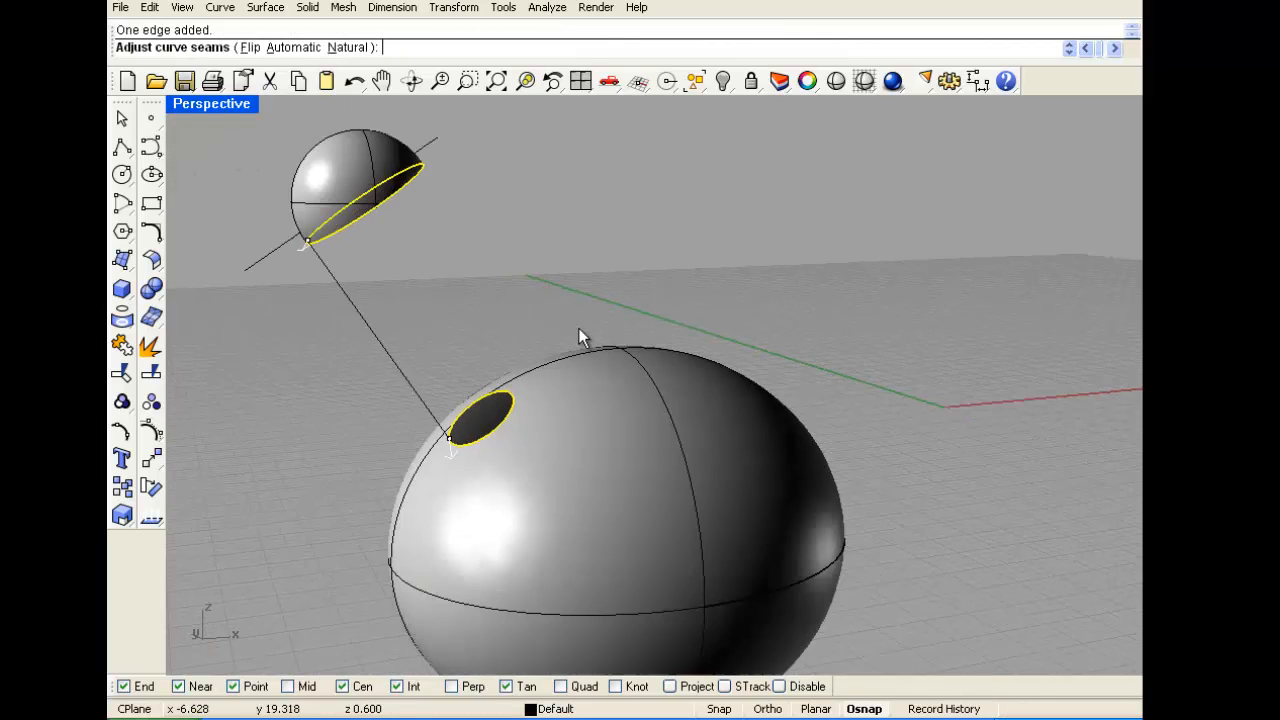
scroll(457, 276, up, 3)
right_click(457, 276)
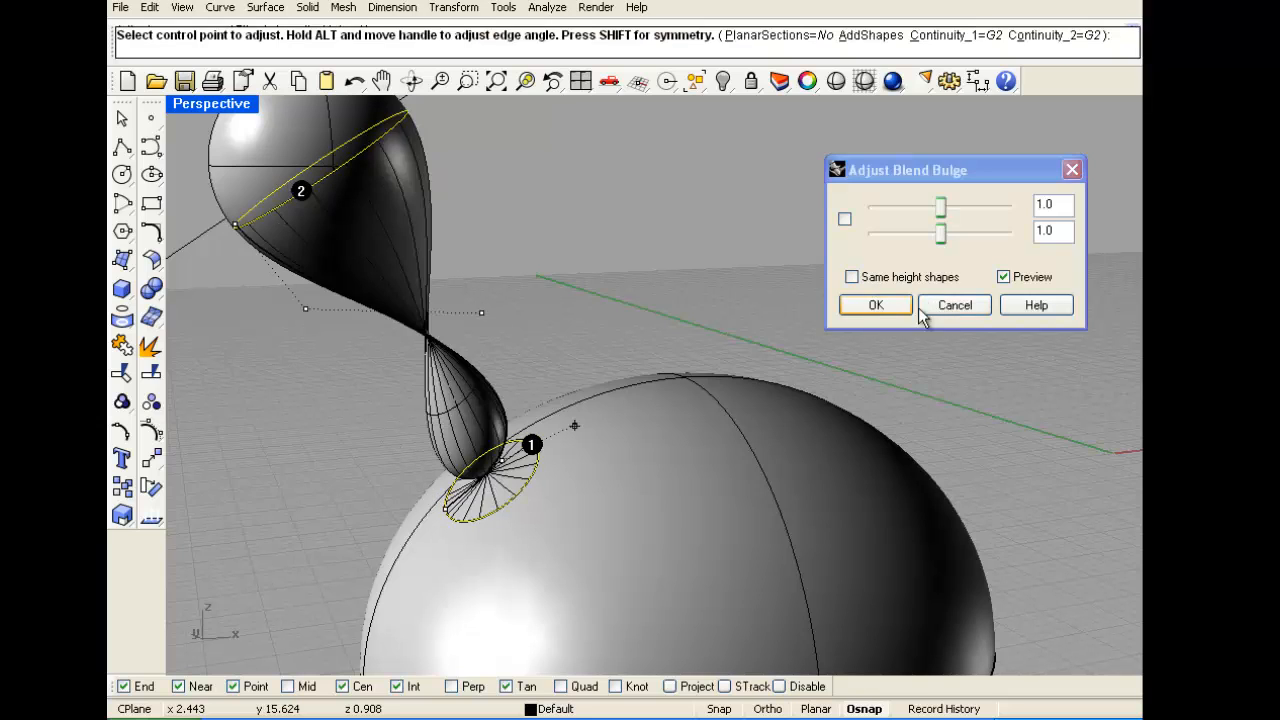
click(922, 315)
Restart the surface blend from the head hole's edge to the ear cap's edge, with the curve seams set to Natural
right_click(438, 279)
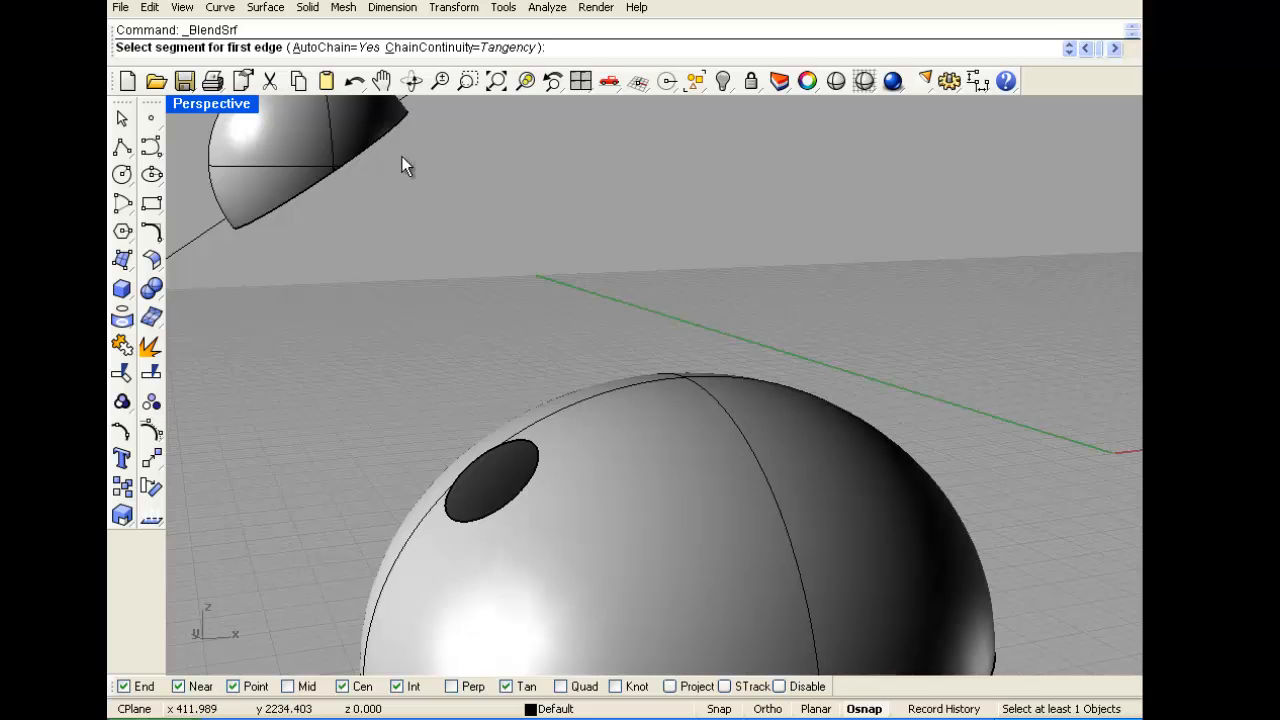
click(535, 449)
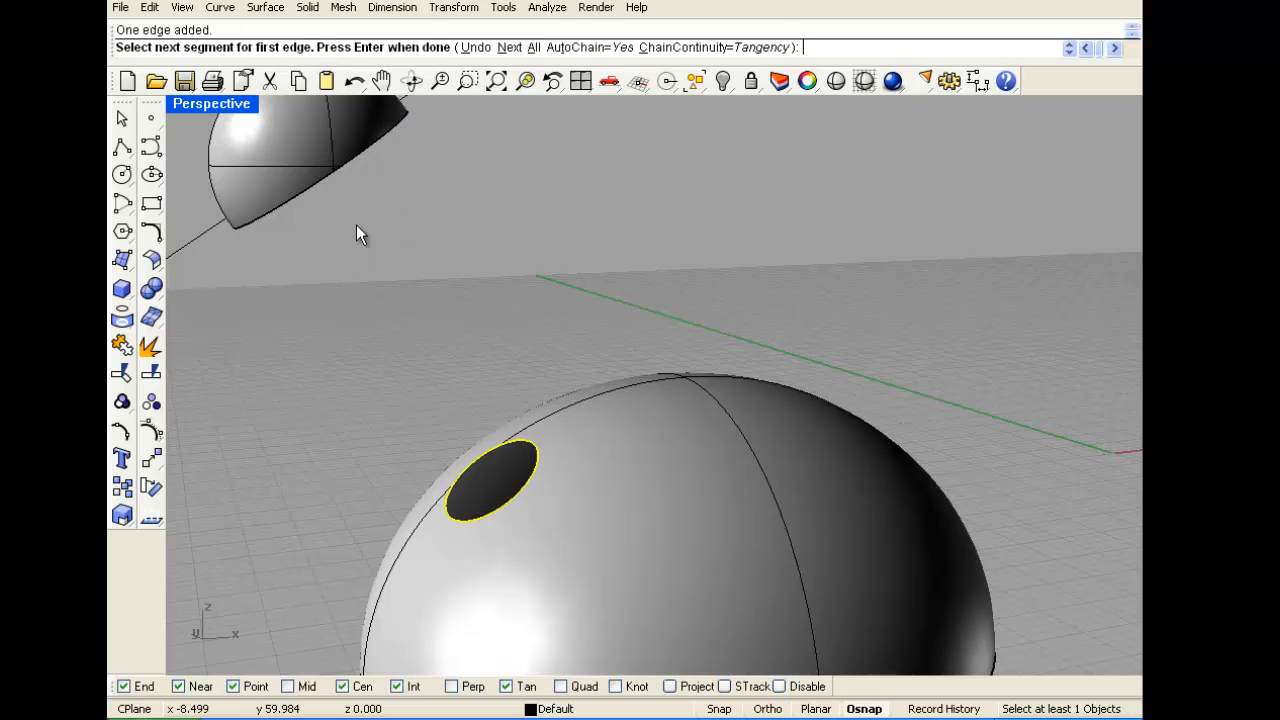
right_click(365, 225)
click(380, 135)
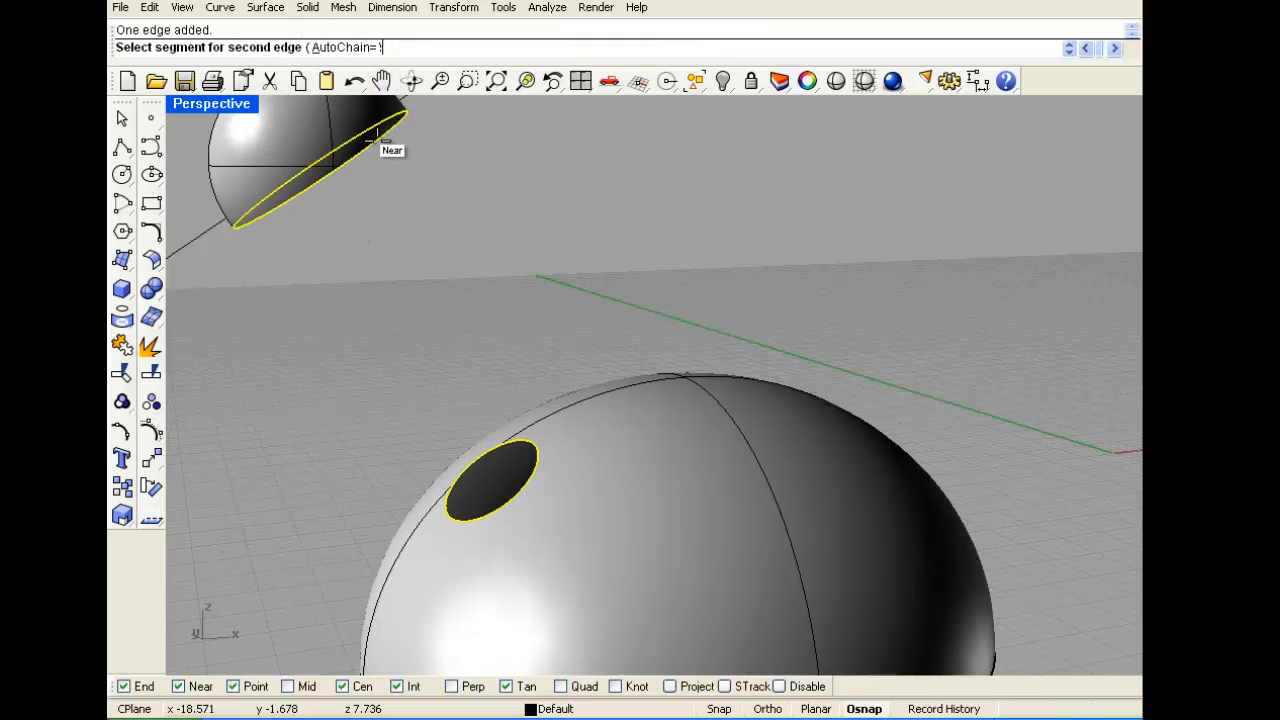
right_click(378, 140)
click(348, 47)
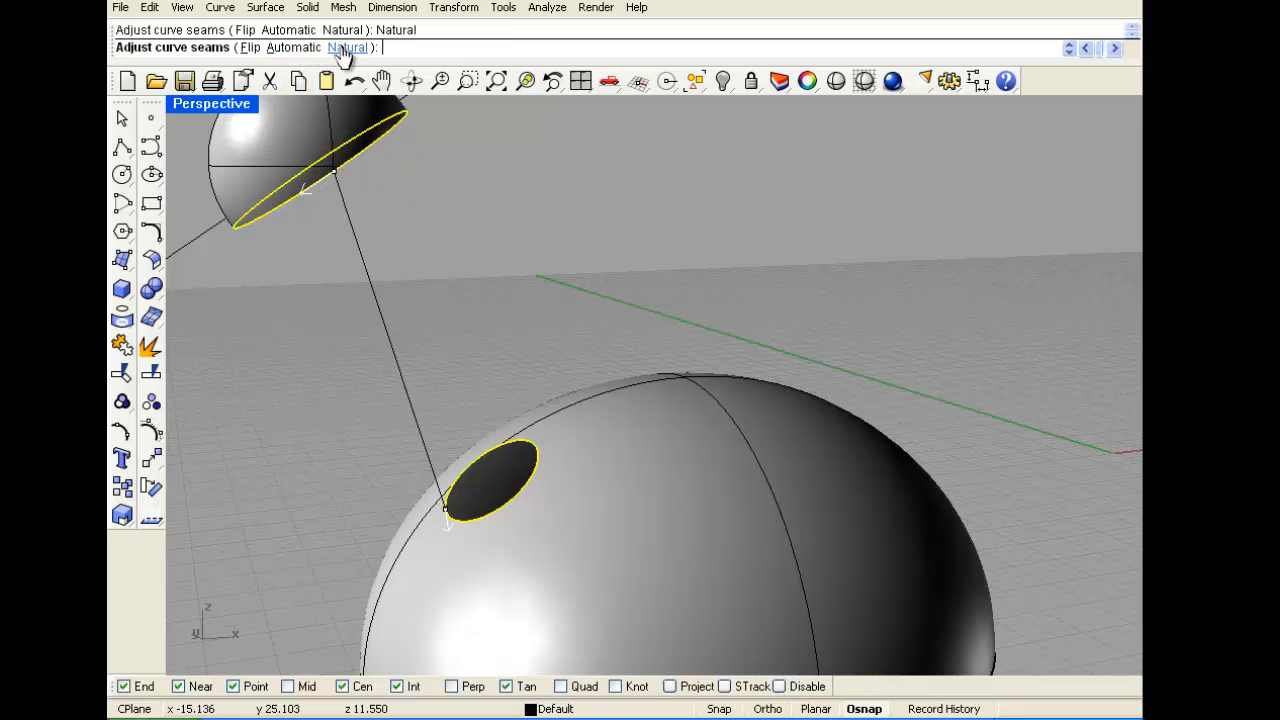
Move both seam points to the matching inner side of the head hole and ear cap, and flip the cap's seam direction
right_drag(509, 262, 452, 250)
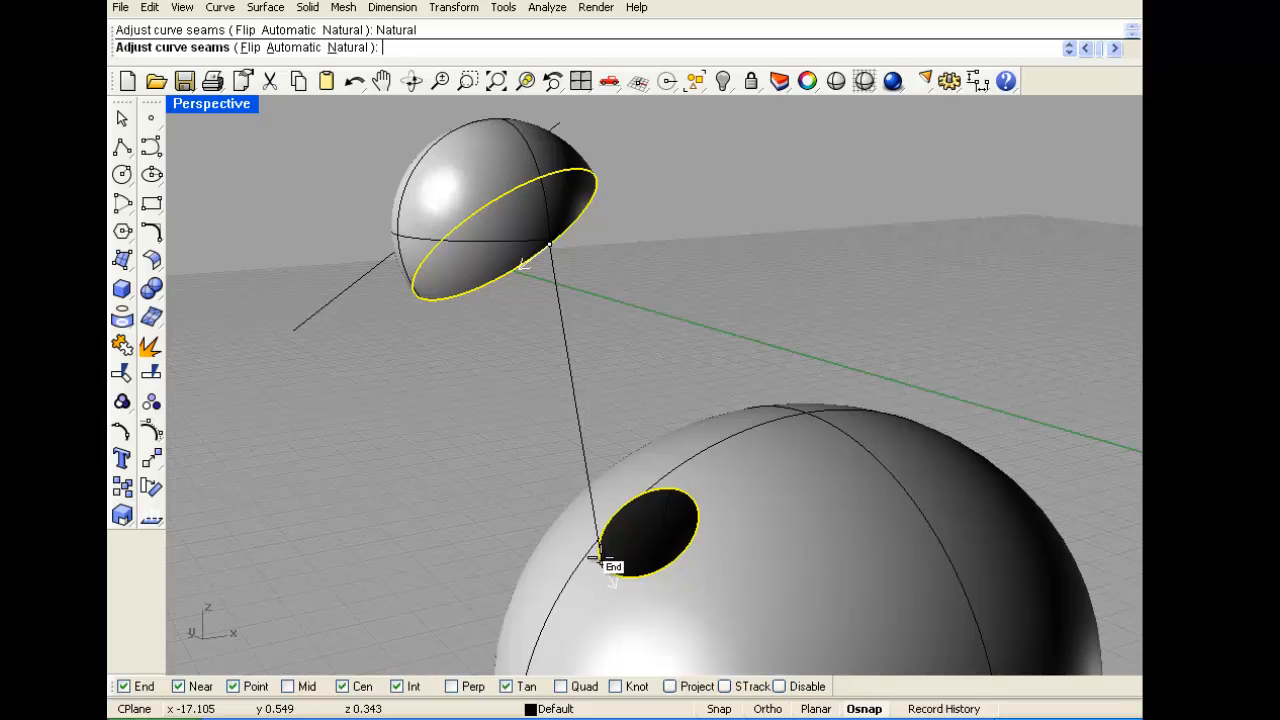
click(600, 560)
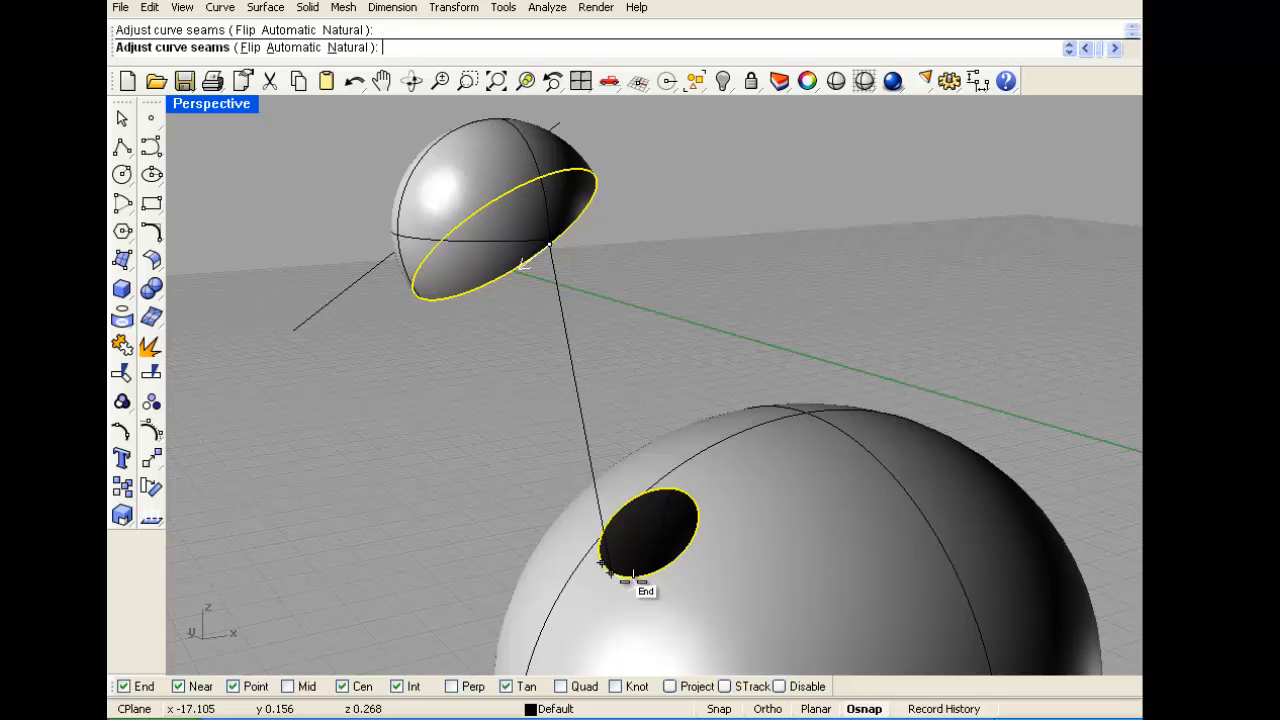
click(688, 492)
click(549, 245)
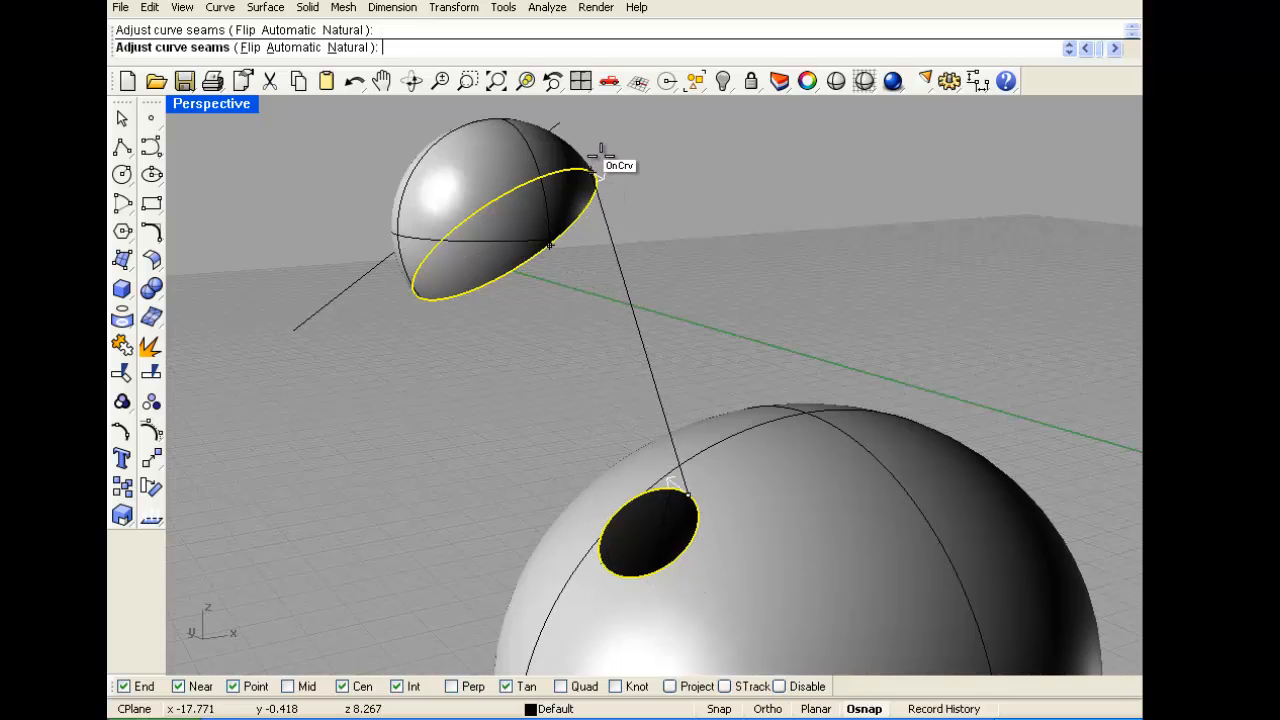
right_drag(657, 231, 645, 230)
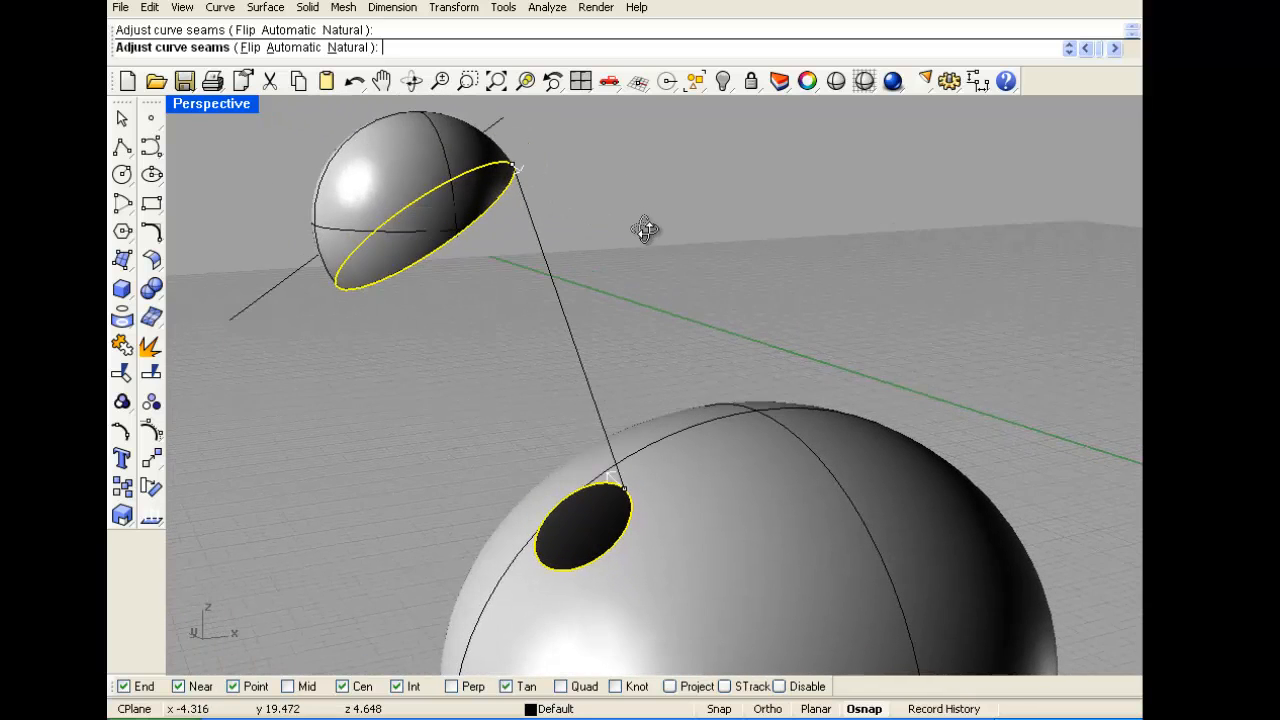
scroll(654, 485, up, 6)
scroll(623, 463, down, 5)
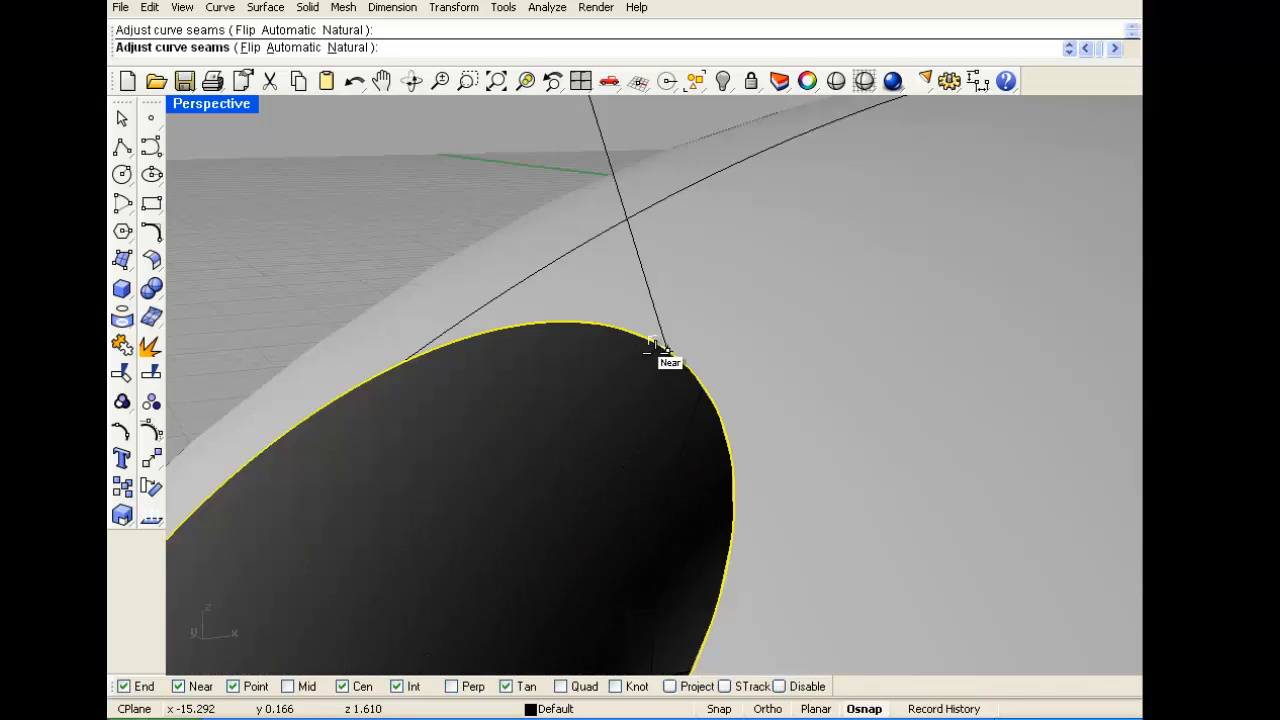
scroll(648, 367, down, 2)
scroll(590, 124, up, 2)
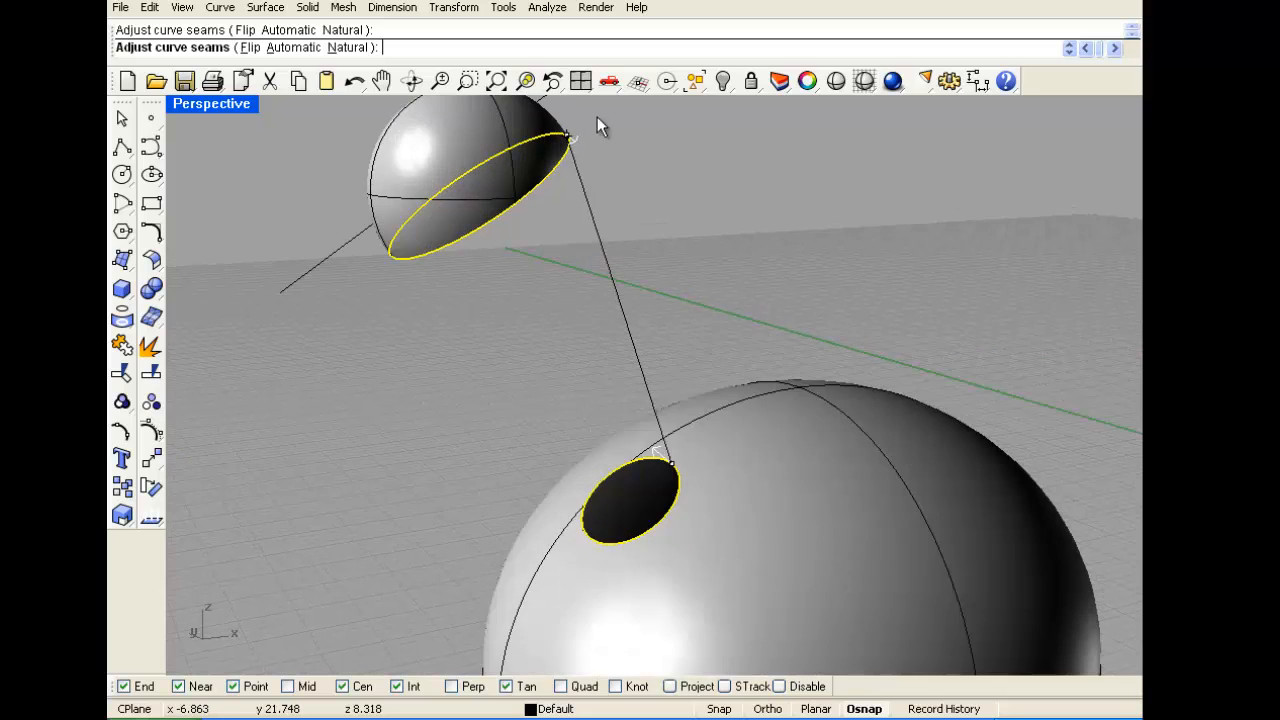
click(250, 48)
click(566, 134)
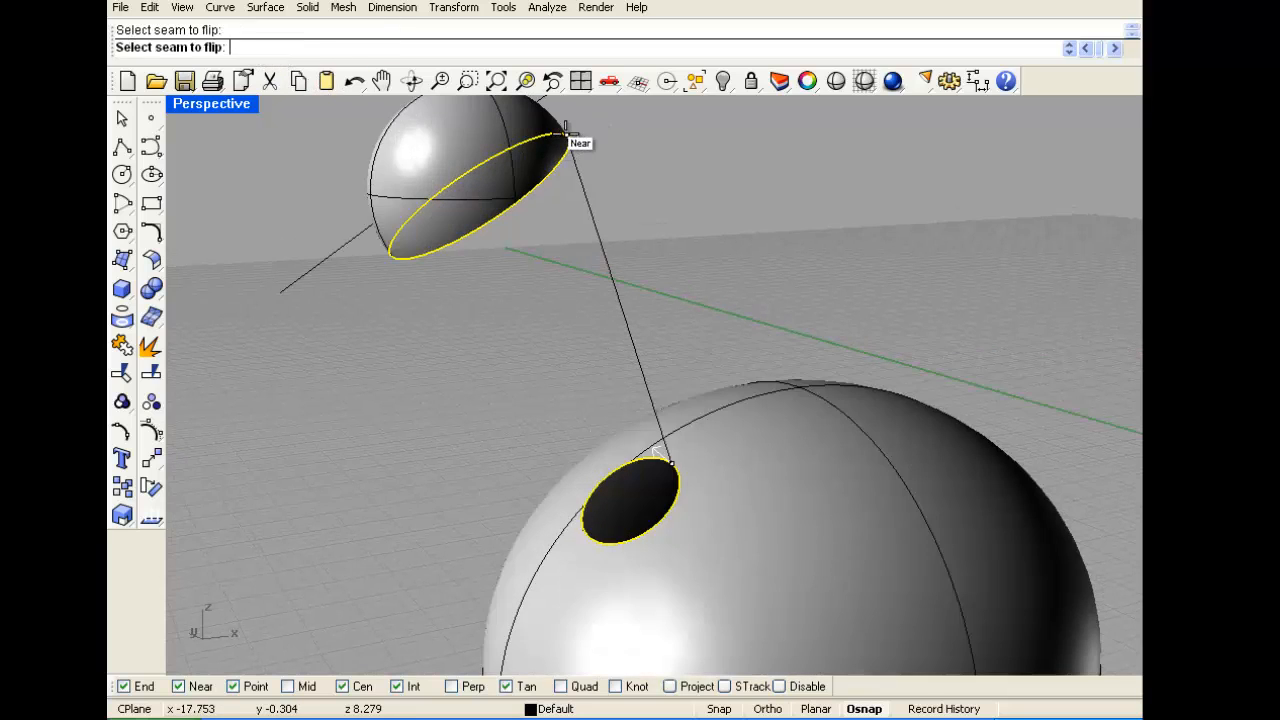
key(Return)
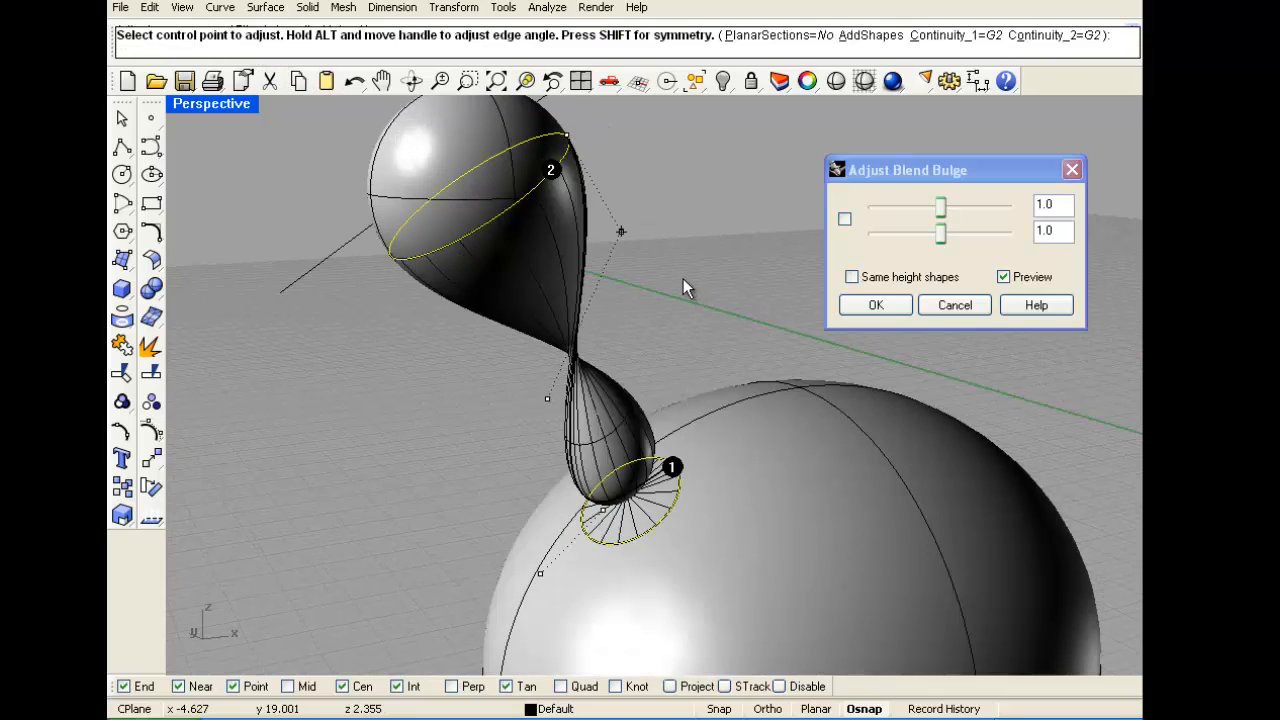
Pull the blend's ear-cap control points in toward the cap, collapsing the nearer one onto the cap's edge
click(548, 400)
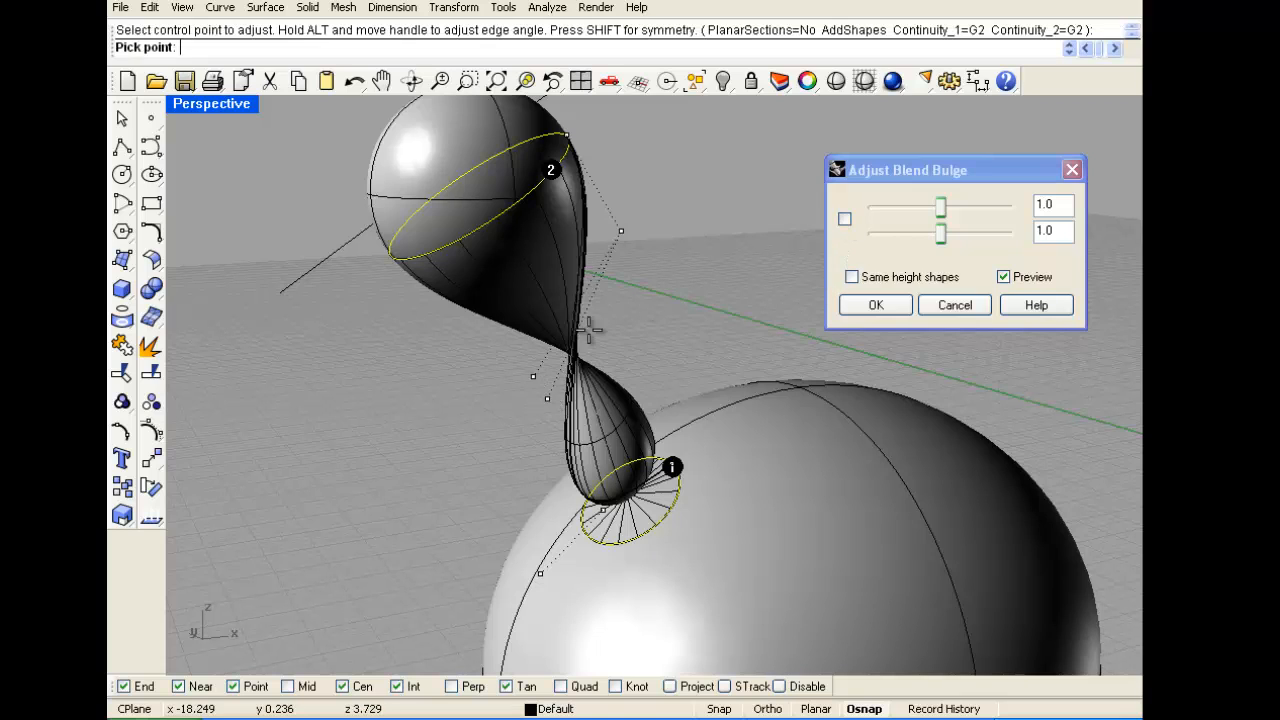
click(586, 253)
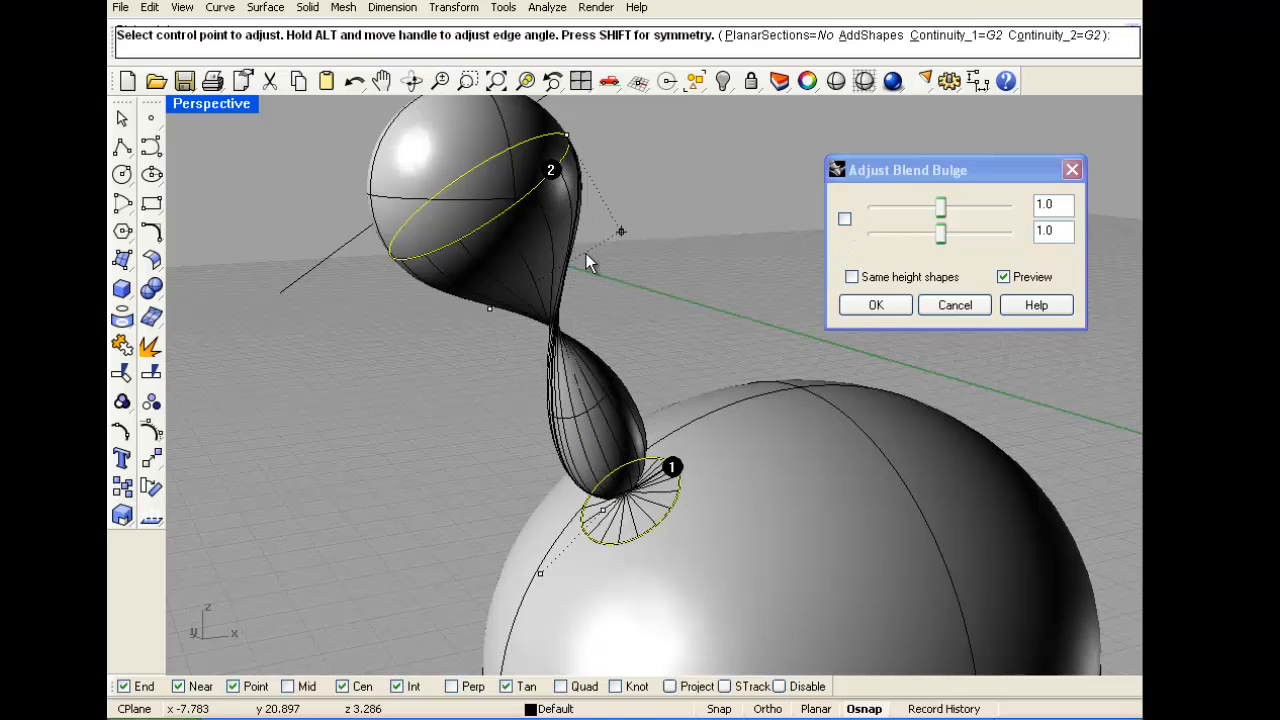
click(621, 231)
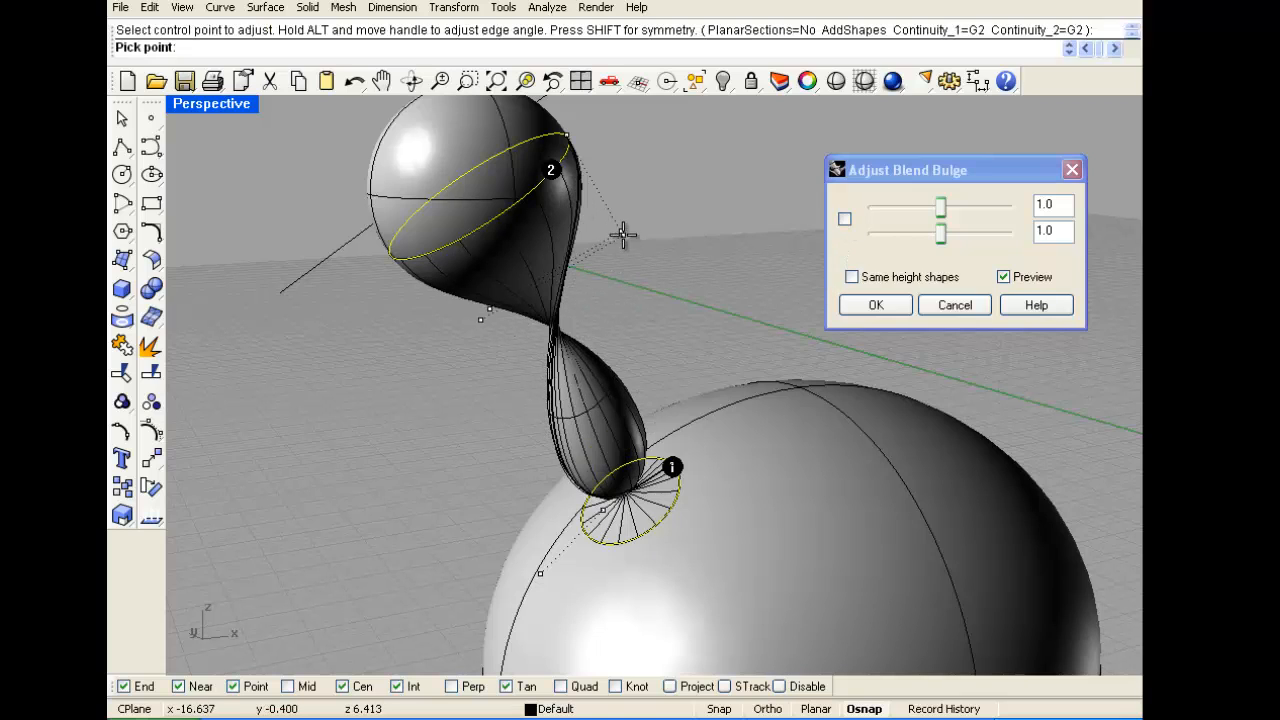
click(566, 137)
Swing the blend's head-side handle around, pull its control points onto the hole's edge for a straight ear, and accept the blend
click(540, 573)
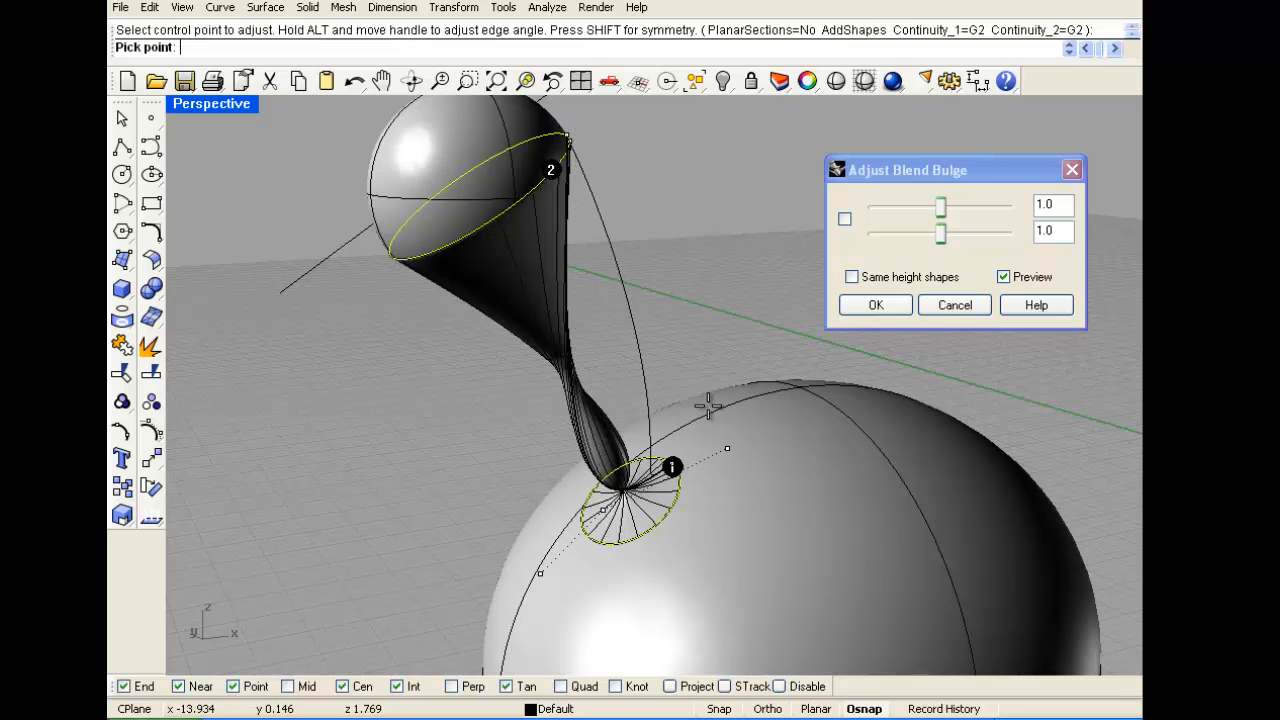
click(720, 340)
scroll(714, 455, up, 3)
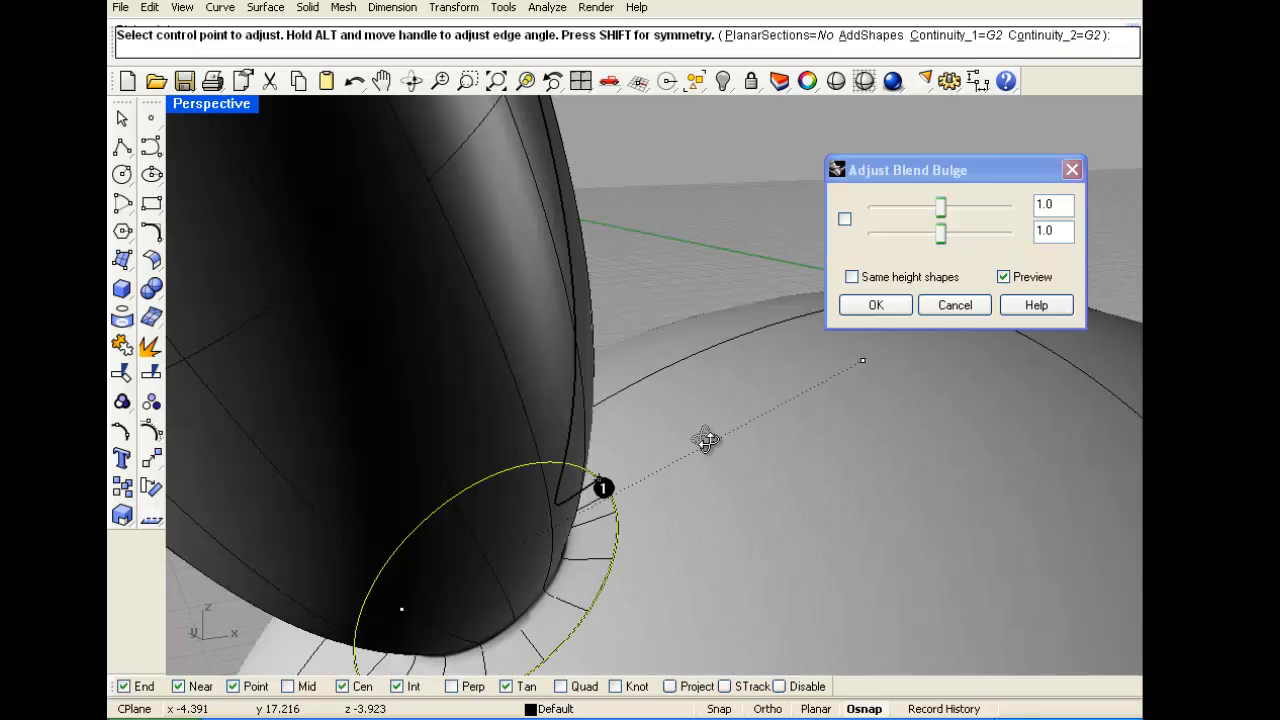
scroll(700, 437, down, 1)
click(718, 382)
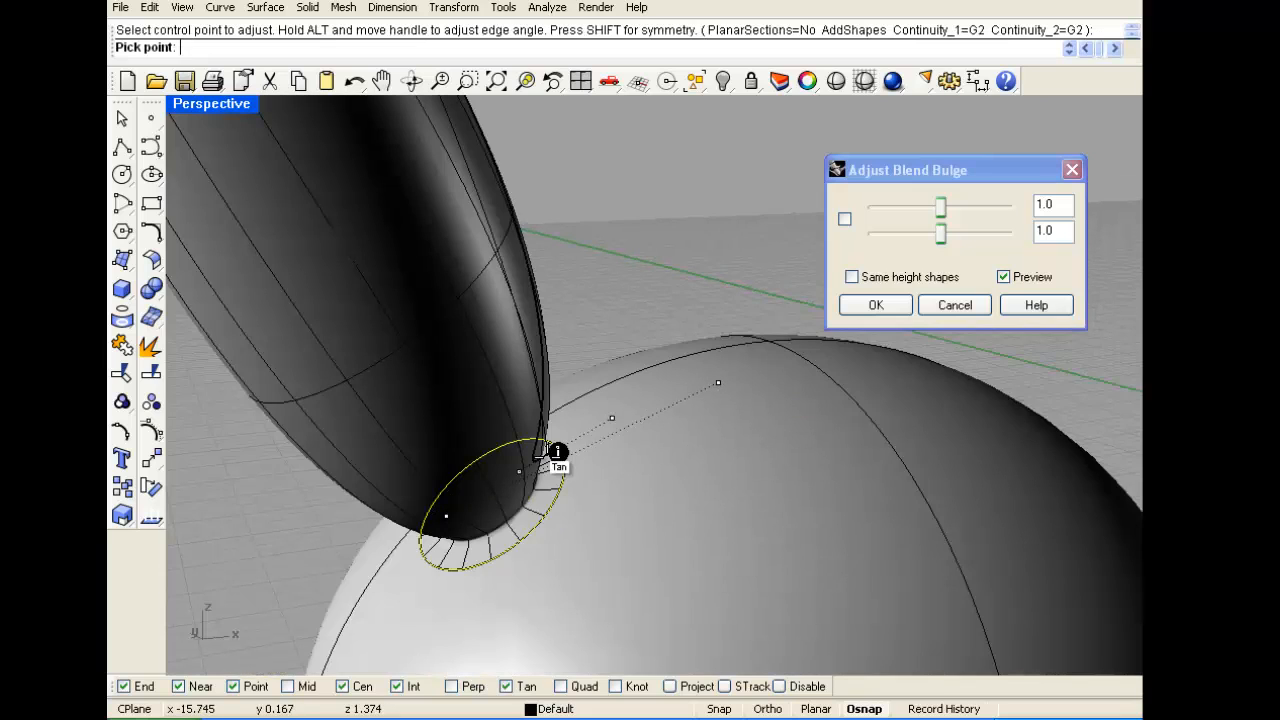
click(624, 405)
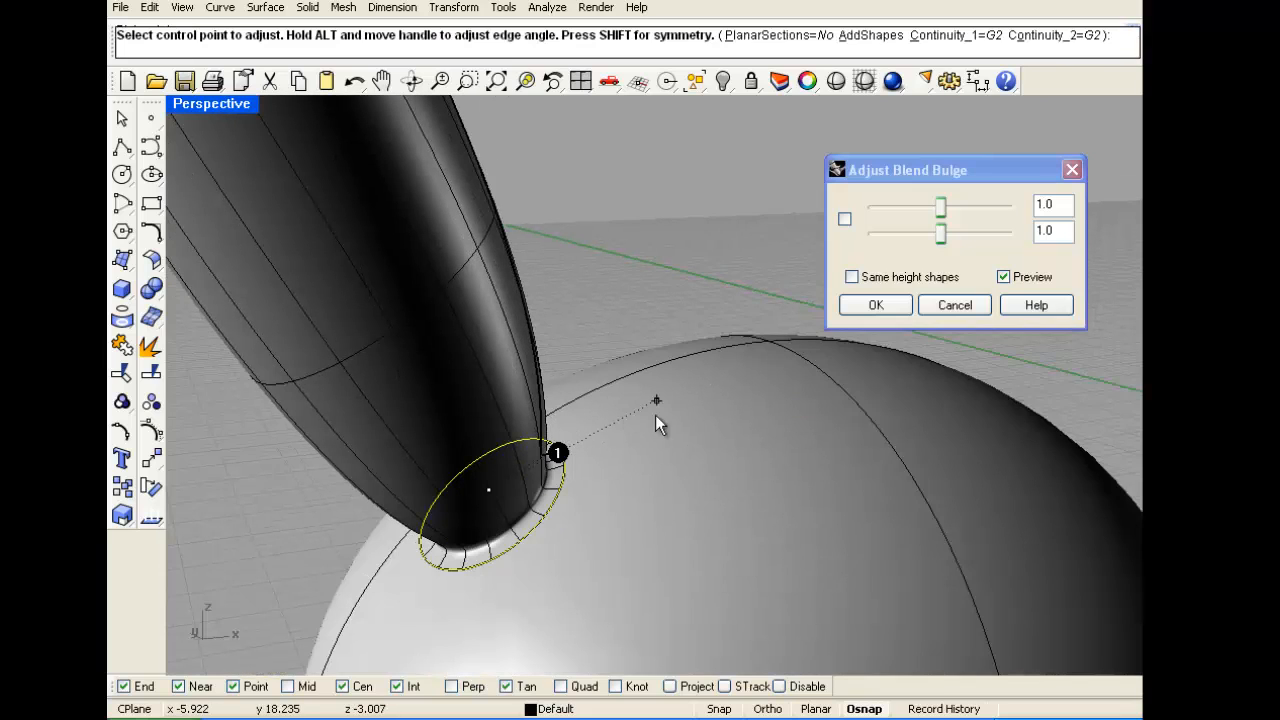
click(654, 405)
click(593, 456)
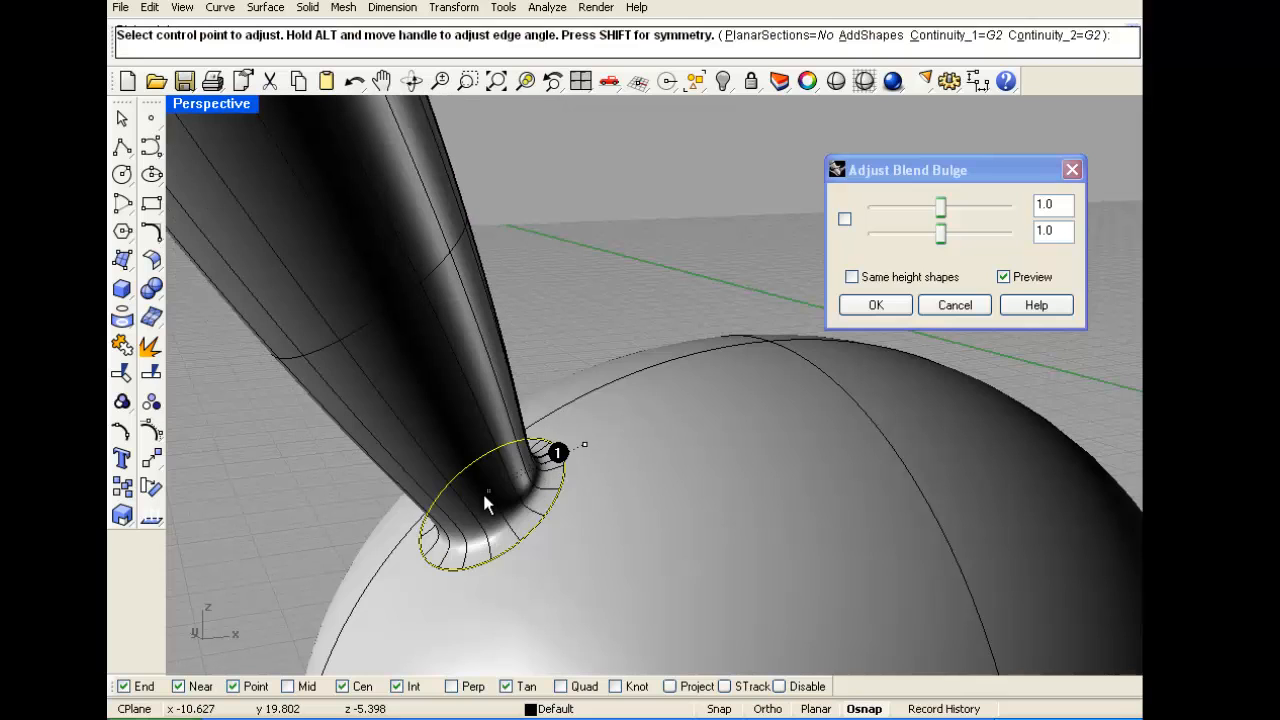
click(545, 460)
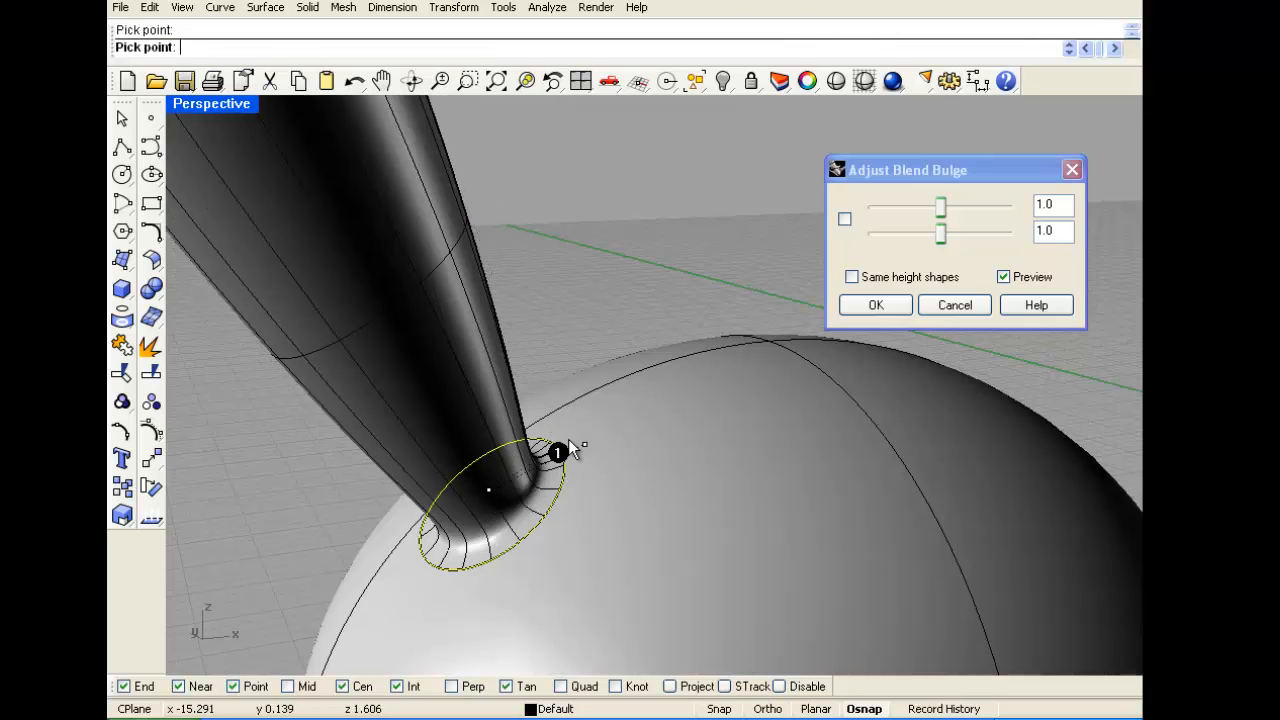
click(561, 438)
scroll(571, 457, down, 5)
scroll(561, 235, up, 3)
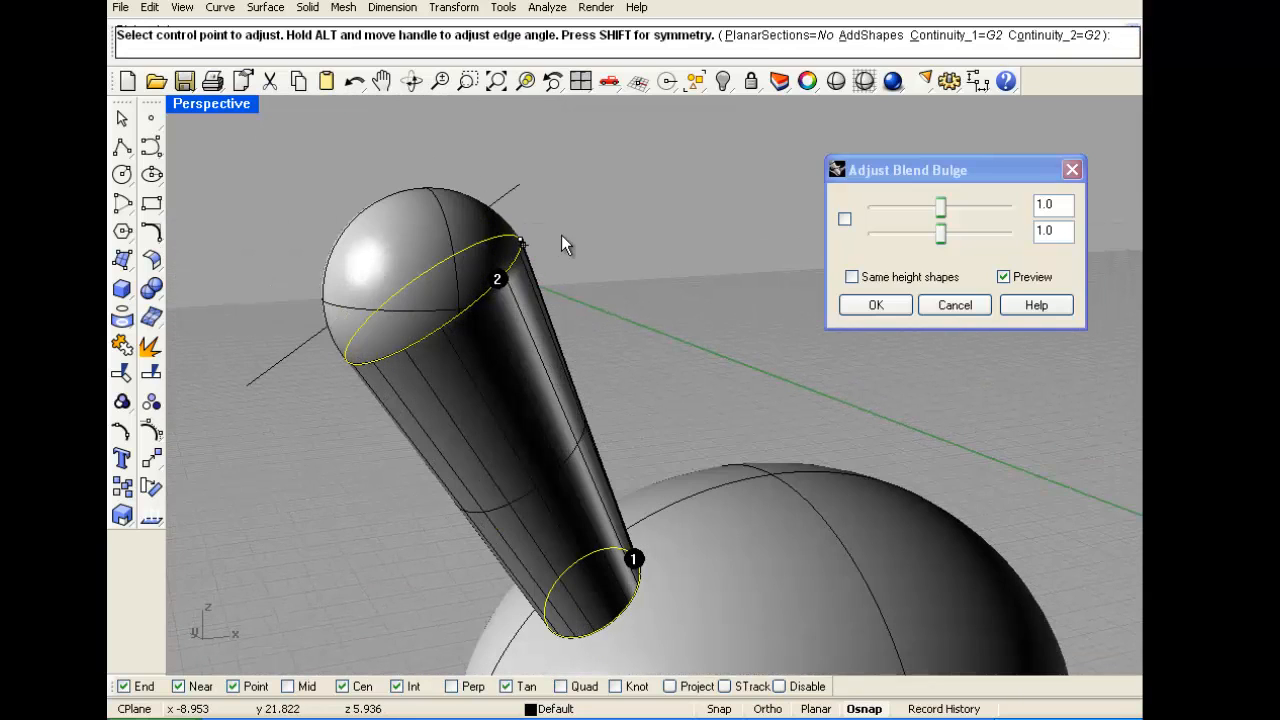
key(Return)
Restore the four-viewport layout, create a sphere with a radius of about 2.2 in the Right view and move it over the torso
right_drag(637, 430, 595, 400)
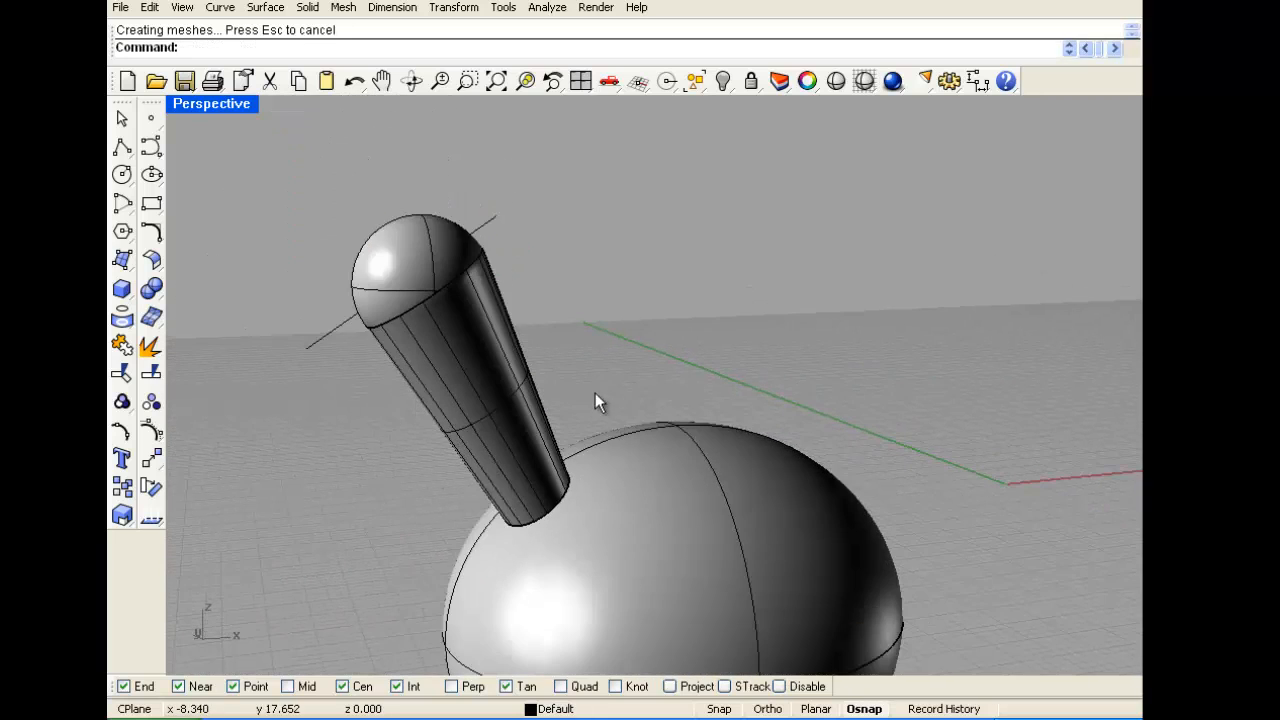
right_drag(548, 333, 370, 171)
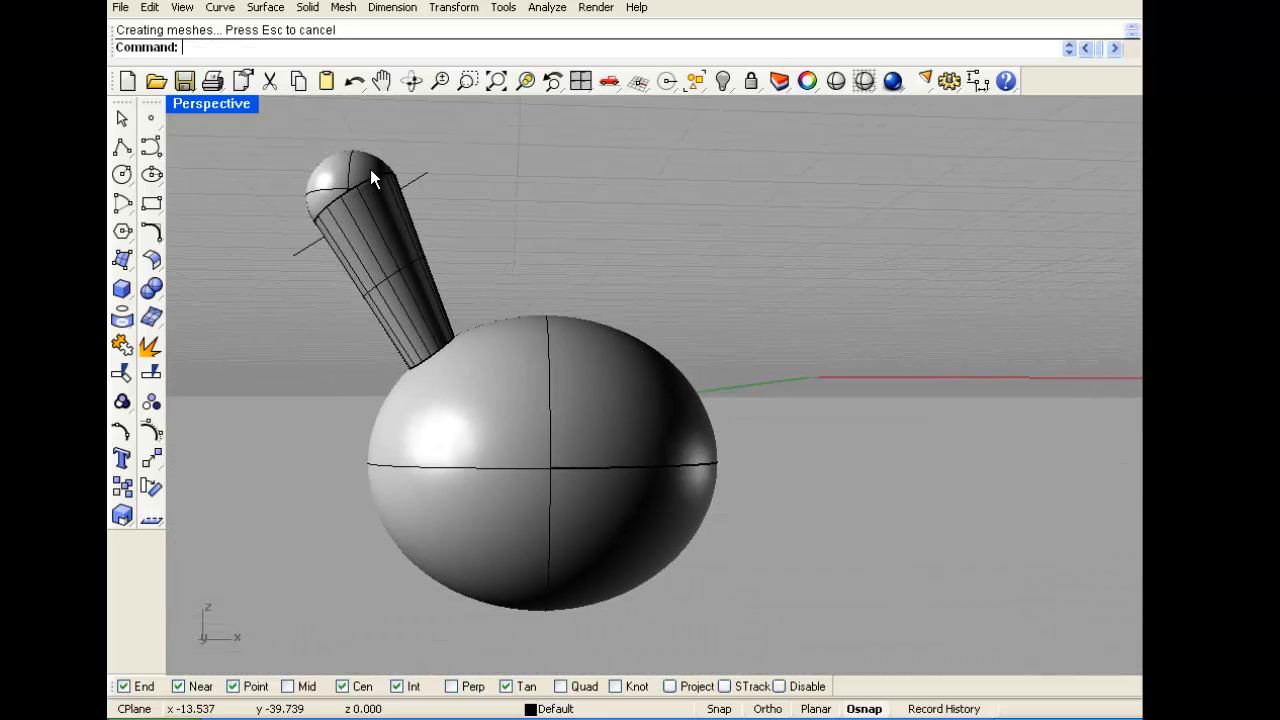
double_click(248, 105)
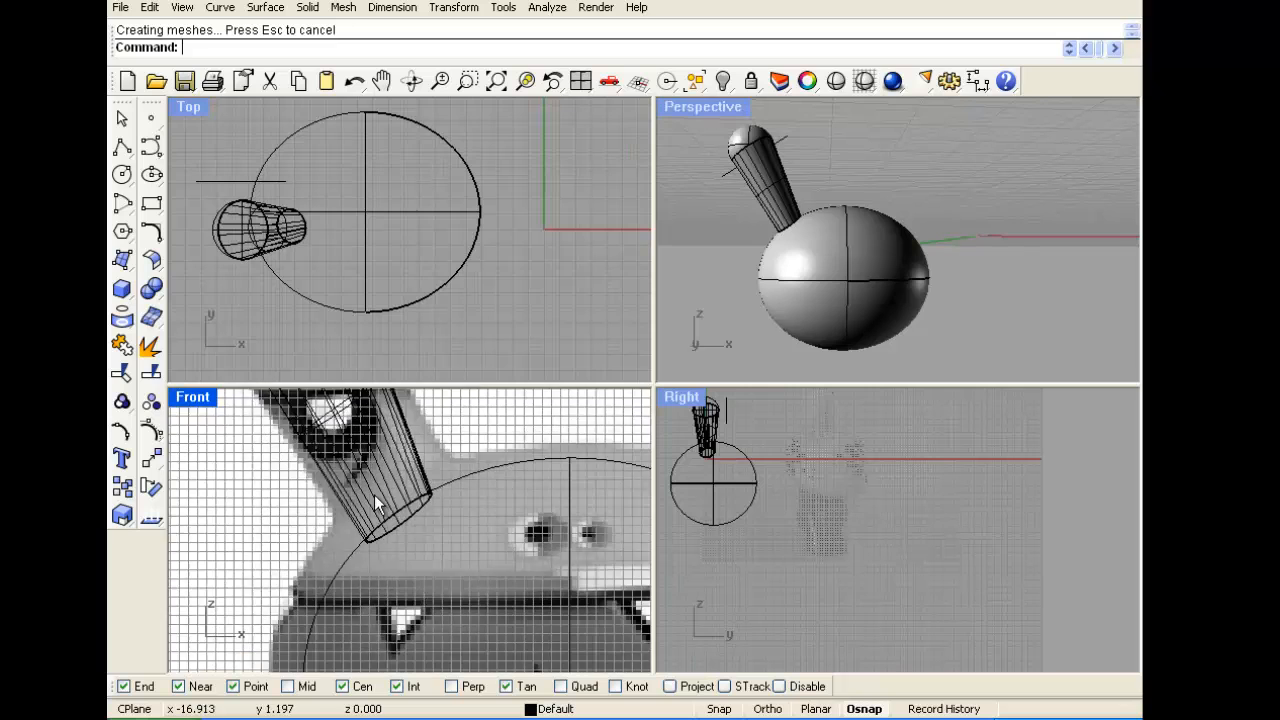
scroll(451, 569, down, 3)
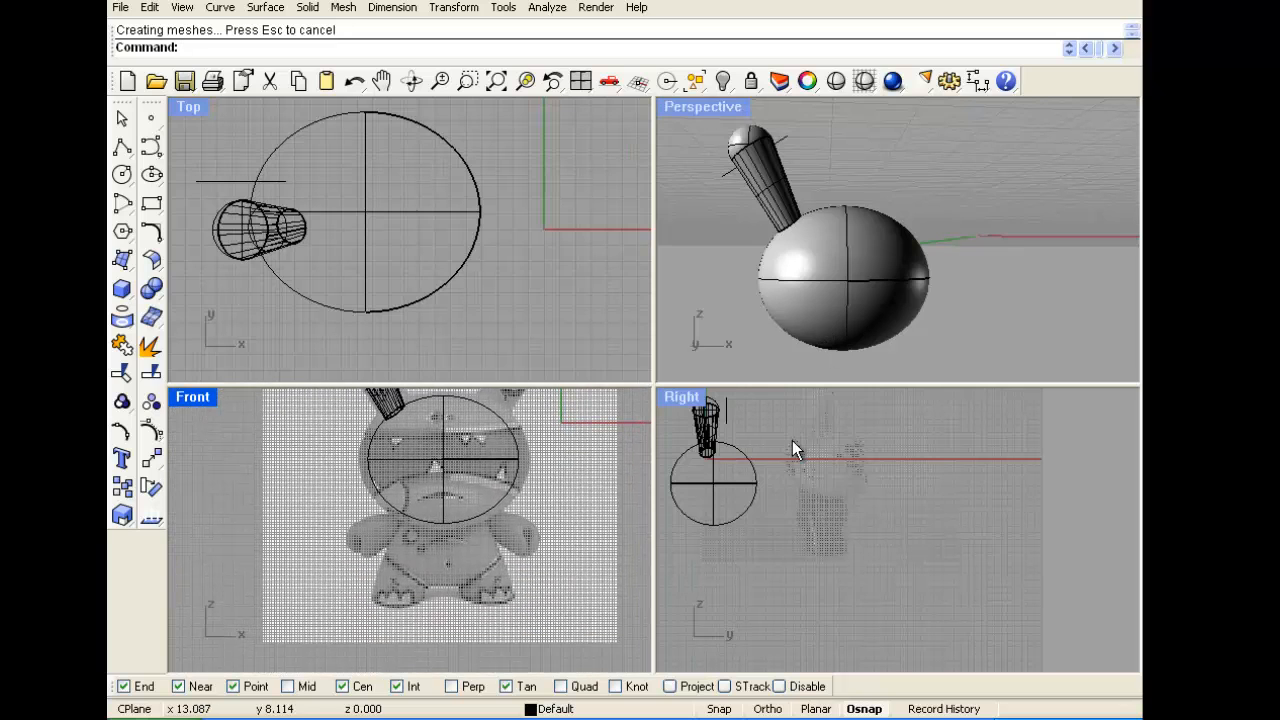
scroll(843, 515, up, 8)
right_drag(837, 500, 815, 492)
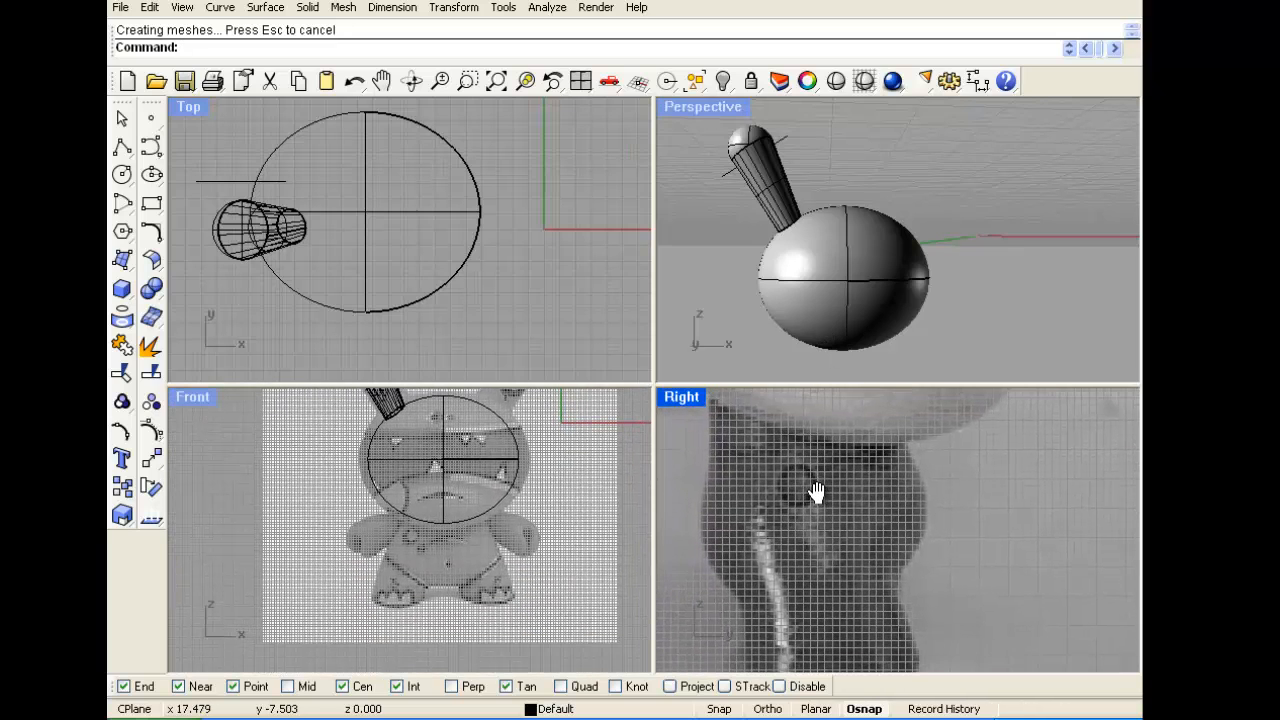
click(122, 289)
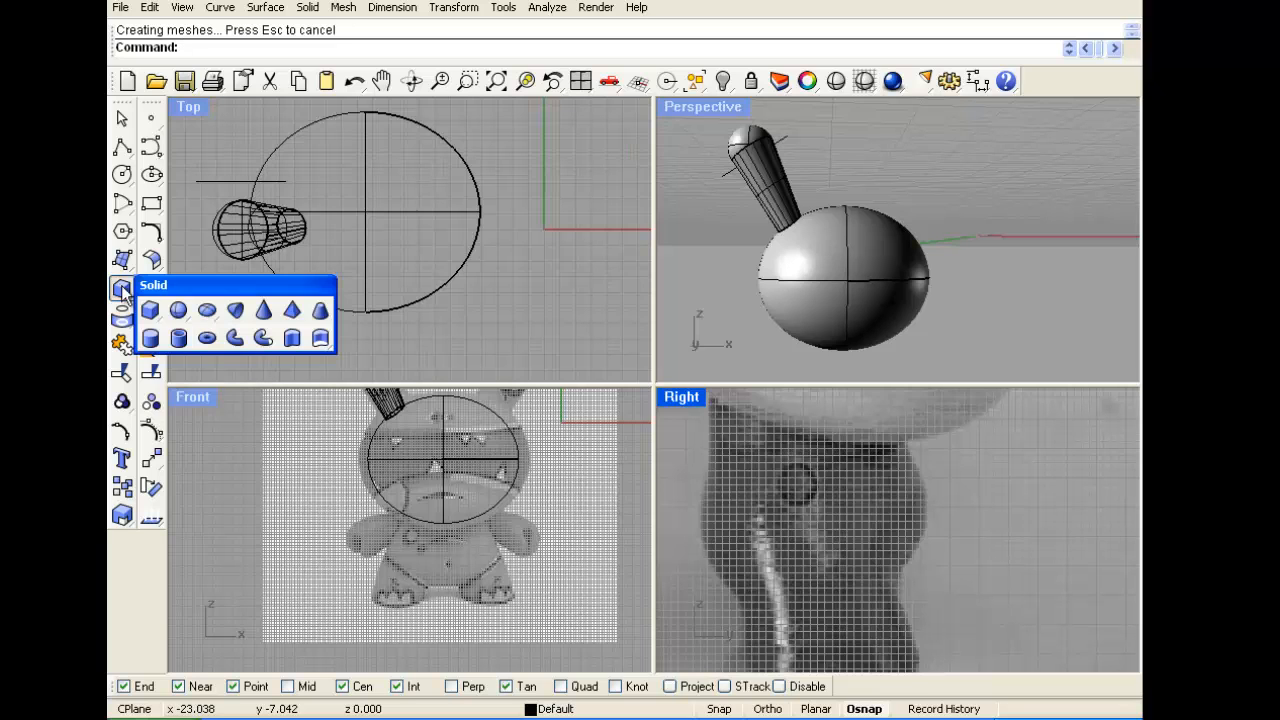
click(178, 311)
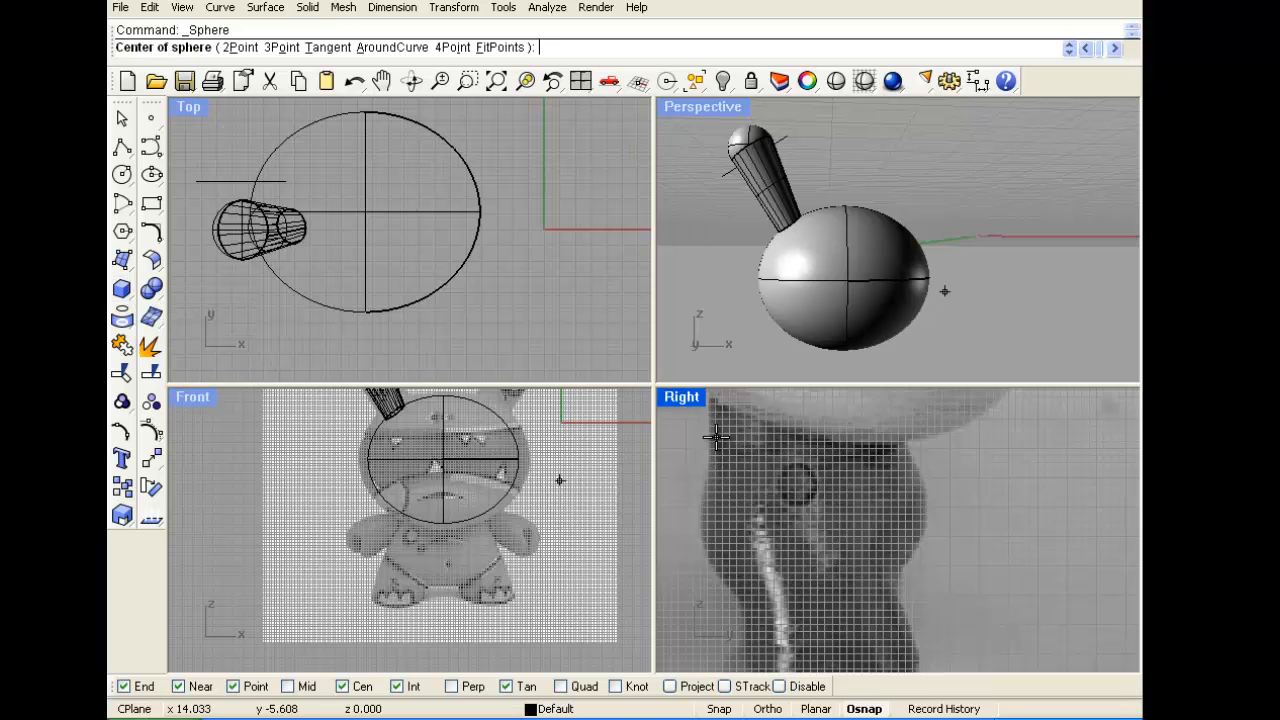
click(716, 436)
click(780, 500)
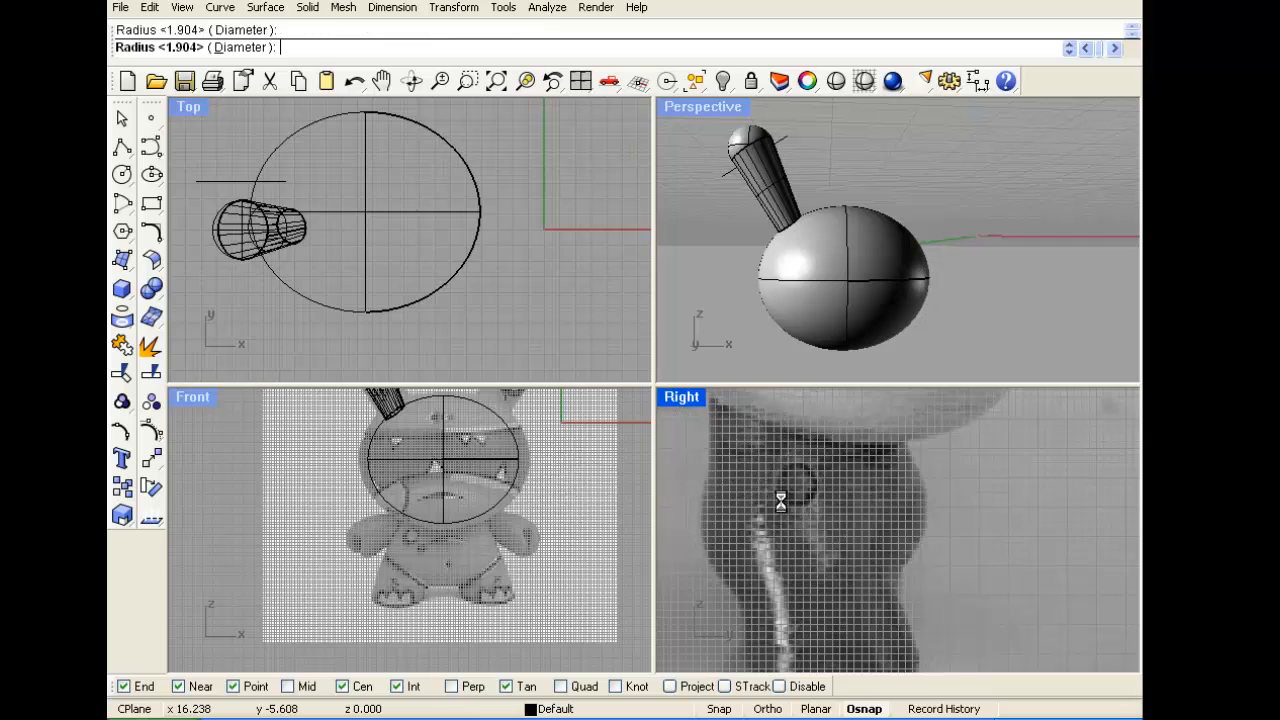
drag(718, 437, 853, 501)
Stretch the sphere horizontally with Scale1D from its right-hand edge by a factor of about 1.68 to match the torso in the Right view
click(121, 515)
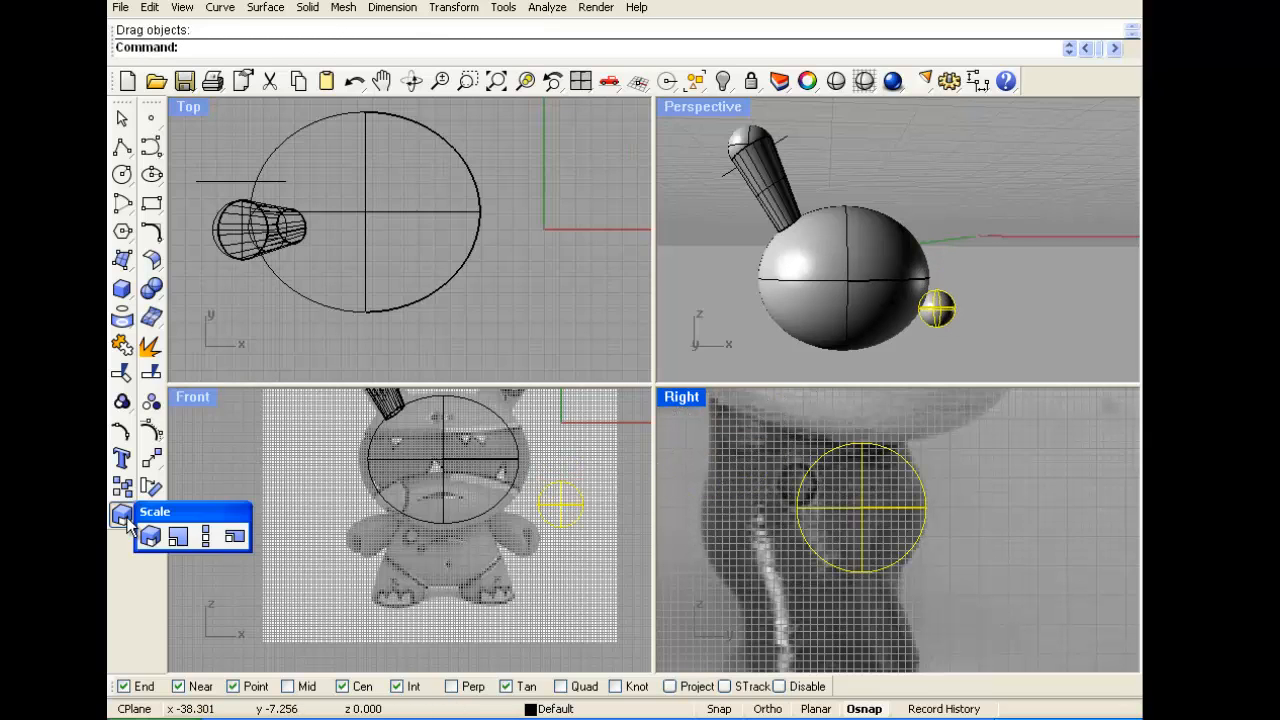
click(187, 541)
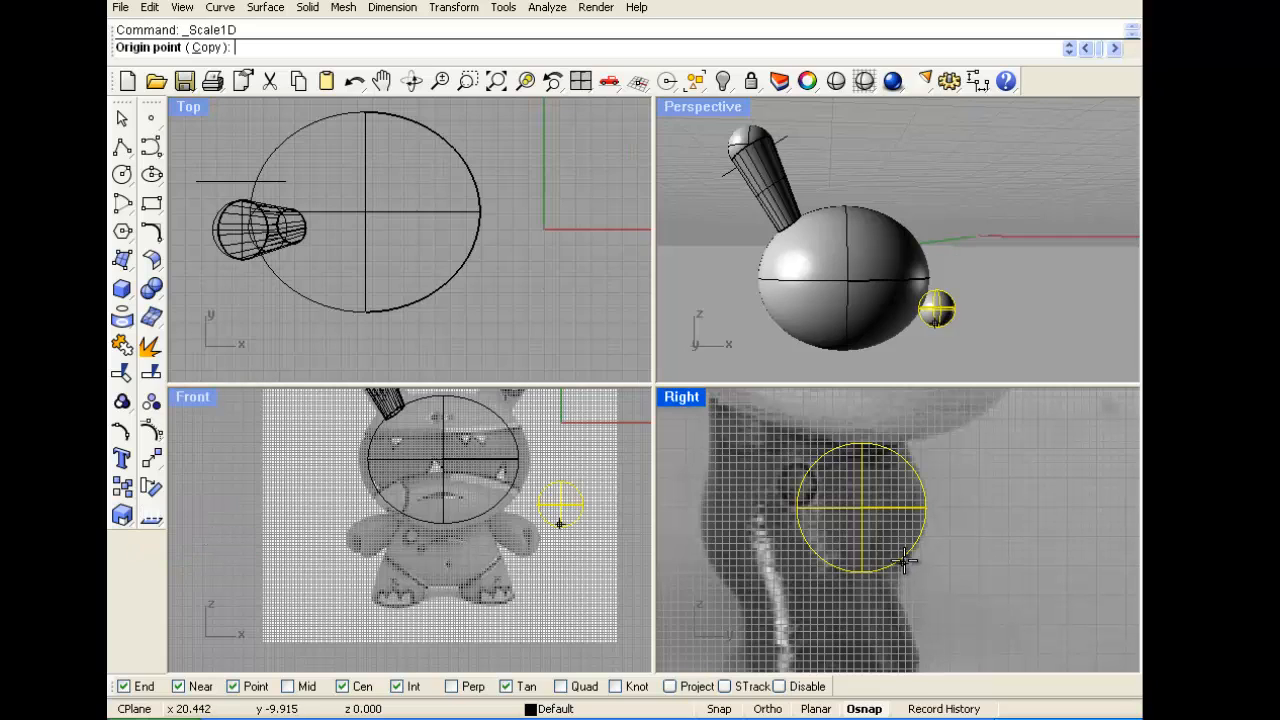
click(926, 508)
click(762, 513)
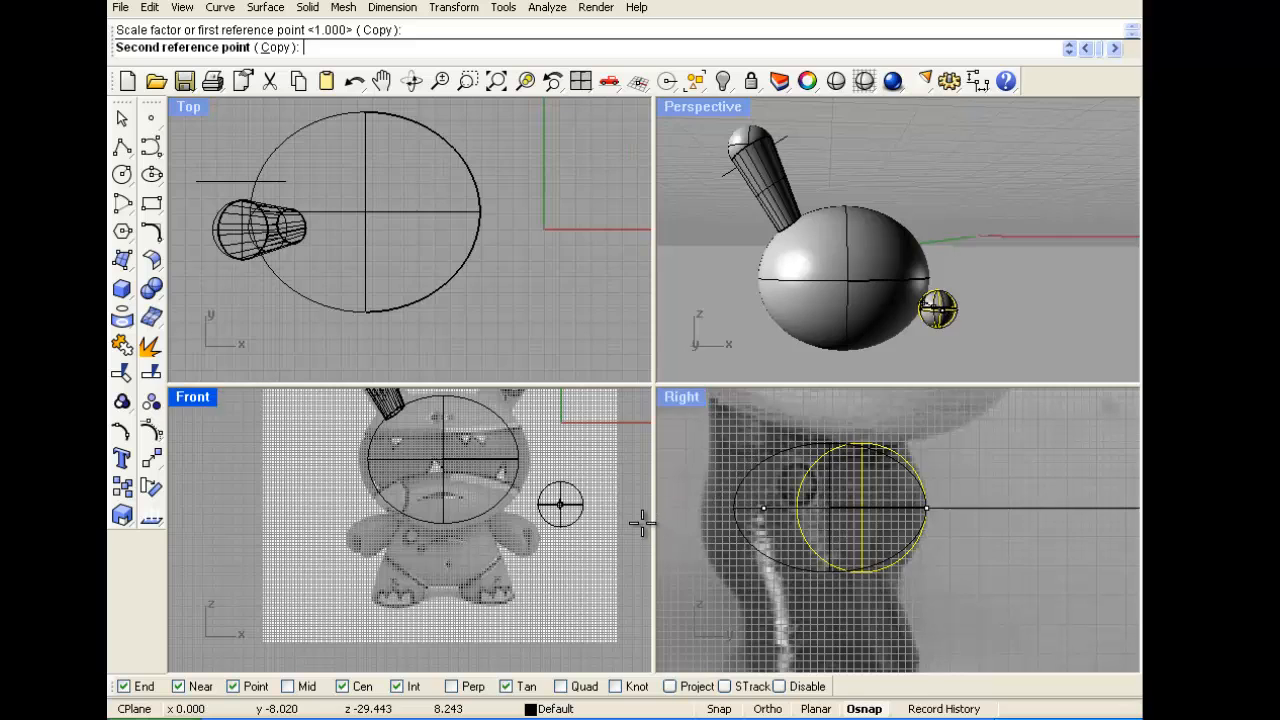
right_drag(688, 530, 762, 536)
scroll(762, 536, down, 2)
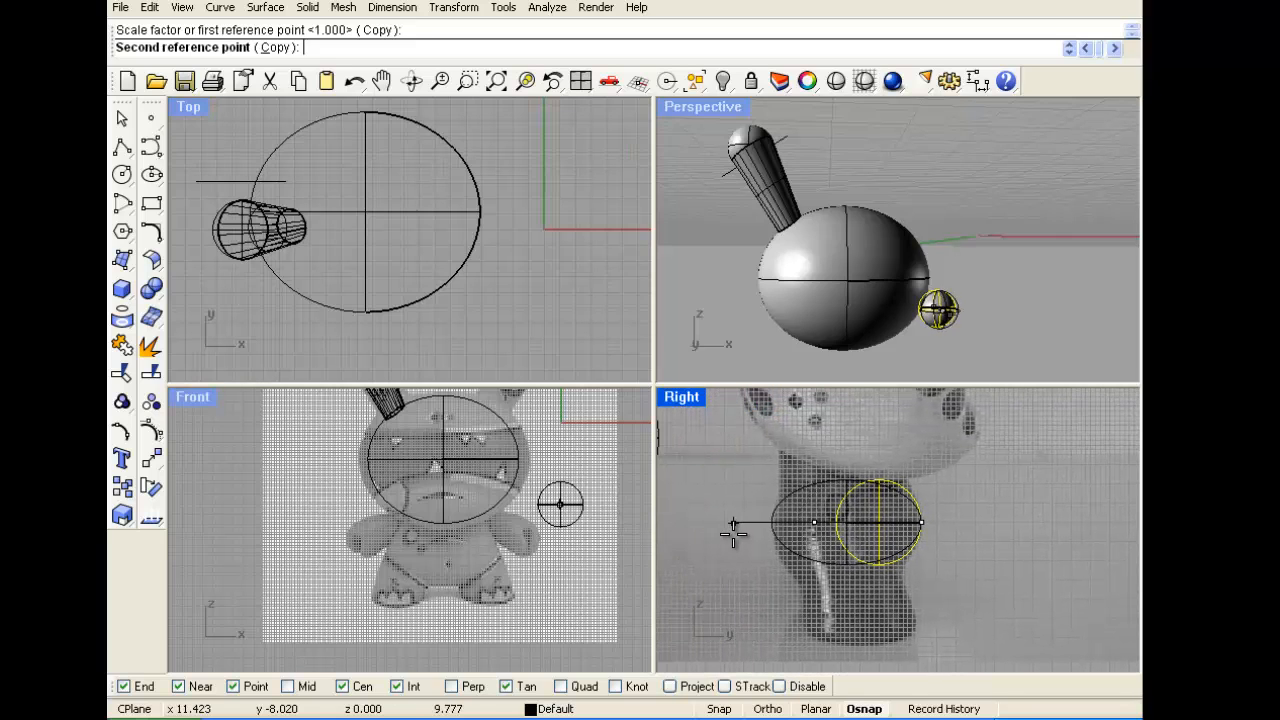
click(741, 535)
Stretch the body sphere vertically from its centre with Scale1D by a factor of about 1.4 and lower it slightly over the torso in the Right view
right_click(747, 536)
click(850, 520)
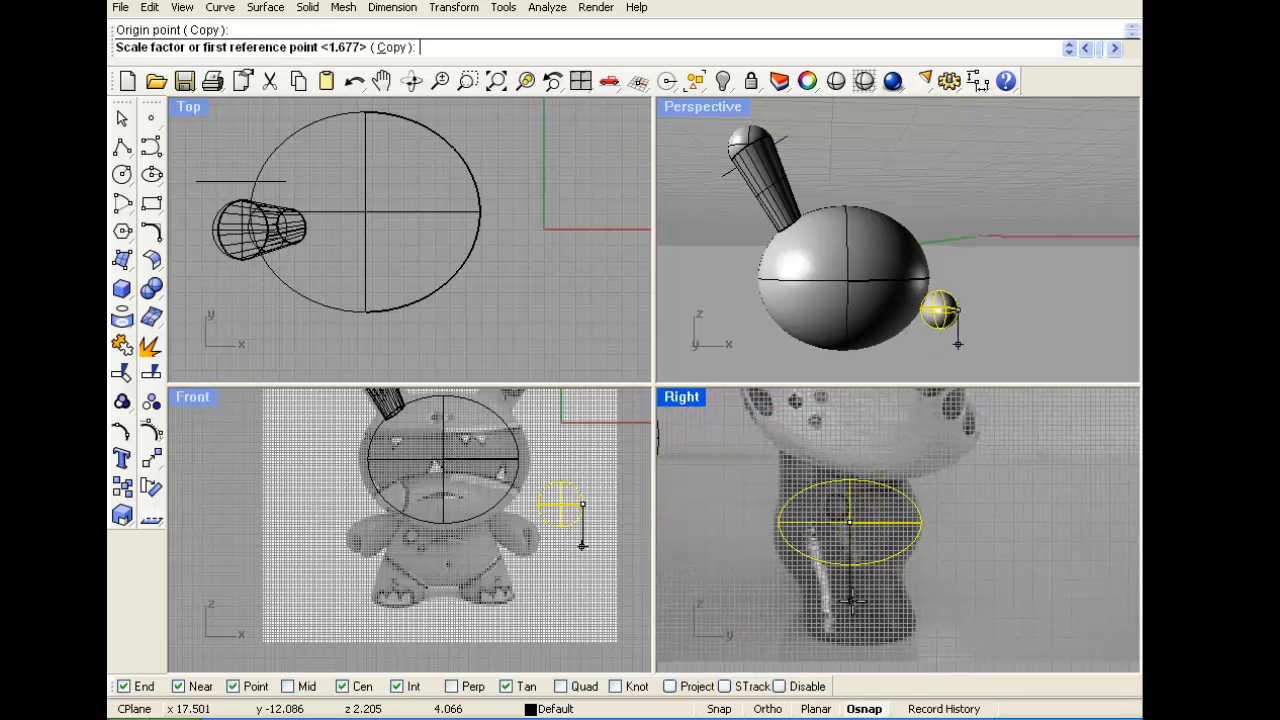
click(849, 601)
click(853, 636)
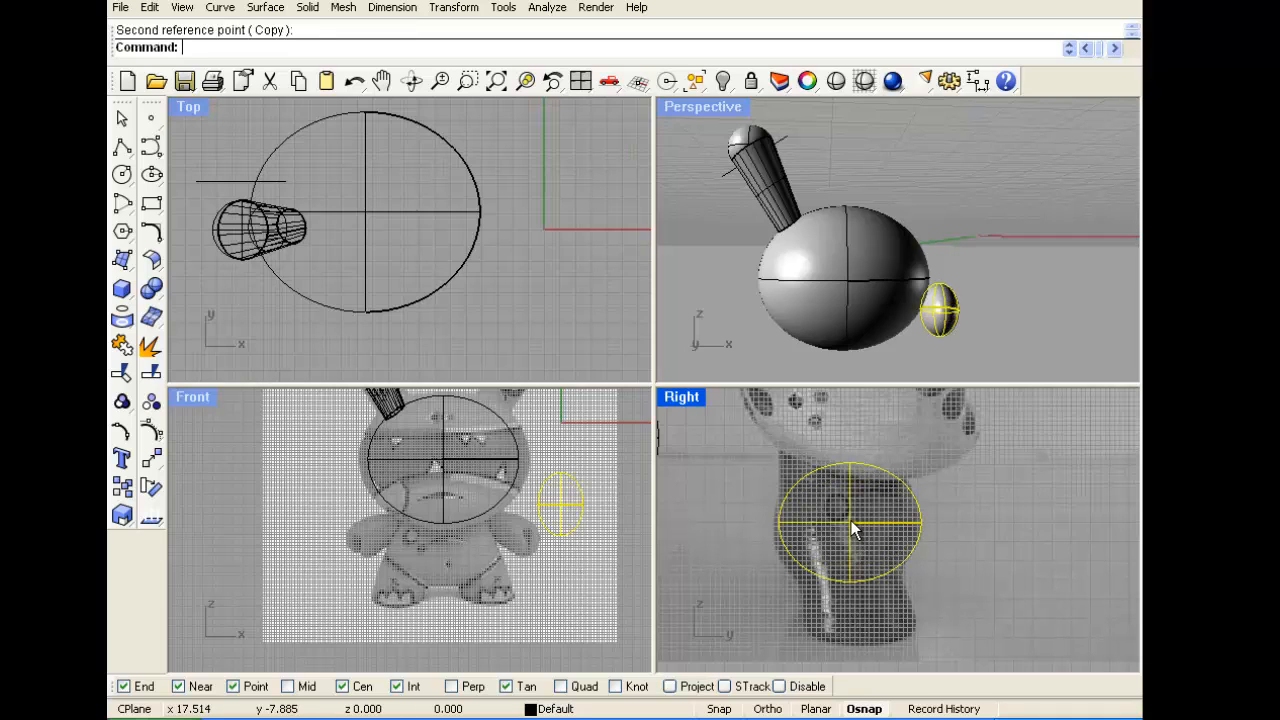
drag(853, 530, 852, 545)
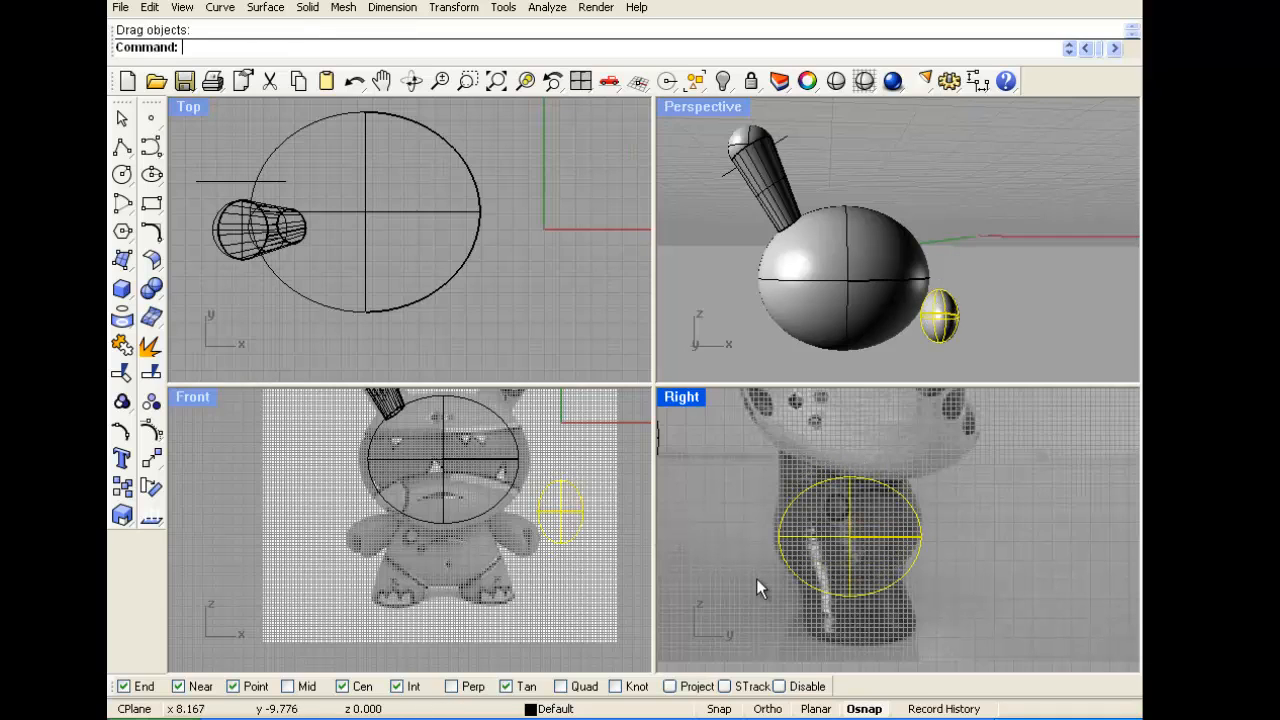
Rotate the ellipsoid slightly counterclockwise about its centre in the Right view and move it onto the torso in the Front view
click(119, 520)
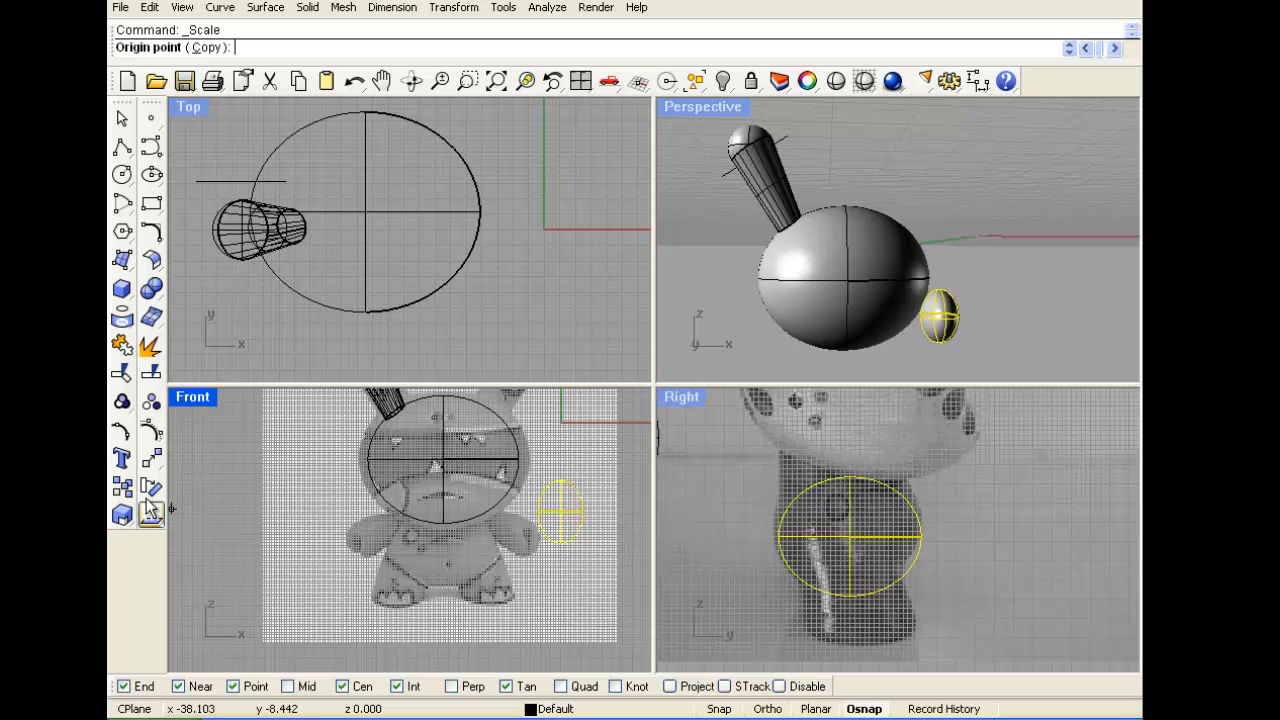
click(149, 487)
click(850, 537)
click(944, 569)
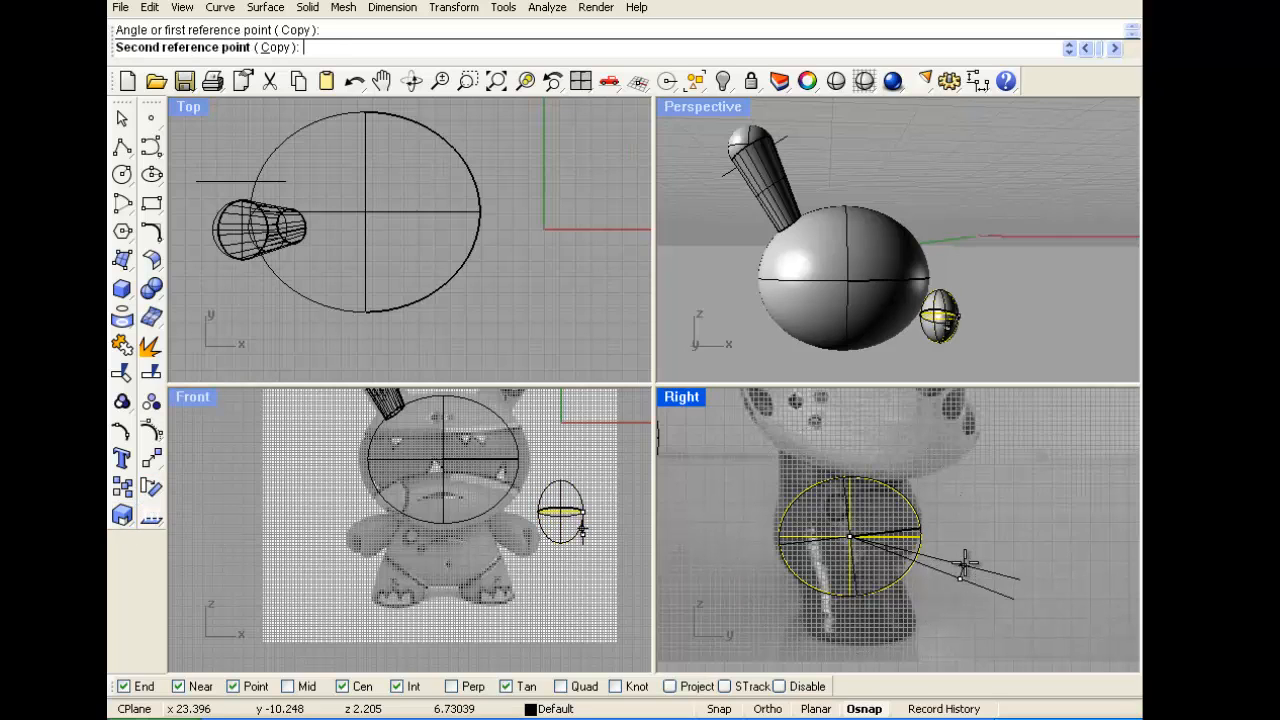
click(929, 554)
drag(860, 540, 445, 556)
scroll(360, 540, up, 4)
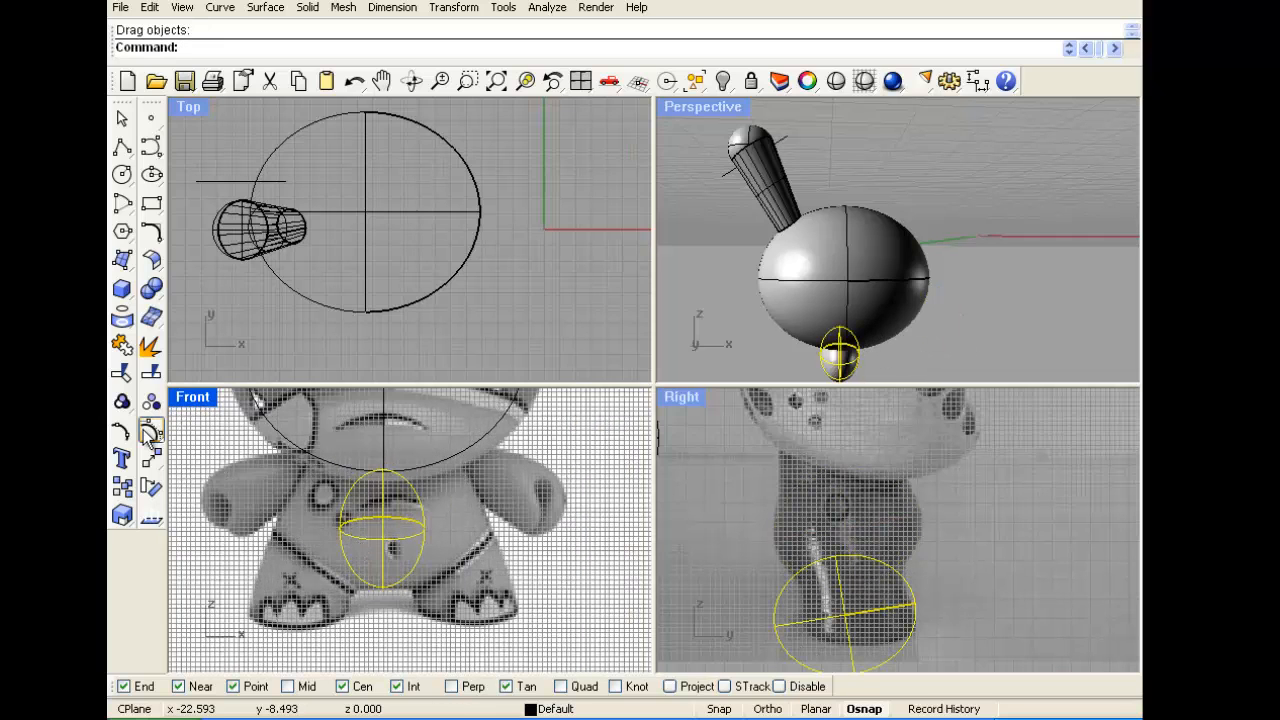
Stretch the ellipsoid horizontally from its centre with Scale1D to match the torso's width in the Front view
click(120, 520)
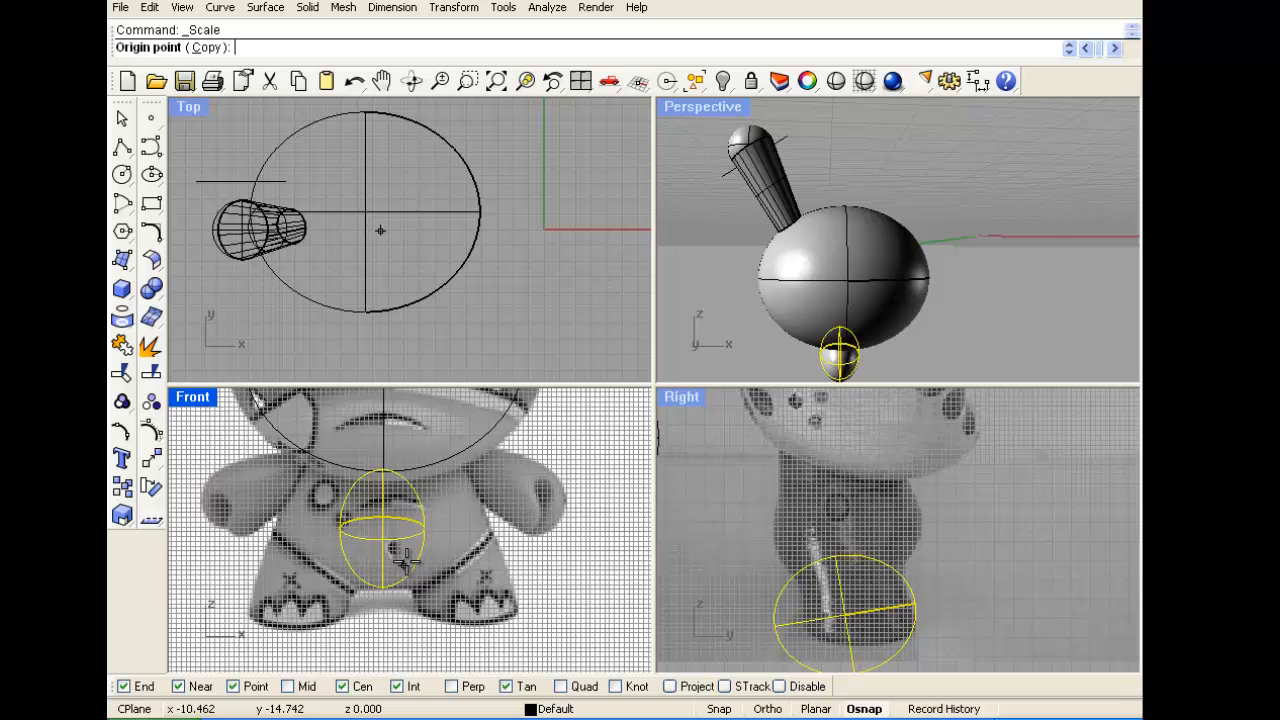
click(125, 518)
click(208, 535)
click(382, 539)
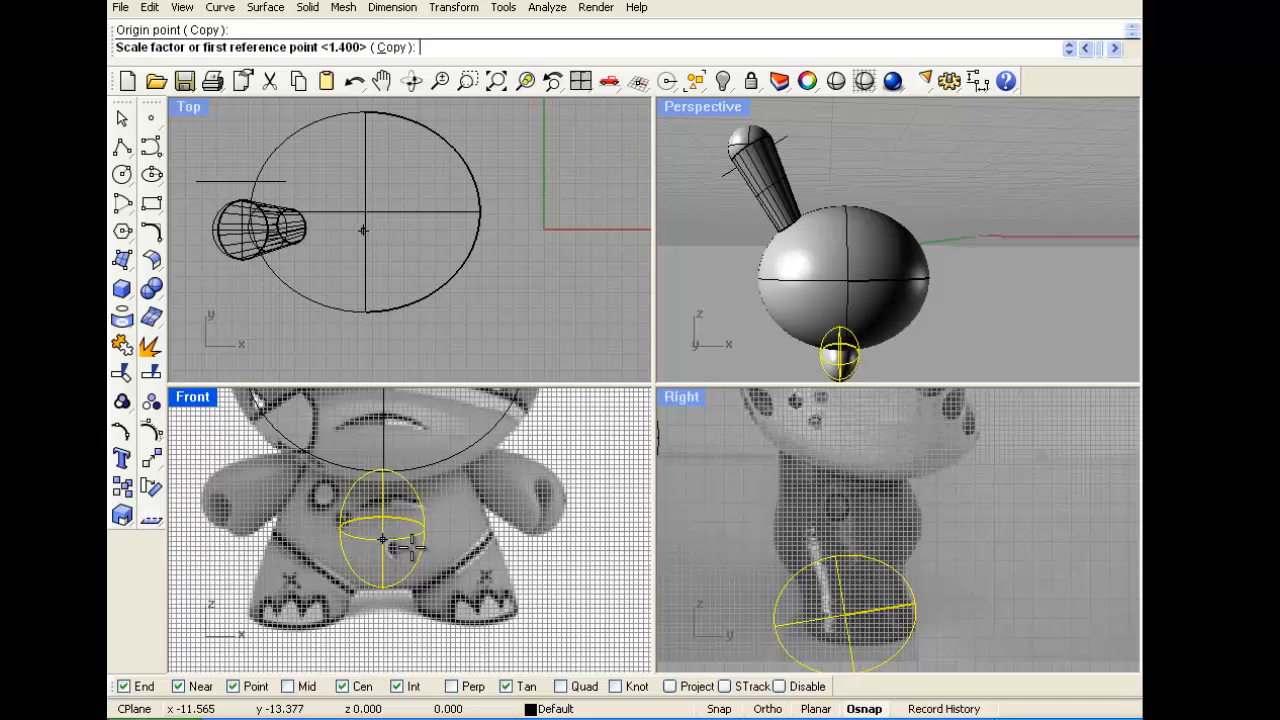
click(480, 539)
scroll(586, 537, down, 2)
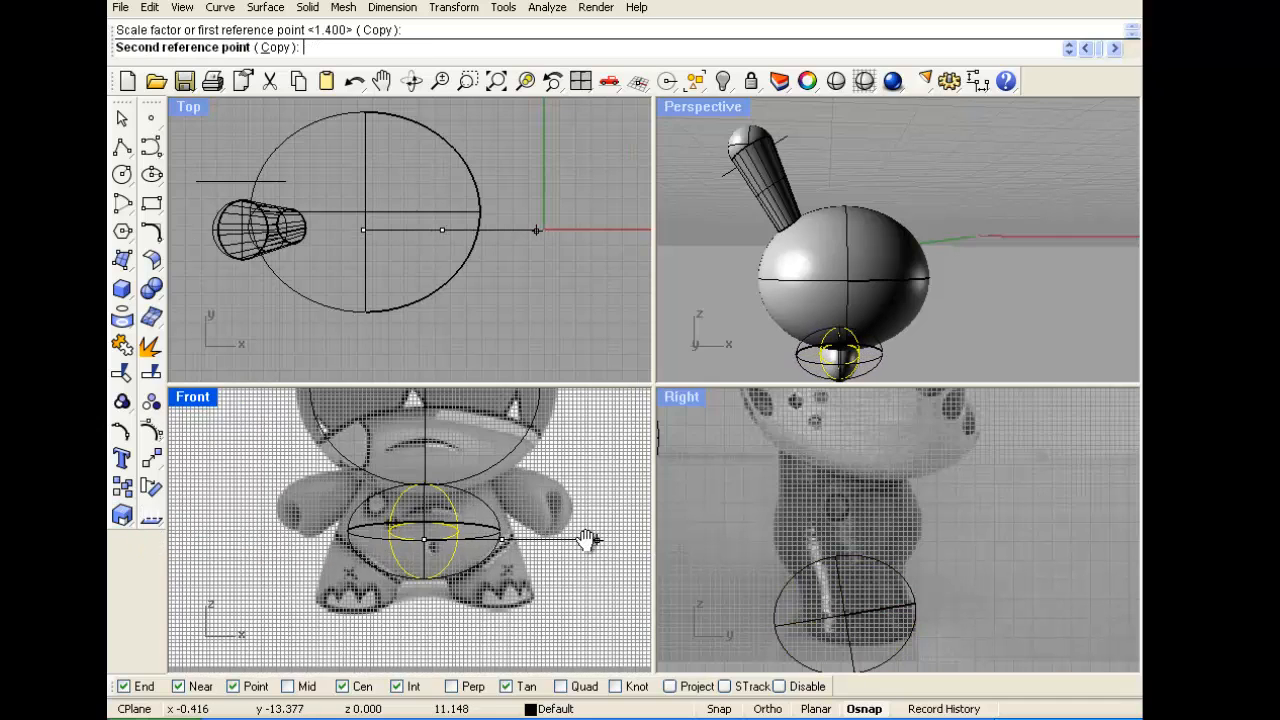
click(551, 538)
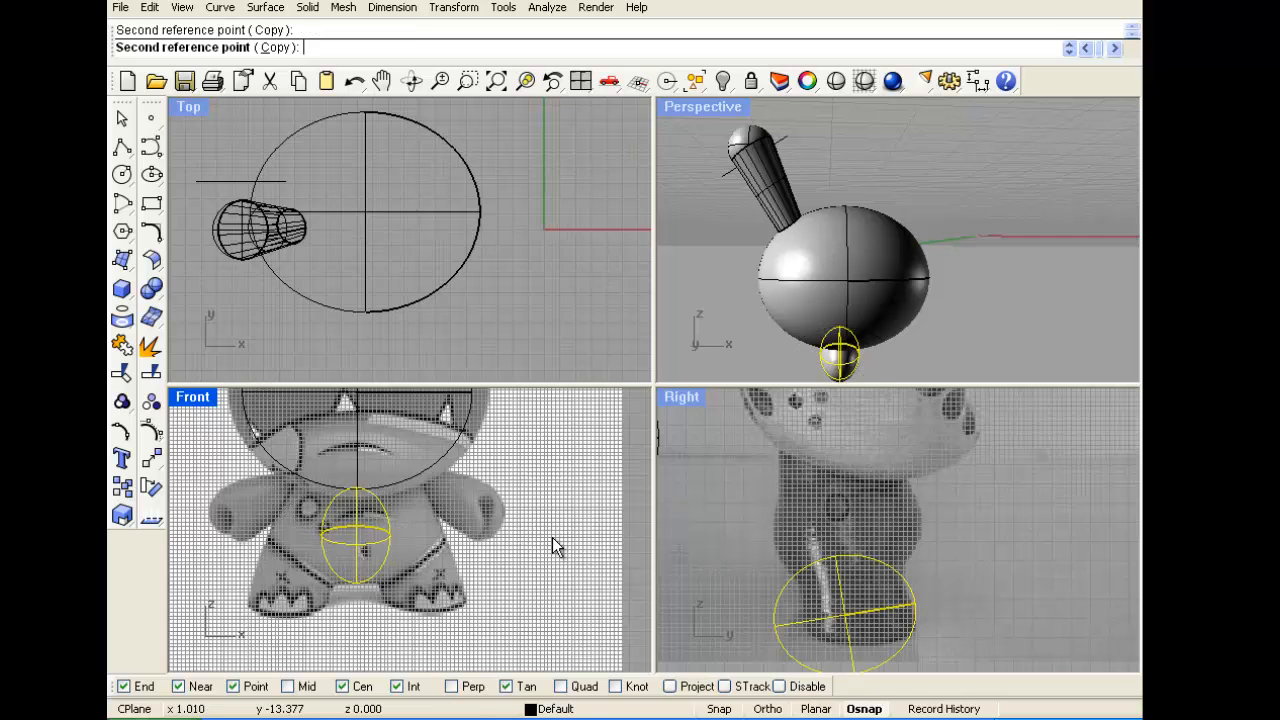
Move the body ellipsoid horizontally in the Right view so it sits directly beneath the head
right_drag(863, 316, 890, 280)
scroll(797, 558, down, 5)
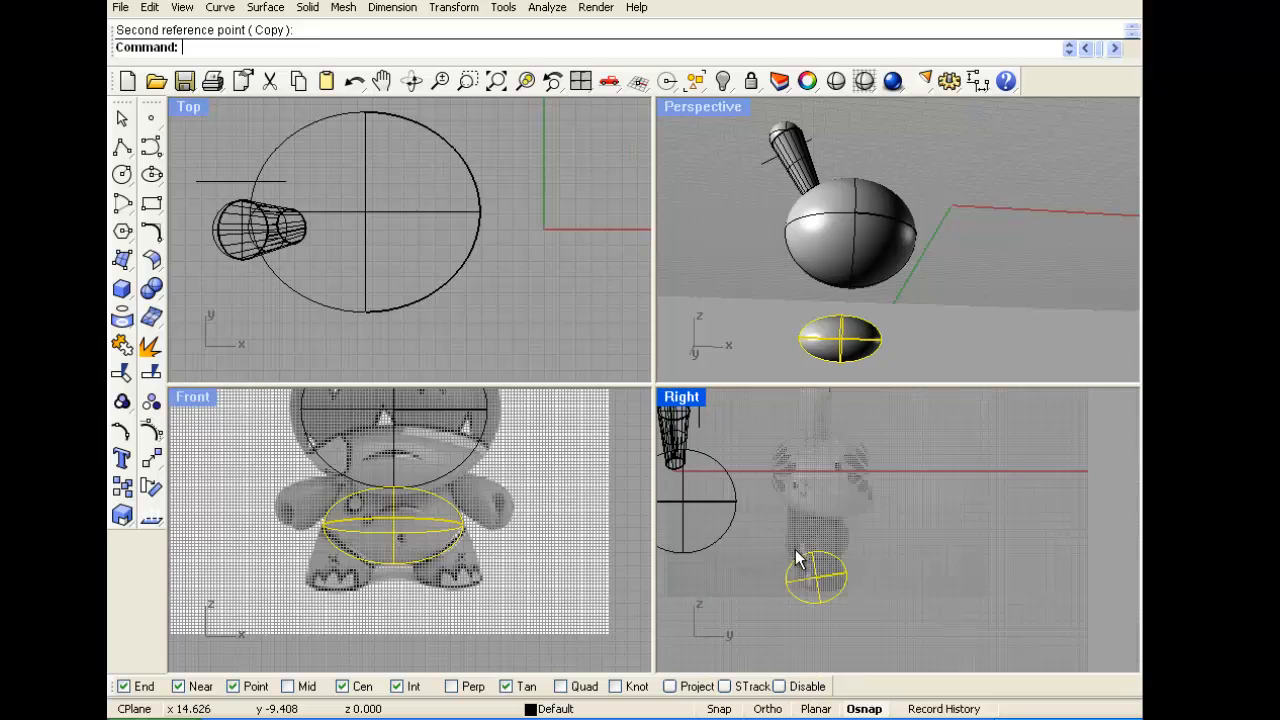
scroll(800, 585, down, 2)
right_drag(800, 551, 850, 535)
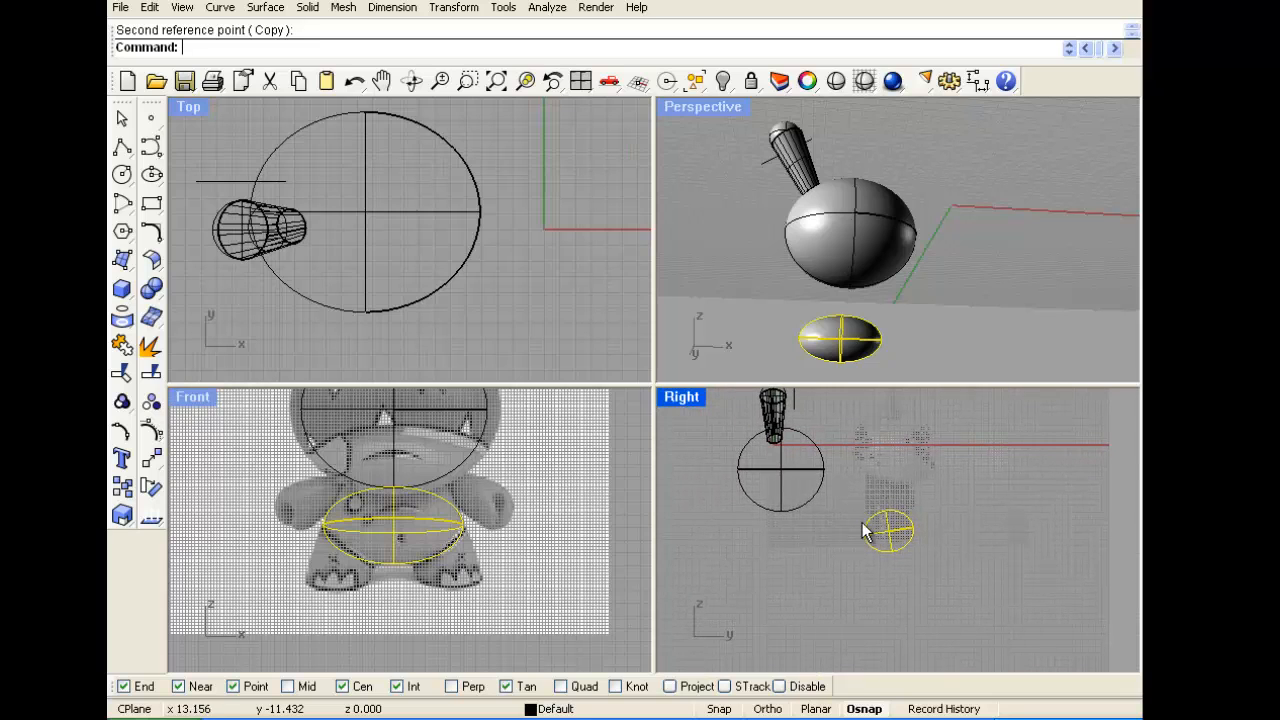
drag(886, 535, 776, 522)
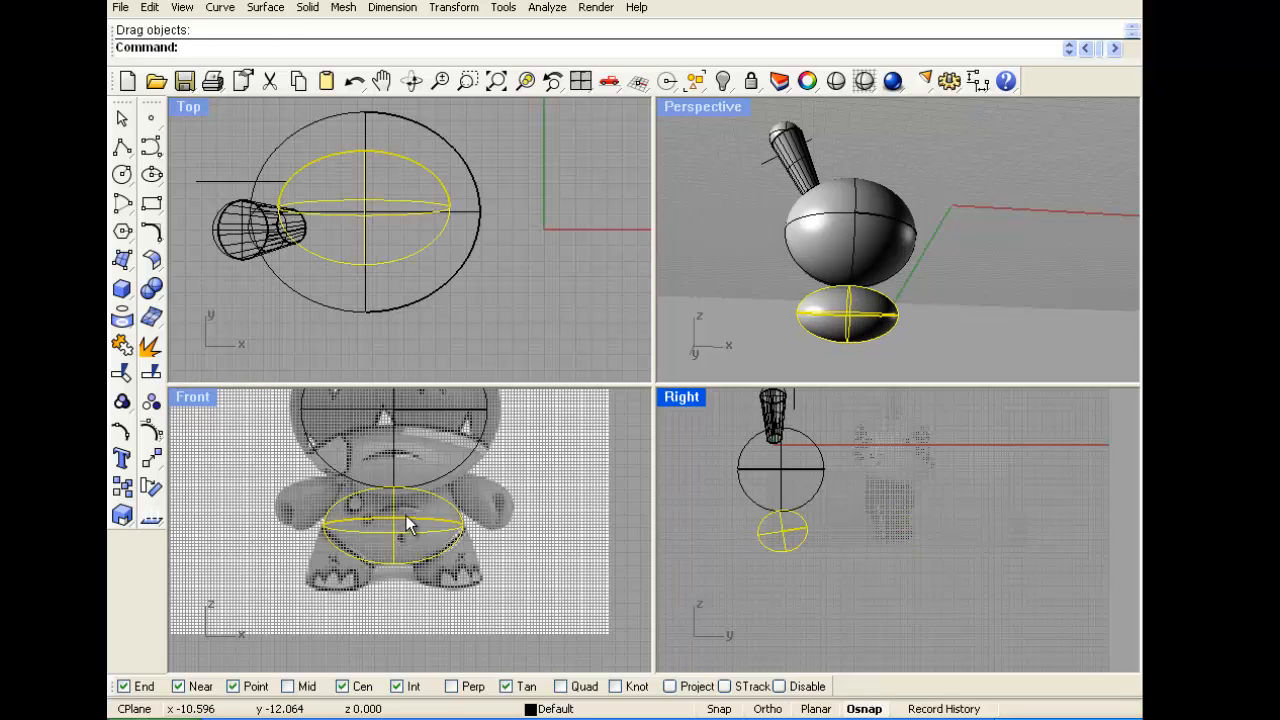
Rebuild the body surface with a U point count of 12 and degree 4 in both directions
scroll(353, 229, up, 3)
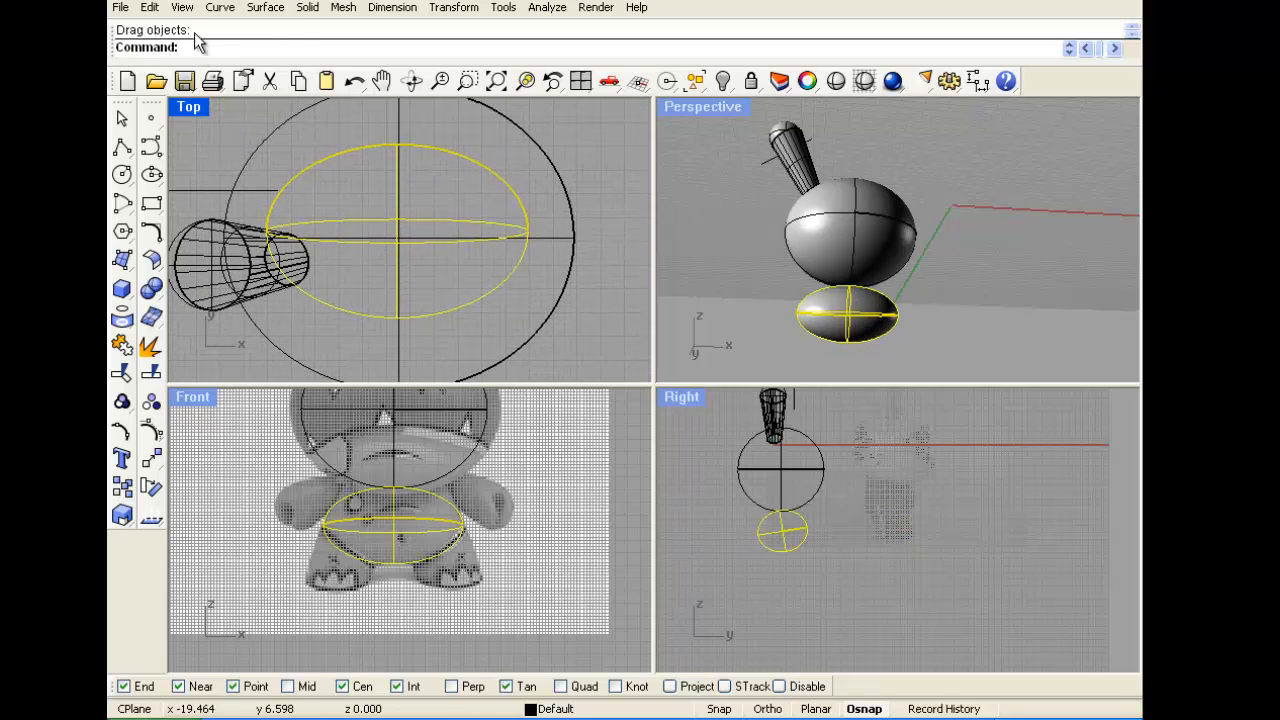
click(149, 7)
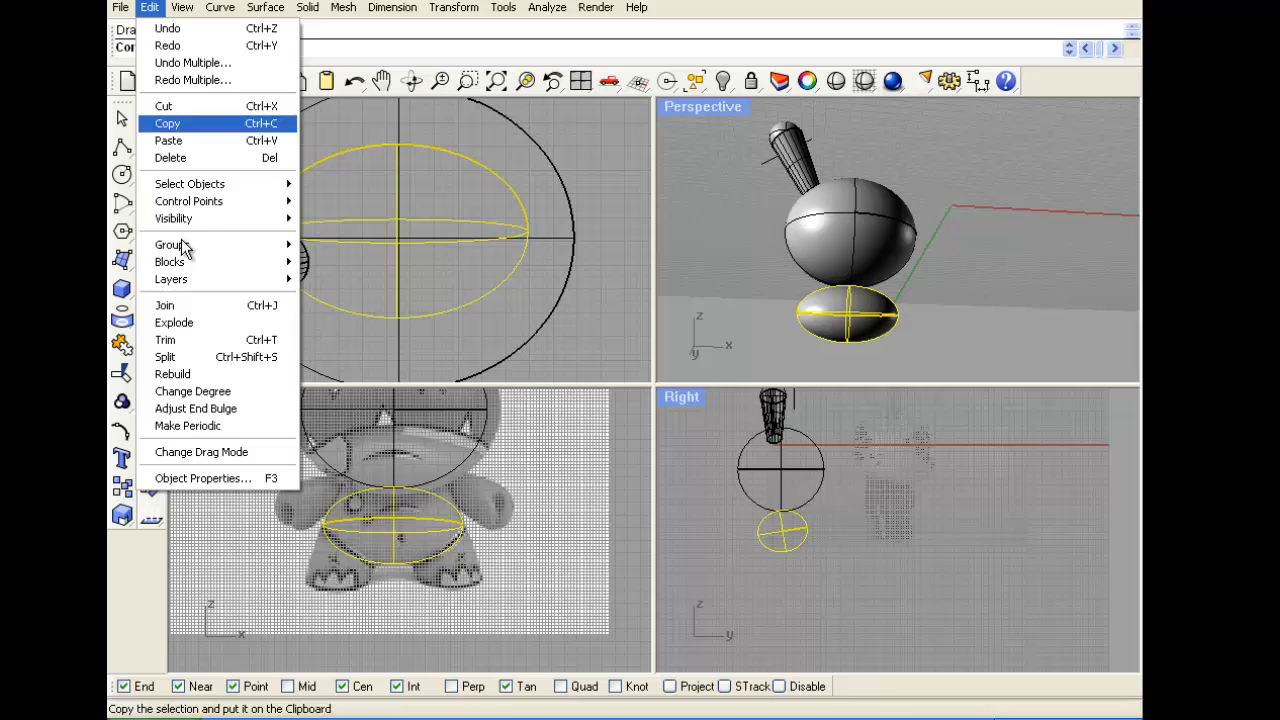
click(236, 375)
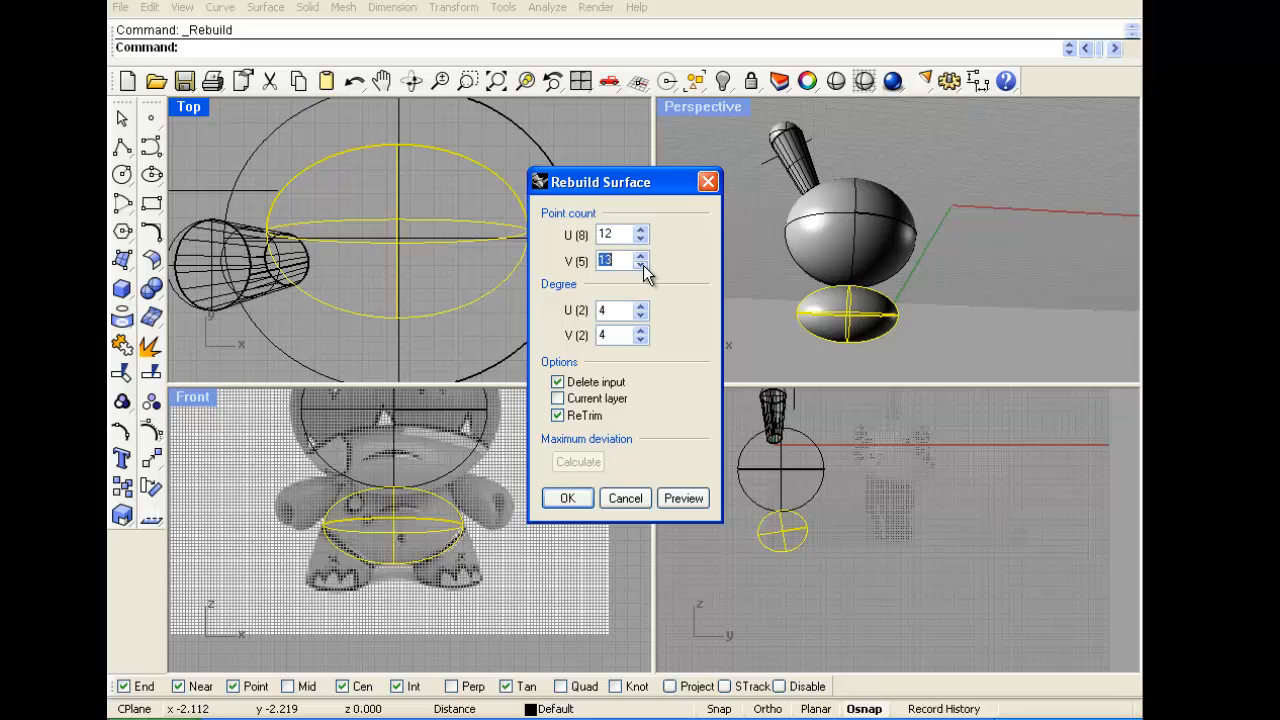
click(567, 500)
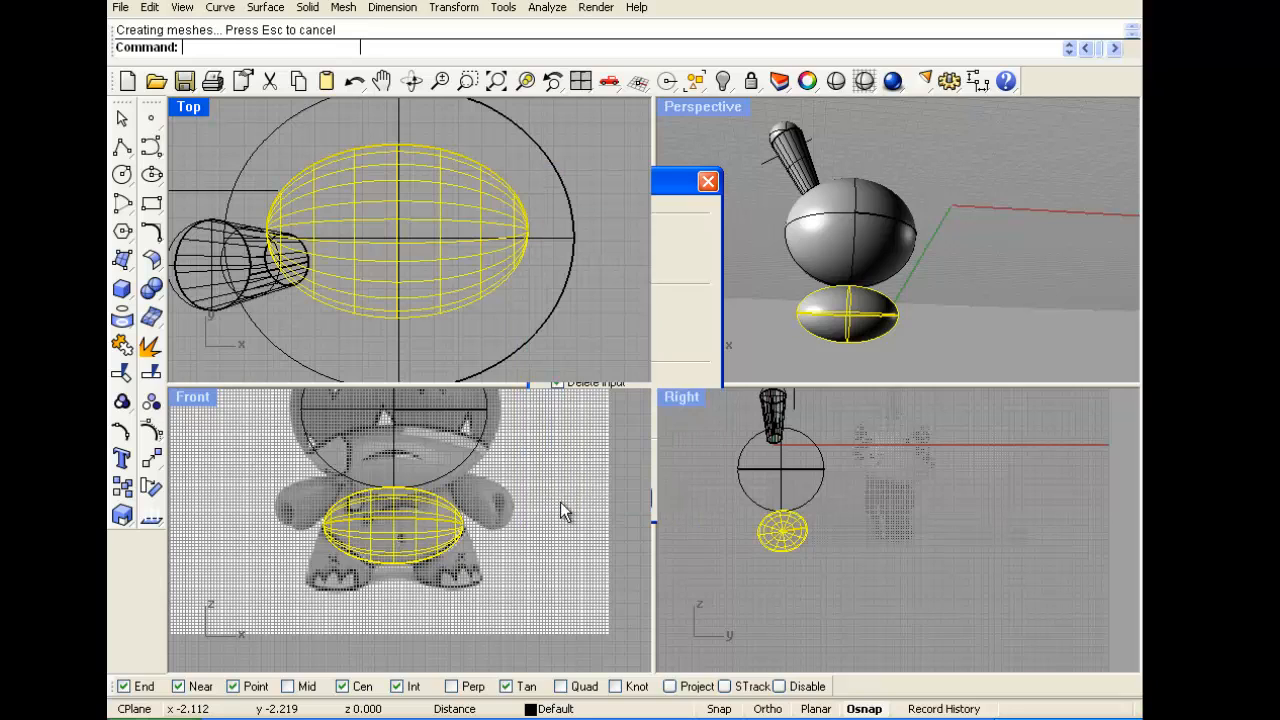
Turn on the body's control points and pull its upper-right points up and inward toward the head in the Front view
click(151, 430)
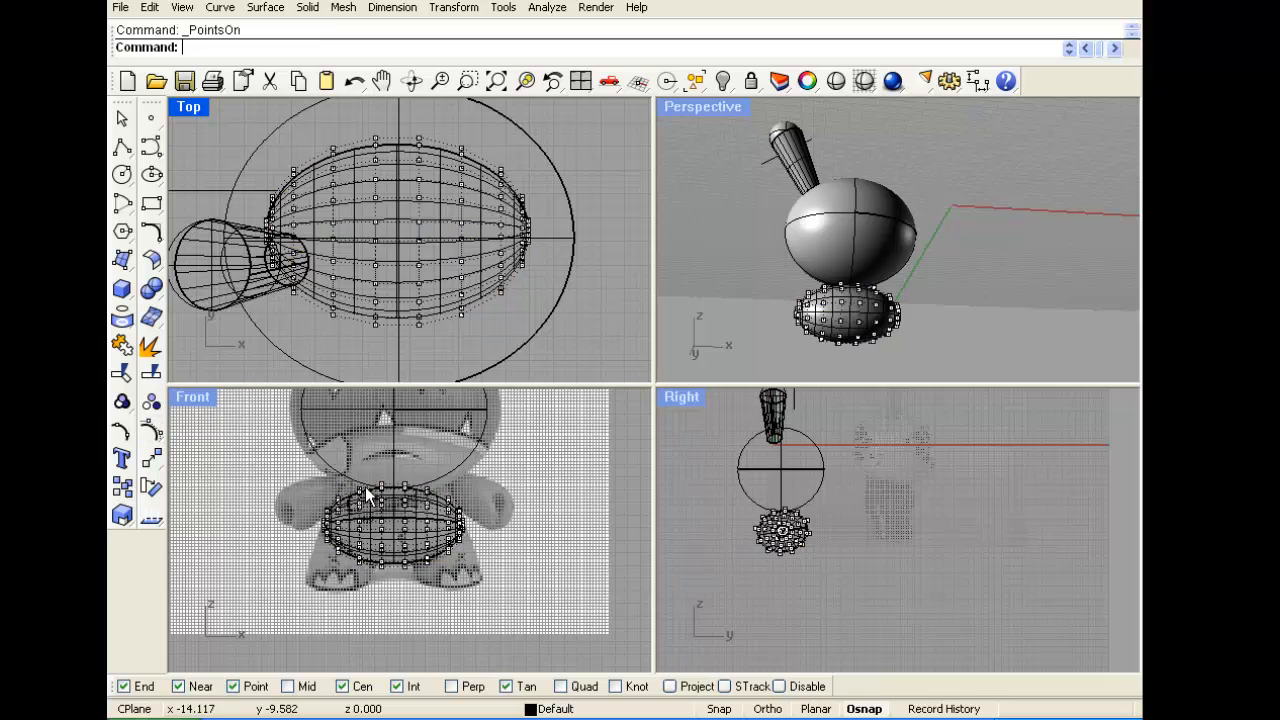
scroll(390, 480, up, 5)
drag(387, 418, 478, 496)
drag(399, 441, 397, 408)
scroll(409, 458, down, 2)
scroll(395, 462, down, 2)
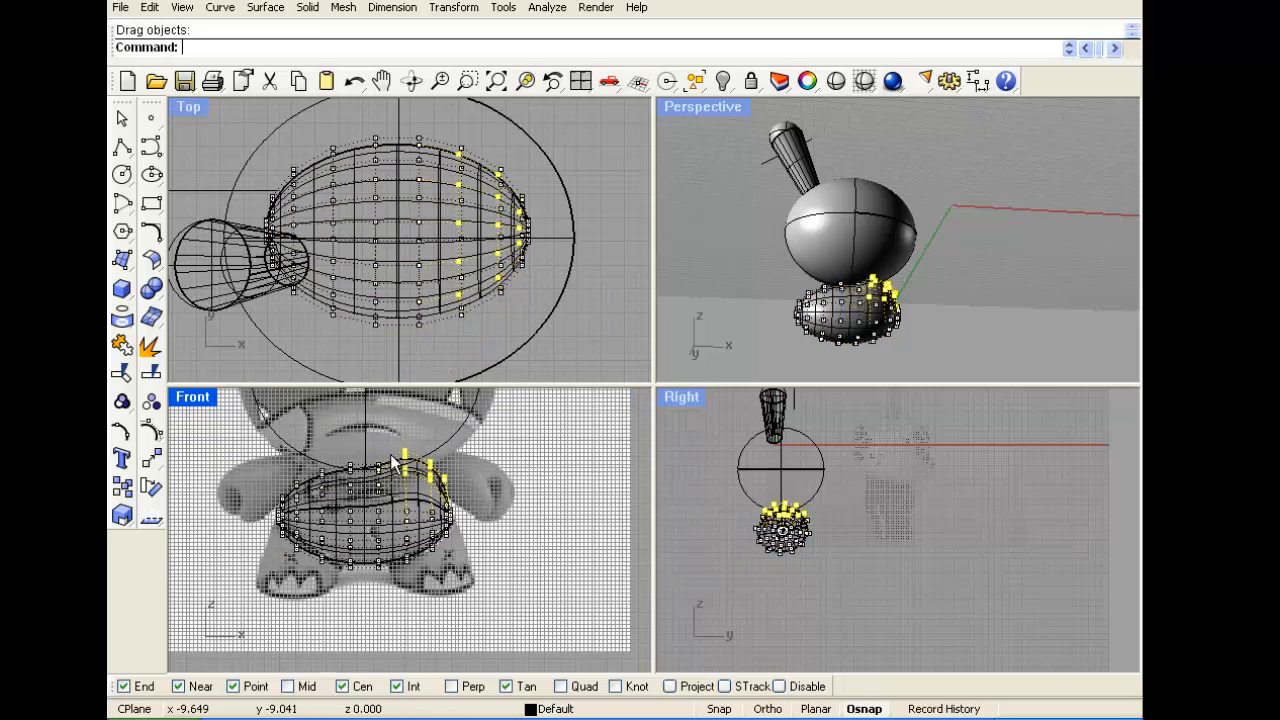
drag(402, 458, 388, 441)
scroll(344, 492, up, 4)
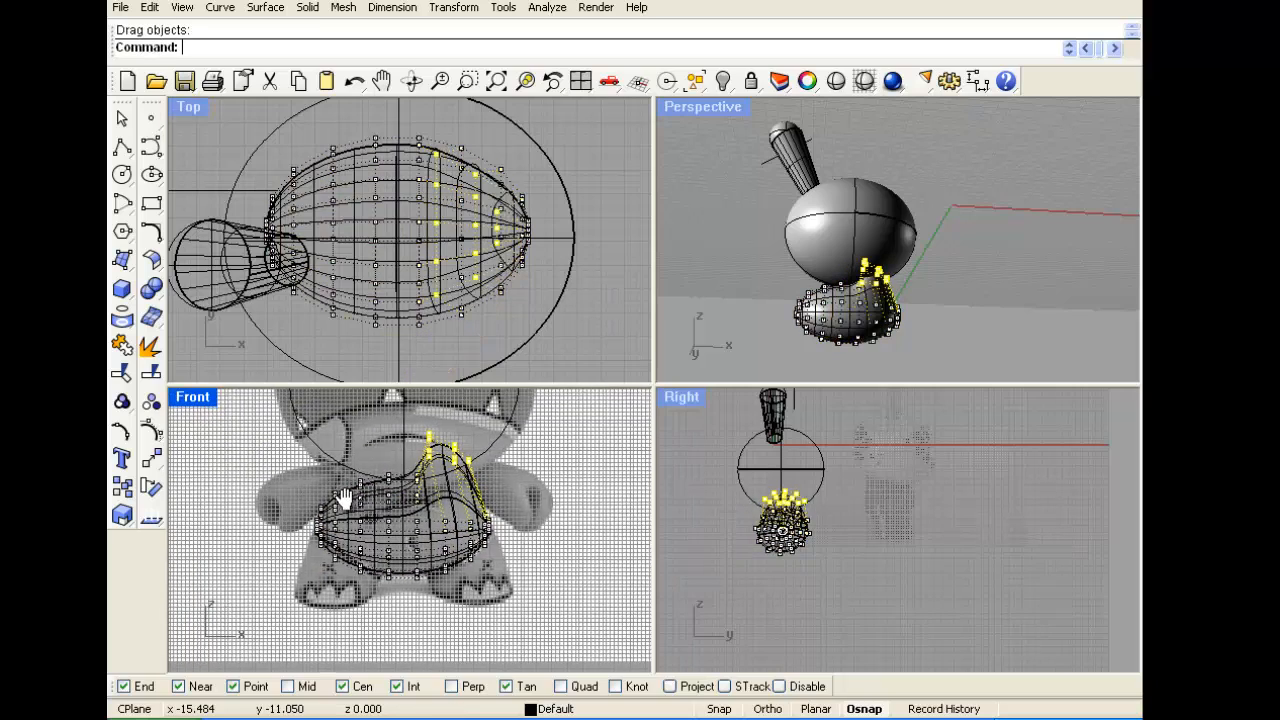
Pull the body's upper-left control points up to mirror the opposite shoulder and raise the top middle points into the head
drag(317, 462, 398, 394)
right_drag(431, 419, 375, 463)
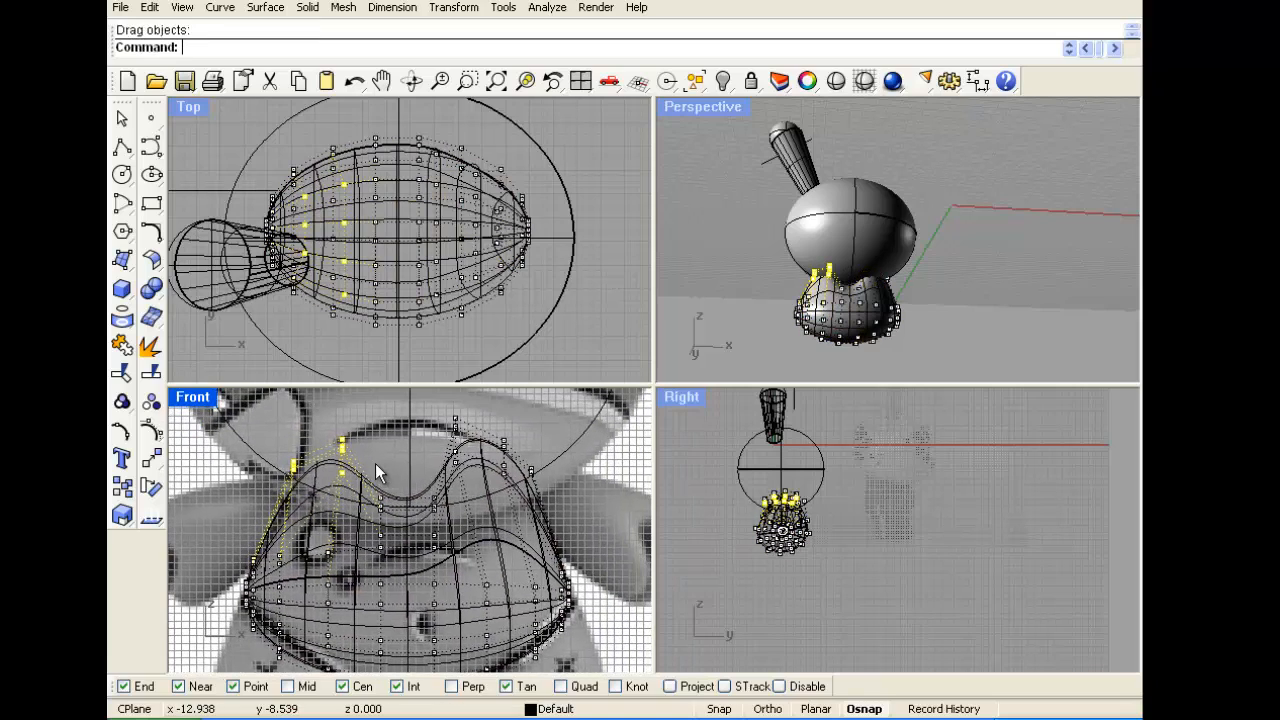
drag(366, 446, 438, 456)
scroll(421, 465, down, 4)
scroll(407, 518, up, 4)
Adjust the bottom middle control points of the body to follow the torso's underside between the legs in the Front view
right_drag(340, 625, 409, 549)
drag(361, 542, 441, 581)
scroll(457, 594, up, 6)
scroll(443, 575, down, 8)
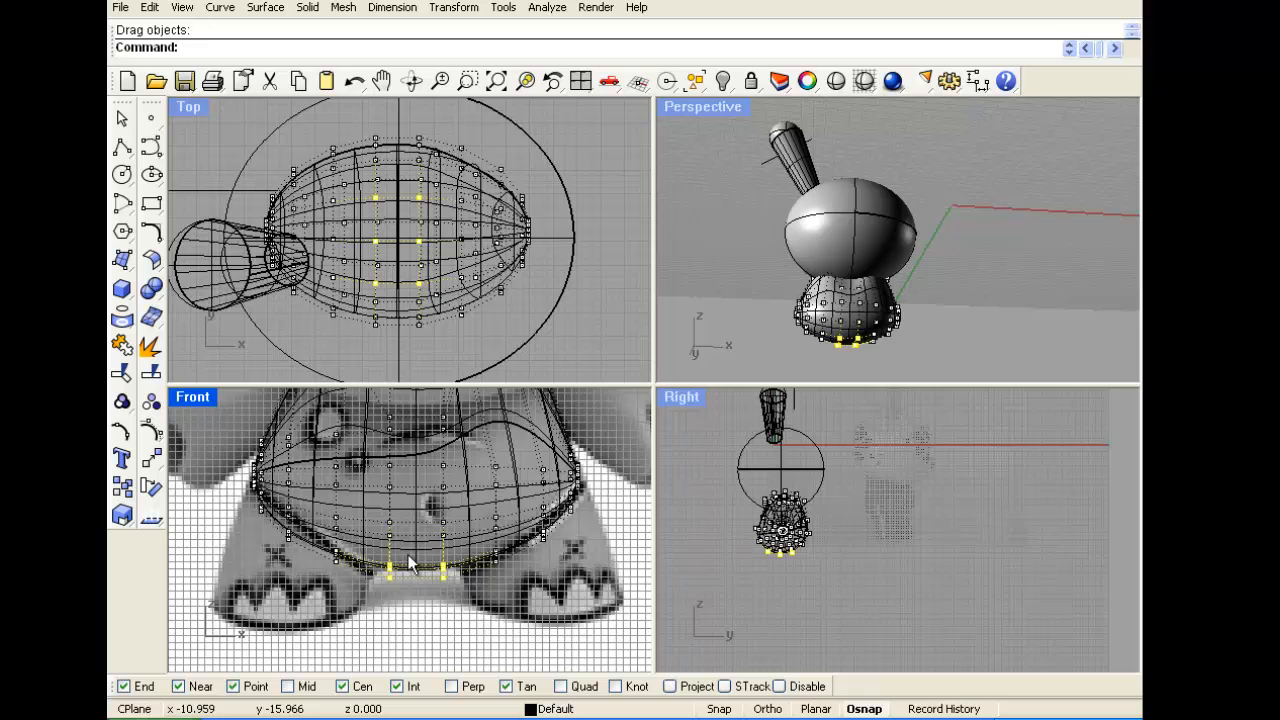
right_drag(321, 520, 300, 549)
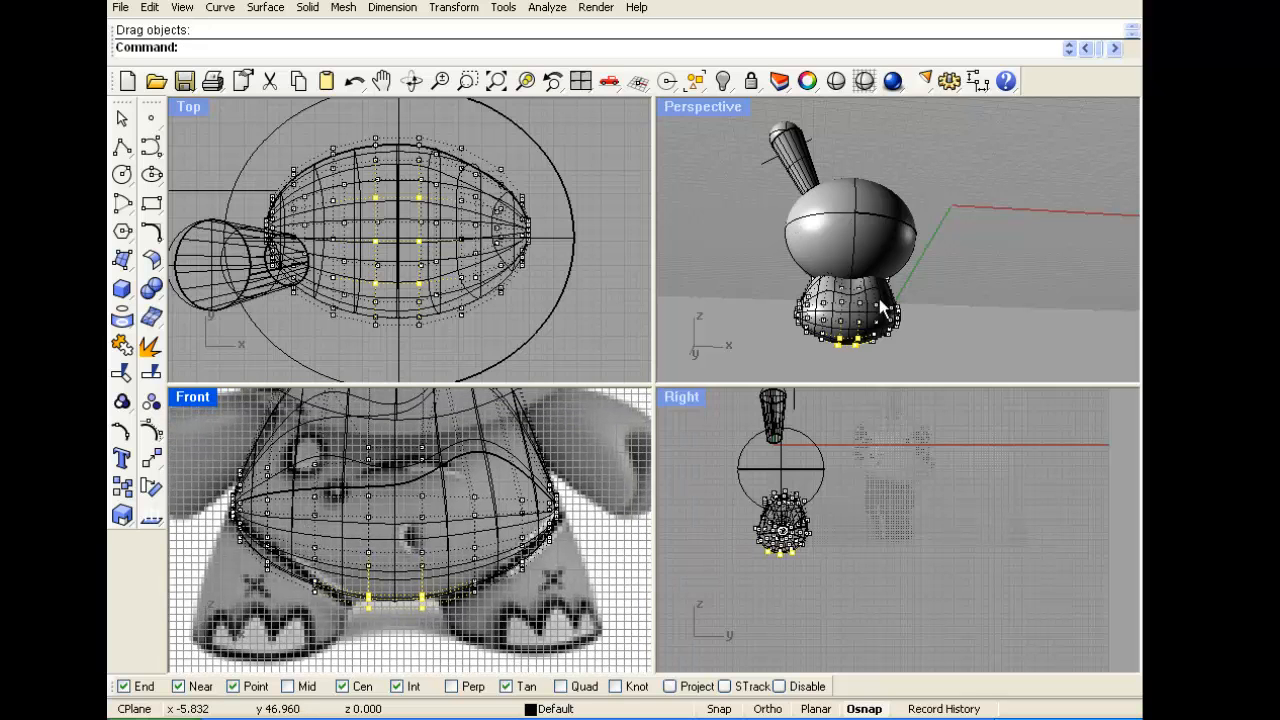
Select the two low middle control points on the body's front and raise them into the head in the Front view
right_drag(880, 305, 829, 329)
scroll(742, 333, up, 5)
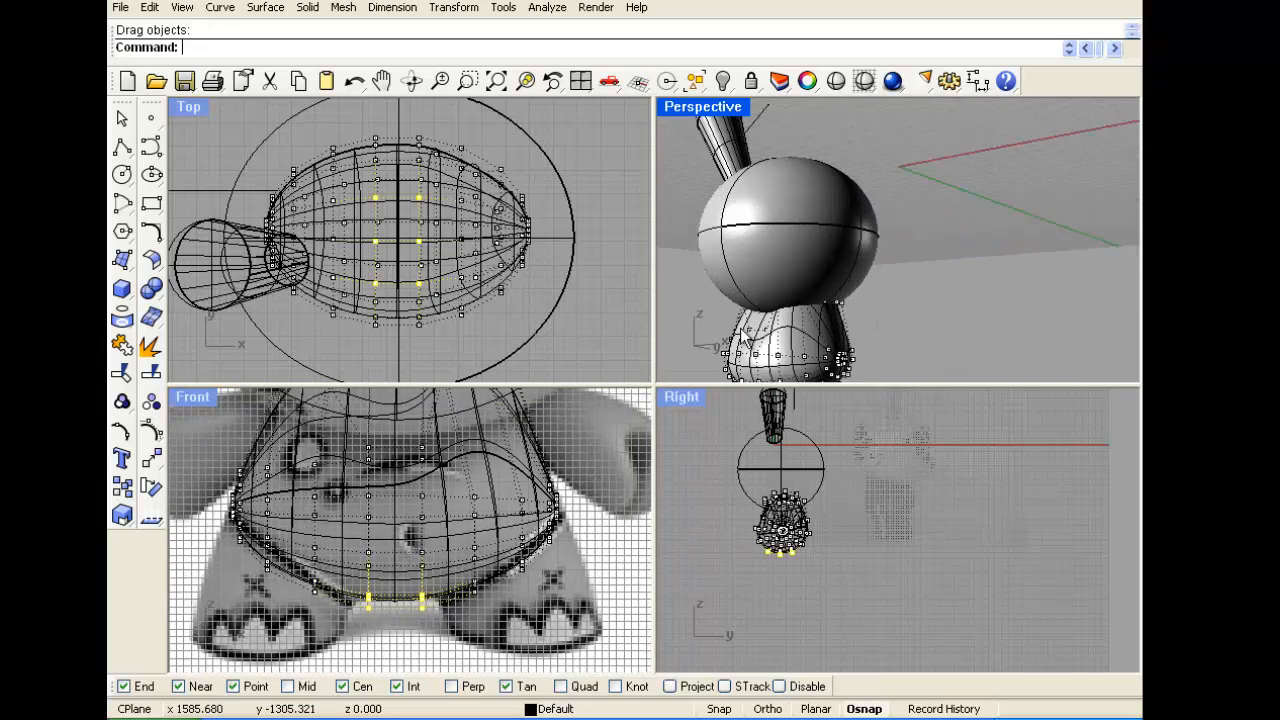
scroll(742, 331, up, 3)
right_drag(742, 331, 776, 338)
drag(776, 330, 830, 349)
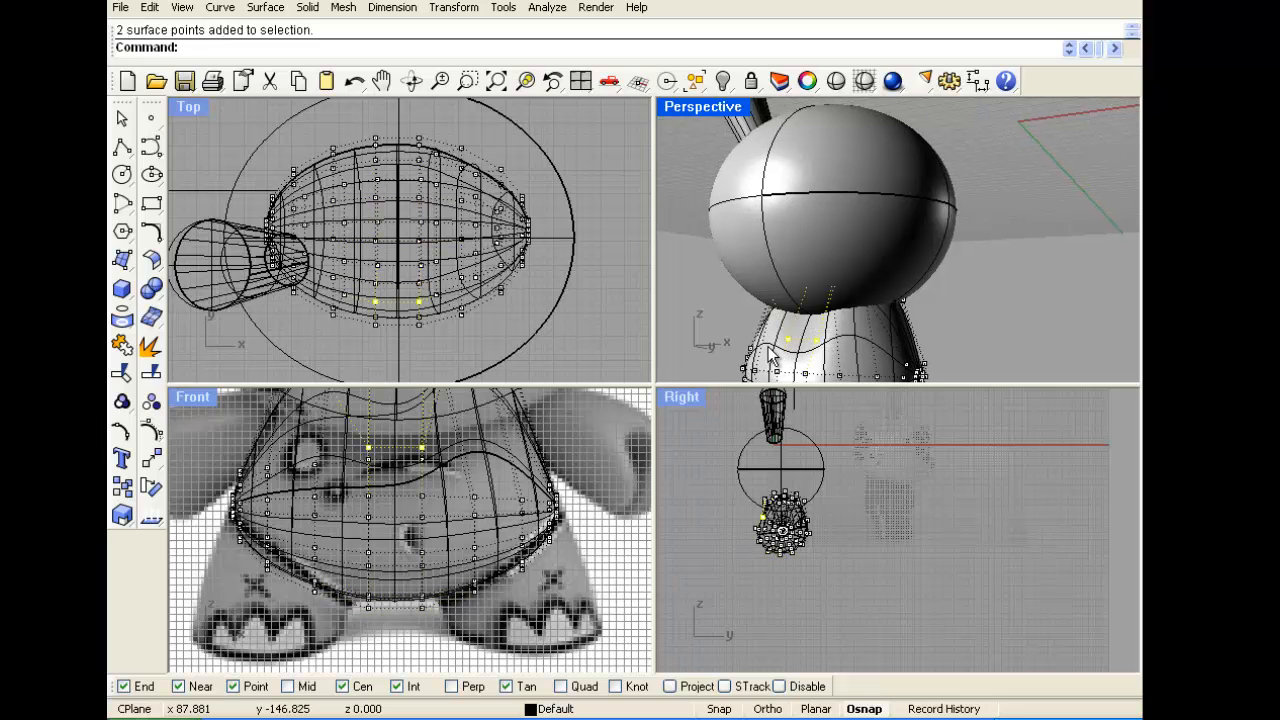
scroll(377, 505, down, 4)
right_drag(405, 469, 400, 528)
drag(400, 529, 399, 443)
Select the two low middle control points on the body's back, raise them toward the head, and turn off the control points
right_drag(1008, 209, 888, 322)
scroll(888, 322, up, 7)
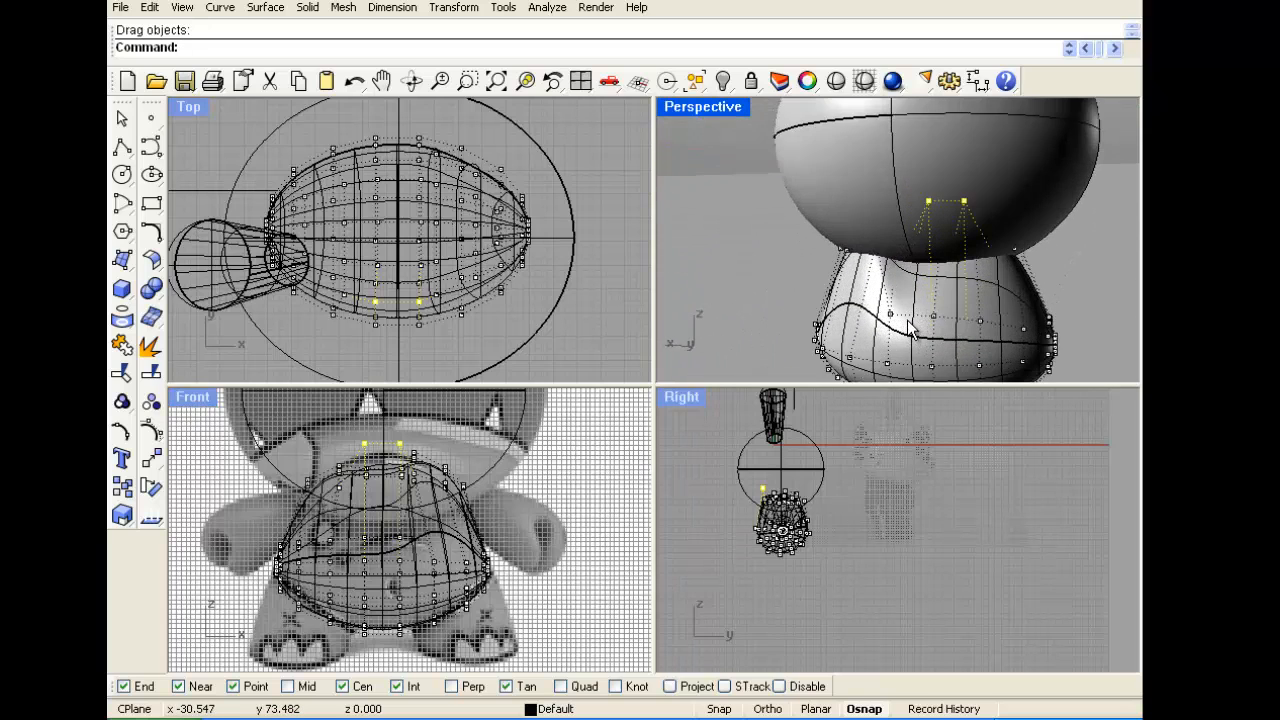
click(888, 322)
click(944, 320)
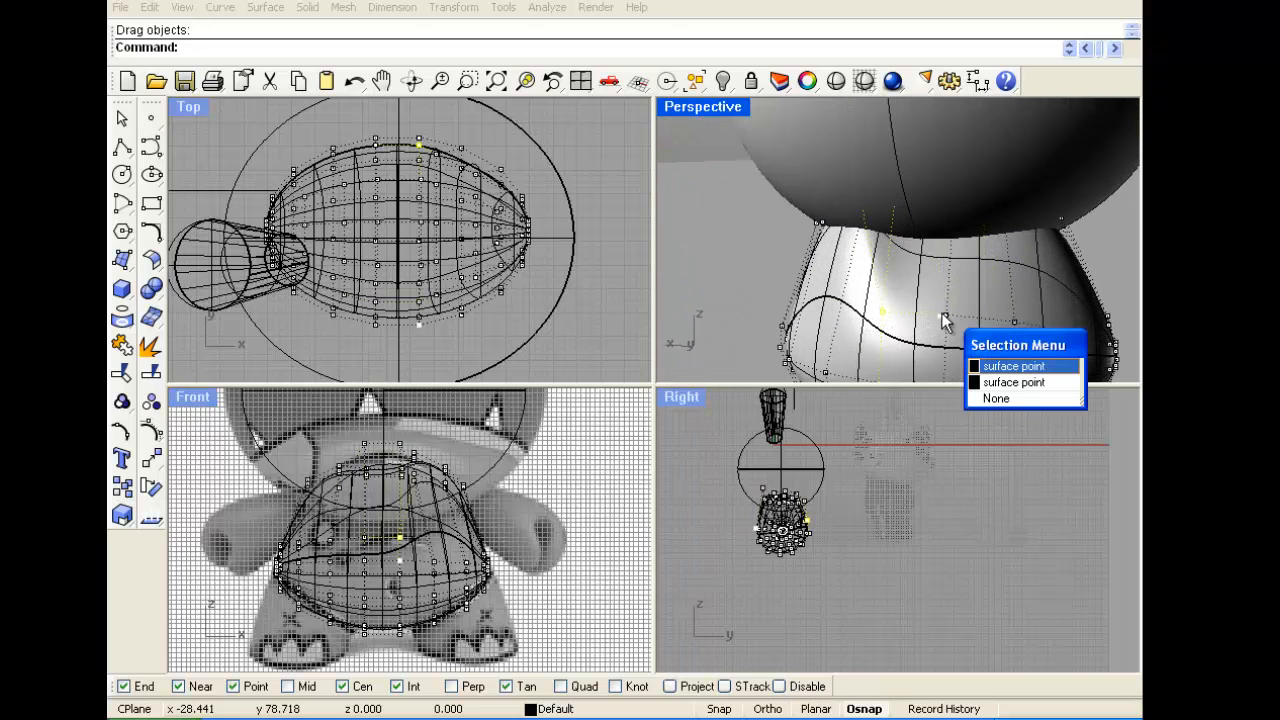
click(1012, 383)
scroll(483, 530, up, 2)
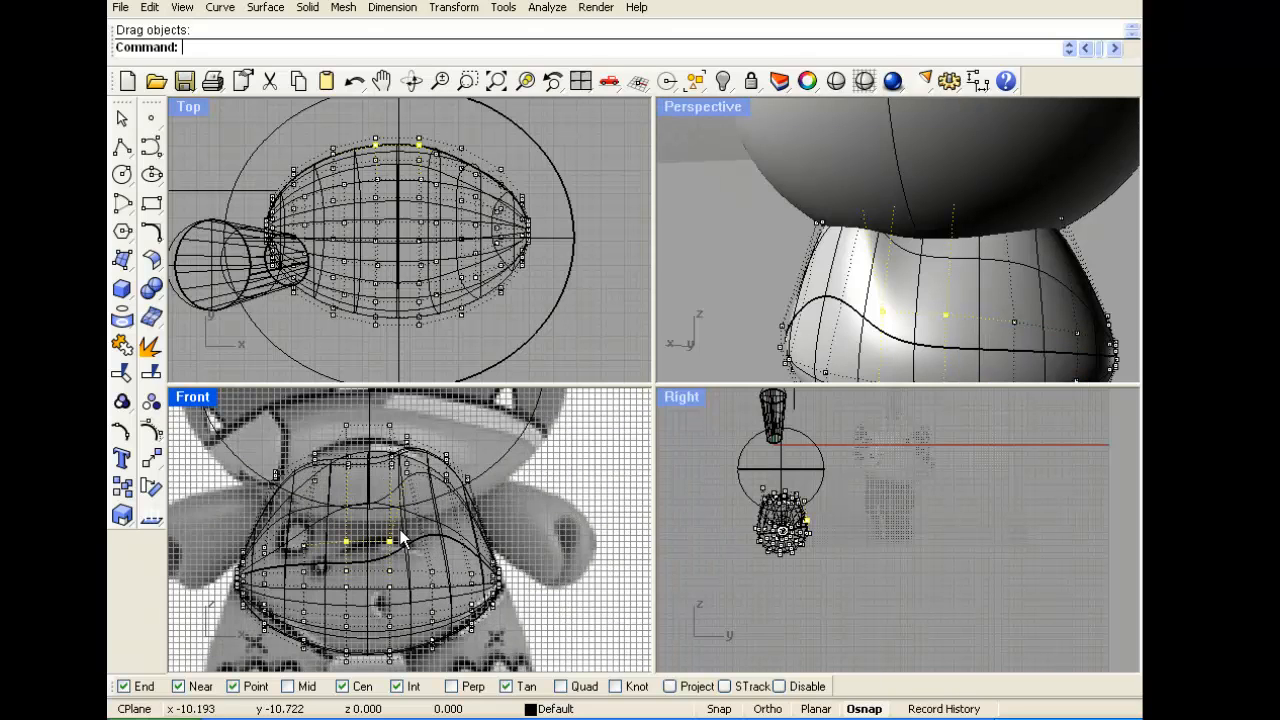
drag(400, 530, 384, 486)
right_drag(968, 334, 720, 278)
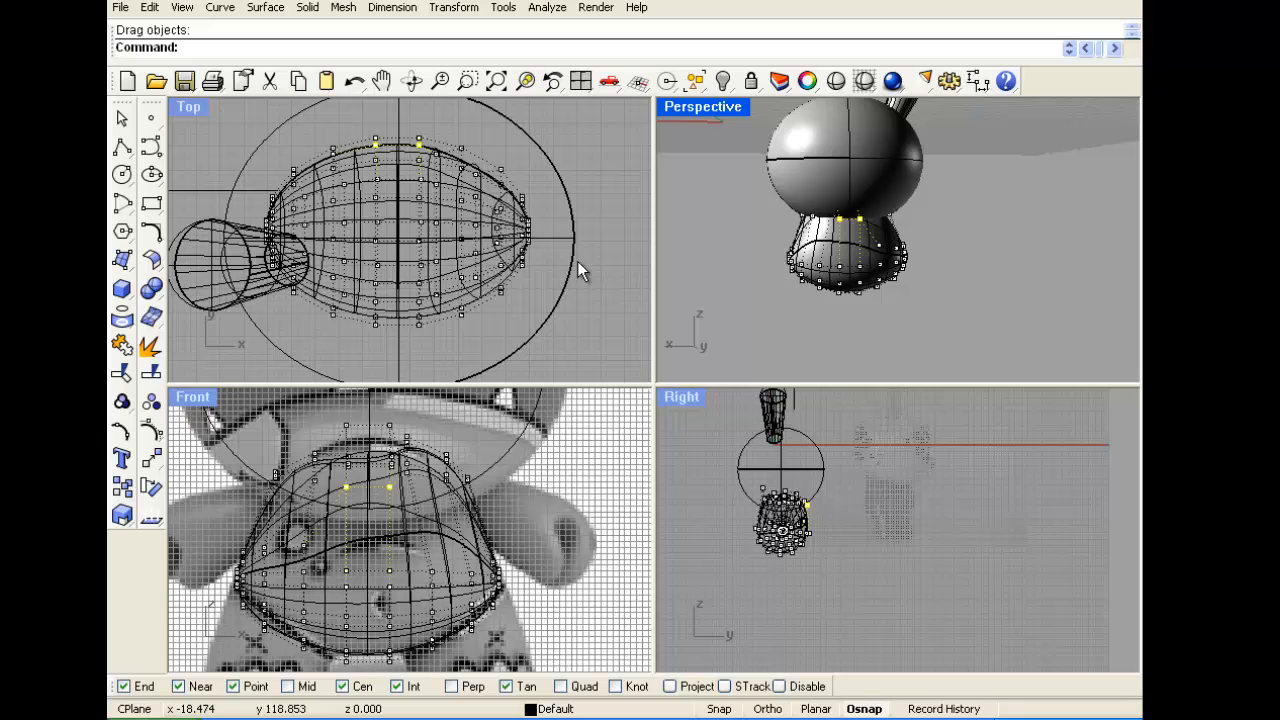
click(150, 432)
Maximize the Perspective view and examine how the ear meets the head
right_drag(886, 223, 935, 170)
click(943, 178)
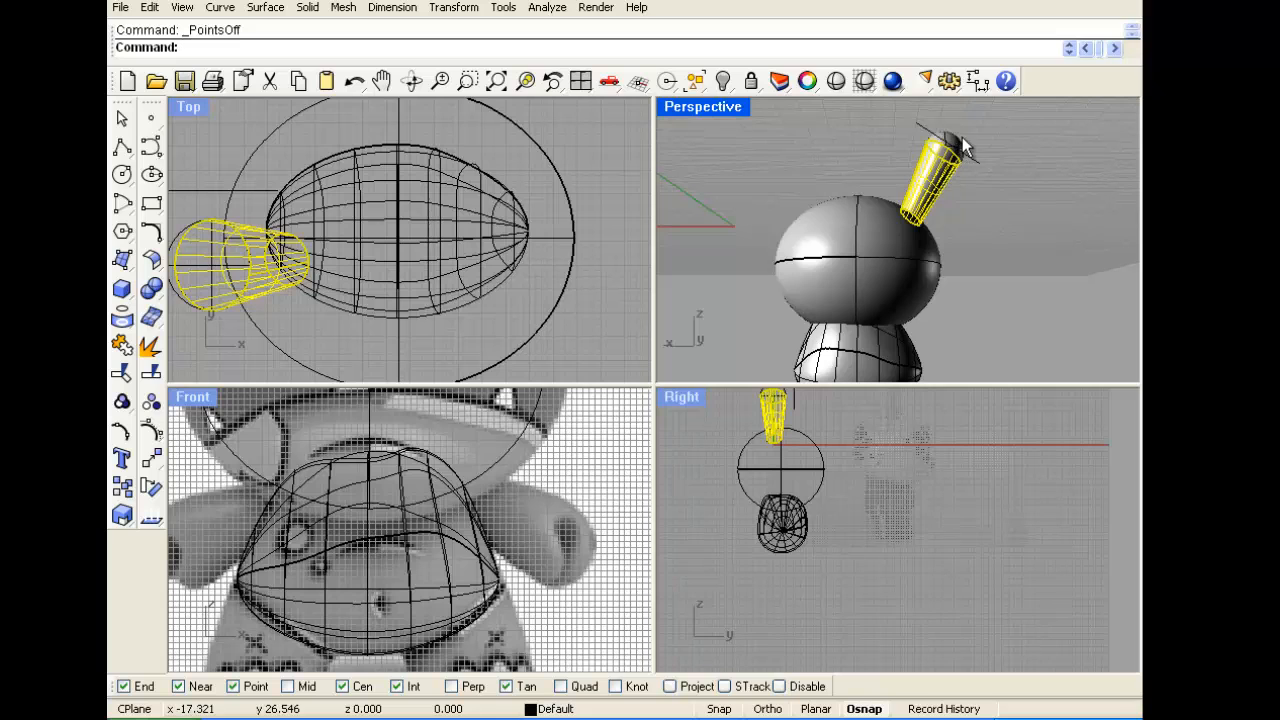
click(741, 130)
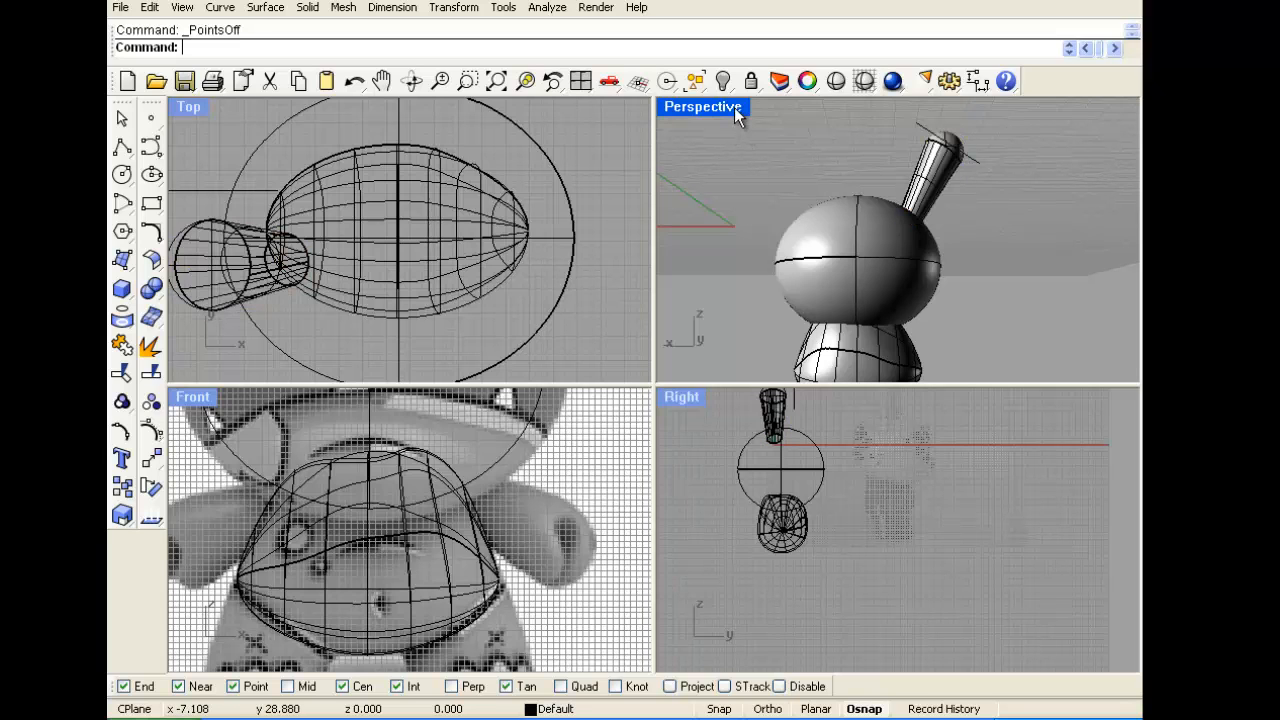
double_click(734, 107)
scroll(723, 284, down, 4)
right_drag(723, 284, 706, 283)
scroll(706, 283, up, 6)
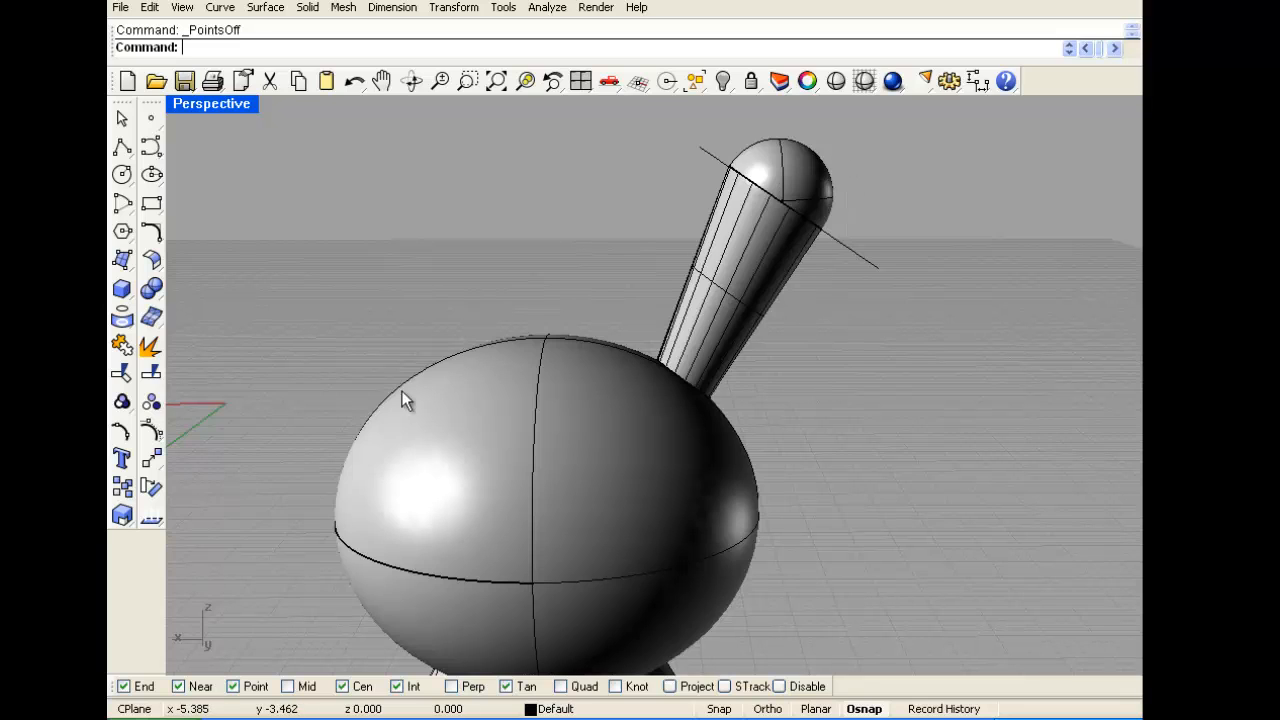
mouse_move(481, 339)
right_down()
mouse_move(471, 471)
mouse_move(486, 466)
mouse_move(514, 314)
mouse_move(489, 358)
right_up()
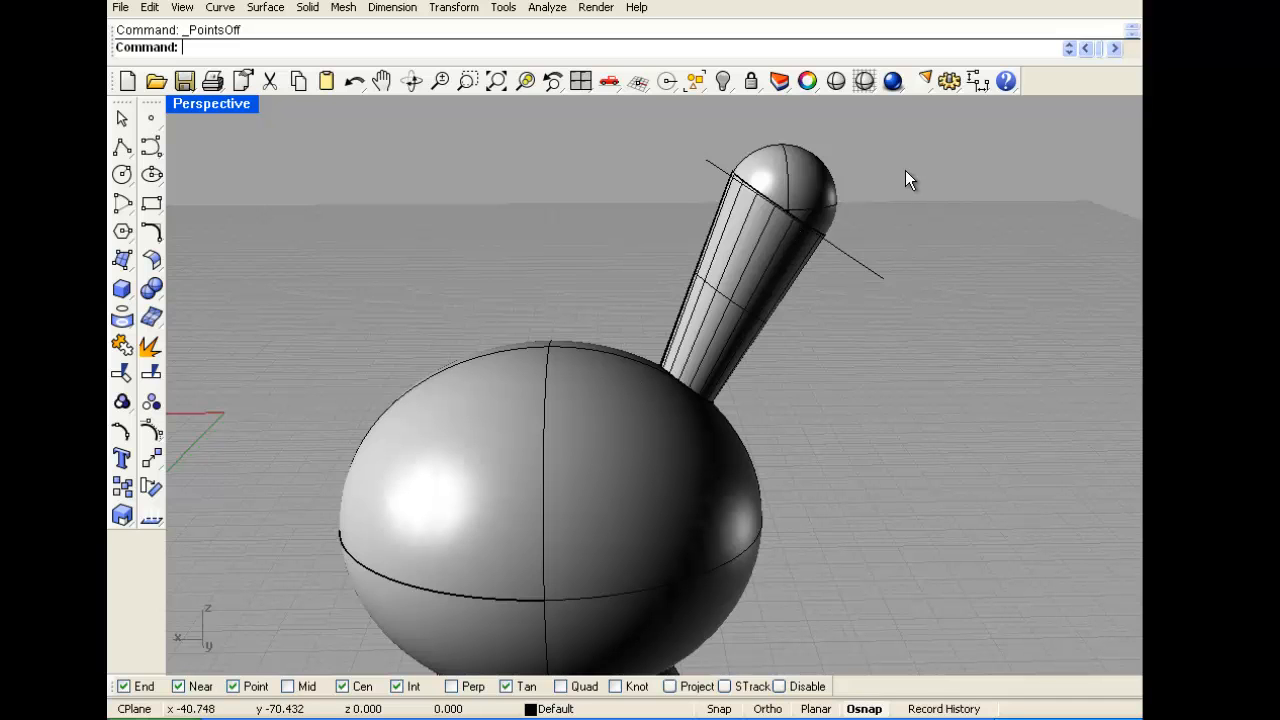
Move the ear, its cap and the guide curve away from the hole in the head, and select the head surface
drag(708, 379, 708, 379)
right_drag(744, 379, 577, 380)
scroll(577, 380, up, 6)
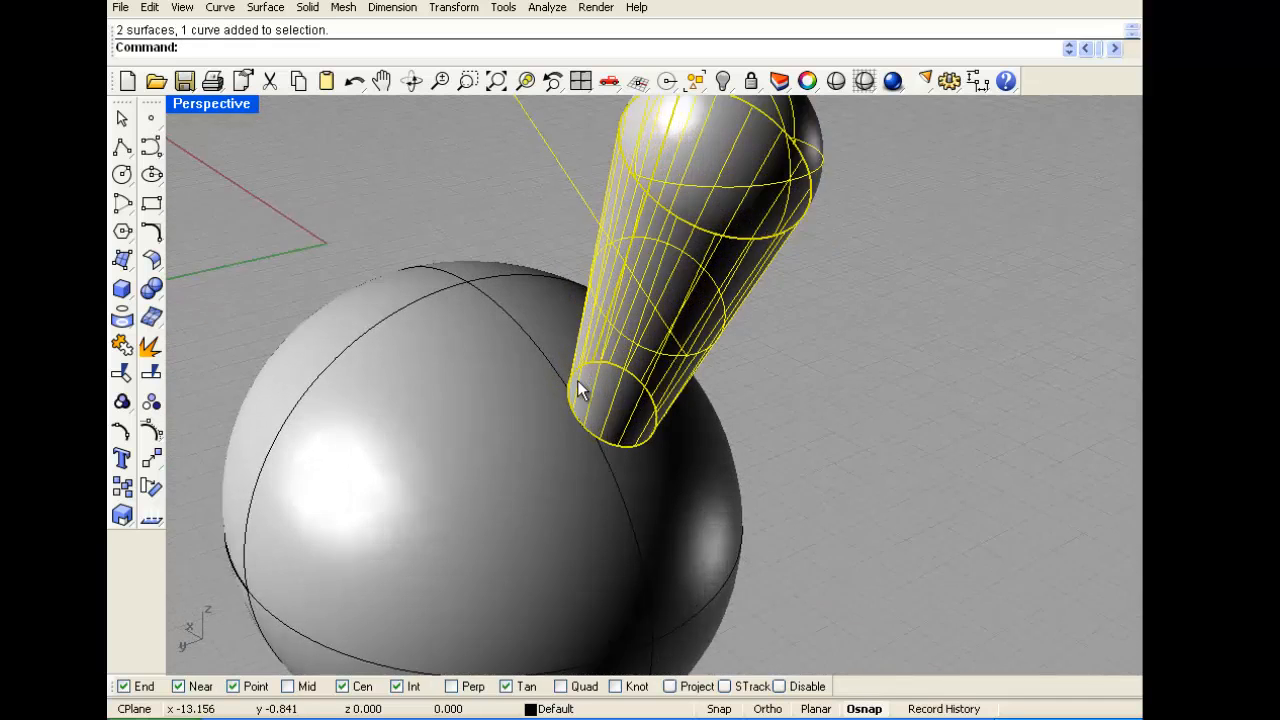
drag(622, 370, 668, 373)
click(619, 419)
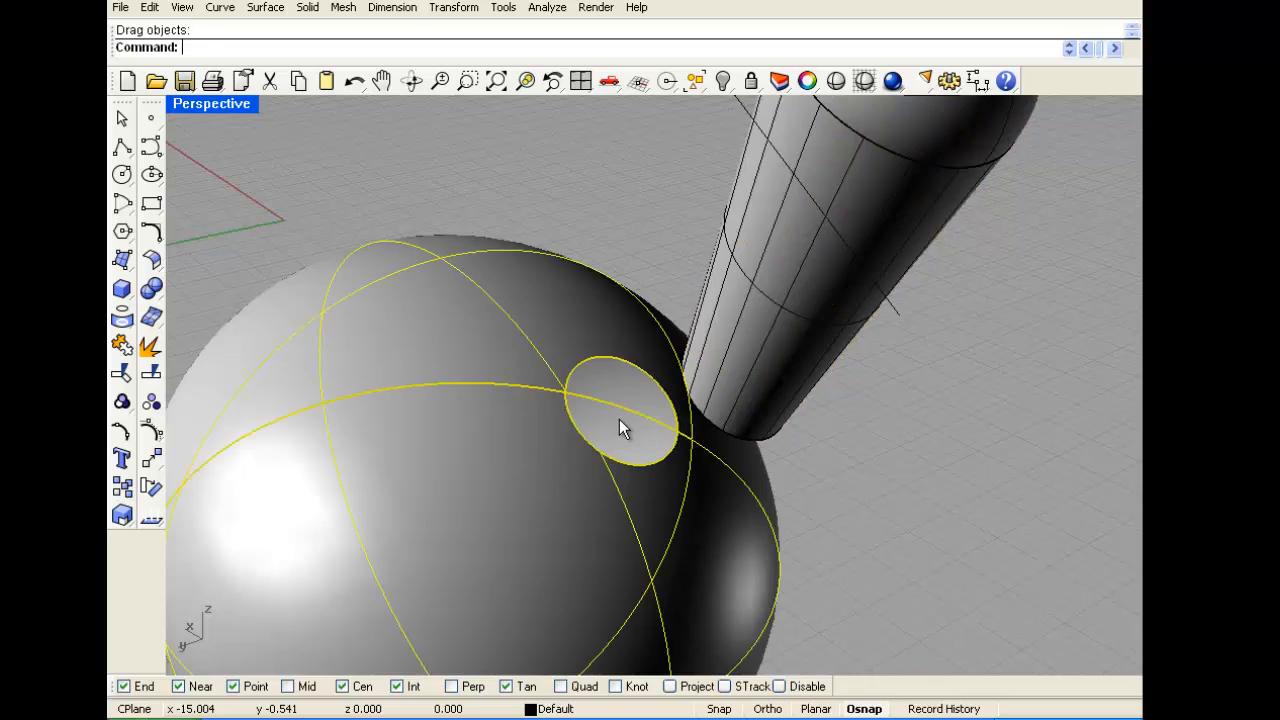
Undo the last move of the ear parts and return to the four-viewport layout
scroll(619, 419, down, 3)
right_drag(619, 419, 940, 398)
key(ctrl+z)
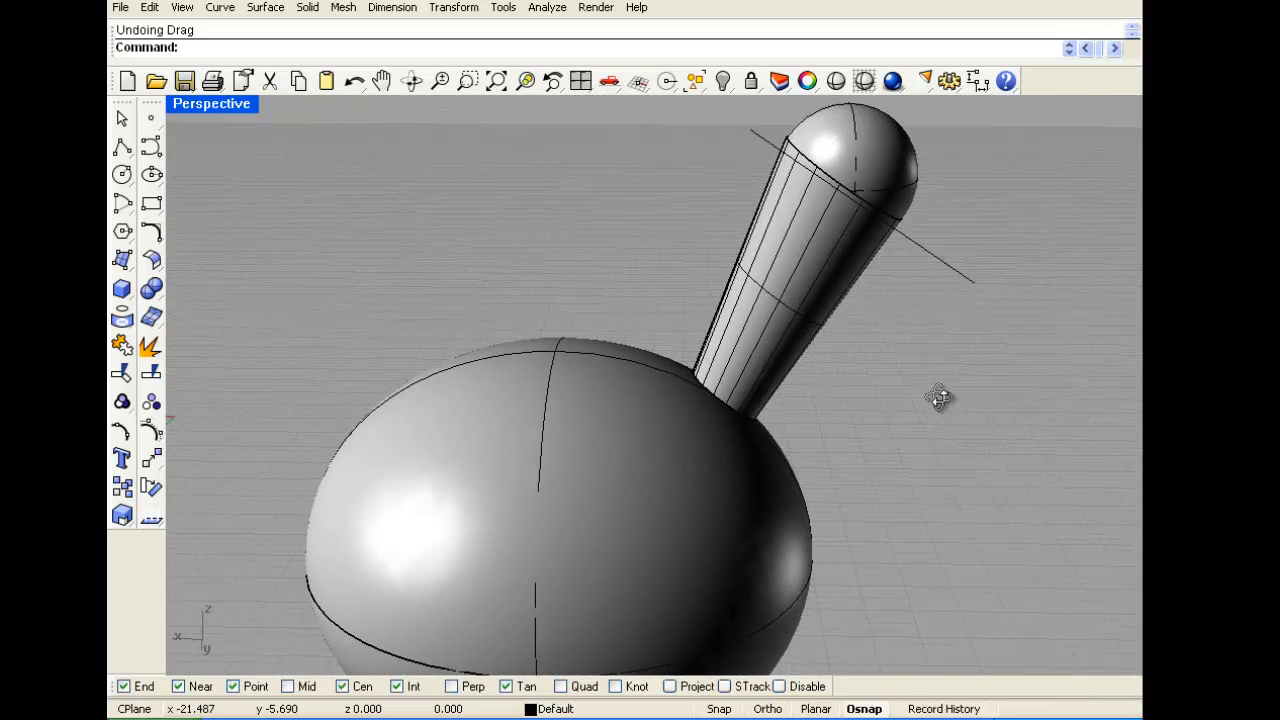
double_click(226, 108)
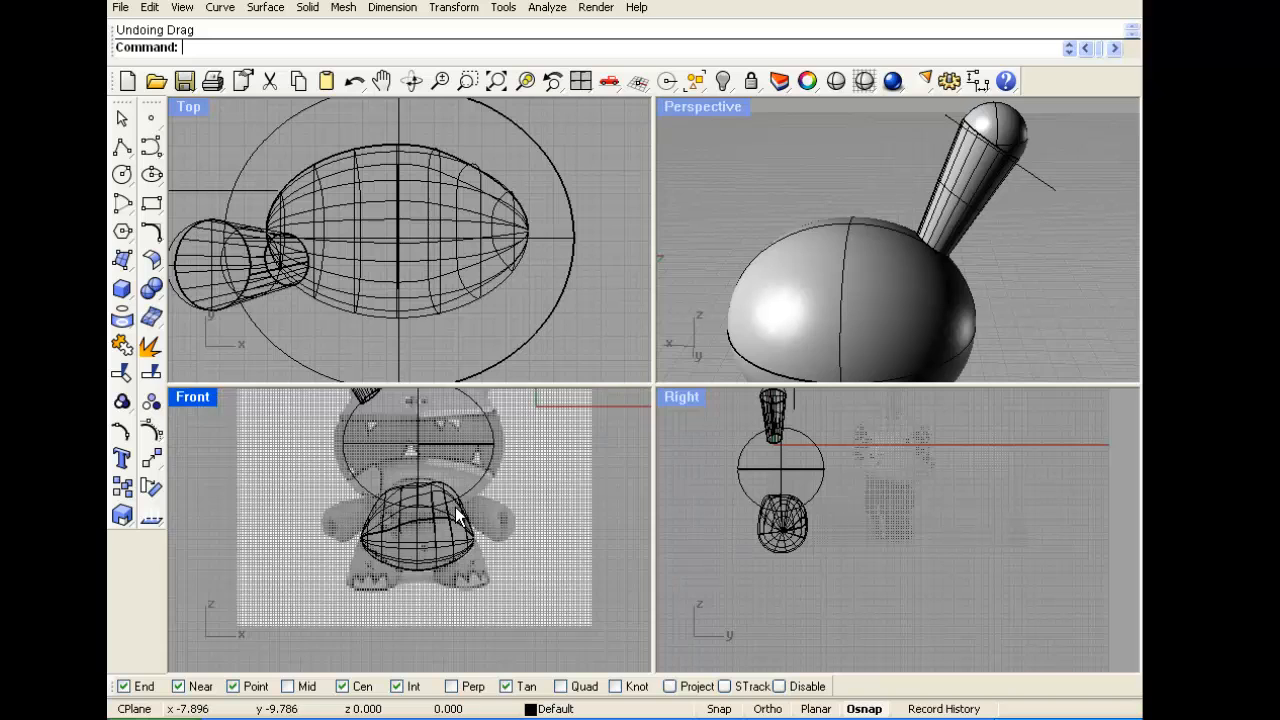
Create a surface from four corner points in the Right view, large enough to enclose the head and body
click(122, 258)
click(910, 607)
click(907, 418)
click(706, 426)
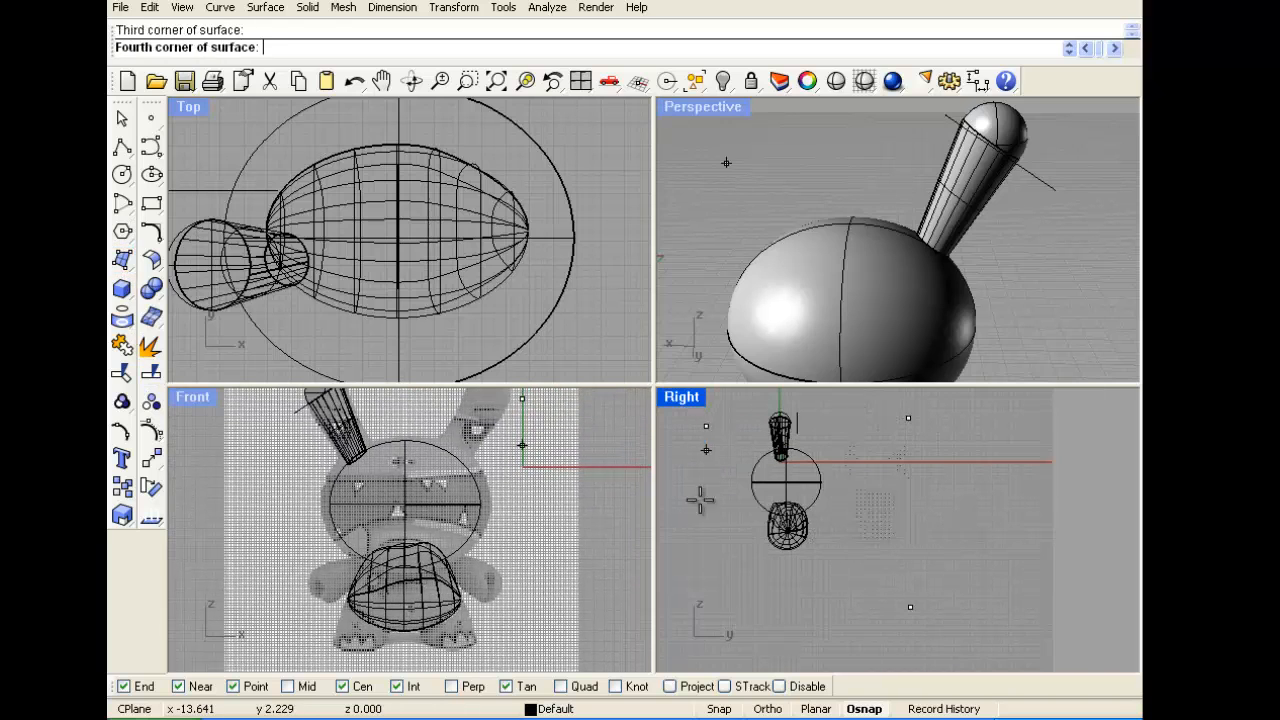
click(718, 587)
Move the new flat surface in the Front view onto the head's vertical centre line
click(843, 510)
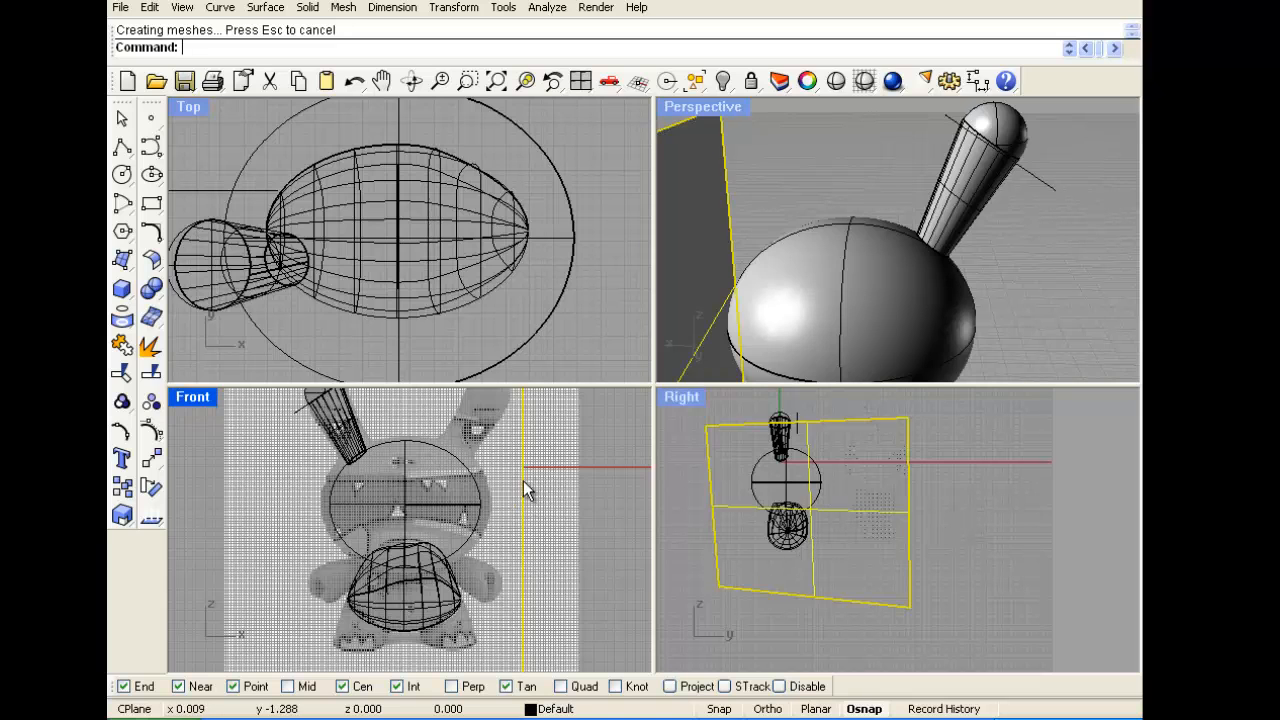
drag(523, 480, 394, 431)
scroll(394, 431, up, 6)
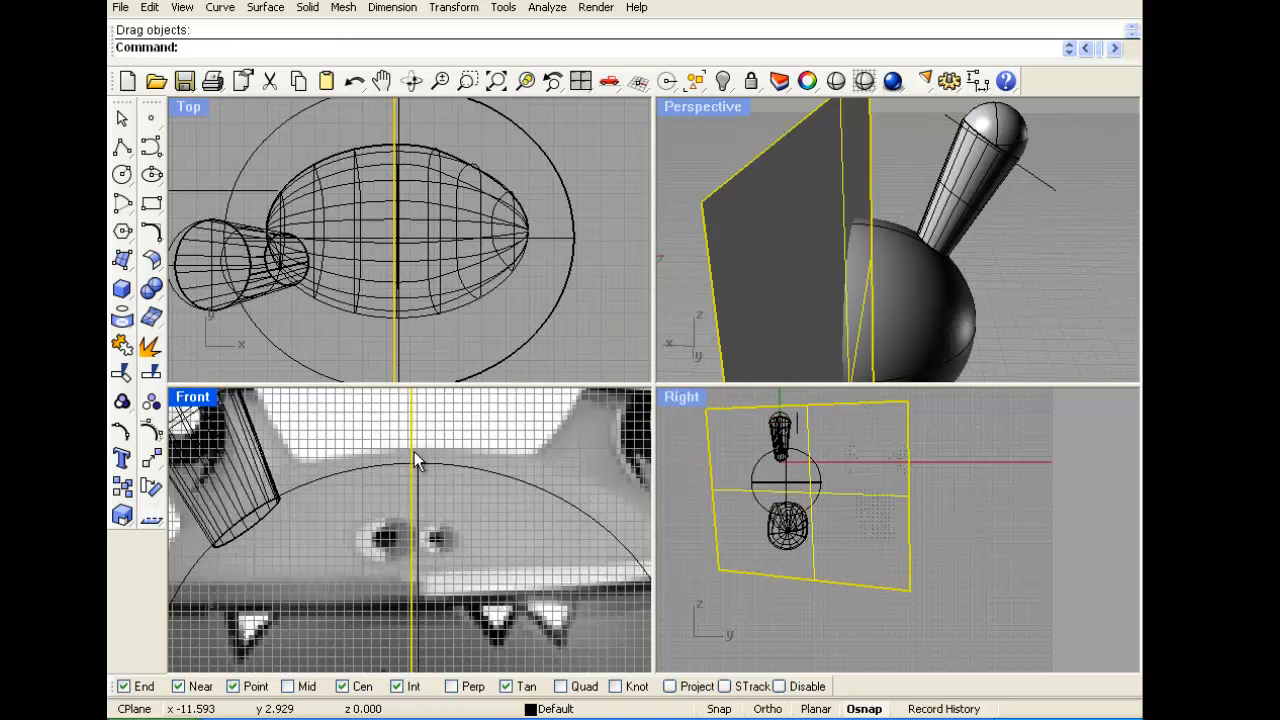
scroll(417, 502, down, 6)
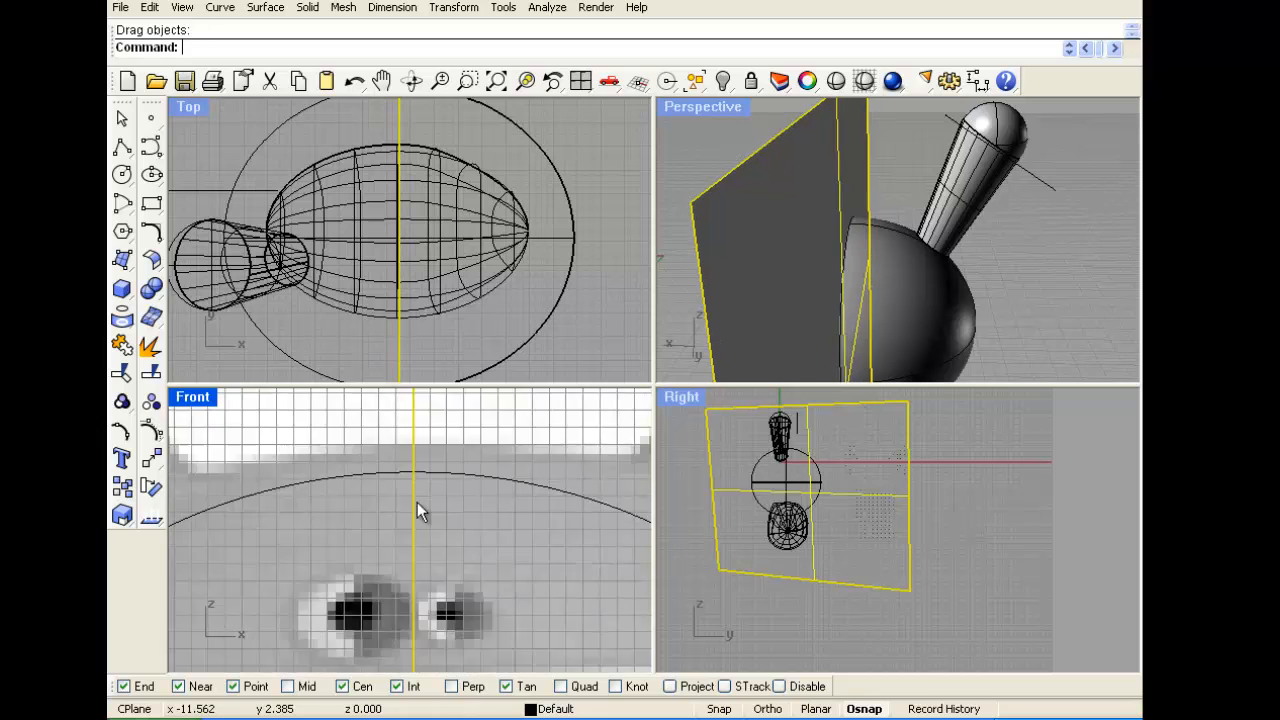
Split the head surface using the flat surface as the cutting object
click(996, 251)
right_drag(996, 252, 800, 240)
click(155, 350)
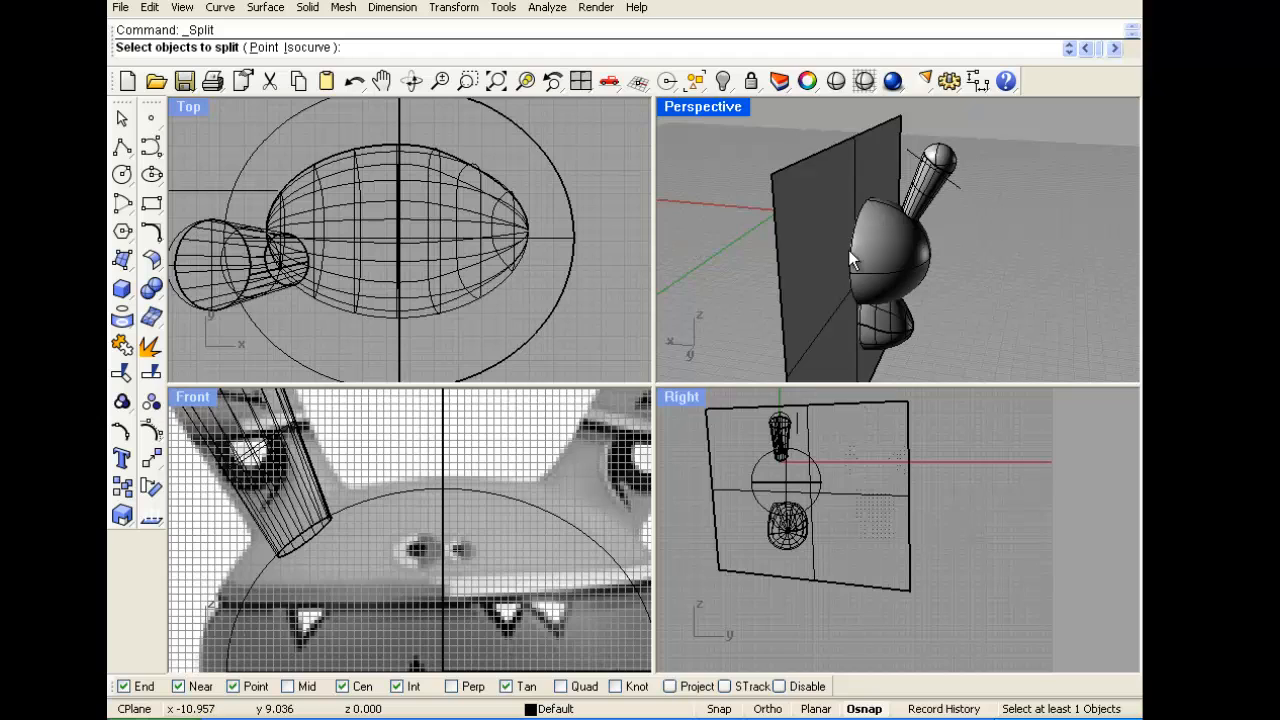
click(899, 244)
key(Return)
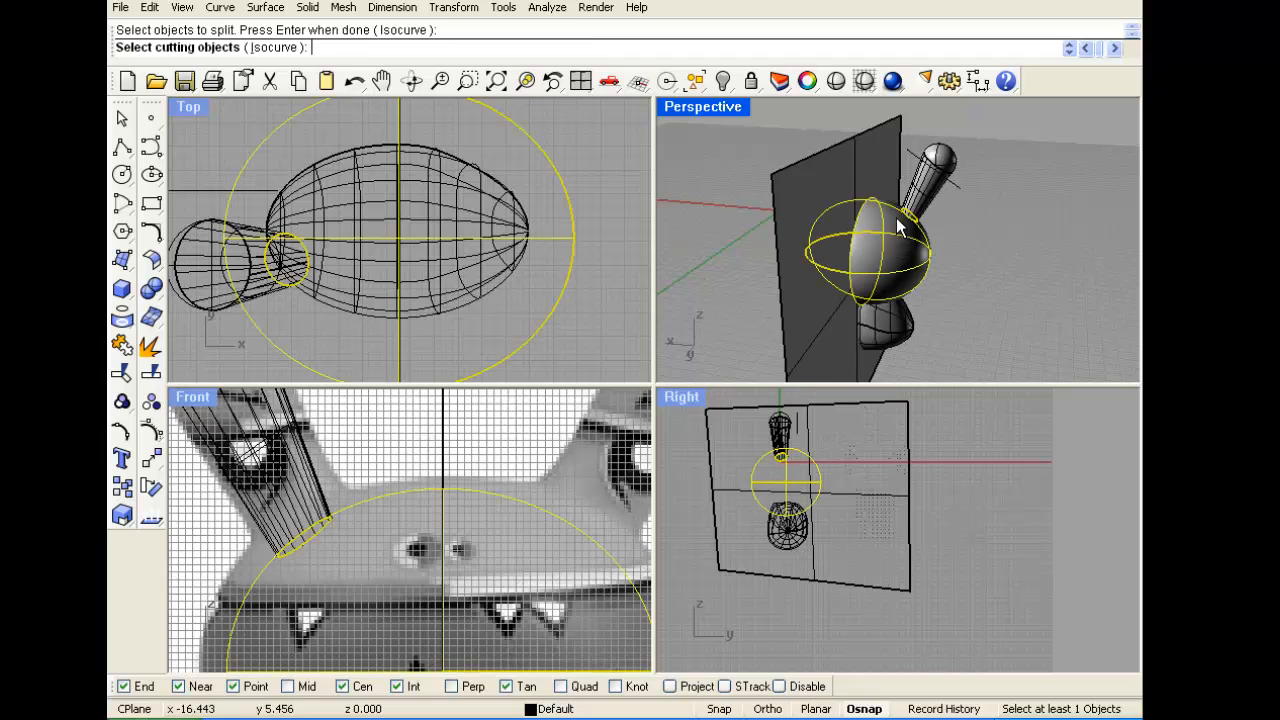
click(876, 156)
key(Return)
Delete the cutting surface and the half of the head without the ear
click(875, 158)
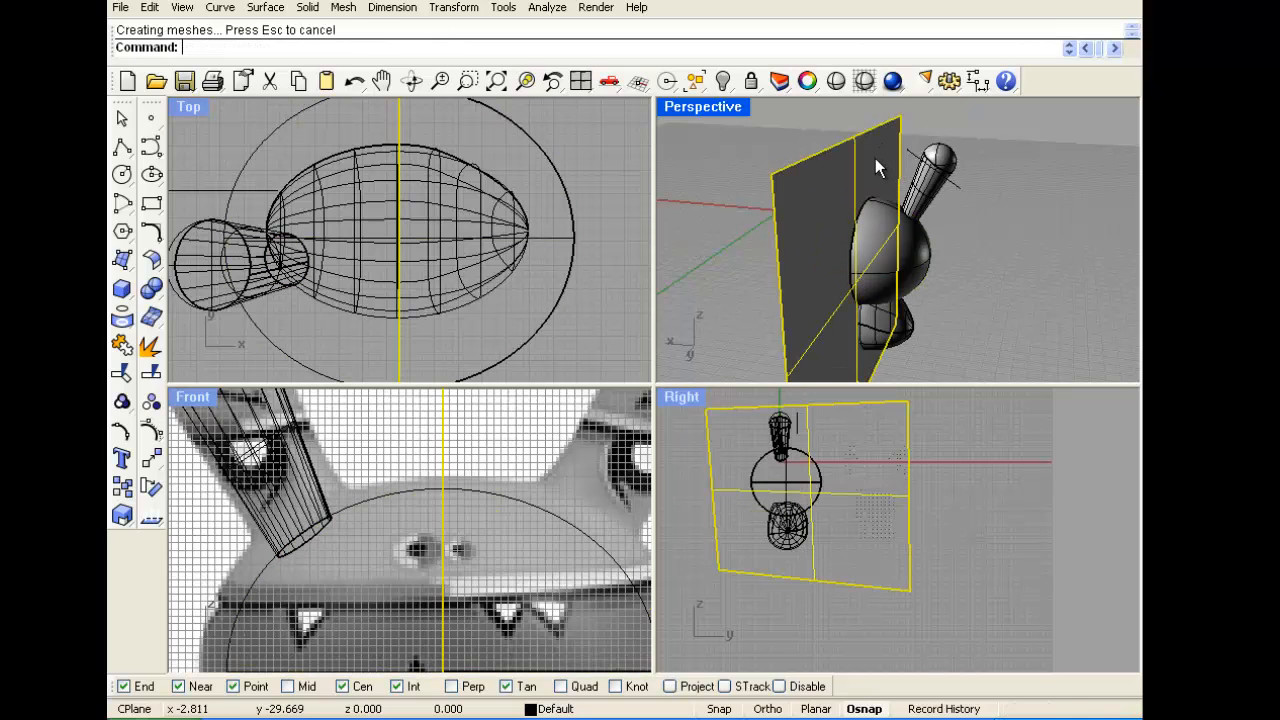
key(Delete)
click(823, 240)
key(Delete)
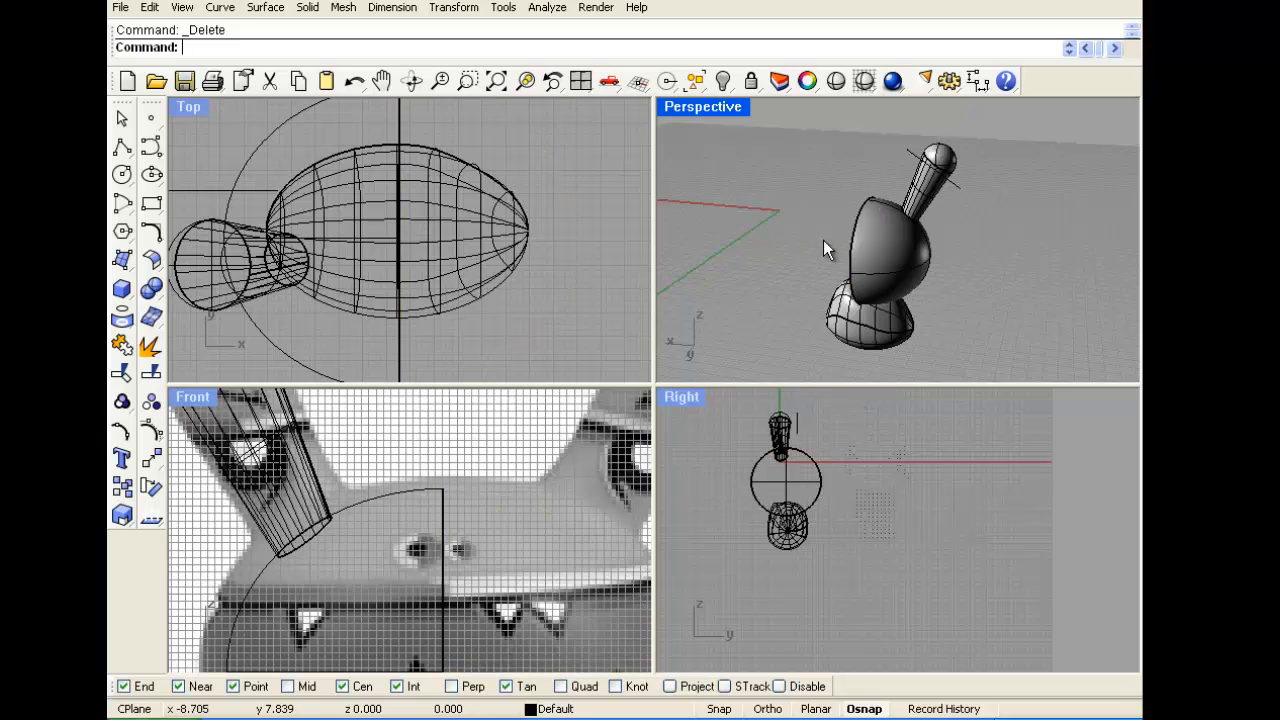
Mirror a copy of the half head, the ear, its cap and the guide curve across the head's vertical centre line in Front view
drag(781, 459, 755, 412)
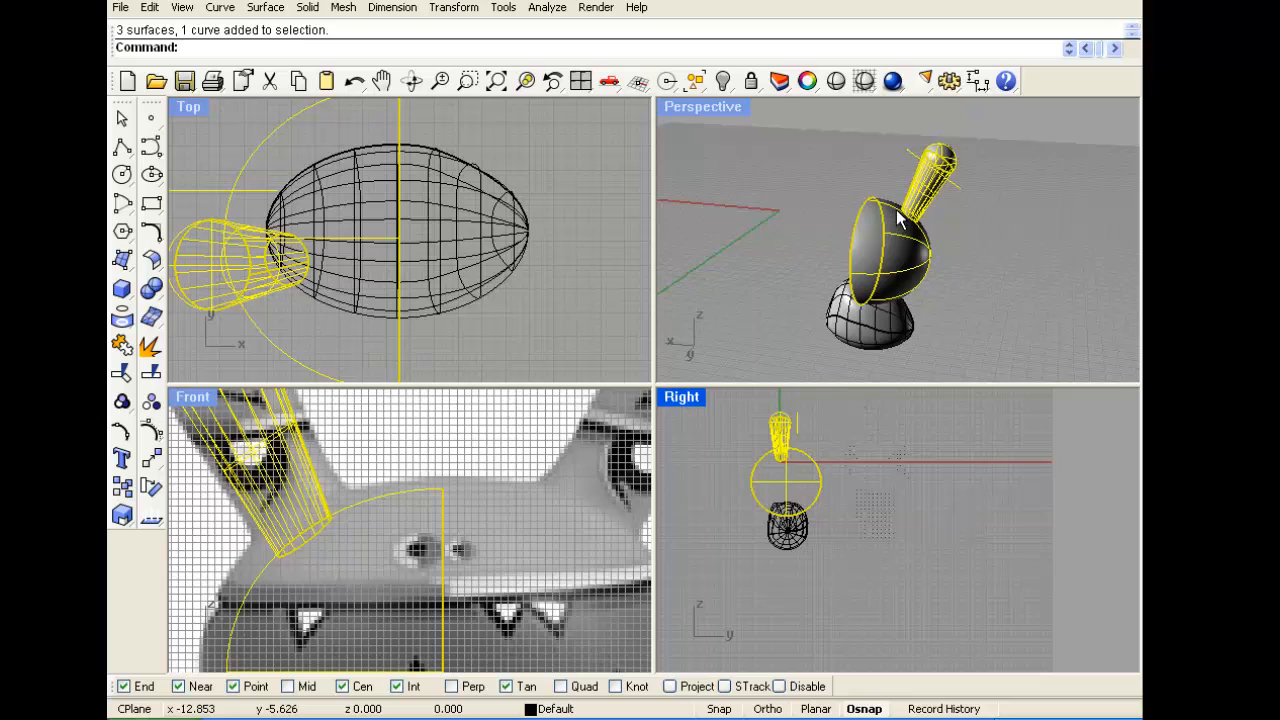
click(452, 8)
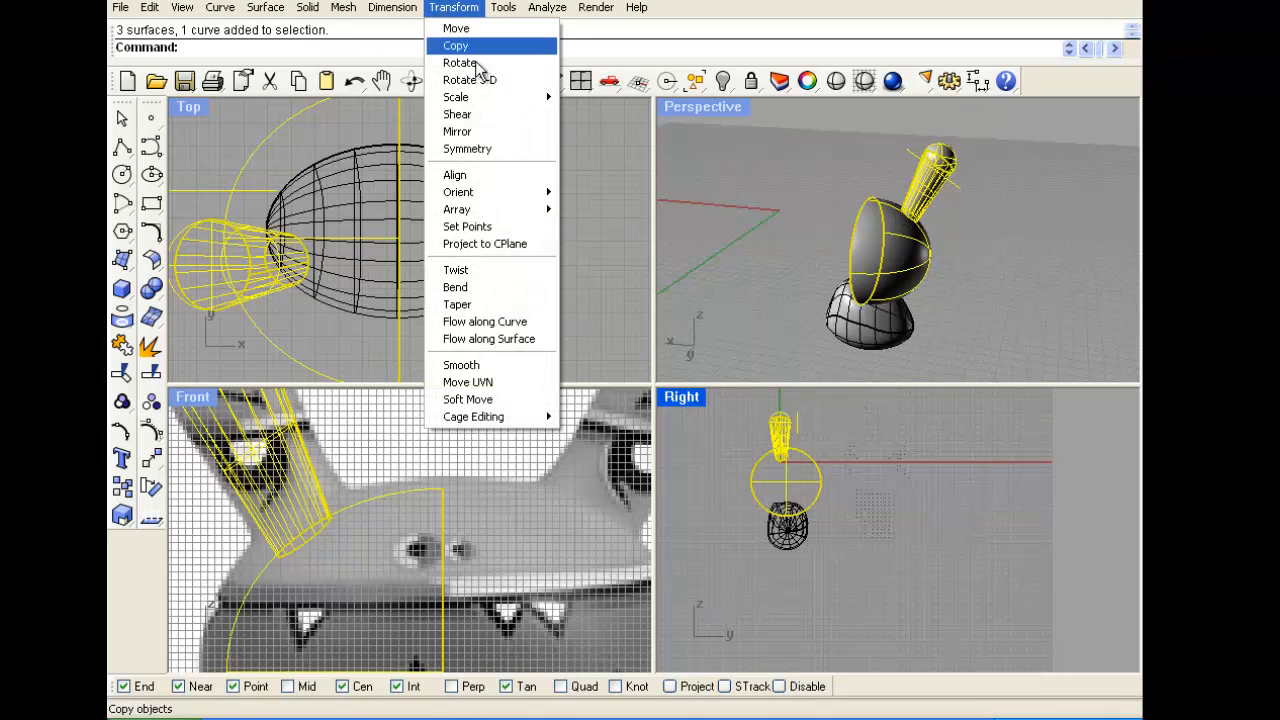
mouse_move(494, 198)
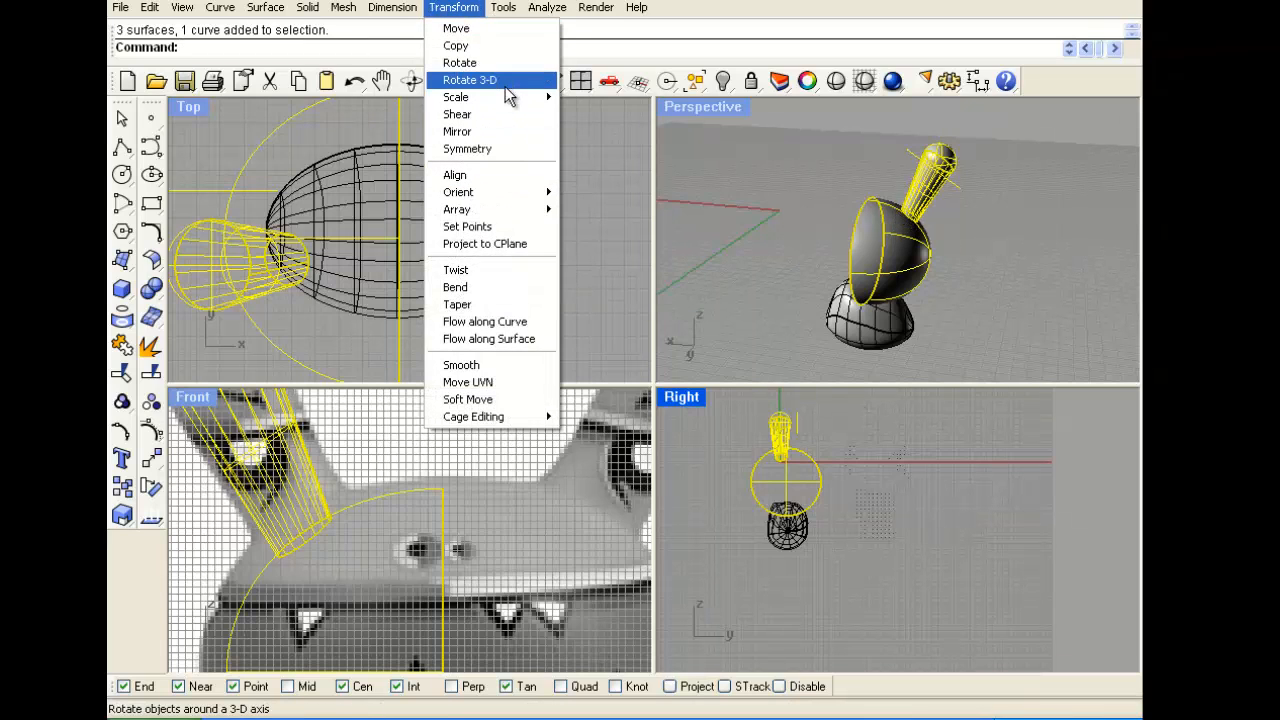
click(475, 131)
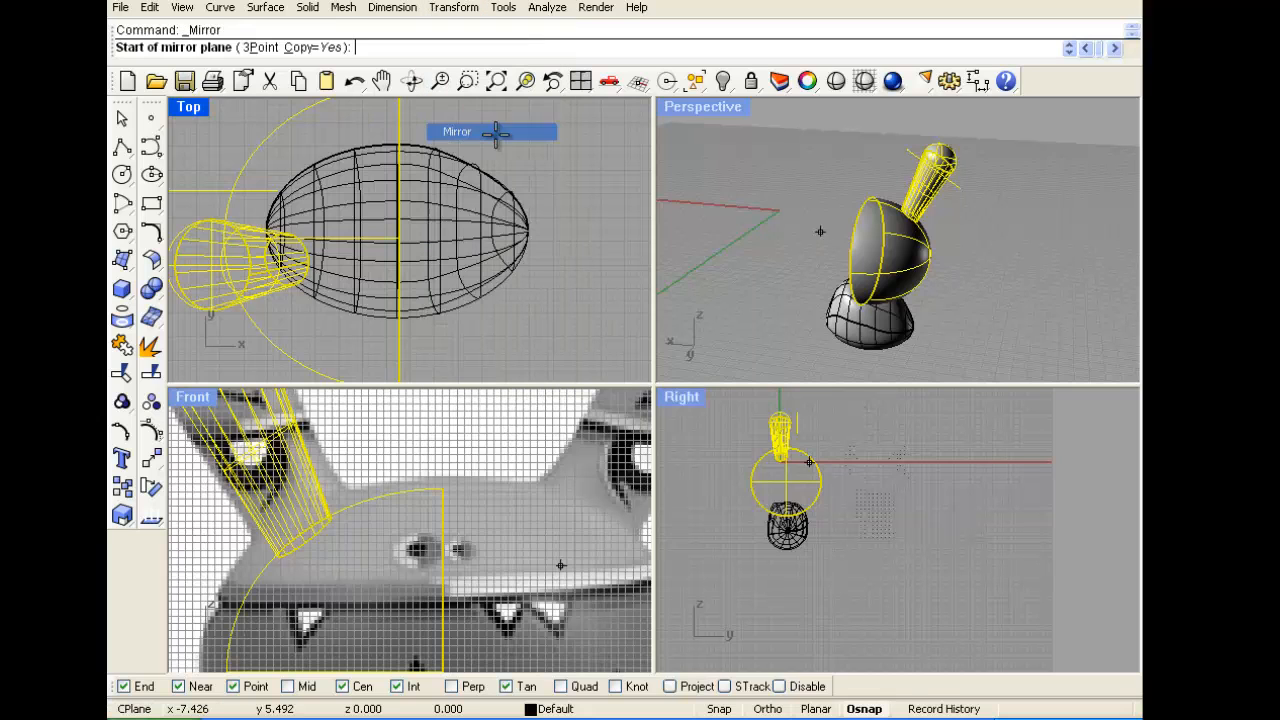
click(443, 500)
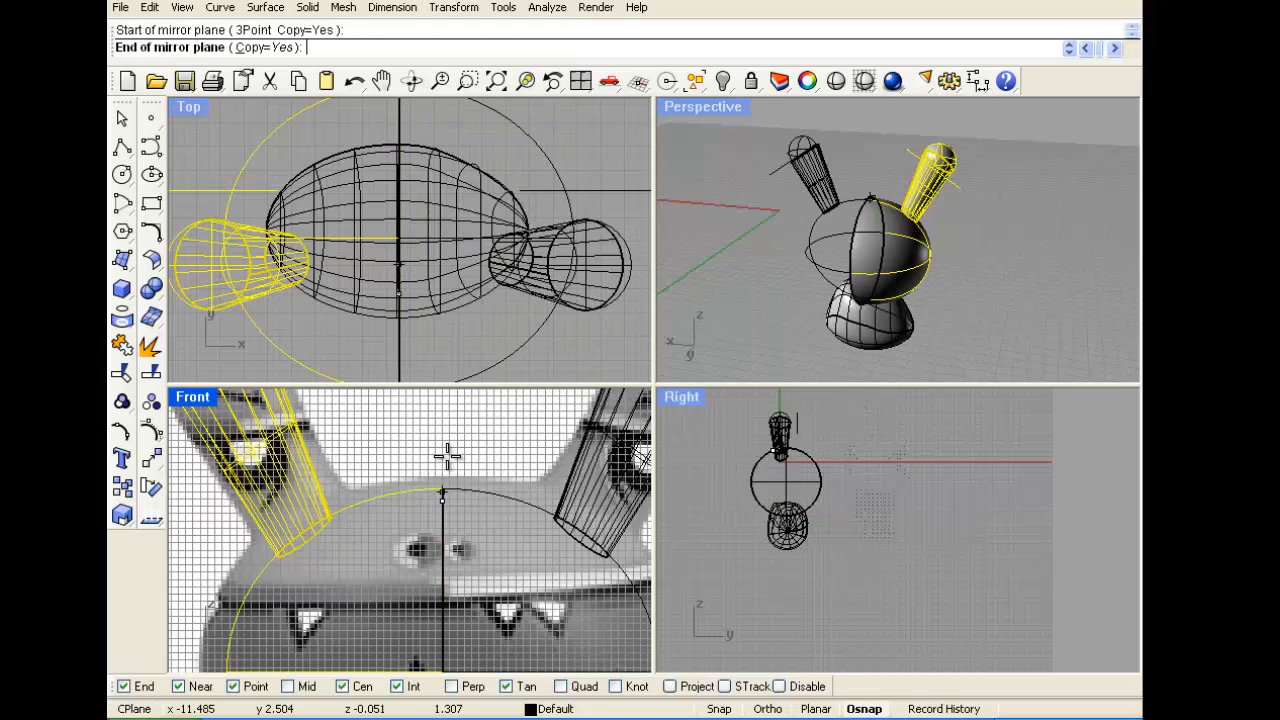
click(445, 437)
scroll(426, 443, down, 5)
right_click(426, 443)
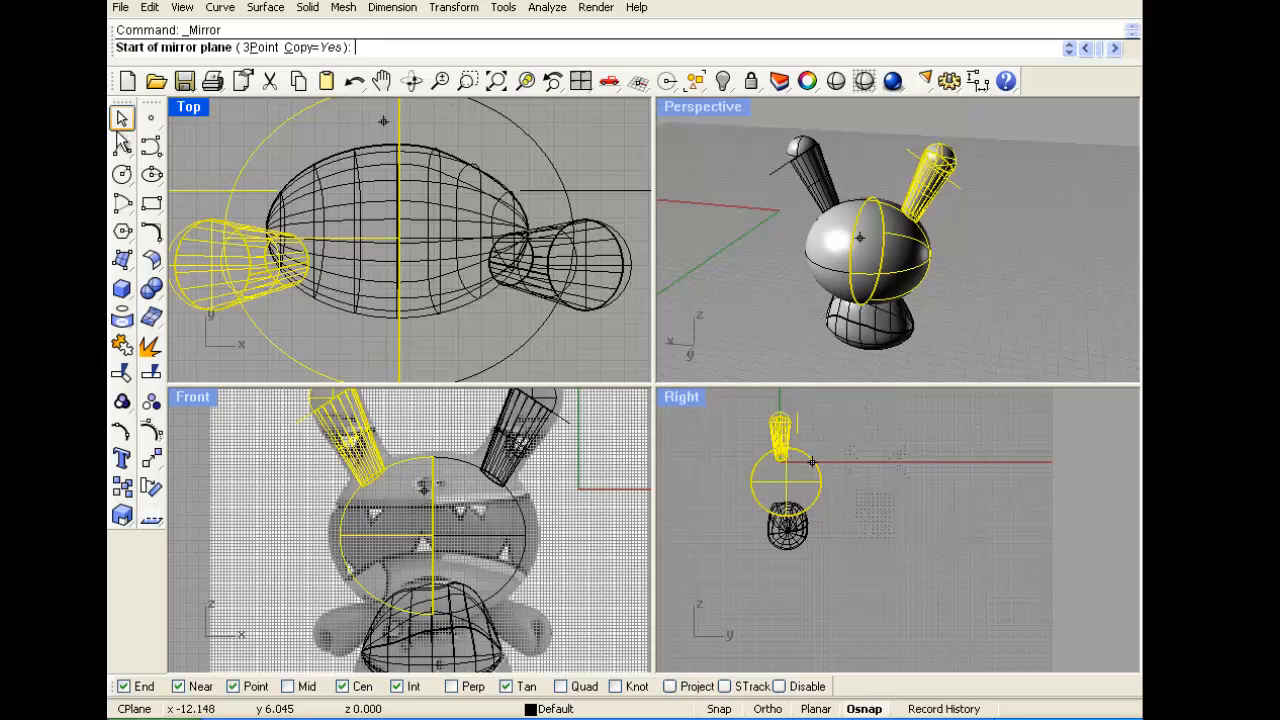
click(119, 128)
click(771, 236)
Examine the mirrored head and ears in the Perspective view and the foot in the Front view's background image
right_drag(771, 236, 855, 240)
scroll(443, 550, down, 3)
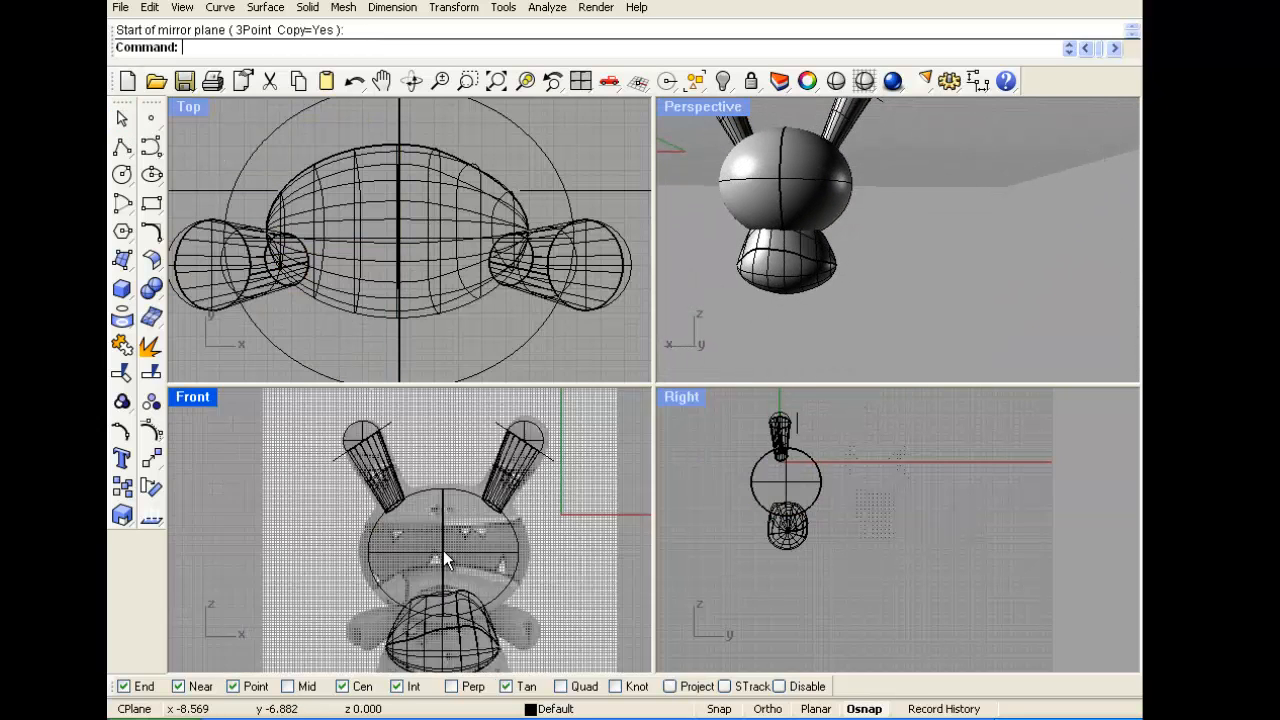
scroll(440, 635, up, 3)
right_drag(440, 635, 395, 544)
scroll(417, 547, up, 4)
scroll(390, 546, up, 2)
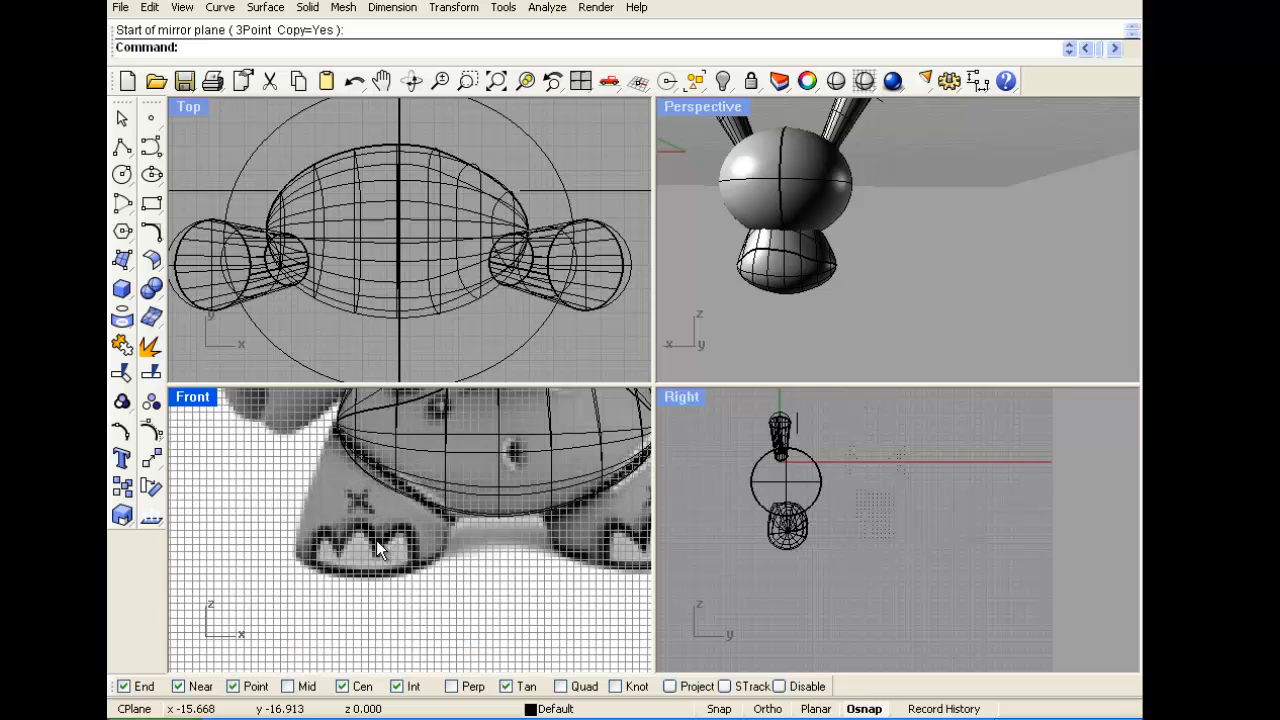
Draw a circle in the Front view centred on the left foot's teeth, spanning the foot's width in the reference image
scroll(260, 568, up, 2)
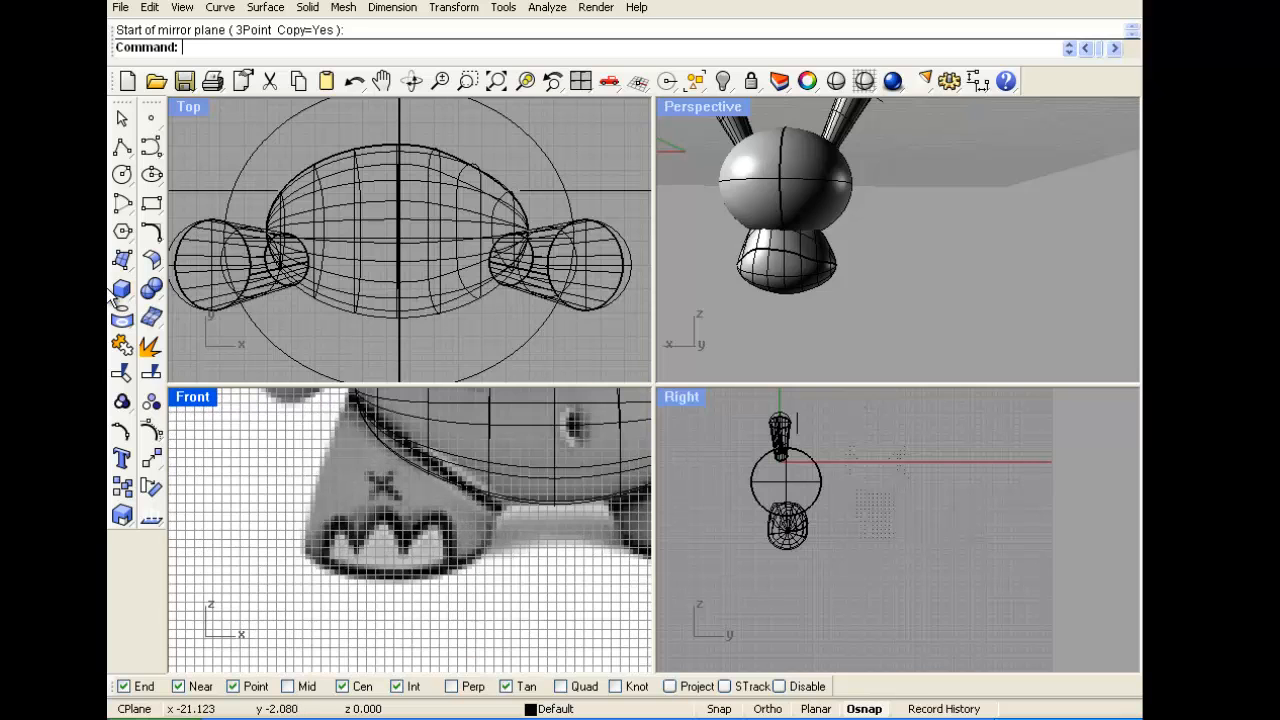
right_drag(362, 495, 306, 549)
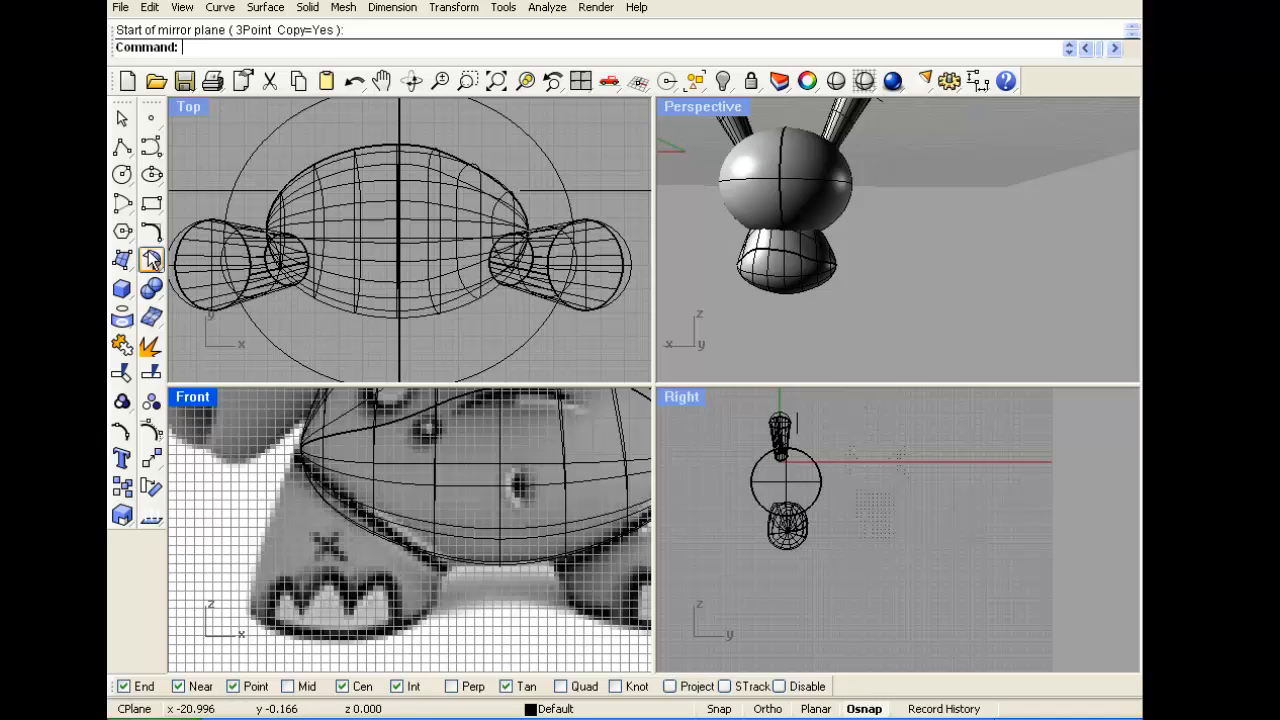
click(122, 174)
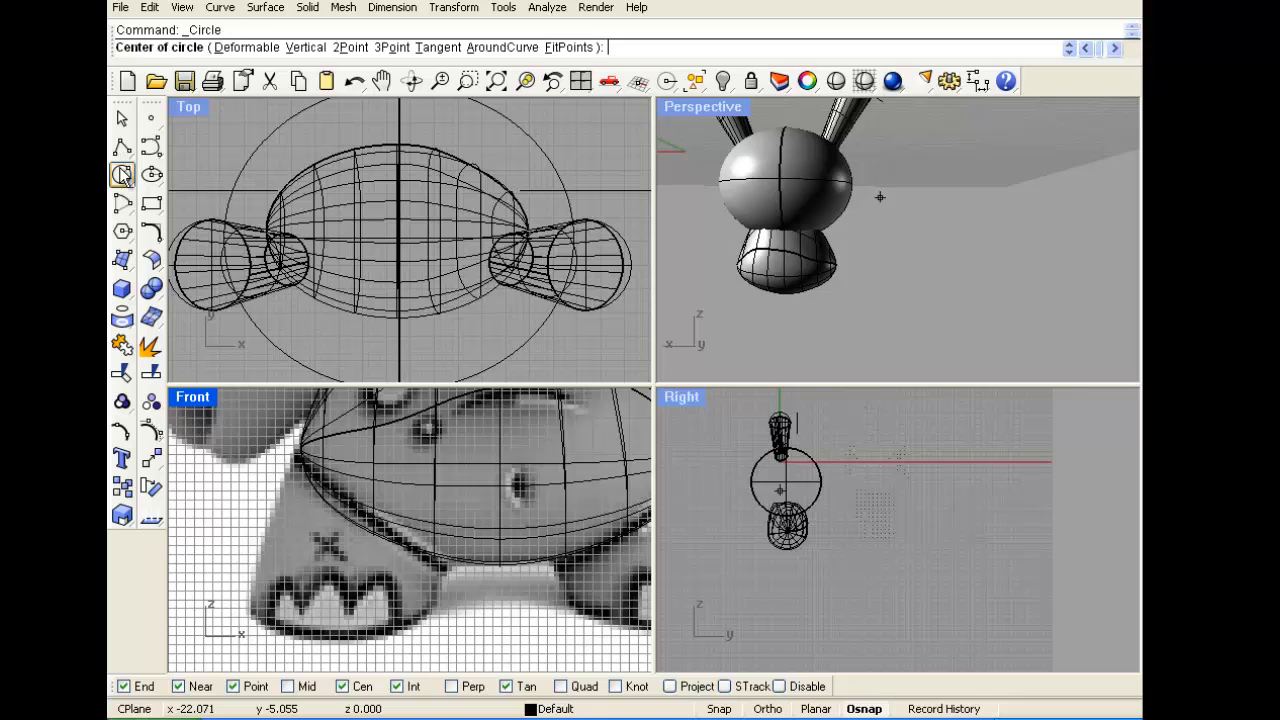
click(333, 607)
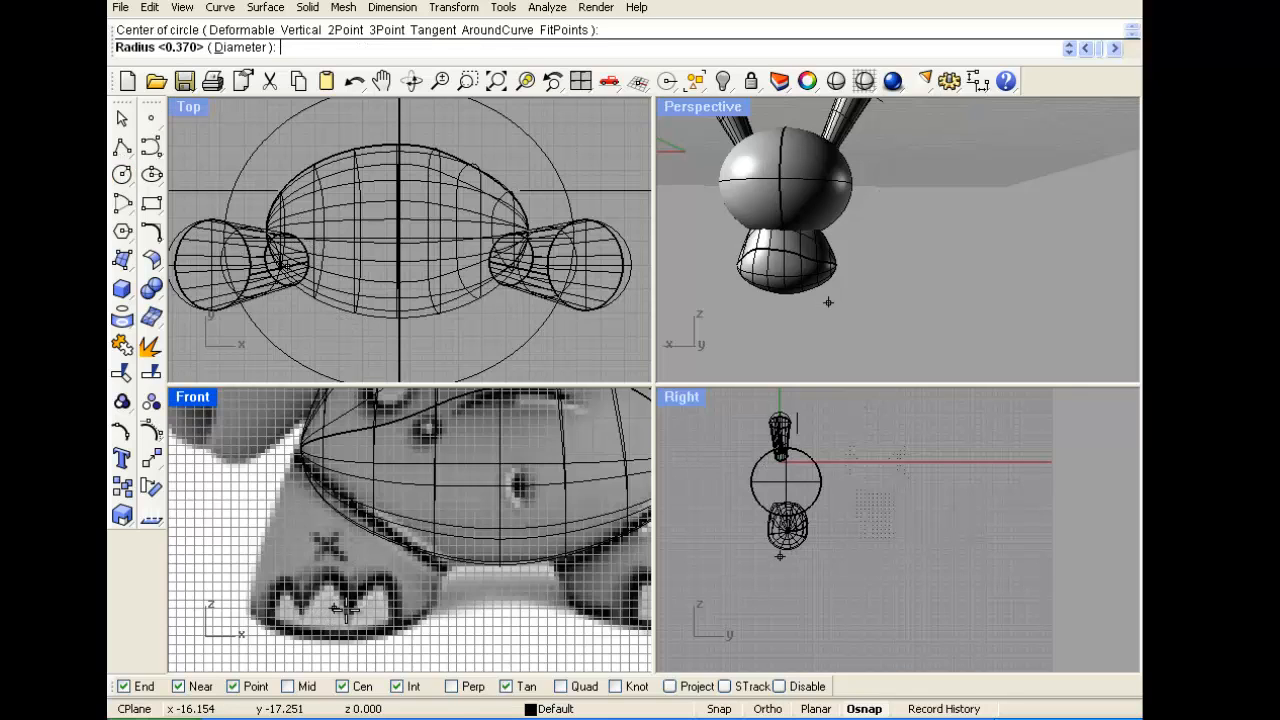
click(432, 603)
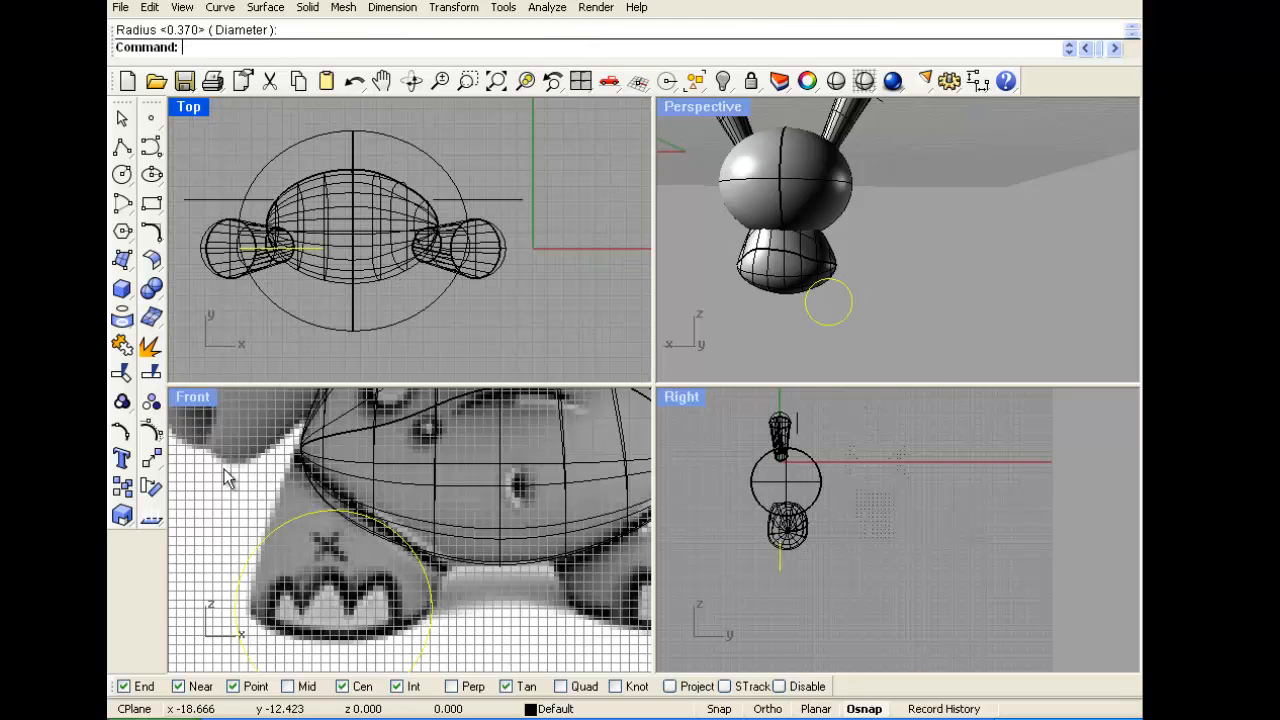
Rotate the circle to horizontal about its centre in the Right view and lower it to the foot's sole
click(150, 516)
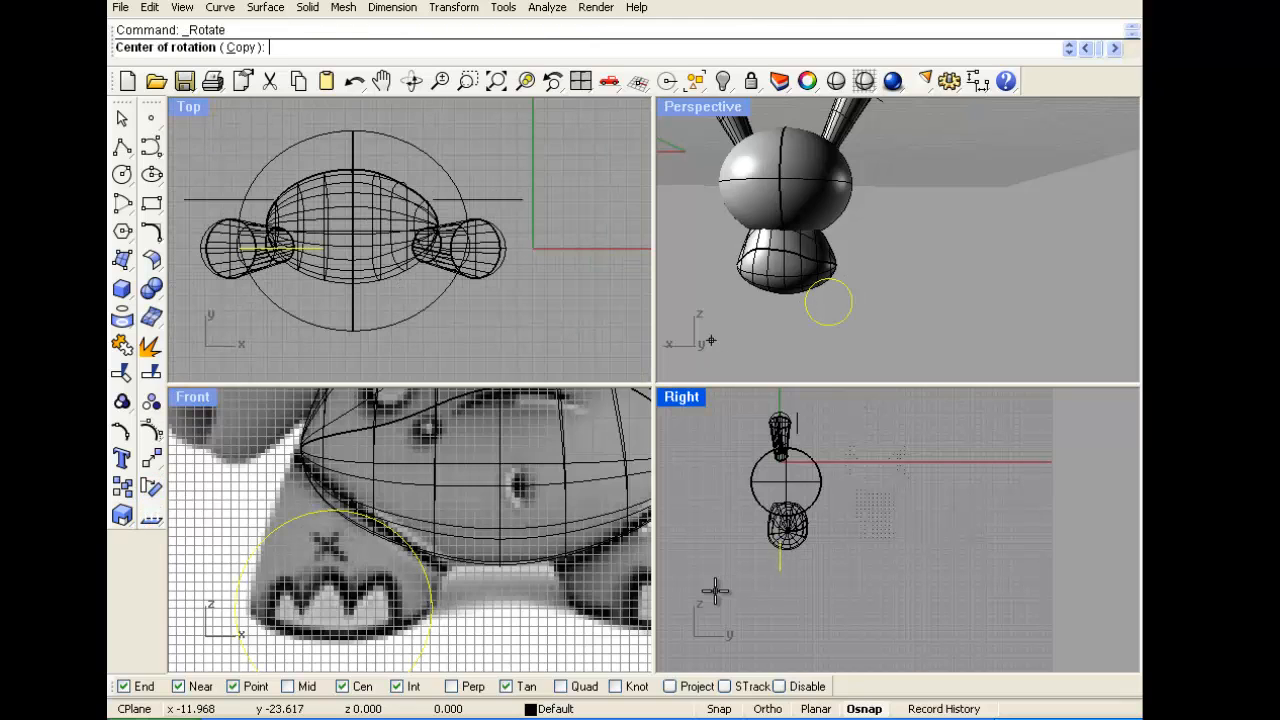
click(780, 557)
click(871, 565)
click(828, 424)
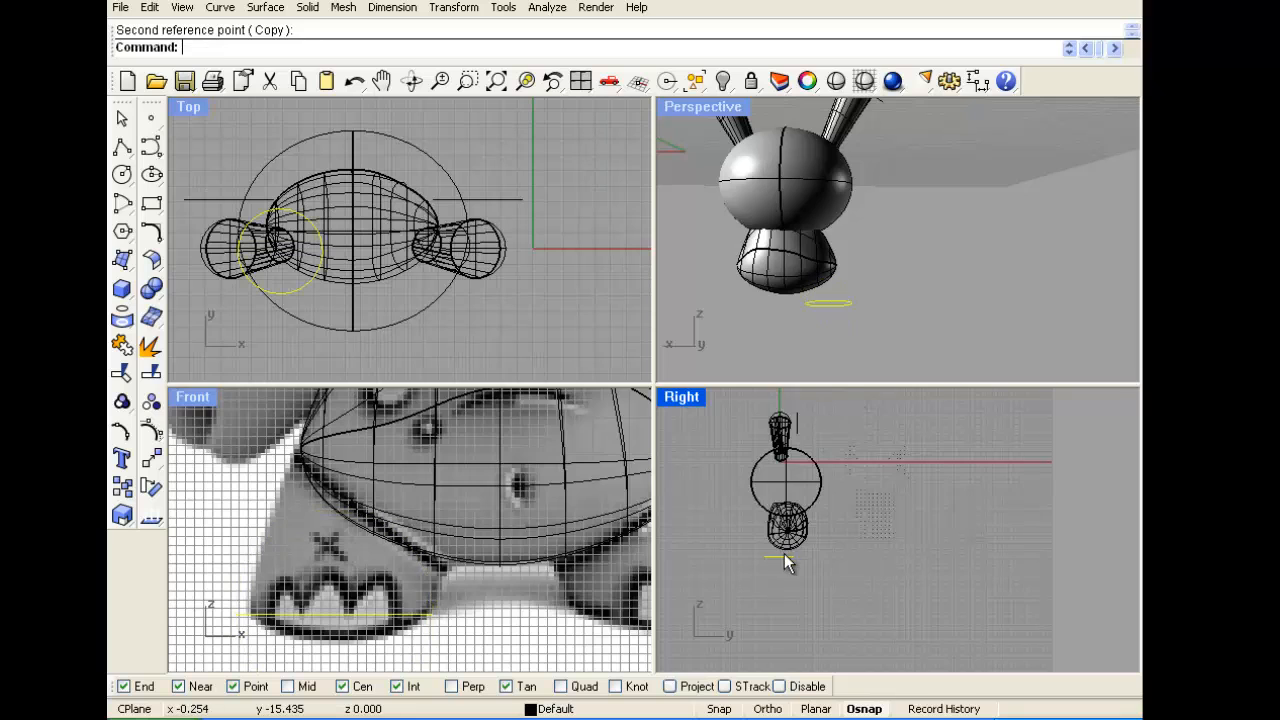
scroll(782, 561, up, 3)
drag(782, 561, 800, 570)
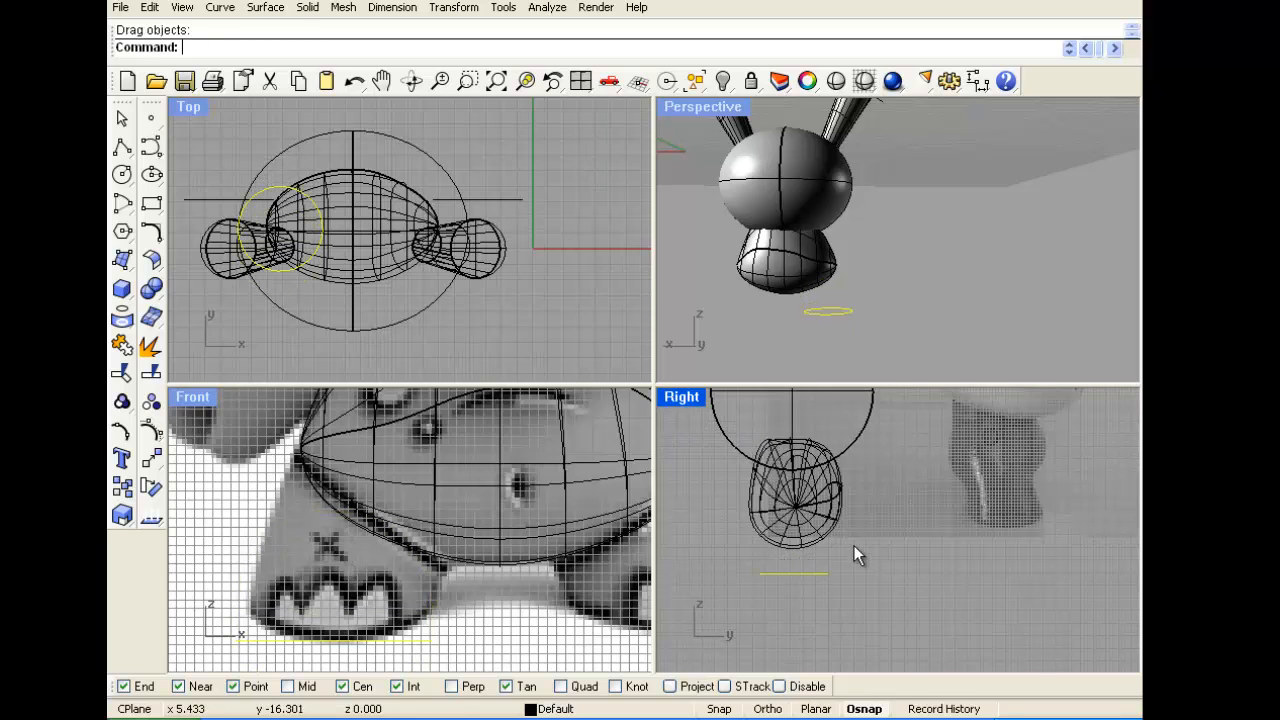
Copy and paste the foot circle in place and move the duplicate in the Top view to empty space beside the body
right_drag(845, 268, 811, 275)
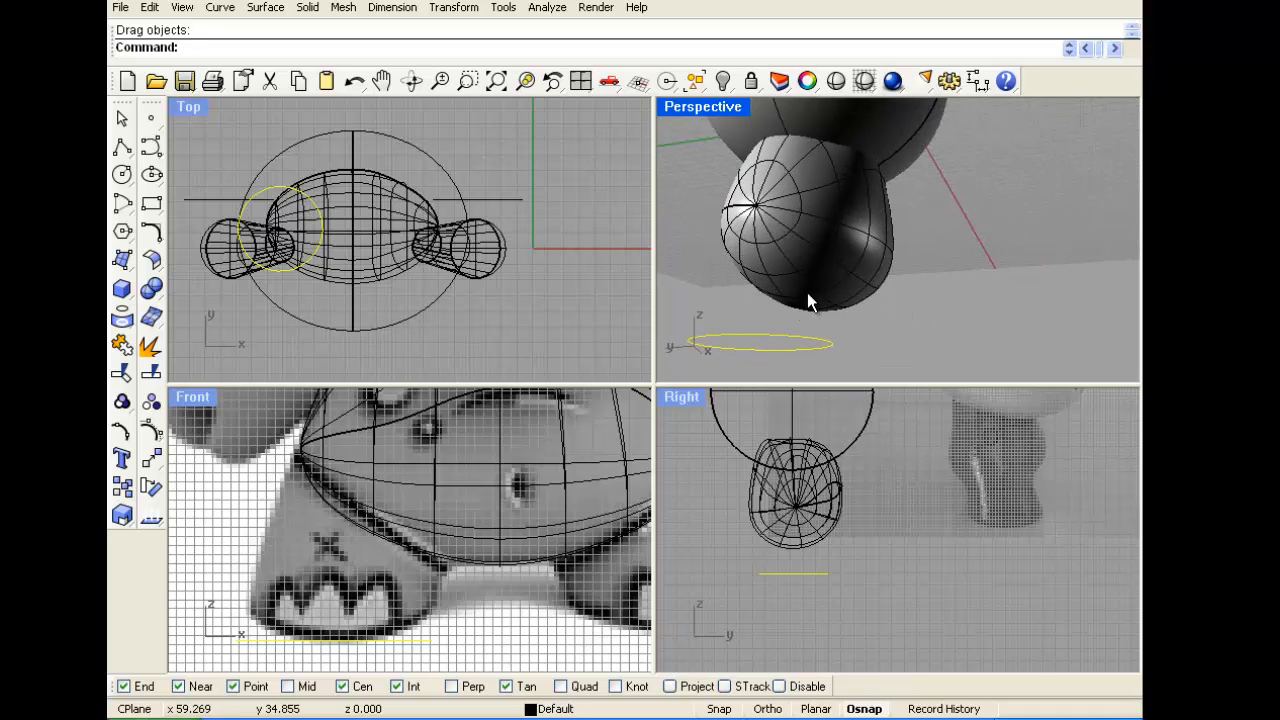
scroll(288, 267, up, 2)
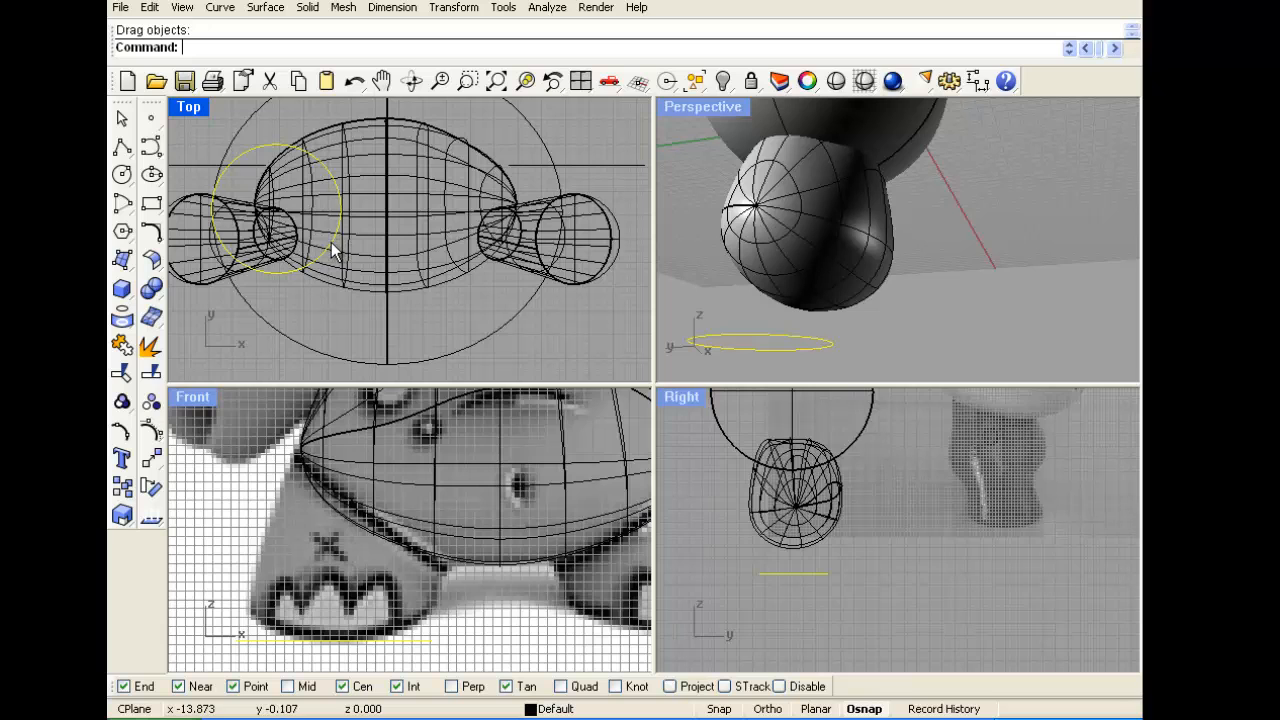
right_drag(751, 310, 934, 252)
scroll(934, 252, down, 4)
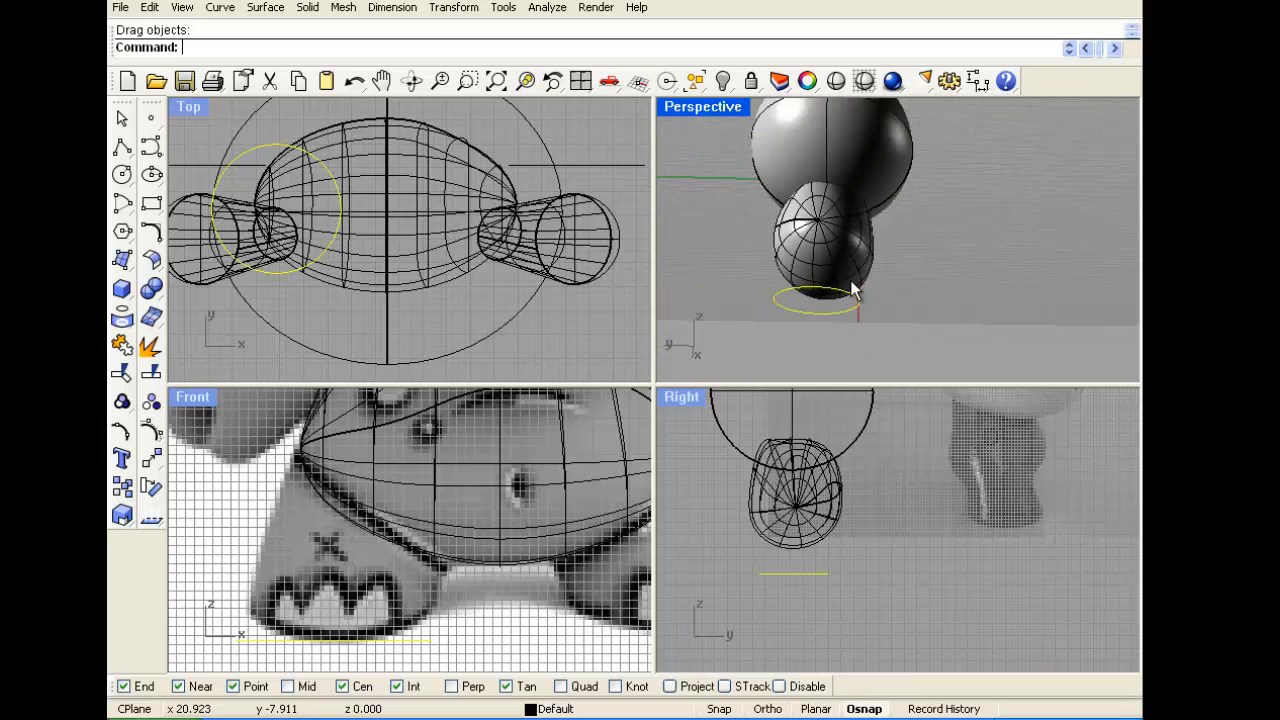
scroll(851, 286, up, 3)
right_drag(851, 286, 780, 323)
scroll(368, 200, down, 5)
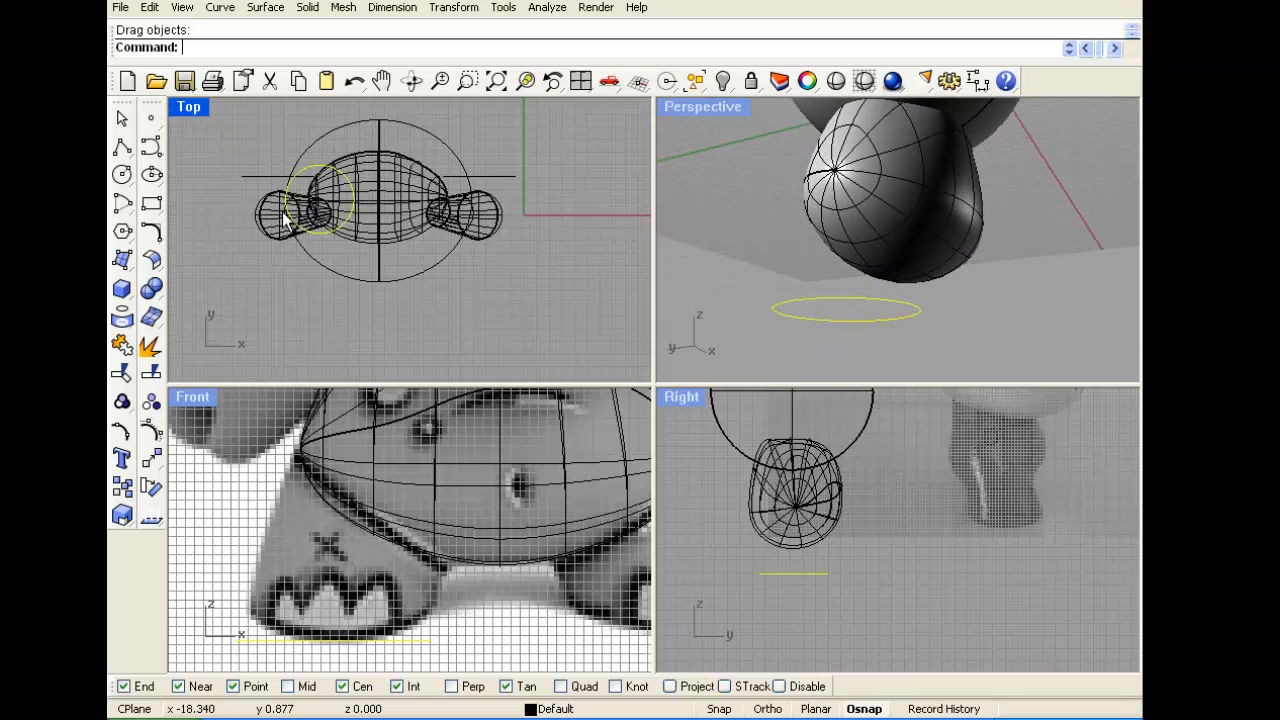
right_drag(285, 211, 402, 252)
scroll(403, 258, up, 2)
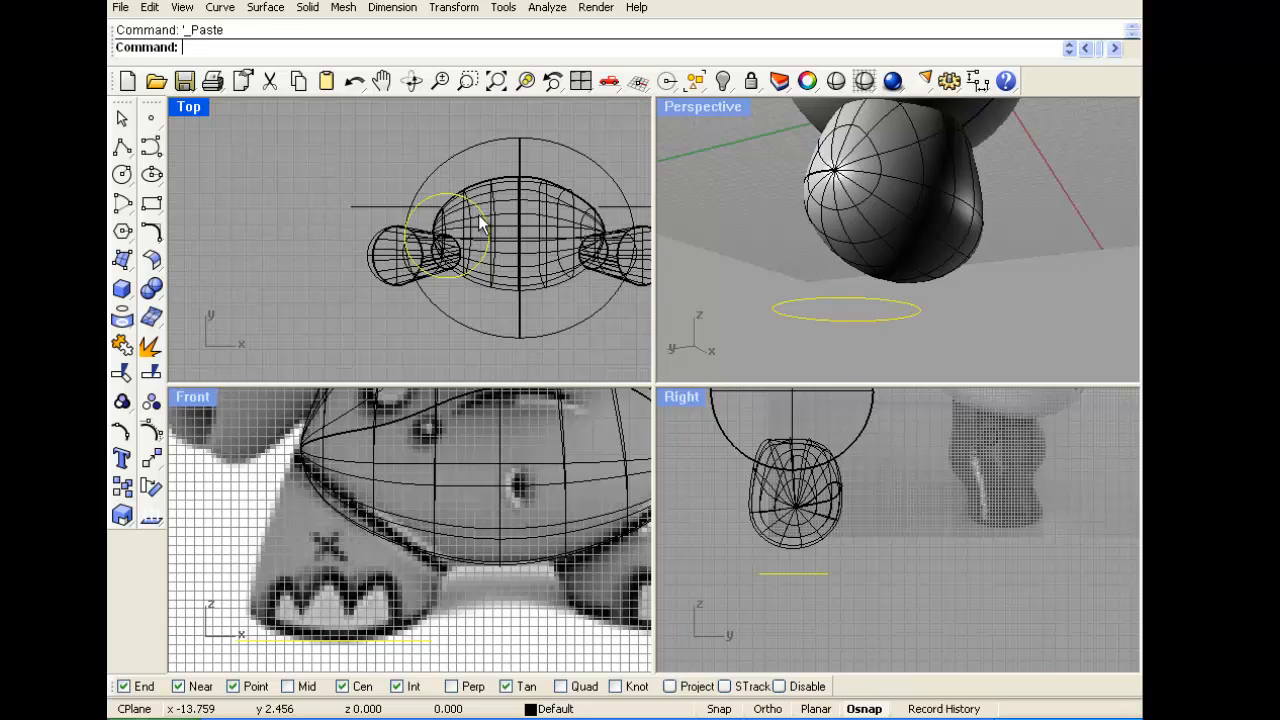
drag(484, 217, 322, 219)
Show the duplicate circle's control points and scale its upper and lower midpoints inward in one direction by about 0.73
right_drag(338, 227, 393, 228)
scroll(393, 228, up, 4)
click(150, 430)
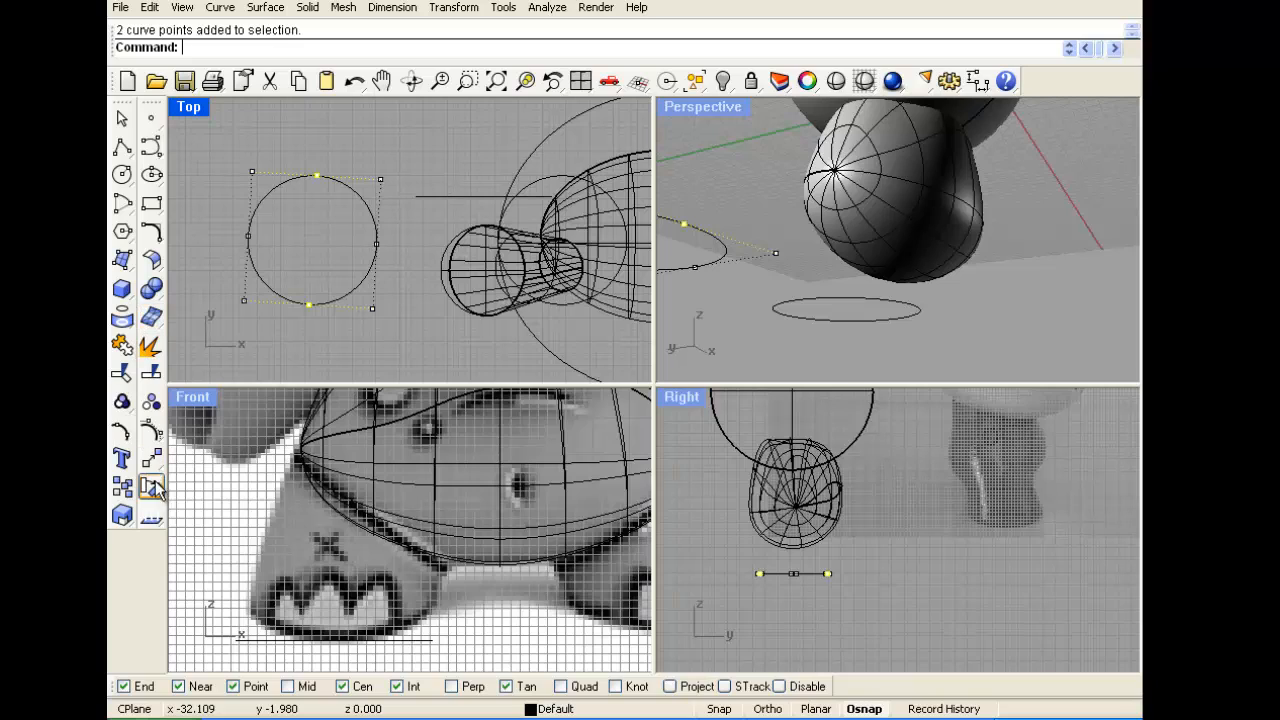
click(122, 514)
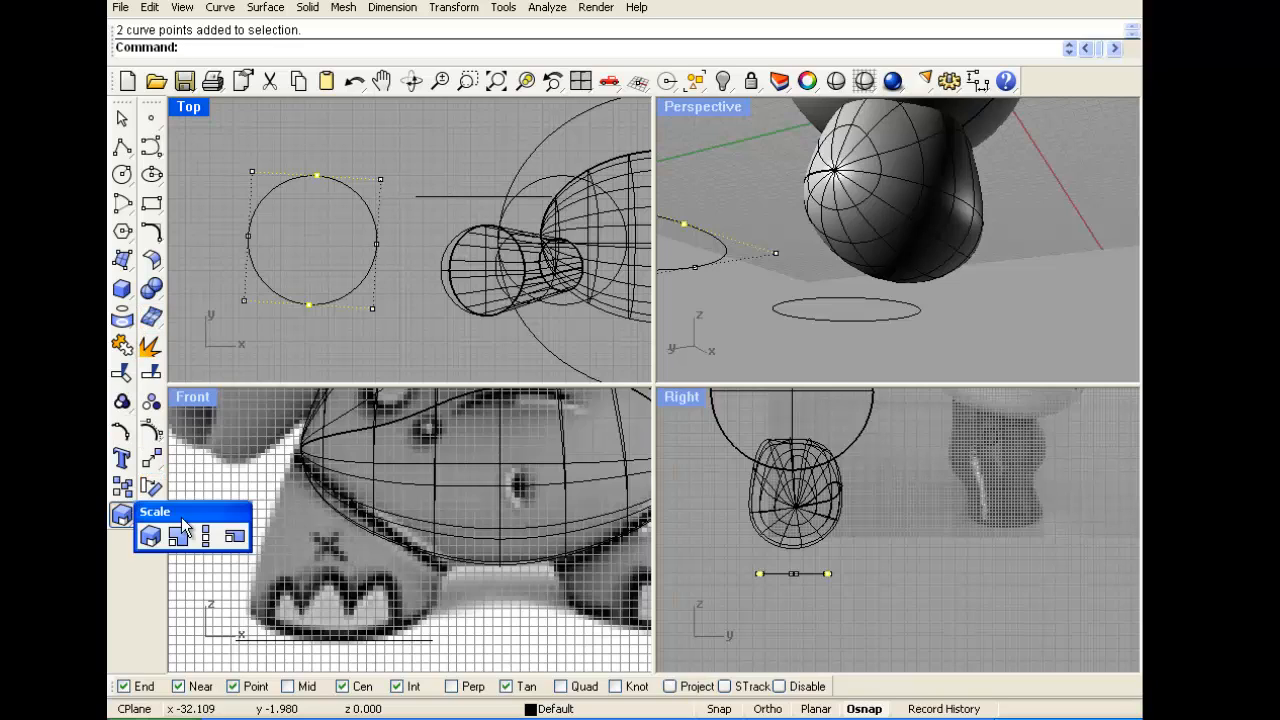
click(205, 532)
click(310, 242)
click(319, 127)
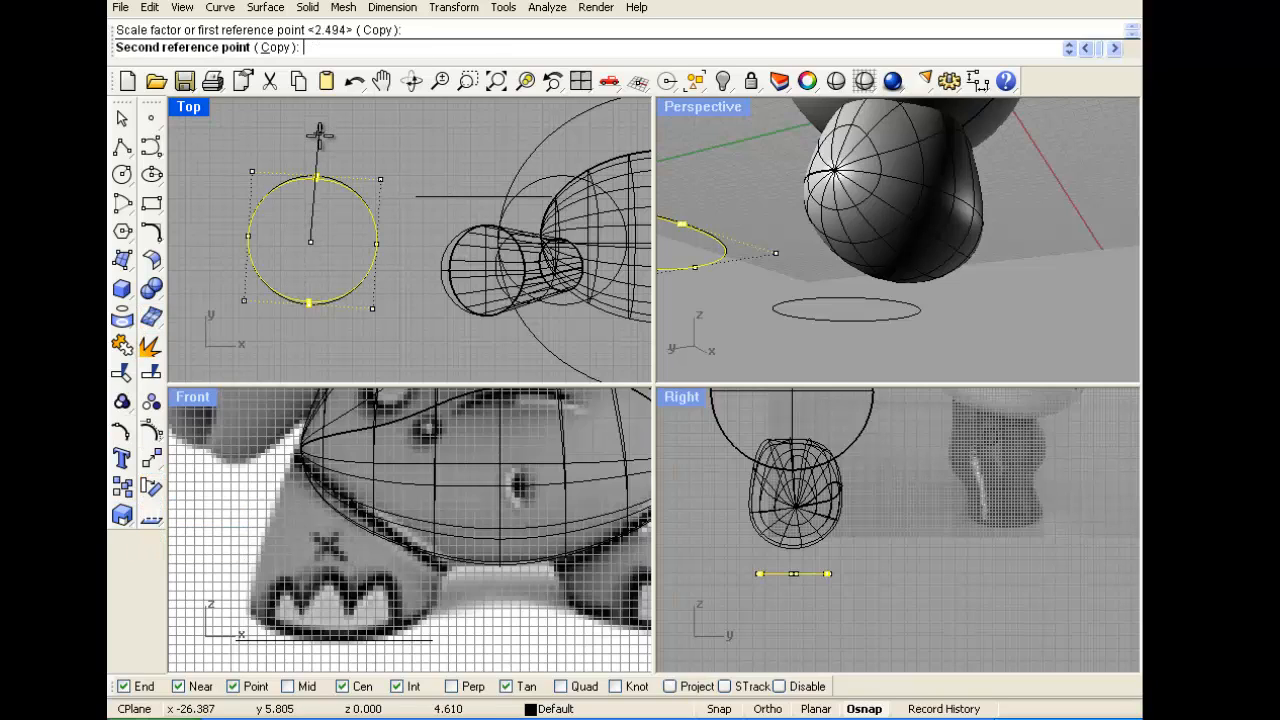
click(371, 160)
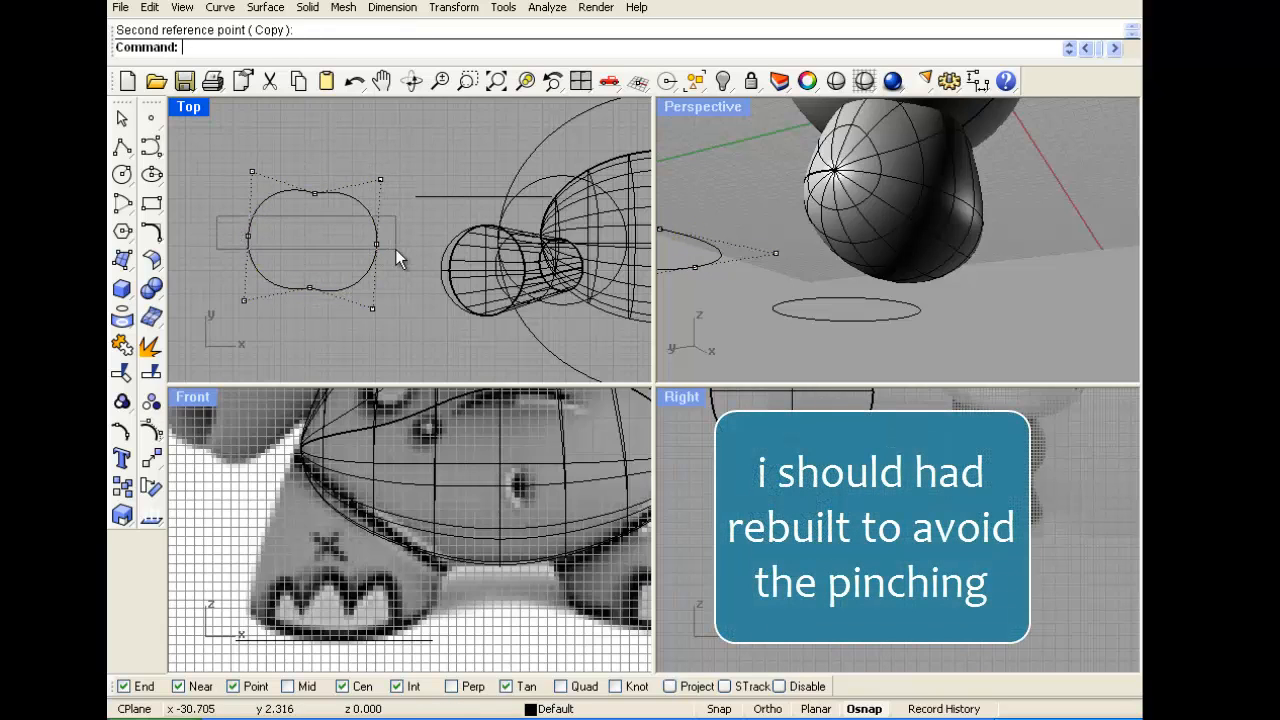
Scale the curve's two side midpoints inward in one direction by about 0.91 and turn its control points off
drag(396, 250, 396, 250)
right_click(340, 241)
click(313, 243)
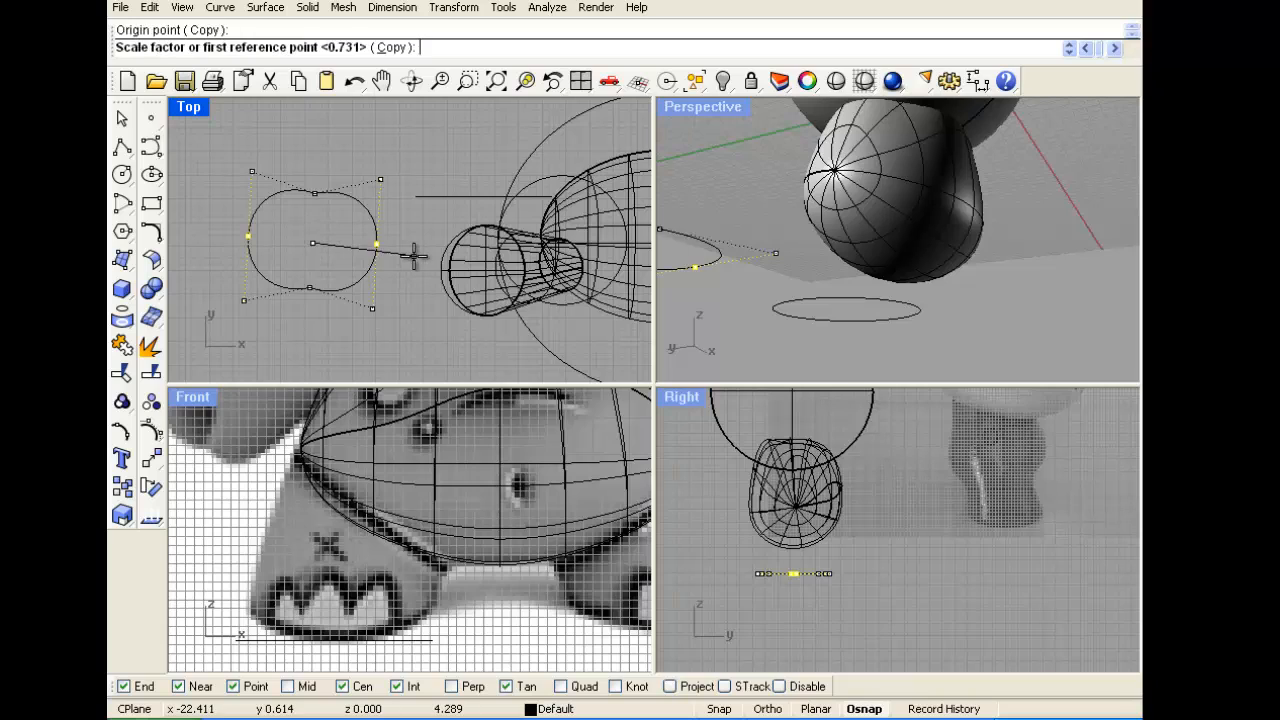
click(411, 255)
click(401, 251)
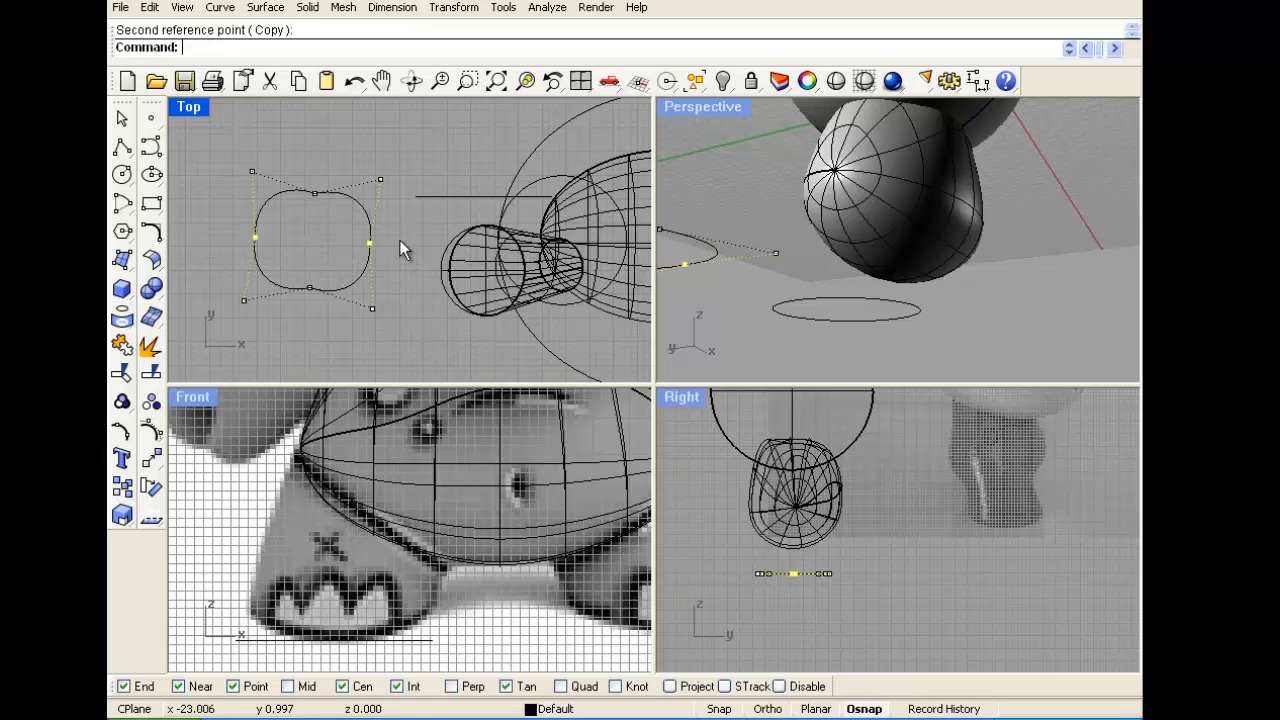
right_click(153, 429)
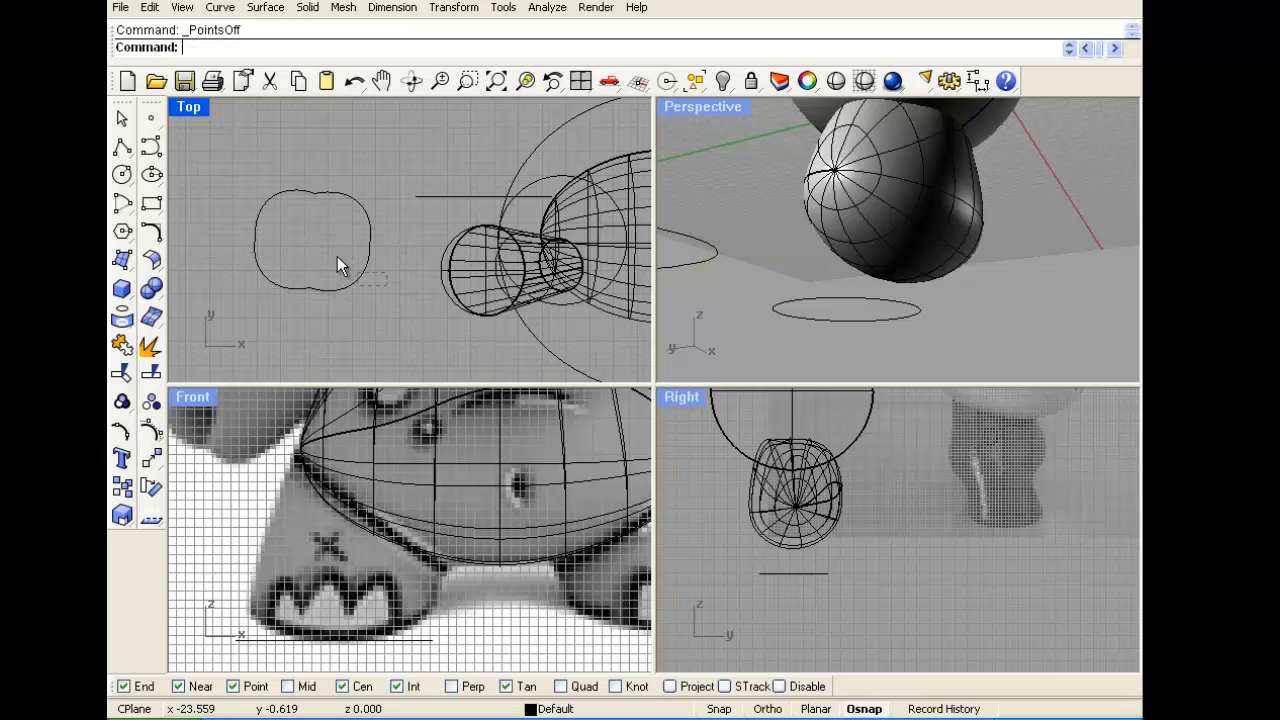
Extrude the rounded-square curve straight upward a short distance with Cap set to Yes
drag(337, 265, 195, 338)
click(265, 7)
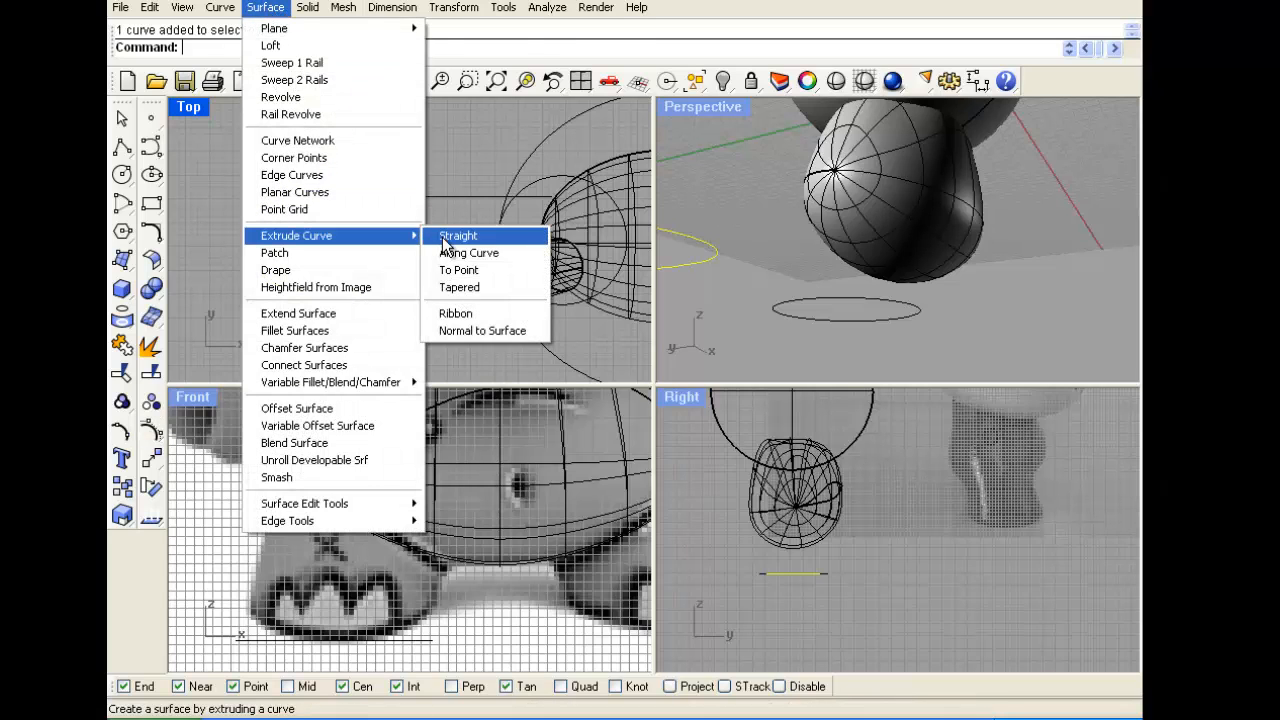
click(445, 235)
click(453, 48)
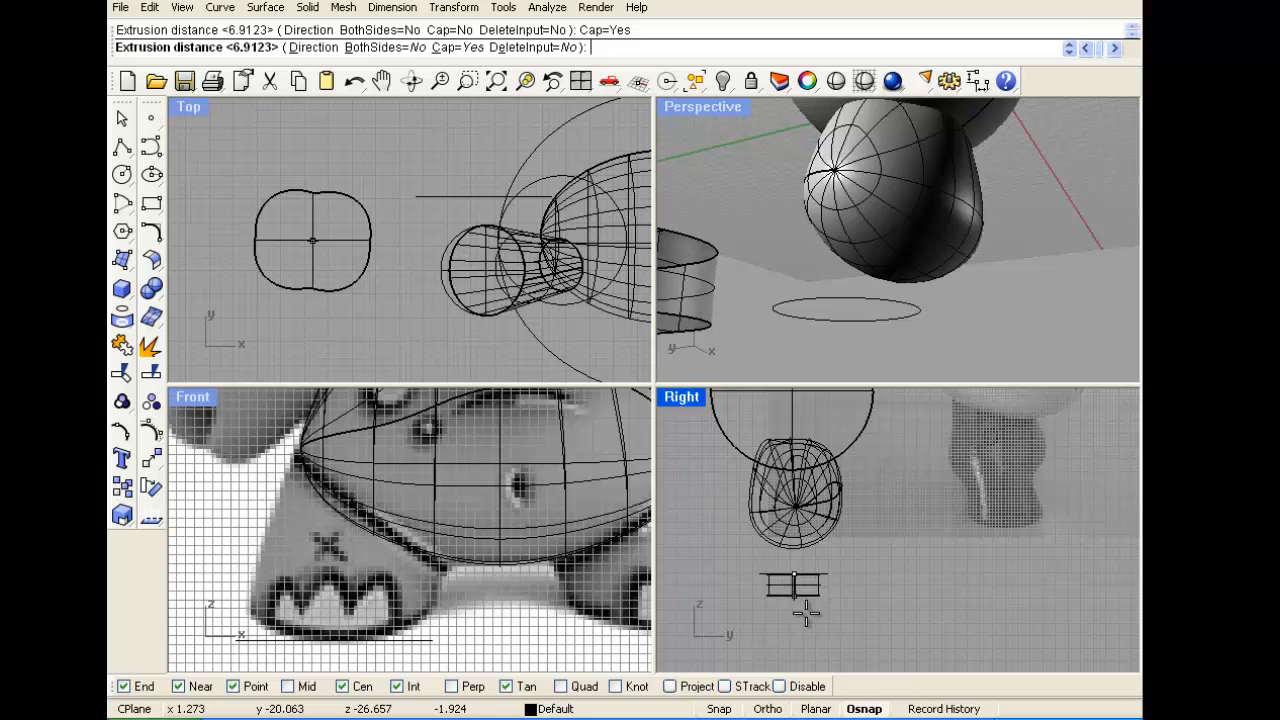
click(855, 581)
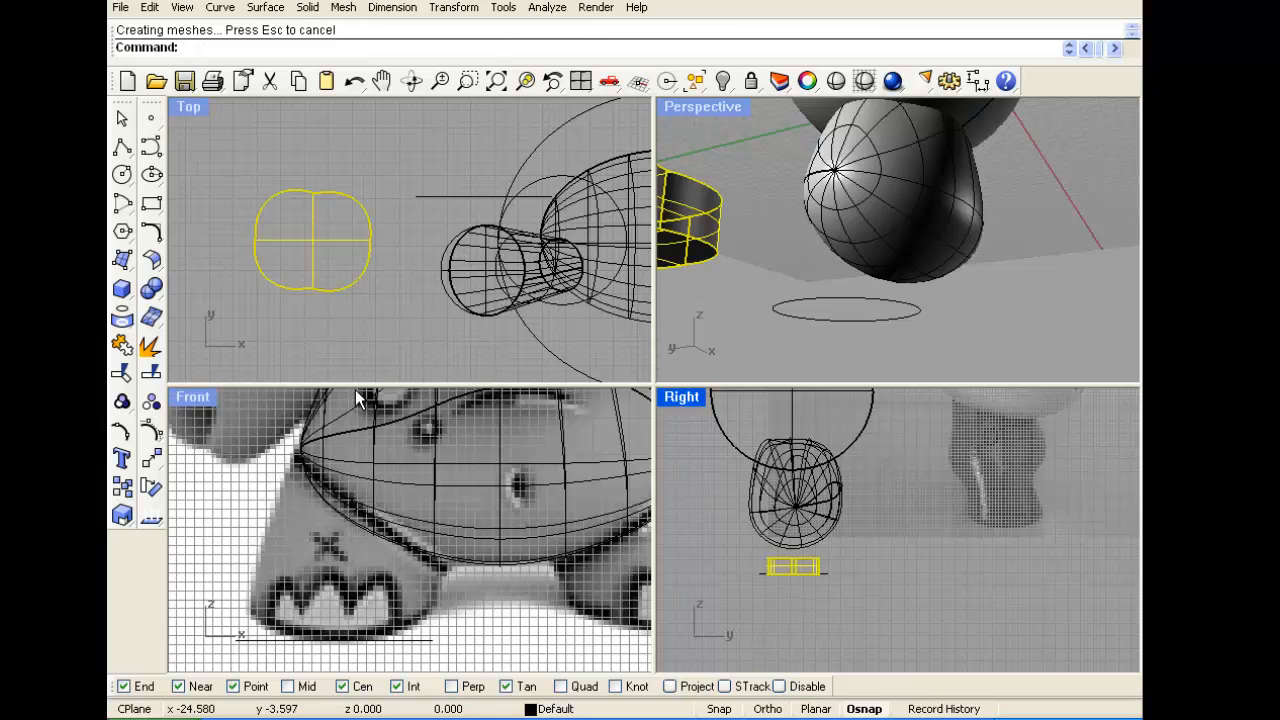
Move the extruded solid onto the left leg of the Front reference image and rotate it clockwise to follow the body's slanted edge
scroll(341, 553, down, 4)
drag(241, 500, 405, 498)
scroll(375, 485, up, 5)
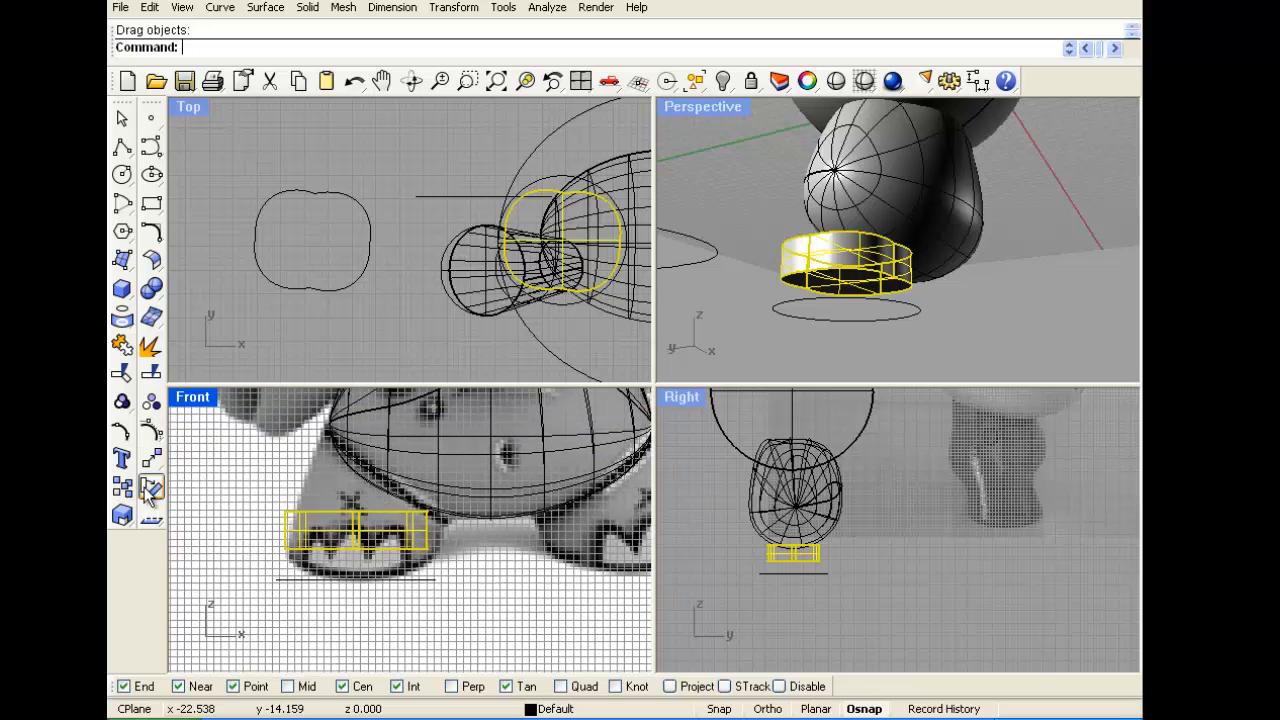
click(122, 515)
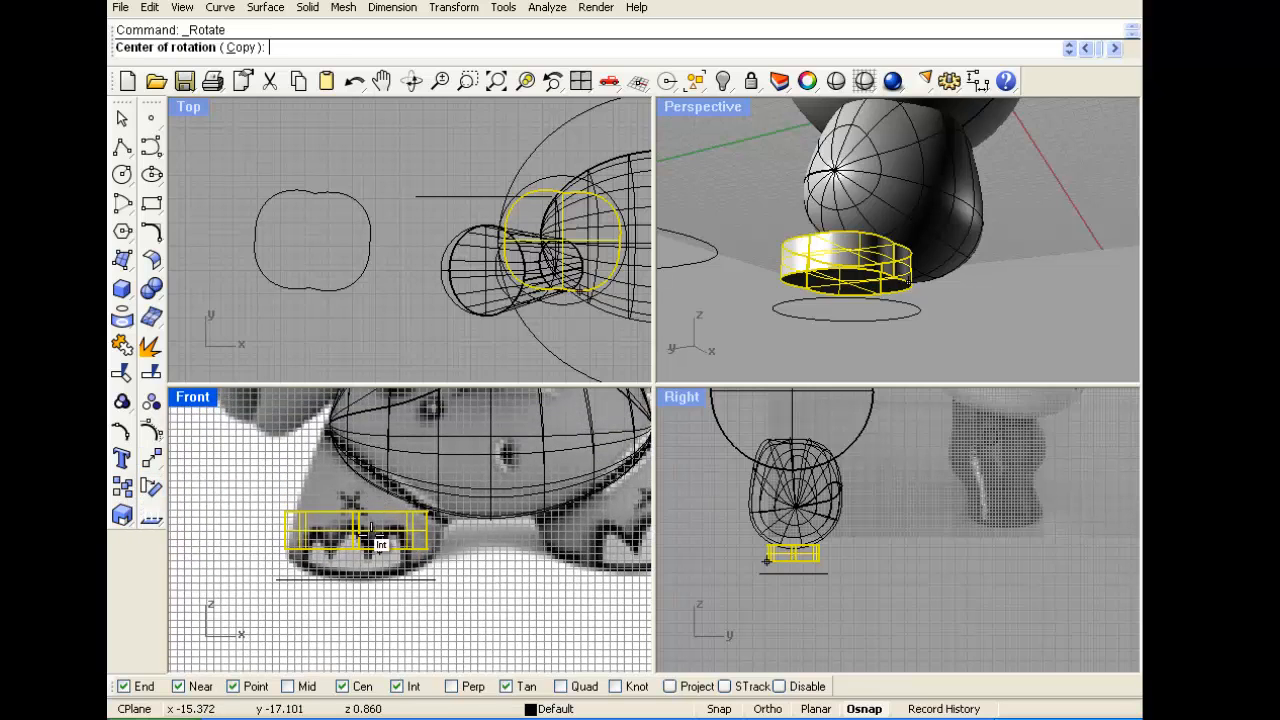
click(358, 531)
click(481, 530)
click(459, 589)
Move the tilted solid up against the body's lower edge and rotate it slightly further to match the leg joint line
drag(415, 548, 397, 503)
right_click(393, 493)
click(365, 499)
click(479, 549)
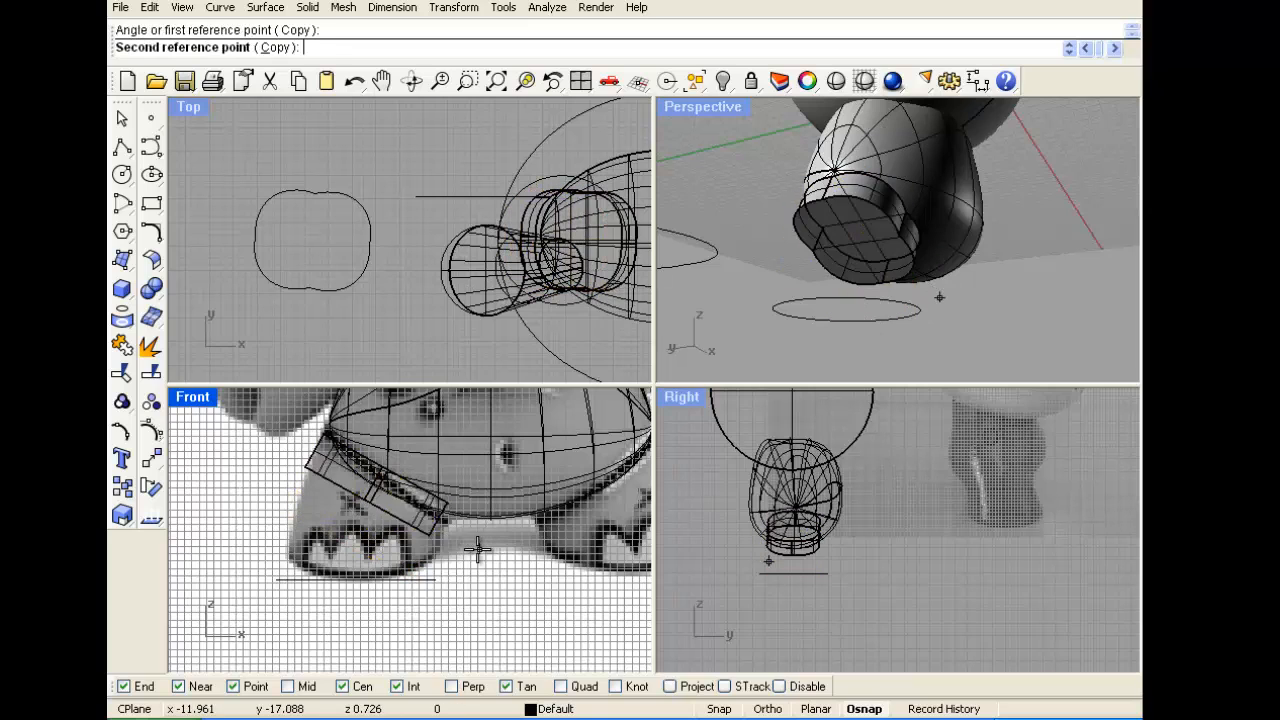
click(466, 560)
scroll(403, 501, up, 6)
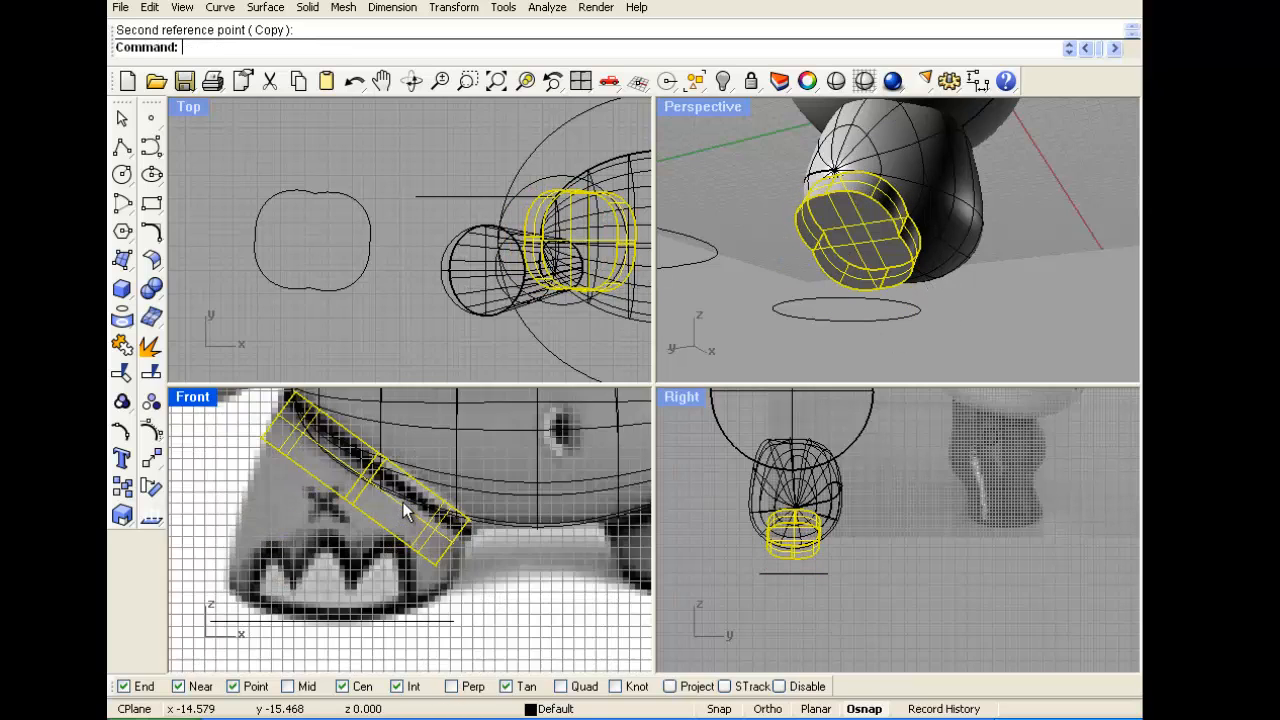
drag(349, 502, 348, 491)
Scale the tilted solid down slightly about its upper middle so it fits within the leg joint
click(1008, 262)
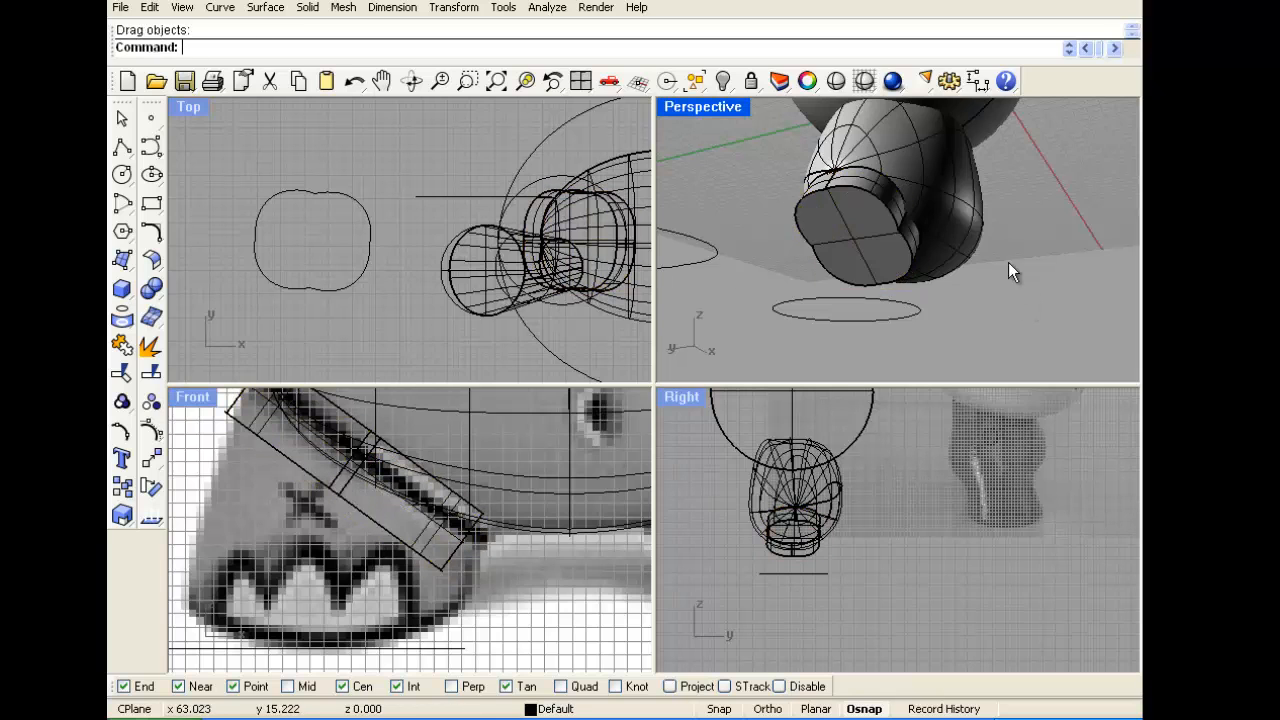
right_drag(1008, 262, 966, 269)
scroll(827, 231, down, 2)
scroll(829, 231, up, 6)
click(850, 249)
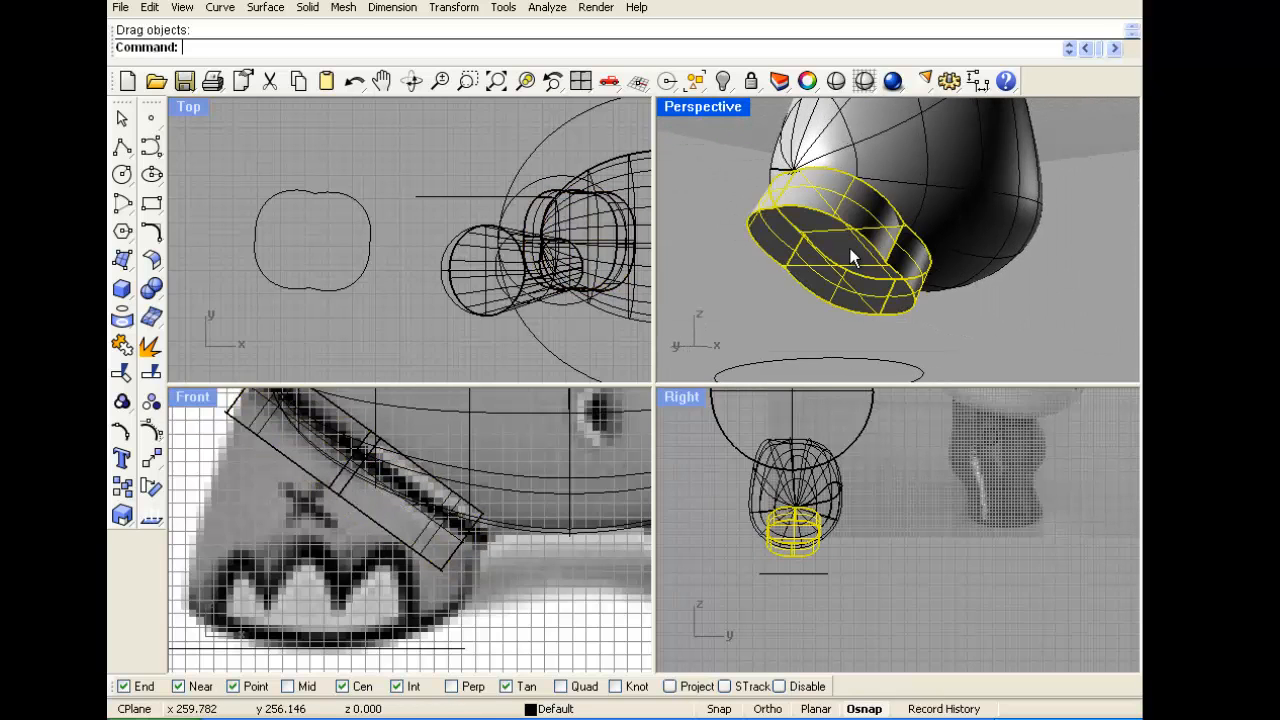
click(122, 515)
click(362, 463)
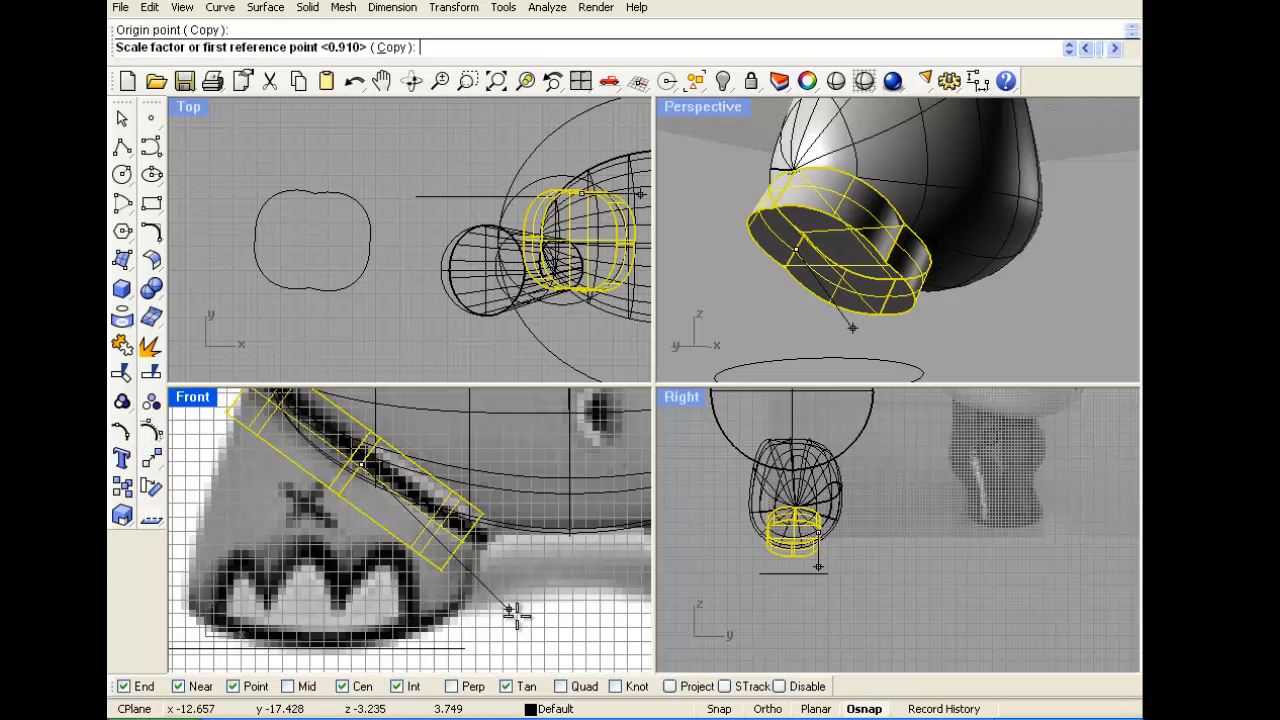
click(511, 608)
click(557, 548)
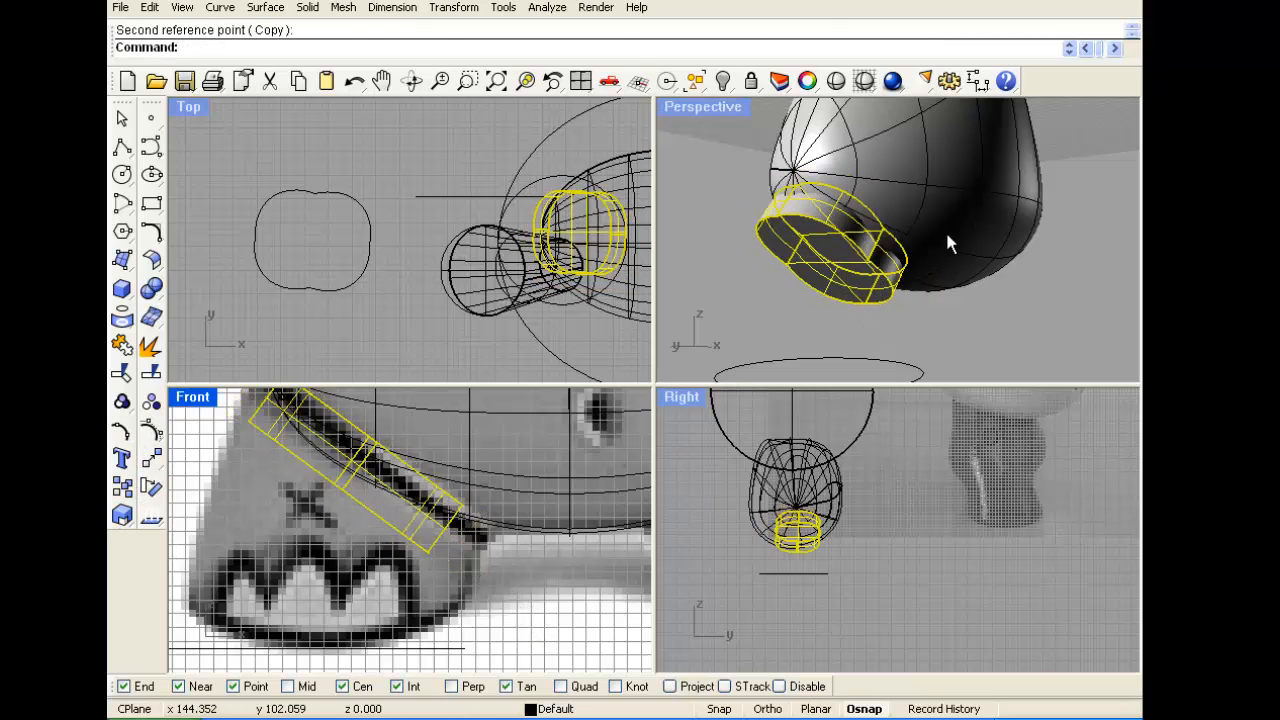
Shift the leg joint solid slightly in the Top view to centre it front to back under the body
right_drag(947, 235, 887, 240)
click(752, 207)
click(875, 225)
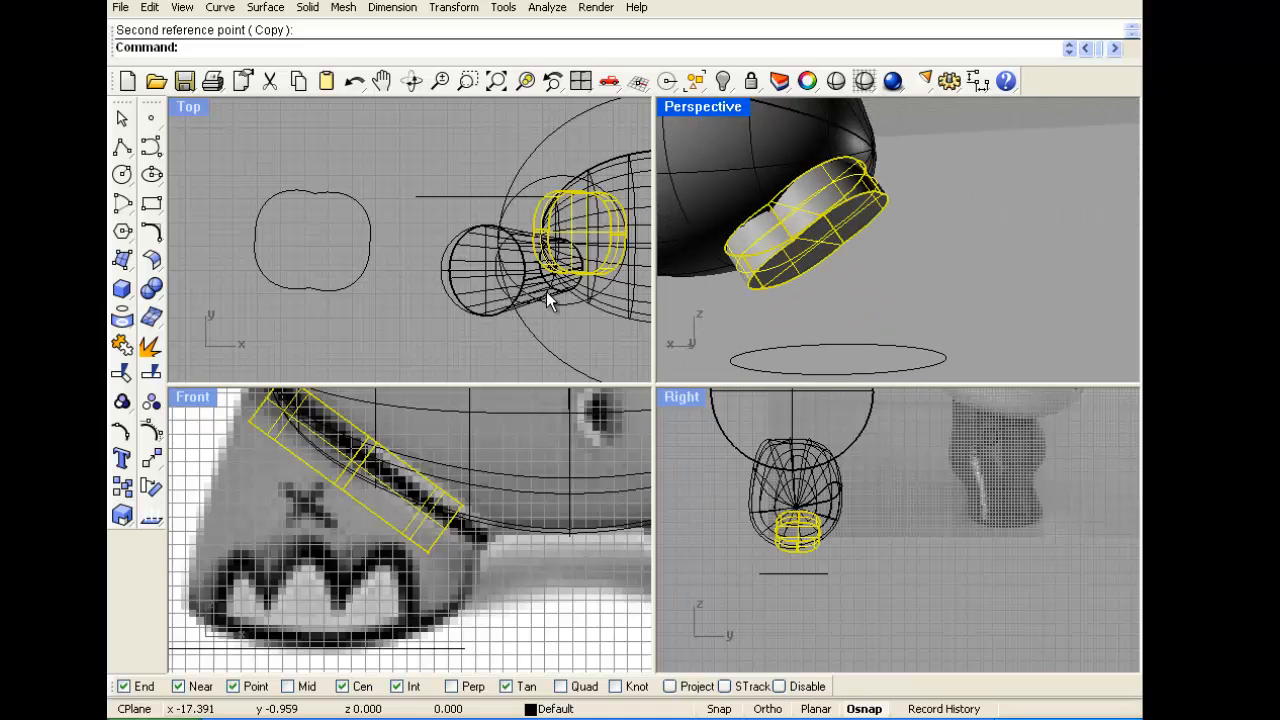
scroll(568, 238, up, 6)
right_drag(582, 221, 487, 246)
drag(496, 242, 500, 256)
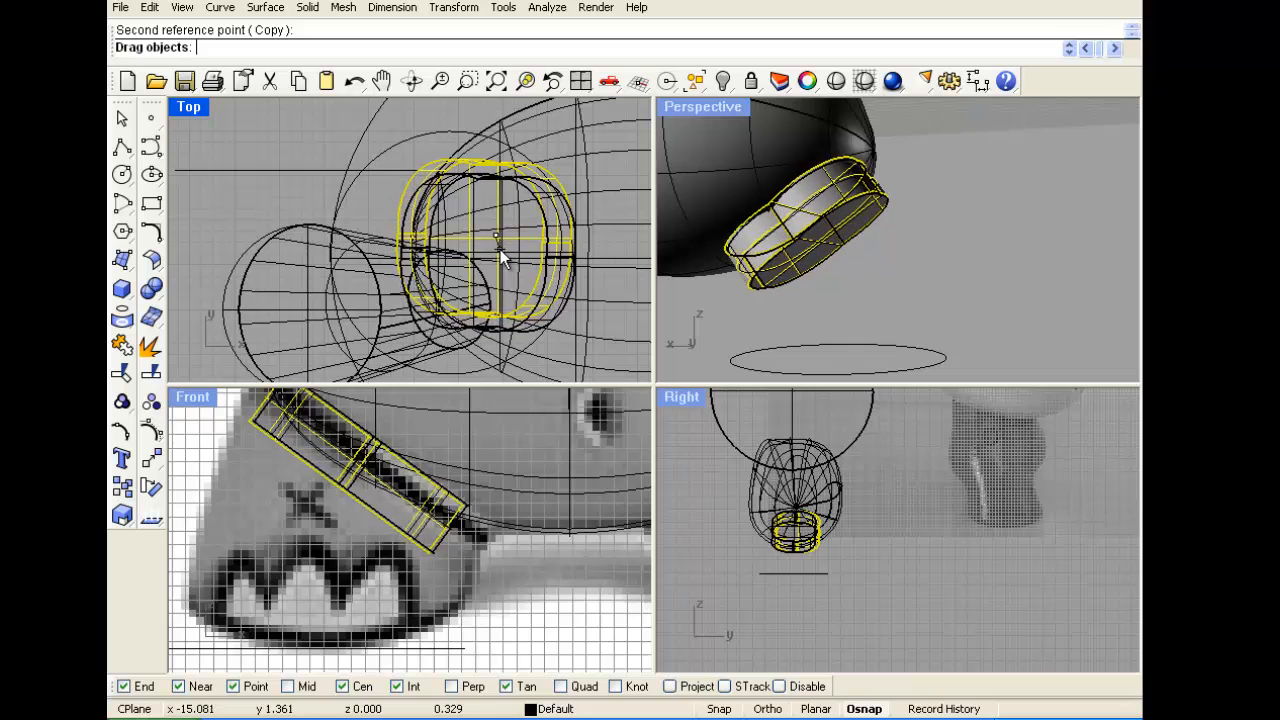
Split the character's body using the tilted leg joint solid as the cutting object
click(916, 305)
right_drag(916, 305, 837, 258)
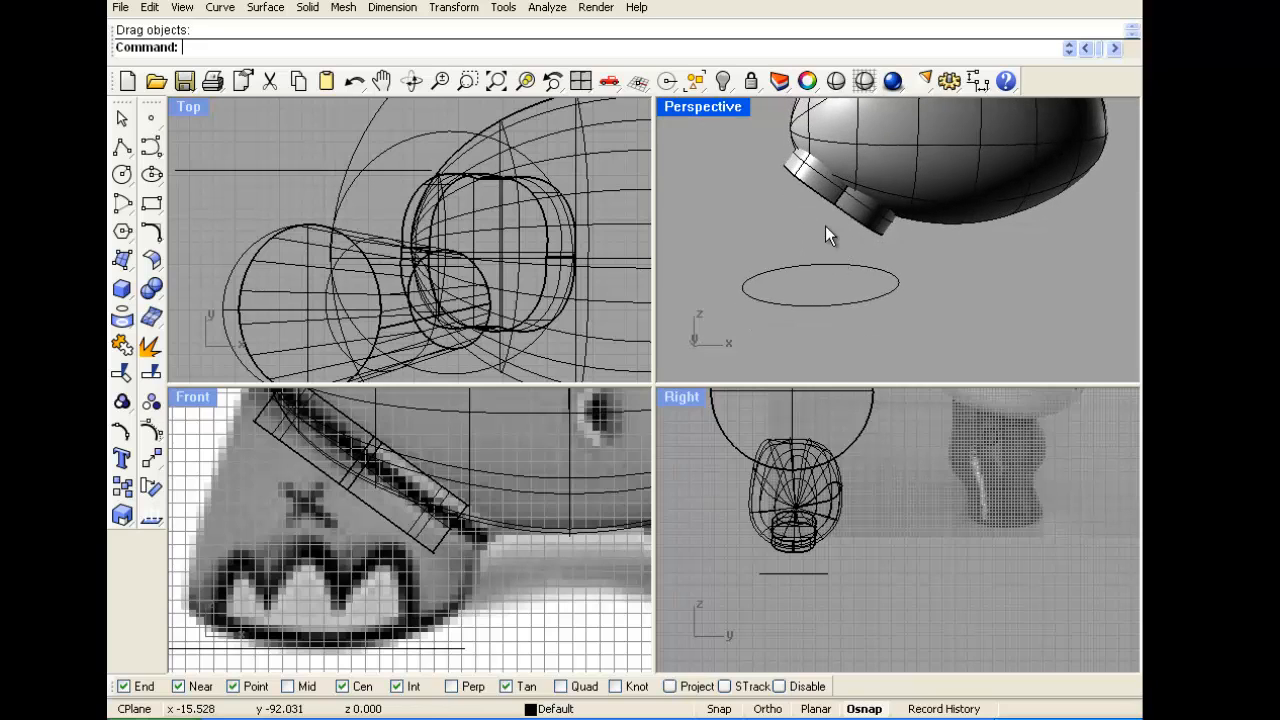
click(155, 295)
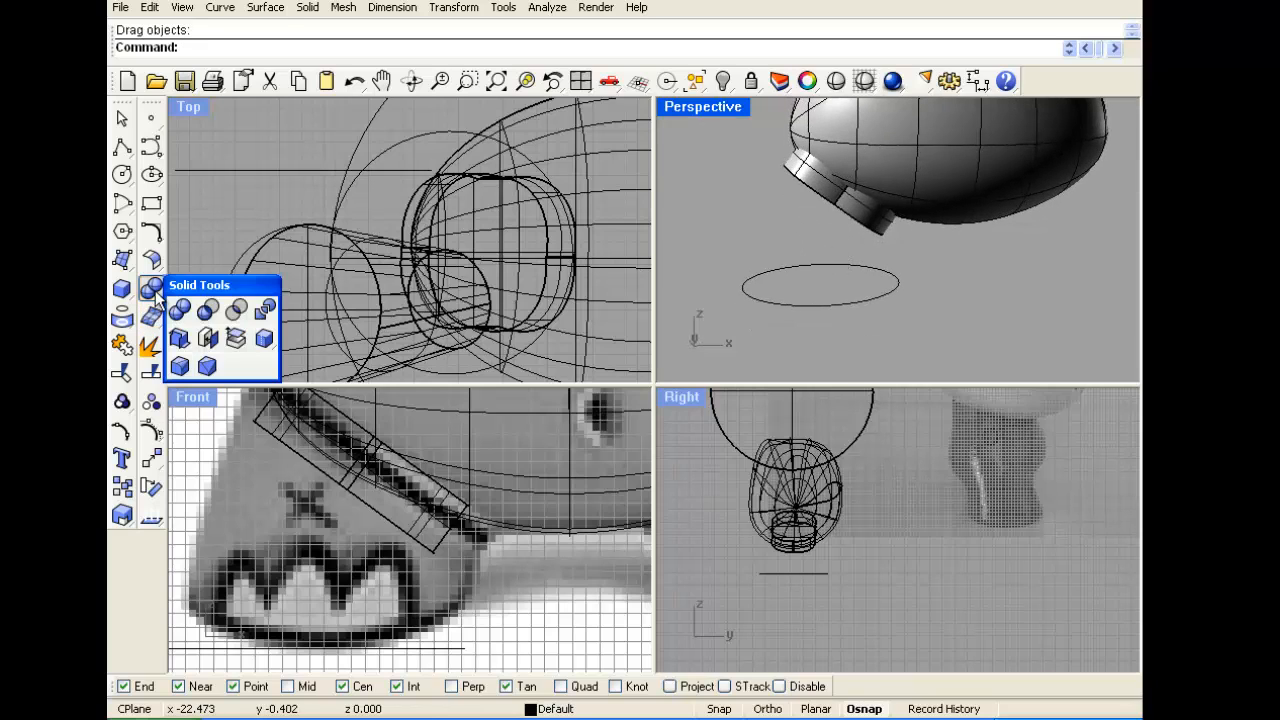
click(207, 312)
click(151, 372)
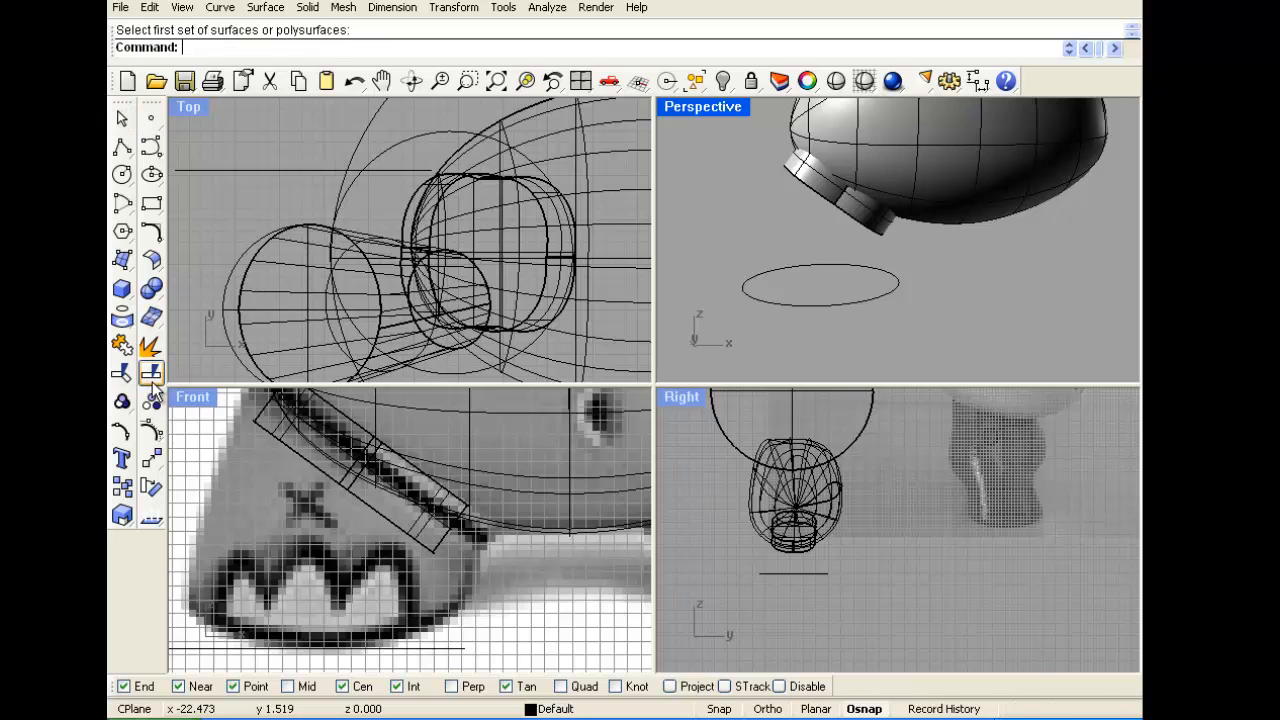
click(887, 142)
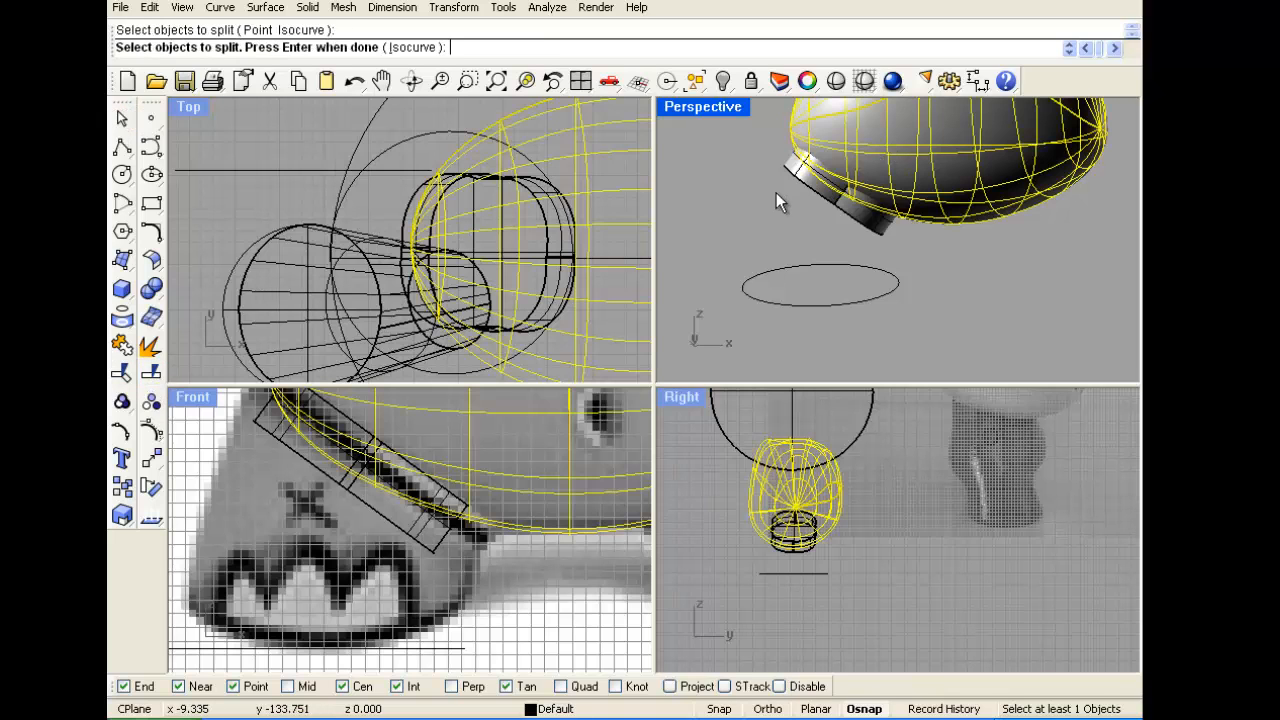
key(Return)
click(797, 174)
key(Return)
Delete the leg joint solid and the cut-out patch of the body to leave an open leg hole
right_drag(797, 174, 815, 195)
click(815, 195)
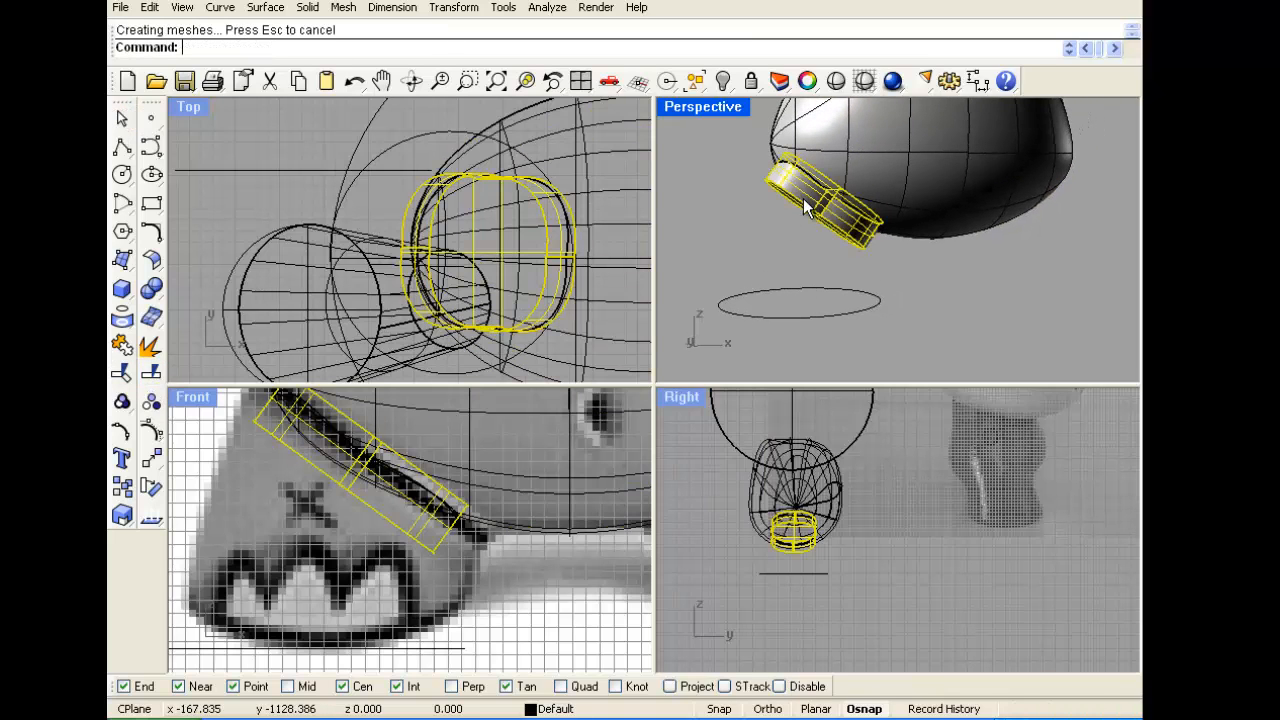
key(Delete)
click(812, 206)
key(Escape)
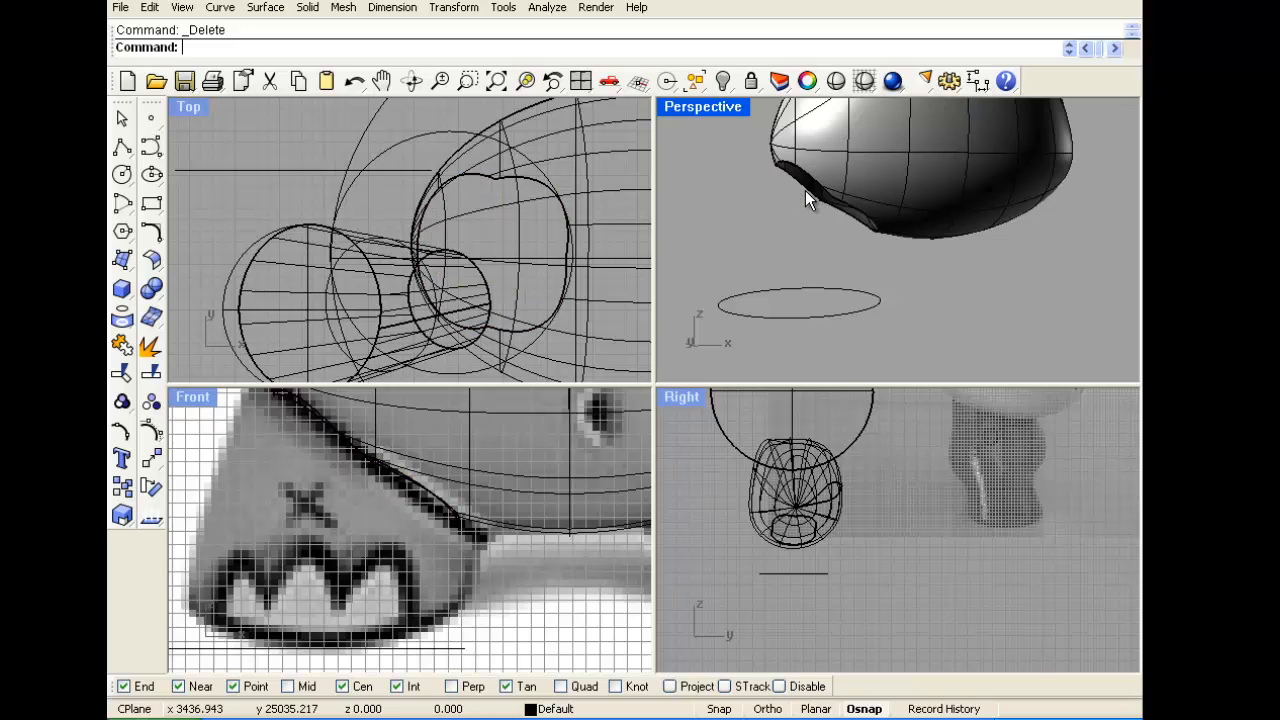
Fill the left foot circle below the body with a planar surface using PlanarSrf
mouse_move(800, 208)
right_down()
mouse_move(877, 172)
mouse_move(823, 331)
mouse_move(819, 220)
right_up()
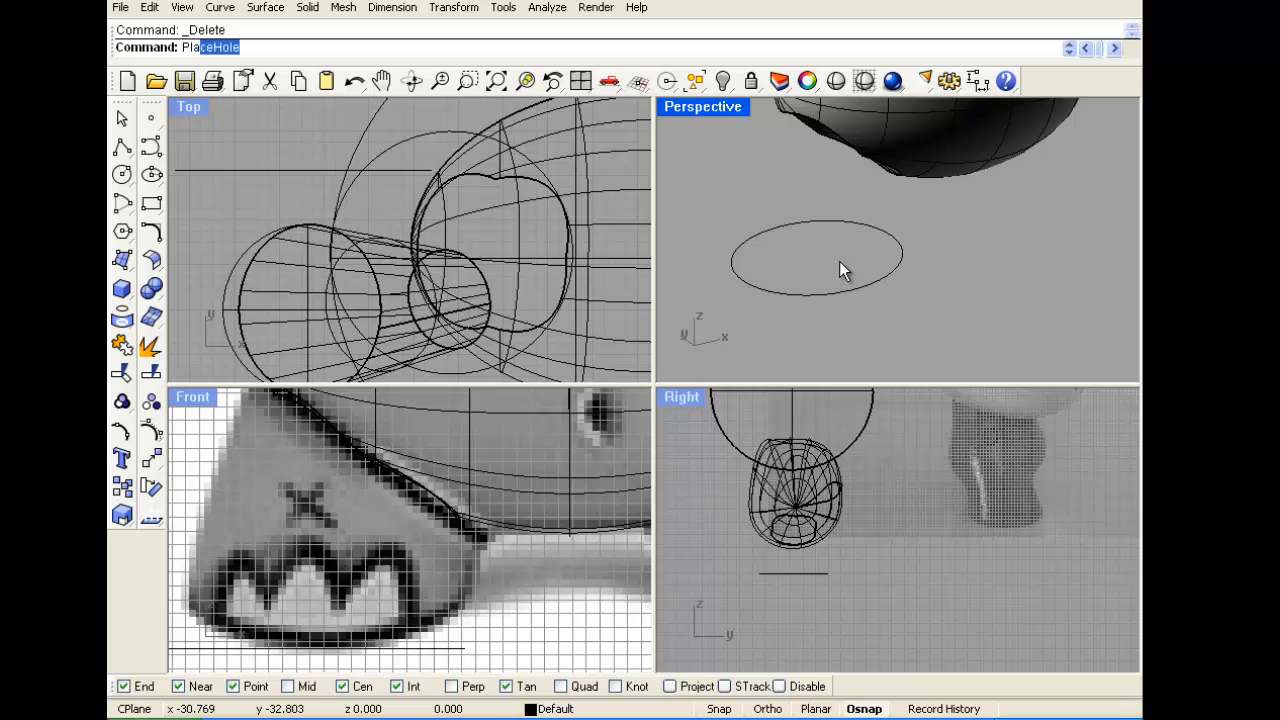
text(PlanarSrf)
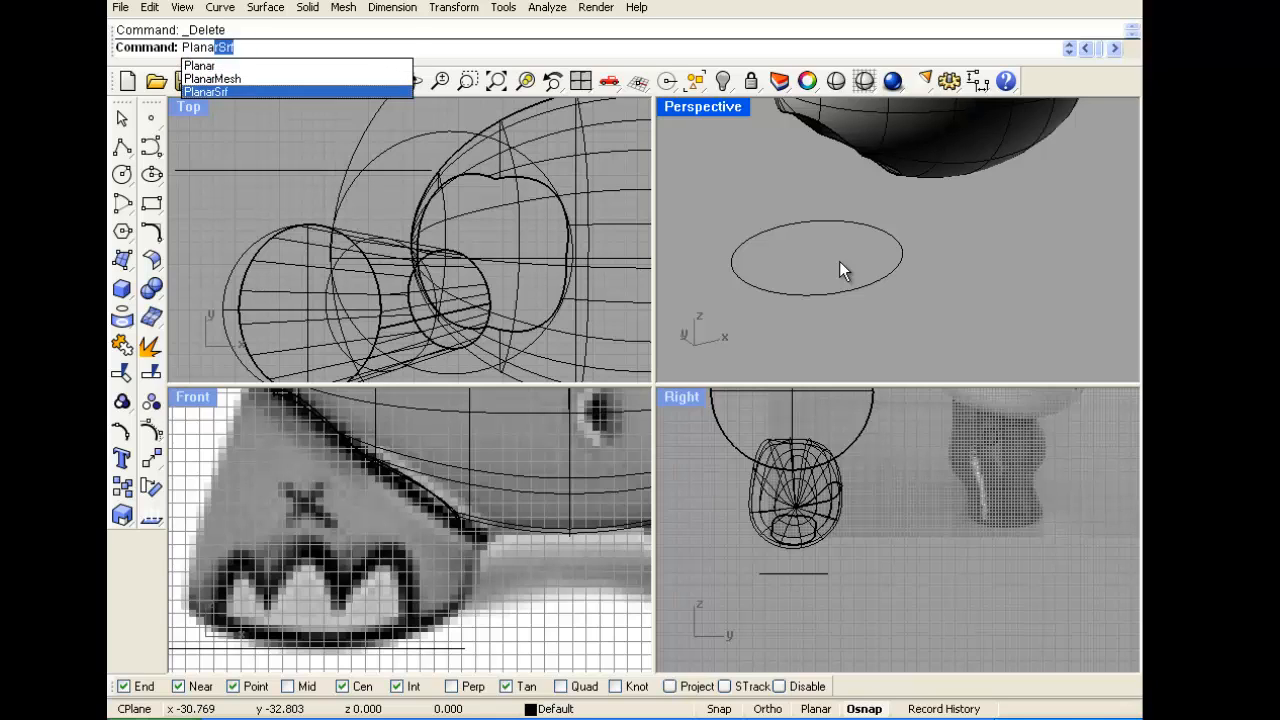
key(Return)
click(858, 218)
key(Return)
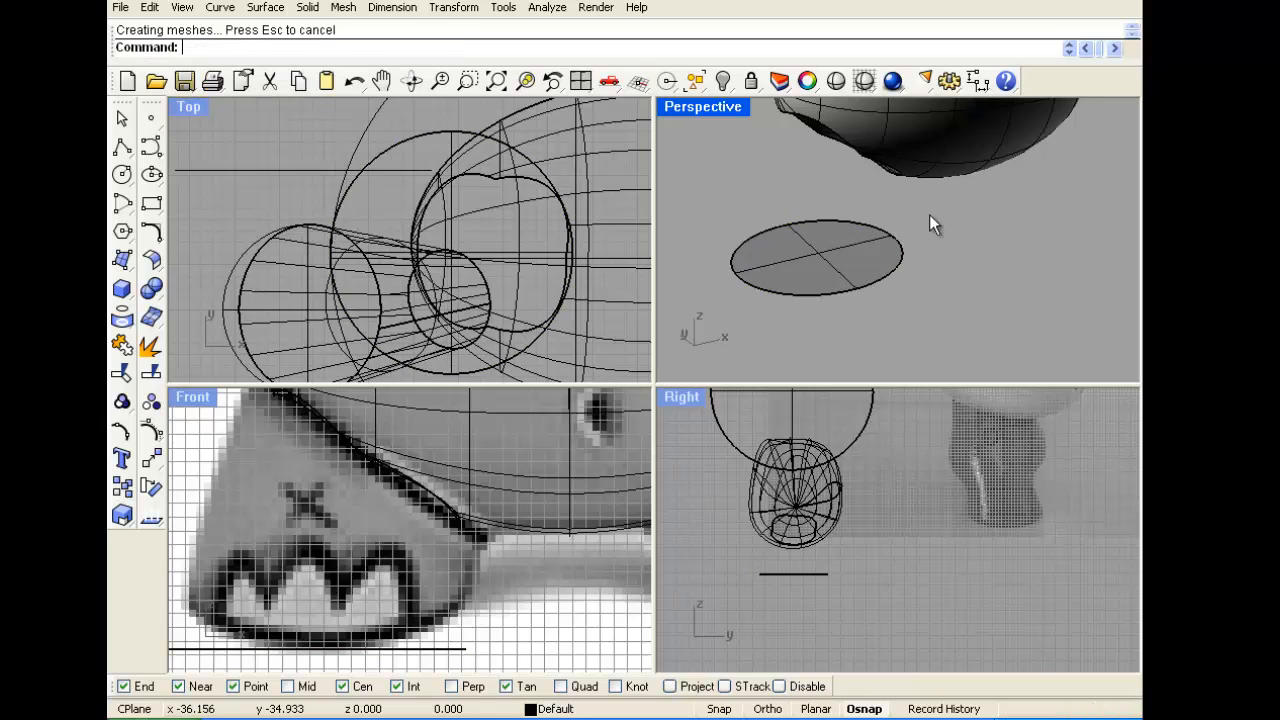
Start a Blend Surface from the foot disc's edge to the edges of the body's leg opening, keeping the default seams
right_drag(748, 262, 760, 177)
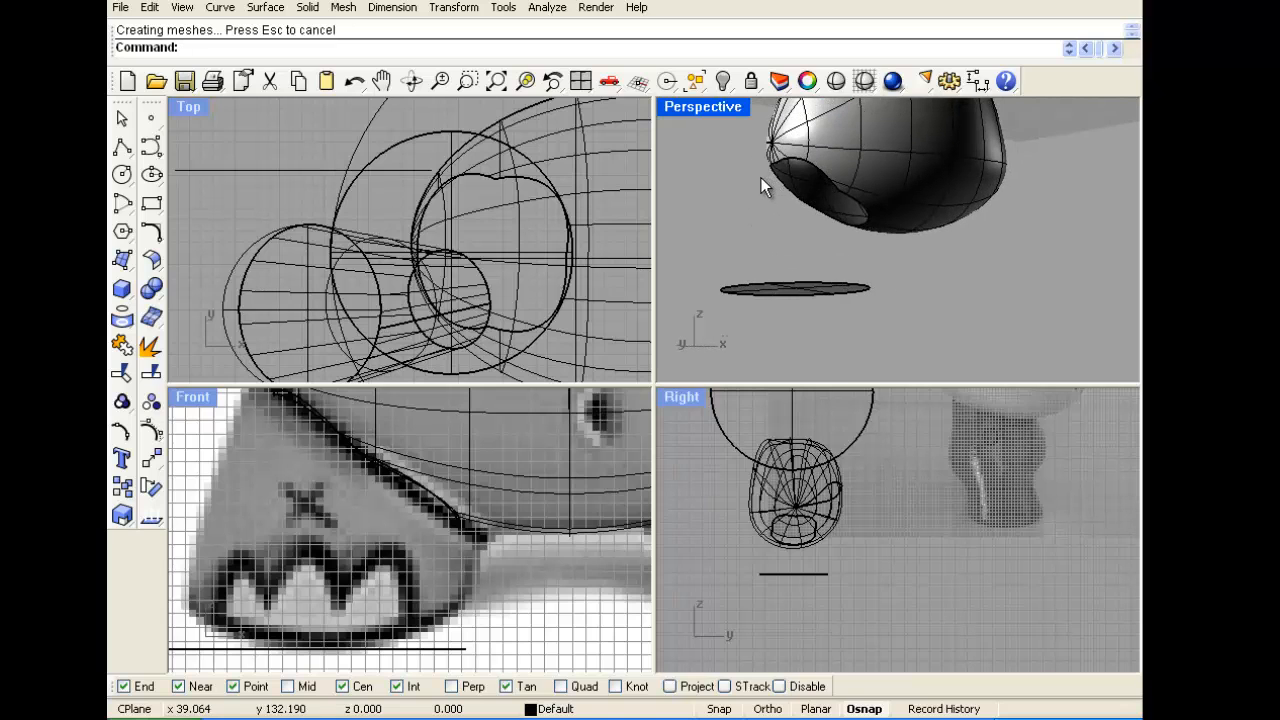
click(265, 7)
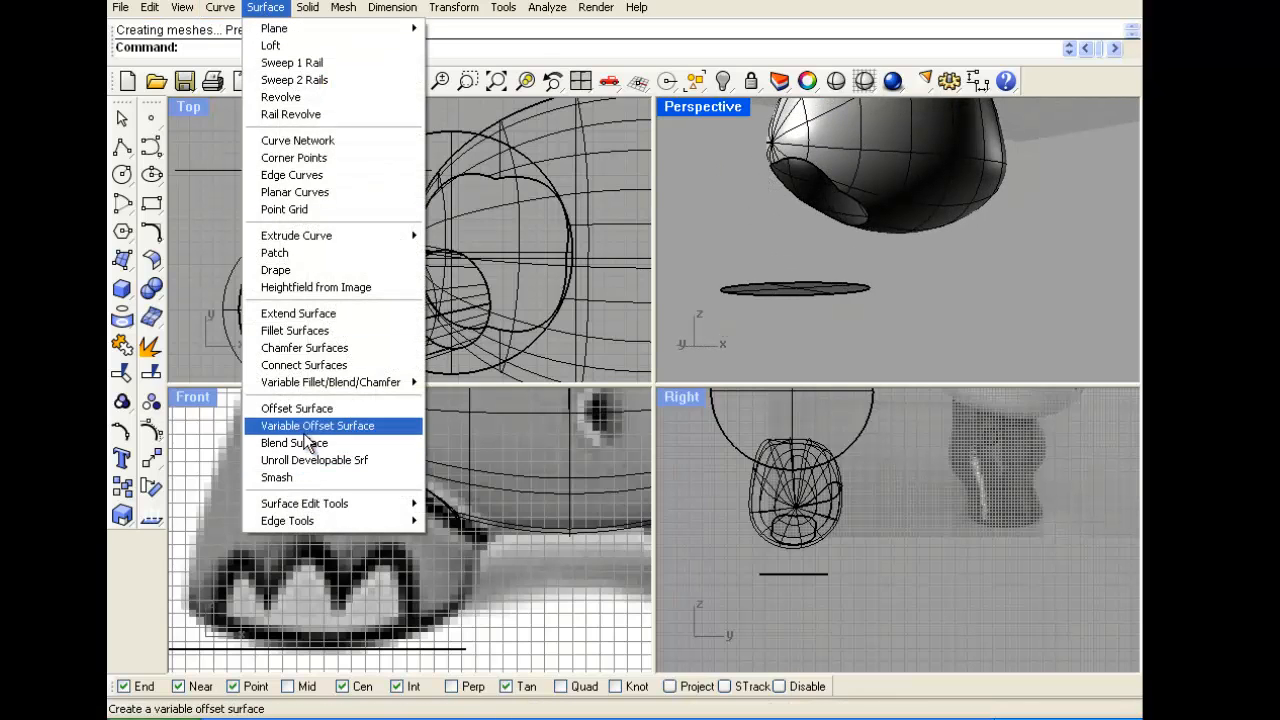
click(314, 446)
right_drag(764, 203, 800, 298)
click(800, 298)
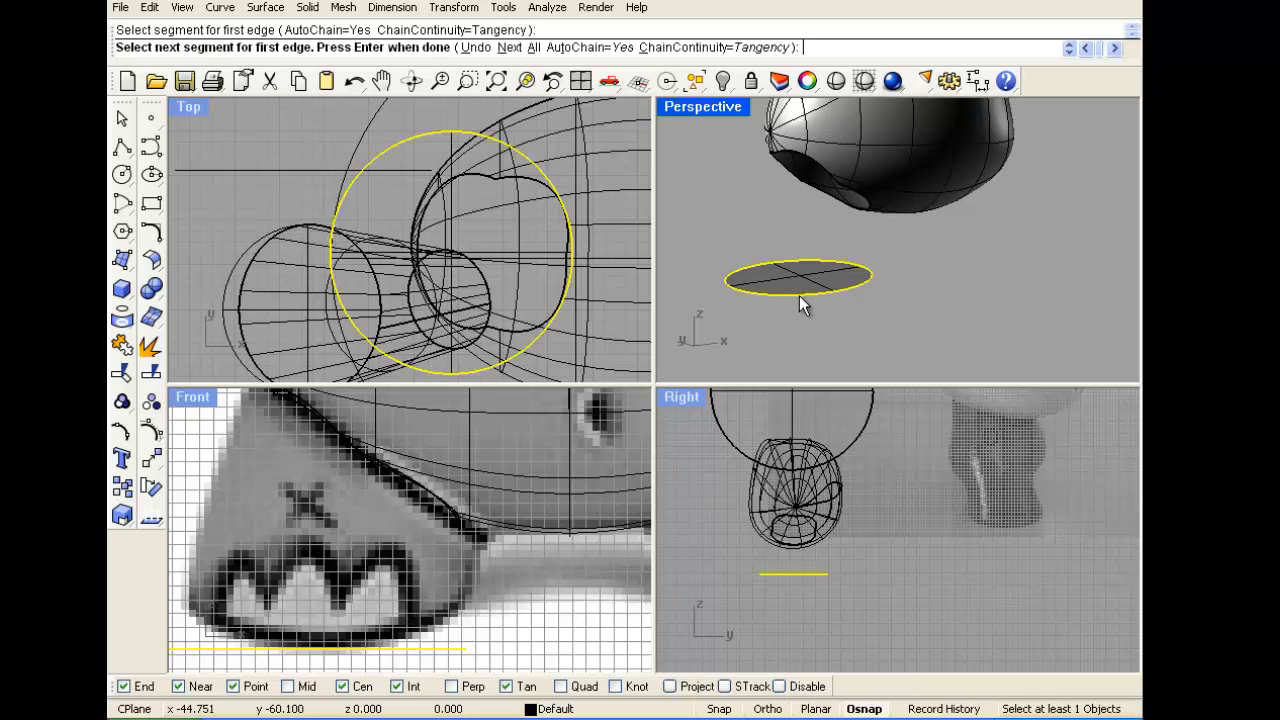
key(Return)
click(808, 167)
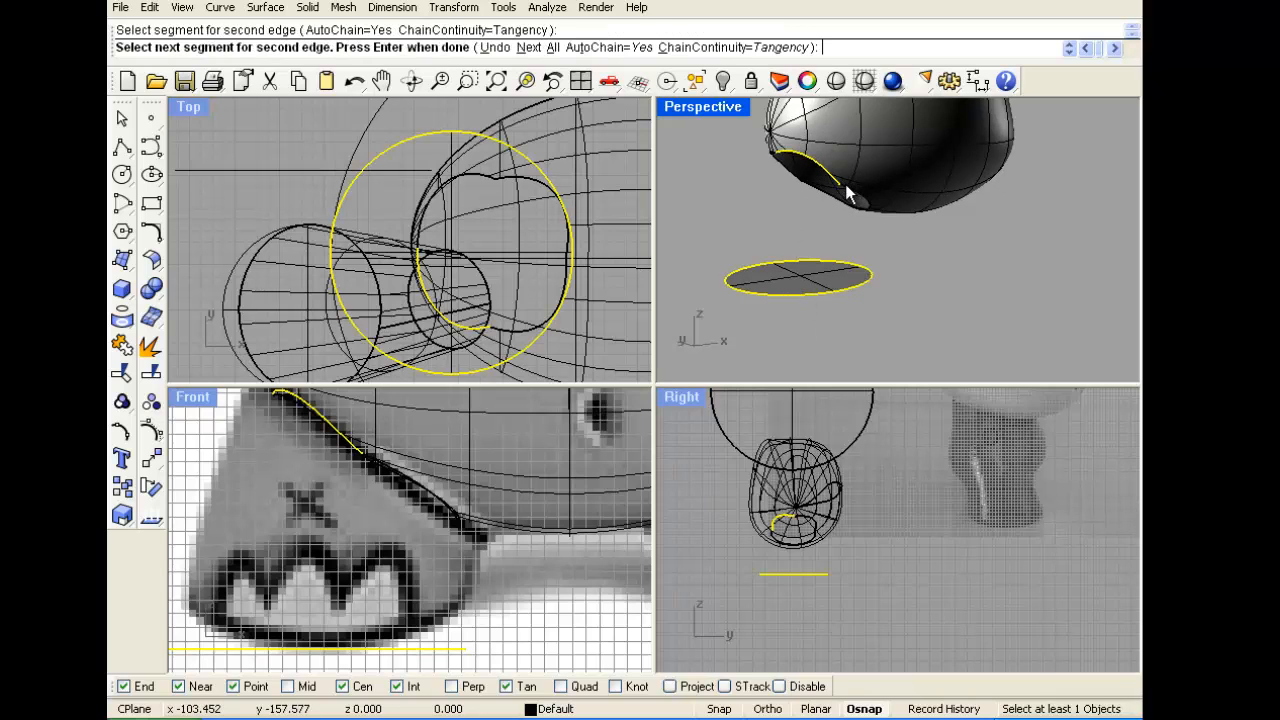
key(Return)
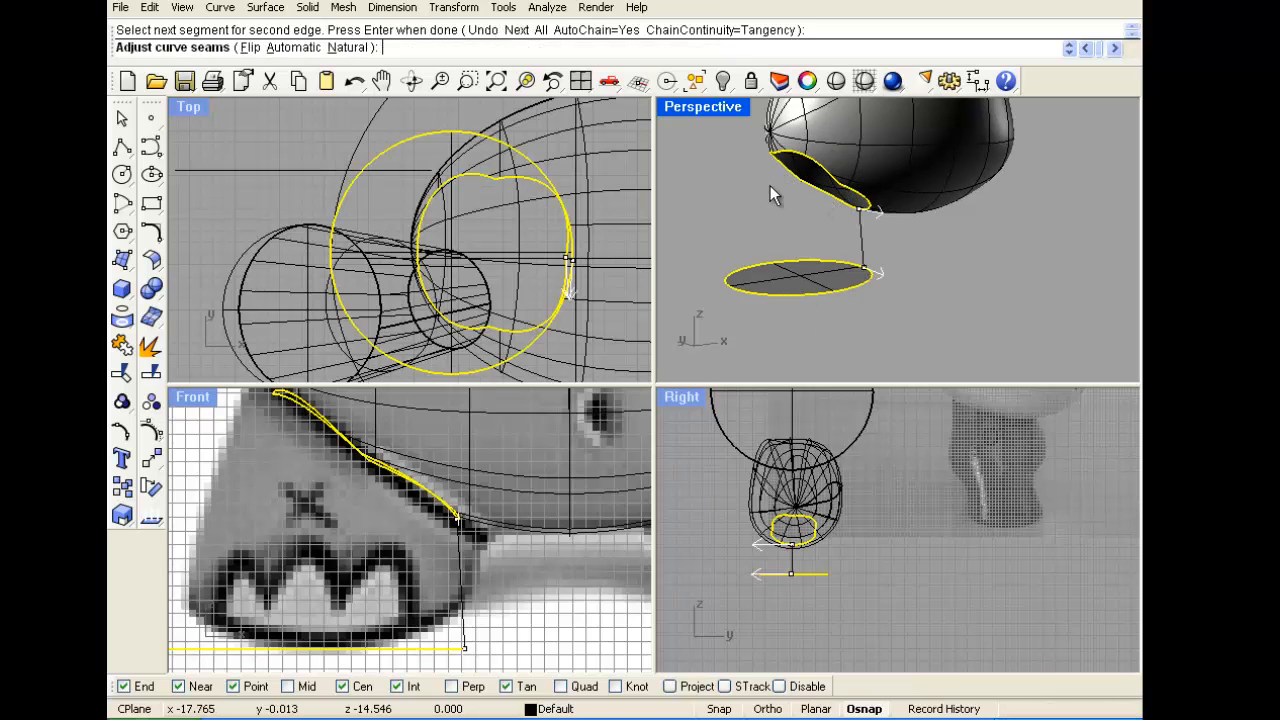
key(Return)
Pull the blend's handles at the foot disc in close to its edge to remove the outward flare
right_drag(780, 226, 740, 220)
key(ctrl+m)
scroll(628, 284, down, 4)
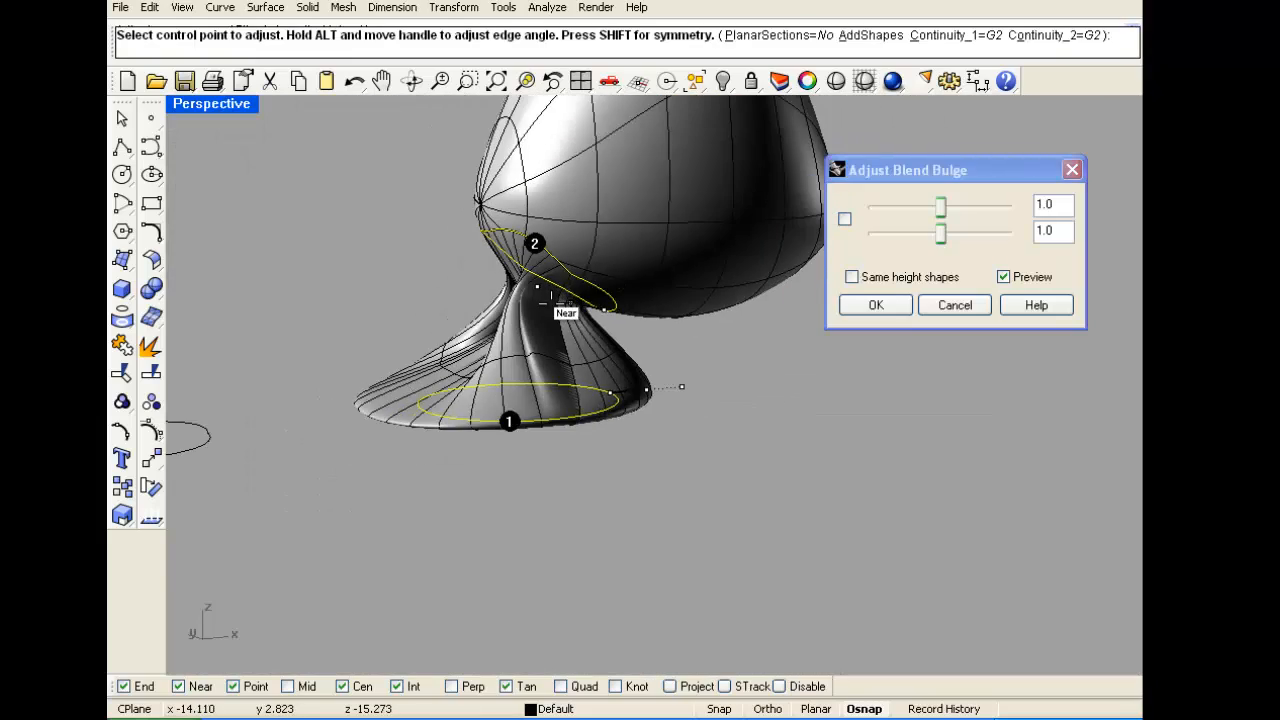
scroll(544, 302, up, 8)
mouse_move(497, 316)
right_down()
mouse_move(771, 314)
mouse_move(634, 337)
mouse_move(748, 429)
mouse_move(438, 318)
mouse_move(734, 320)
mouse_move(484, 325)
right_up()
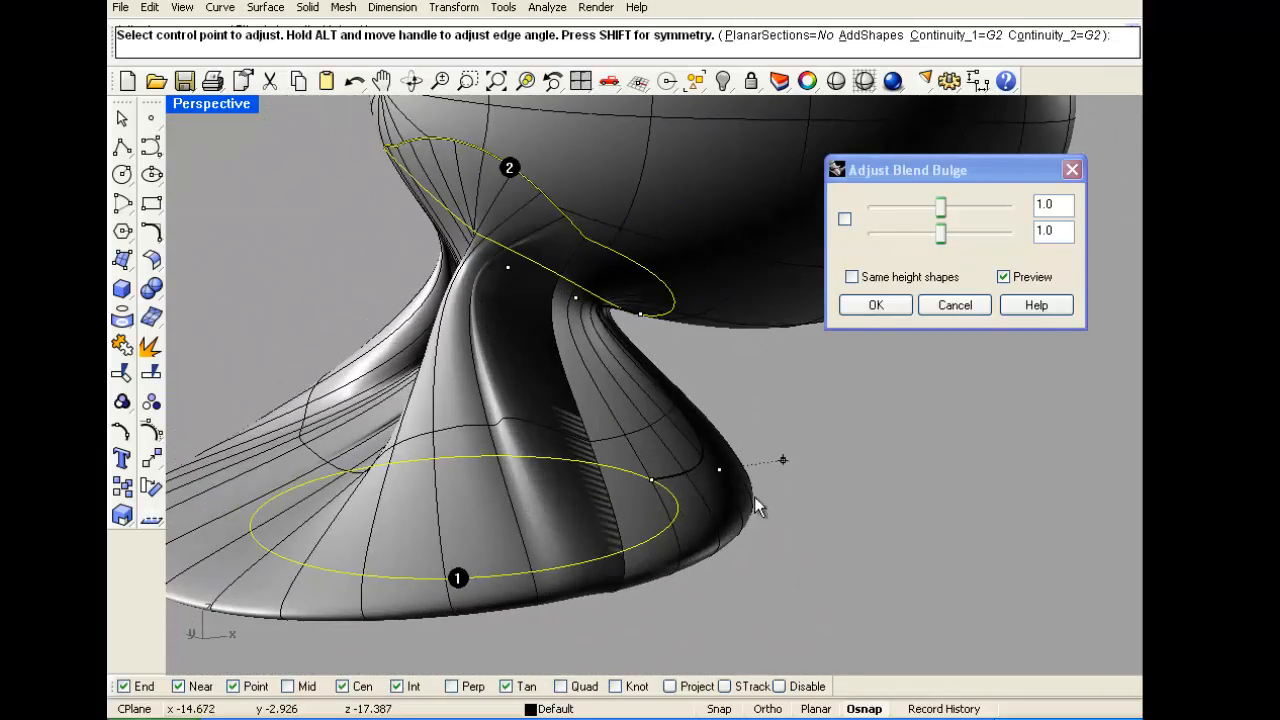
click(783, 460)
click(719, 469)
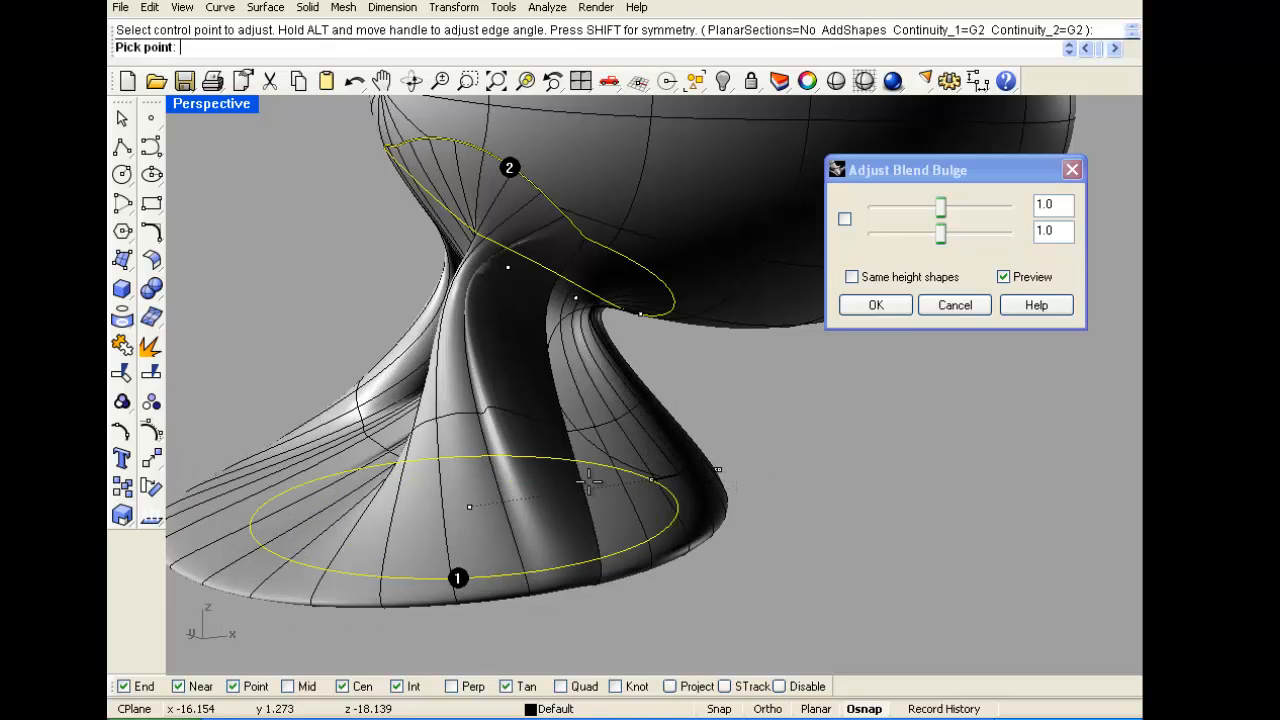
click(620, 485)
click(719, 470)
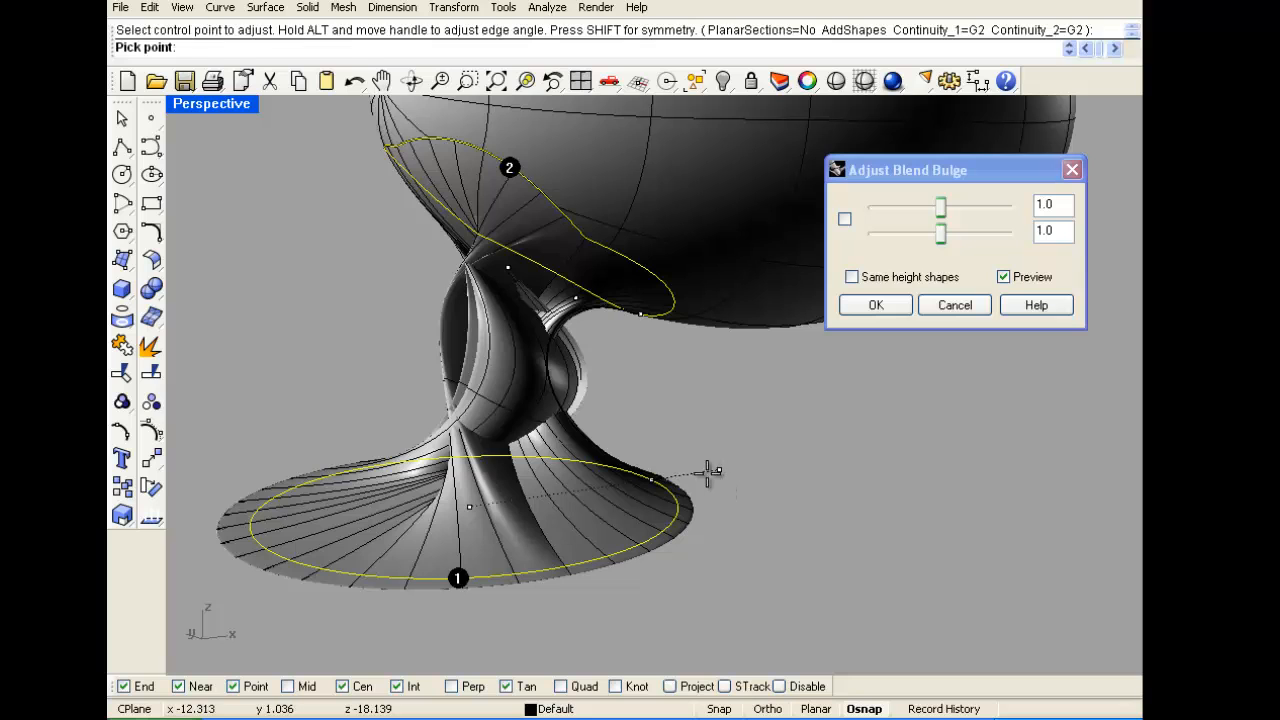
click(676, 484)
scroll(677, 480, up, 2)
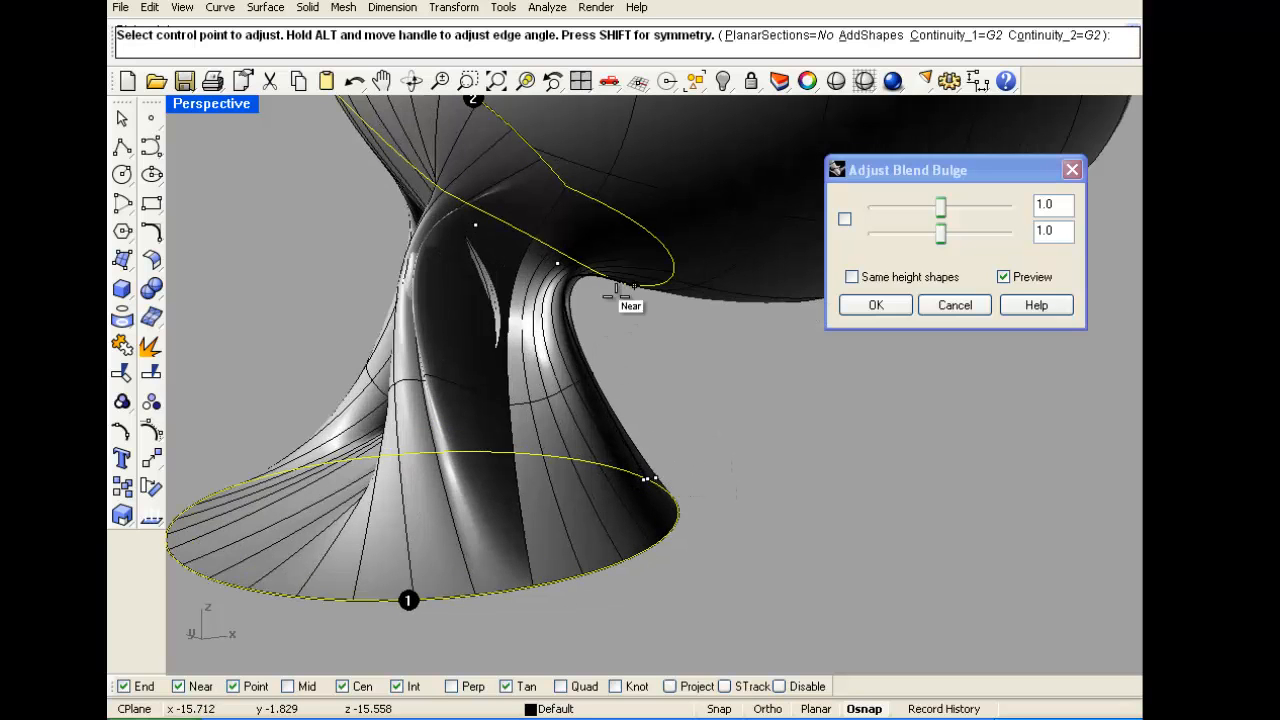
Move the blend's handles at the body opening close to its lower edge to straighten the leg wall
right_drag(615, 294, 586, 313)
click(626, 314)
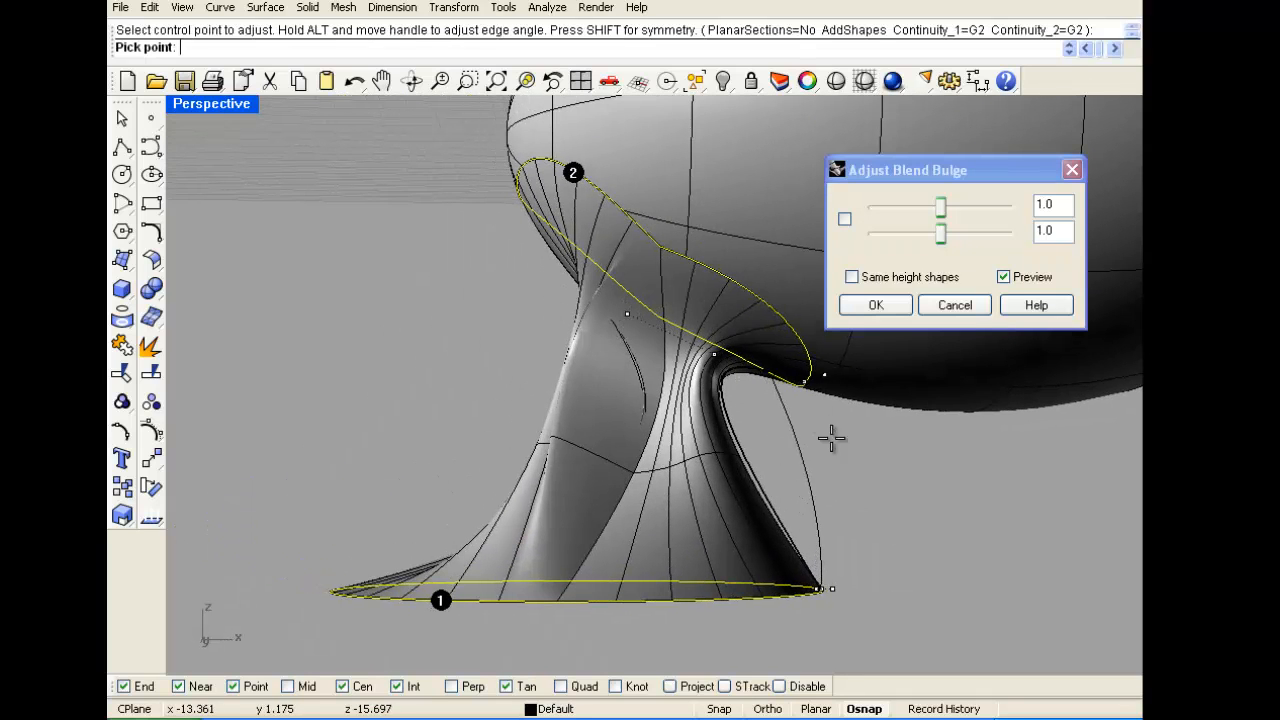
click(838, 402)
right_drag(838, 402, 716, 429)
scroll(717, 430, down, 5)
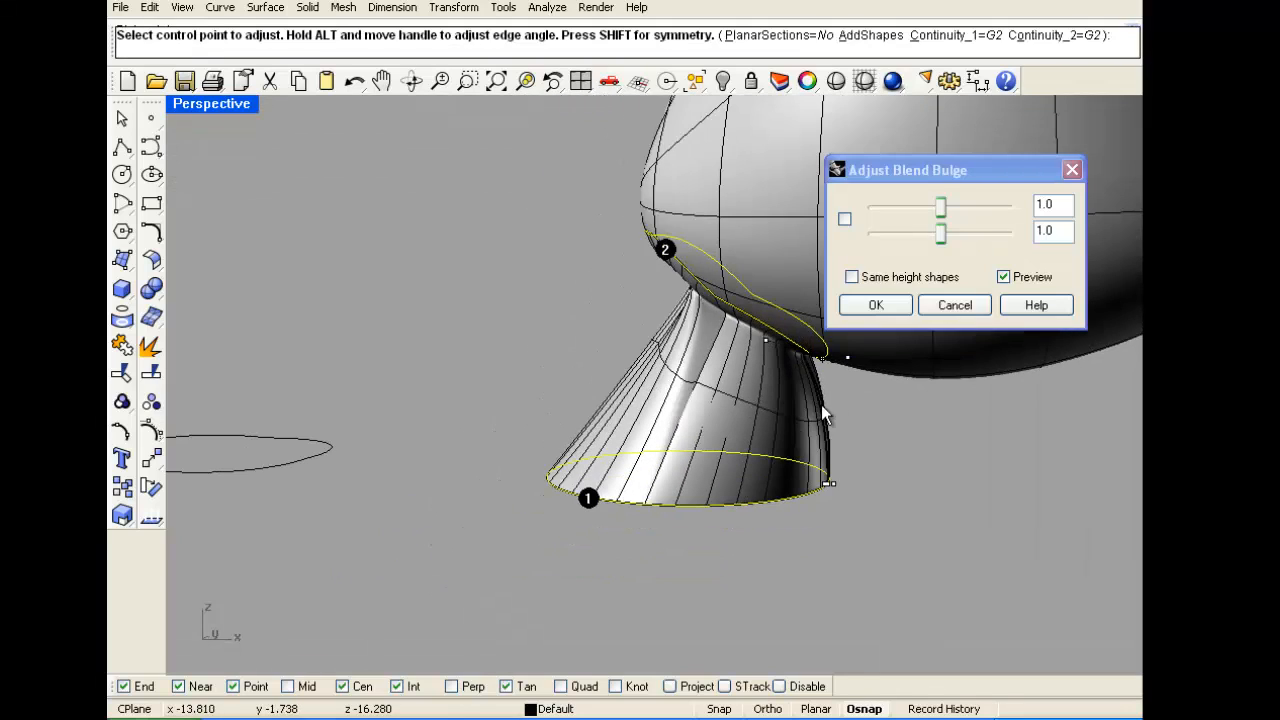
scroll(844, 372, up, 9)
click(651, 298)
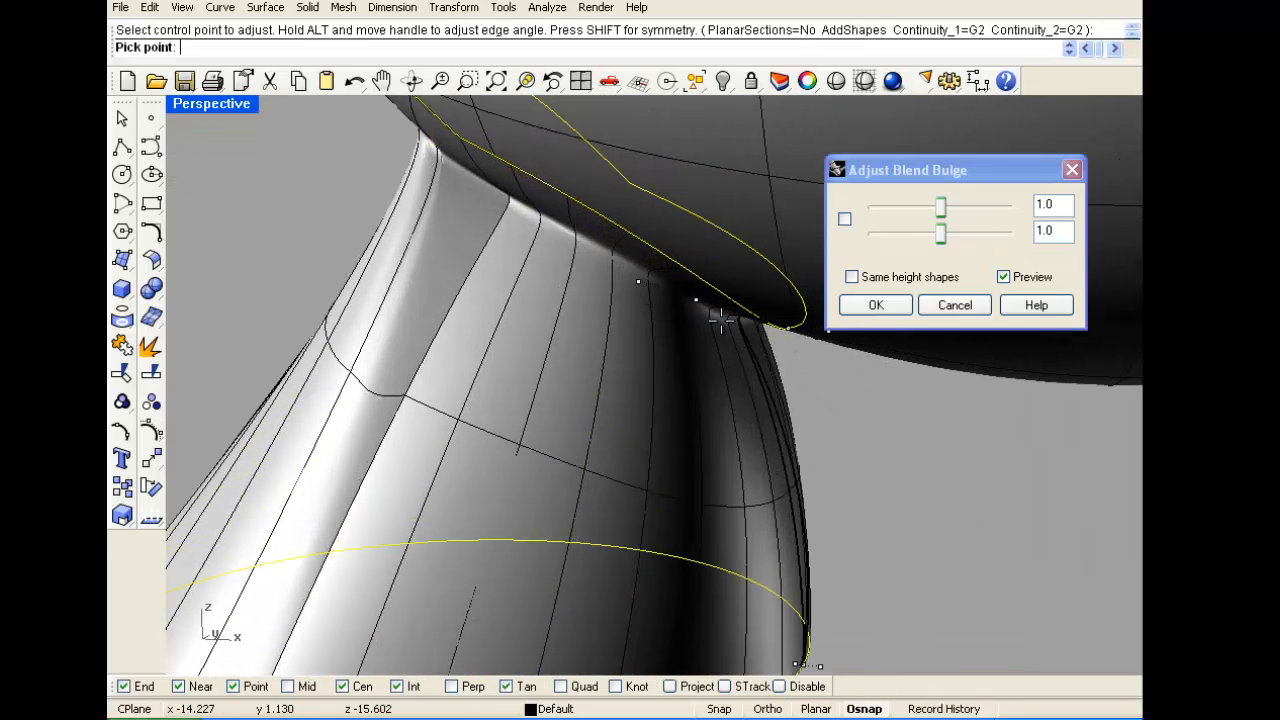
click(807, 345)
scroll(746, 348, down, 4)
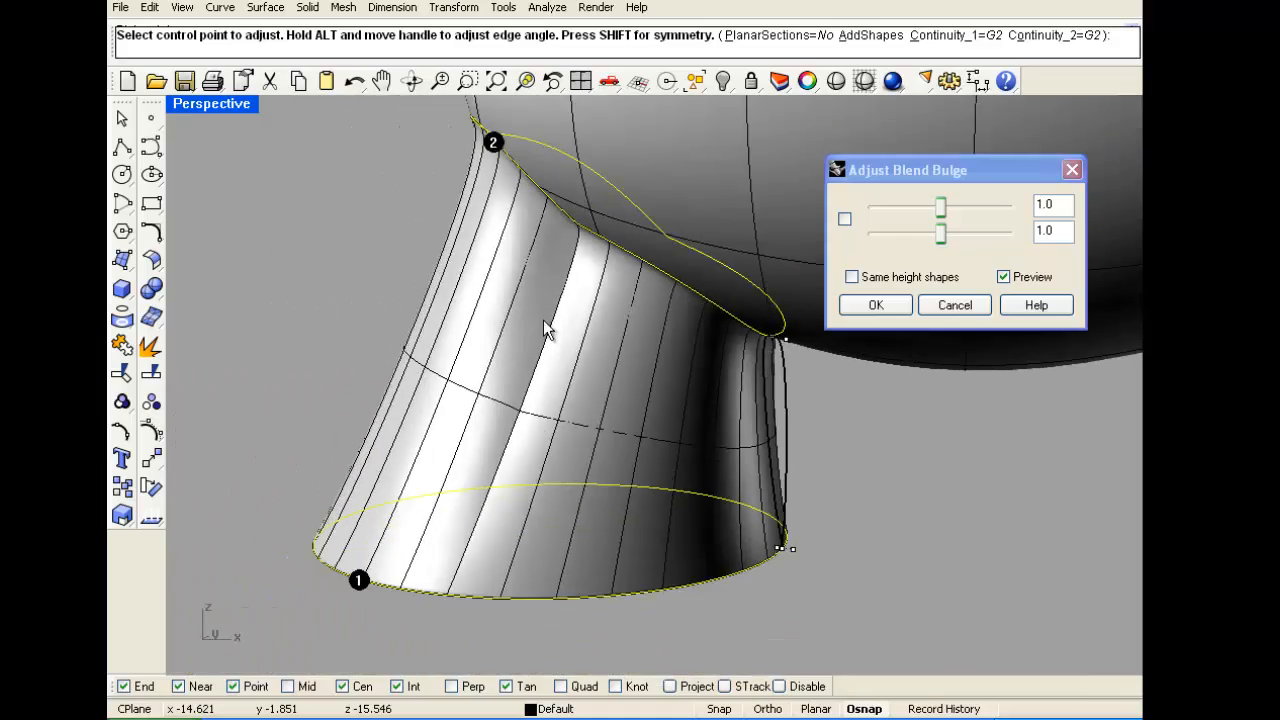
Accept the adjusted blend surface for the left leg and return to the four-view layout
right_drag(543, 320, 651, 277)
scroll(651, 287, down, 4)
right_drag(721, 365, 880, 320)
click(893, 312)
right_drag(577, 471, 533, 224)
key(ctrl+m)
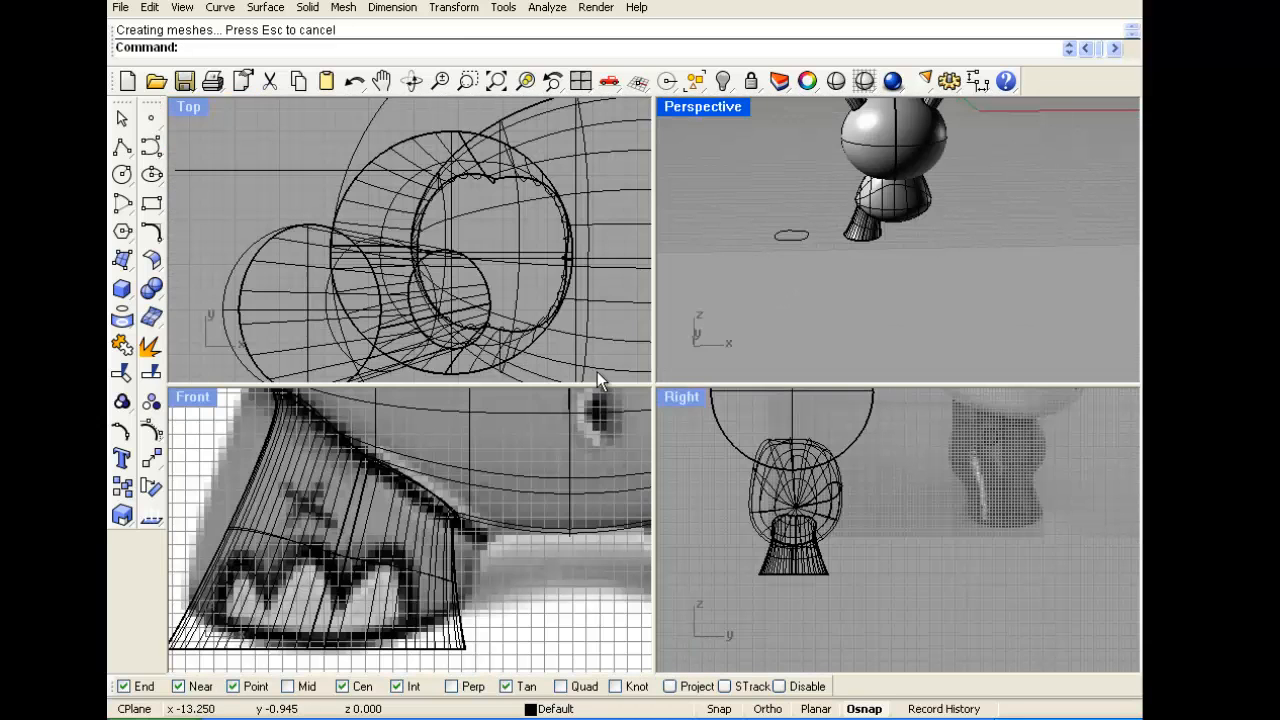
Draw a large four-corner surface in the Right view that surrounds the whole character
scroll(408, 540, down, 10)
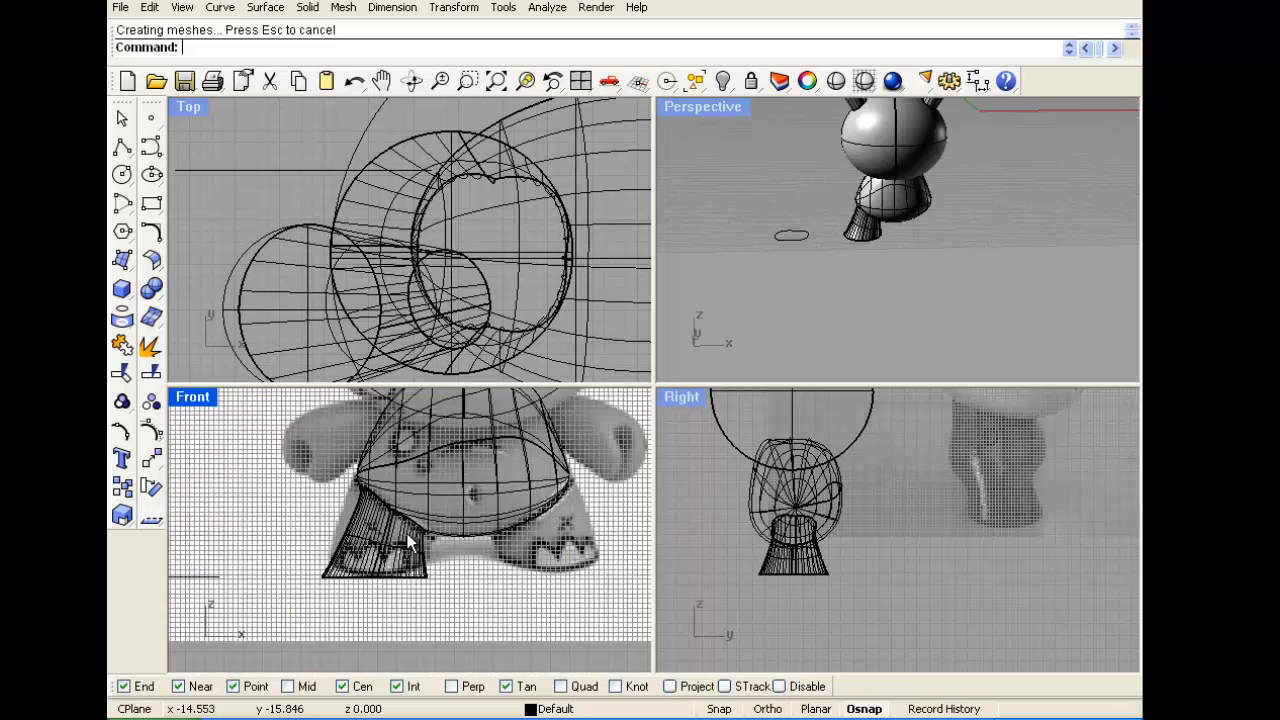
click(121, 262)
scroll(448, 541, down, 2)
scroll(858, 620, down, 2)
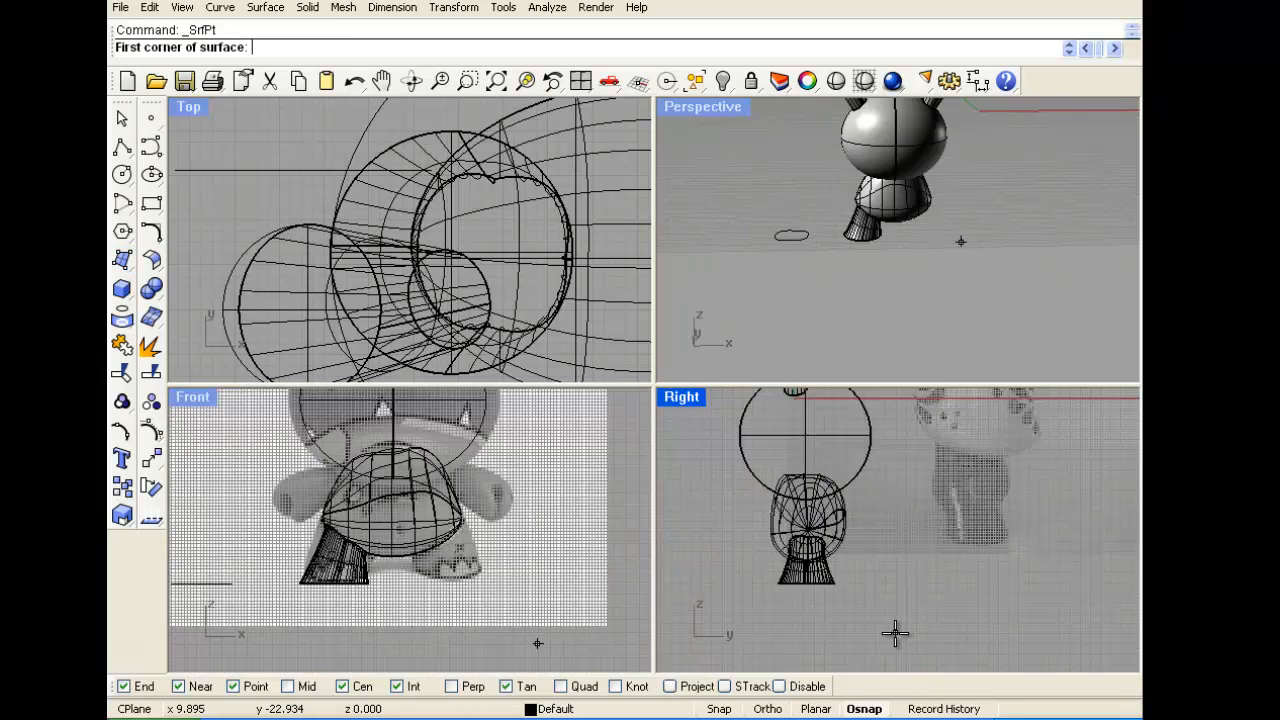
scroll(895, 632, down, 2)
click(933, 636)
click(921, 488)
click(746, 440)
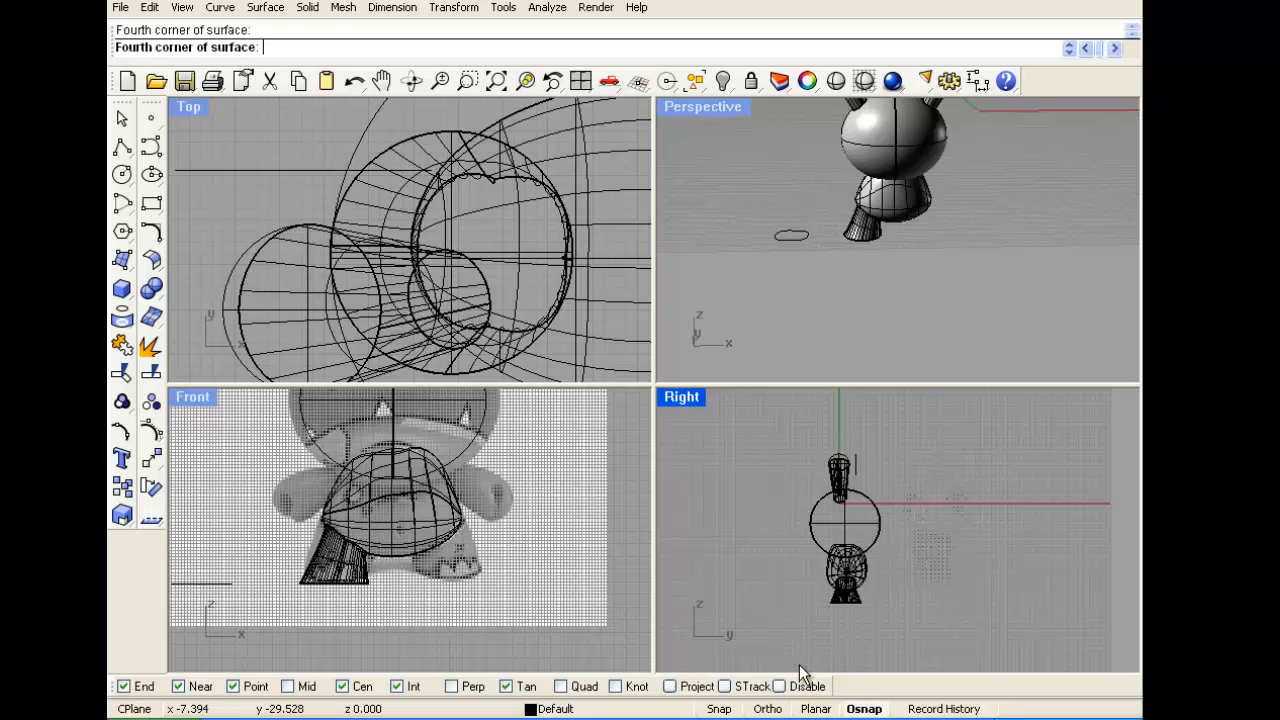
click(799, 664)
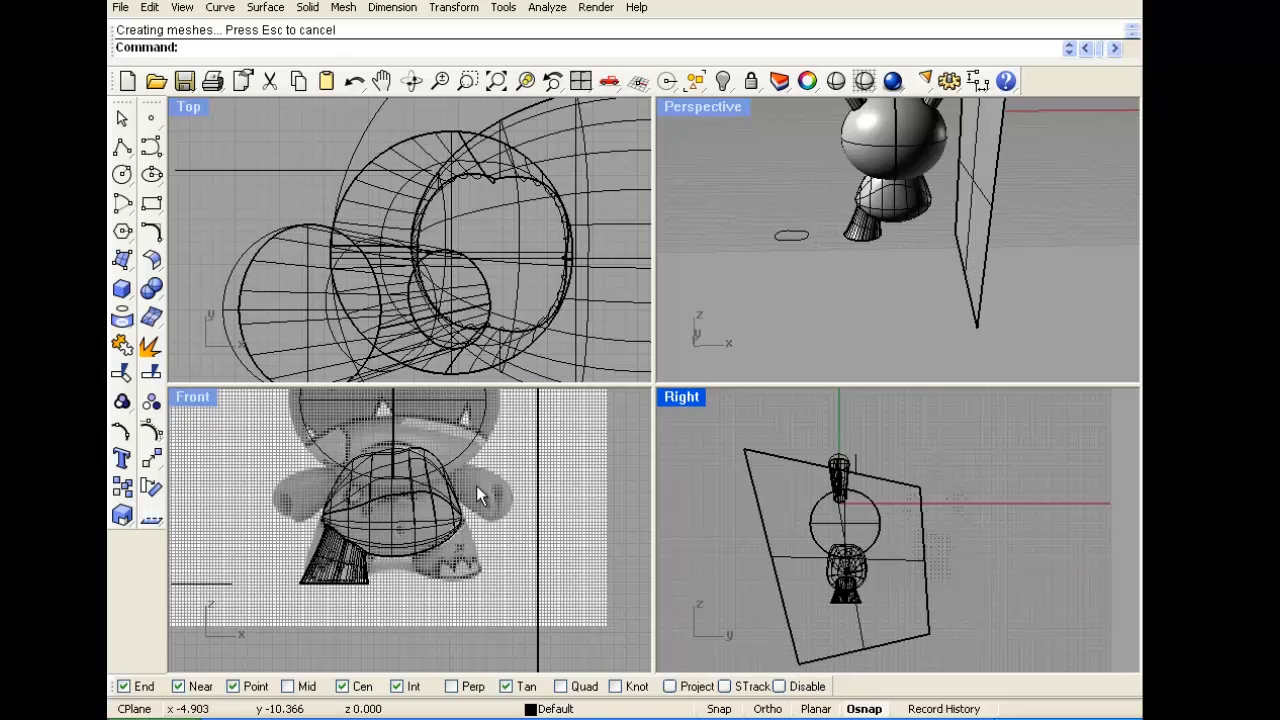
Move the four-corner surface onto the character's vertical centre line in the Front view
scroll(495, 520, down, 2)
click(524, 514)
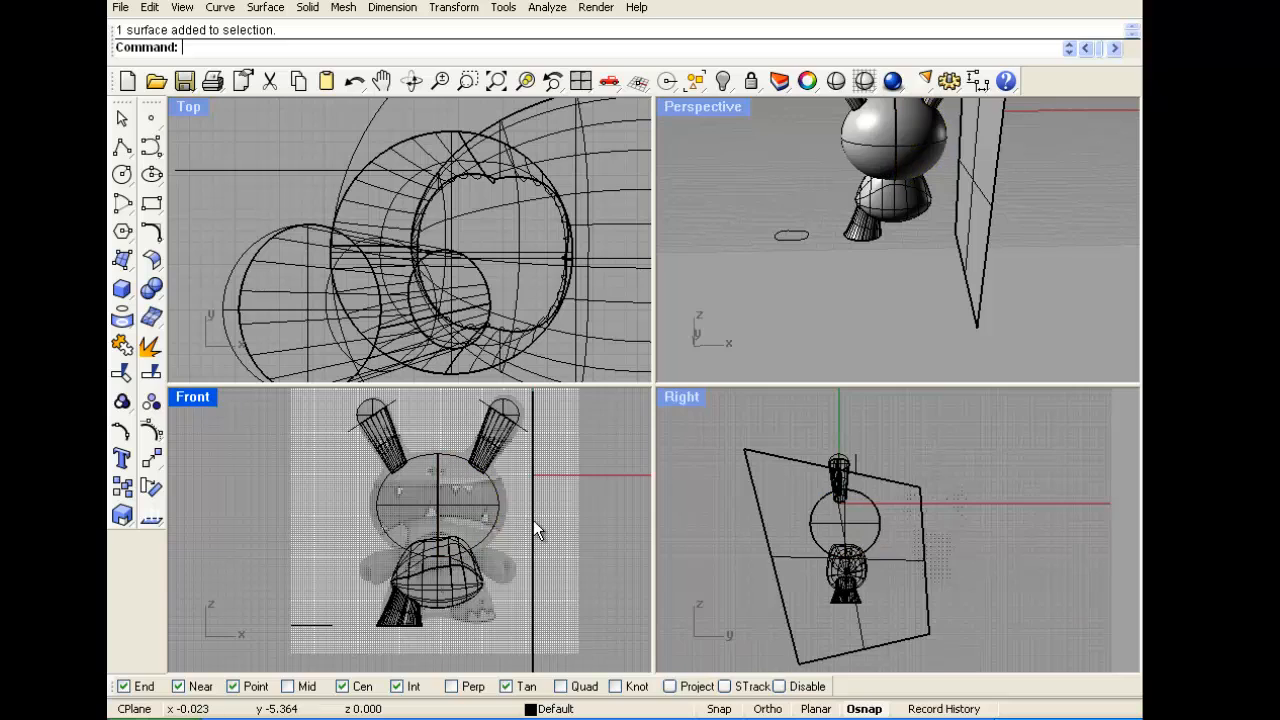
drag(533, 521, 434, 516)
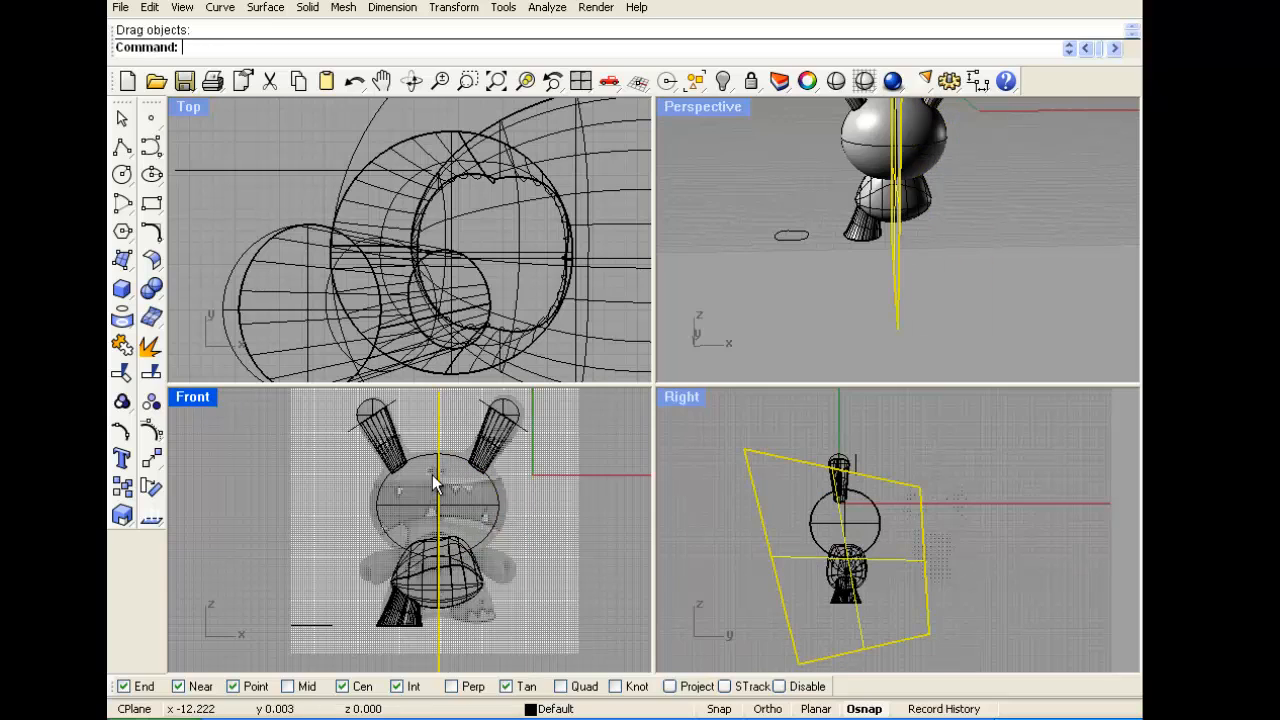
scroll(434, 516, up, 4)
scroll(433, 507, down, 4)
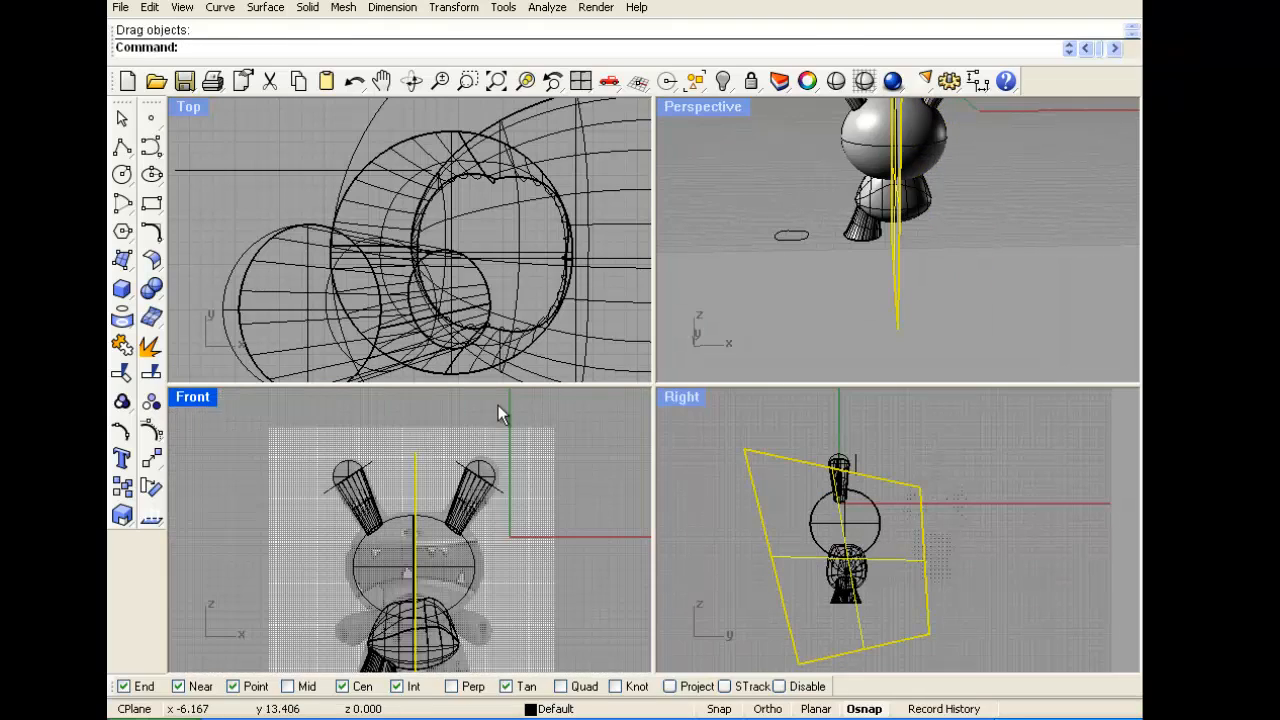
Shift the four-corner surface aside and use Move to snap its upper corner onto the head's central curve
mouse_move(848, 235)
mouse_down()
mouse_move(789, 232)
mouse_move(879, 169)
mouse_move(819, 248)
mouse_move(833, 245)
mouse_up()
scroll(833, 245, down, 3)
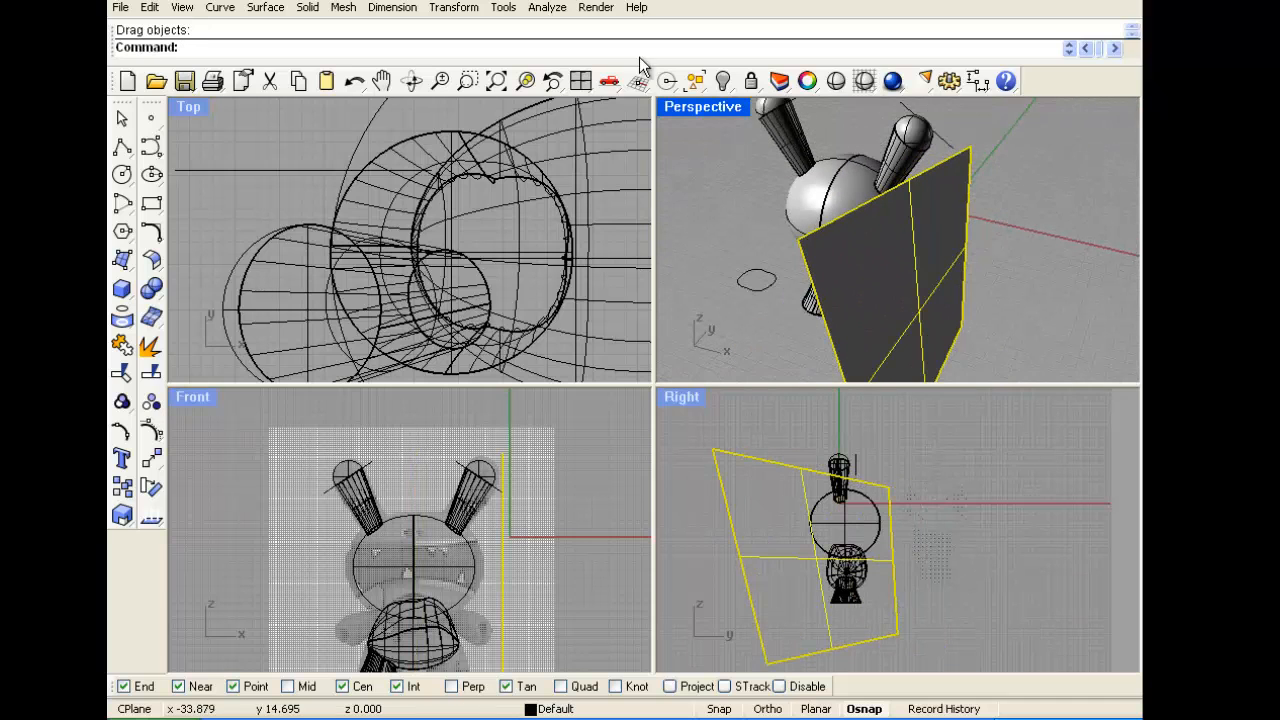
click(462, 8)
click(456, 26)
click(797, 238)
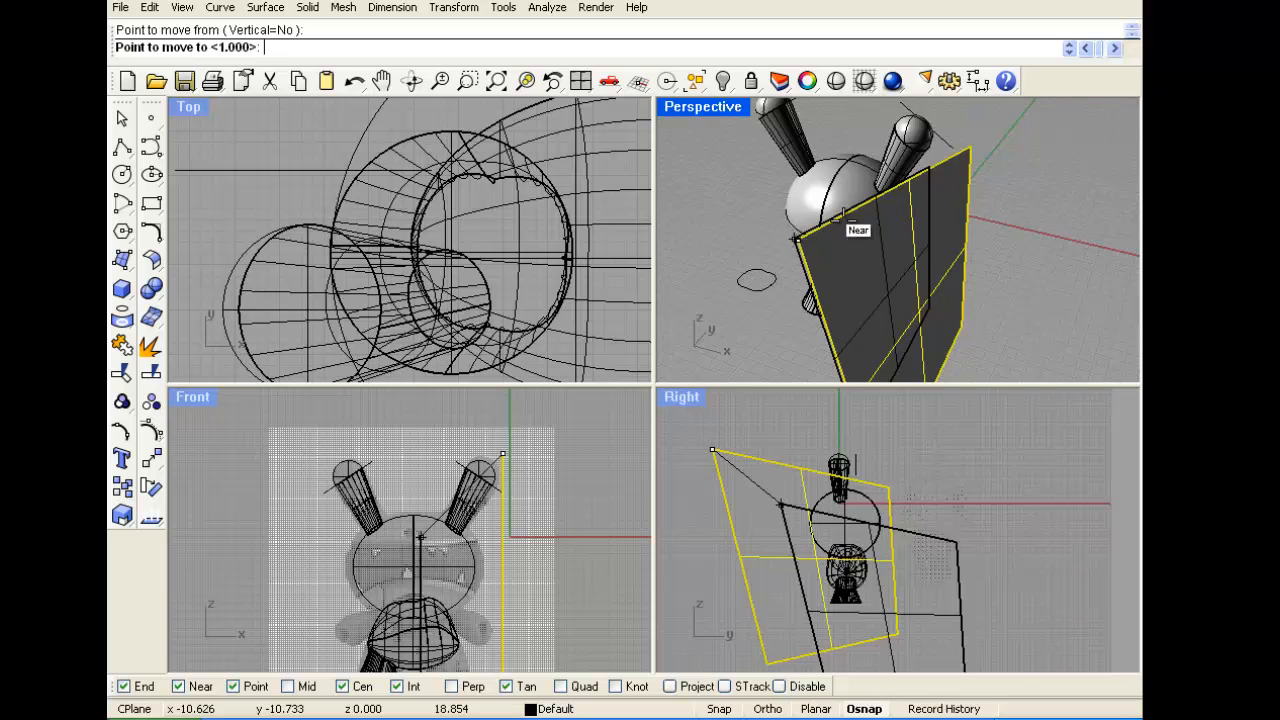
click(848, 180)
Reposition the centred surface in the Right view so that it spans the whole character, then deselect it
scroll(848, 579, down, 2)
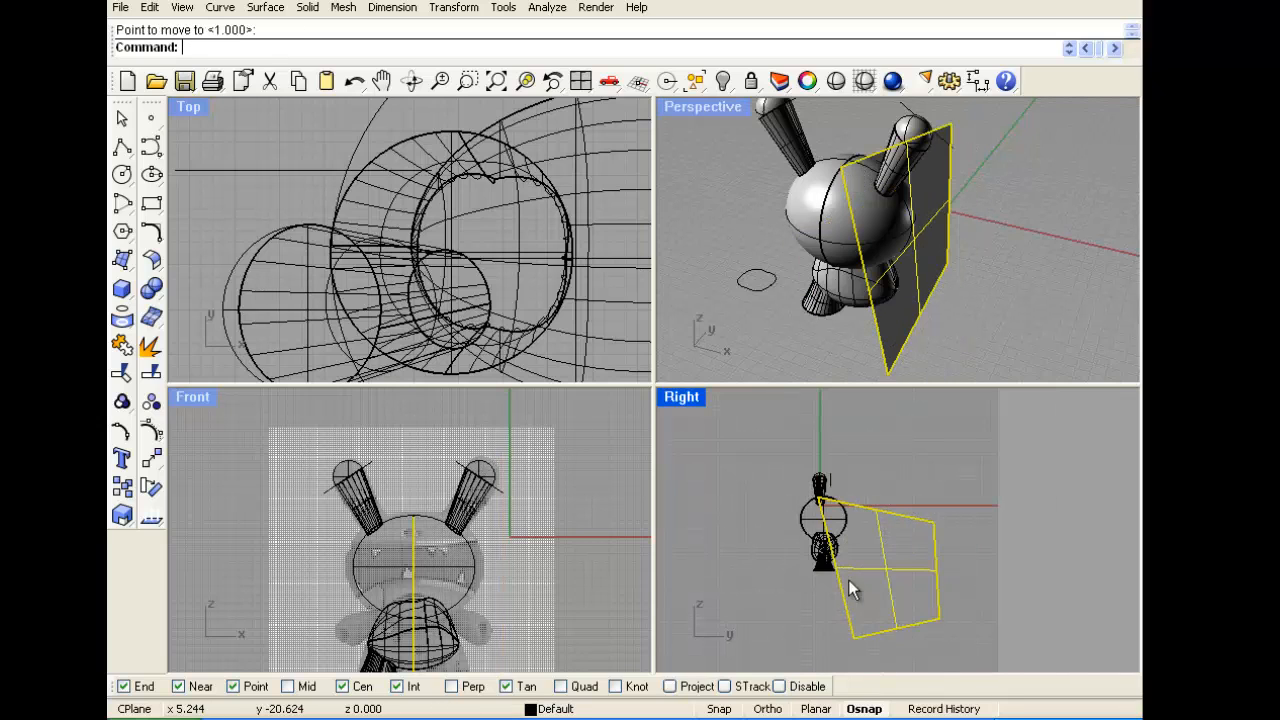
drag(848, 590, 800, 528)
click(972, 332)
right_drag(972, 332, 882, 192)
scroll(861, 271, up, 5)
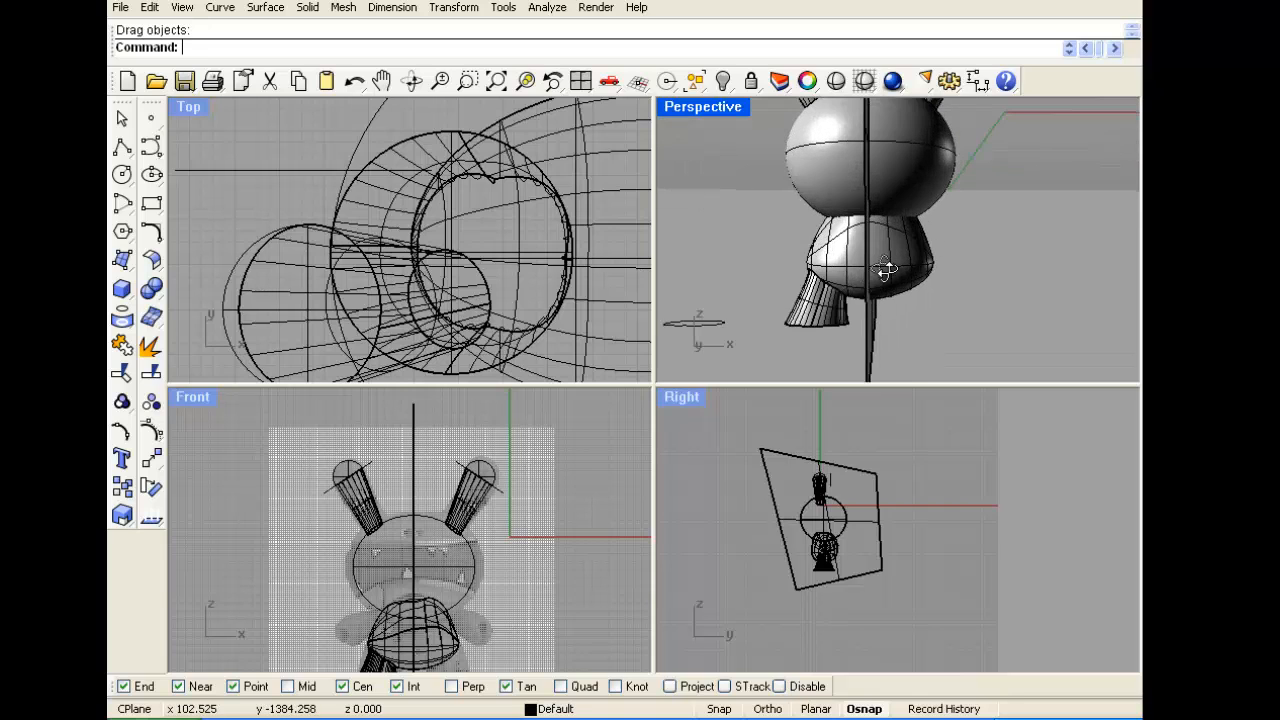
Split the body with the central surface and delete the body's right half together with the cutting surface
right_drag(880, 268, 930, 262)
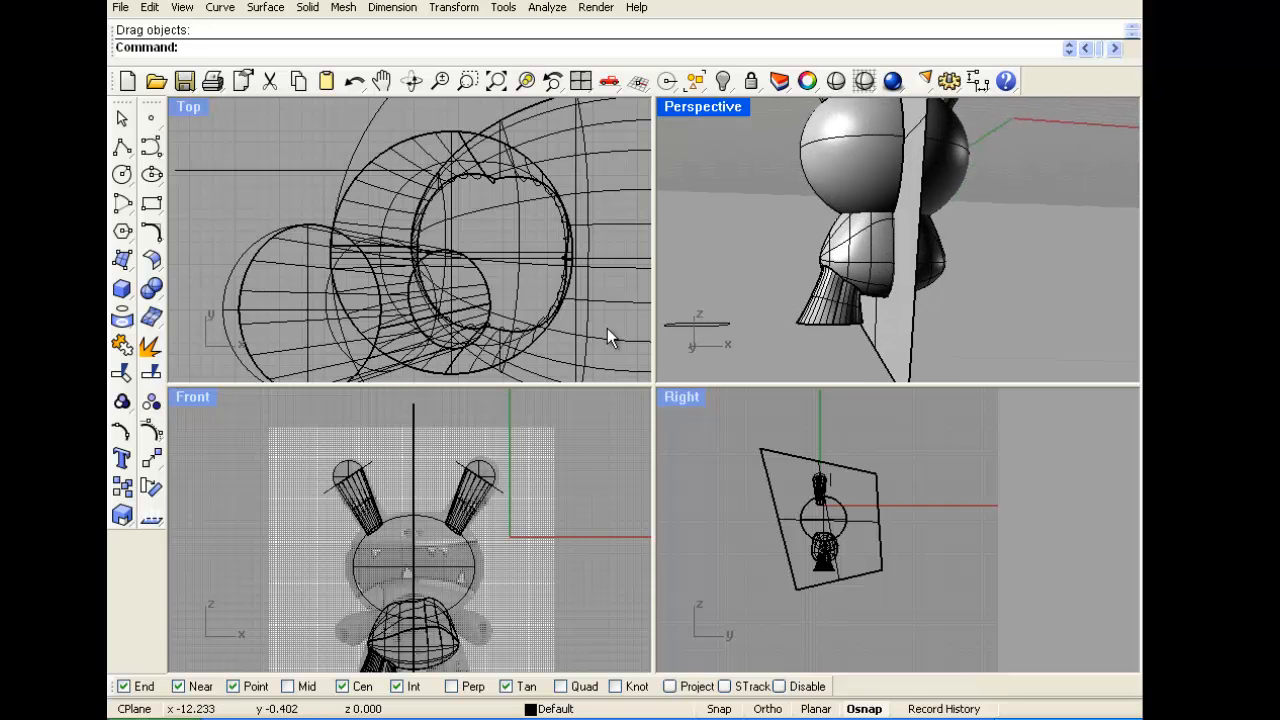
click(151, 372)
click(855, 257)
key(Return)
click(899, 330)
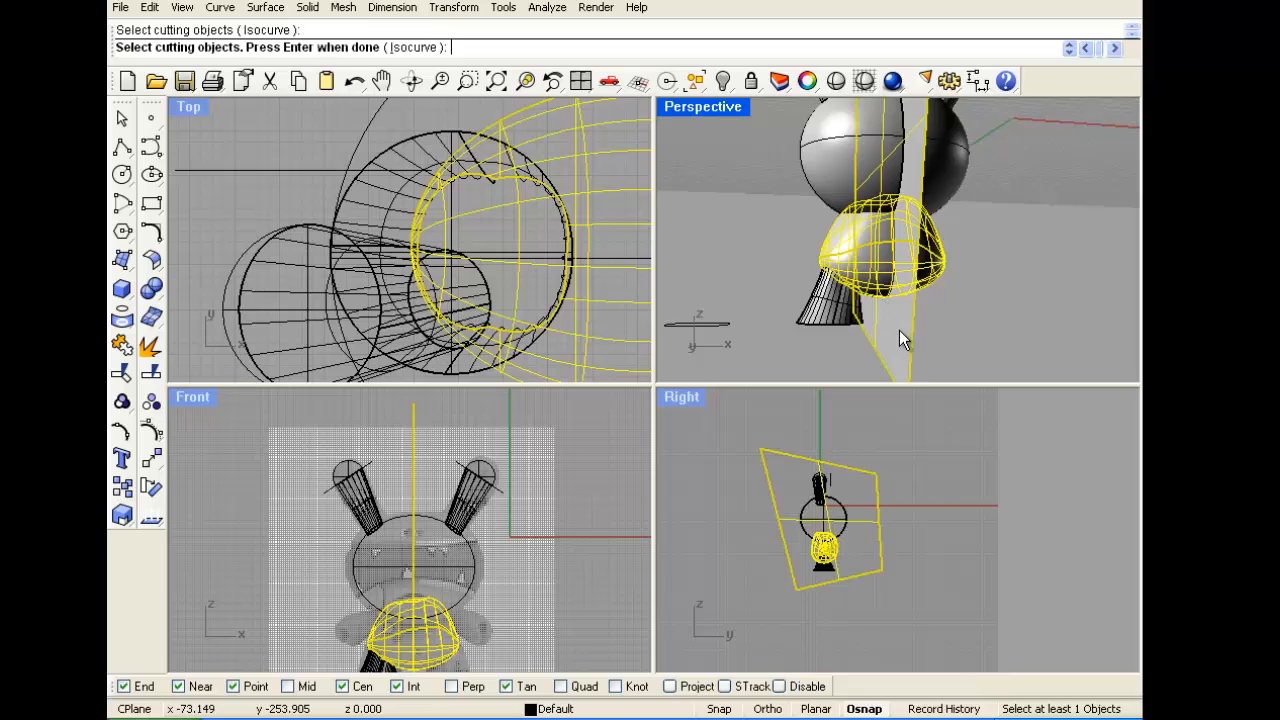
key(Return)
key(Delete)
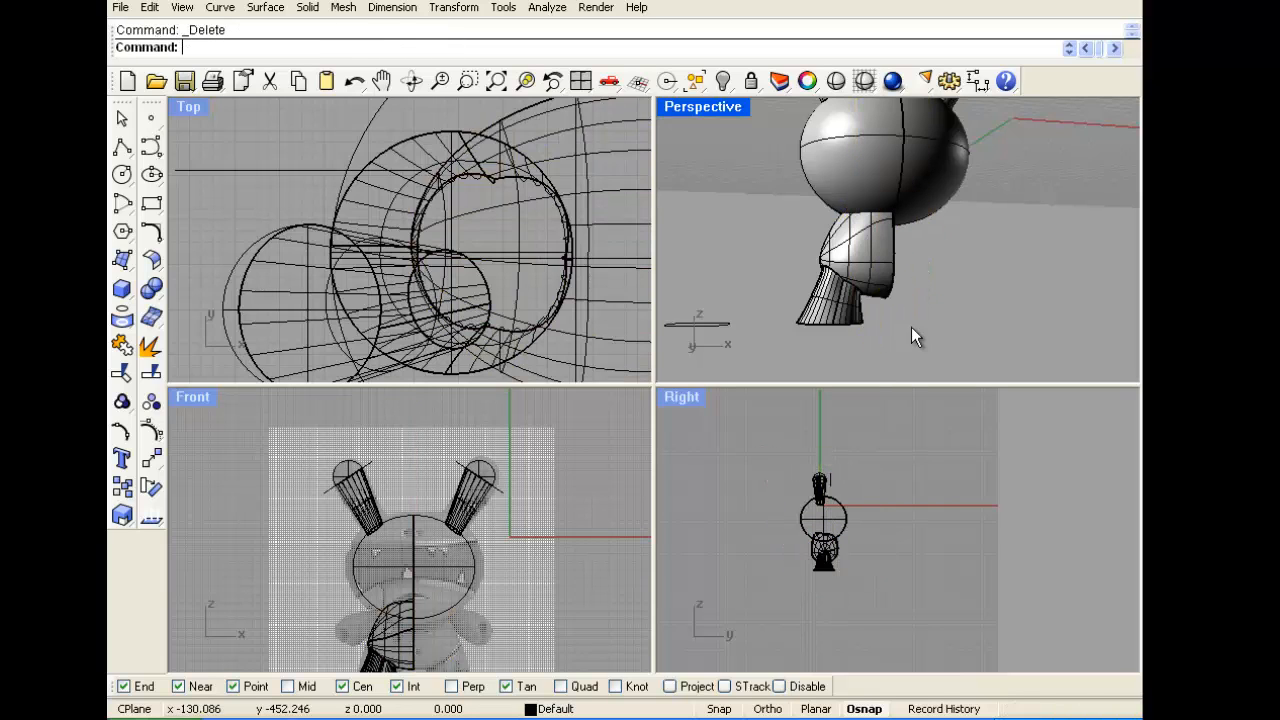
Mirror the remaining half body with its leg and blend across the character's vertical centre line, keeping the original
drag(913, 332, 805, 266)
click(466, 8)
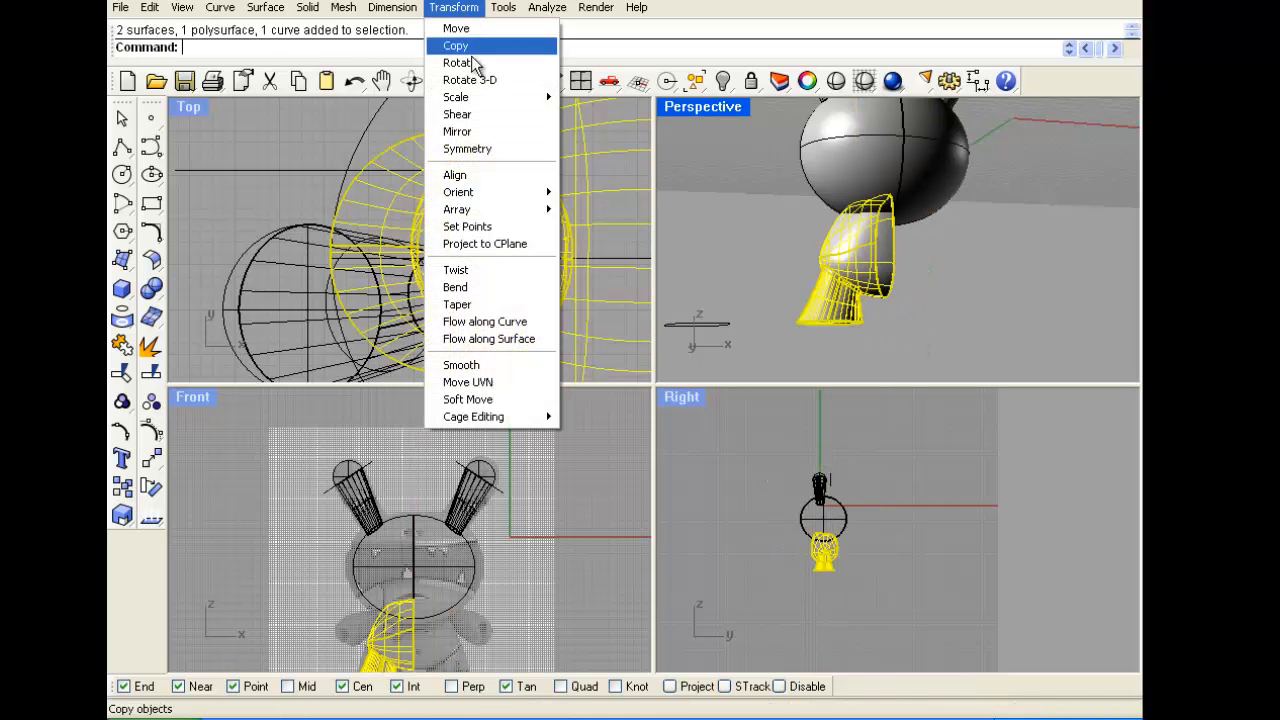
click(457, 132)
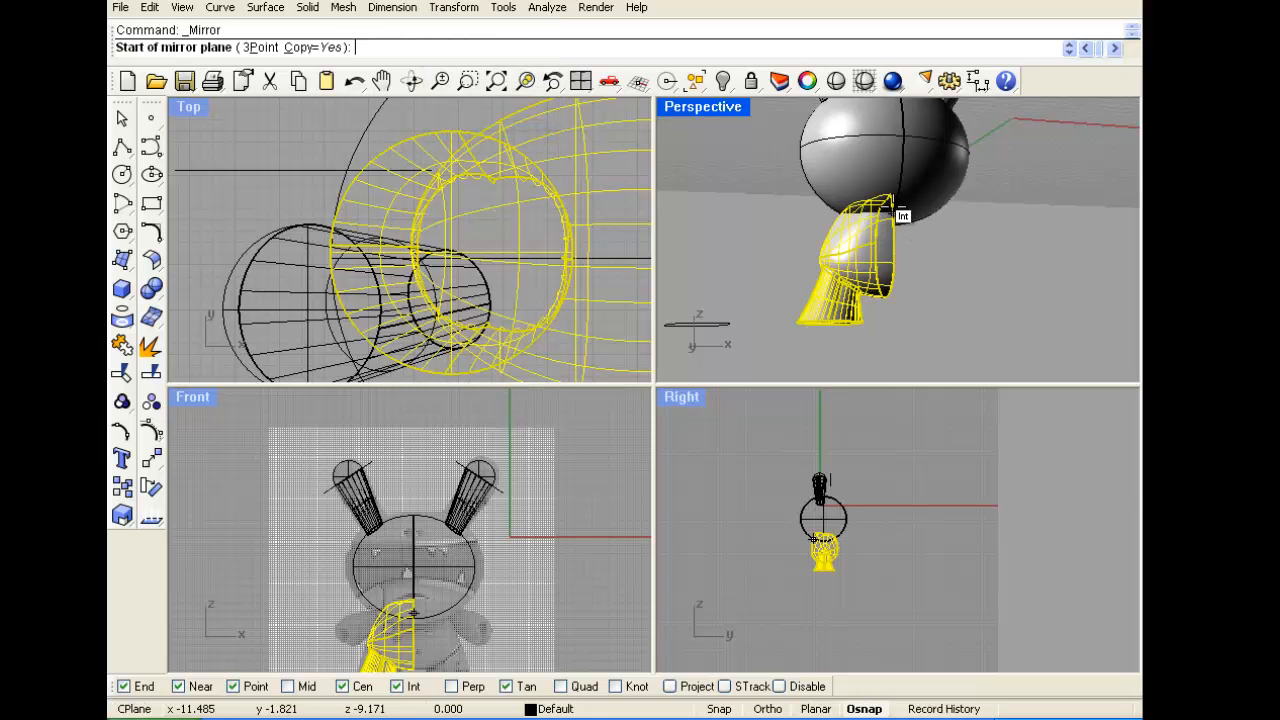
click(898, 212)
click(412, 640)
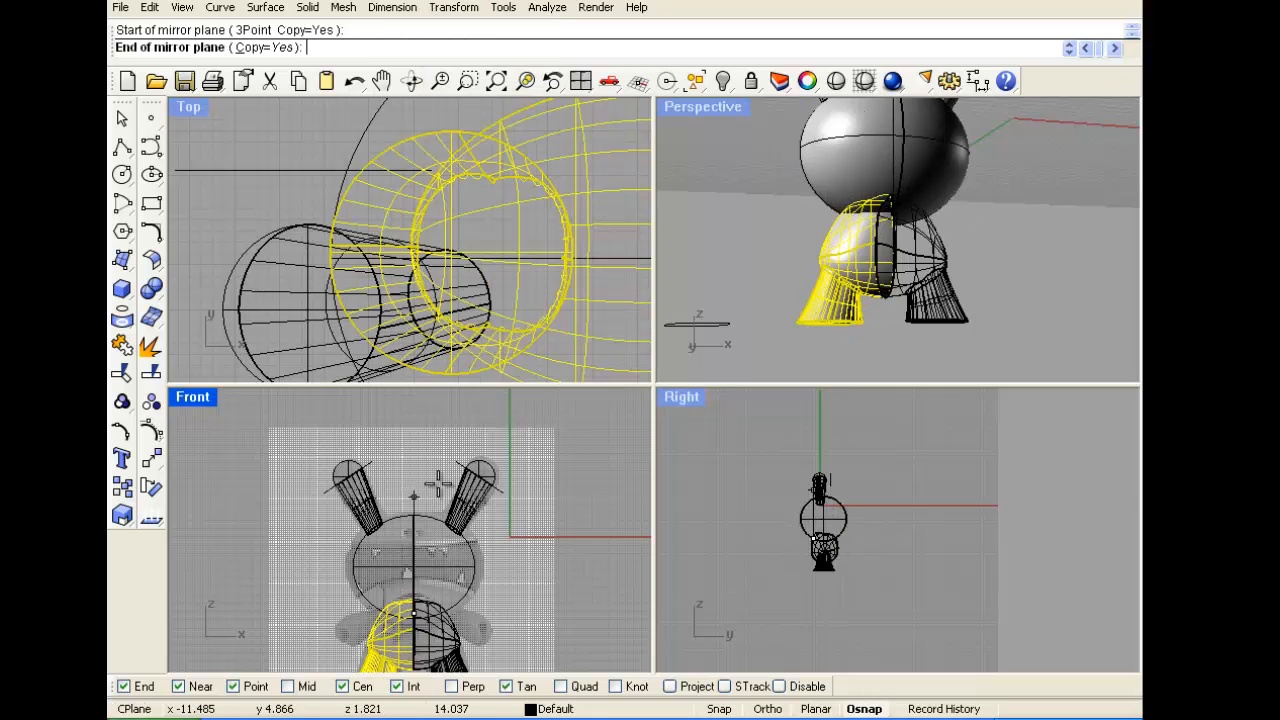
click(895, 194)
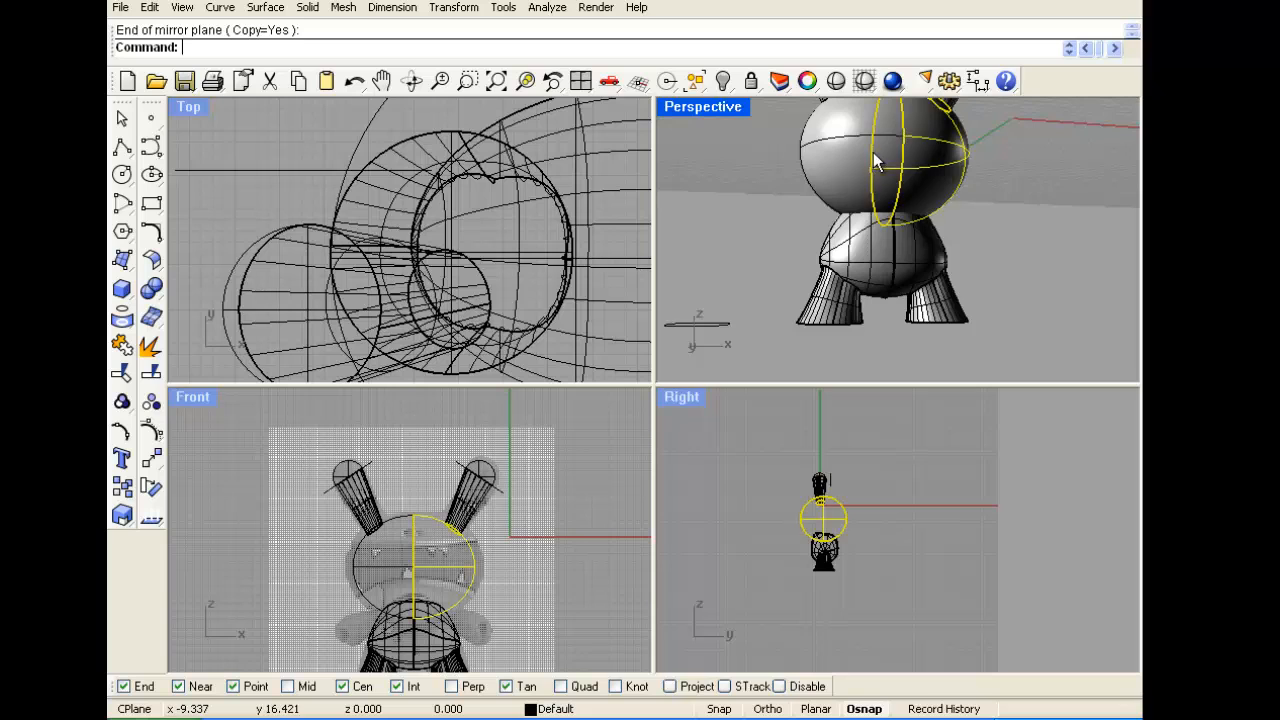
Select all parts of the character, join the adjoining surfaces, and clear the selection
click(873, 152)
scroll(756, 209, down, 6)
click(751, 209)
right_drag(742, 219, 840, 312)
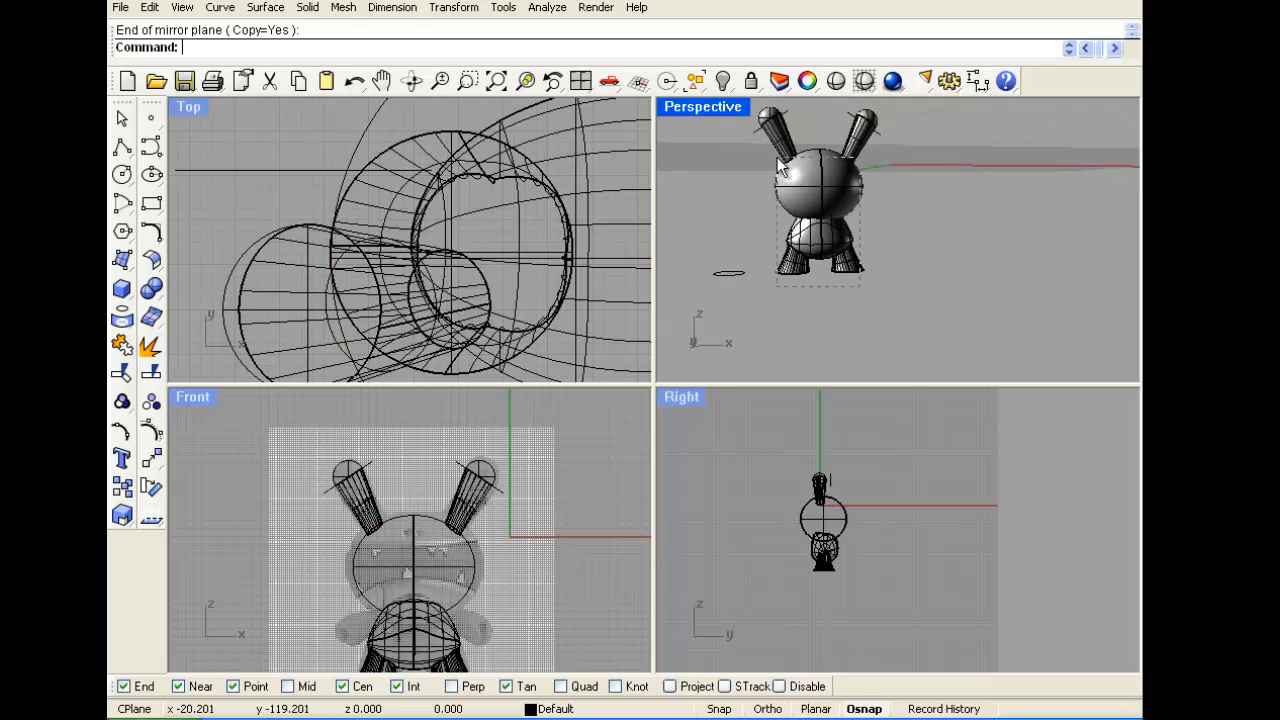
key(ctrl+a)
right_drag(810, 216, 891, 228)
scroll(890, 118, up, 2)
click(952, 327)
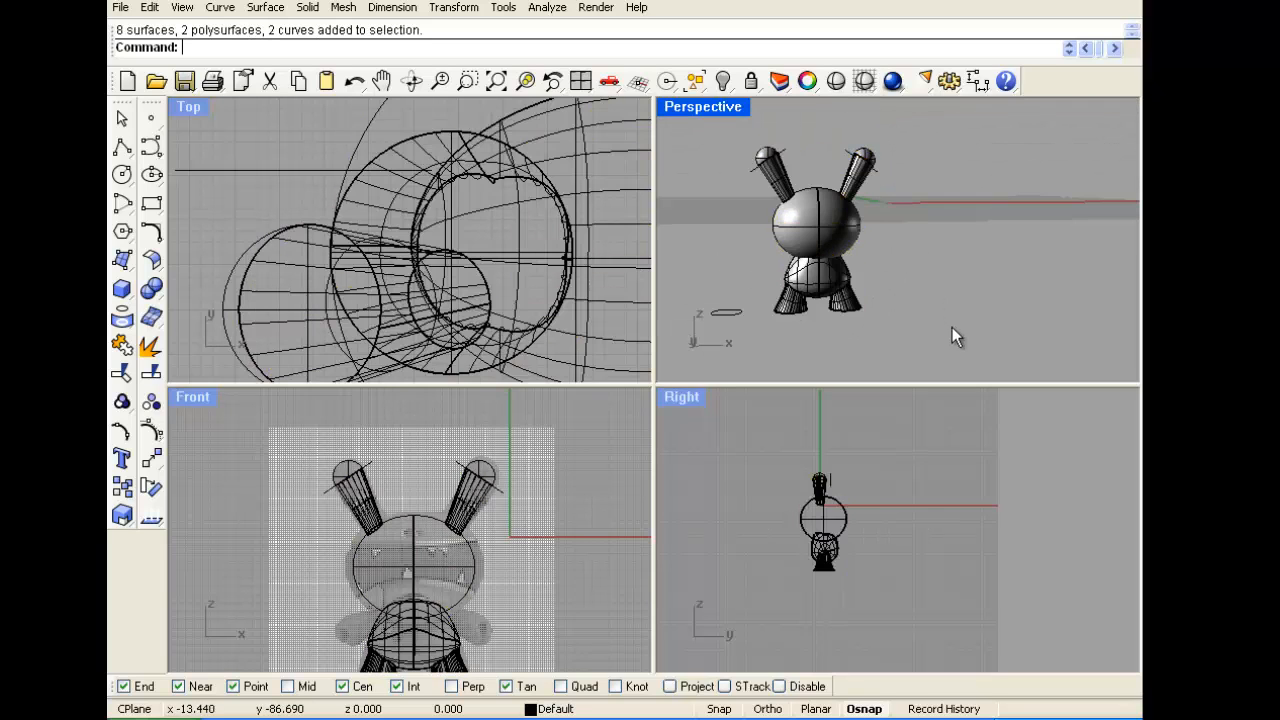
drag(748, 146, 750, 150)
click(121, 372)
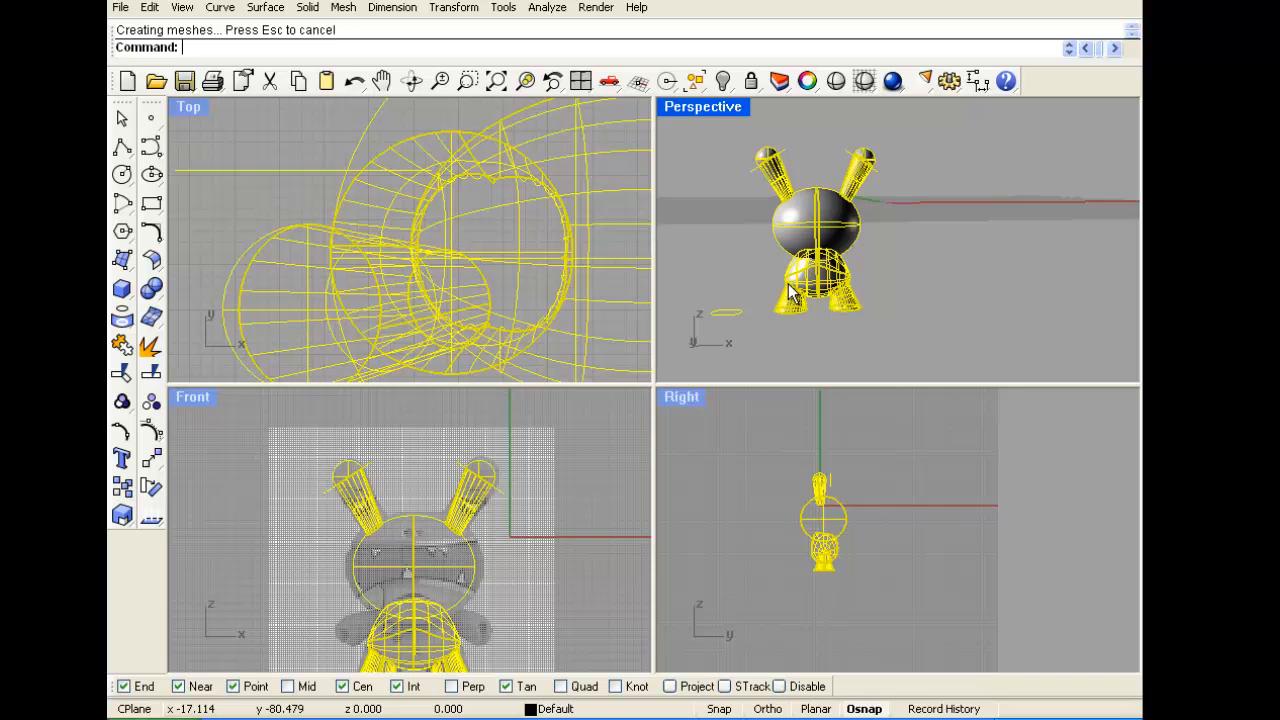
click(788, 323)
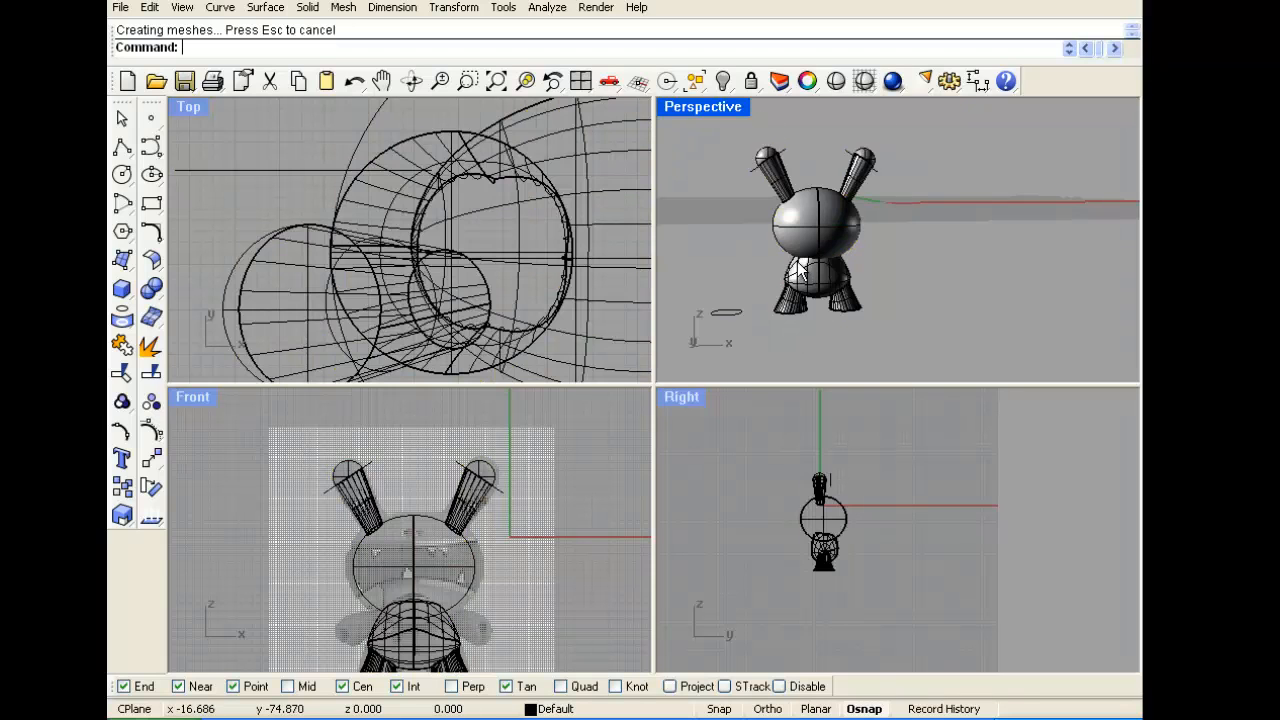
Examine the head, body and mirrored legs of the character in the Perspective view
scroll(800, 265, up, 6)
scroll(782, 291, down, 5)
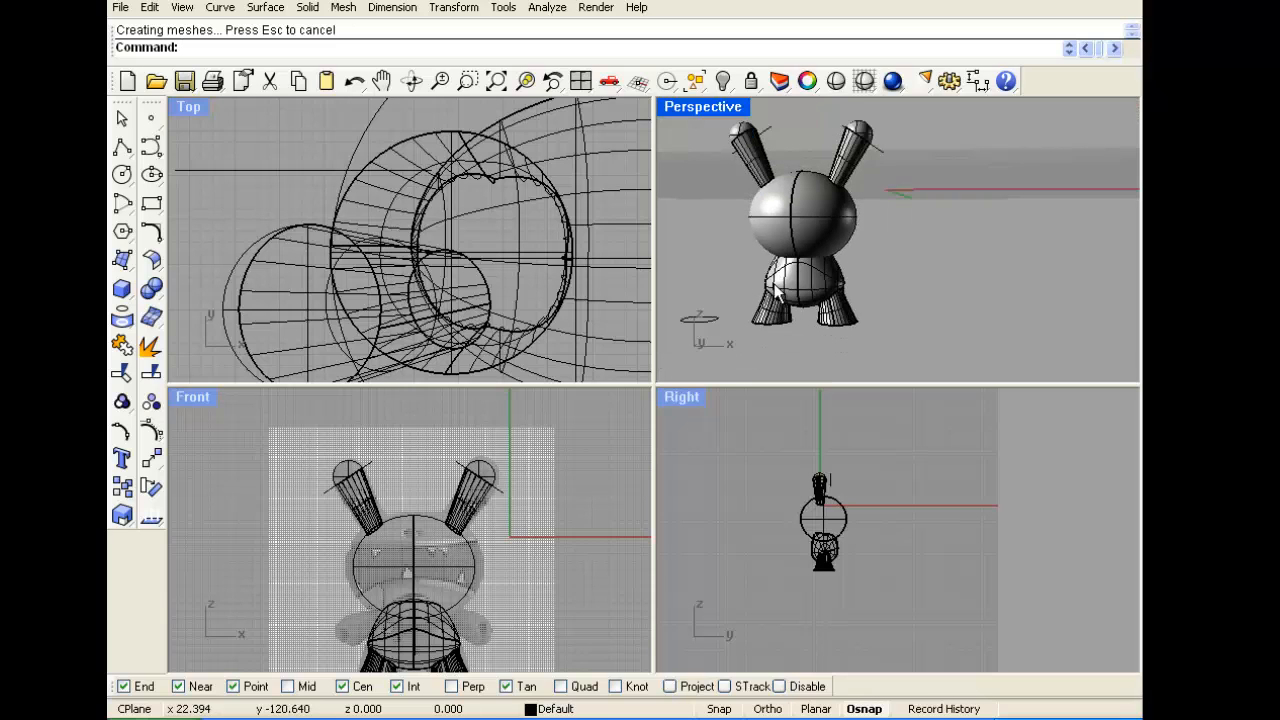
scroll(768, 285, up, 3)
scroll(825, 280, down, 4)
scroll(808, 214, up, 2)
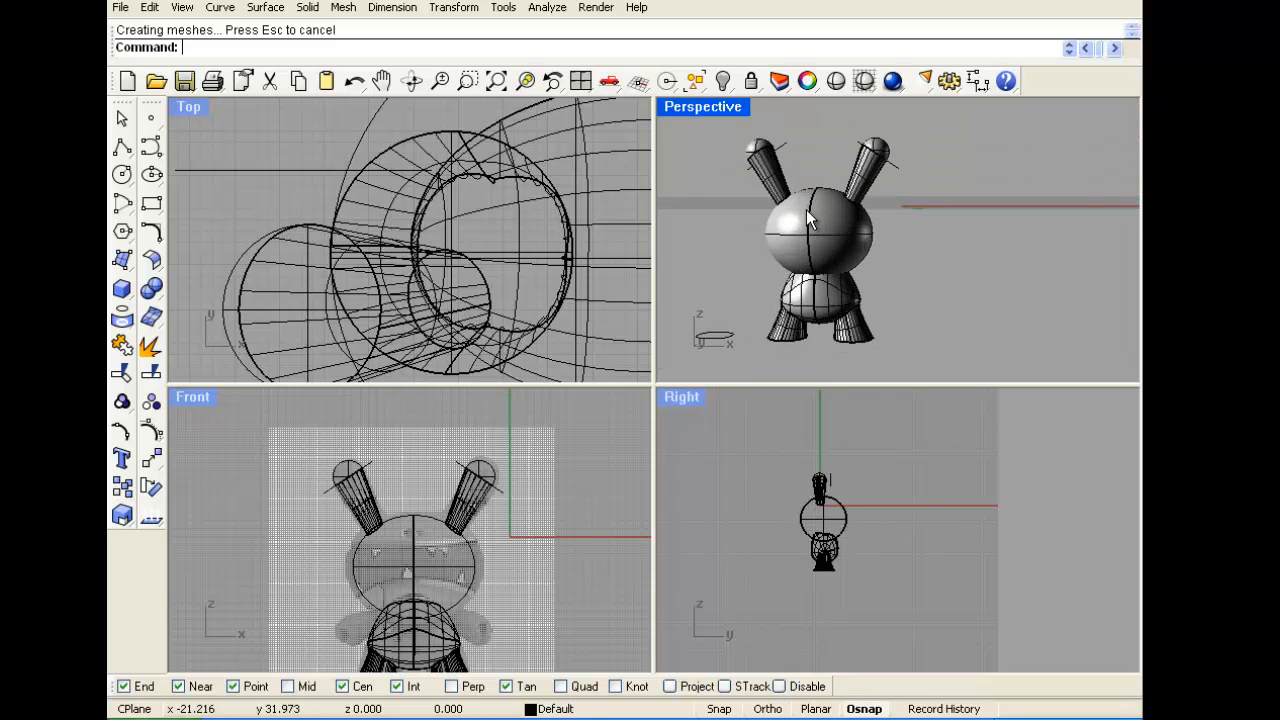
scroll(846, 248, up, 2)
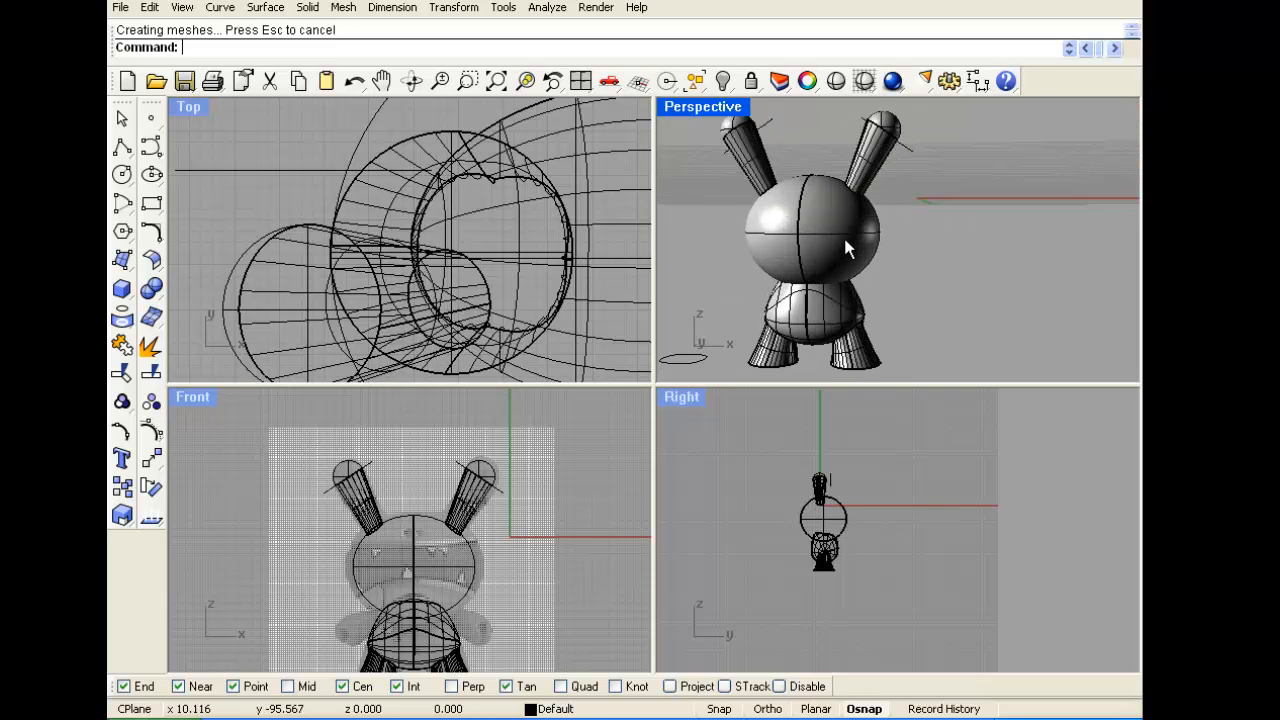
scroll(846, 248, down, 2)
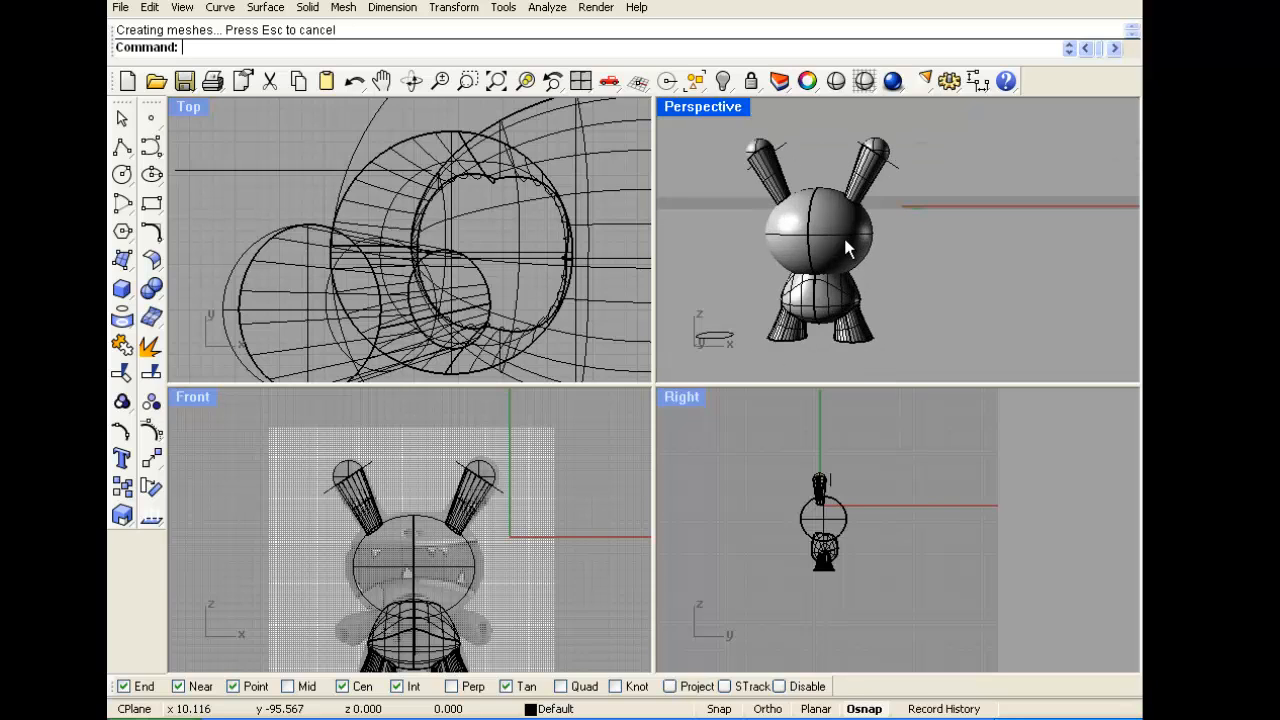
right_click(1111, 718)
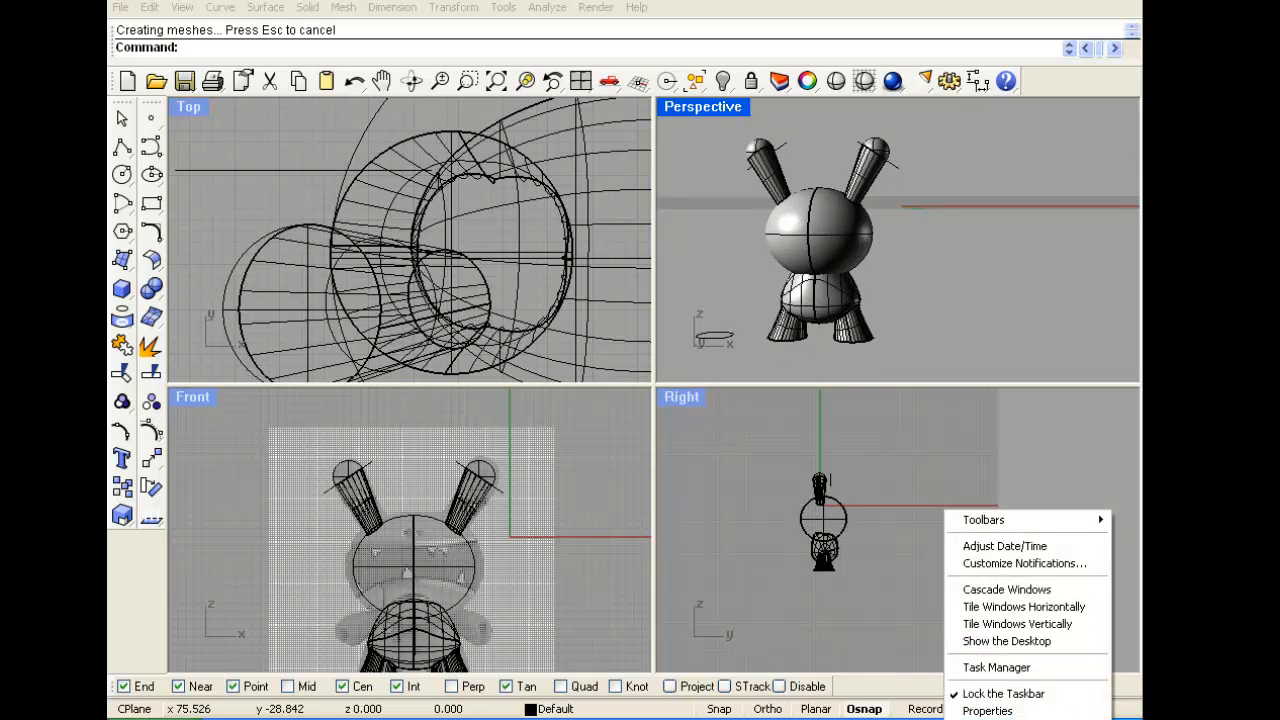
click(844, 453)
Remove the background bitmap from the Right view
scroll(792, 470, up, 5)
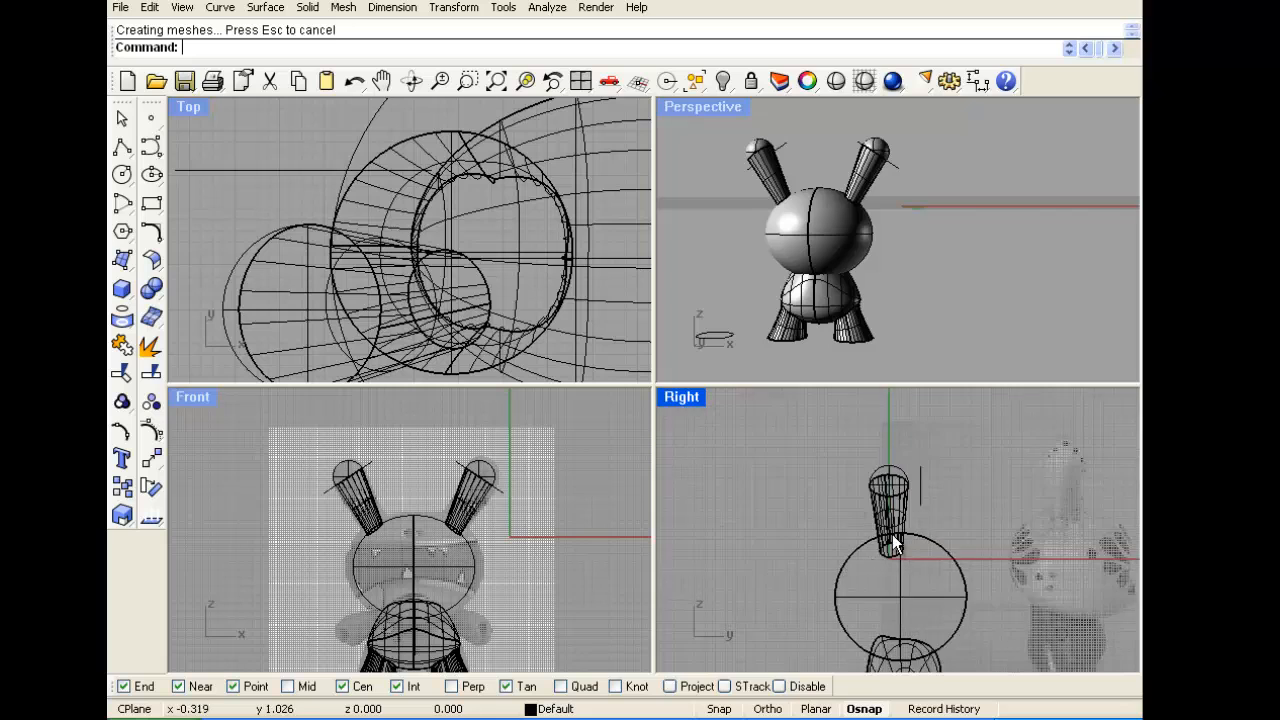
right_drag(863, 529, 882, 464)
scroll(913, 480, down, 3)
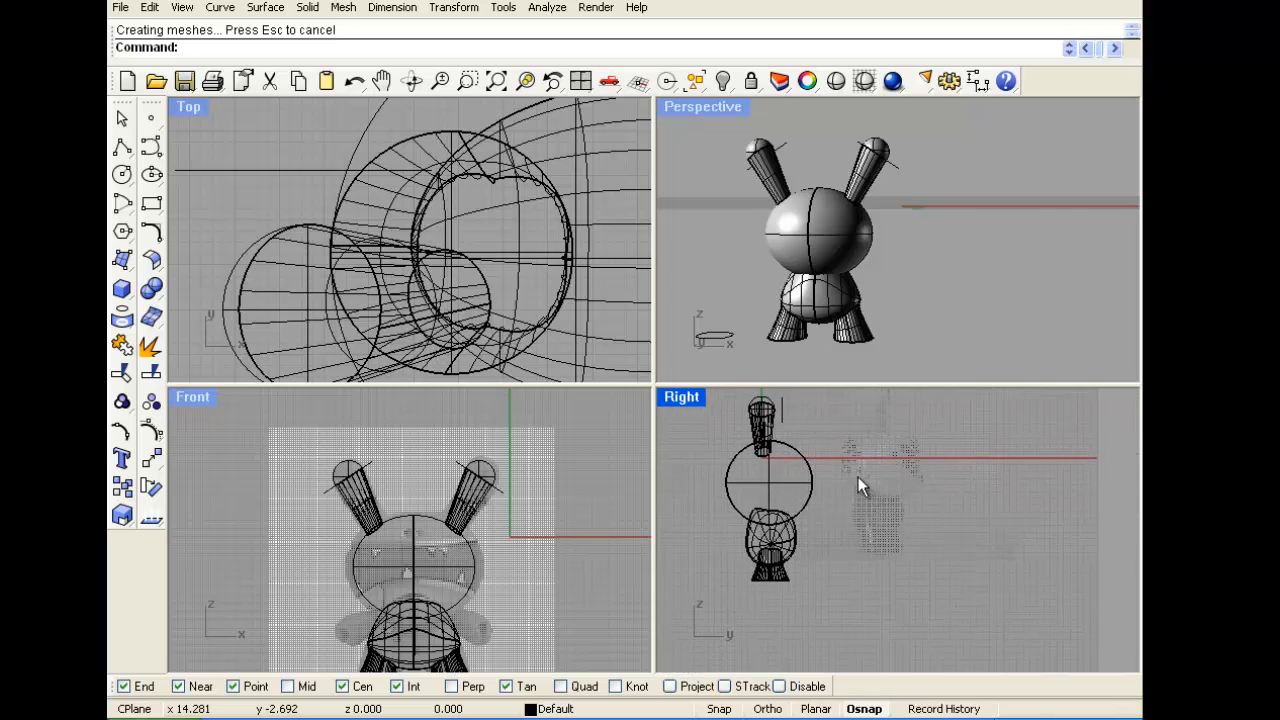
scroll(858, 477, up, 3)
click(676, 403)
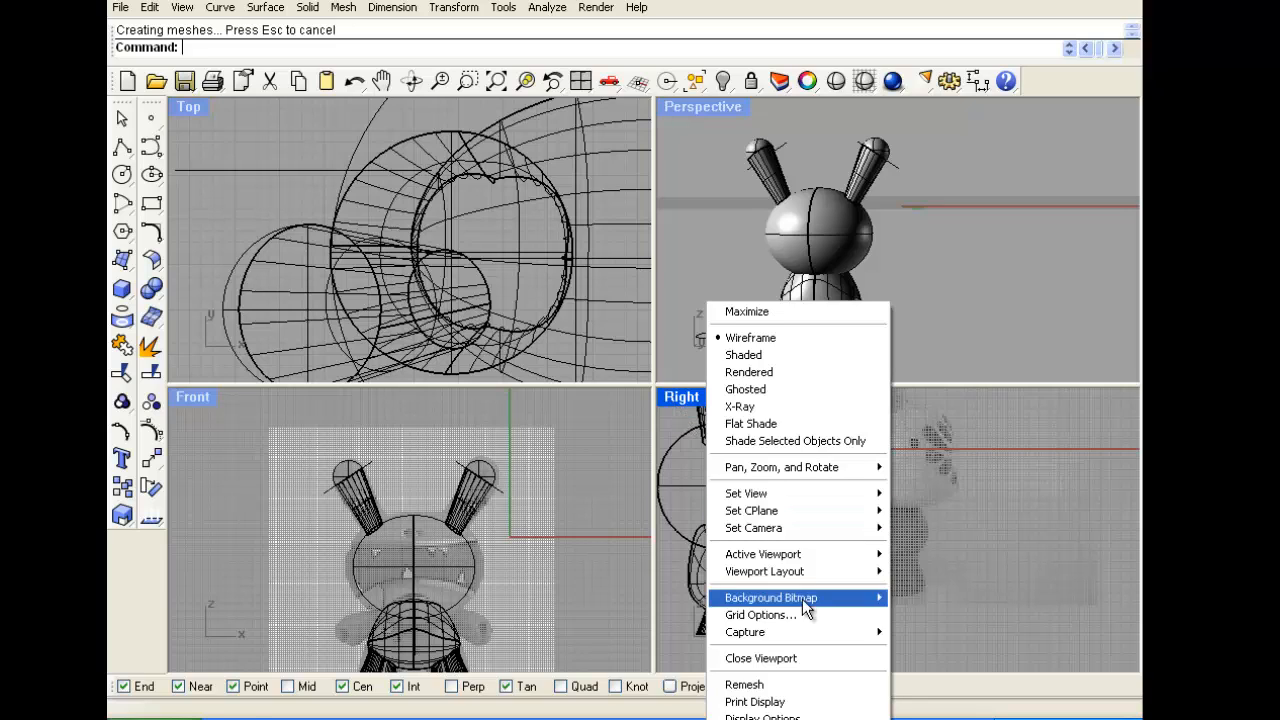
mouse_move(886, 598)
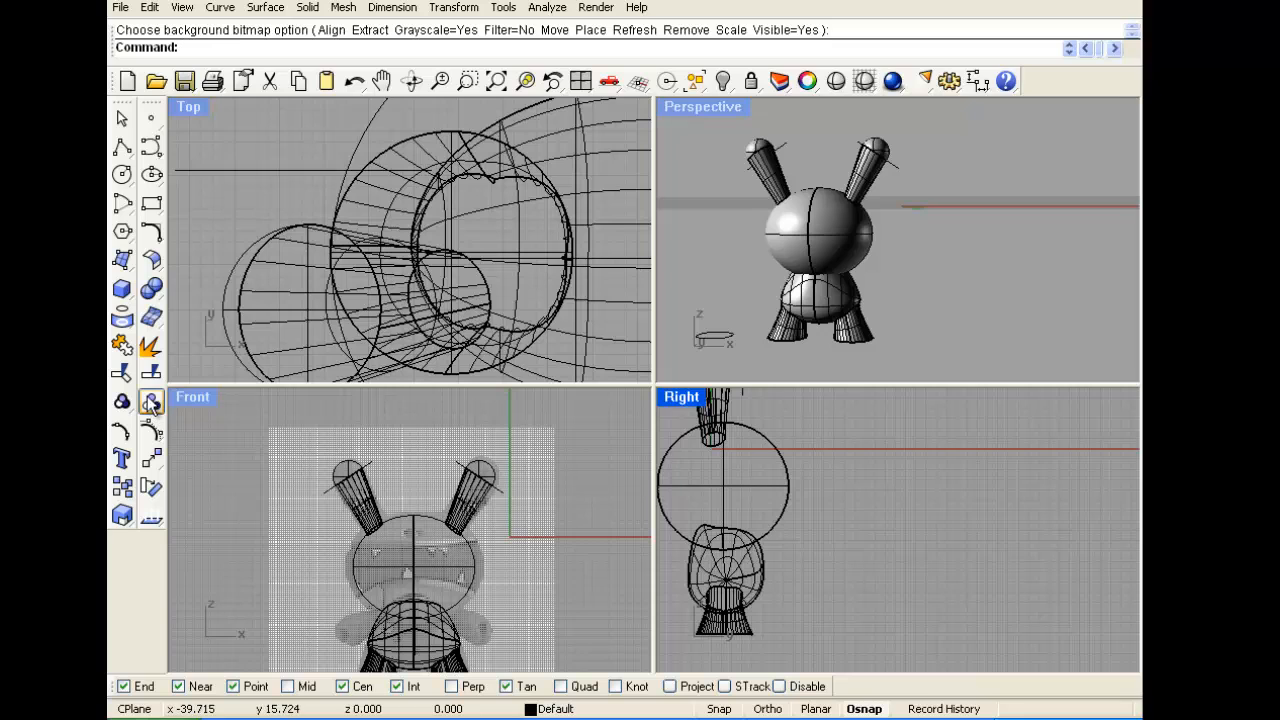
Remove the background bitmap from the Front view
click(188, 397)
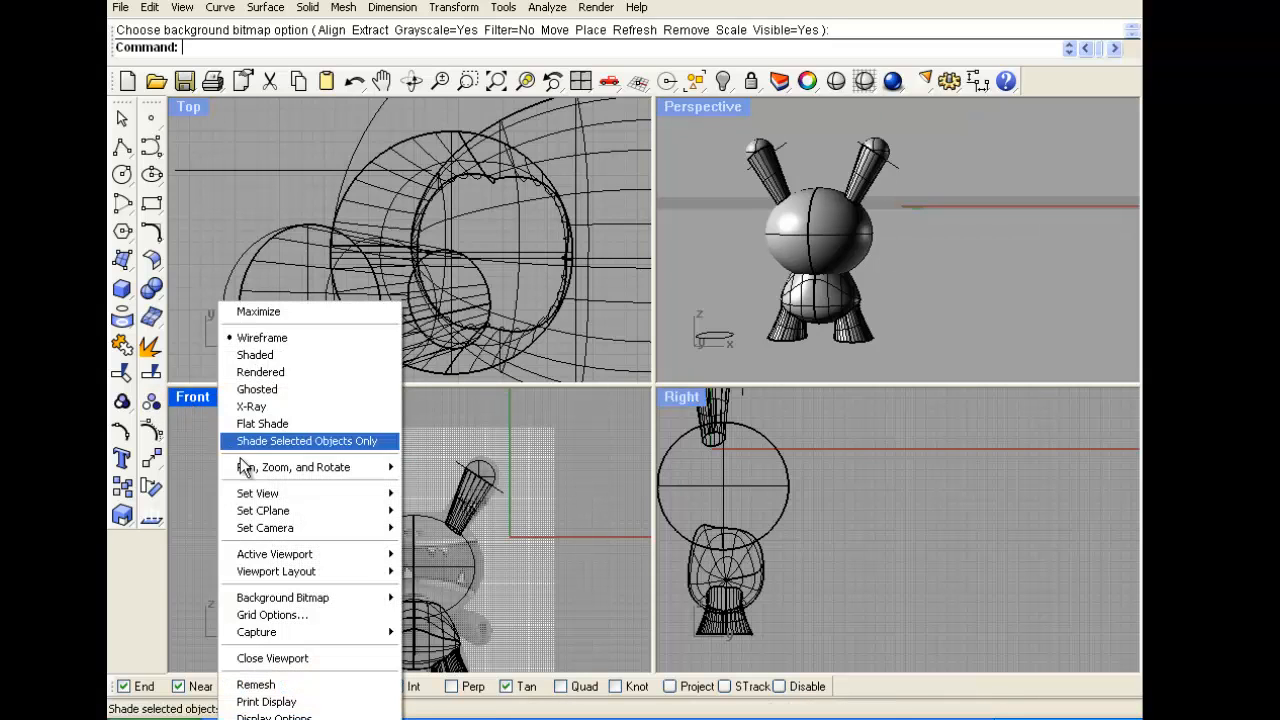
mouse_move(357, 596)
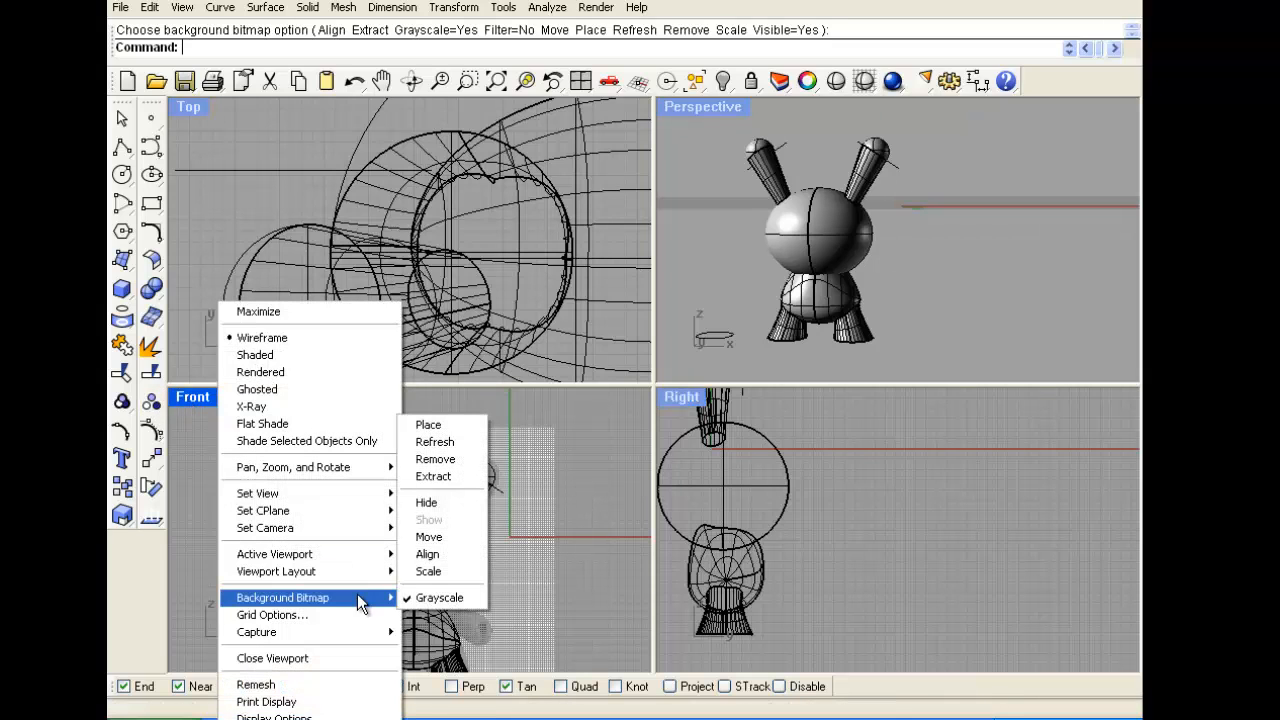
click(470, 460)
Maximize the Perspective view, move the whole character away from the leftover leg profile curves, and deselect it
scroll(476, 474, down, 5)
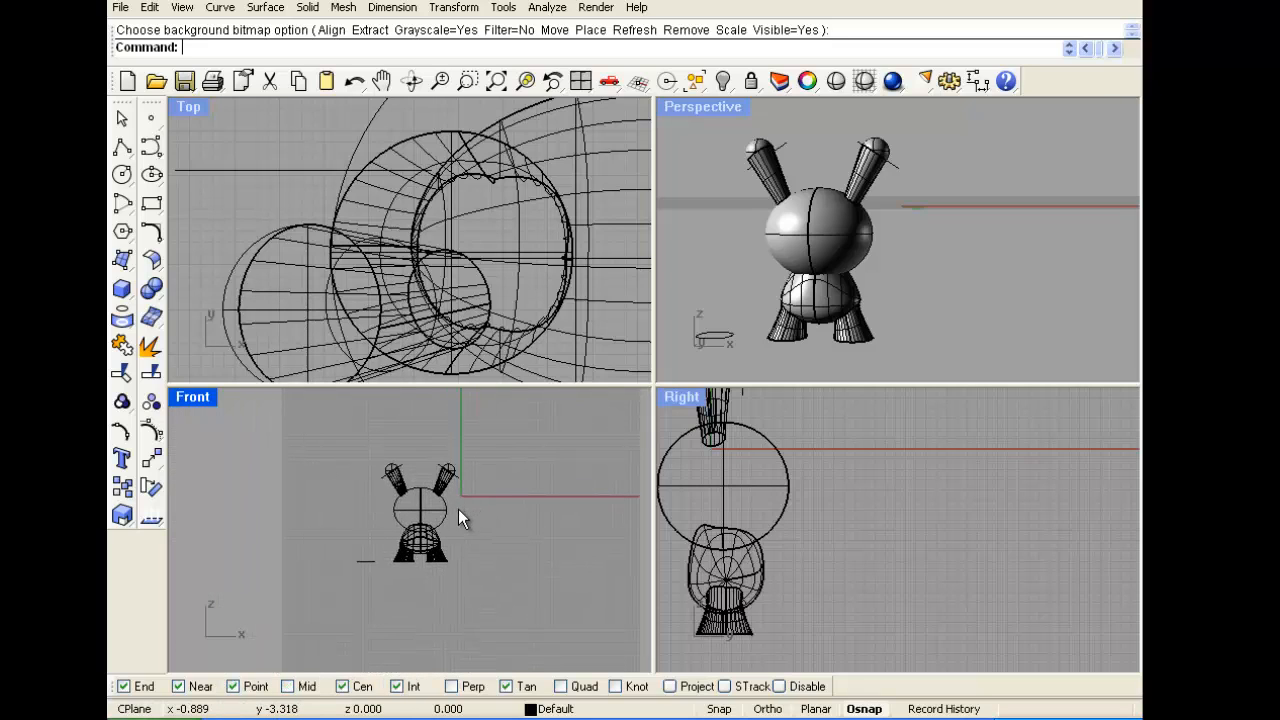
scroll(466, 202, down, 2)
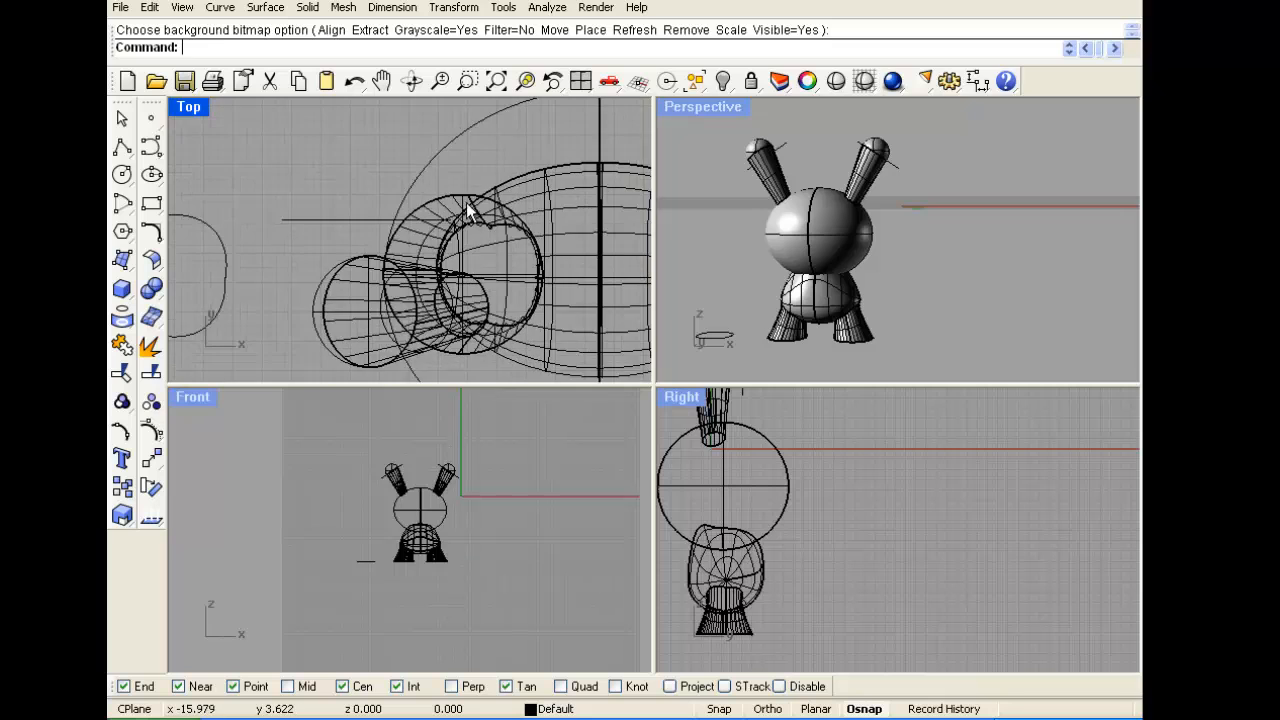
scroll(466, 202, down, 3)
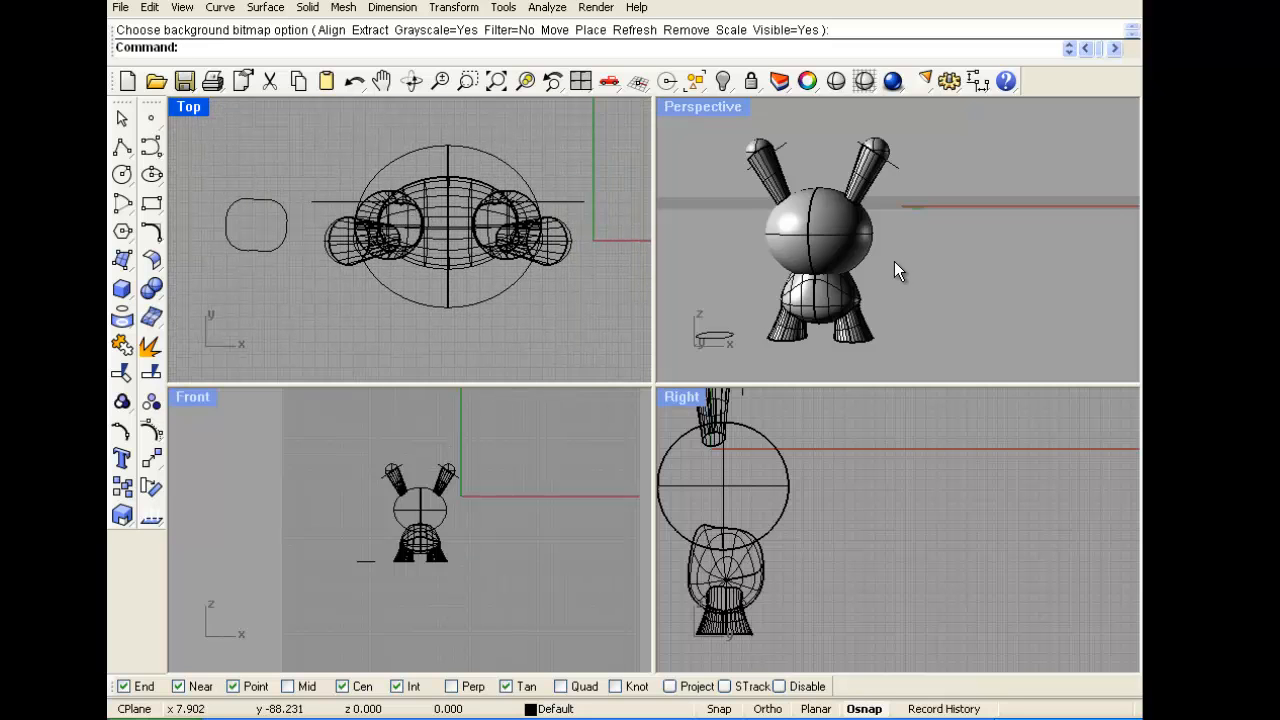
right_drag(894, 268, 814, 437)
scroll(868, 336, down, 5)
drag(714, 486, 491, 209)
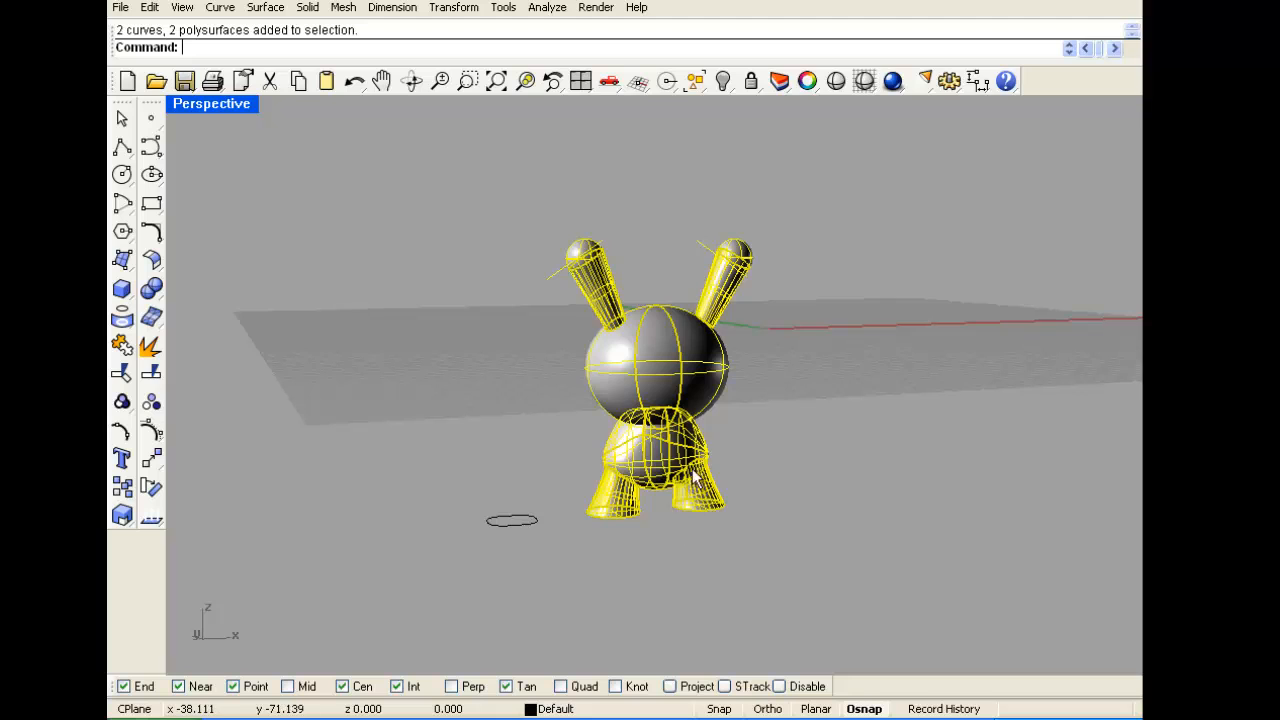
drag(694, 477, 714, 408)
right_drag(754, 365, 679, 429)
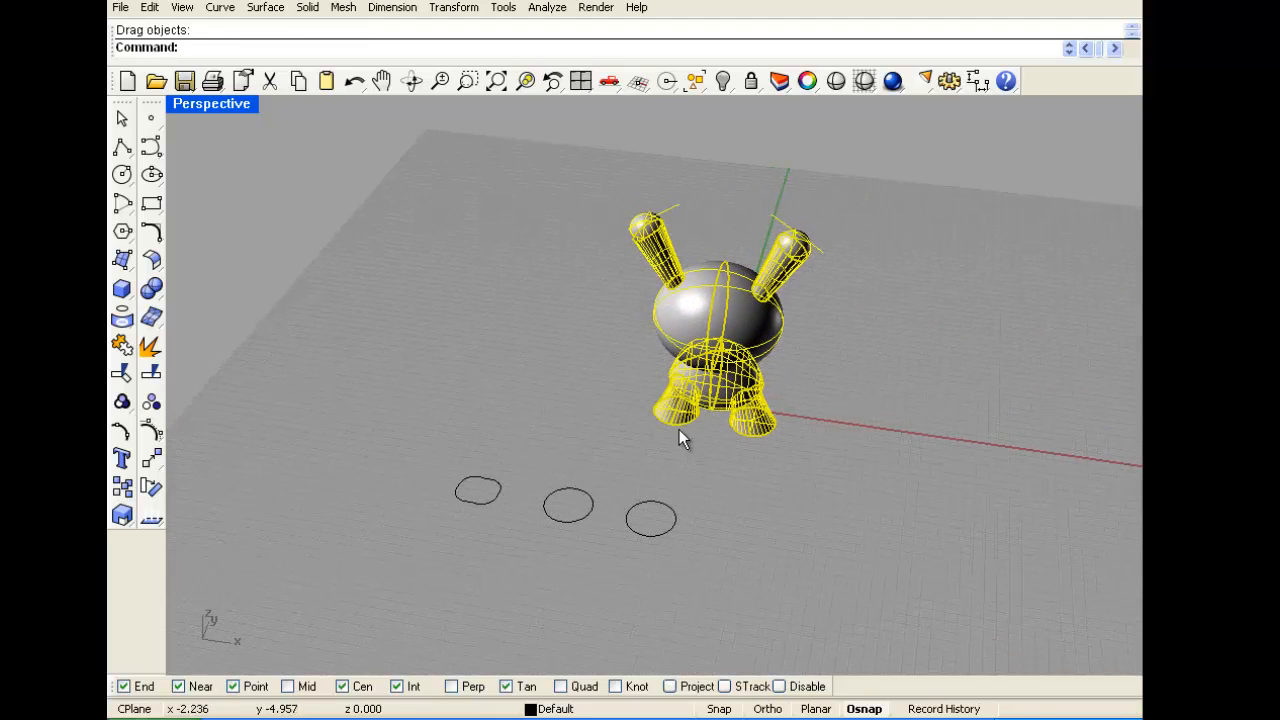
click(530, 343)
scroll(694, 331, up, 5)
mouse_move(694, 331)
right_down()
mouse_move(698, 293)
mouse_move(683, 352)
right_up()
scroll(697, 291, down, 5)
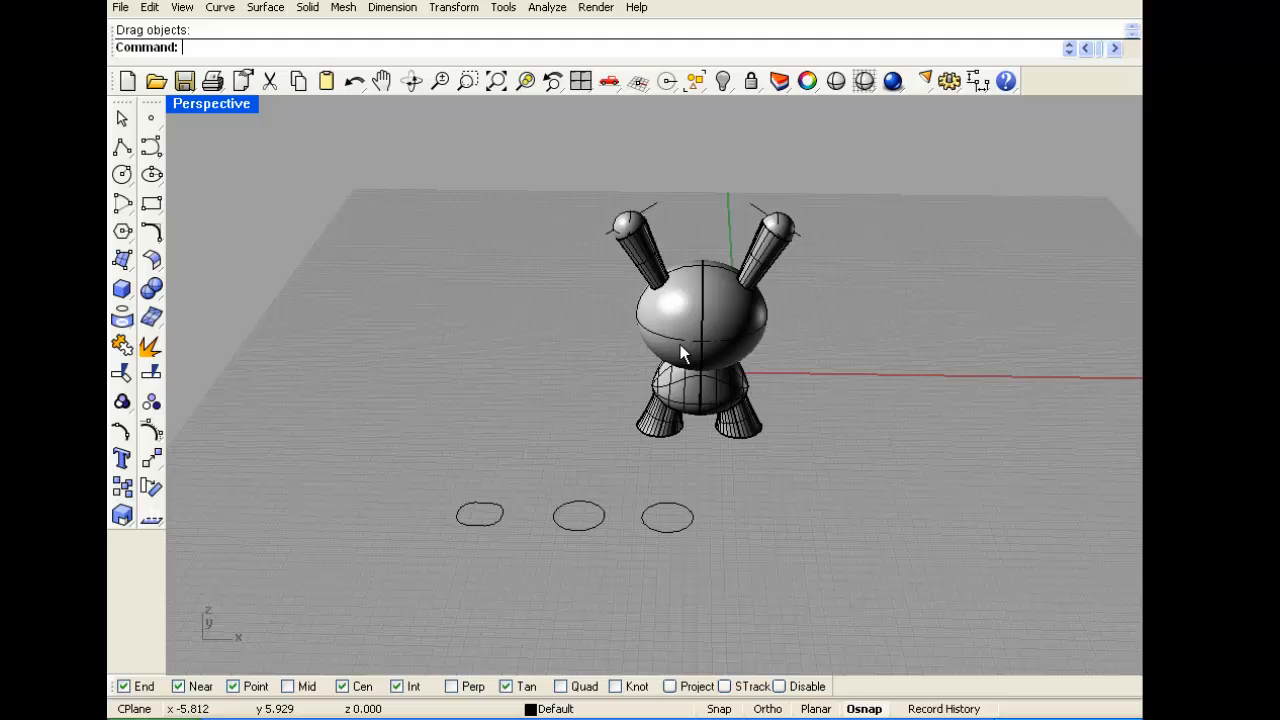
Open the document properties, look over the Rhino Render and Rhino Options settings, and close them without changes
click(119, 8)
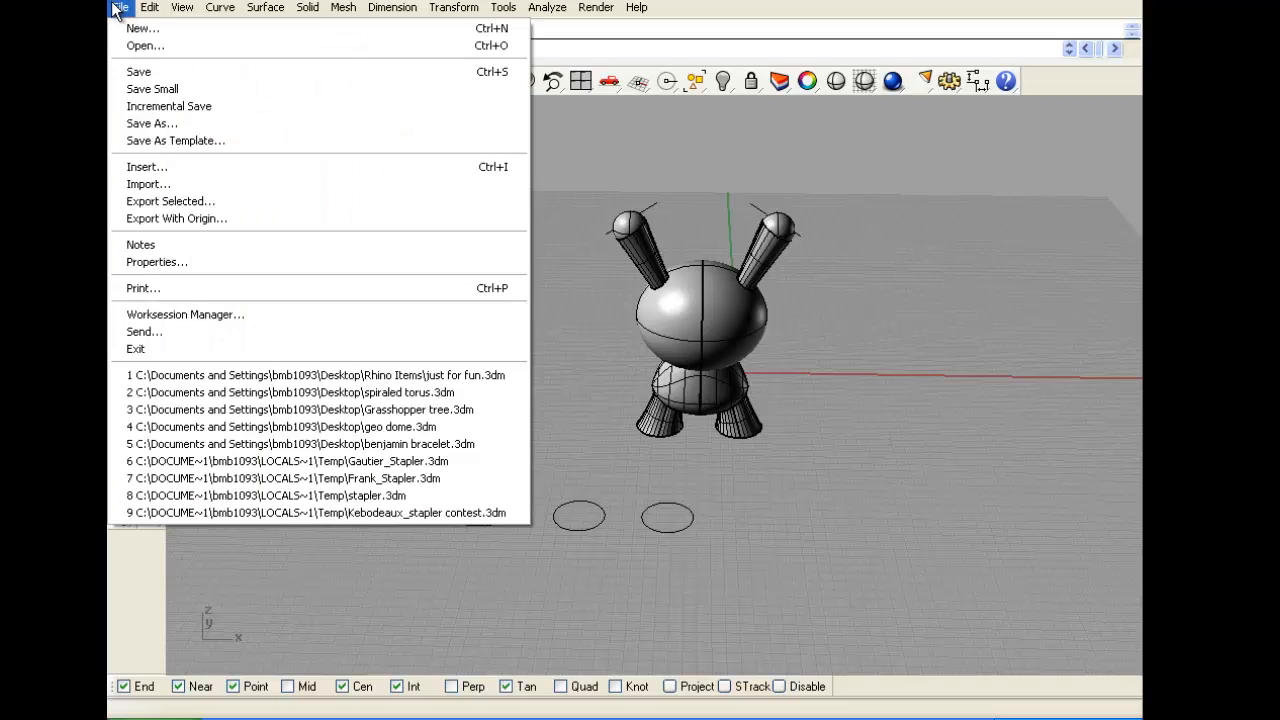
click(193, 264)
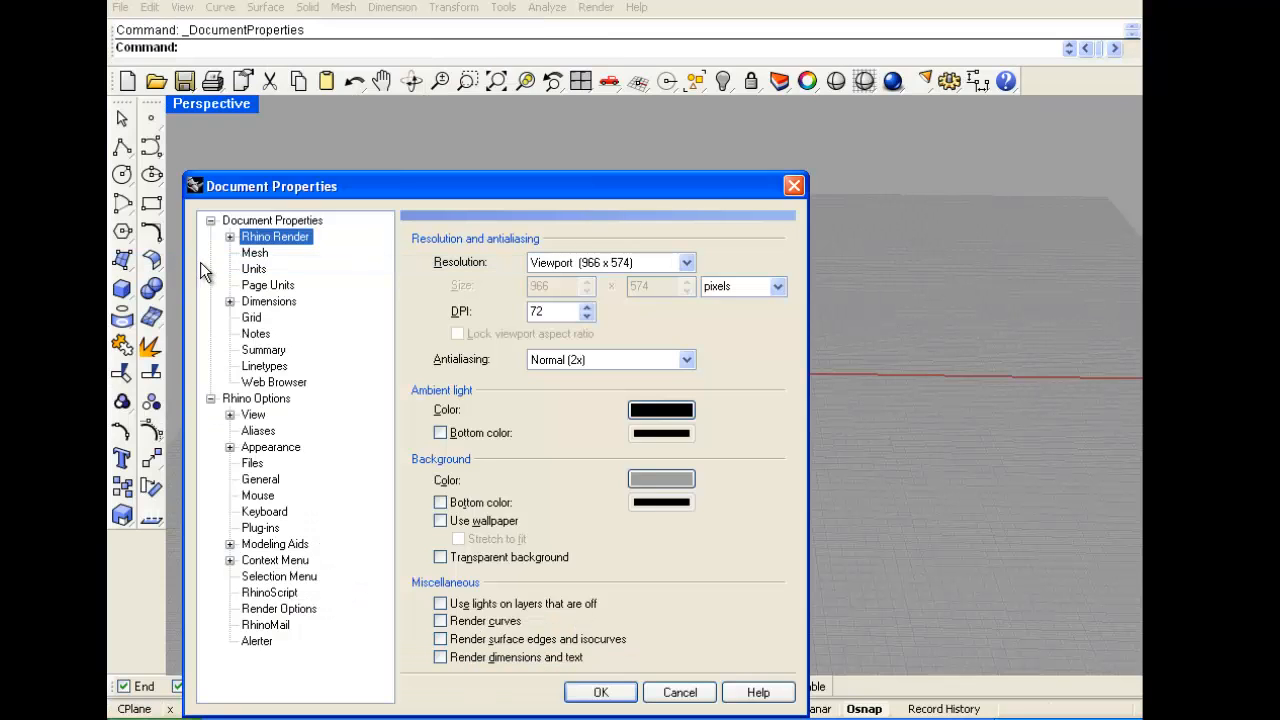
drag(349, 192, 424, 52)
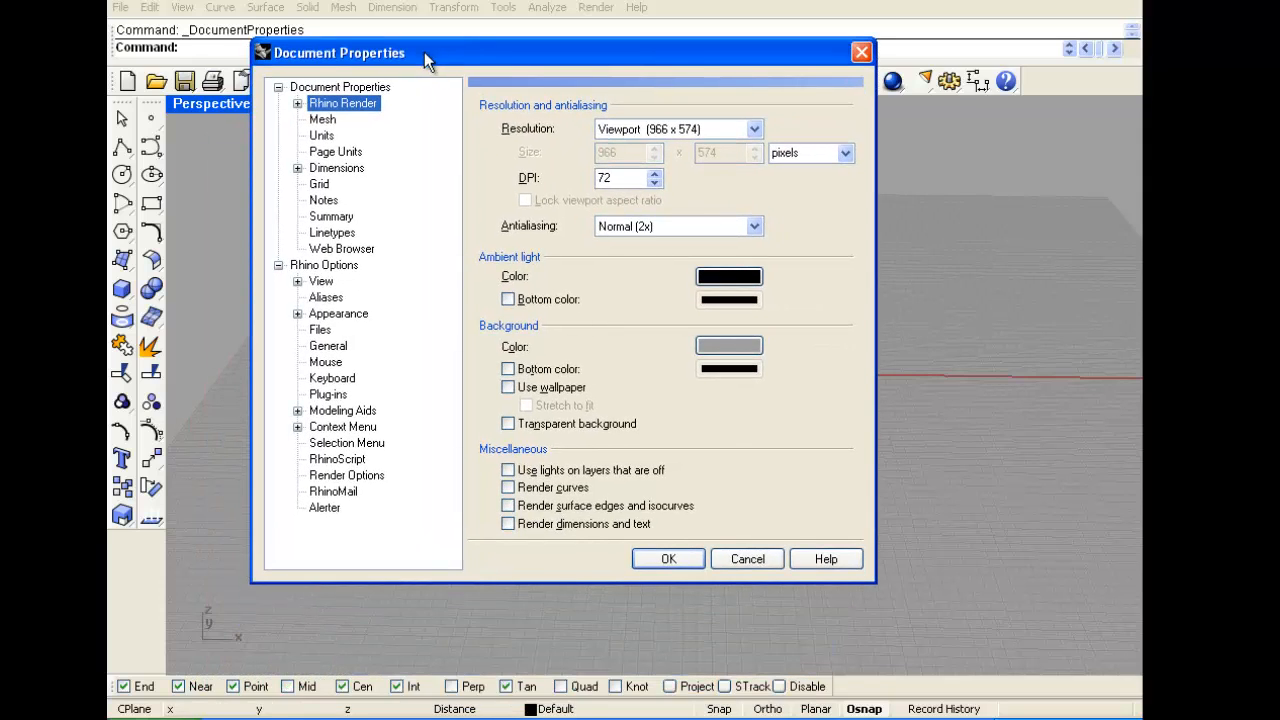
click(331, 265)
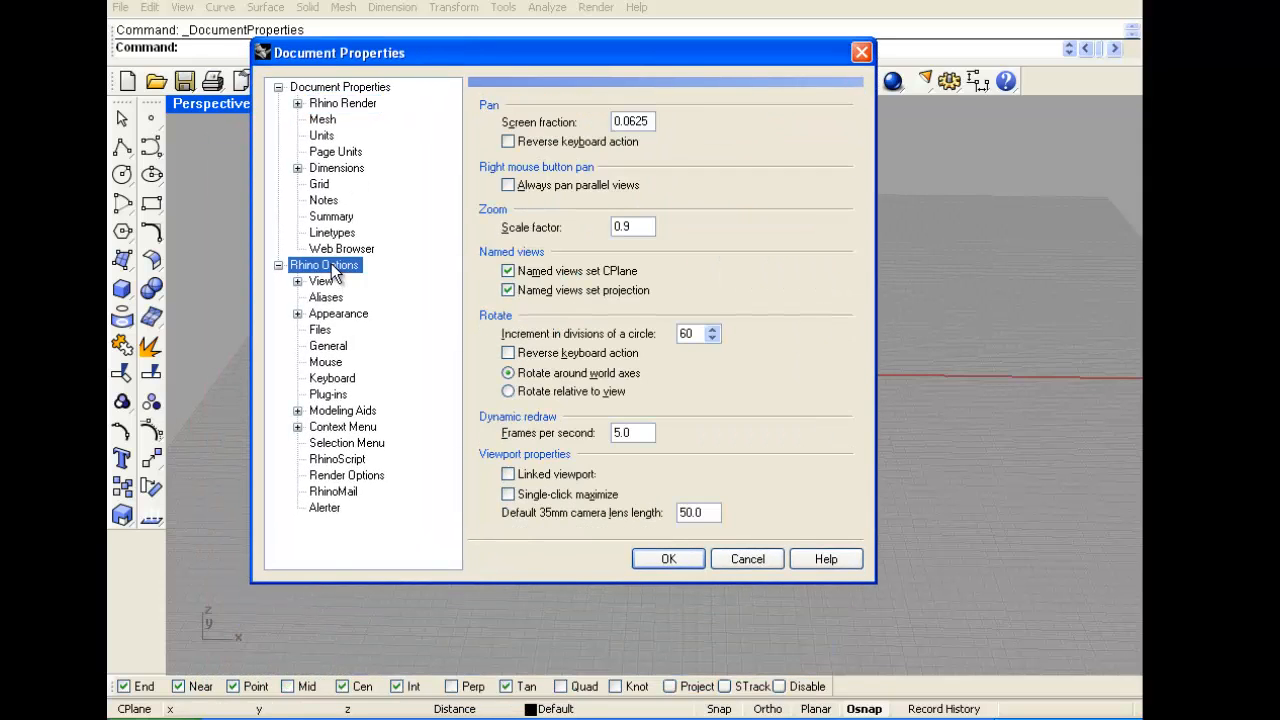
click(861, 52)
Open the Rhino Options dialog in two different ways, look over its View settings, and close it without changes each time
click(957, 81)
click(920, 105)
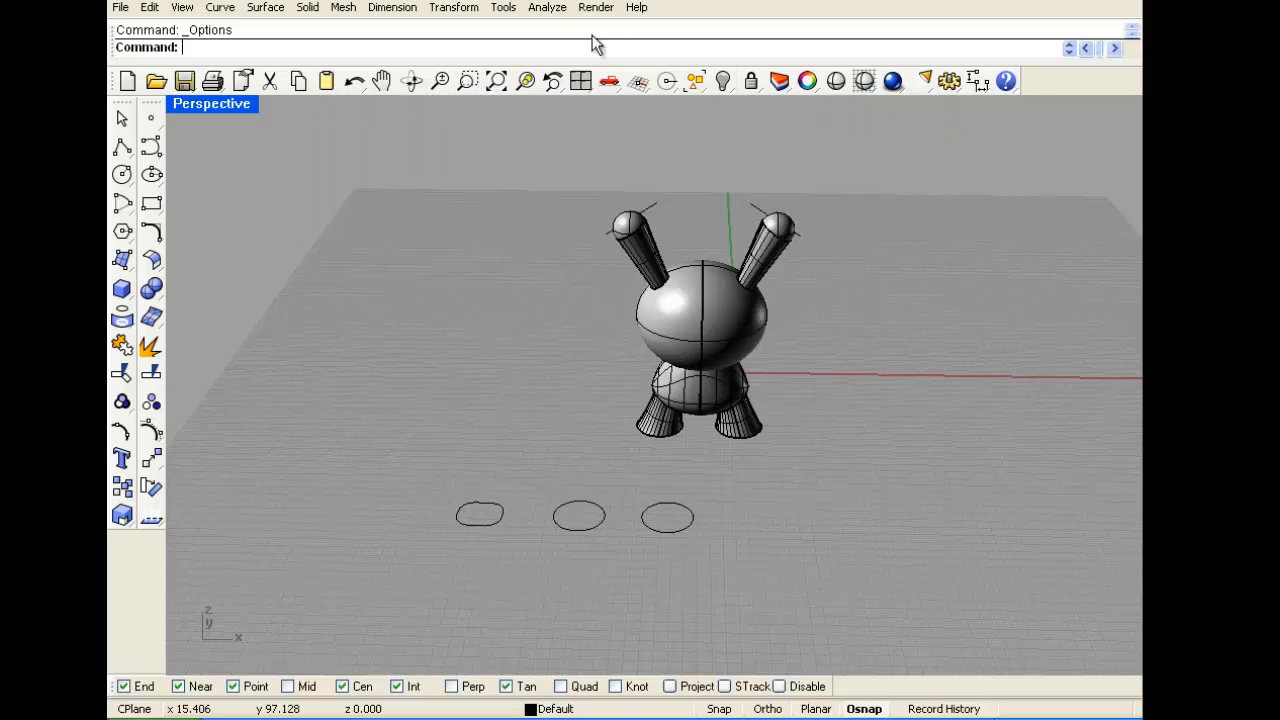
click(503, 8)
click(529, 350)
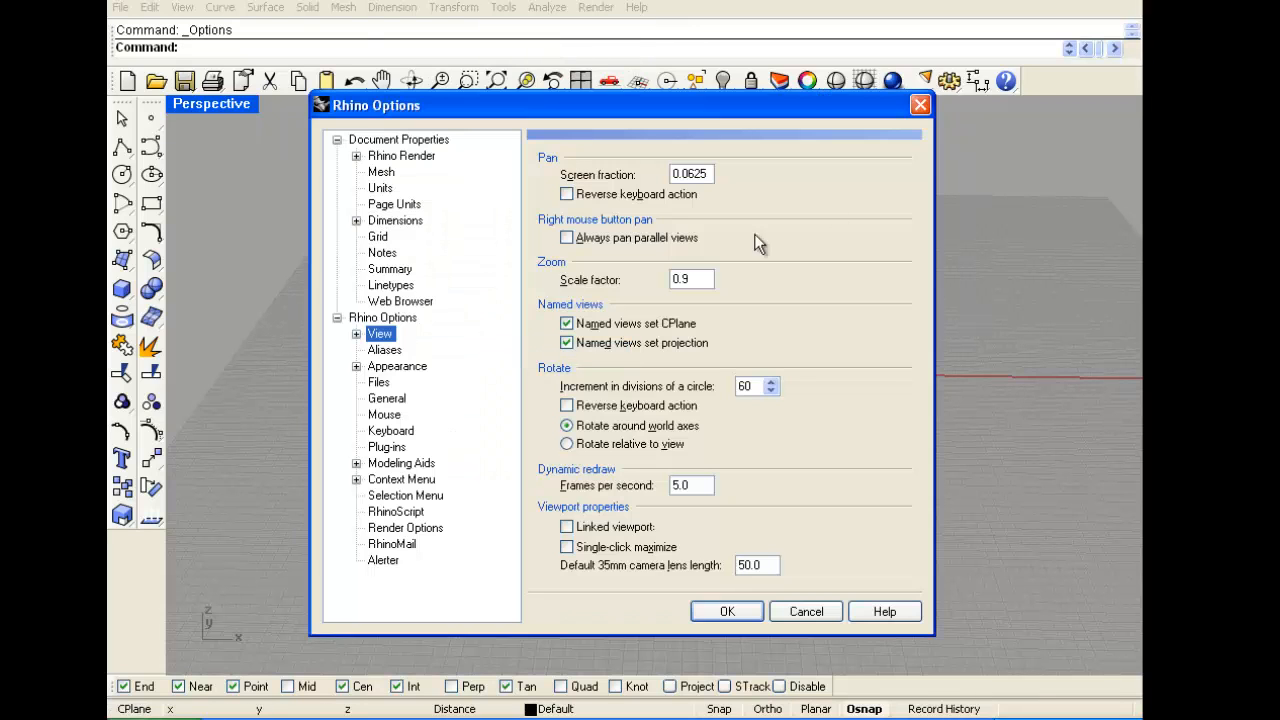
click(920, 105)
Try an autosave interval of 10 minutes in the Files settings of the document properties, and cancel the dialog
click(121, 7)
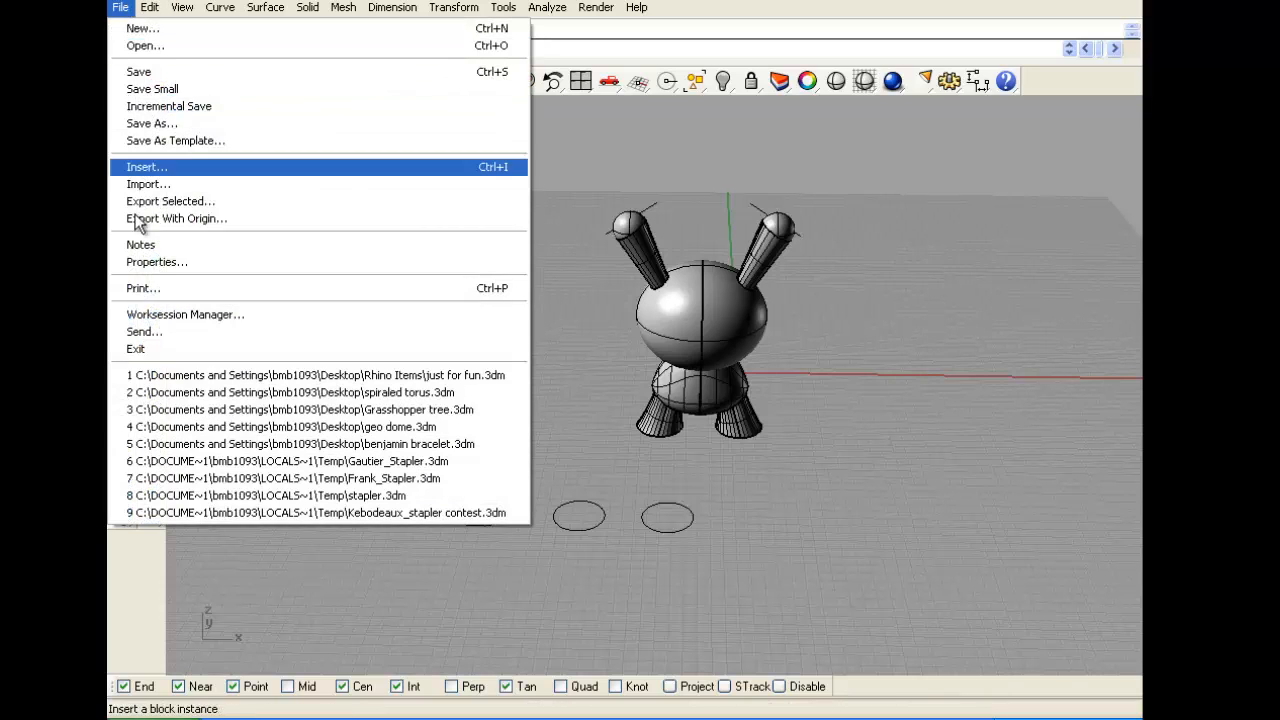
click(159, 260)
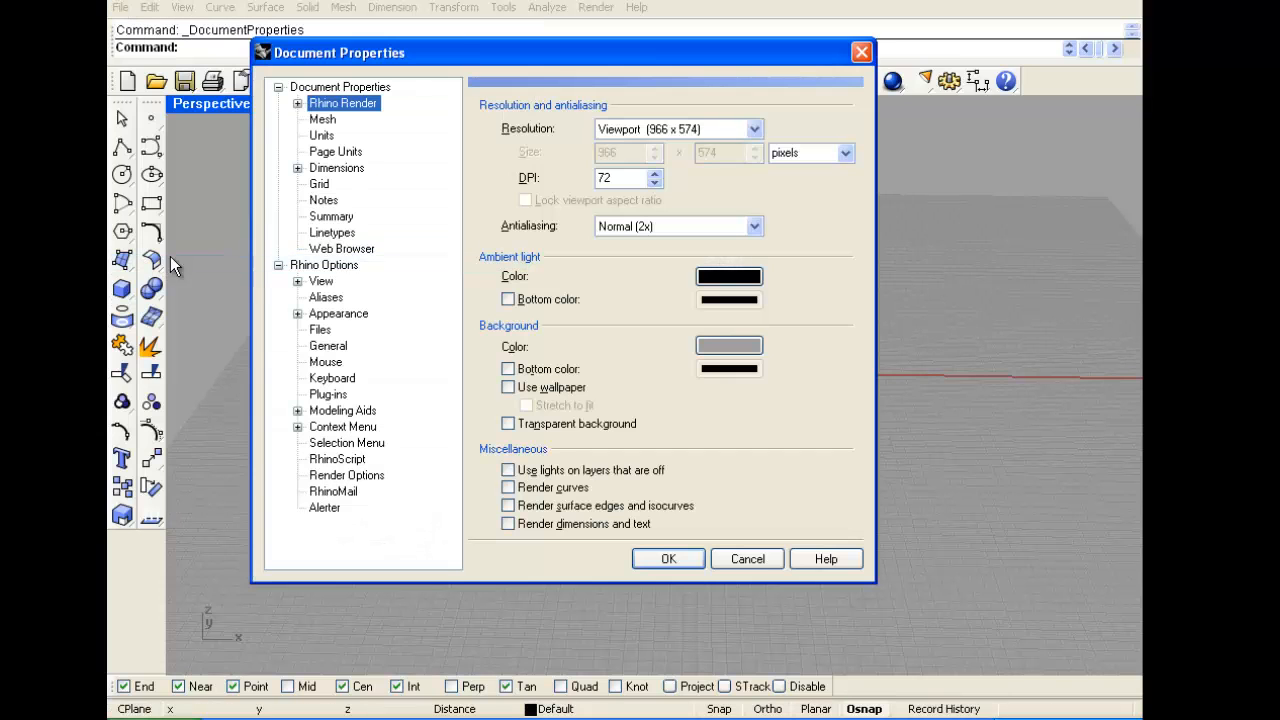
click(330, 266)
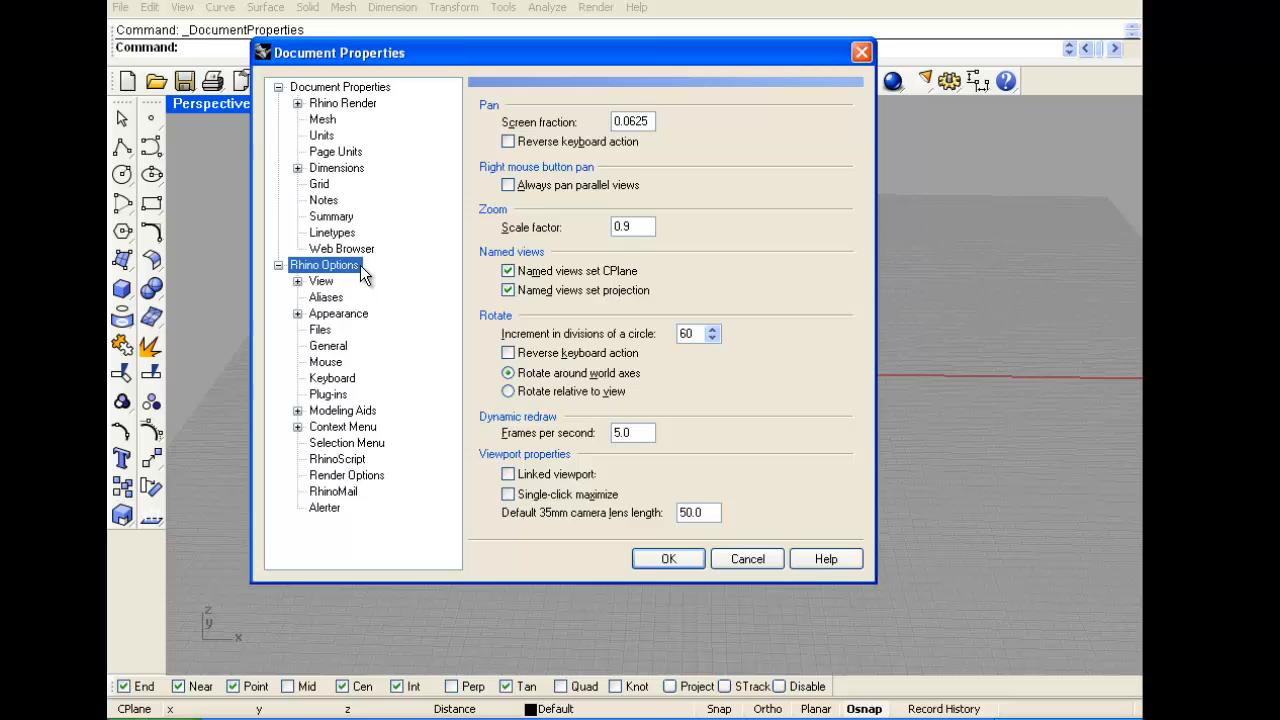
click(321, 332)
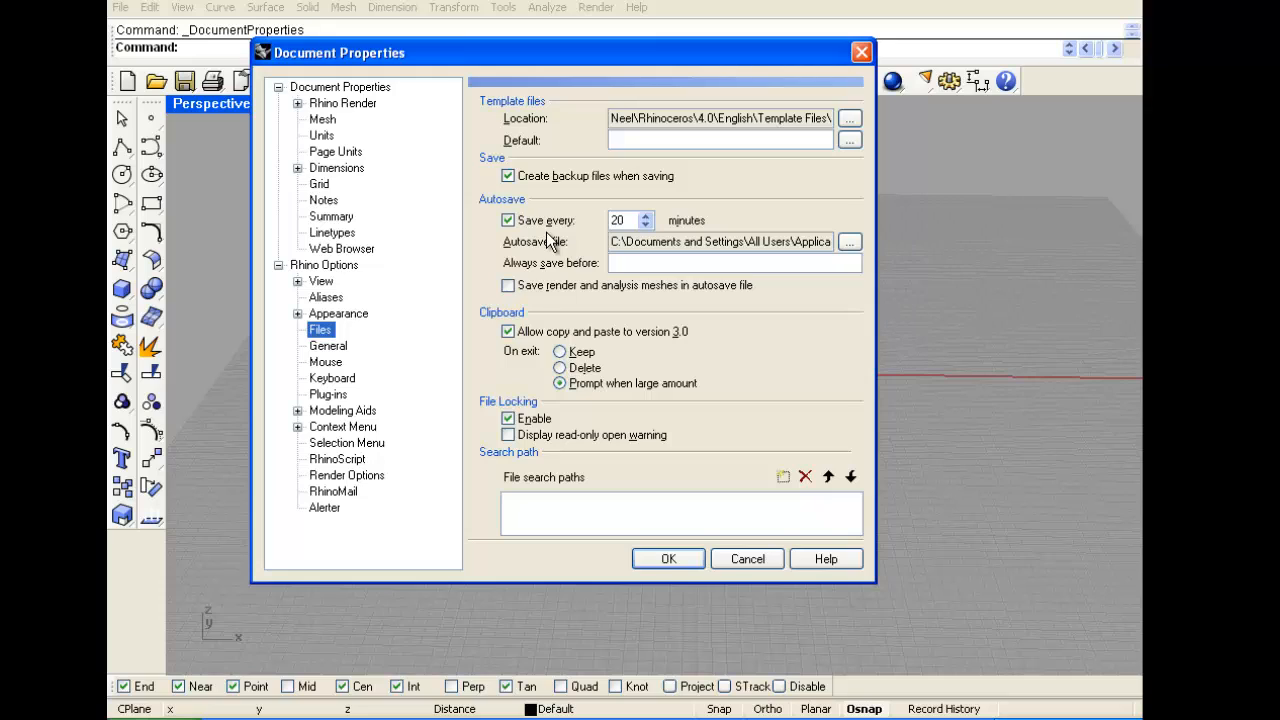
click(645, 226)
click(645, 226)
click(645, 226)
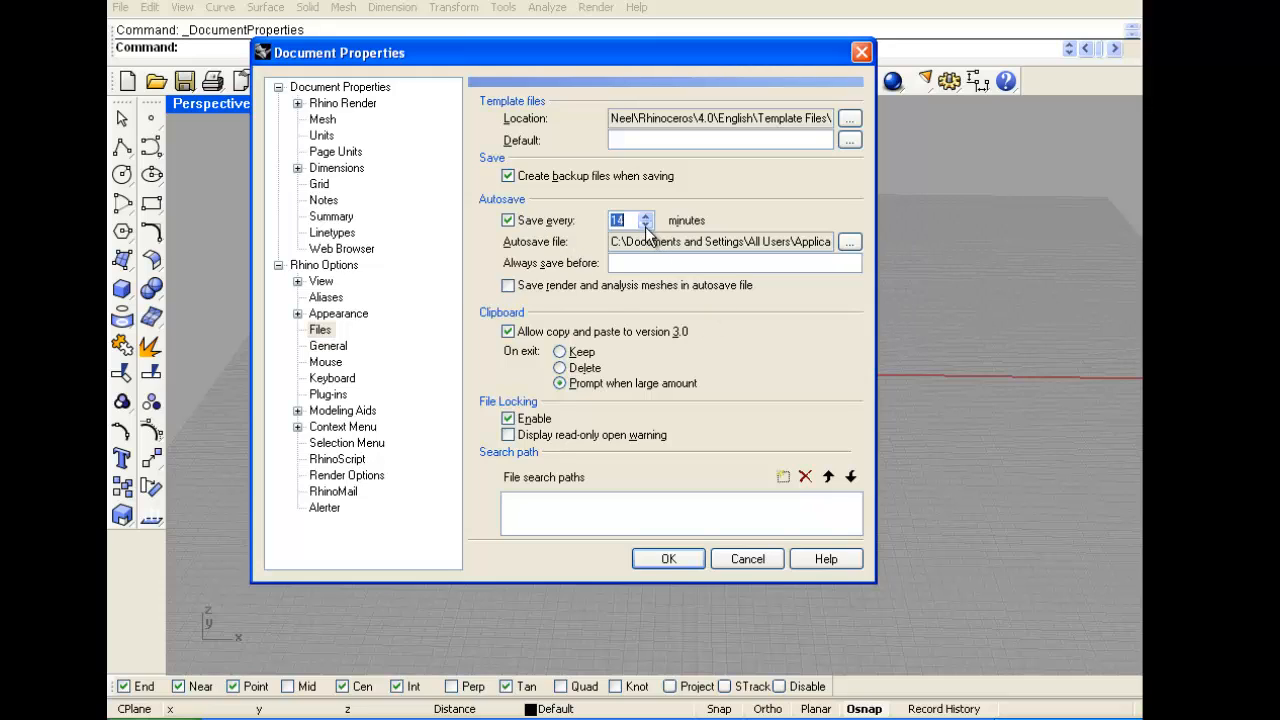
click(645, 226)
click(646, 227)
click(646, 227)
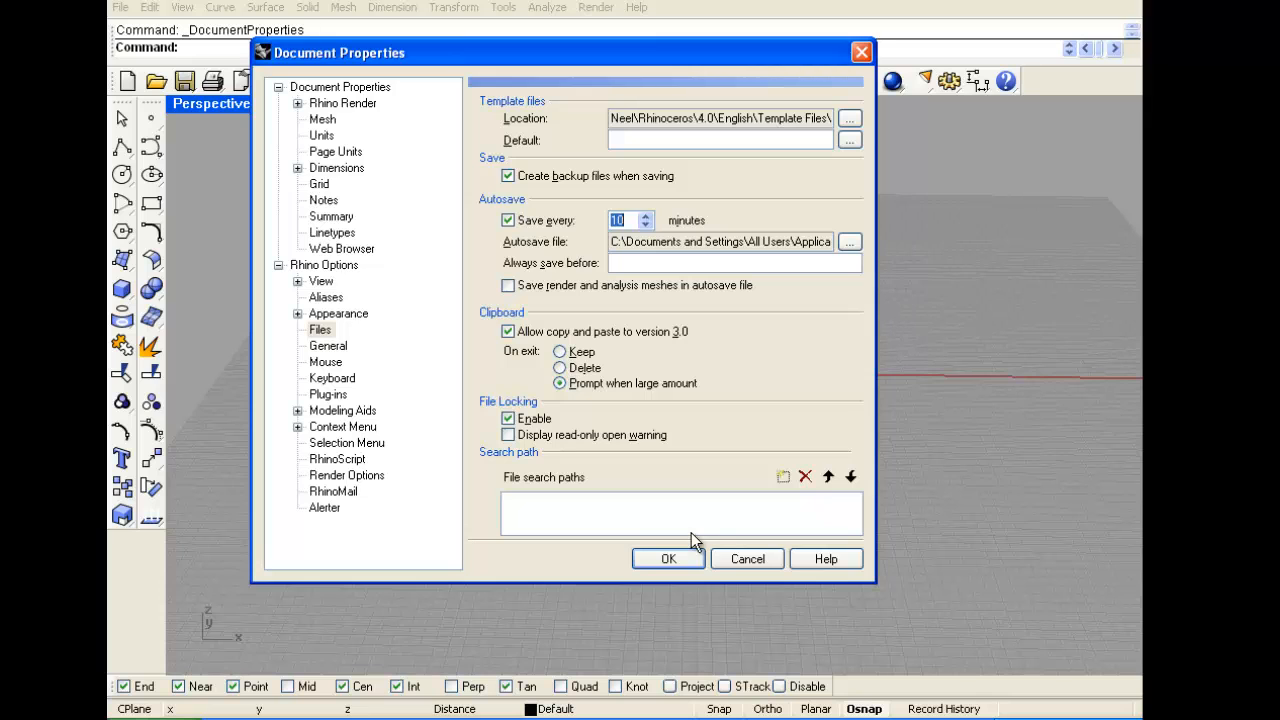
click(760, 560)
Return to the four-view layout and delete the three leftover leg profile curves in the Top view
scroll(789, 341, up, 4)
mouse_move(795, 372)
right_down()
mouse_move(800, 349)
mouse_move(784, 352)
right_up()
right_drag(748, 300, 720, 390)
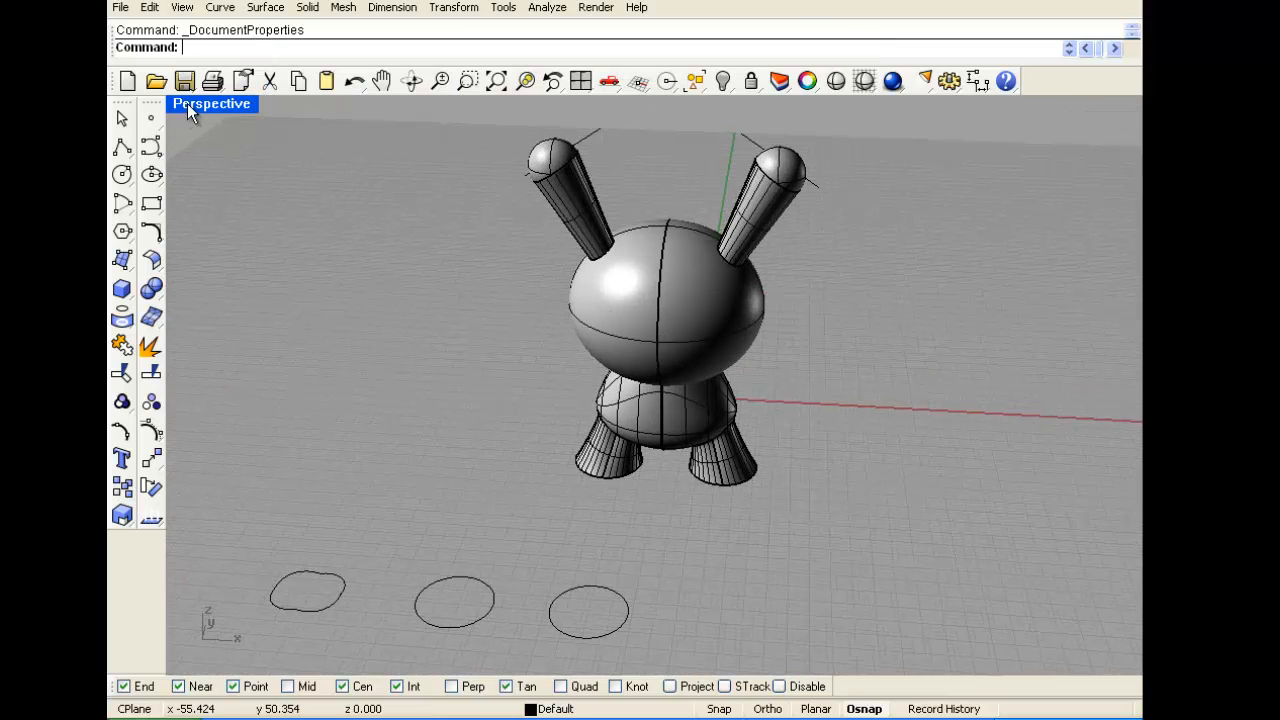
double_click(187, 103)
right_drag(848, 302, 919, 282)
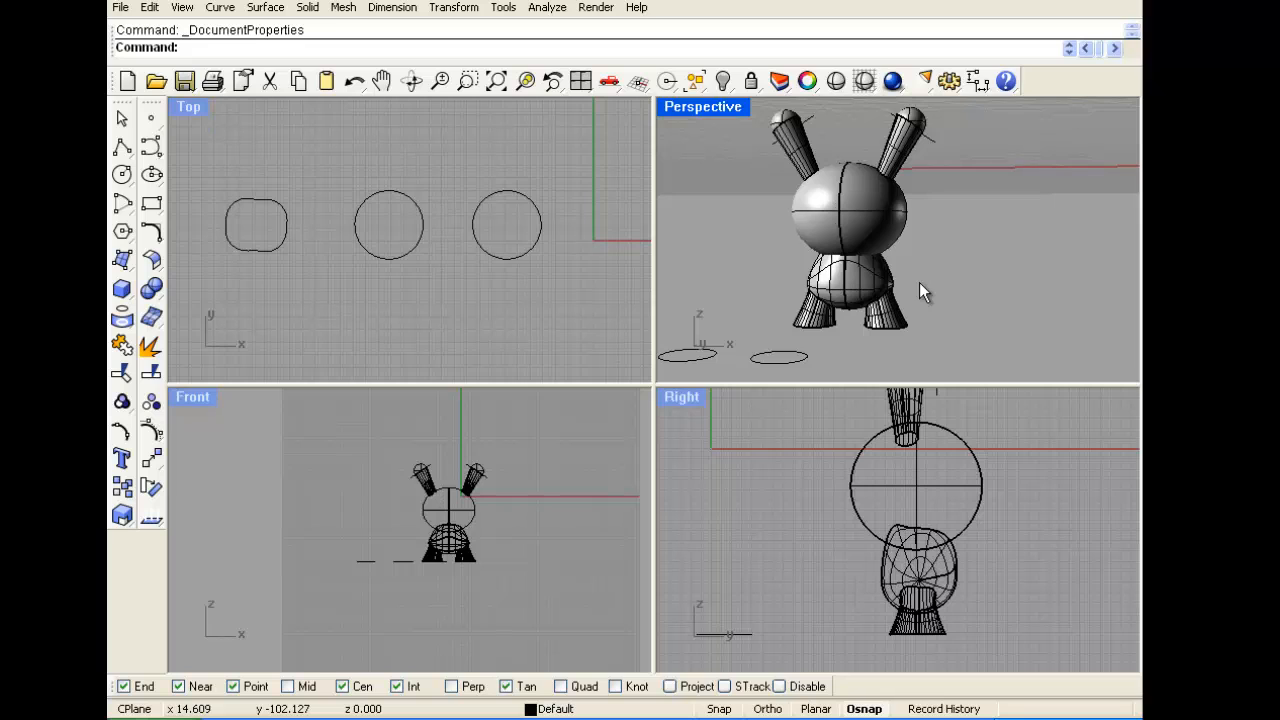
scroll(369, 219, down, 4)
right_drag(318, 207, 284, 238)
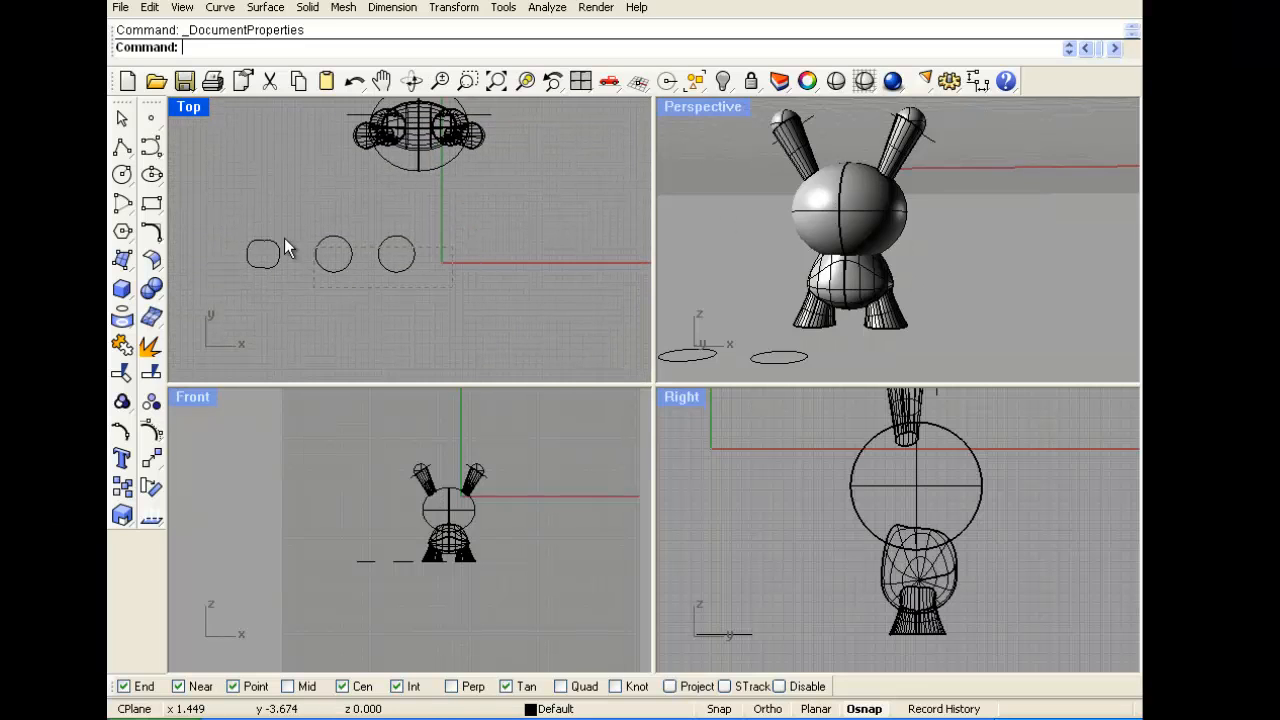
drag(425, 280, 230, 226)
key(Delete)
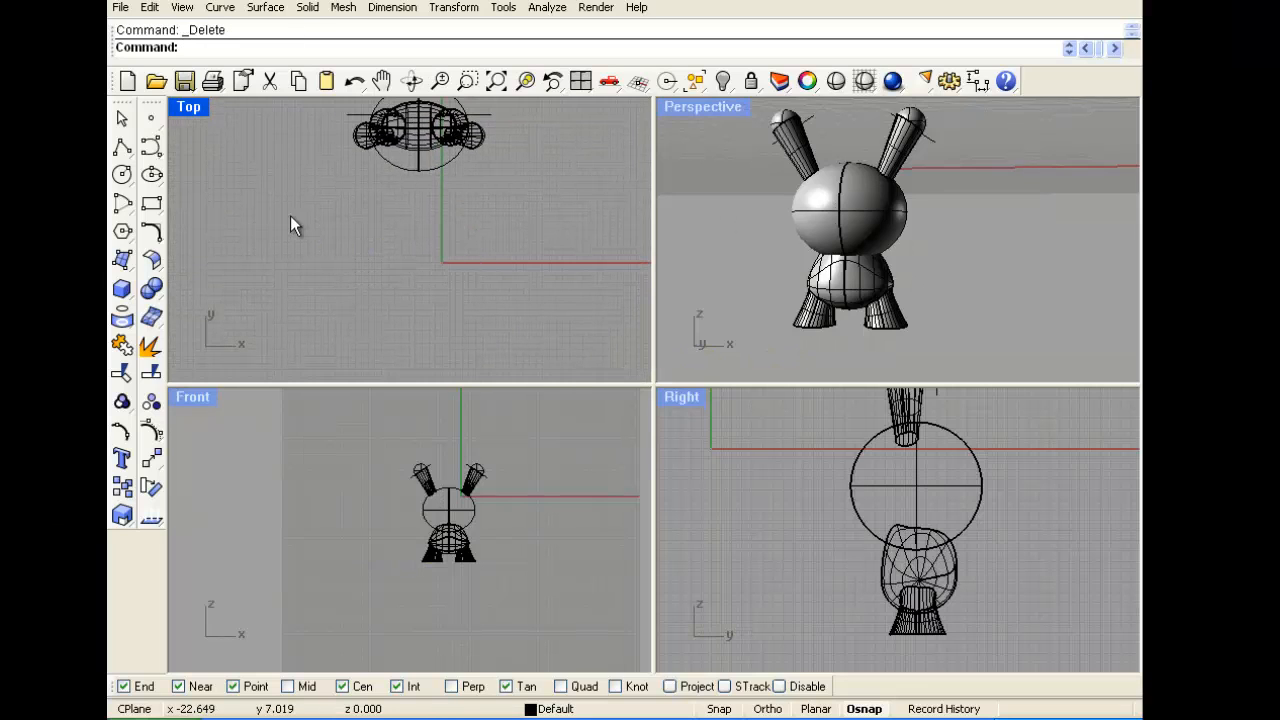
Create a vertical solid cone with its base centred on the origin and a height of about 25 units
click(122, 286)
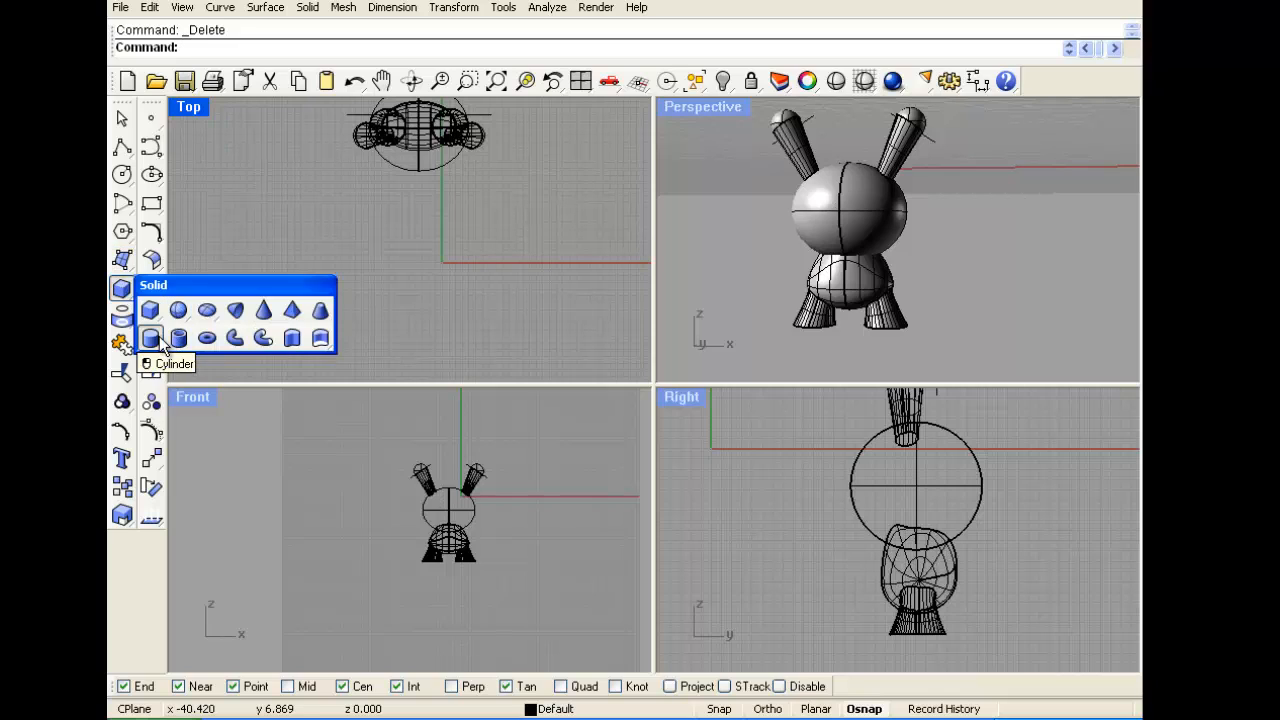
click(257, 318)
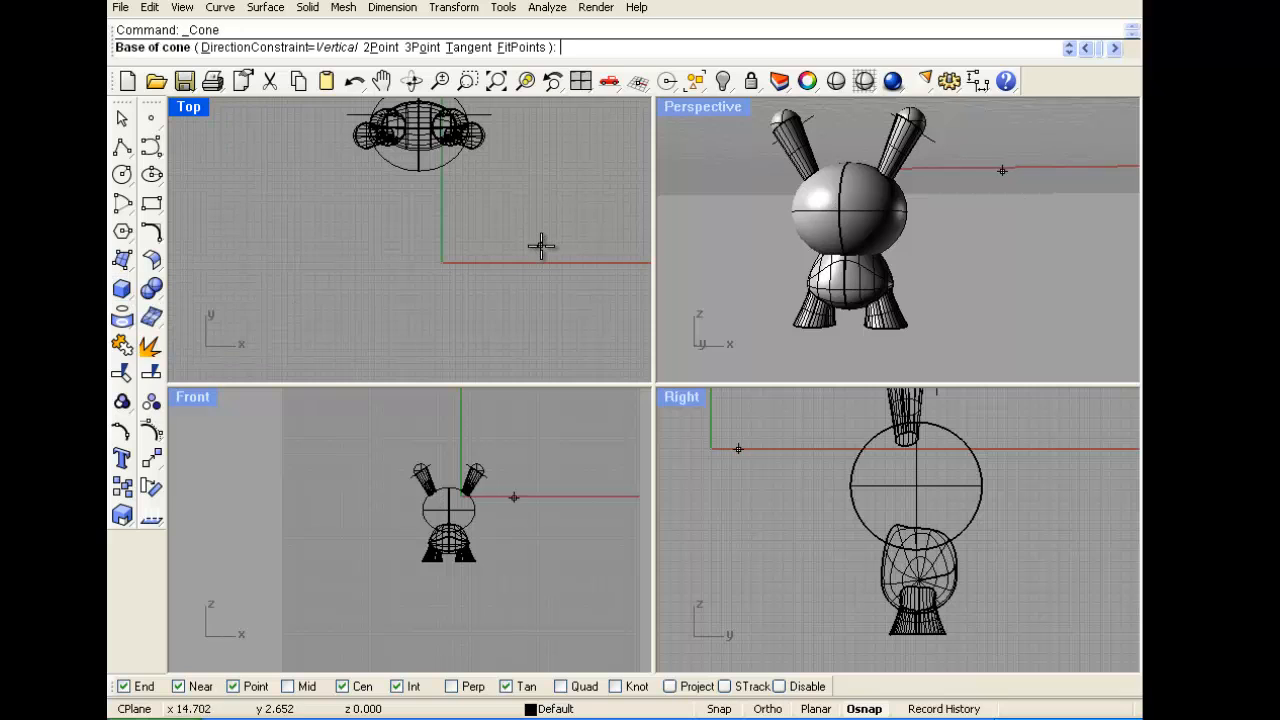
click(442, 262)
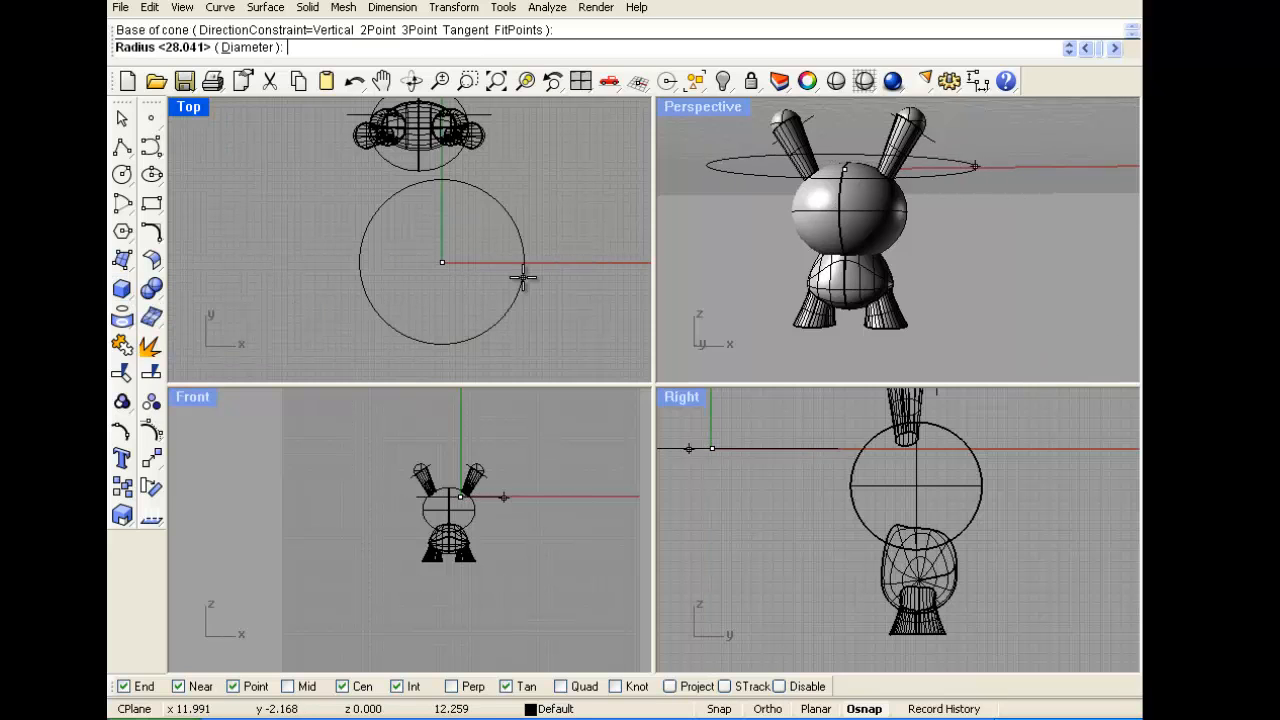
click(481, 262)
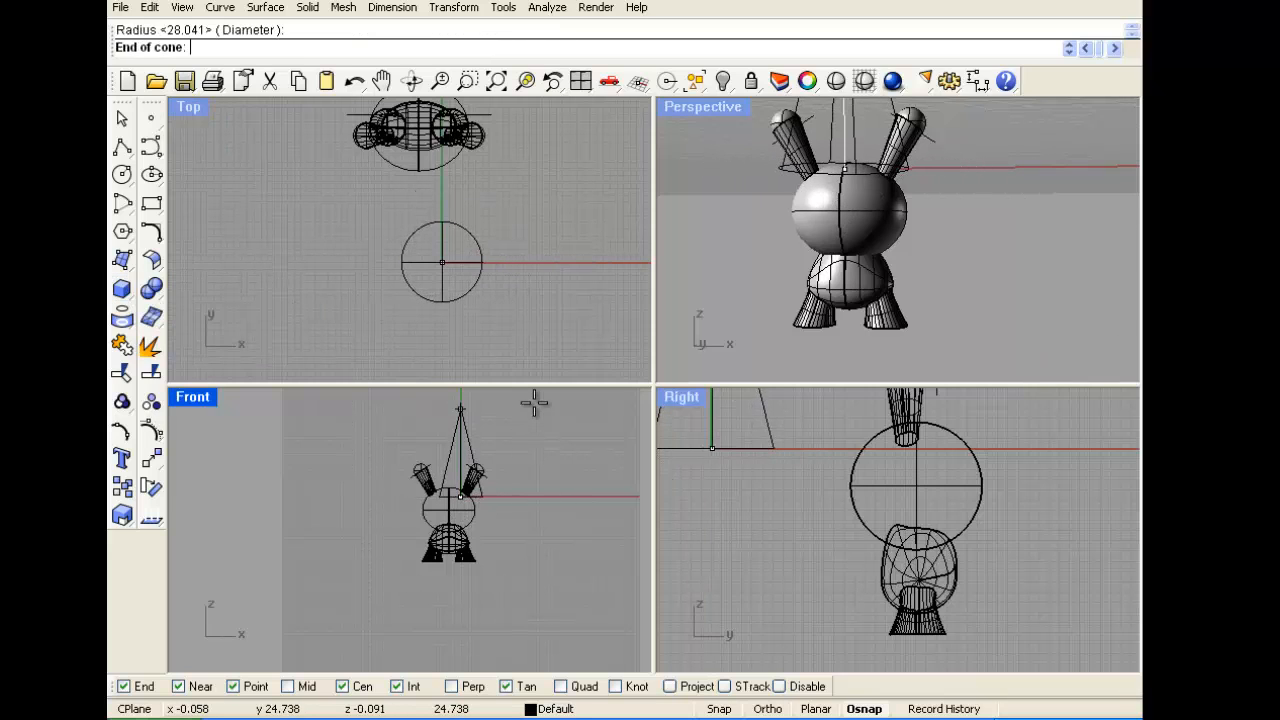
click(531, 403)
Explode the cone and delete its circular base surface
right_drag(835, 187, 804, 166)
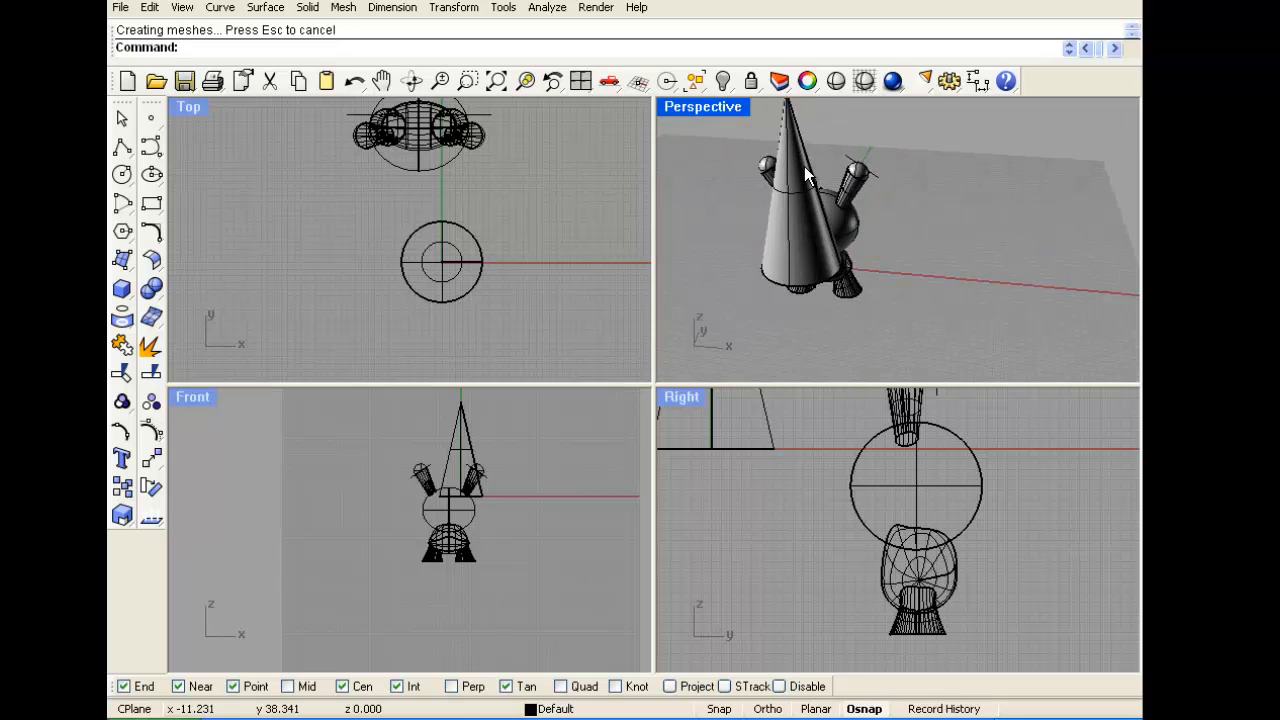
click(804, 166)
click(150, 345)
right_drag(885, 229, 786, 190)
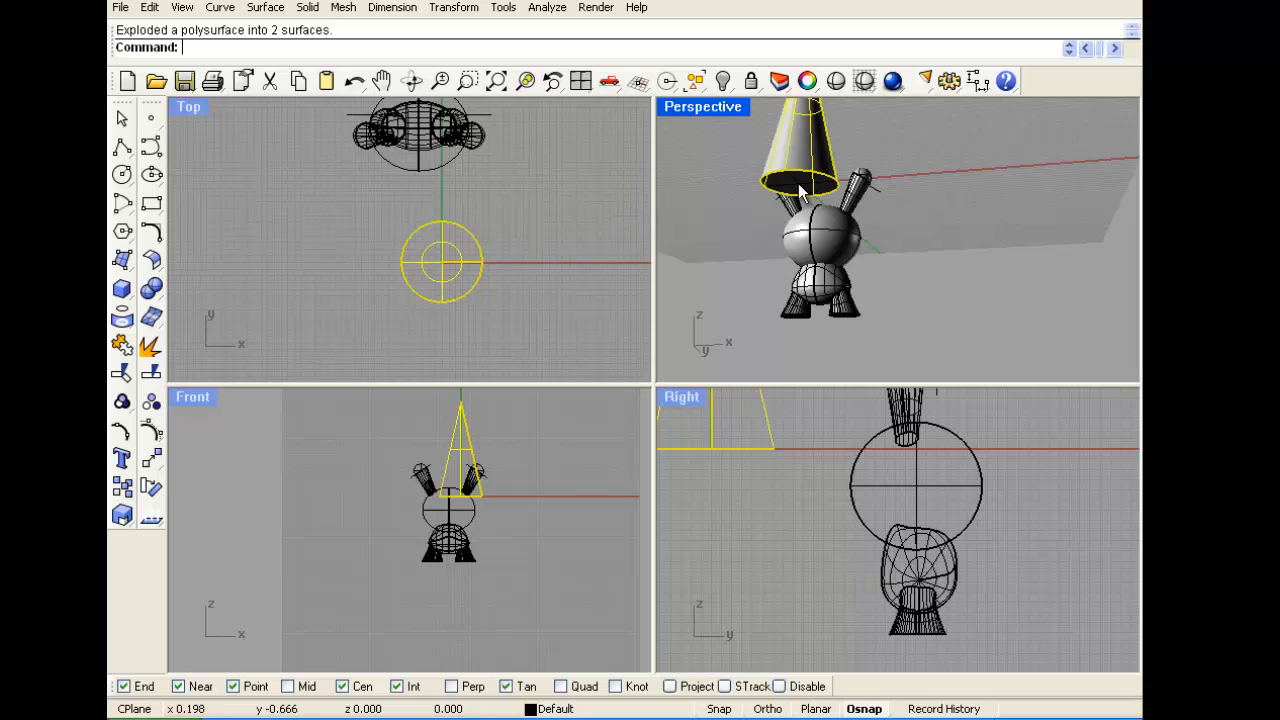
click(798, 183)
key(Delete)
right_drag(798, 183, 750, 200)
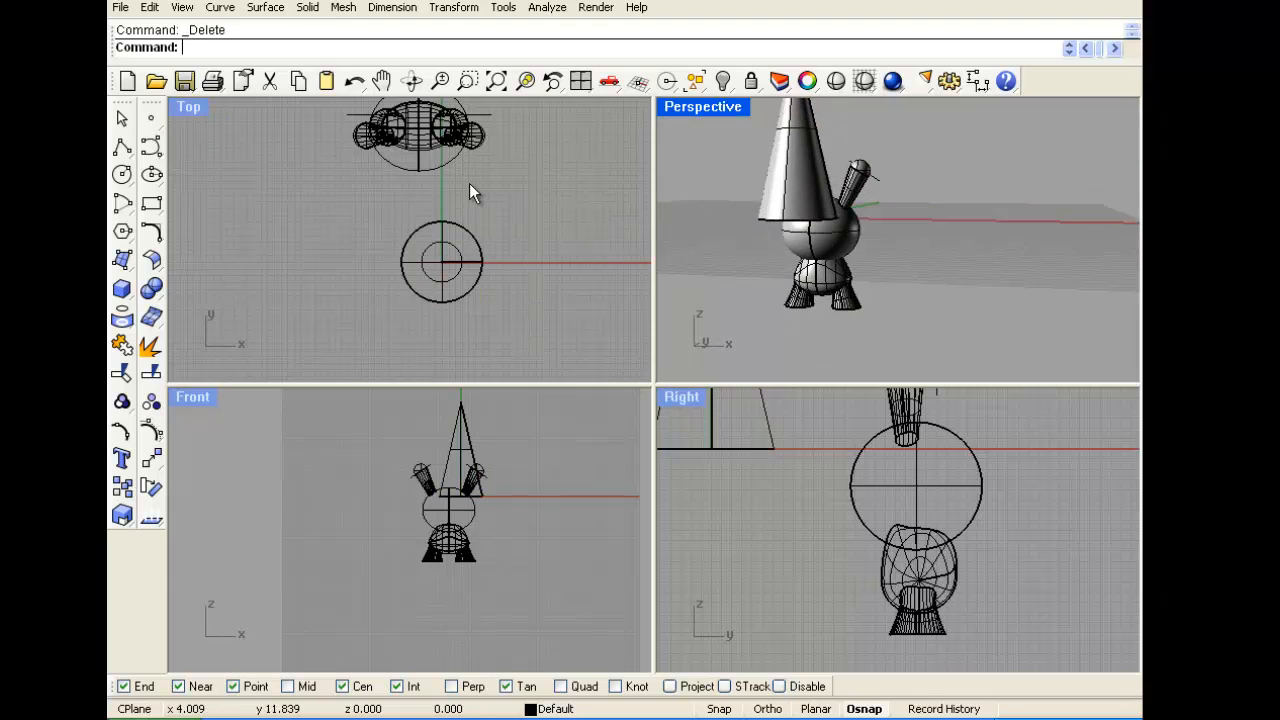
Hide all parts of the rabbit-like character so only the cone is shown
scroll(469, 183, down, 2)
drag(404, 101, 485, 185)
click(723, 81)
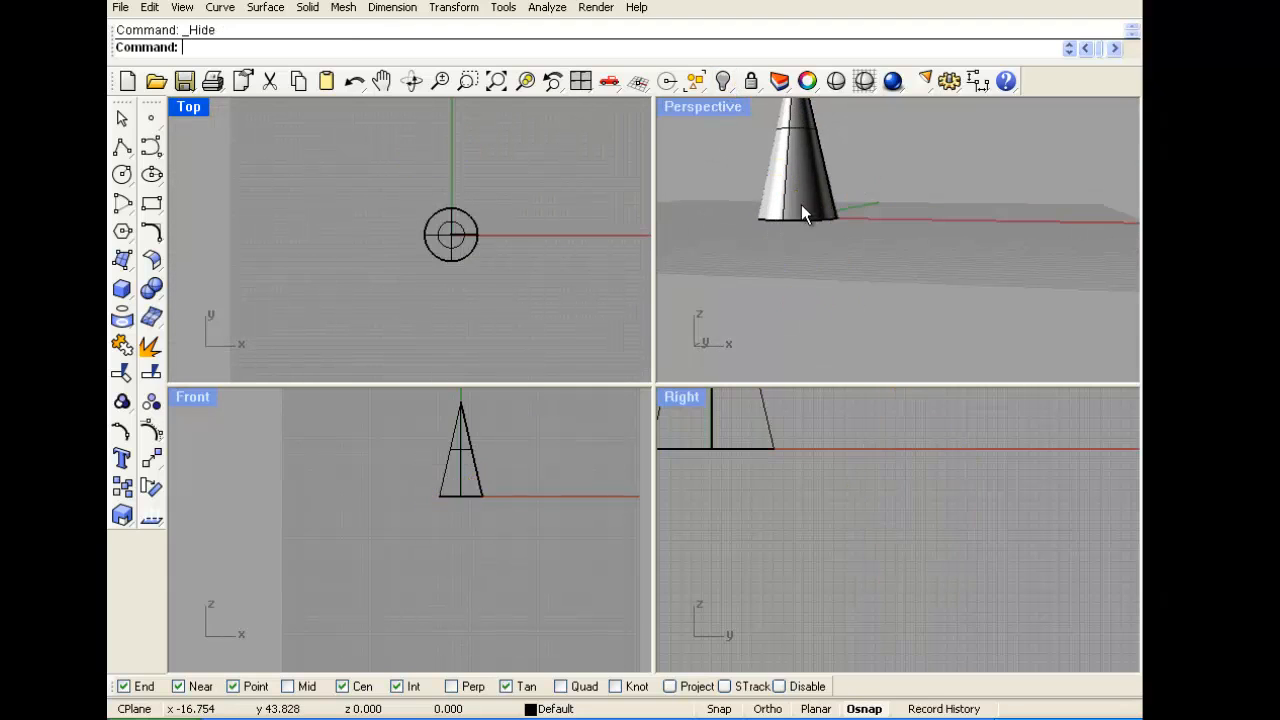
right_drag(801, 204, 745, 153)
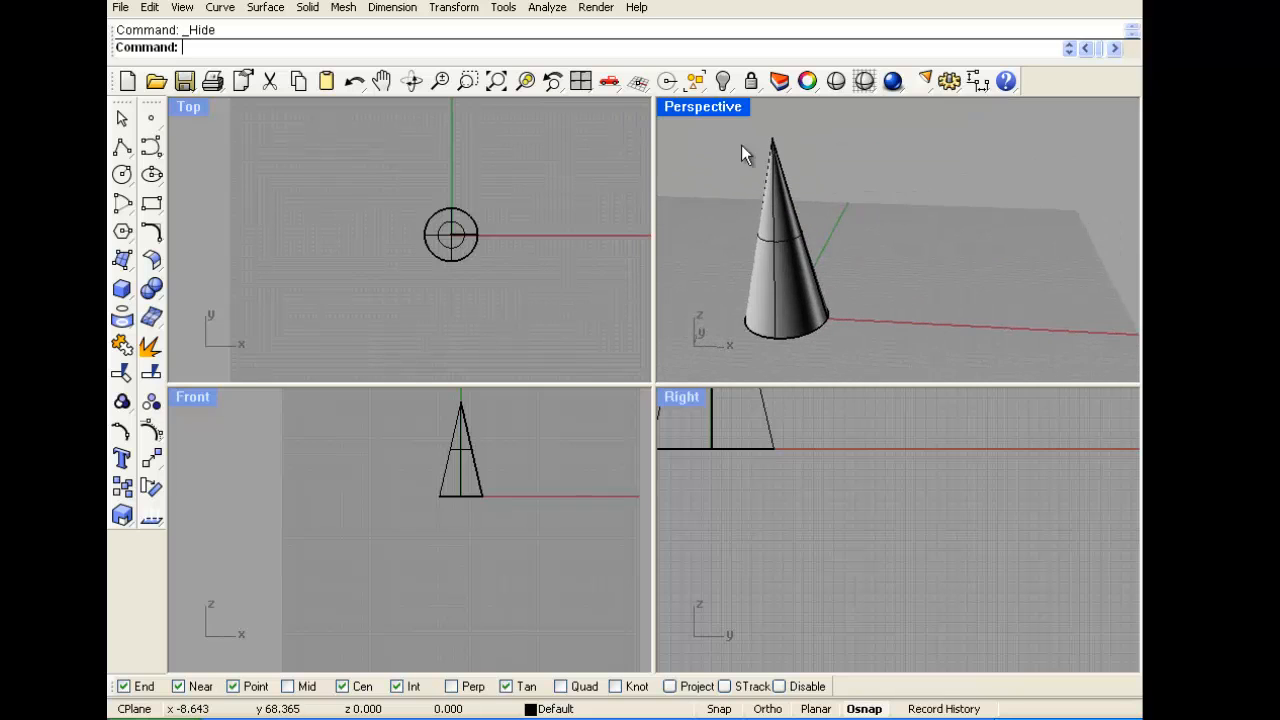
Maximize the Perspective view and unroll the cone's side surface into a flat pattern
double_click(685, 108)
right_drag(834, 277, 580, 423)
scroll(418, 450, down, 6)
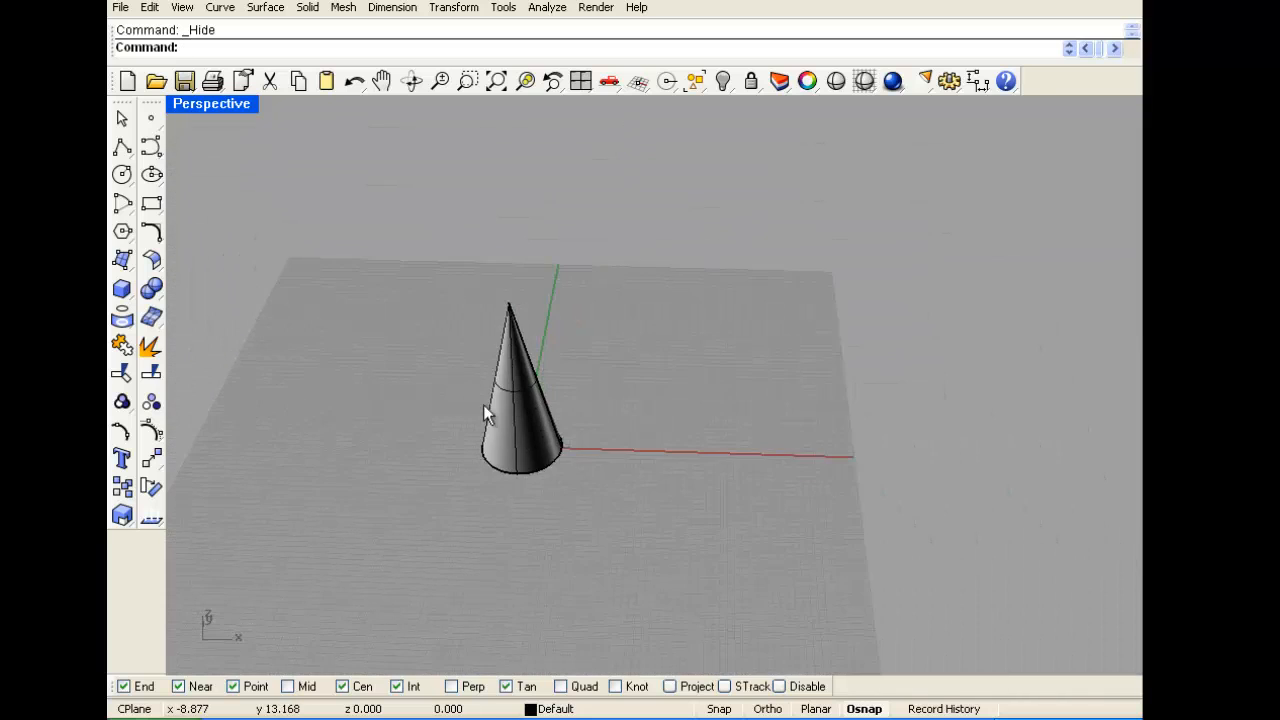
scroll(503, 420, up, 5)
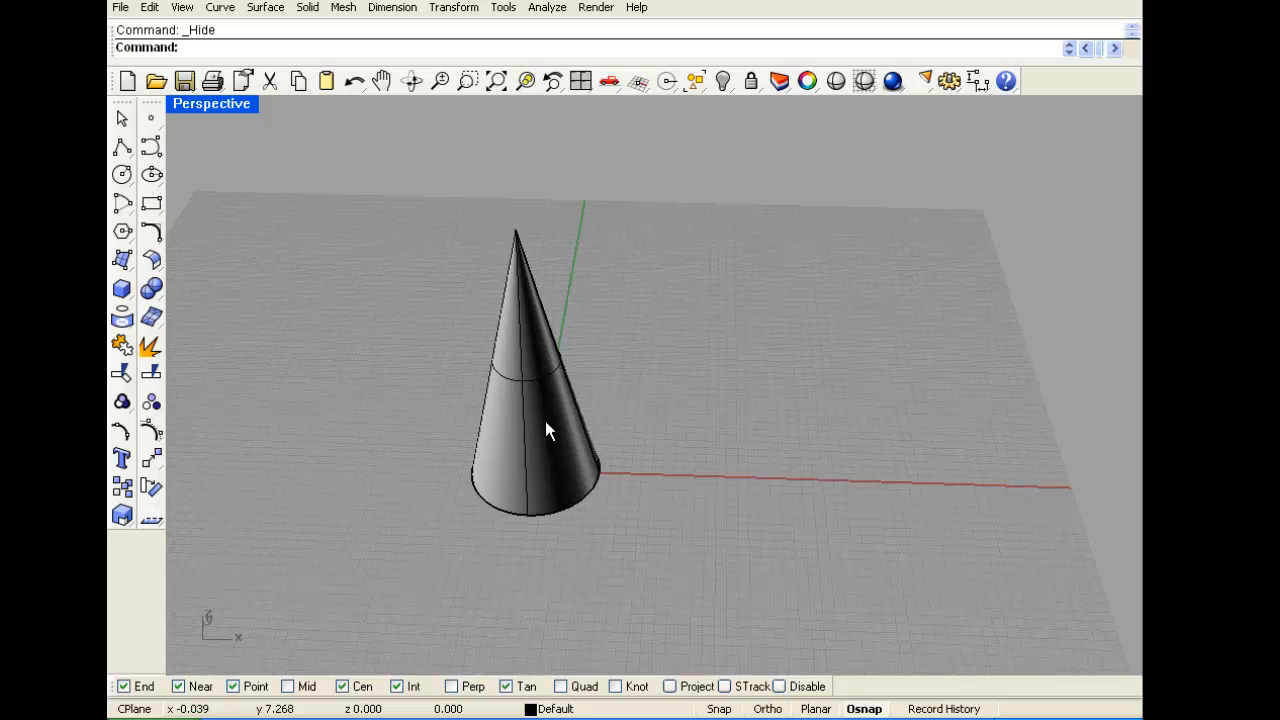
scroll(535, 419, up, 3)
right_drag(538, 418, 555, 431)
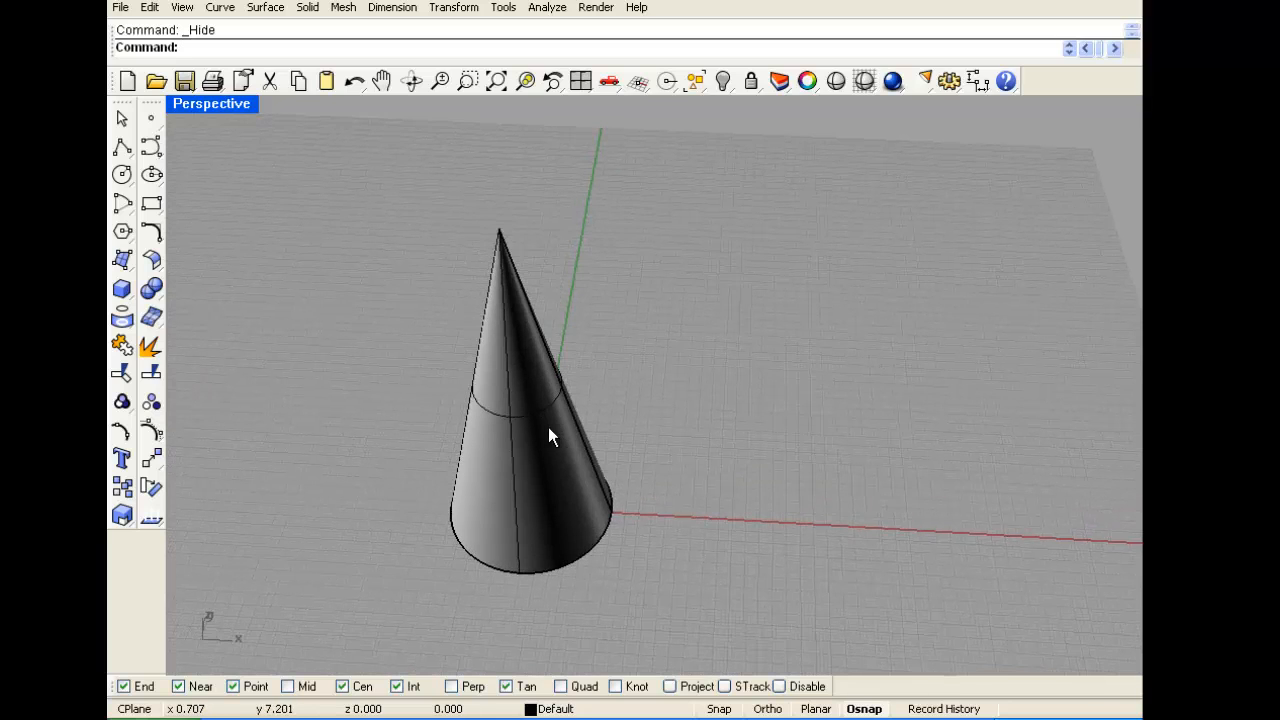
click(530, 356)
click(270, 8)
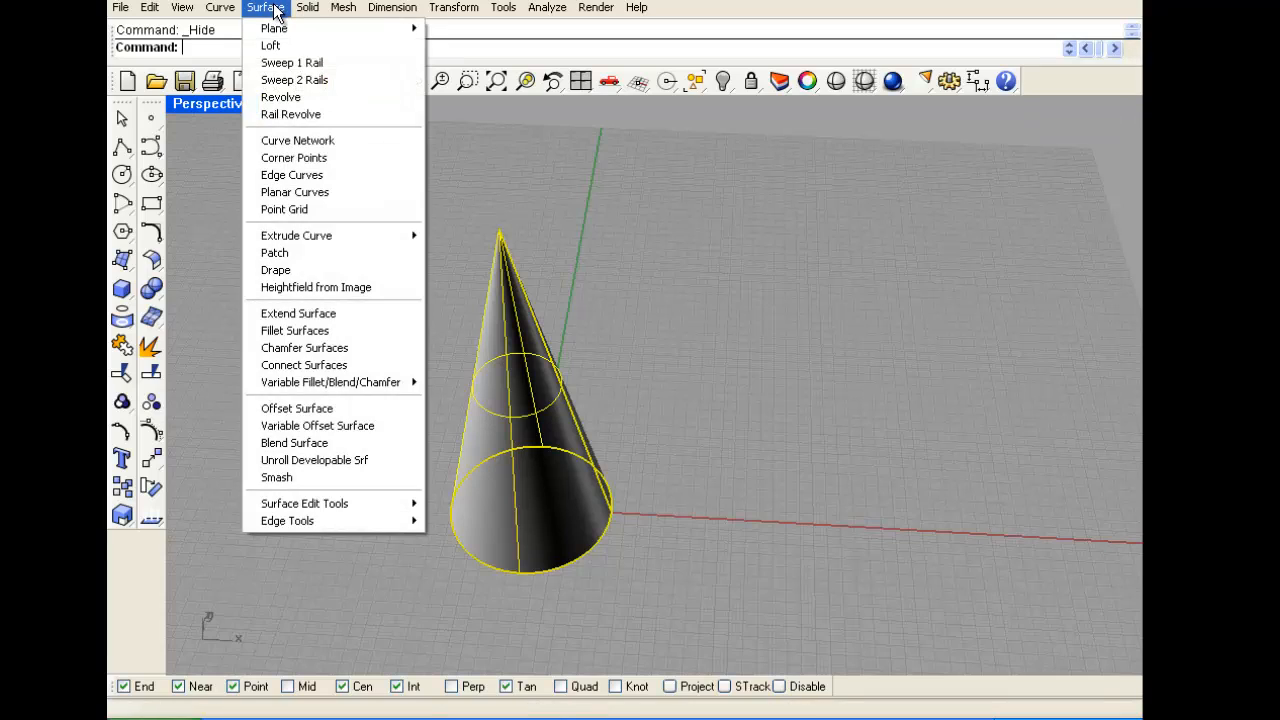
click(315, 460)
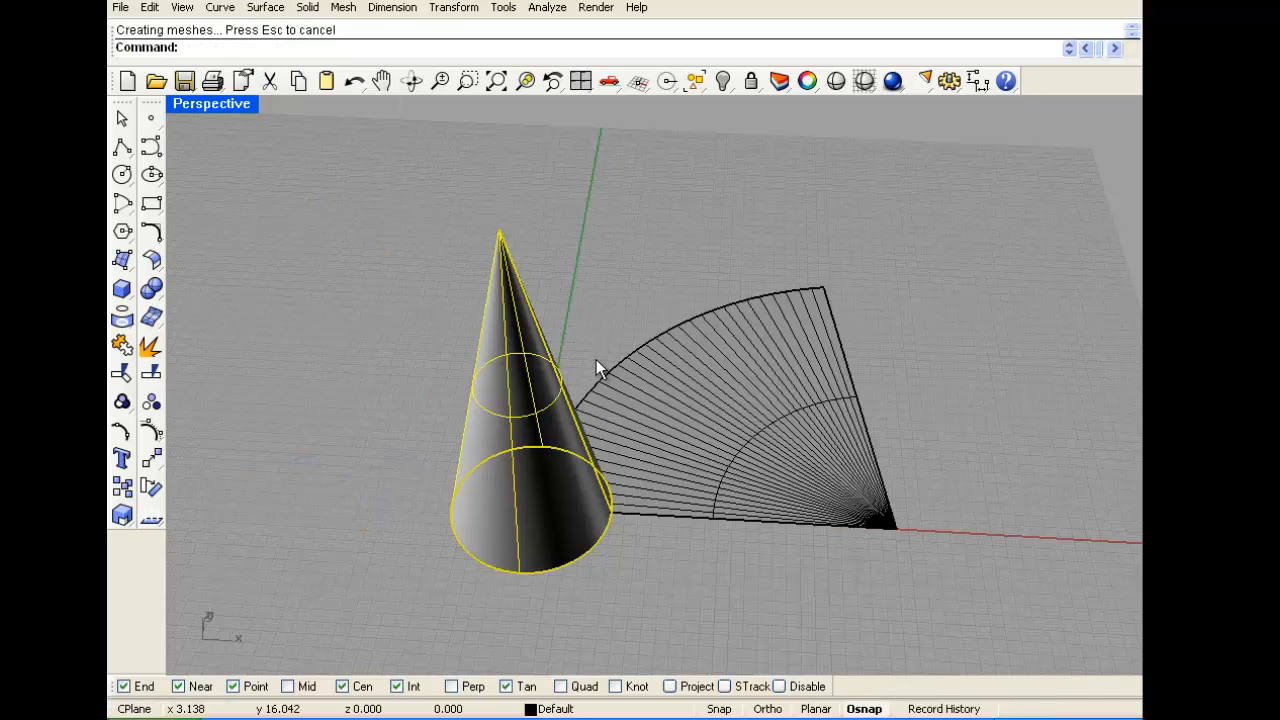
Move the unrolled flat pattern away from the cone along the X axis, deselect it, and inspect both shapes
click(652, 428)
drag(652, 428, 754, 428)
key(Escape)
scroll(563, 425, down, 5)
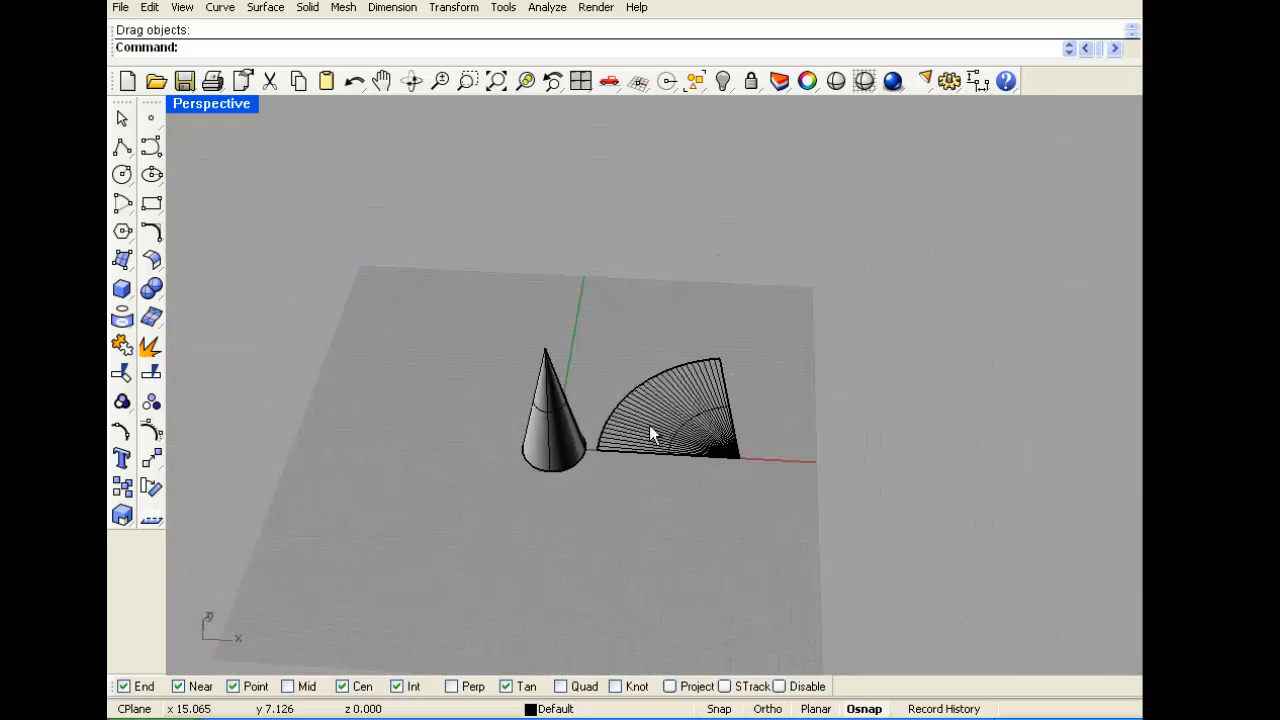
scroll(649, 425, up, 5)
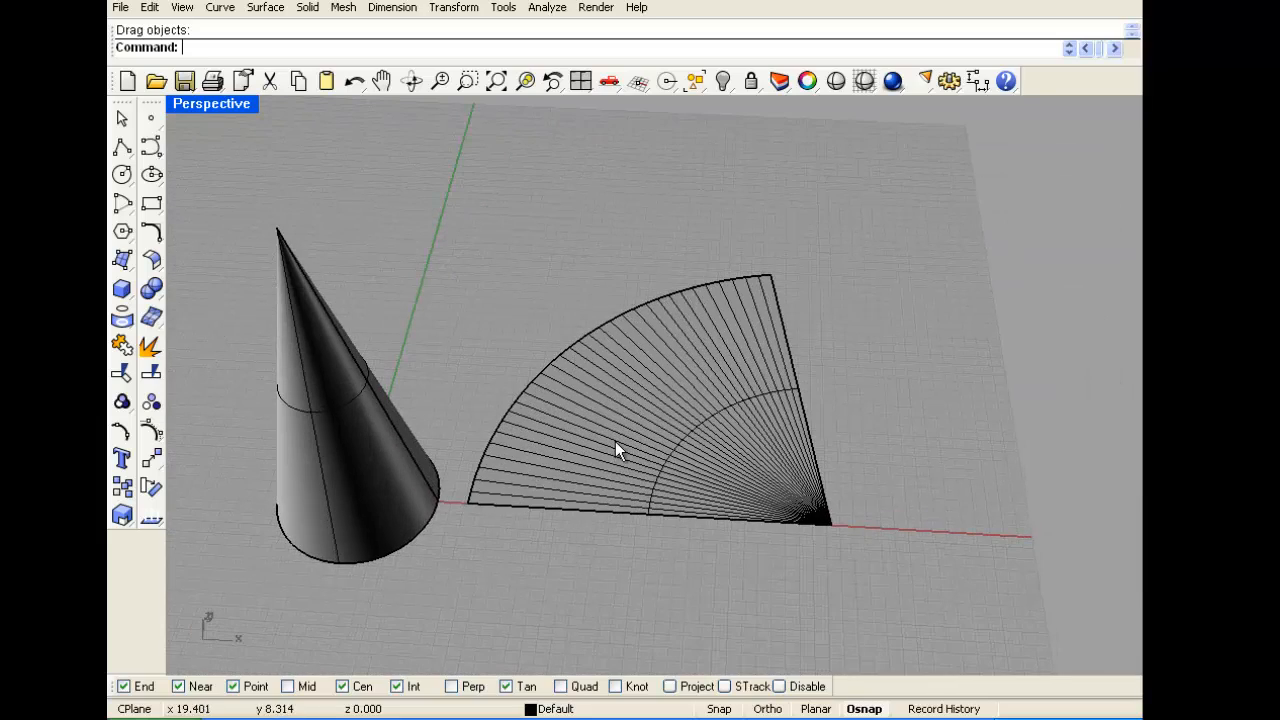
right_drag(635, 346, 661, 326)
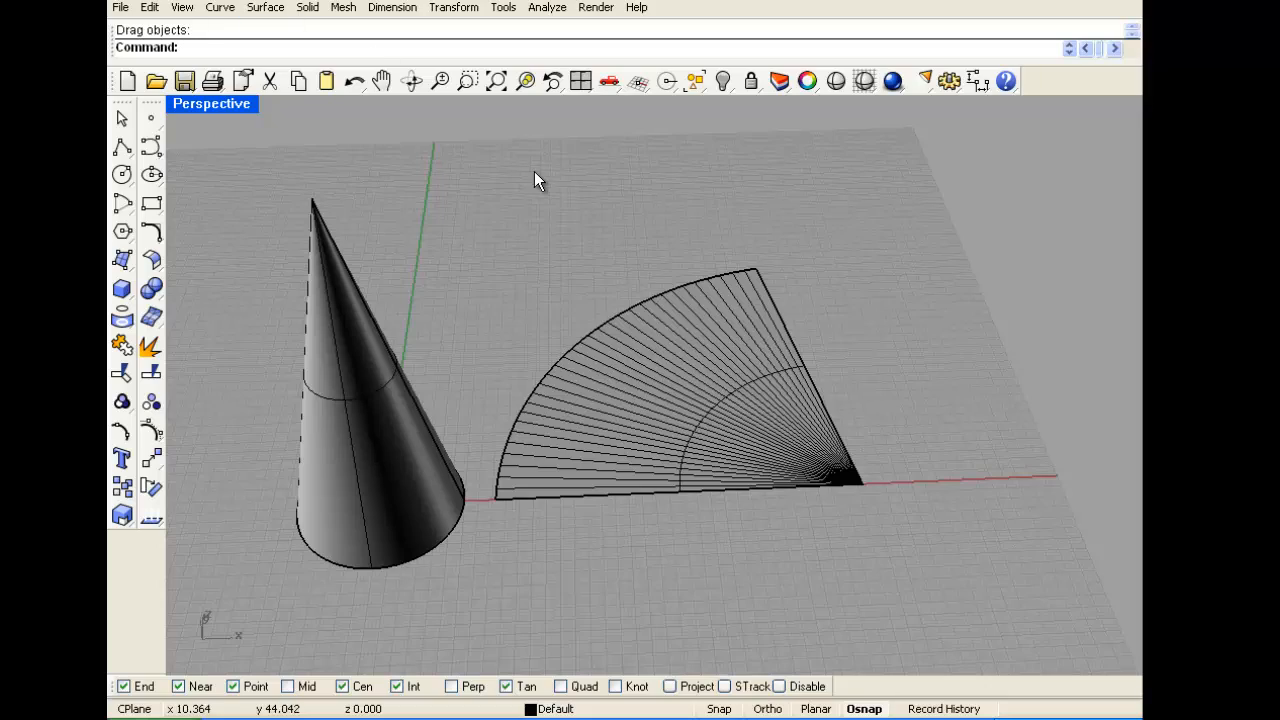
Delete the unrolled flat pattern beside the cone
right_drag(781, 413, 886, 311)
click(769, 407)
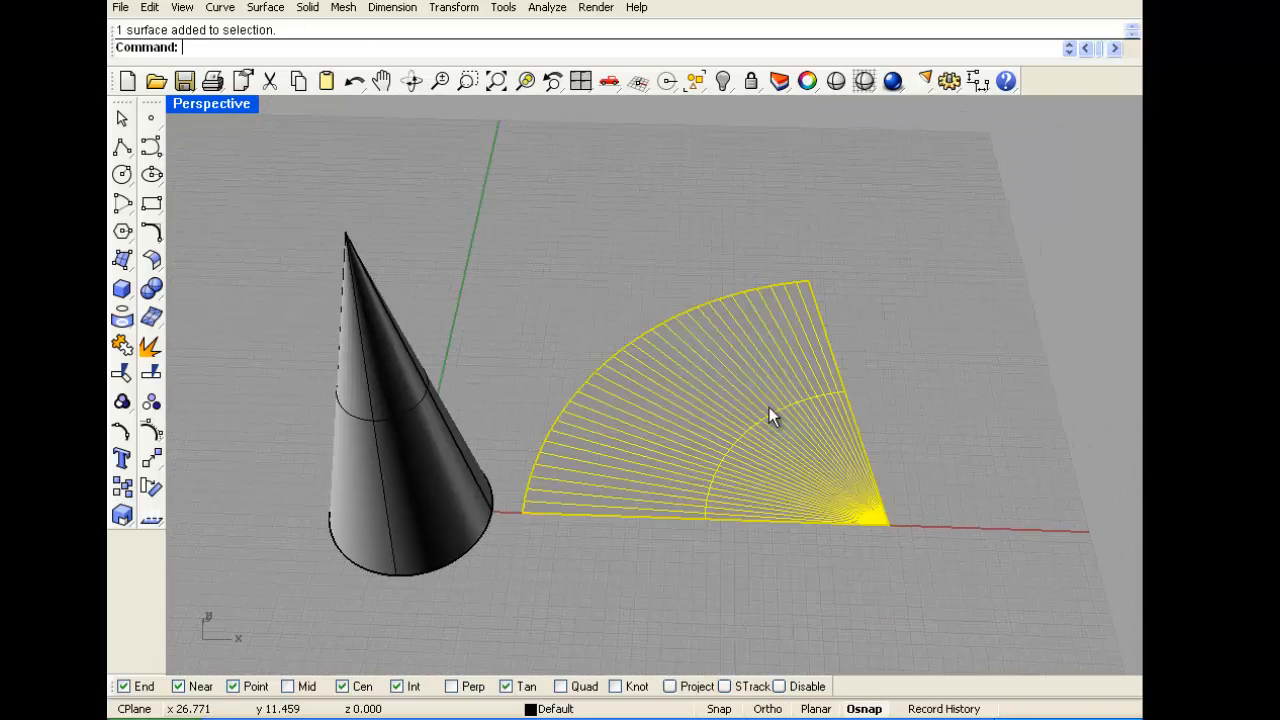
key(Delete)
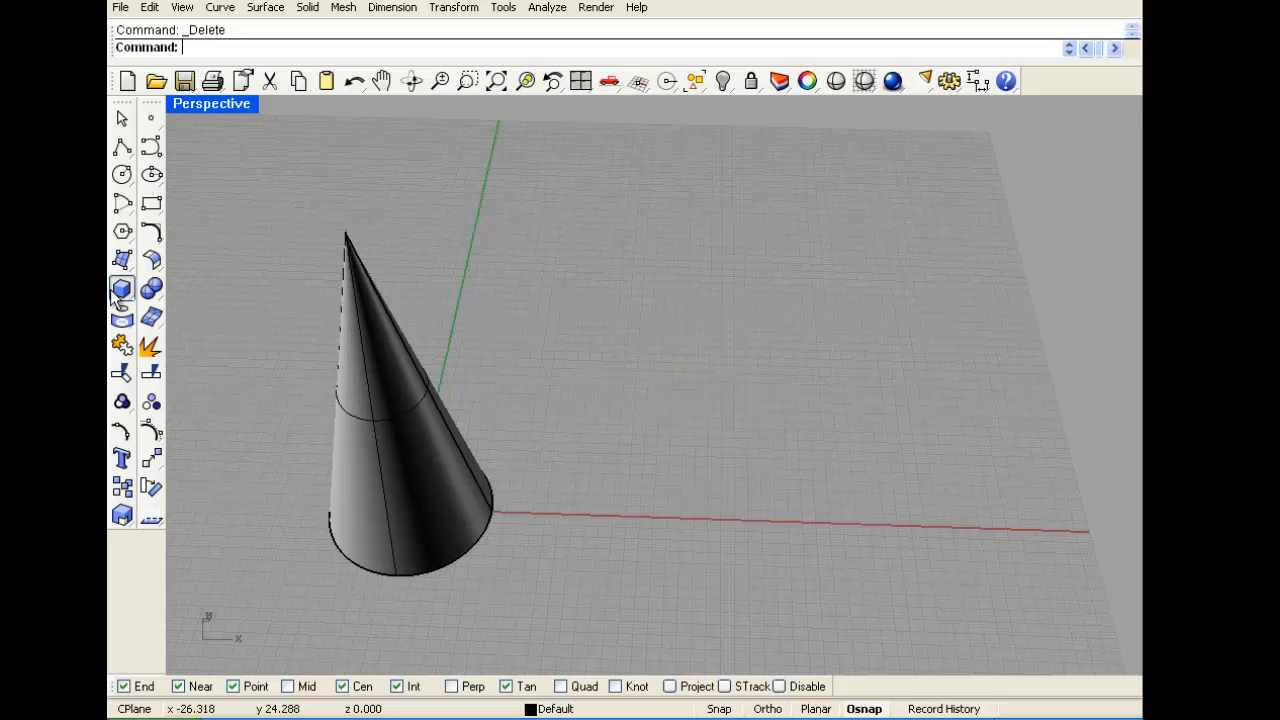
Create a box about 13 units wide and 14 units deep, starting from the cone's central axis in the Front view and enclosing part of its upper half
click(121, 288)
click(150, 310)
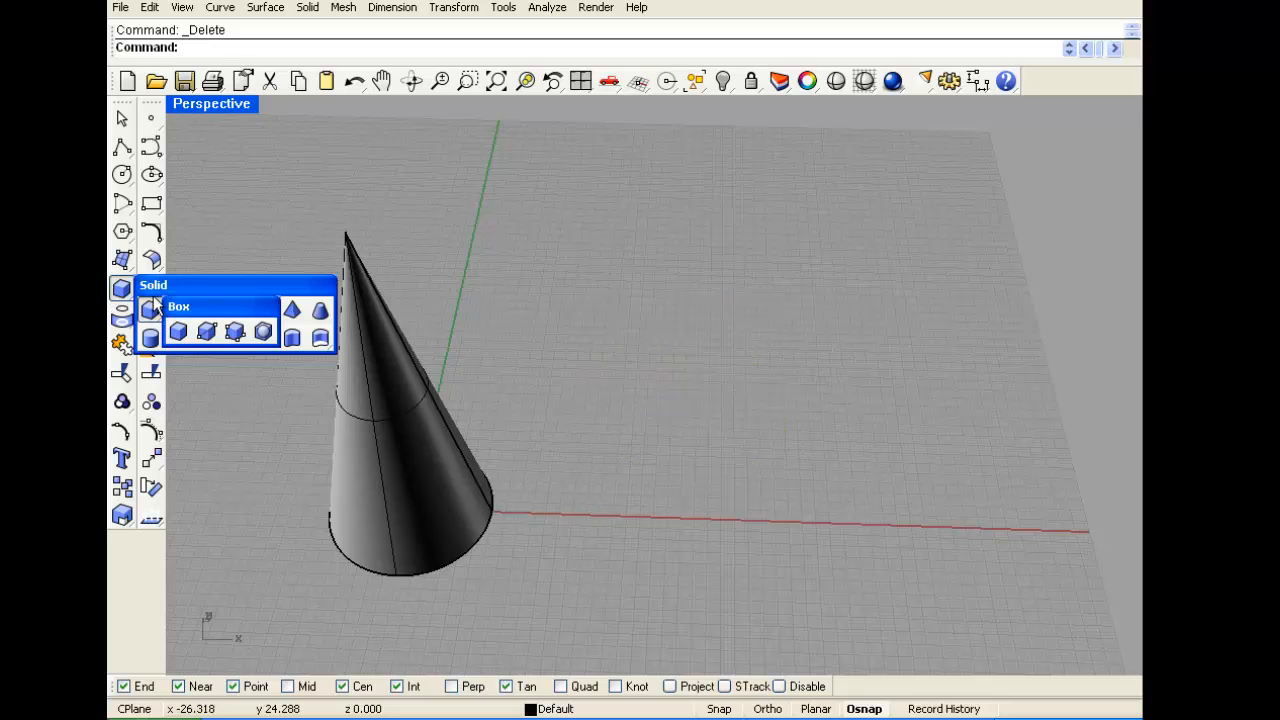
click(178, 331)
double_click(207, 105)
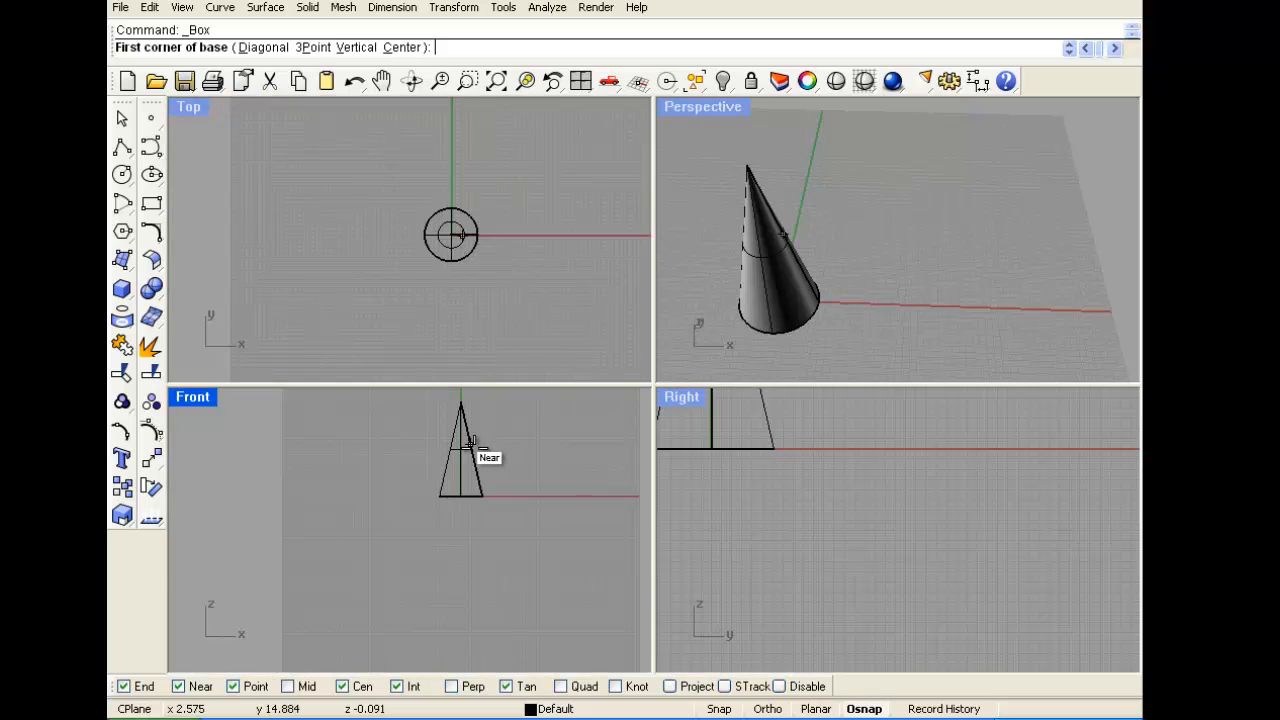
scroll(463, 467, up, 8)
right_drag(457, 470, 377, 582)
click(379, 511)
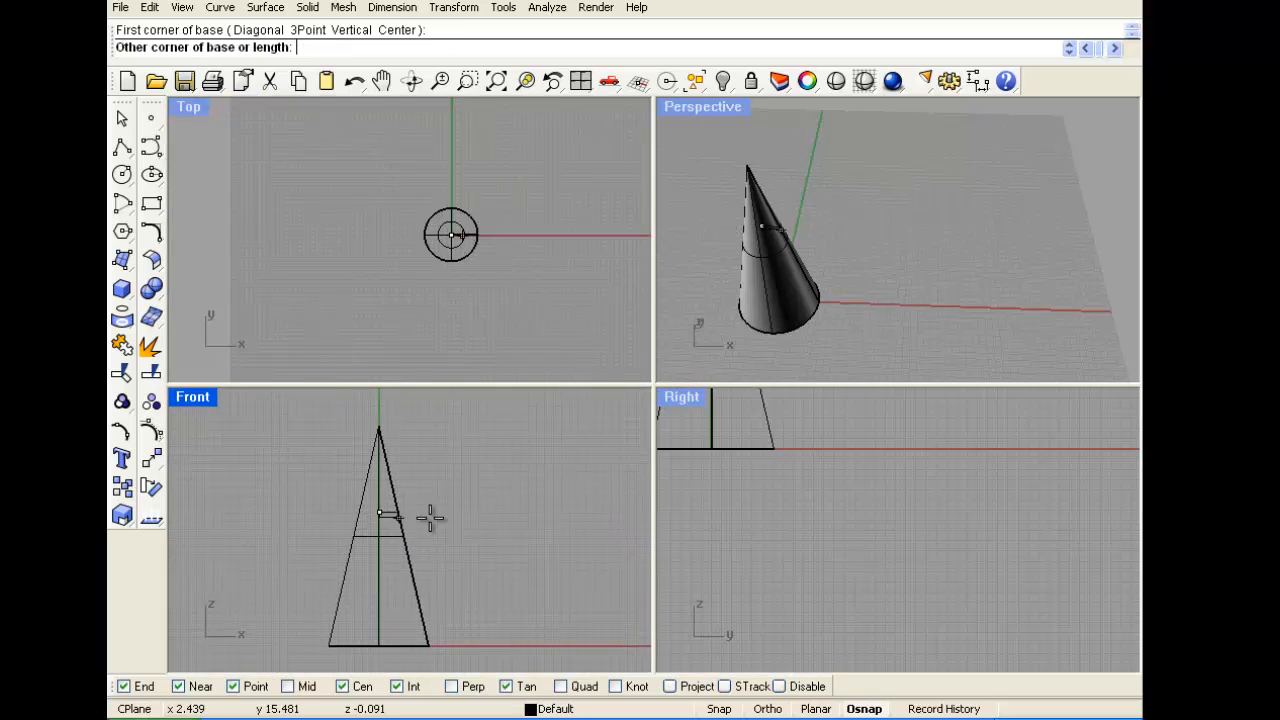
click(490, 392)
click(534, 173)
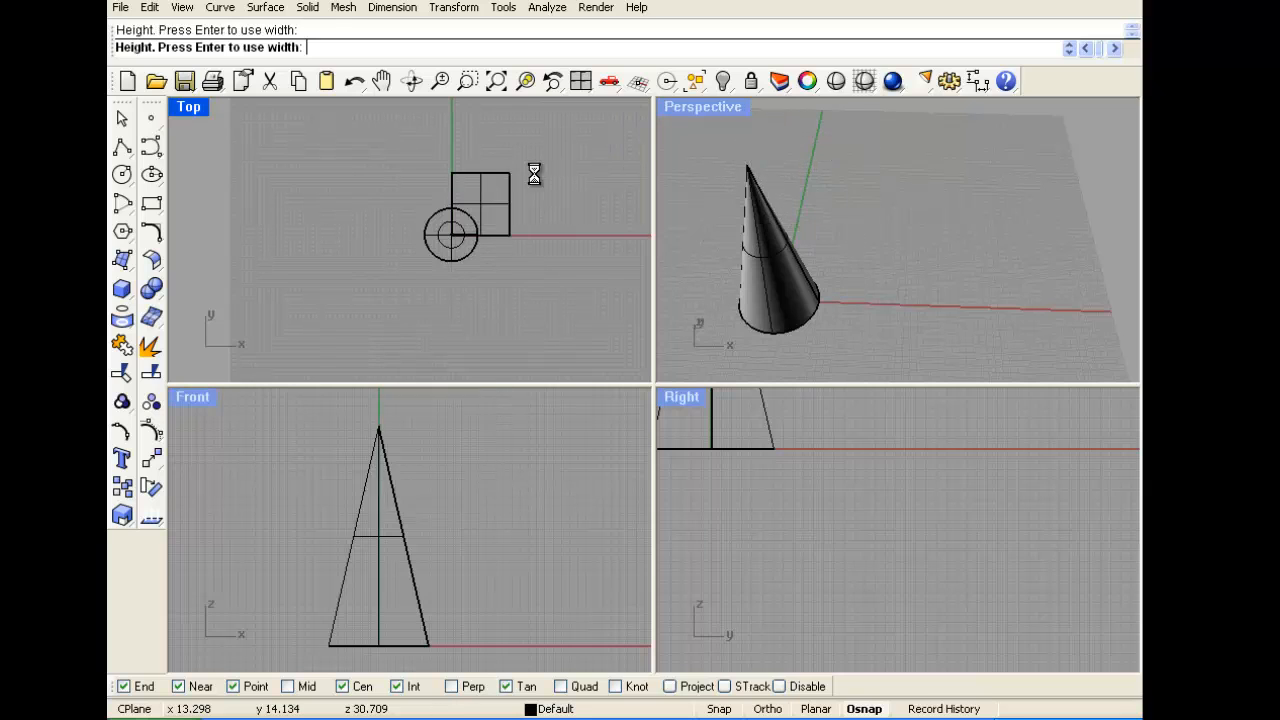
Set the box's height, then rotate the box about the cone's base centre in the Top view so its corner points along the X axis
click(484, 206)
scroll(230, 306, up, 4)
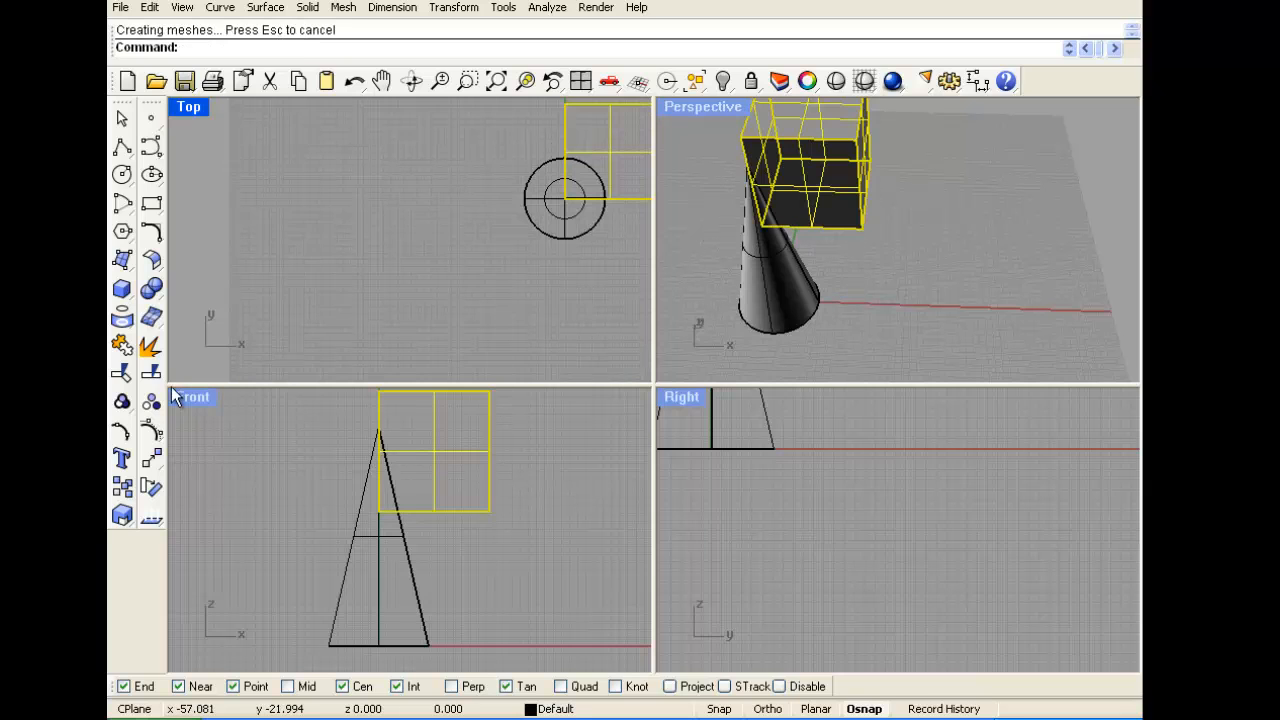
click(153, 462)
right_drag(500, 214, 326, 306)
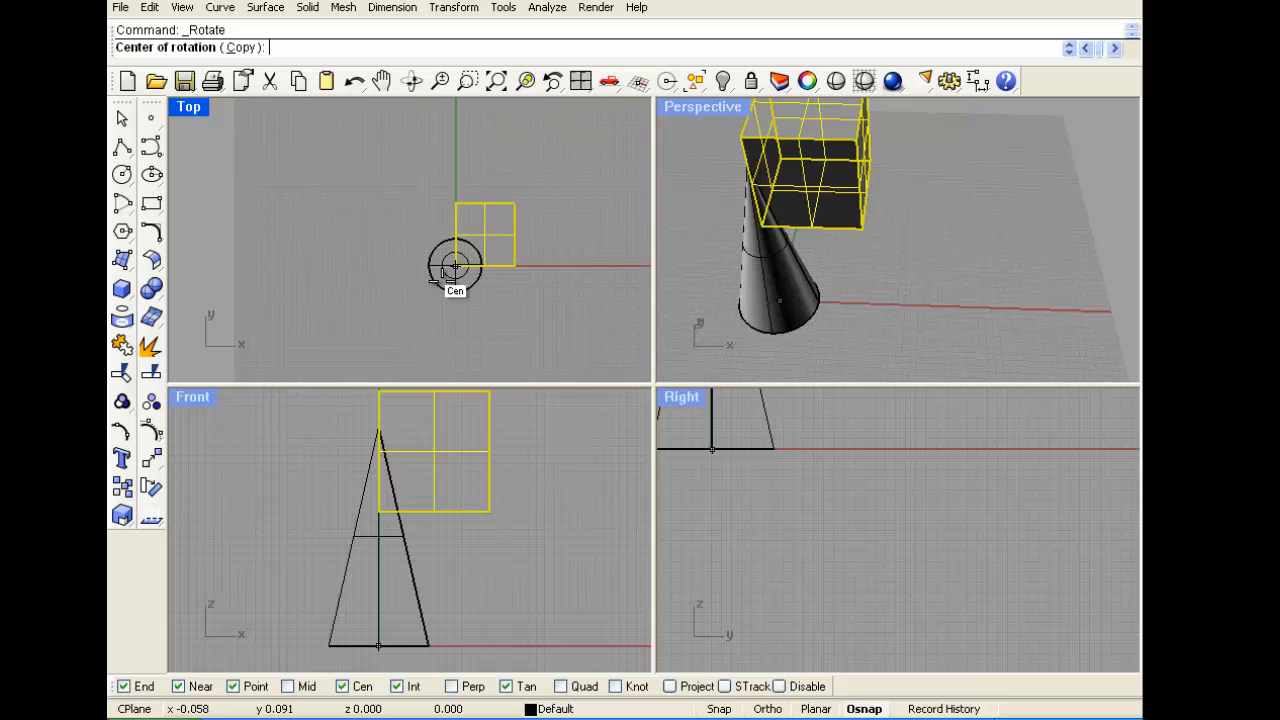
click(455, 265)
click(513, 204)
click(568, 258)
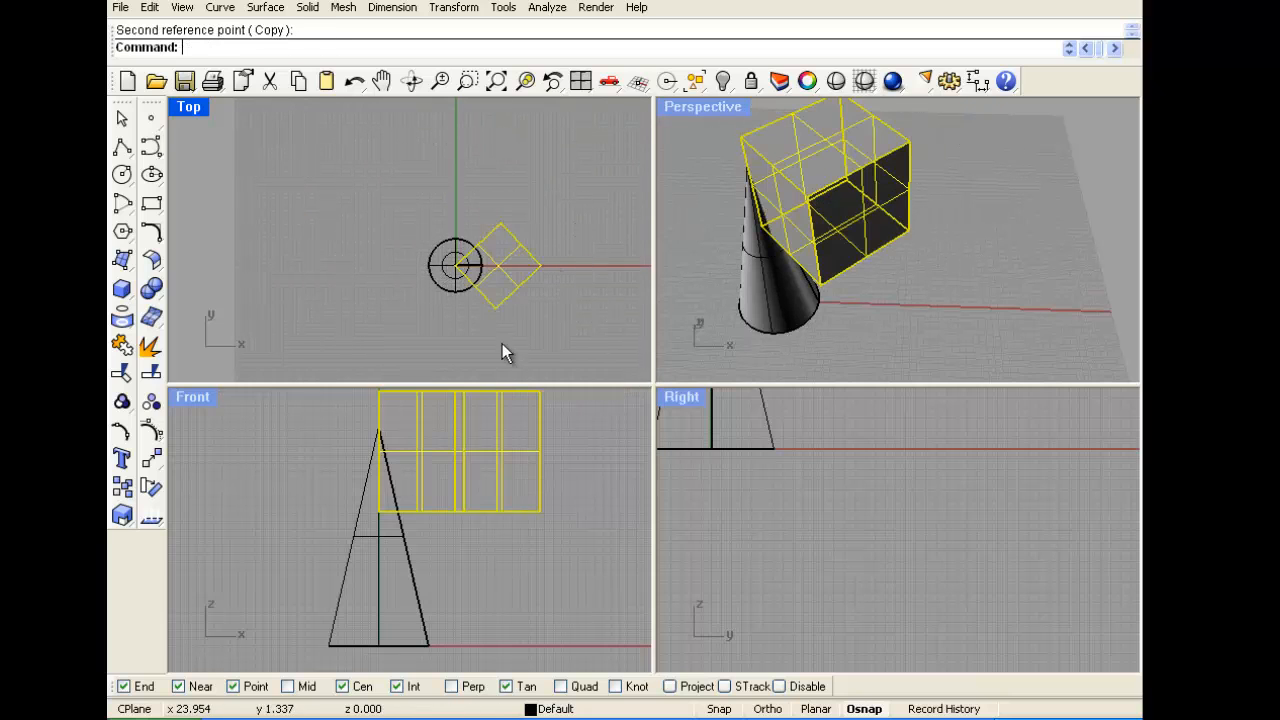
Lower the box in the Front view, tilt it about 39 degrees, and reposition it so one corner cuts into the cone's side
drag(459, 452, 460, 541)
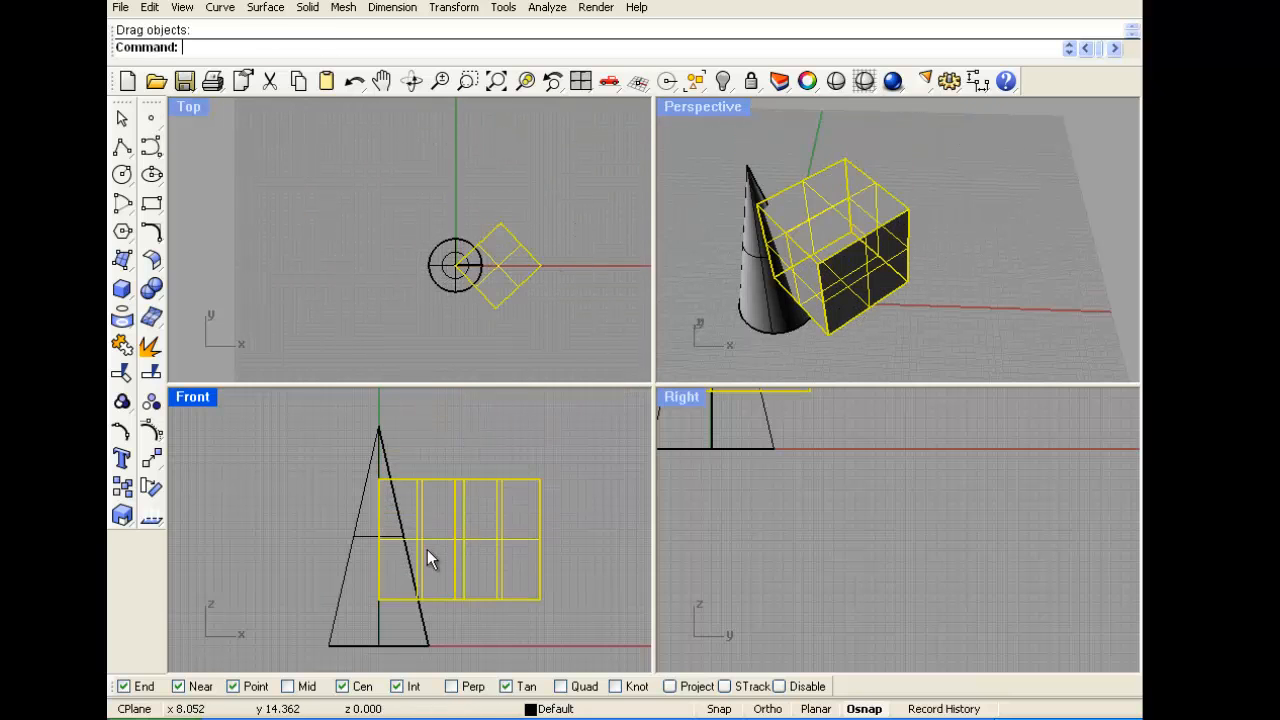
key(Return)
click(379, 600)
click(573, 596)
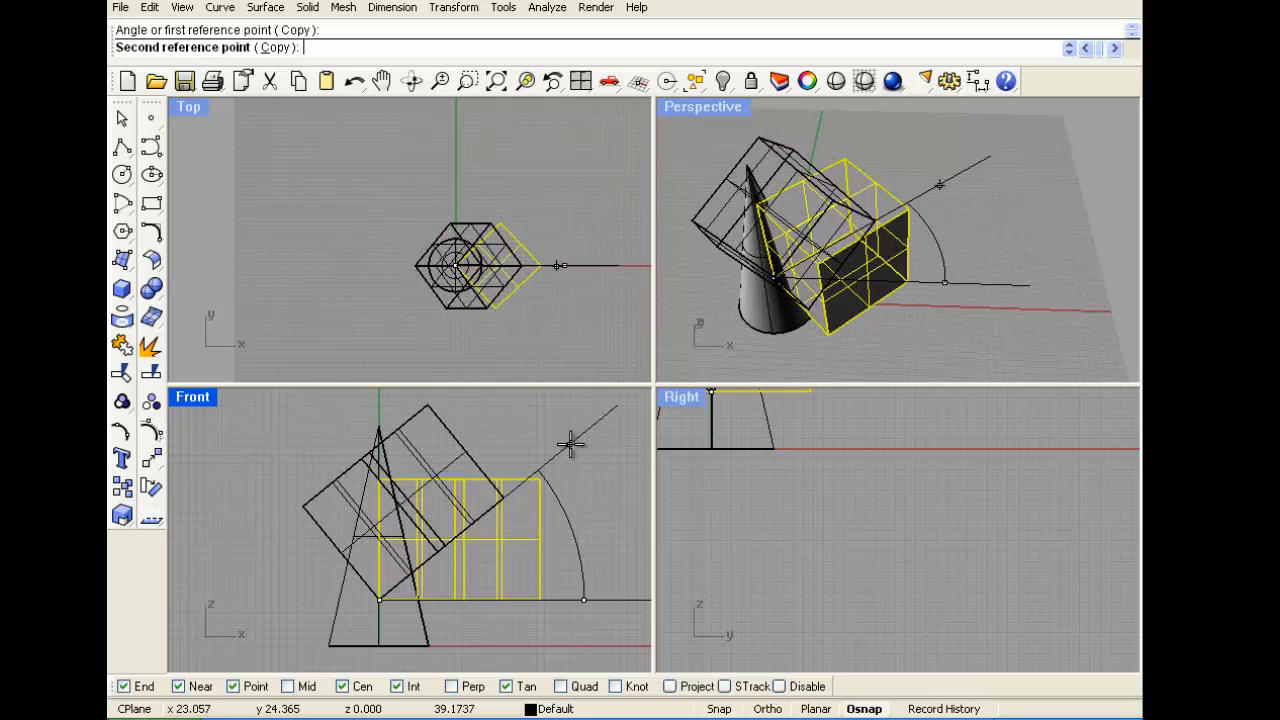
click(430, 513)
drag(431, 512, 482, 540)
click(939, 283)
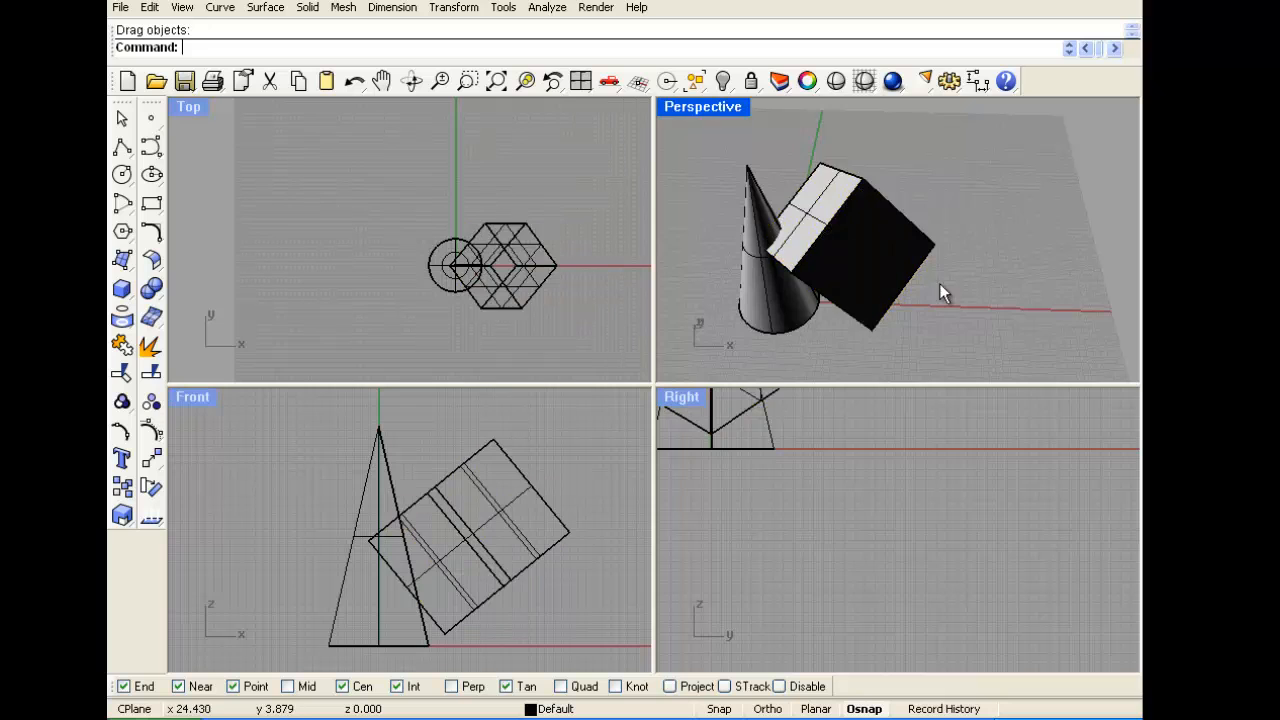
Scale the tilted box down in the Front view and move it back so its corner still overlaps the cone
right_drag(918, 261, 866, 205)
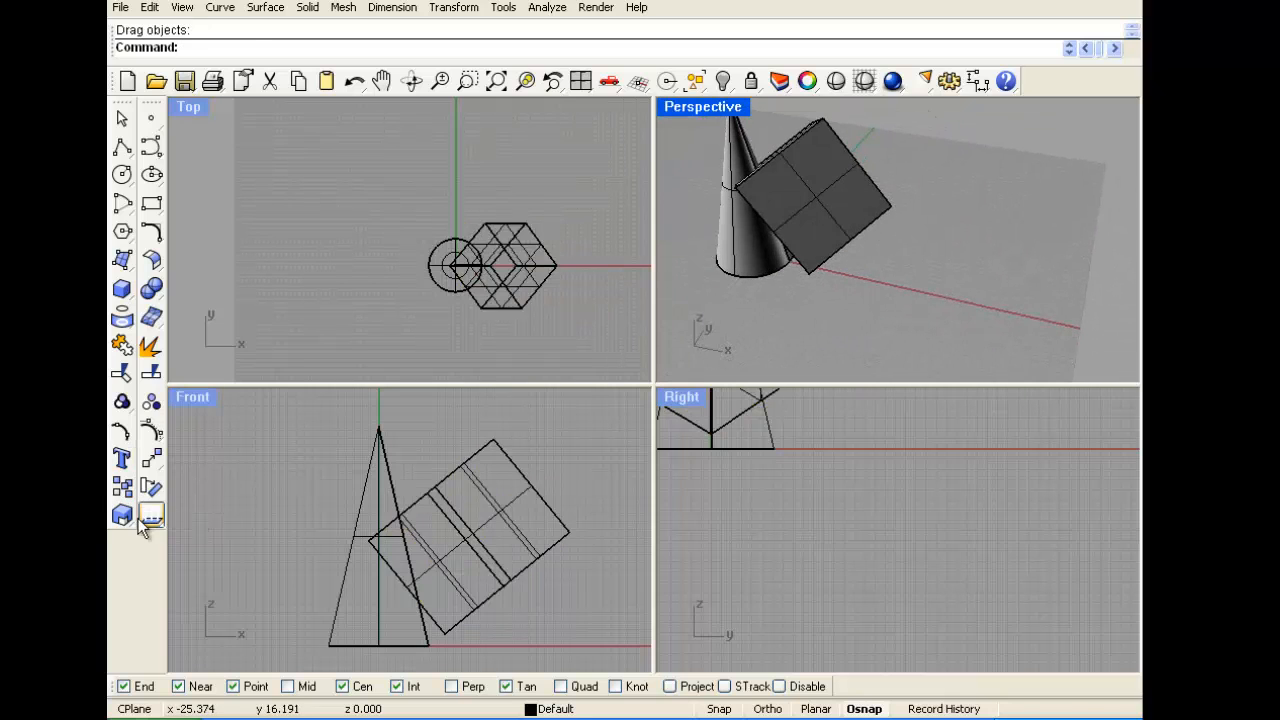
click(122, 515)
click(475, 537)
key(Return)
click(471, 542)
click(515, 545)
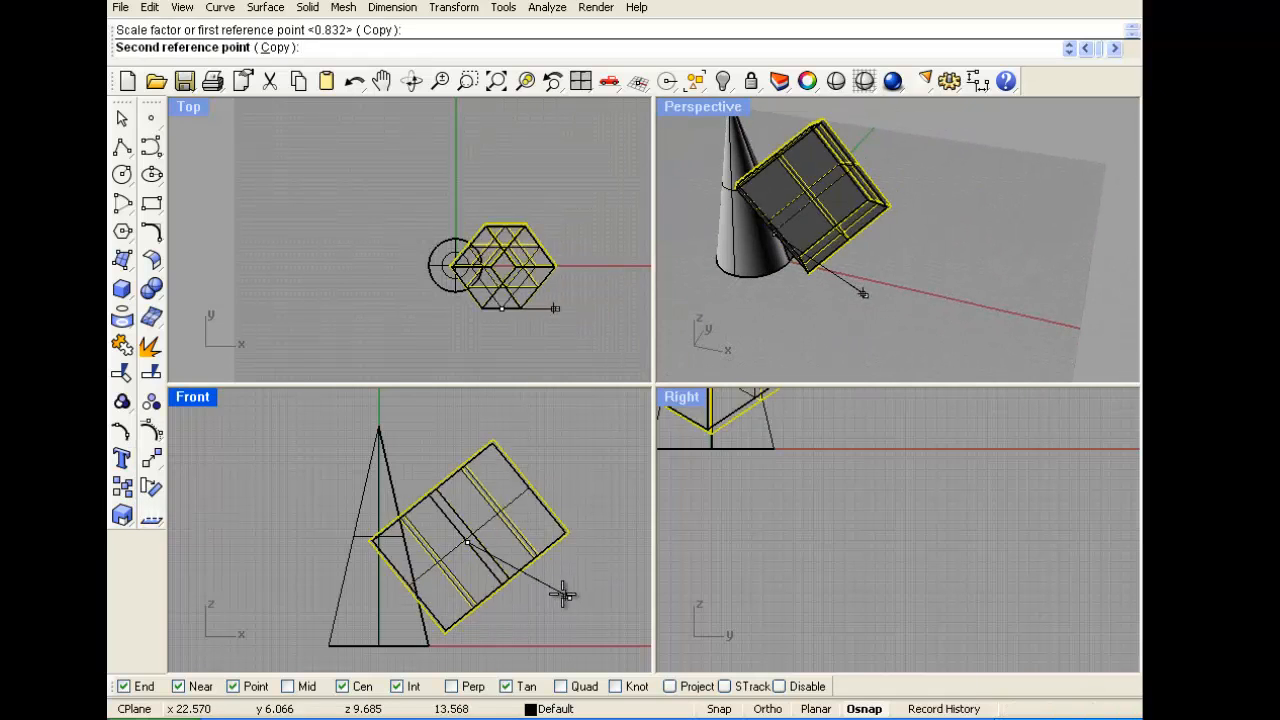
click(479, 553)
drag(479, 553, 455, 566)
click(722, 306)
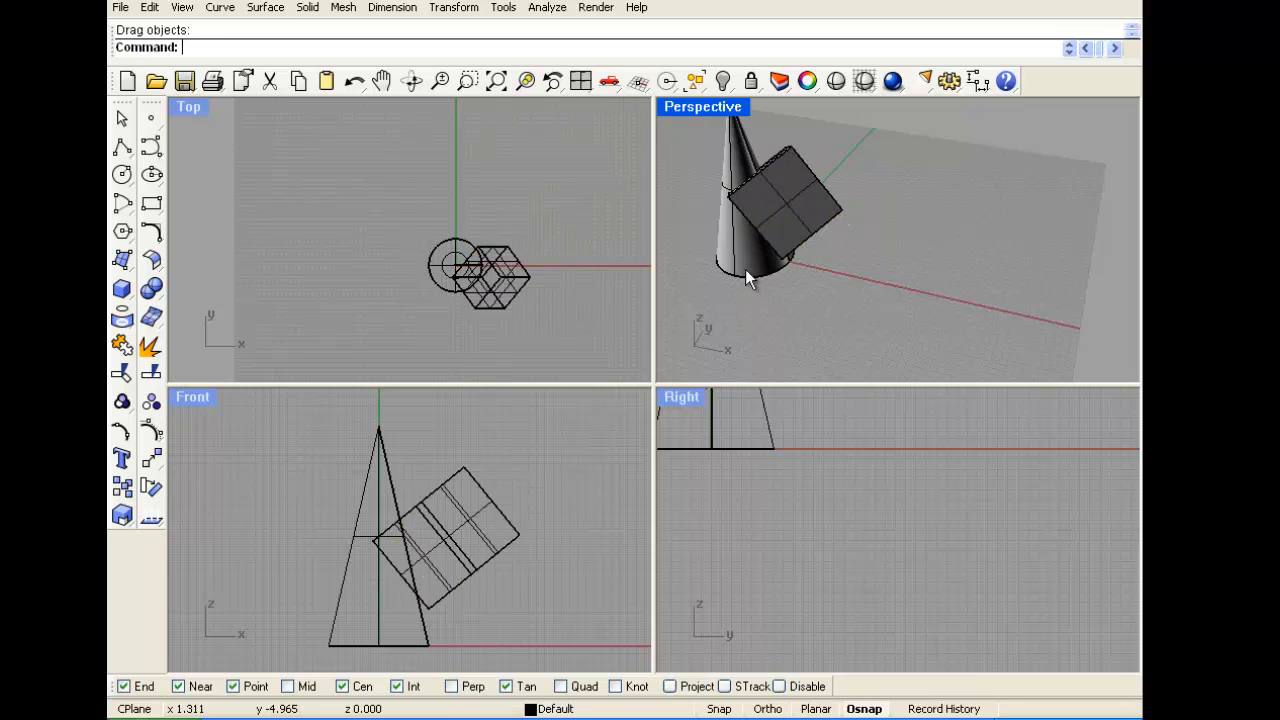
Maximize the Perspective view and subtract the box from the cone with Boolean Difference
key(ctrl+m)
right_drag(694, 374, 560, 328)
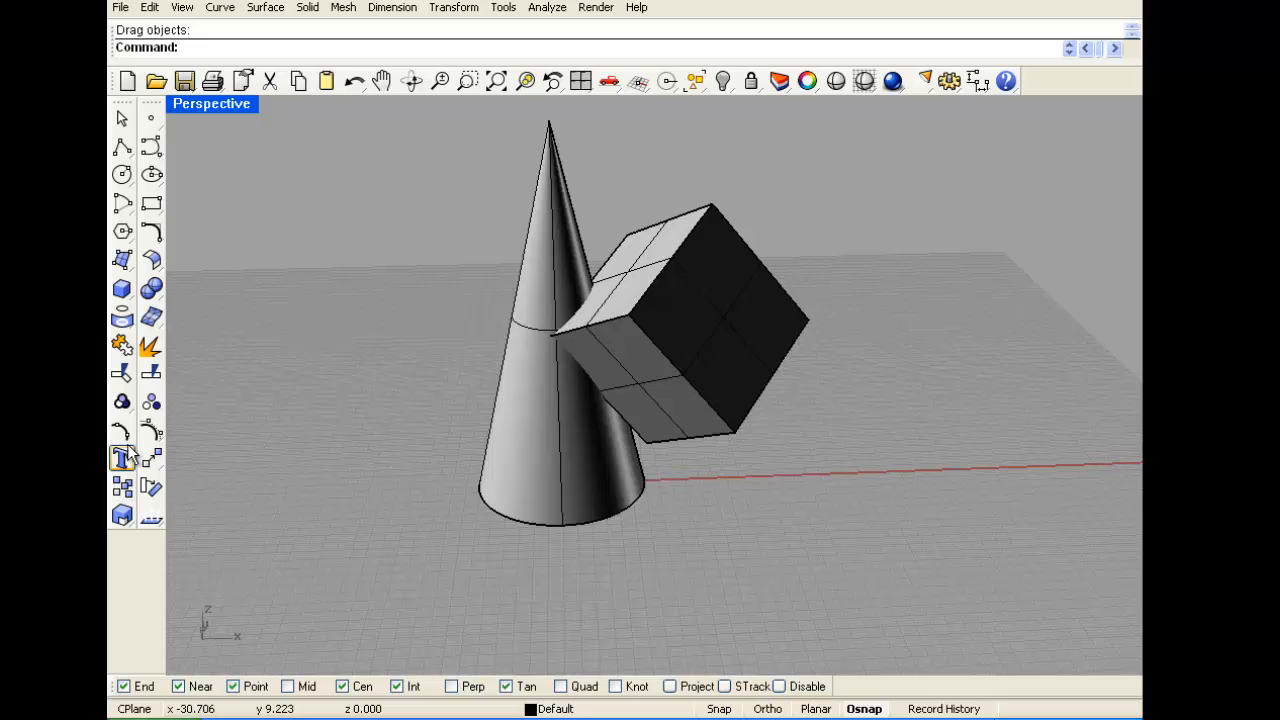
click(150, 292)
click(191, 305)
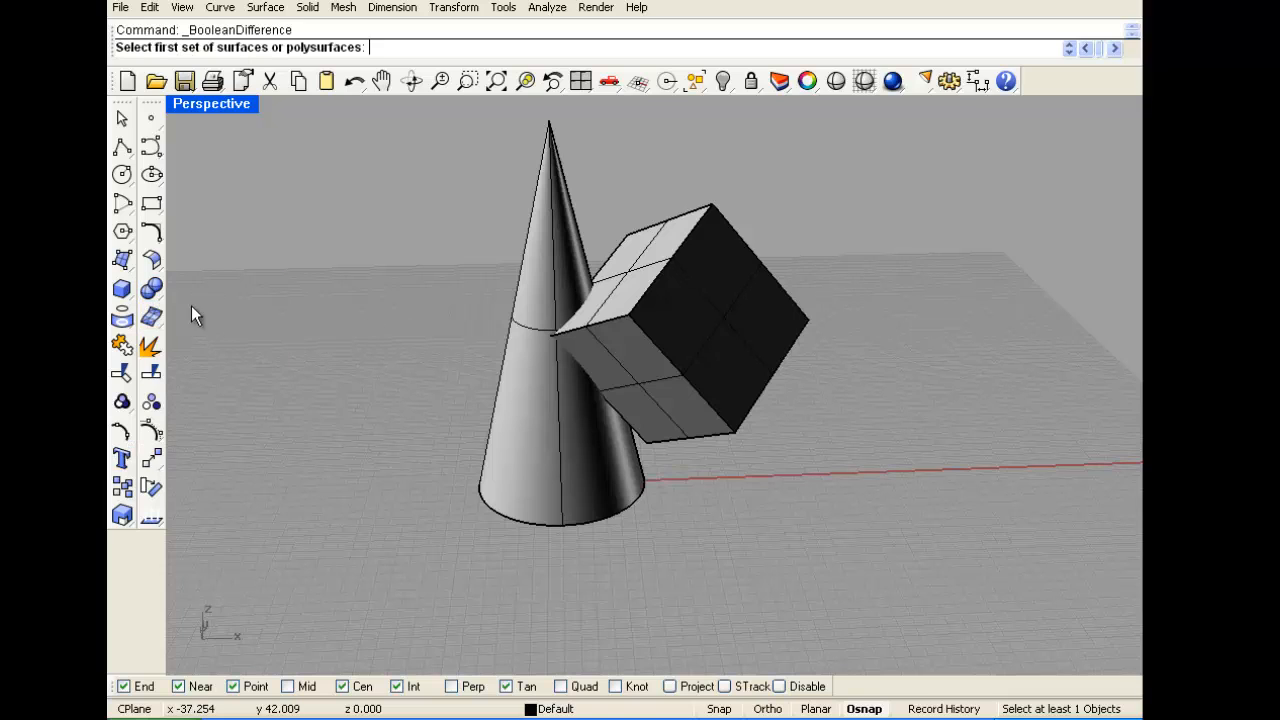
click(568, 244)
key(Return)
click(673, 274)
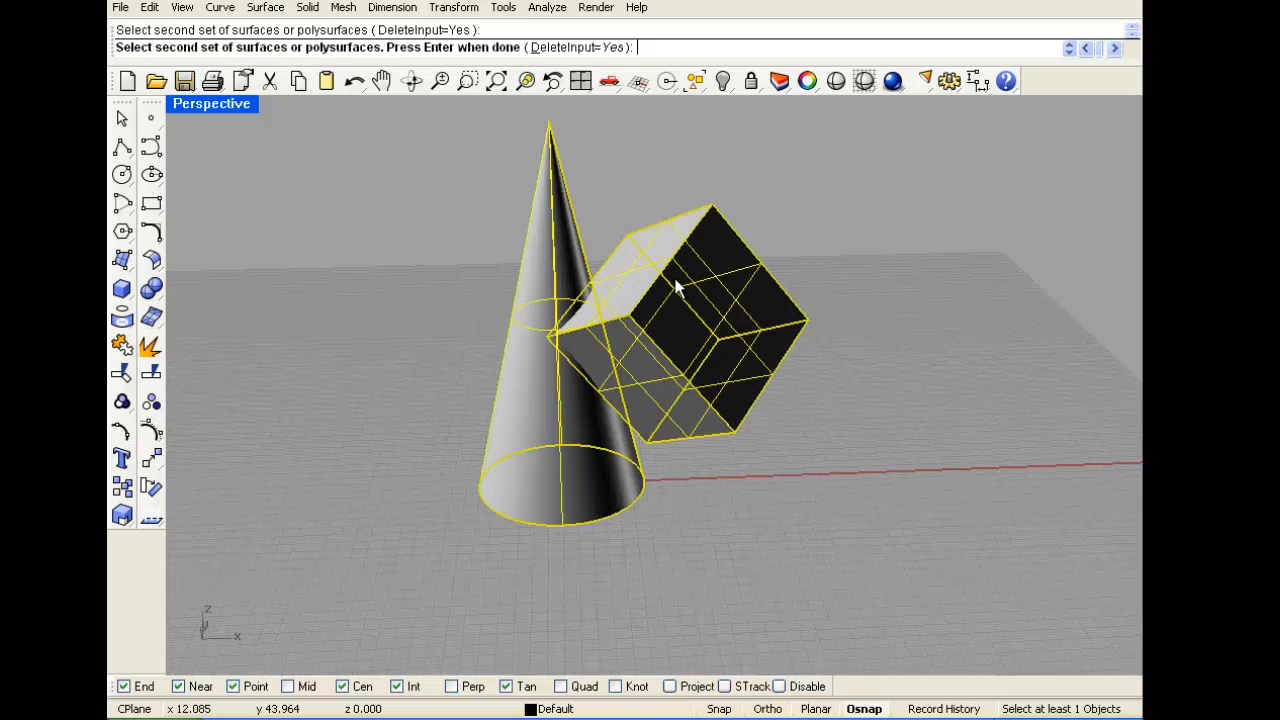
key(Return)
right_drag(815, 338, 662, 335)
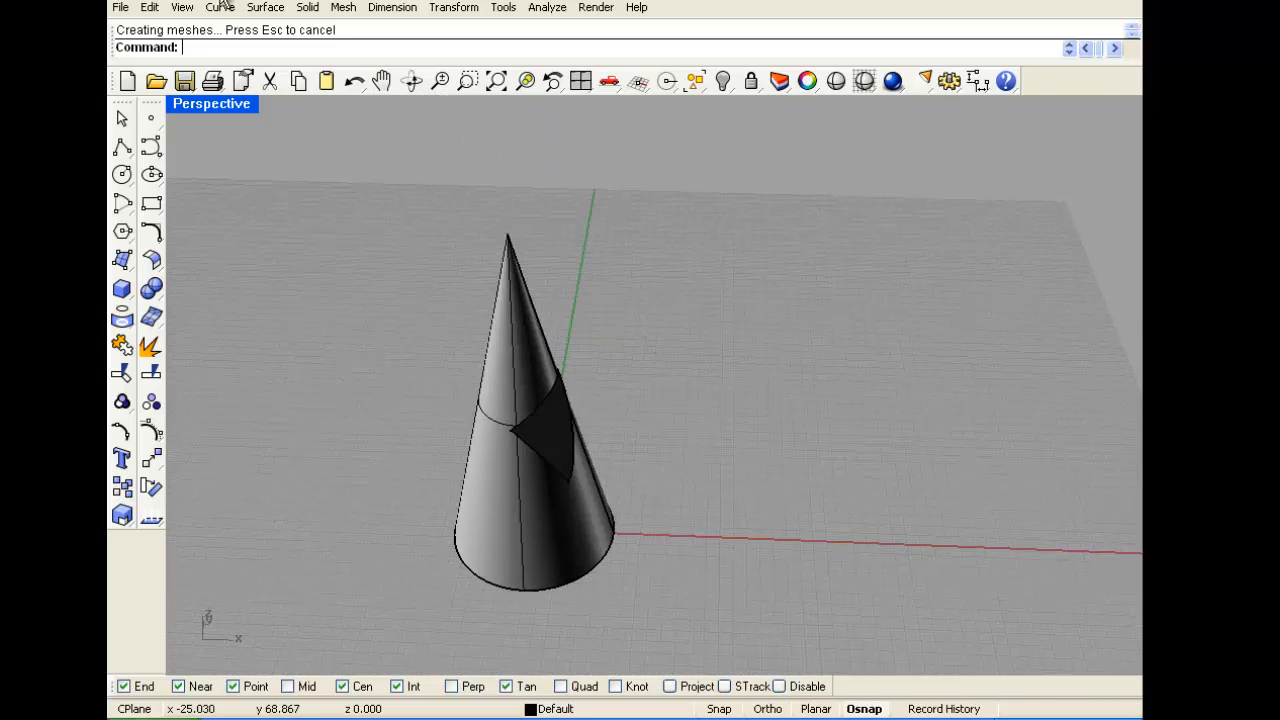
Unroll the notched cone polysurface into flat pieces with Explode set to Yes and Labels set to No
click(265, 7)
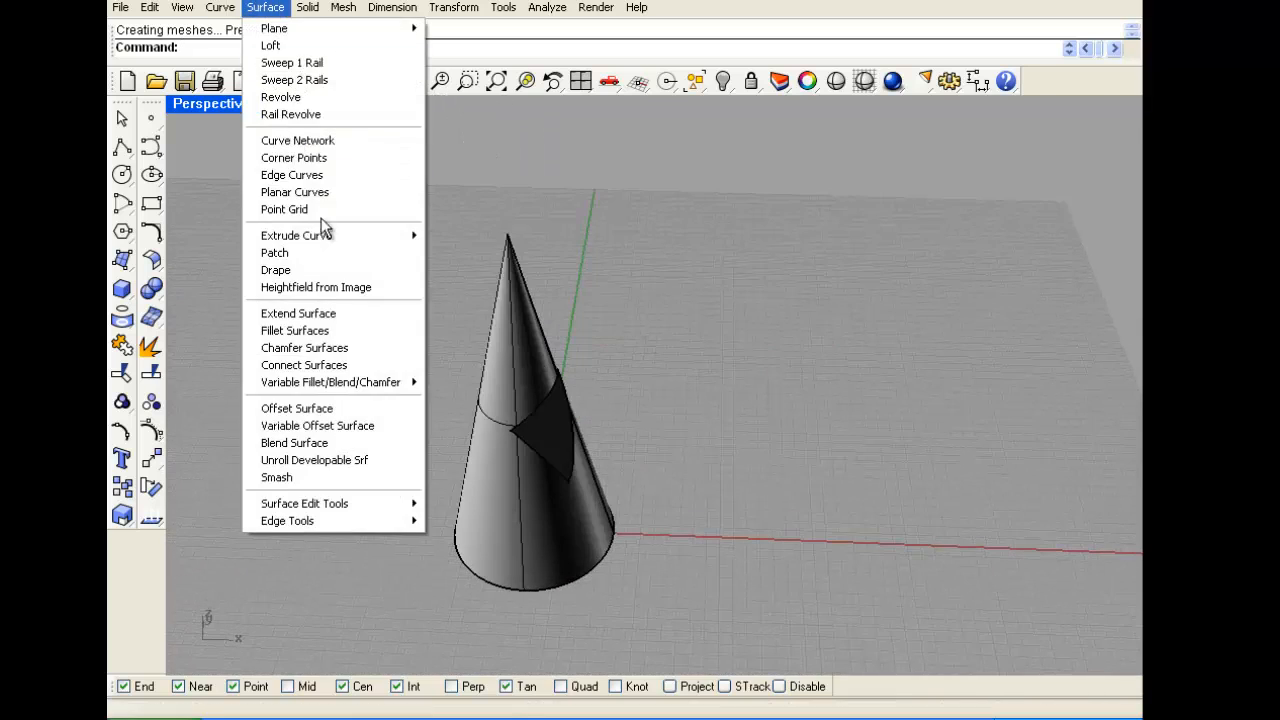
click(398, 482)
click(520, 330)
key(Return)
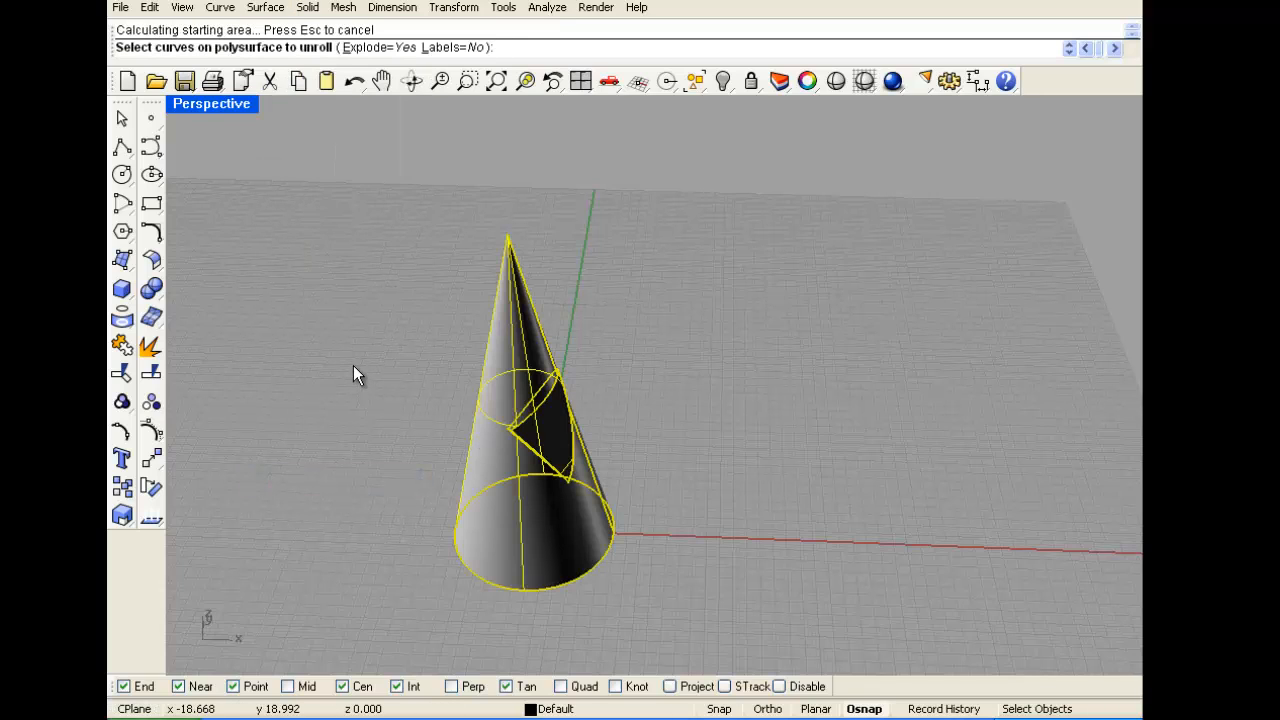
scroll(354, 350, down, 6)
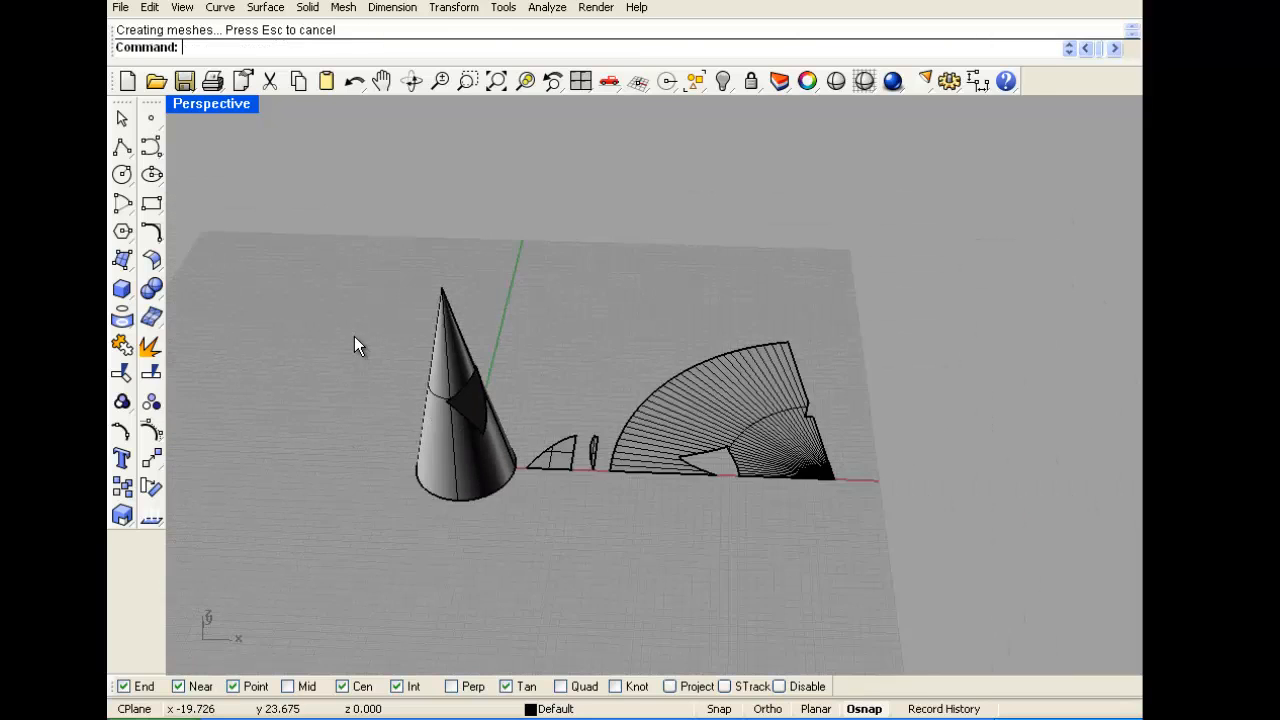
Examine the unrolled pieces and compare their cut-outs with the notch in the cone
scroll(275, 175, up, 6)
scroll(386, 364, down, 5)
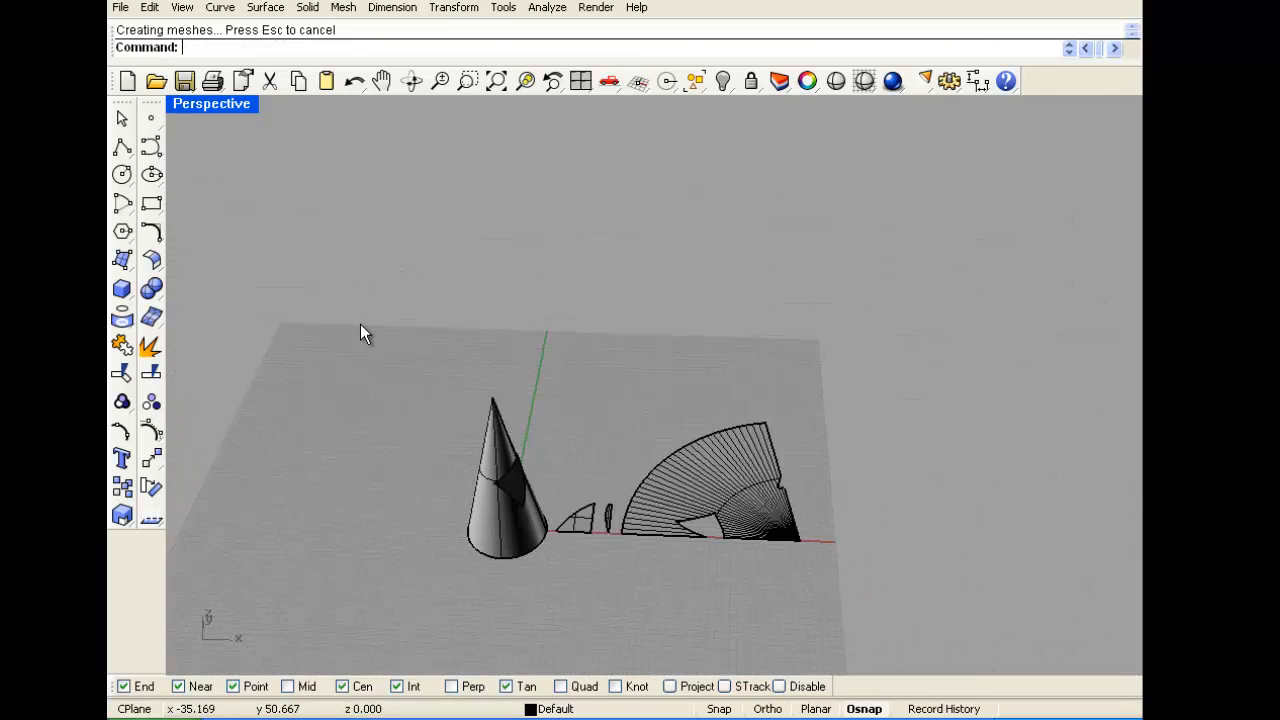
right_drag(363, 334, 631, 472)
scroll(631, 472, up, 3)
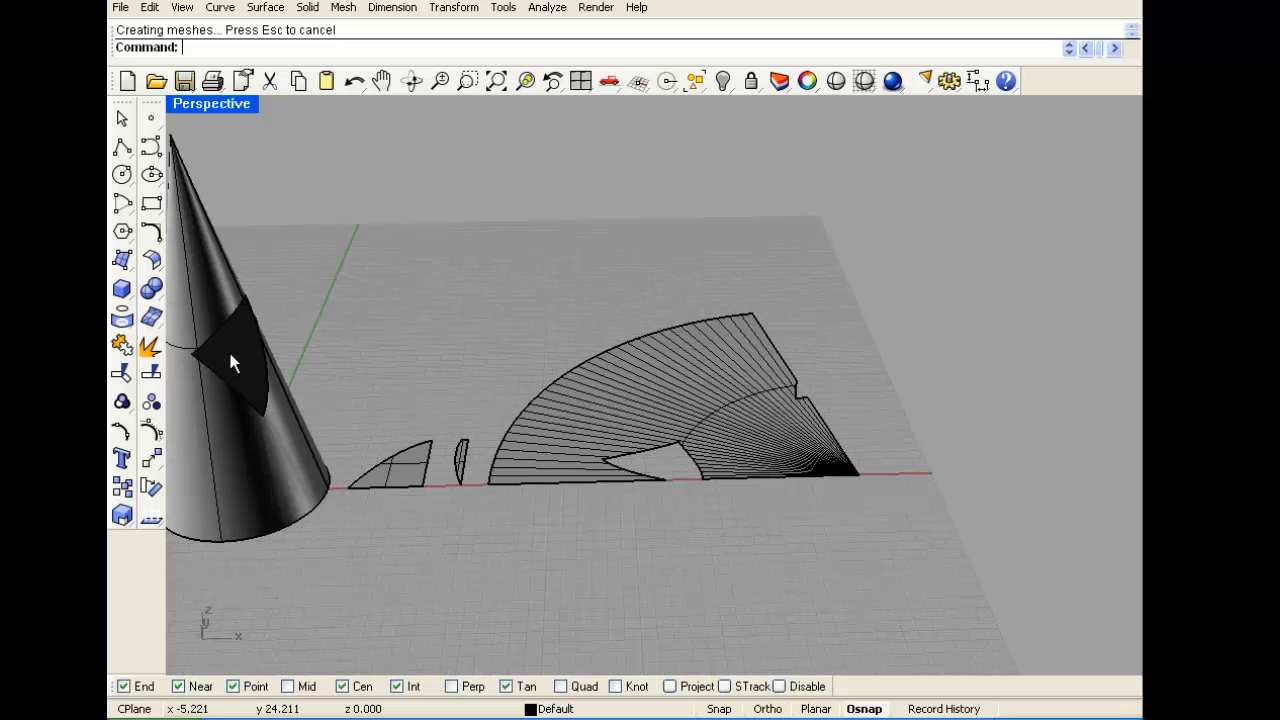
click(248, 373)
scroll(319, 411, down, 2)
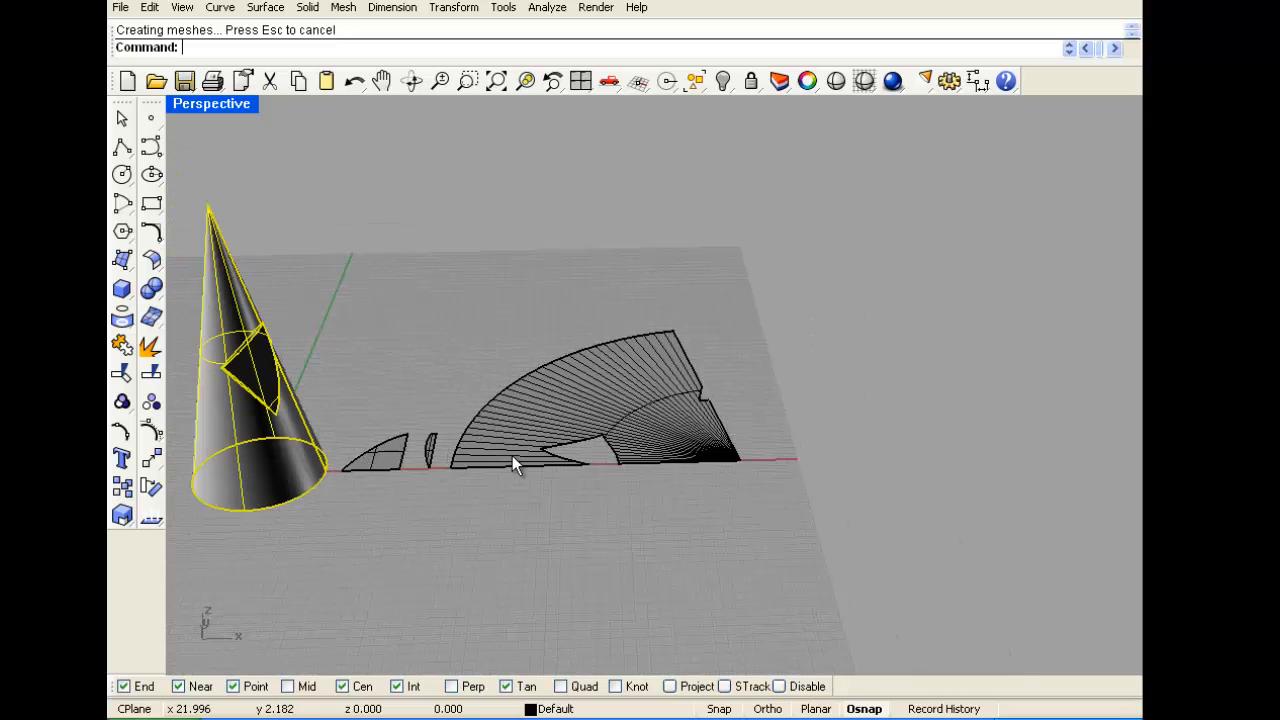
key(Escape)
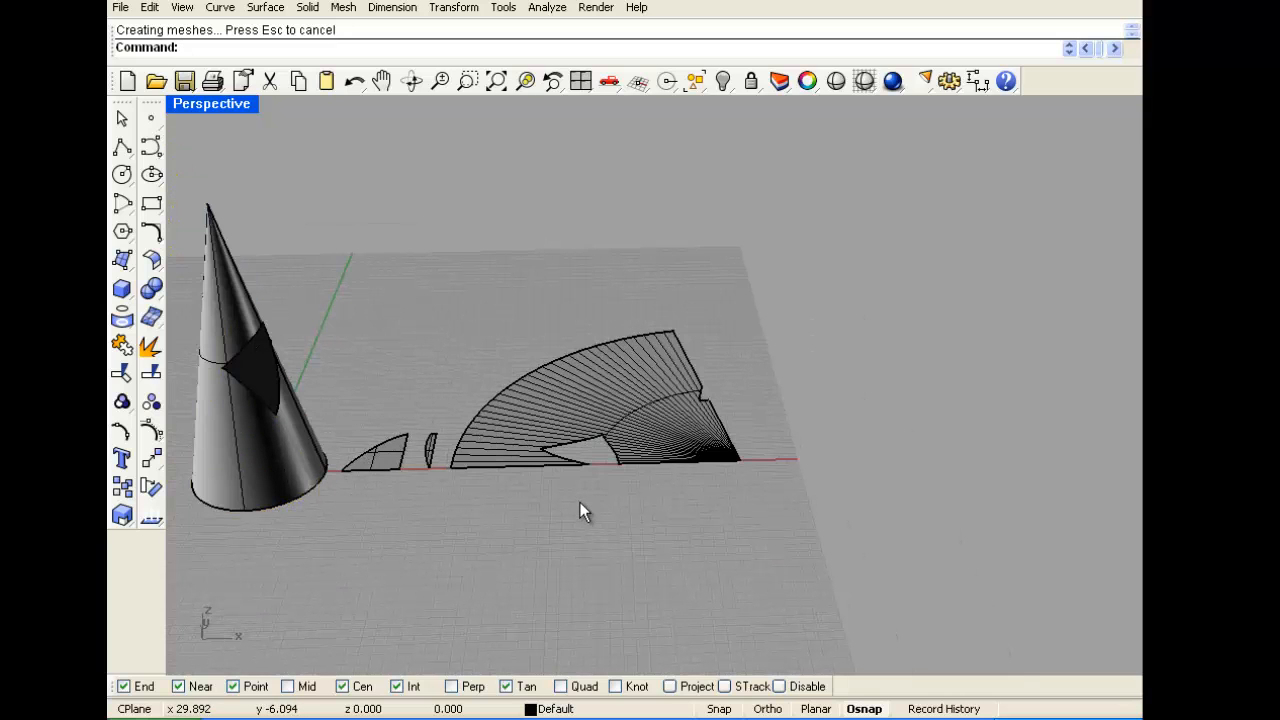
Undo the unrolling of the notched cone and delete the cone
key(ctrl+z)
click(219, 298)
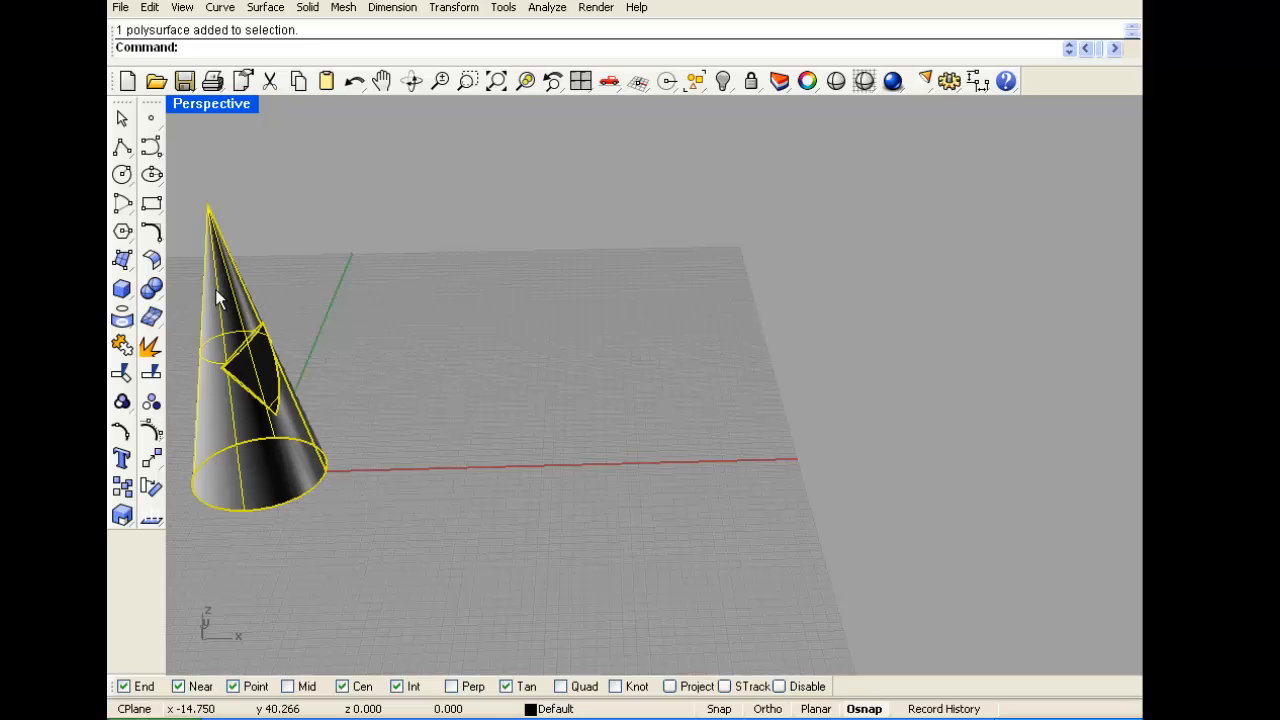
key(Delete)
Create a thick torus centred on the origin in the Perspective view, with its main radius along the X axis
right_drag(214, 294, 158, 310)
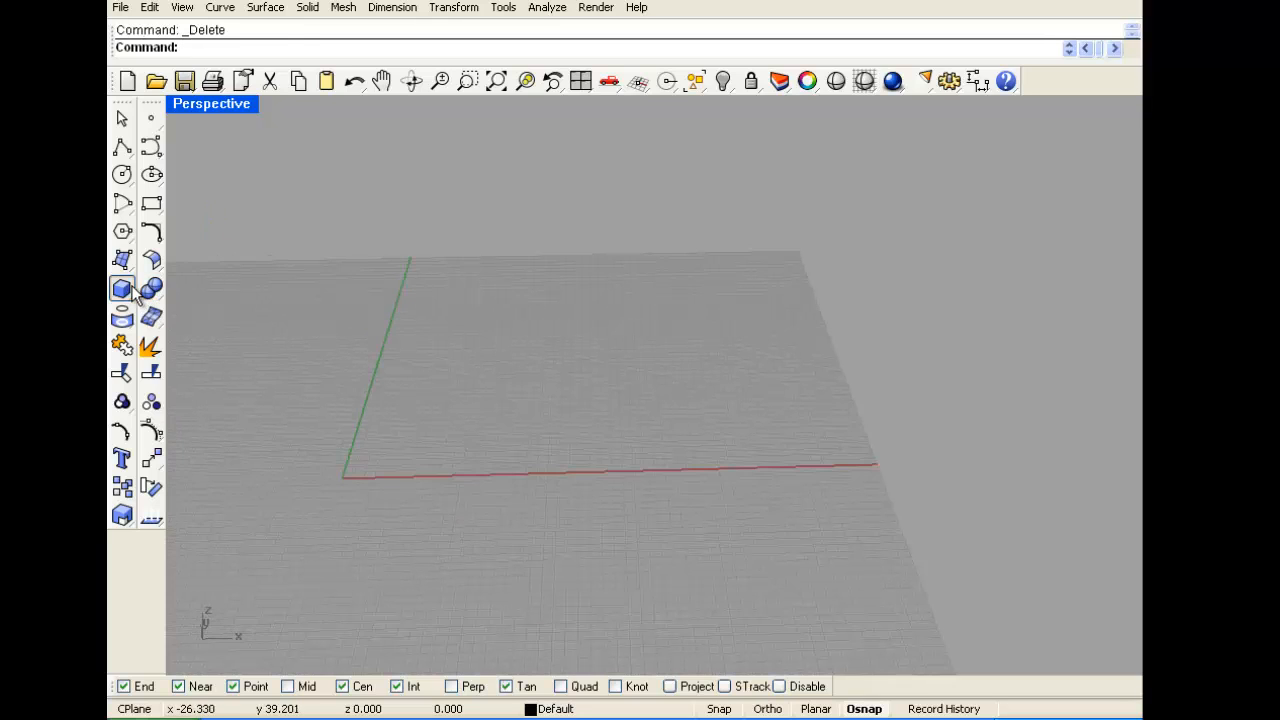
click(131, 291)
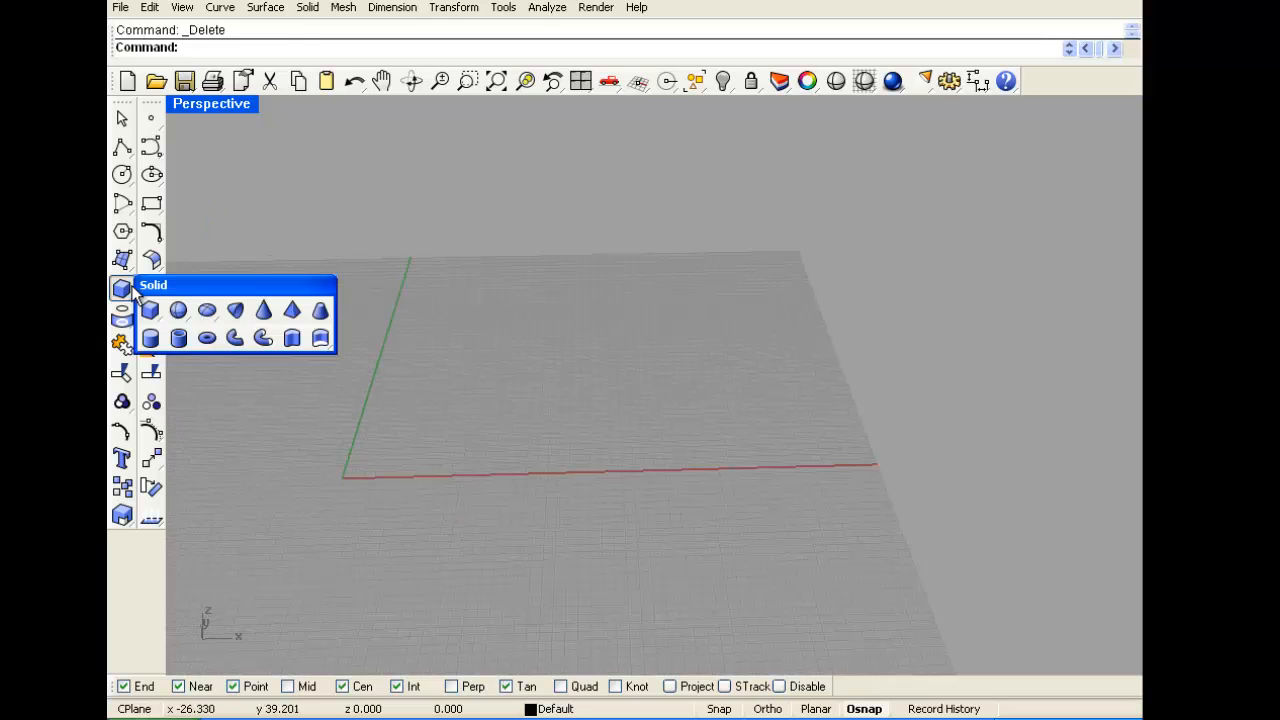
click(213, 340)
click(343, 476)
click(531, 474)
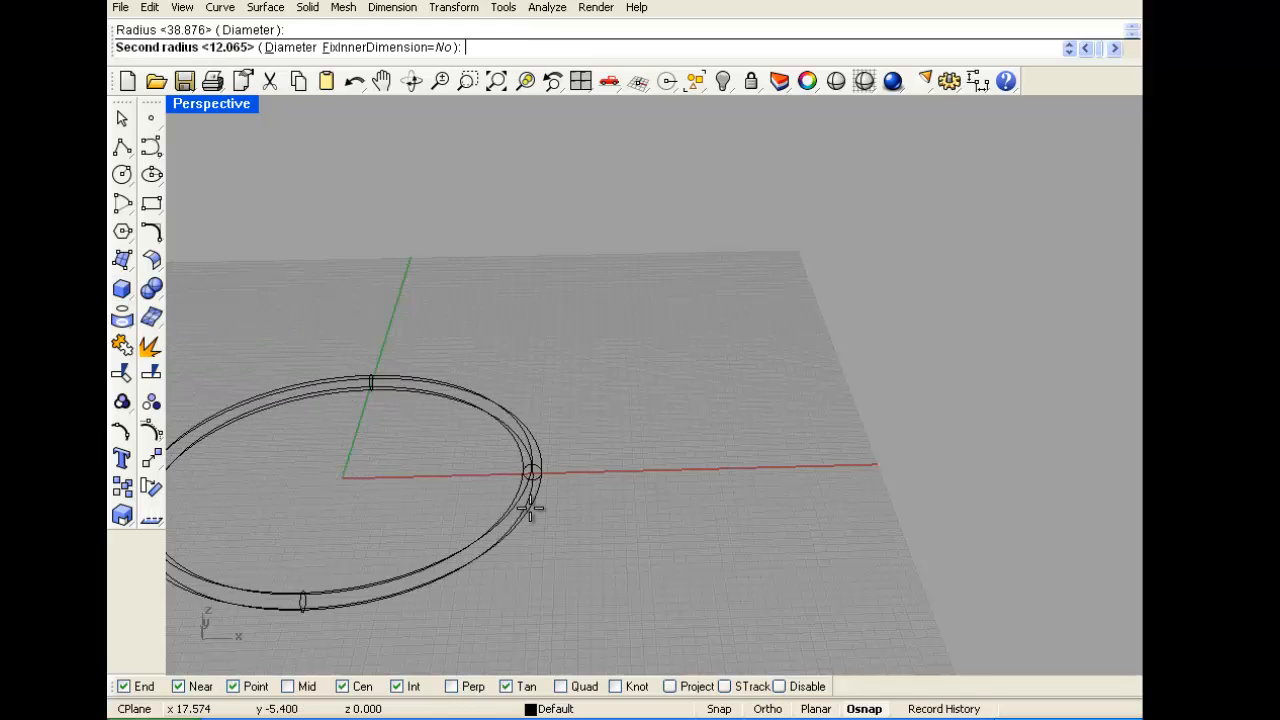
click(478, 478)
scroll(420, 466, down, 3)
scroll(416, 462, up, 4)
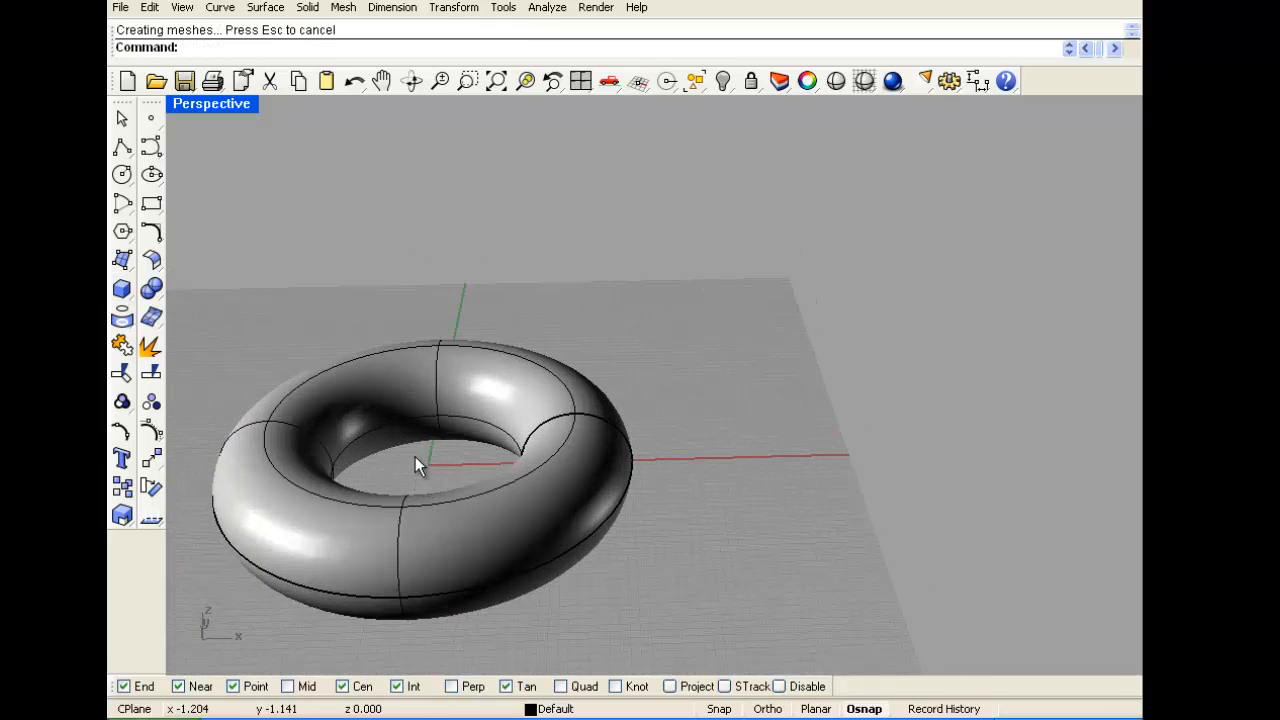
mouse_move(415, 456)
right_down()
mouse_move(423, 405)
mouse_move(419, 441)
right_up()
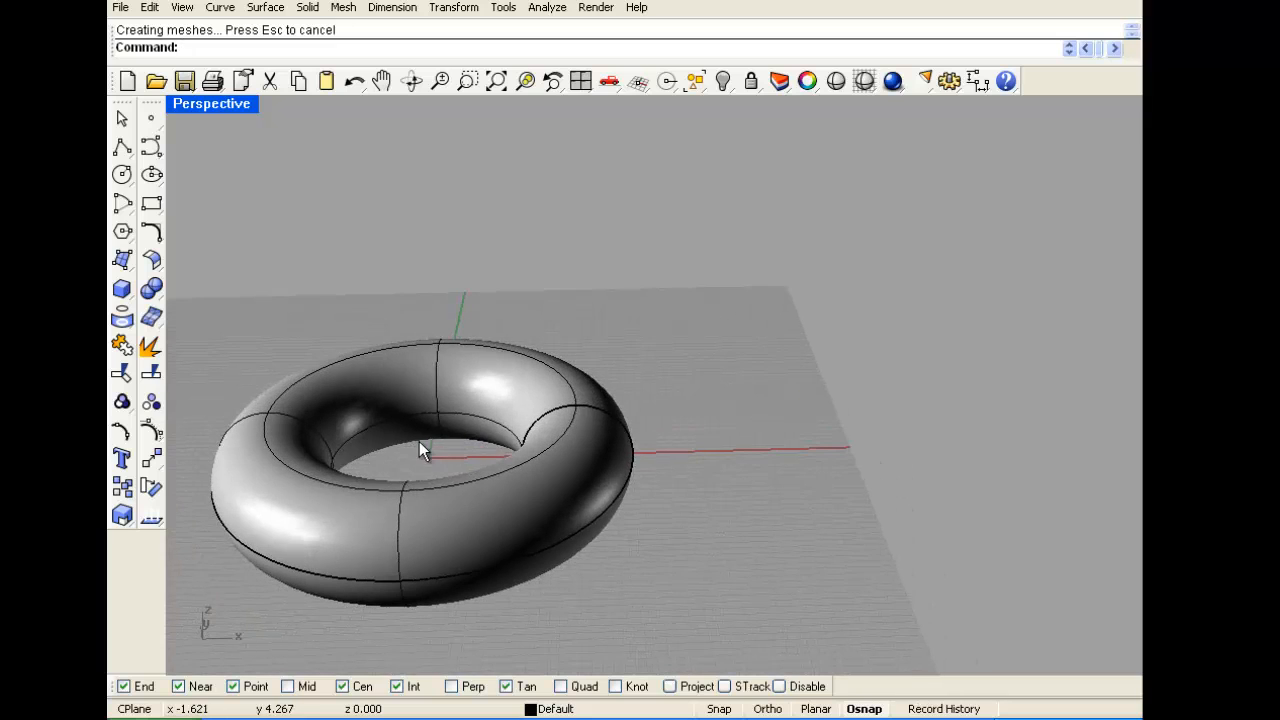
Try to unroll the torus with the Unroll Developable Surface command
click(307, 7)
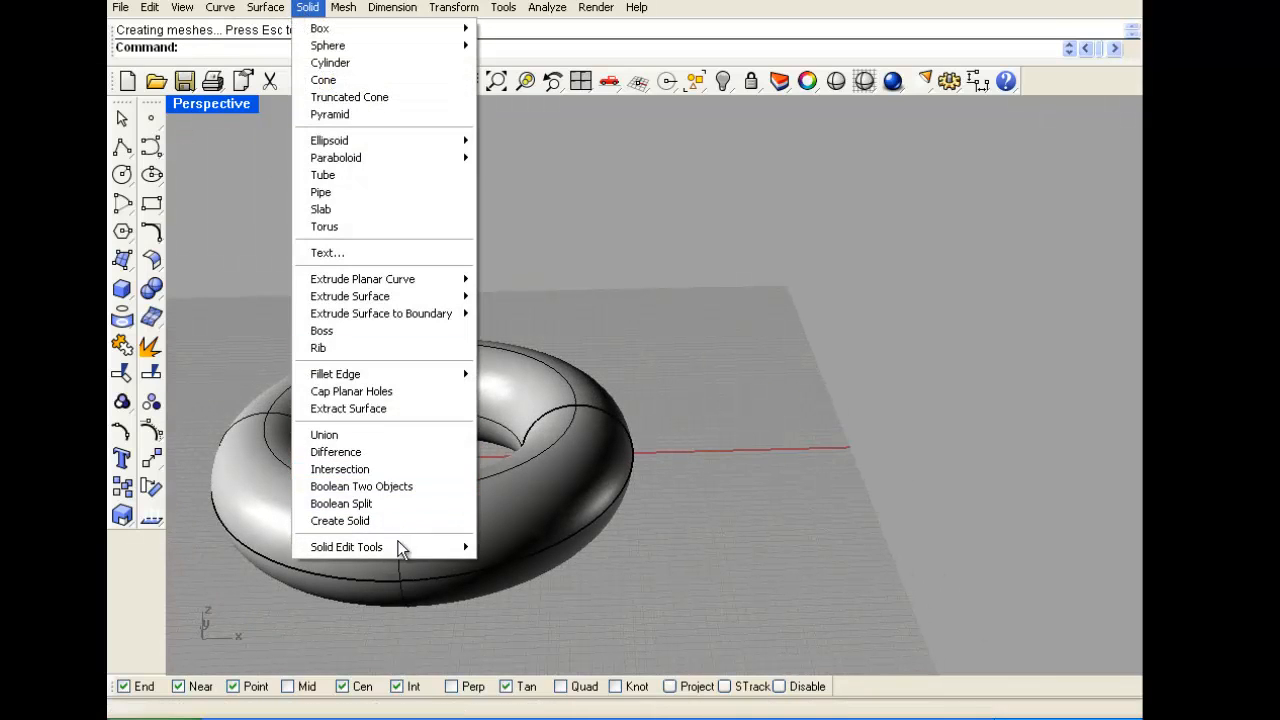
mouse_move(270, 10)
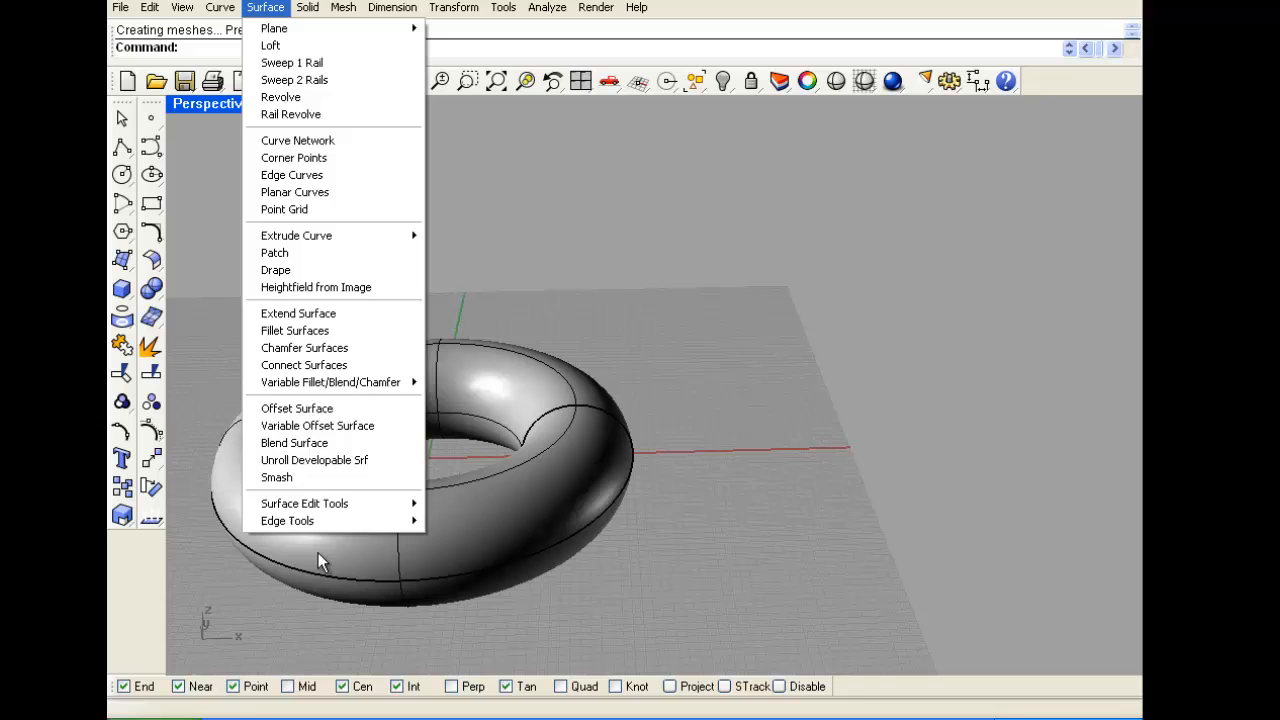
click(355, 462)
click(490, 347)
key(Return)
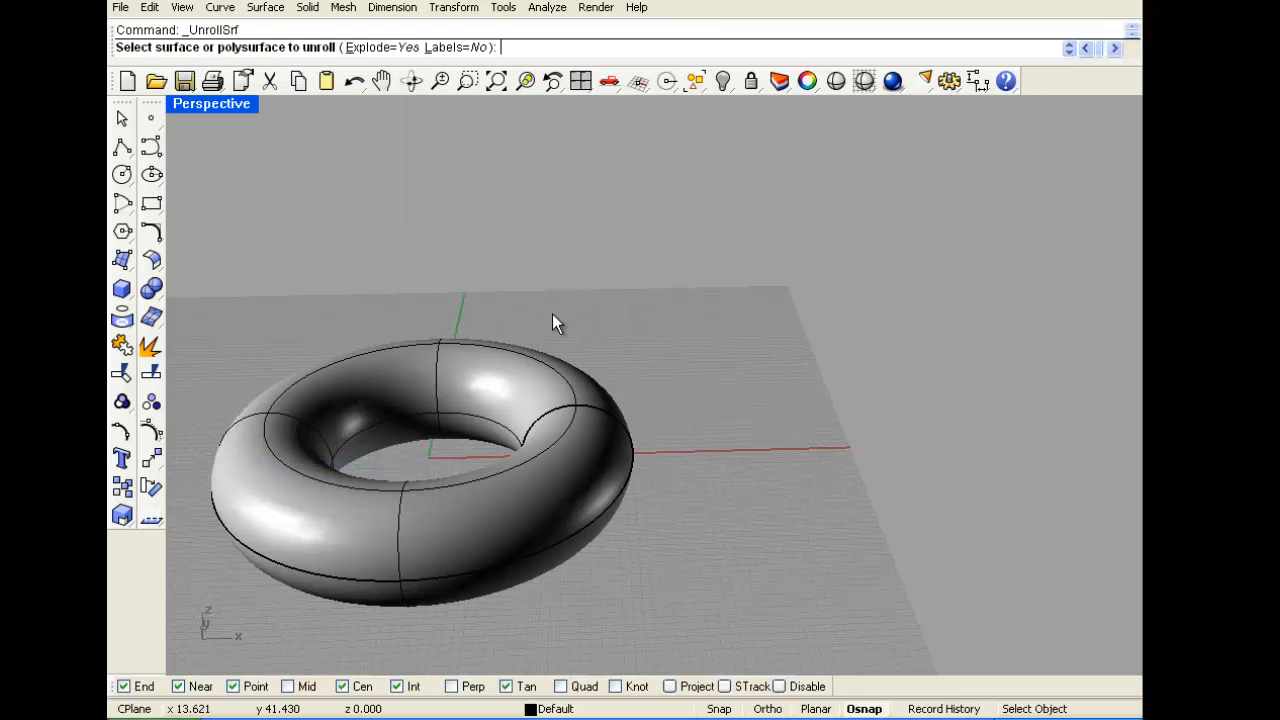
click(450, 358)
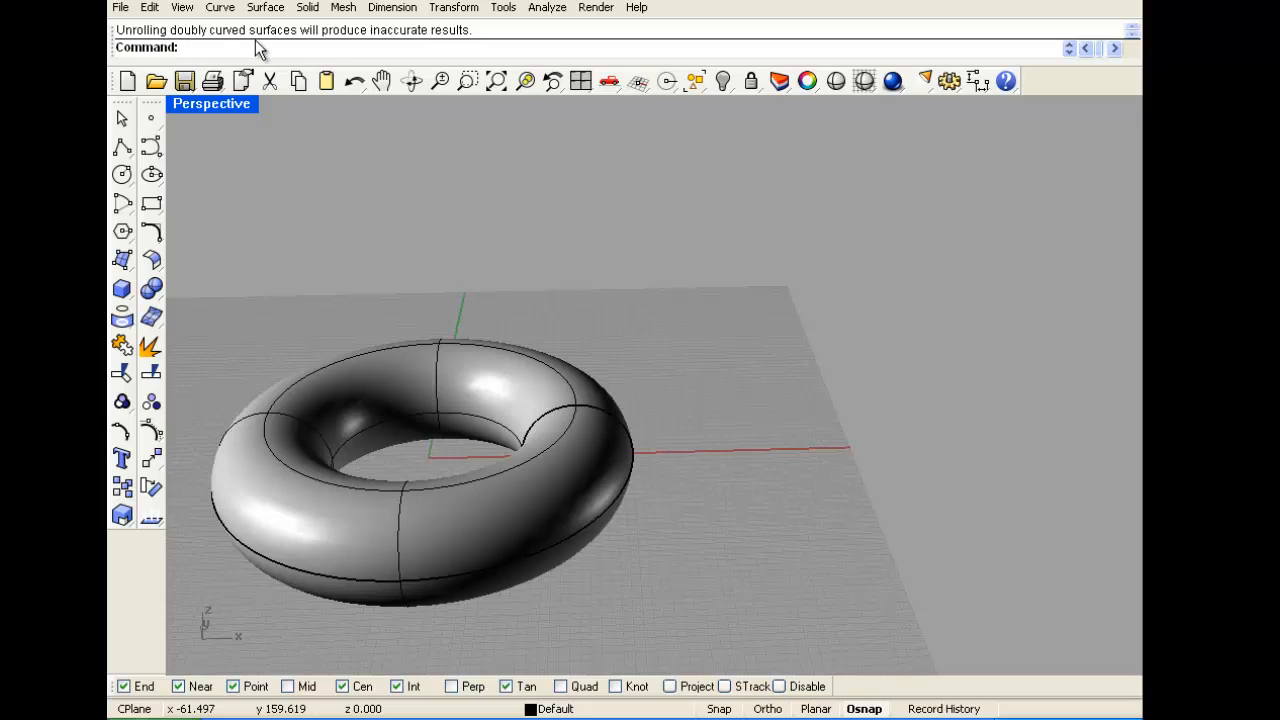
click(559, 419)
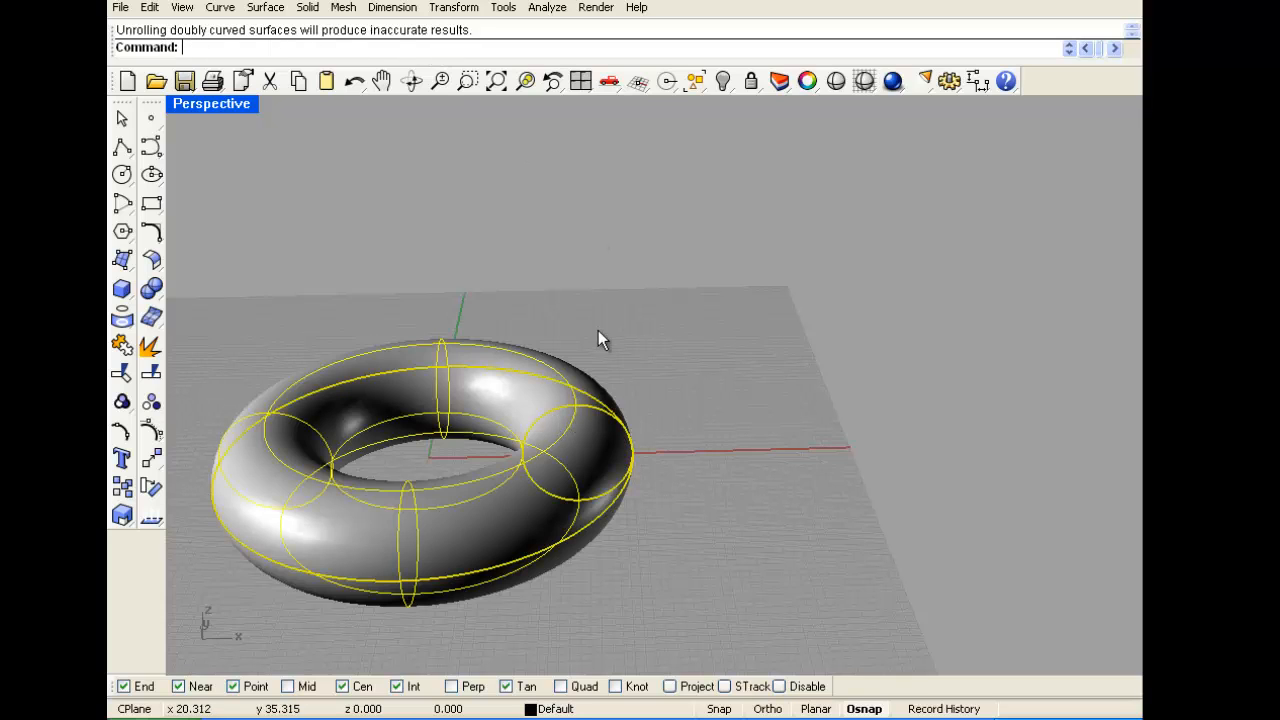
click(549, 307)
Start a polygon mesh from the NURBS torus and preview it at the fewest-polygons setting
right_drag(549, 307, 414, 410)
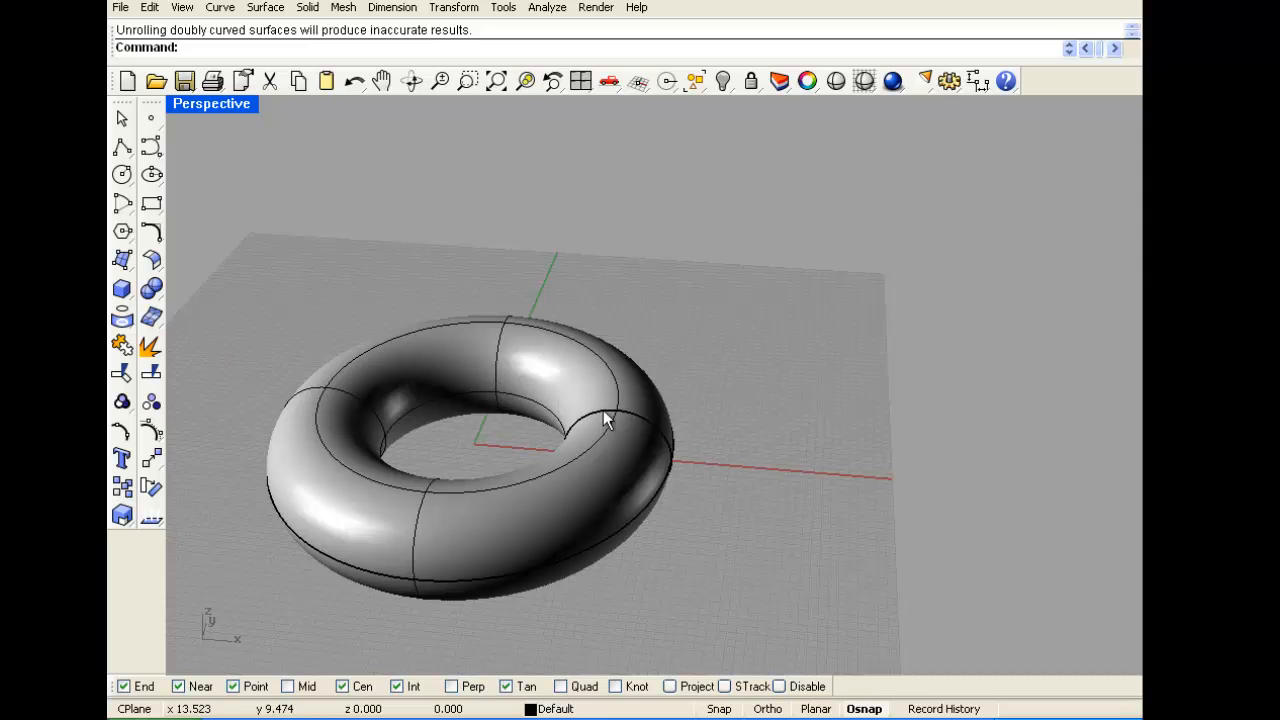
right_drag(603, 410, 622, 395)
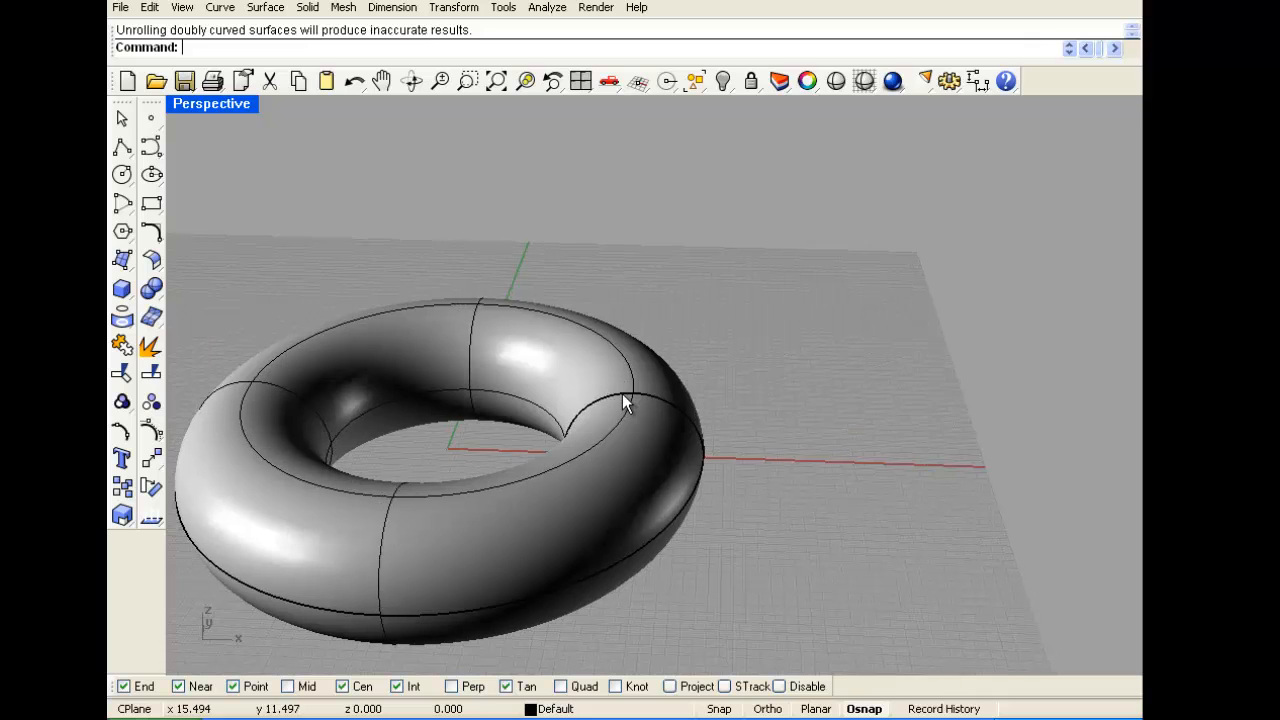
click(623, 402)
click(308, 8)
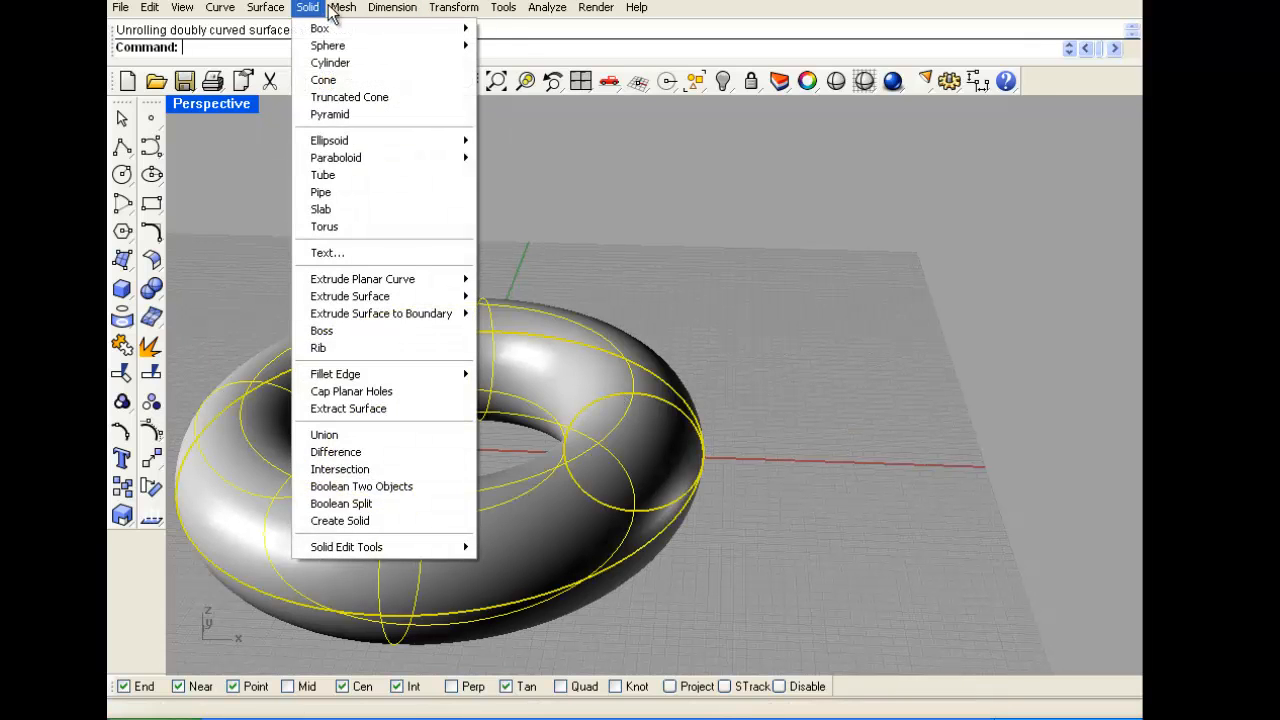
mouse_move(338, 9)
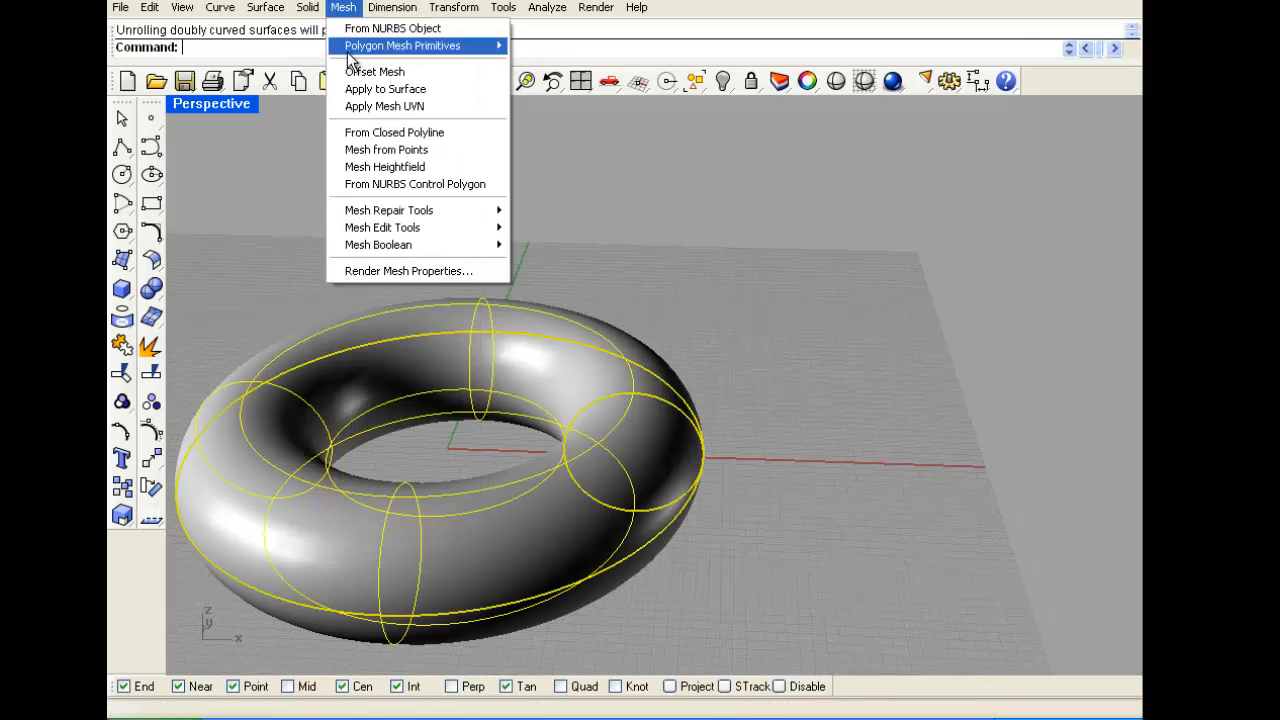
mouse_move(352, 50)
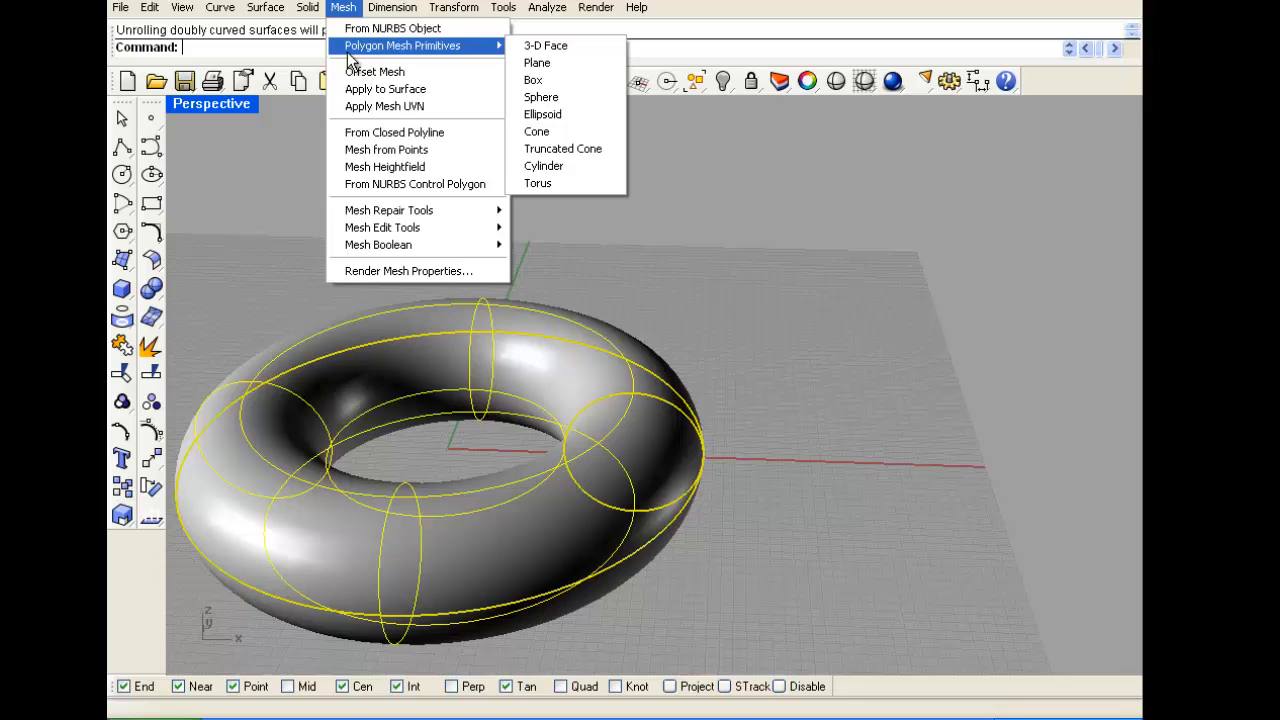
click(392, 28)
click(819, 373)
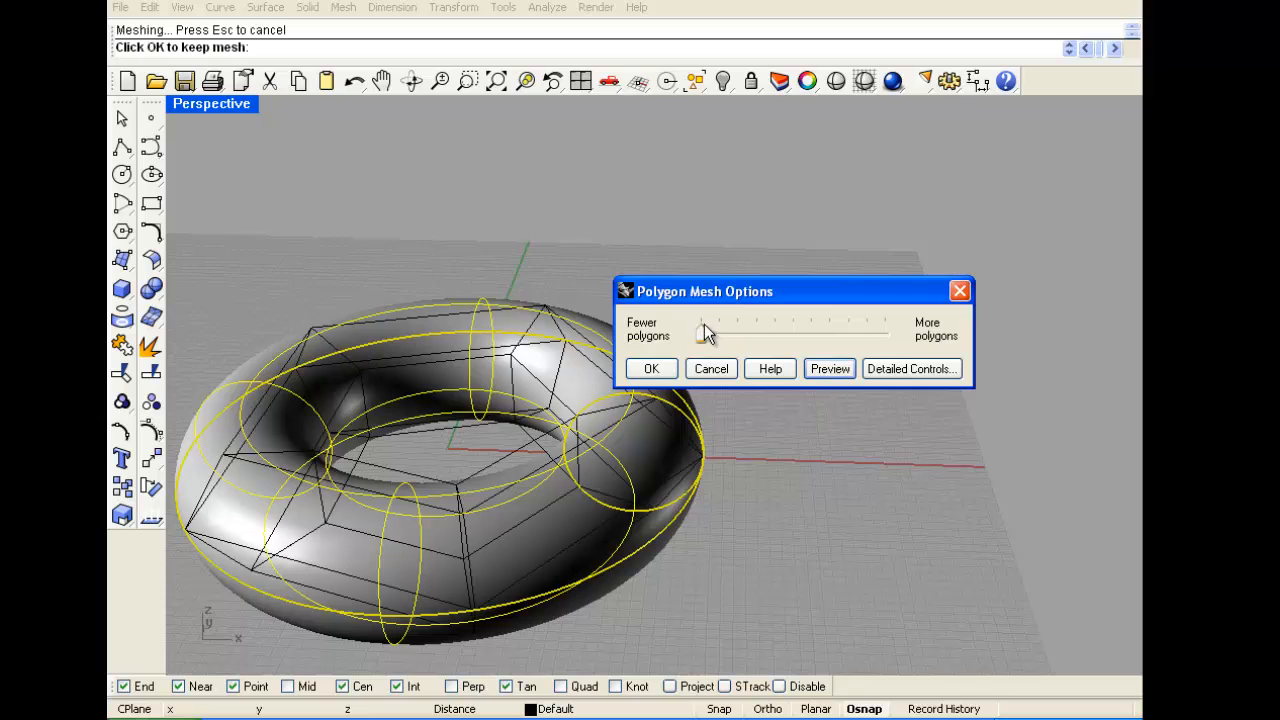
Preview the torus mesh at several higher polygon densities for comparison
drag(707, 335, 810, 330)
click(829, 371)
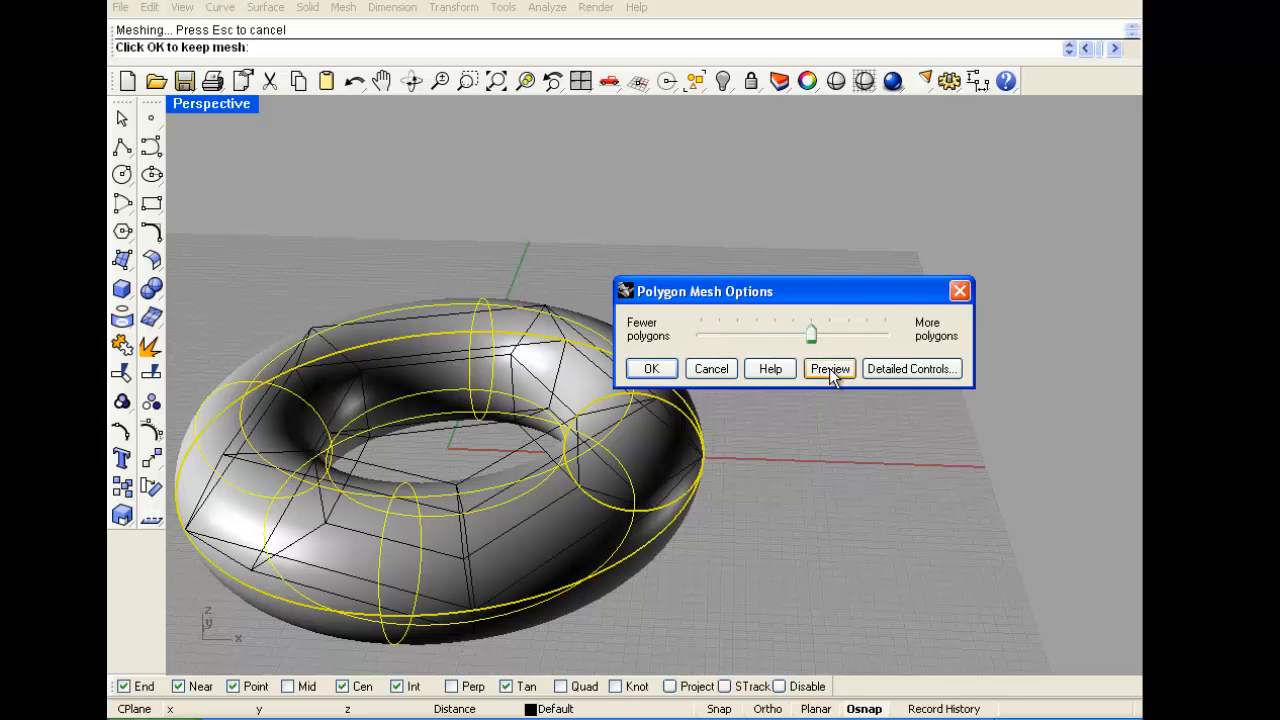
click(741, 337)
click(823, 371)
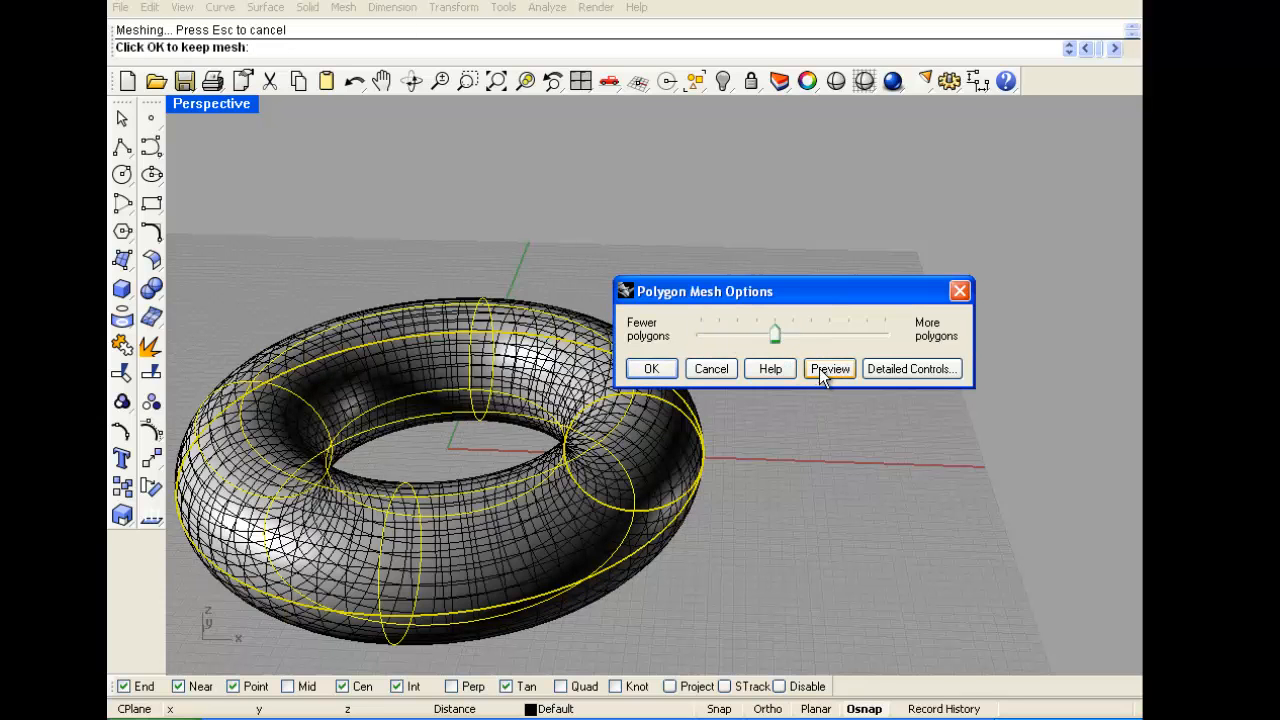
click(726, 331)
click(818, 371)
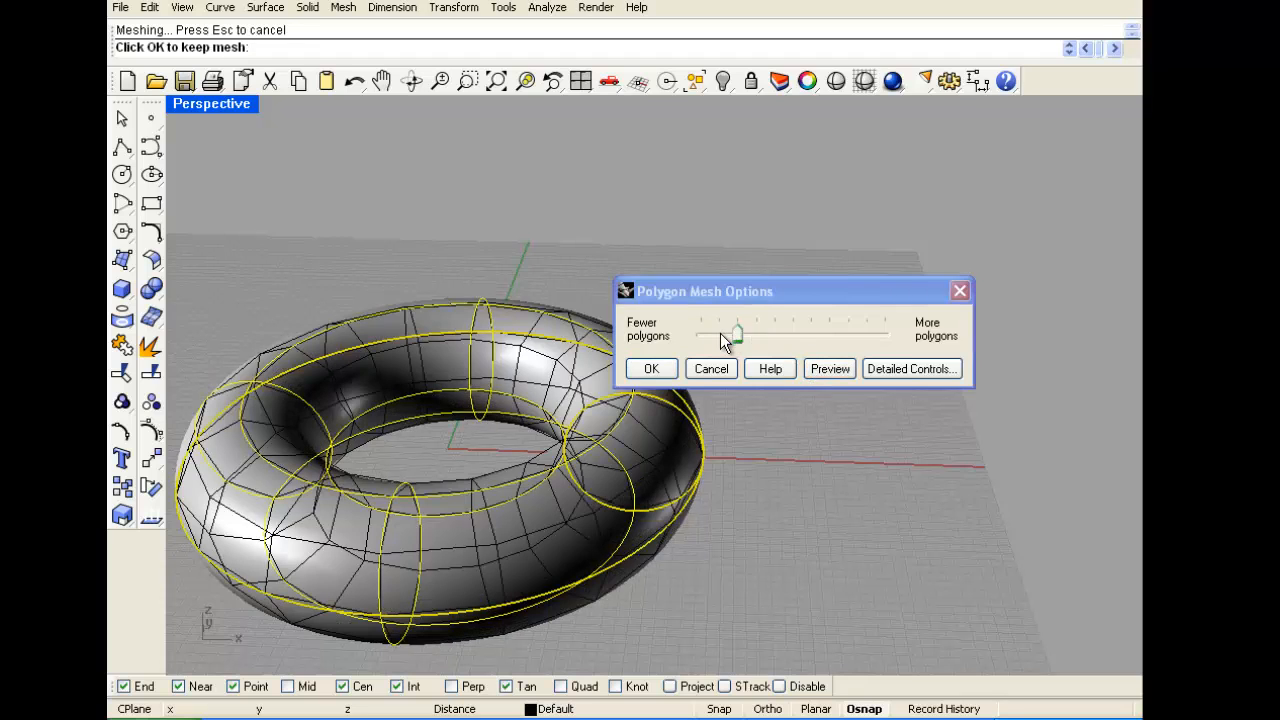
Create the torus mesh with the fewest polygons, then move the original NURBS torus aside and delete it
click(720, 333)
click(808, 369)
click(651, 369)
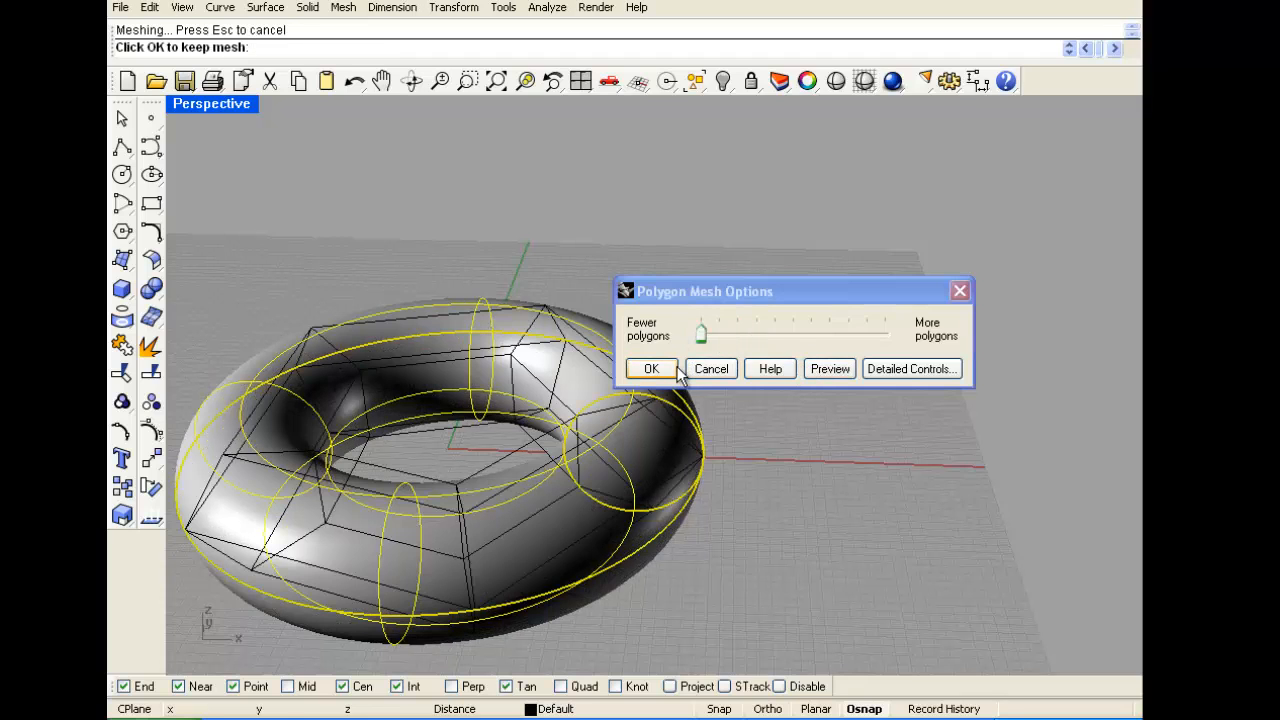
drag(477, 323, 762, 354)
key(Delete)
Convert the faceted torus mesh into a NURBS polysurface with MeshToNURB
right_drag(762, 354, 769, 289)
drag(386, 548, 380, 551)
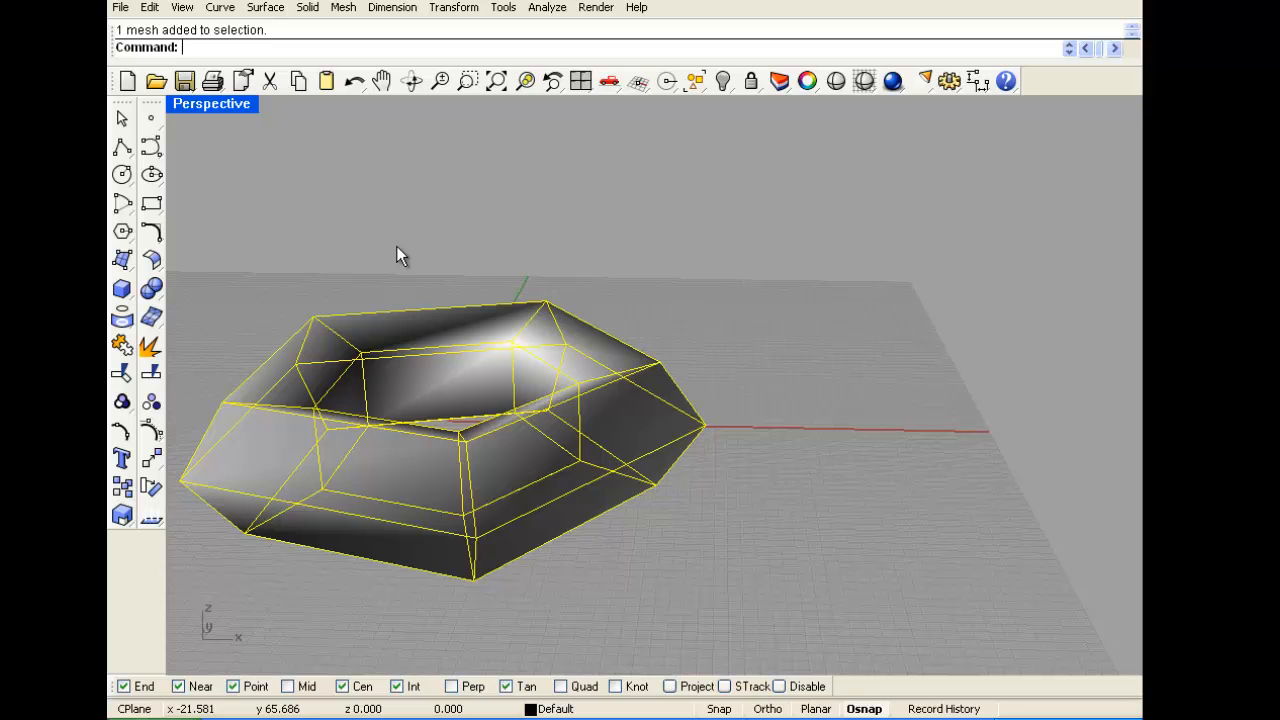
text(Mesh)
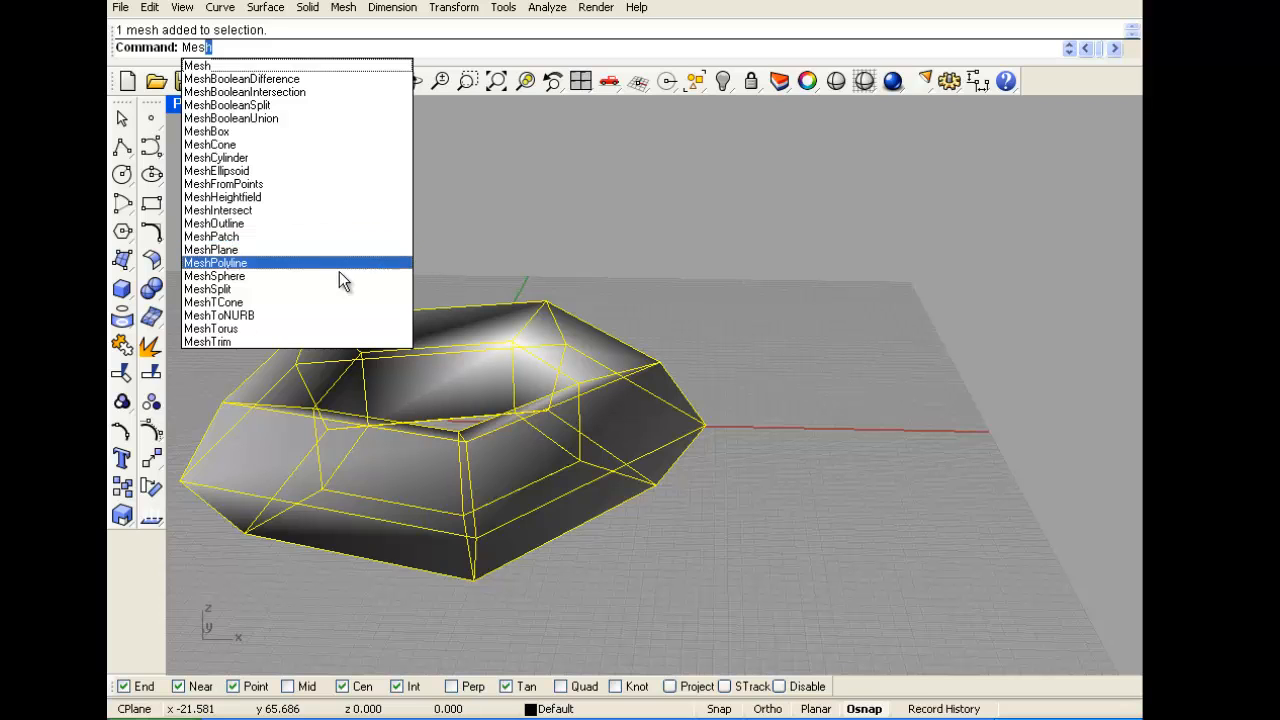
click(380, 316)
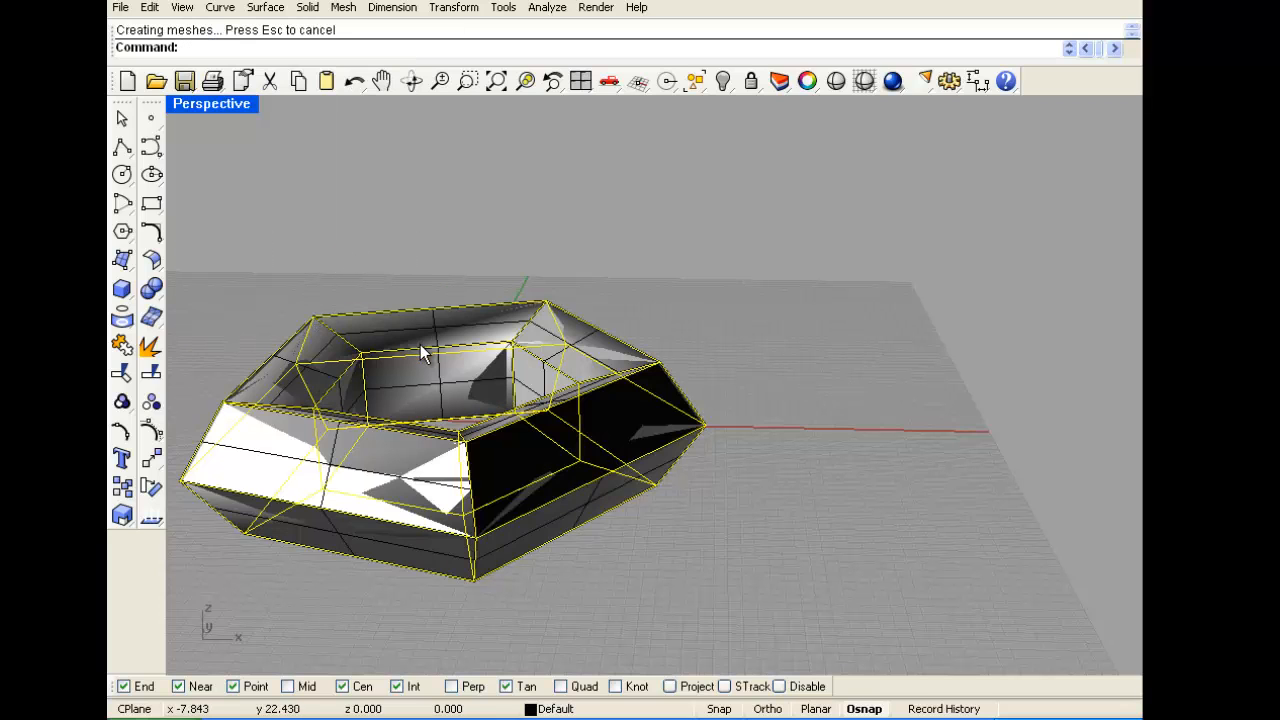
Move the mesh torus away from the converted polysurface along the X axis and delete the mesh
drag(420, 349, 791, 366)
scroll(467, 380, down, 2)
click(467, 373)
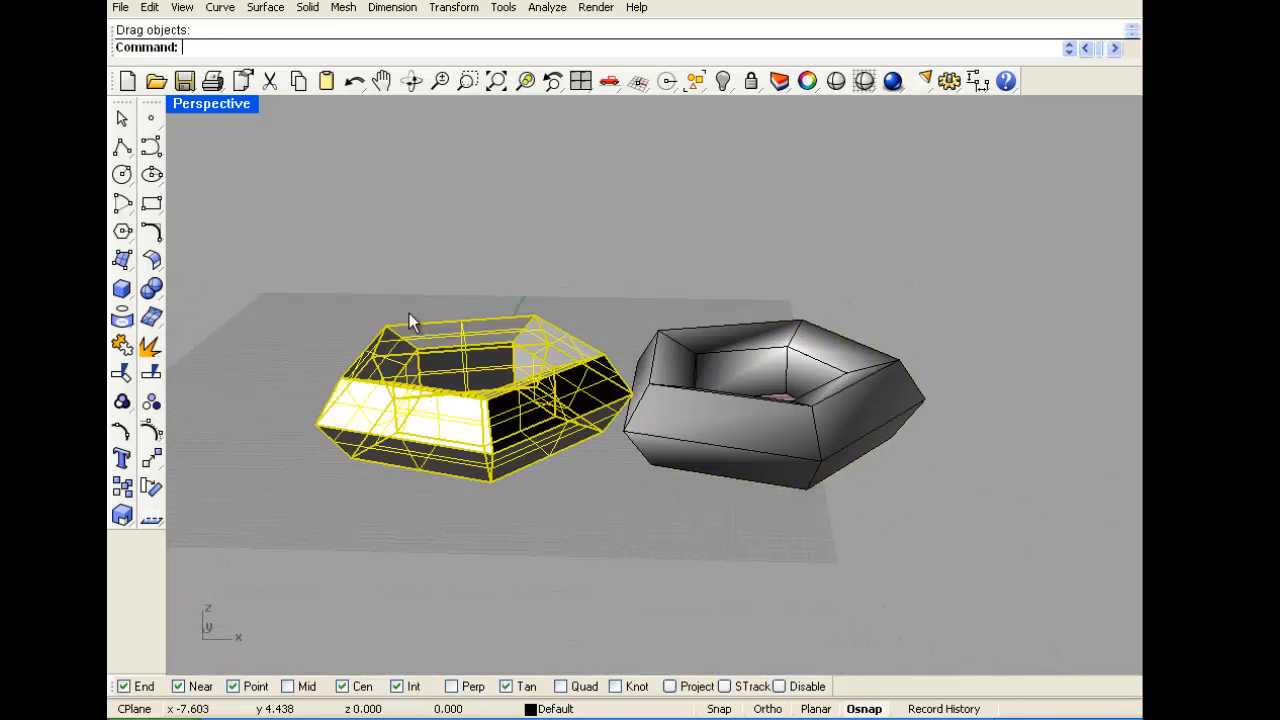
right_drag(560, 310, 571, 374)
click(713, 405)
key(Delete)
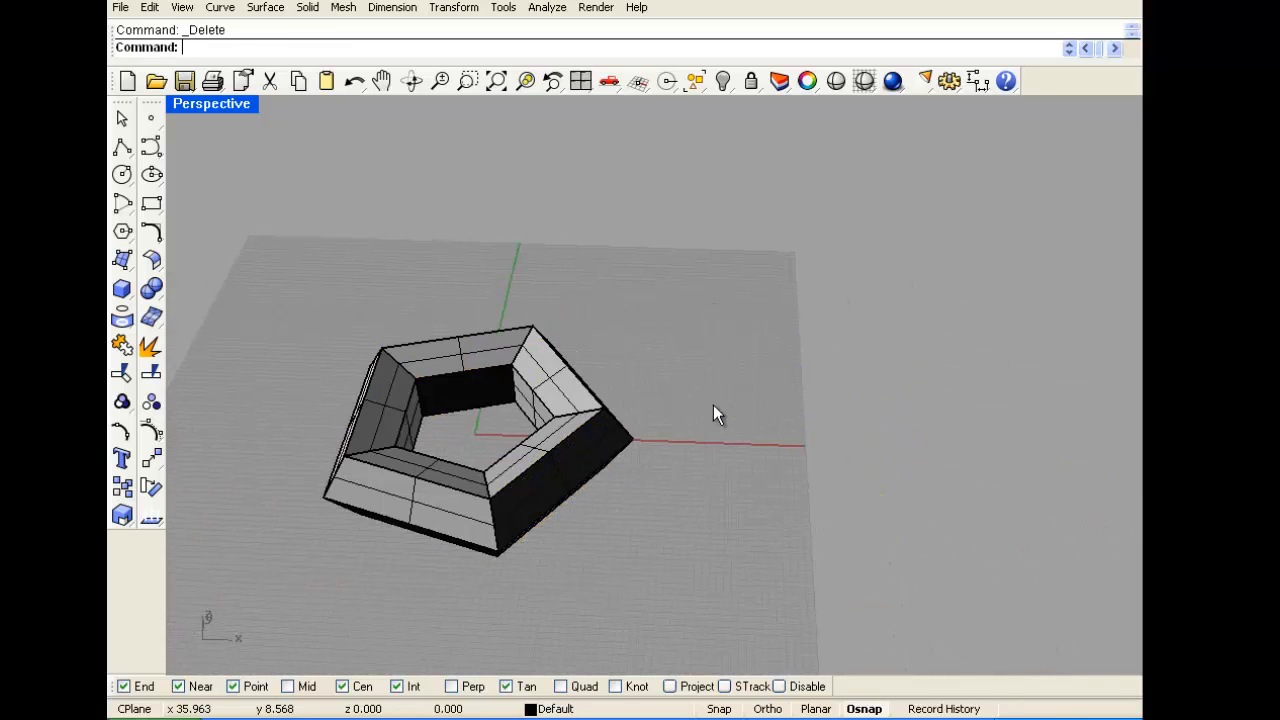
Unroll the faceted torus polysurface with Explode=Yes and Labels=No, without adding any curves
click(390, 415)
click(265, 7)
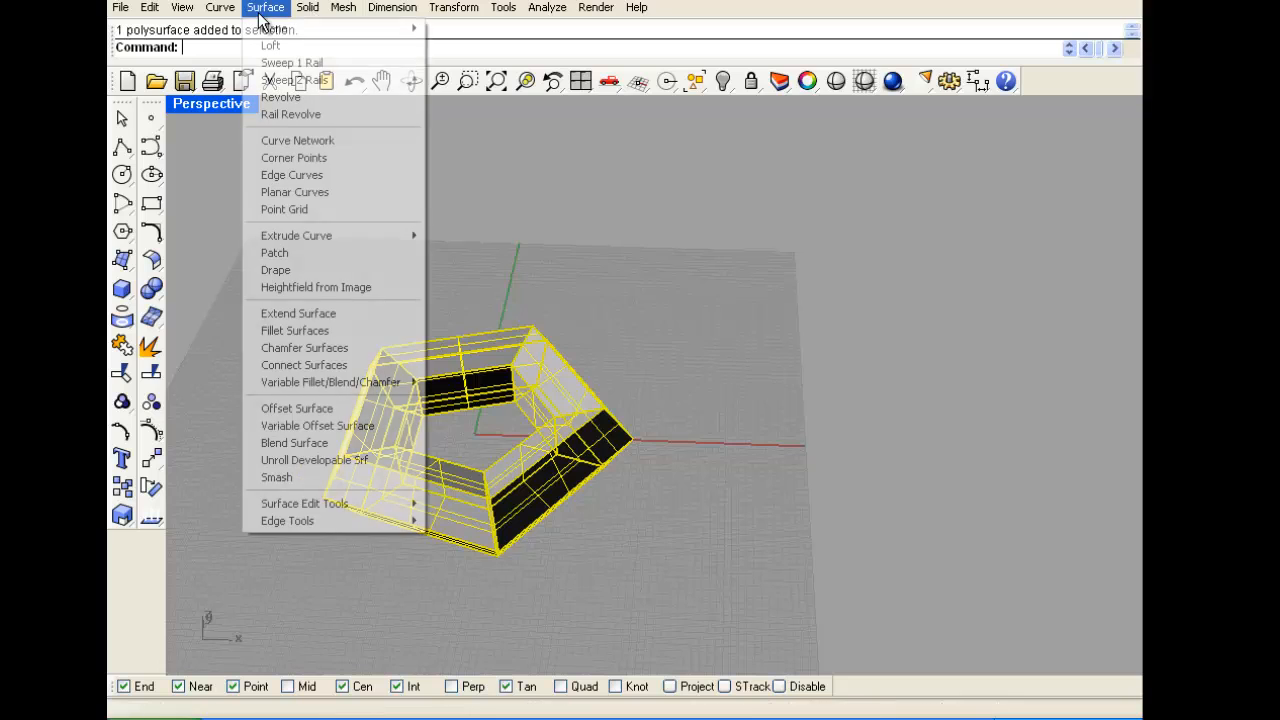
click(334, 480)
key(Return)
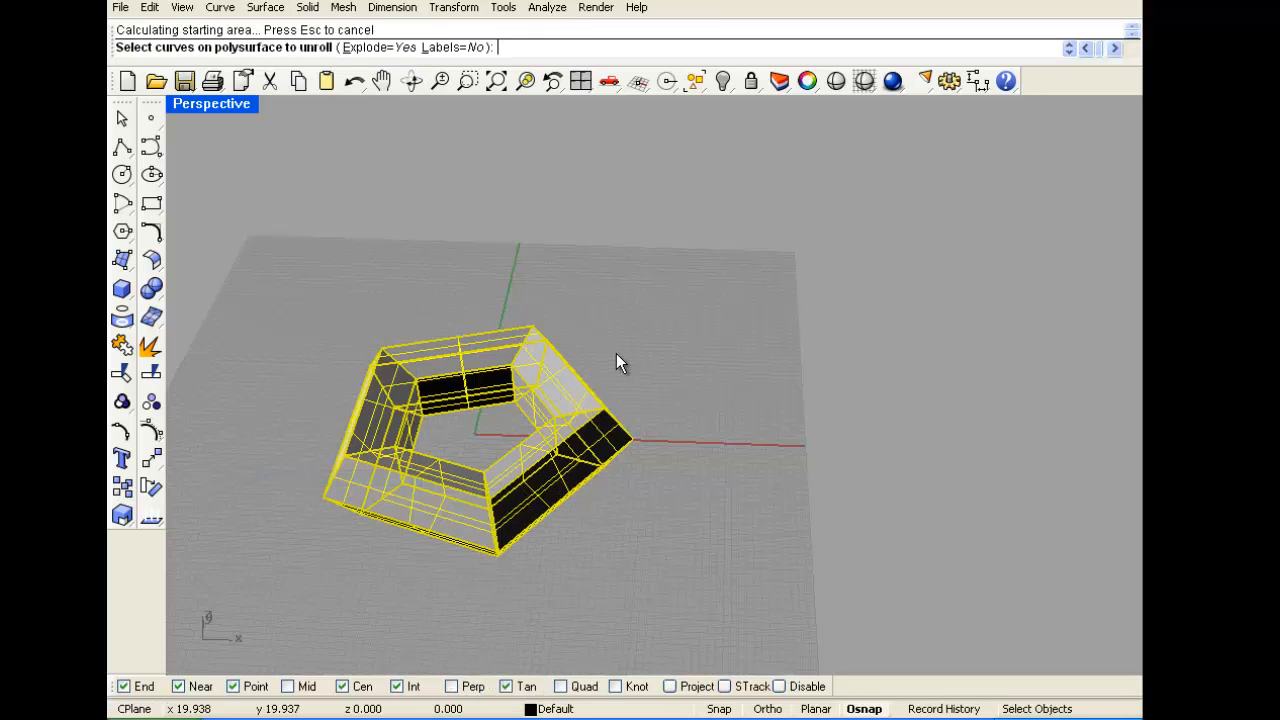
key(Return)
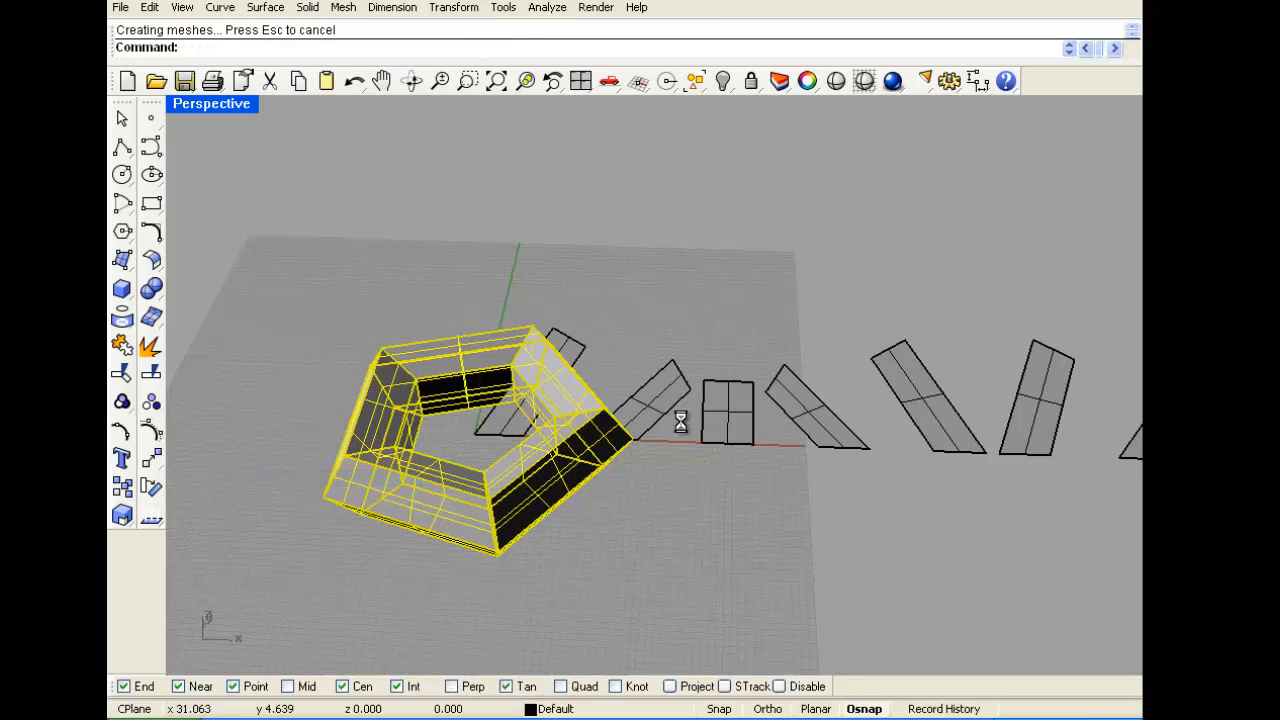
Delete the faceted torus polysurface together with the whole row of unrolled surfaces
scroll(680, 422, down, 5)
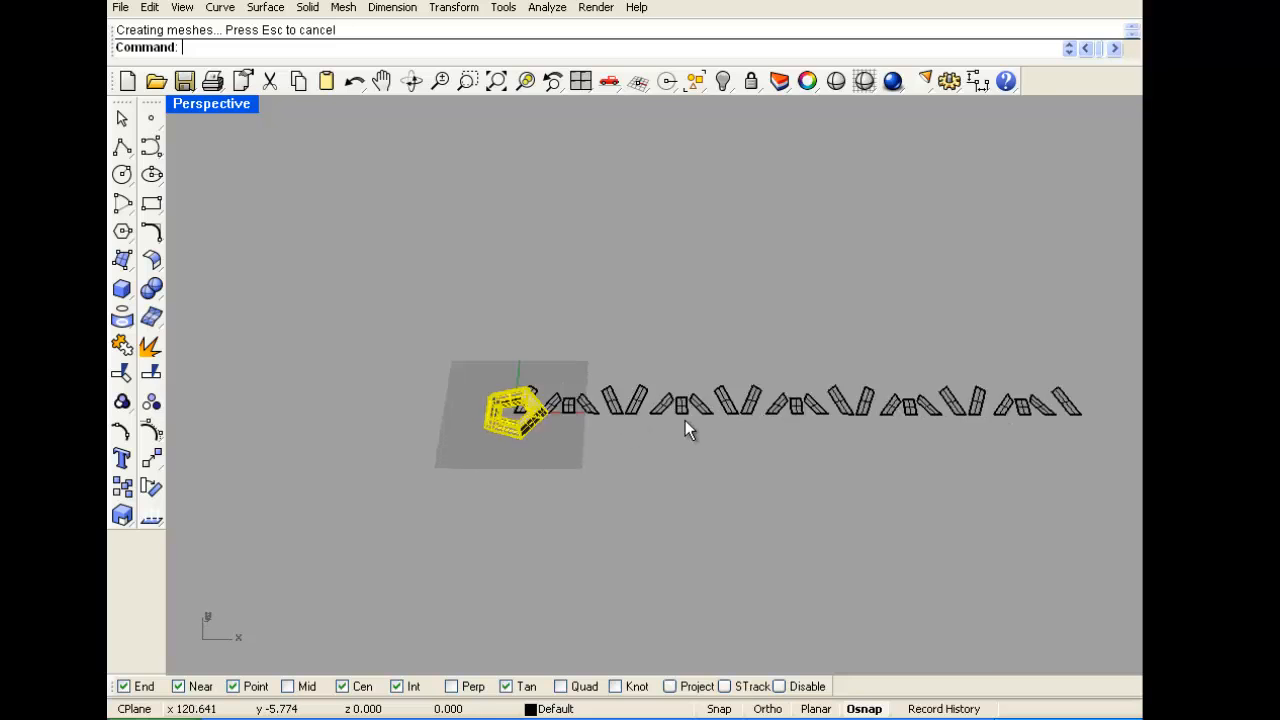
right_drag(686, 422, 634, 438)
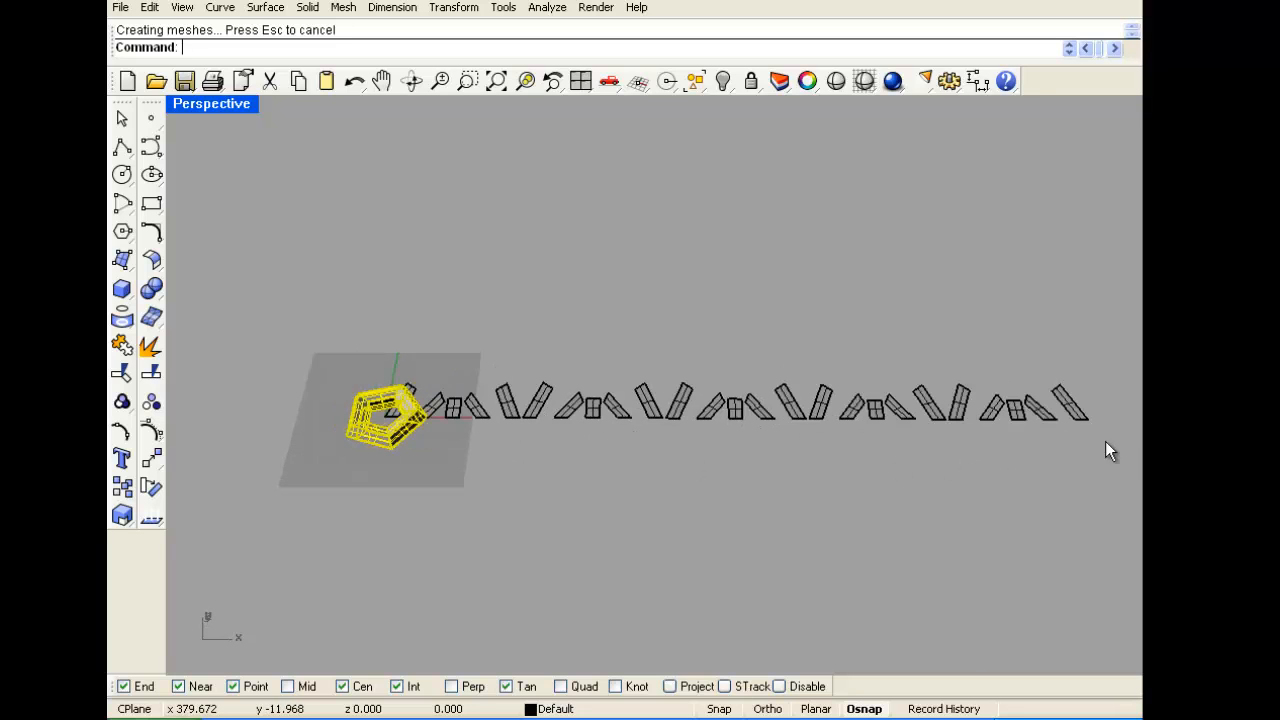
drag(1106, 466, 338, 345)
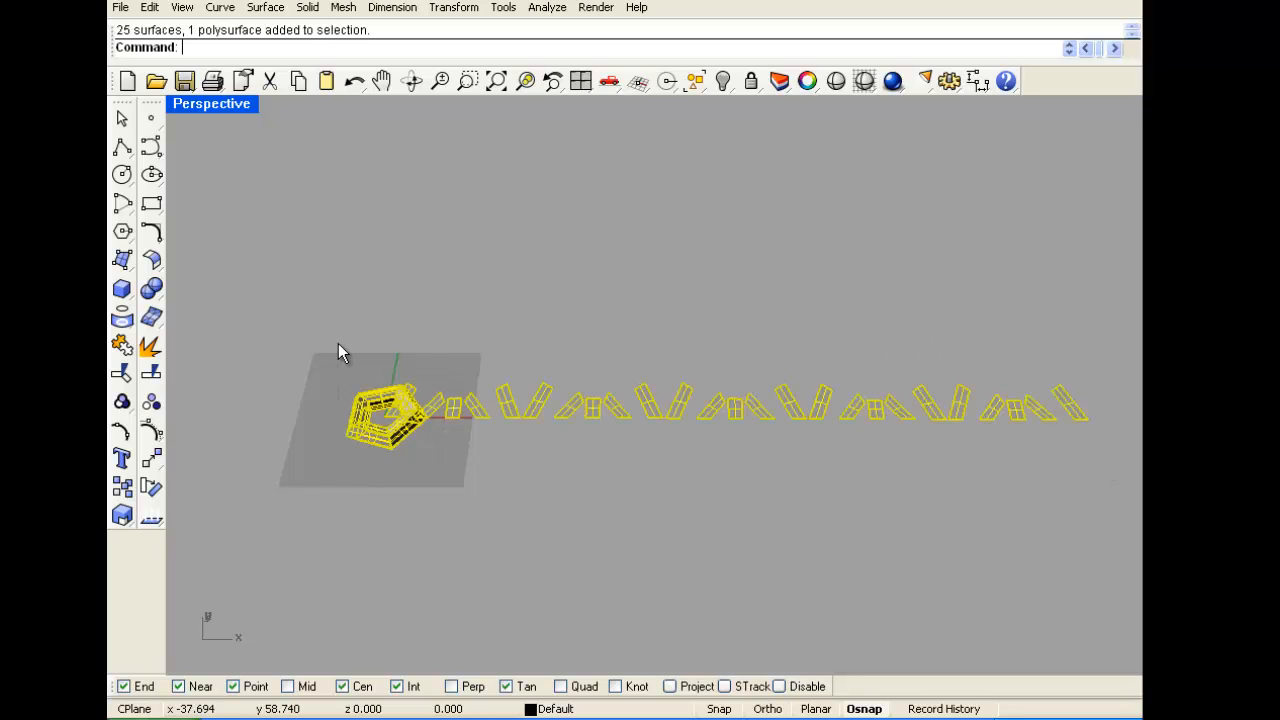
key(Delete)
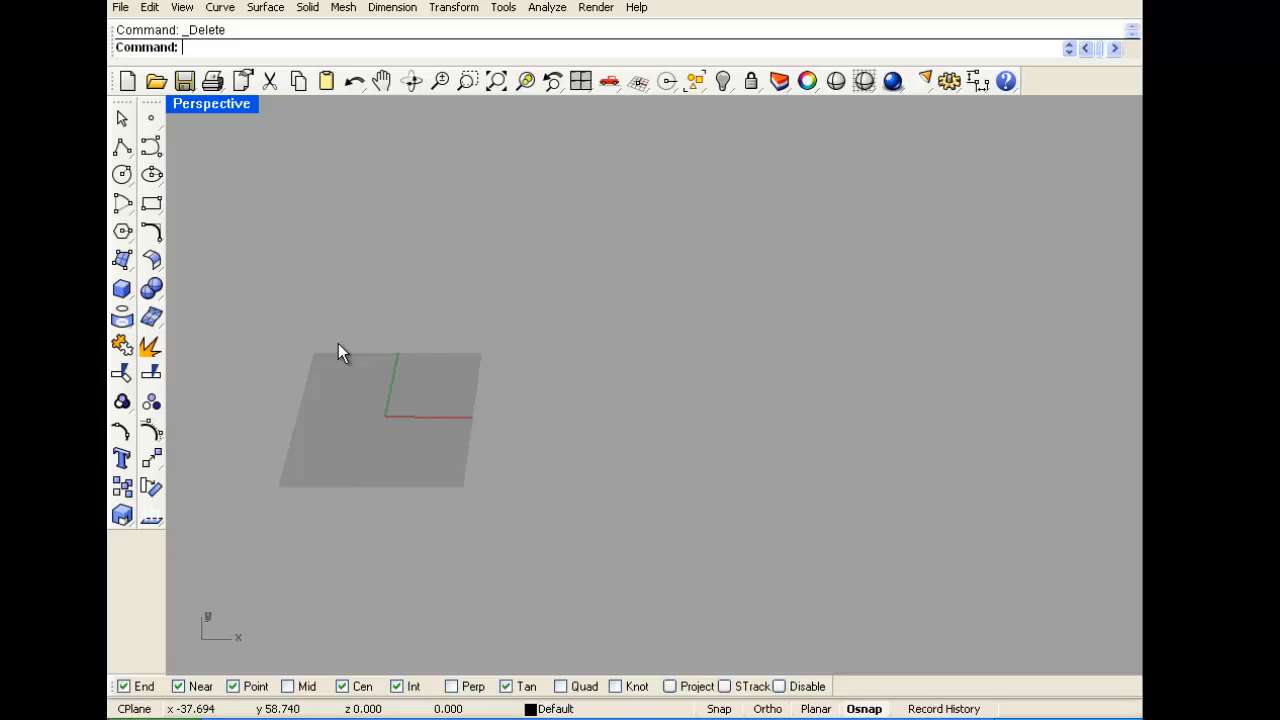
Show the hidden character model objects again in the Perspective view
scroll(305, 411, up, 5)
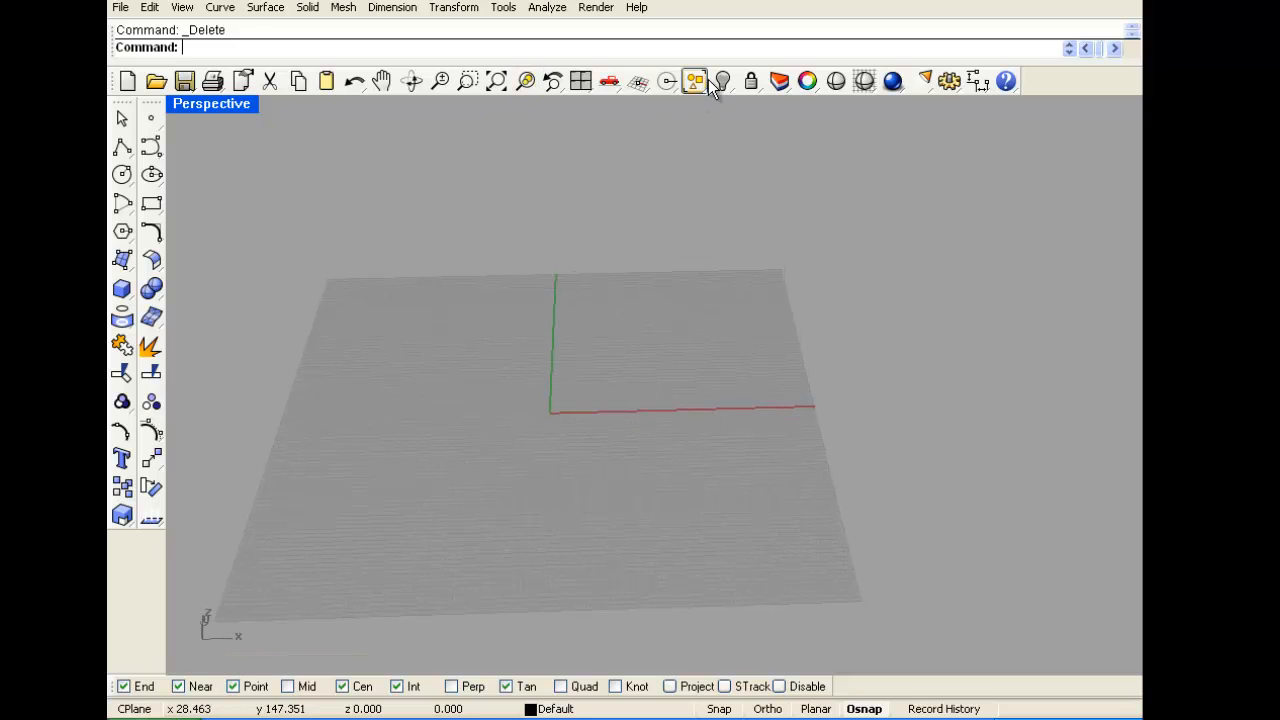
click(706, 80)
right_drag(566, 346, 517, 320)
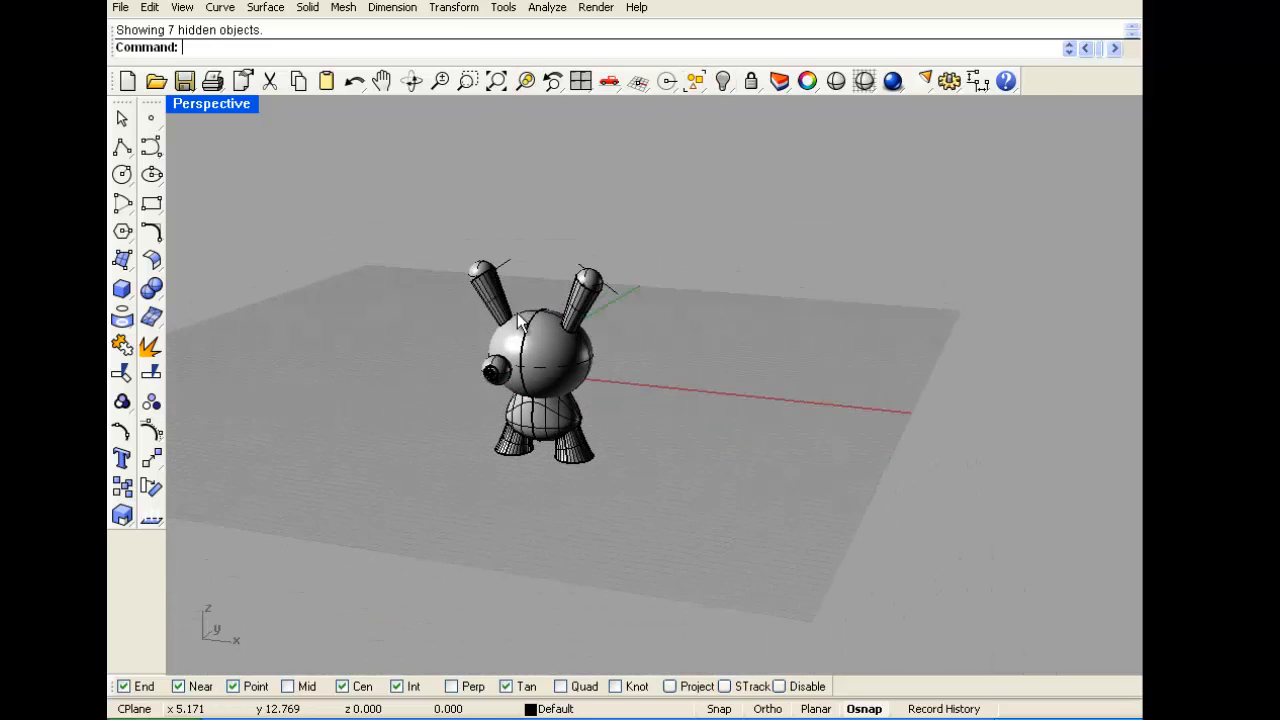
scroll(508, 367, up, 2)
Pull the eye ball off the character's face, then use the Right view to place it on the front of the head
drag(477, 438, 429, 412)
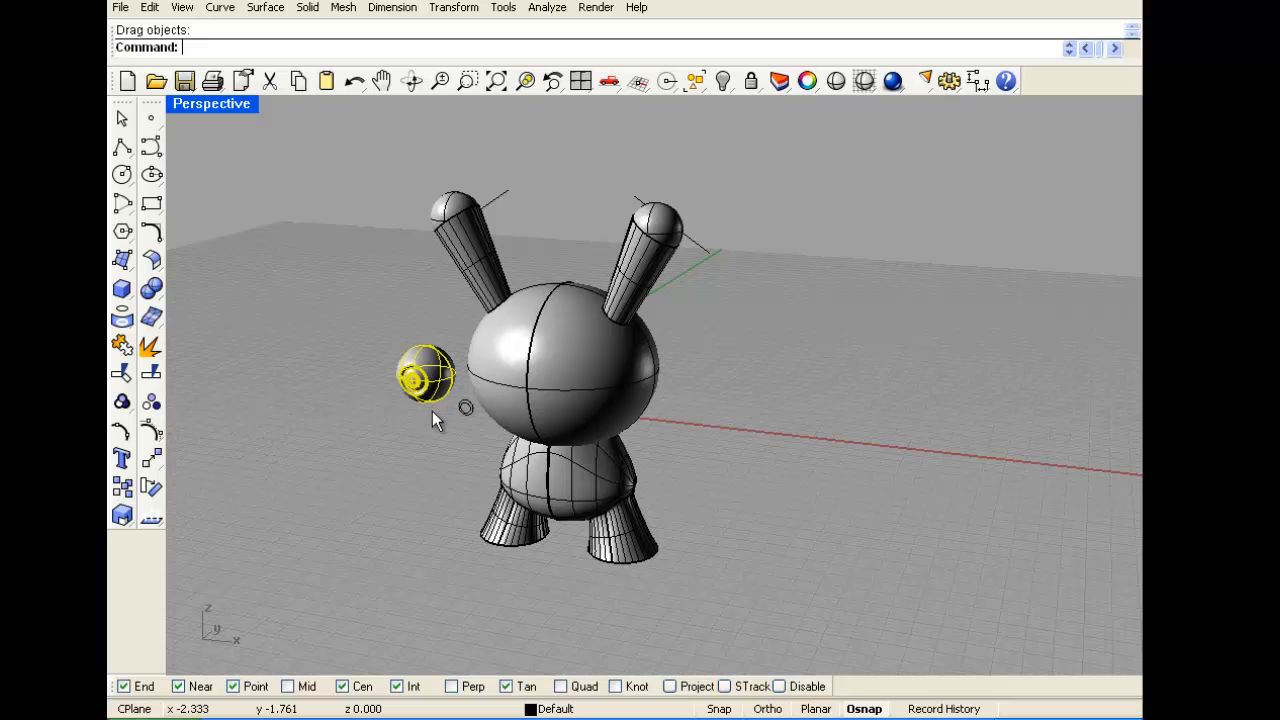
double_click(199, 100)
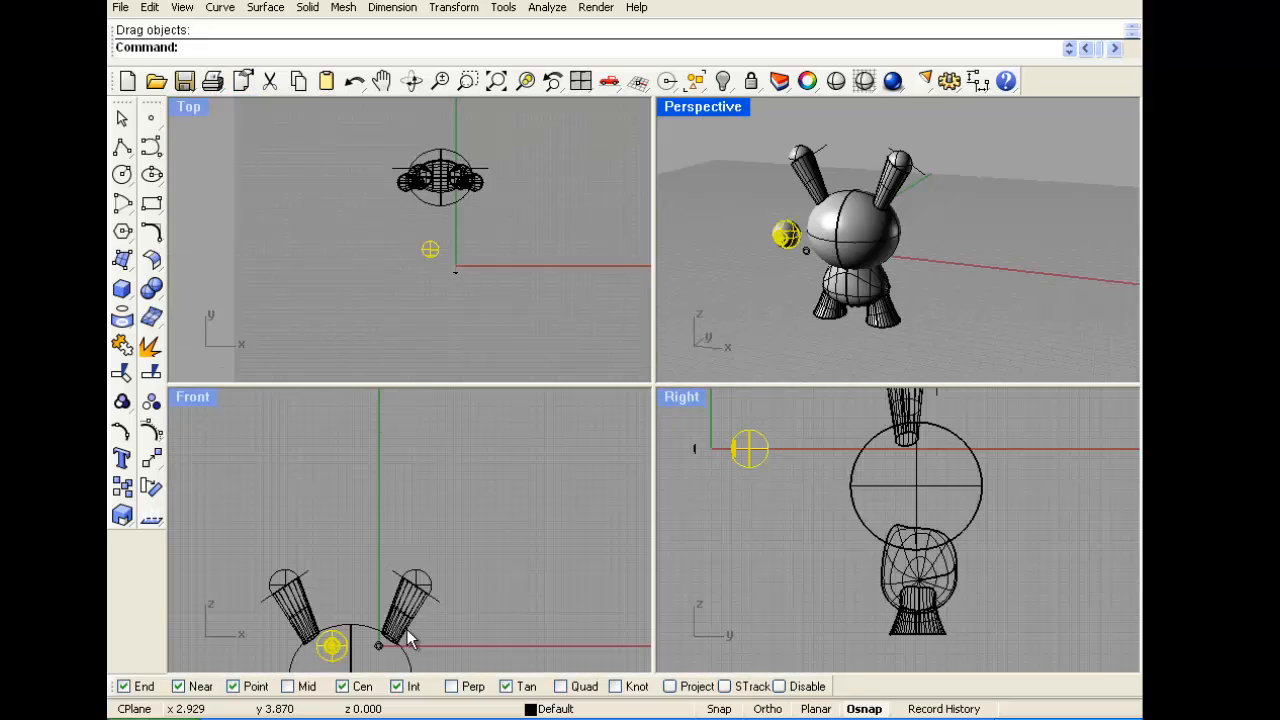
drag(742, 472, 850, 477)
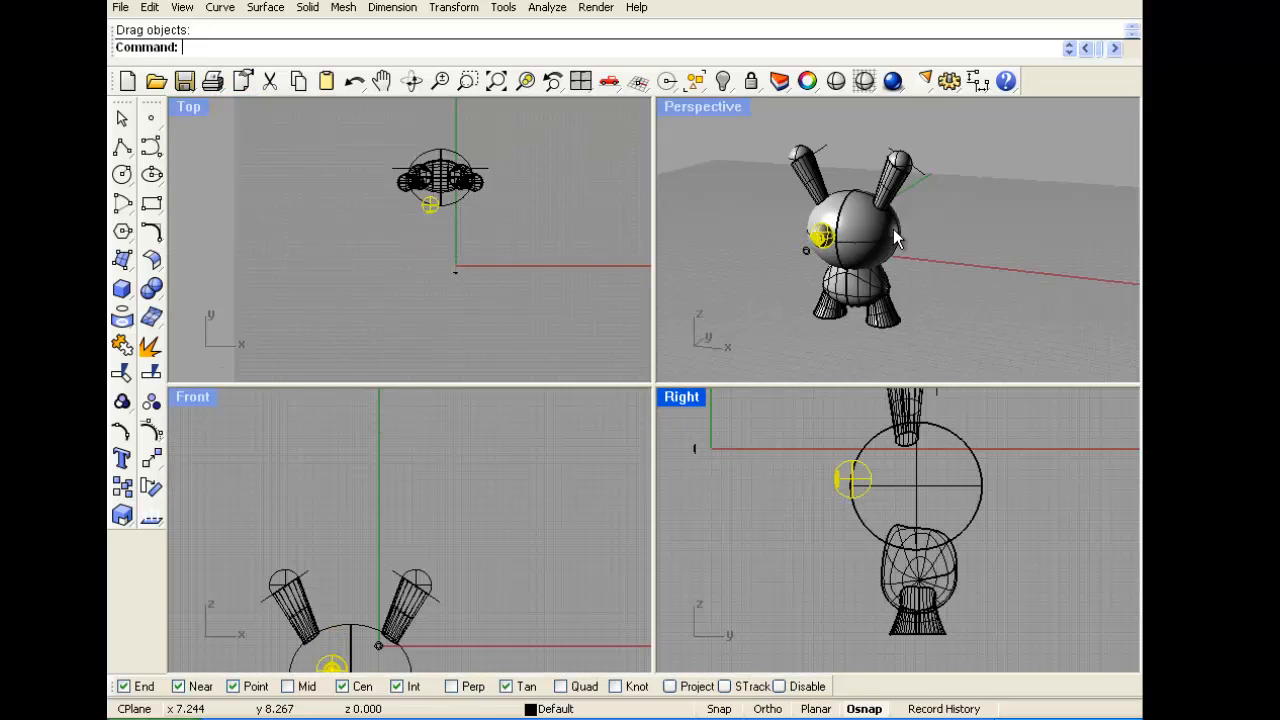
Select the head with its ears and try to turn on its control points
click(858, 242)
click(151, 457)
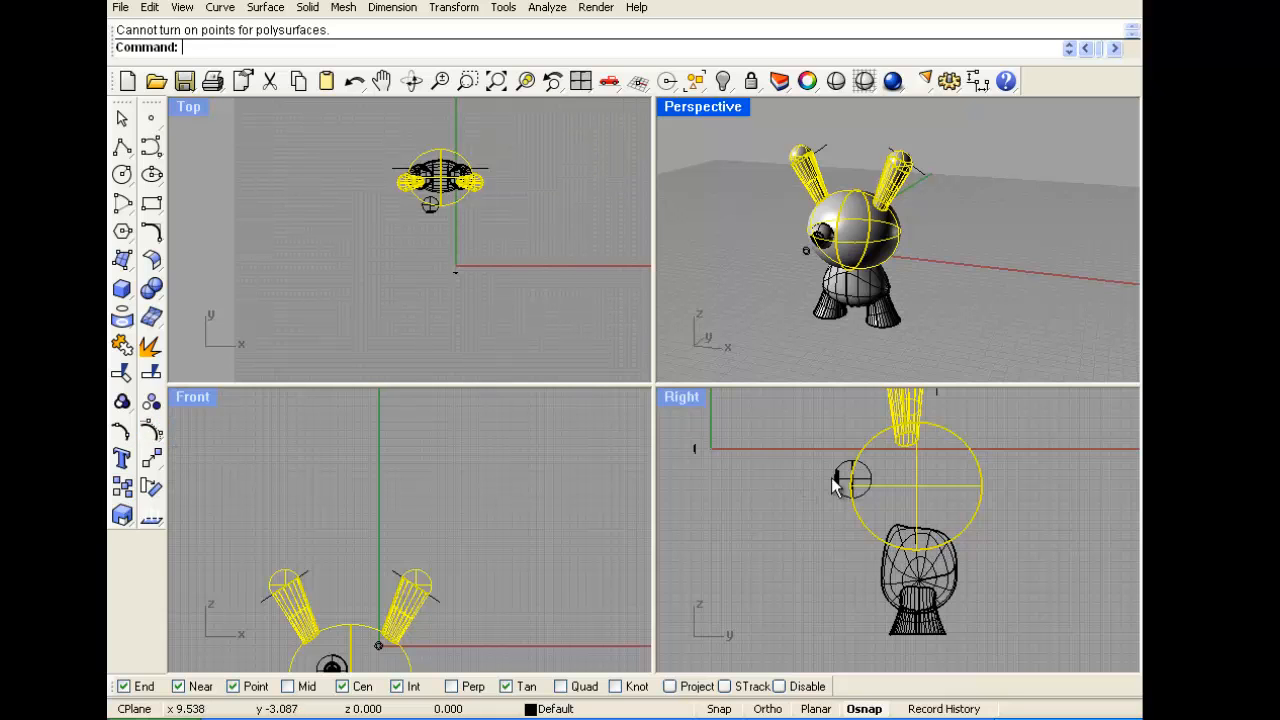
scroll(774, 226, up, 6)
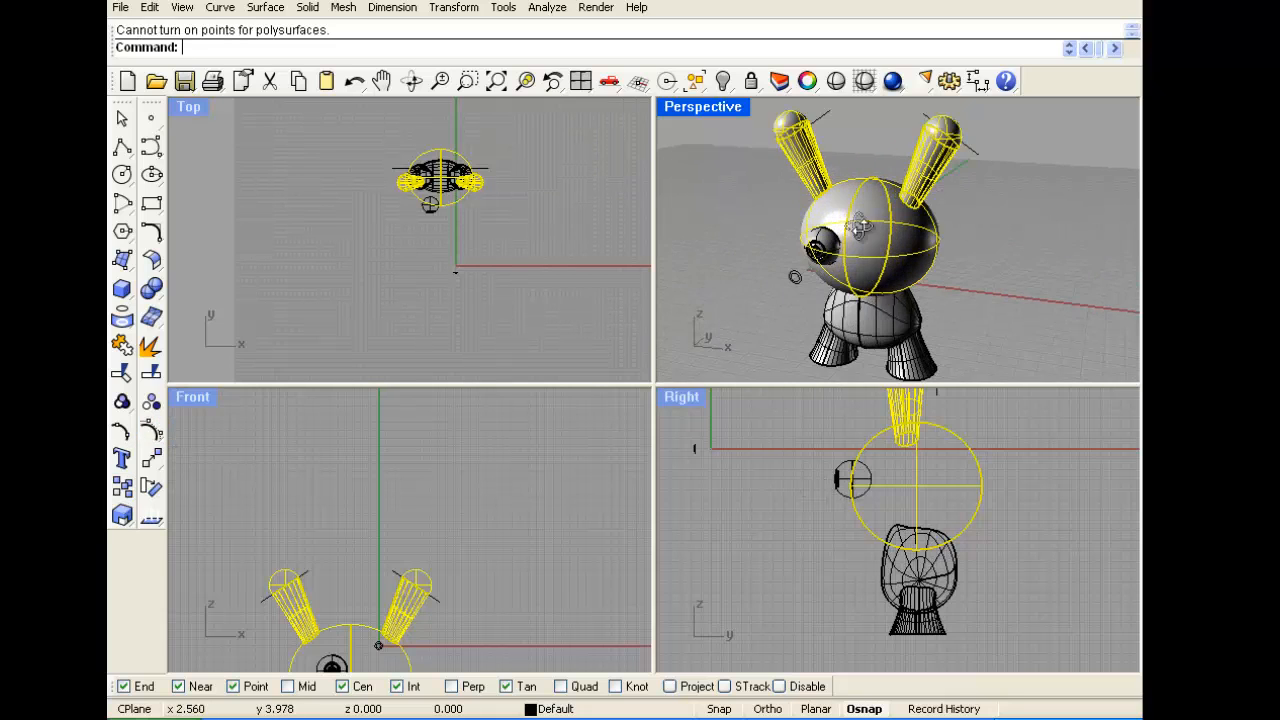
scroll(765, 230, down, 6)
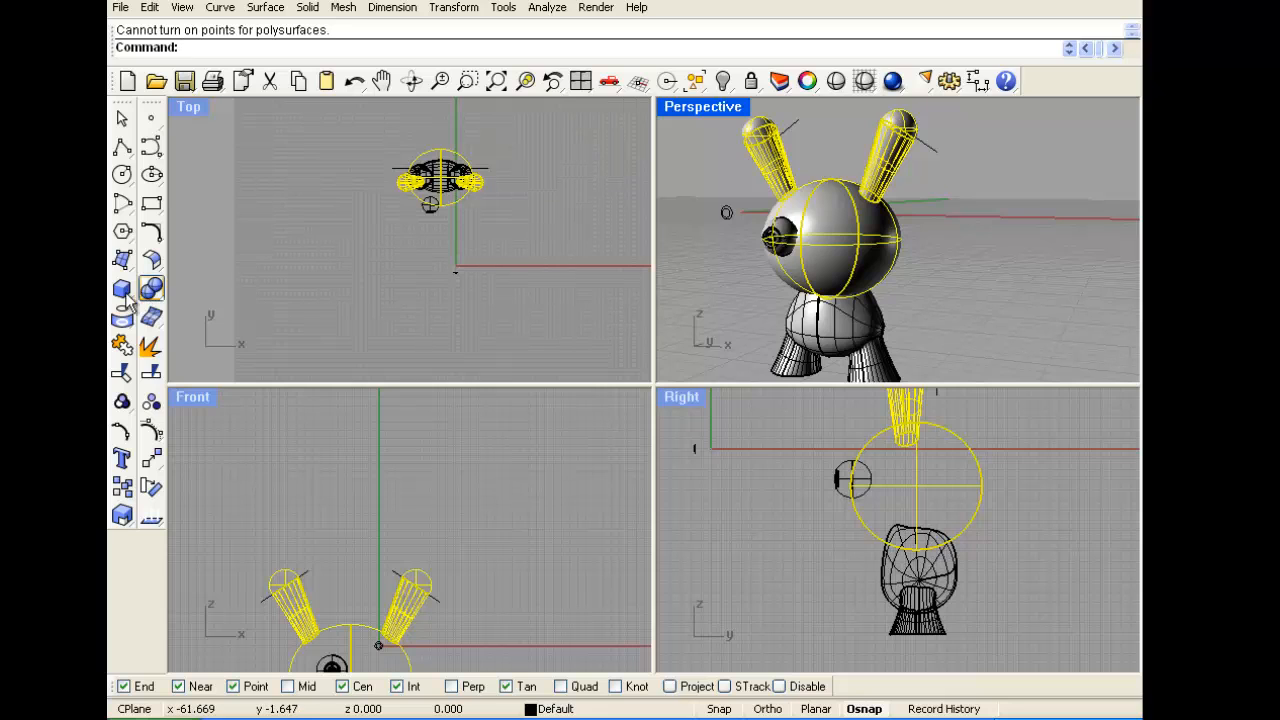
Explode the head and ears polysurface and undo that explosion
click(150, 344)
scroll(747, 271, up, 4)
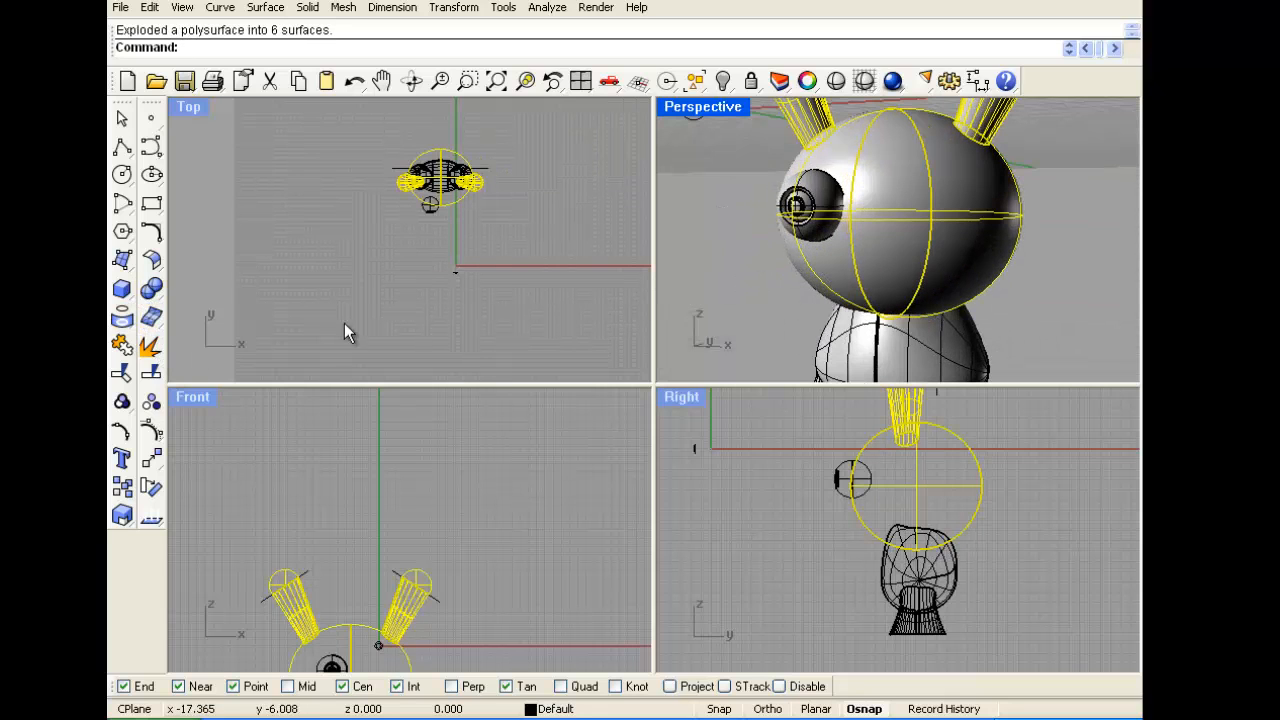
click(151, 400)
right_drag(879, 190, 776, 168)
key(ctrl+z)
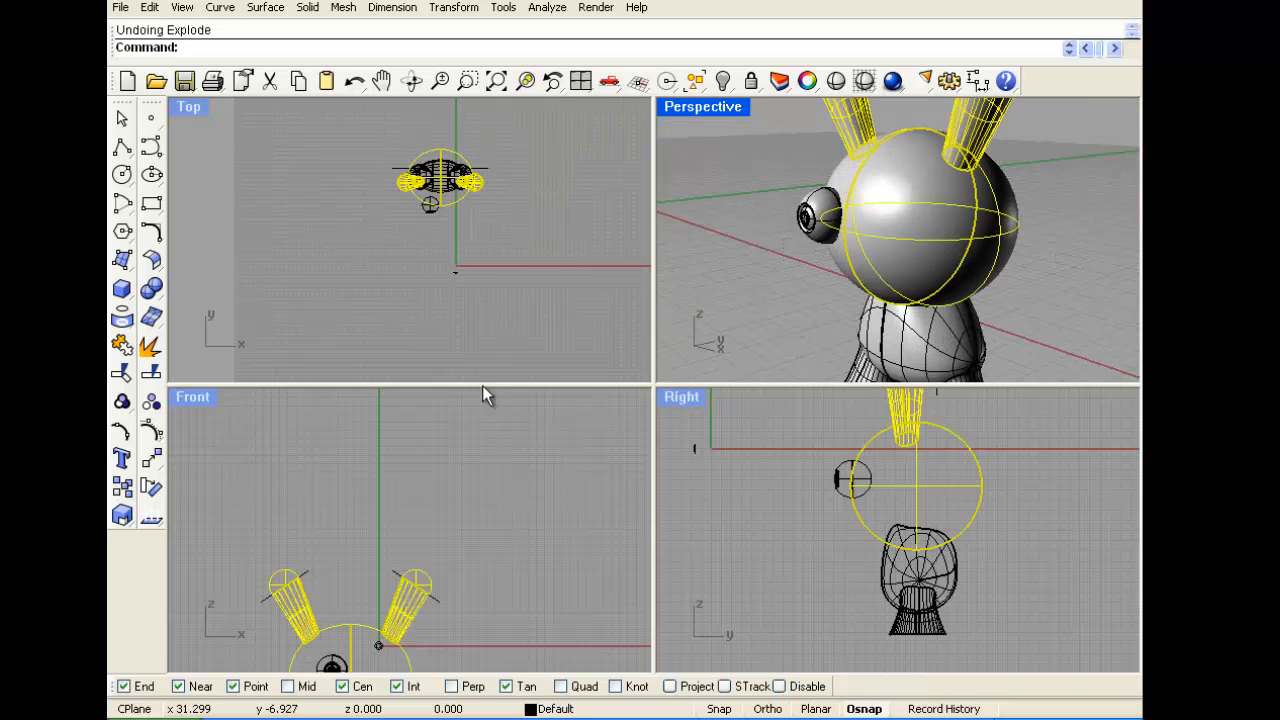
Explode the head and ears polysurface into separate surfaces and clear the selection
click(151, 344)
click(873, 226)
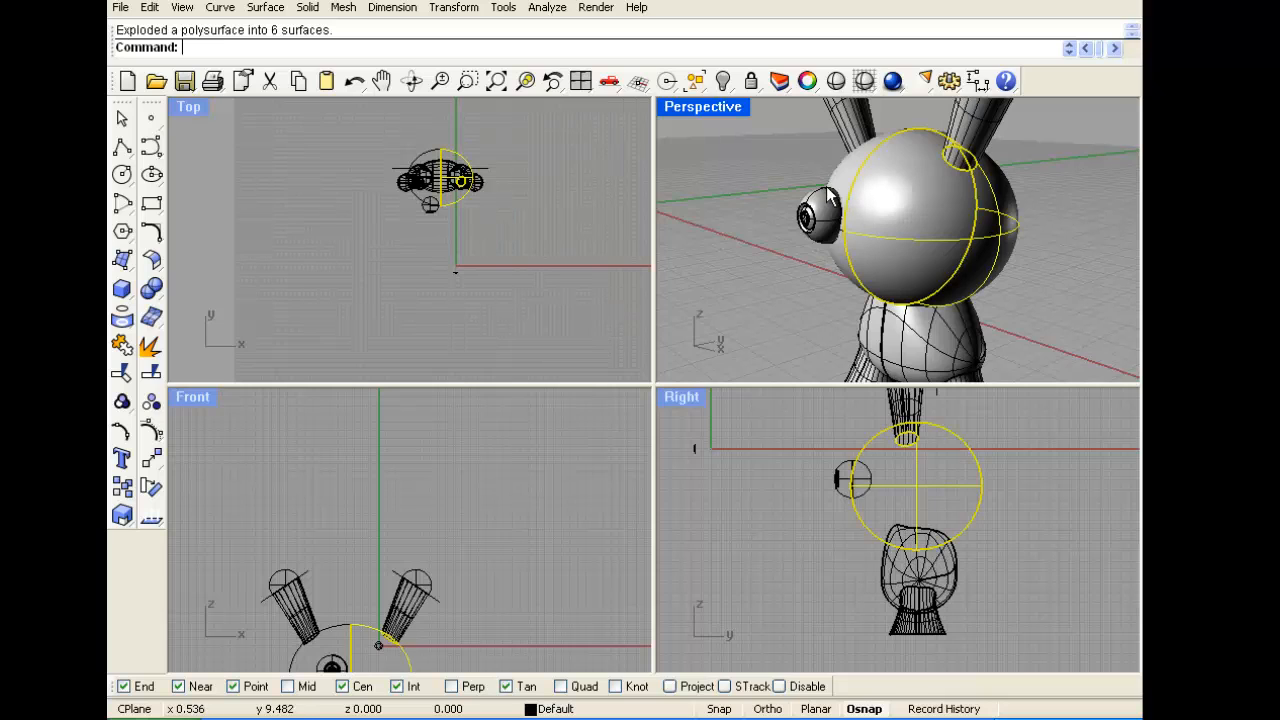
shift+click(830, 194)
shift+click(838, 178)
key(Escape)
Select both halves of the head sphere and rebuild their surfaces
click(870, 174)
shift+click(849, 163)
click(150, 8)
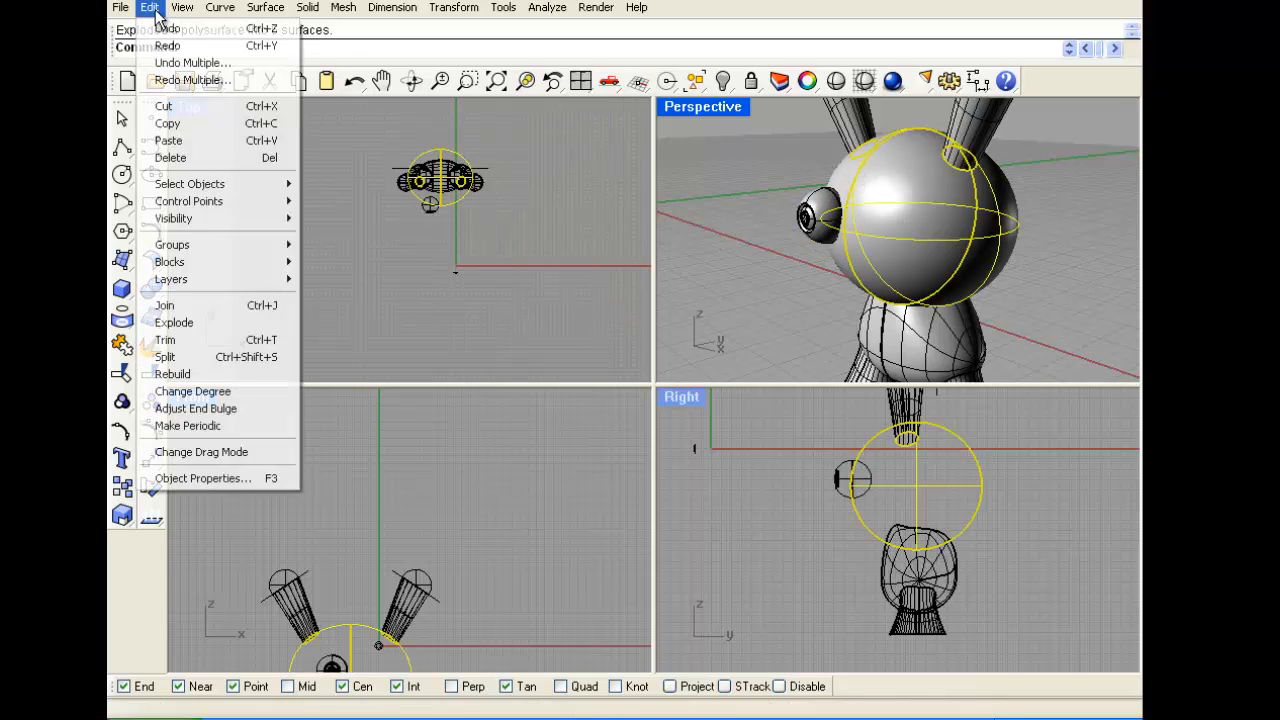
click(243, 374)
click(567, 499)
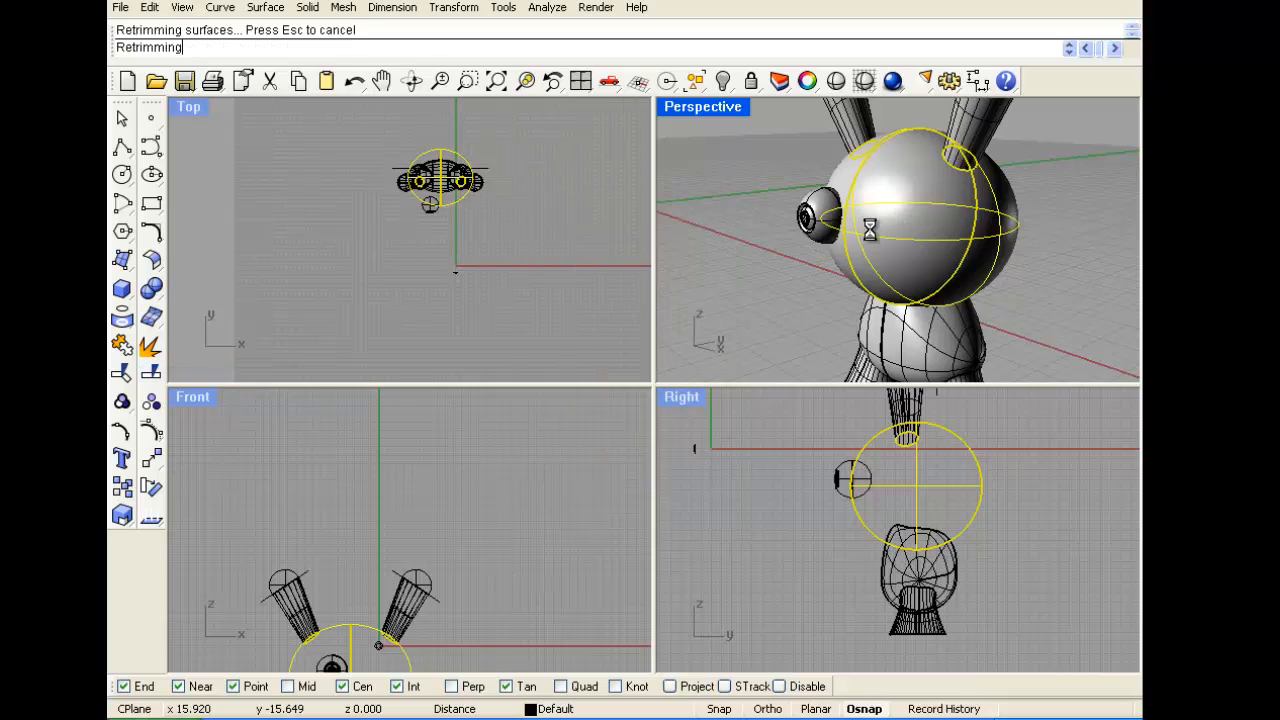
Turn on the control points of the rebuilt head surfaces and move the eye away in front of the head
click(151, 440)
scroll(788, 264, up, 5)
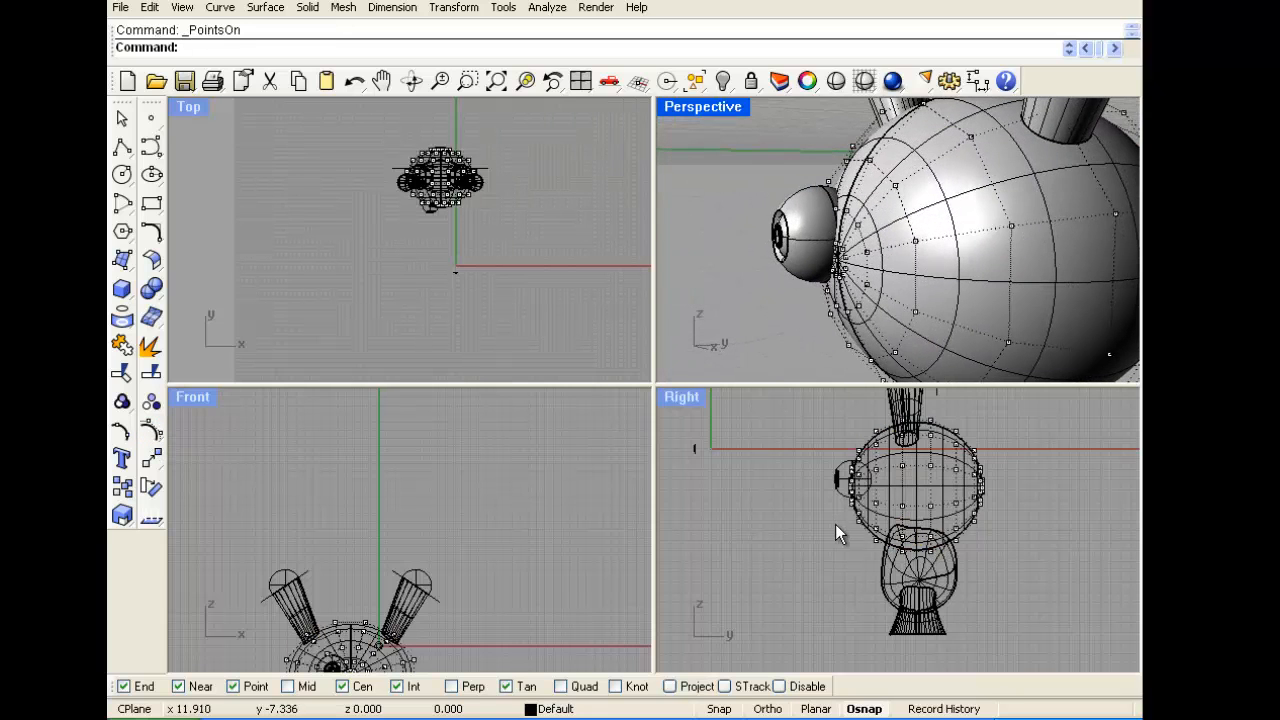
scroll(835, 524, up, 6)
right_drag(829, 462, 760, 494)
click(772, 474)
drag(772, 474, 679, 473)
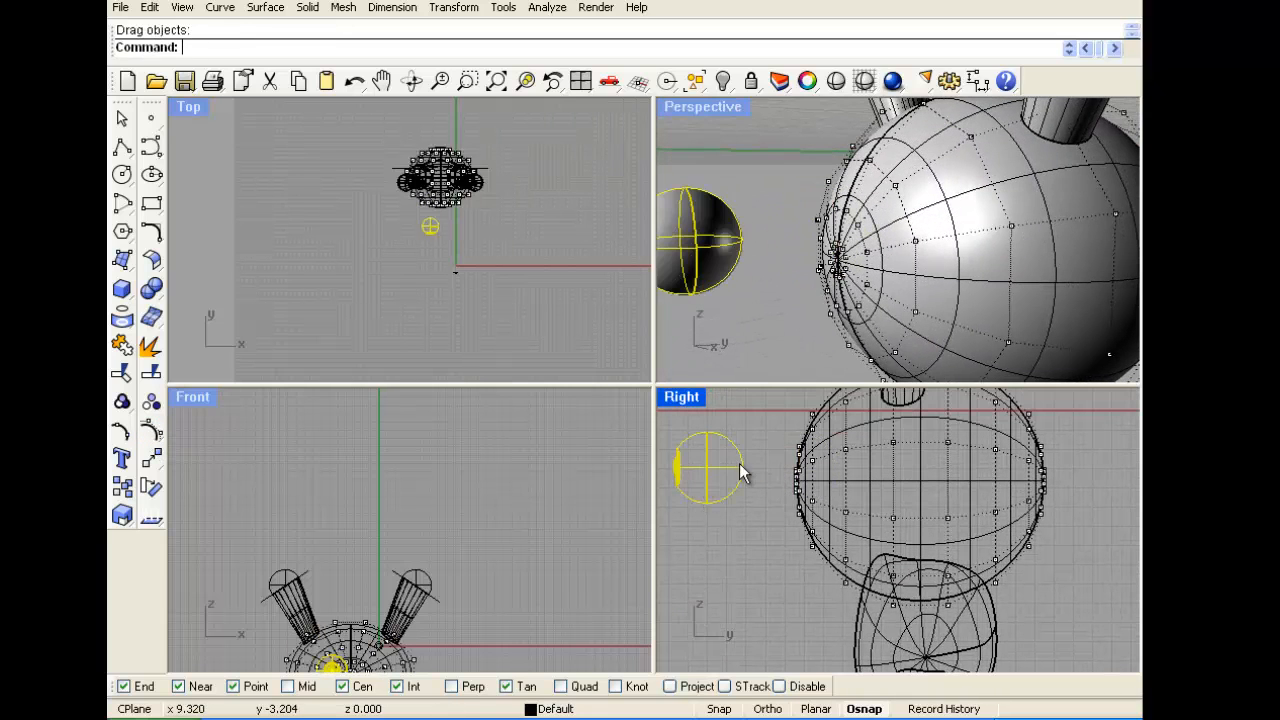
Try pulling the upper front control points of the head inward and undo that move
click(764, 426)
drag(850, 455, 828, 437)
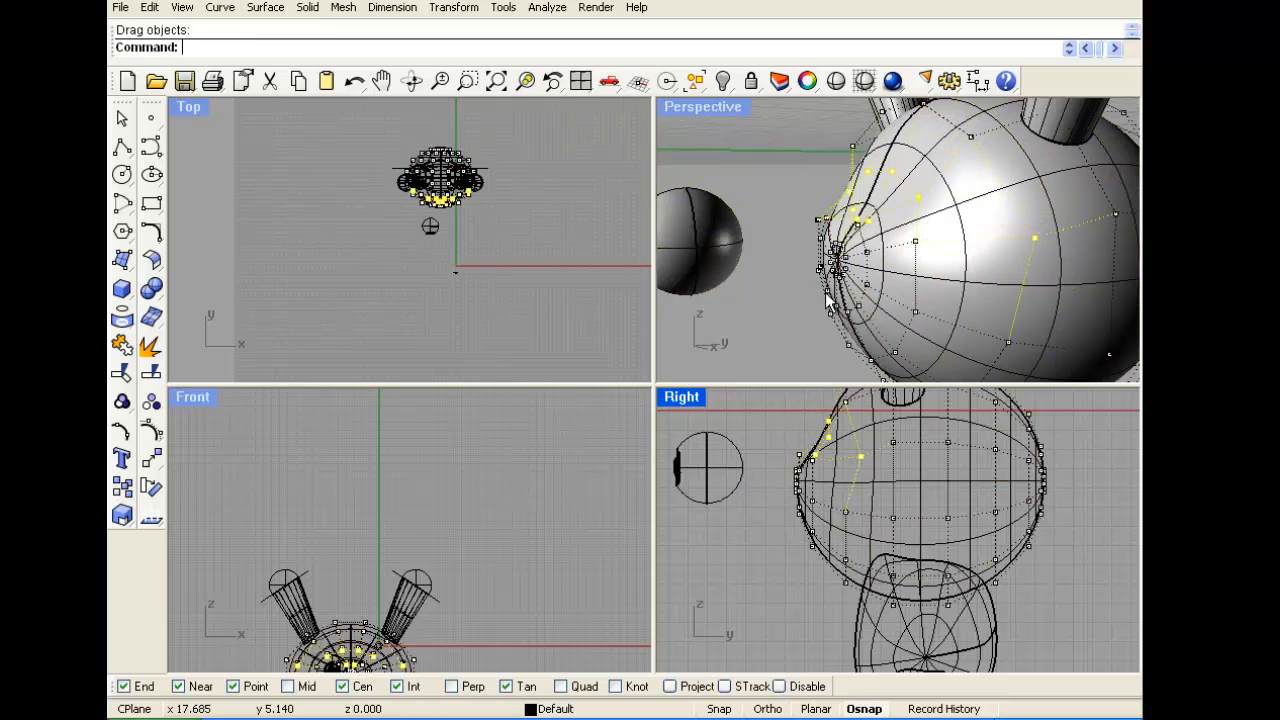
mouse_move(832, 294)
right_down()
mouse_move(949, 314)
mouse_move(943, 240)
mouse_move(829, 285)
mouse_move(829, 310)
right_up()
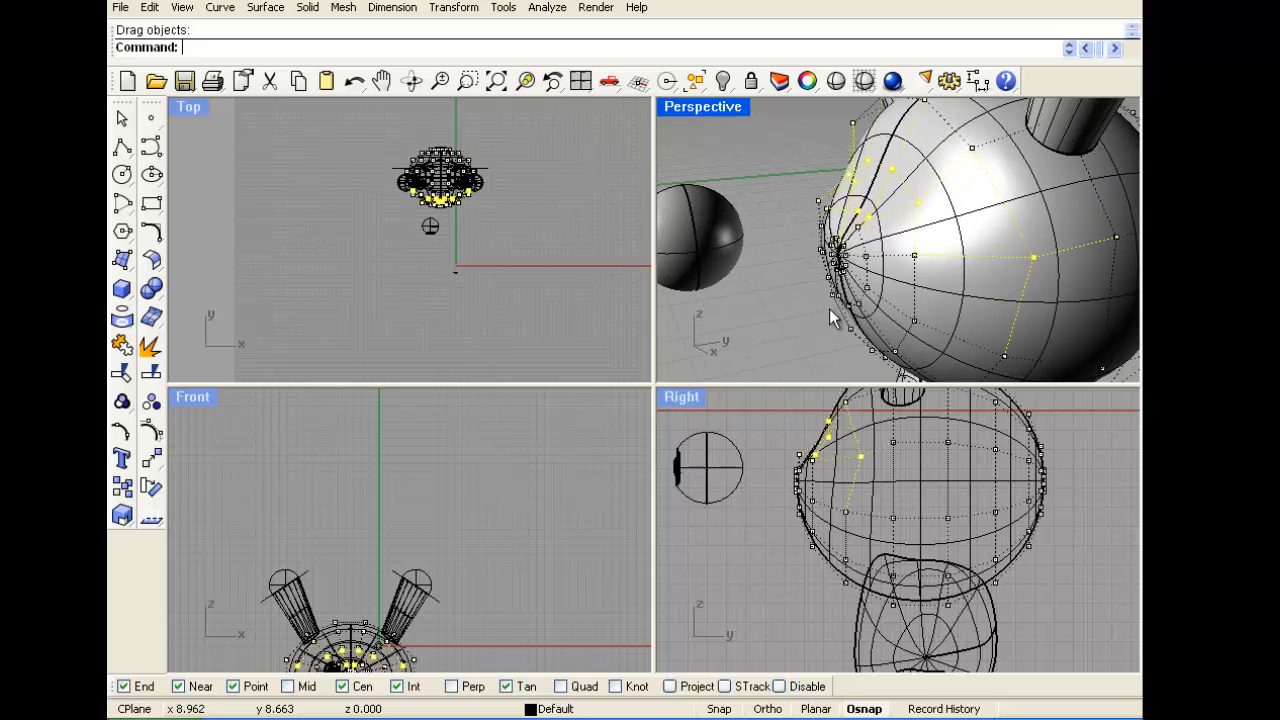
scroll(808, 490, up, 3)
scroll(828, 207, up, 5)
key(ctrl+z)
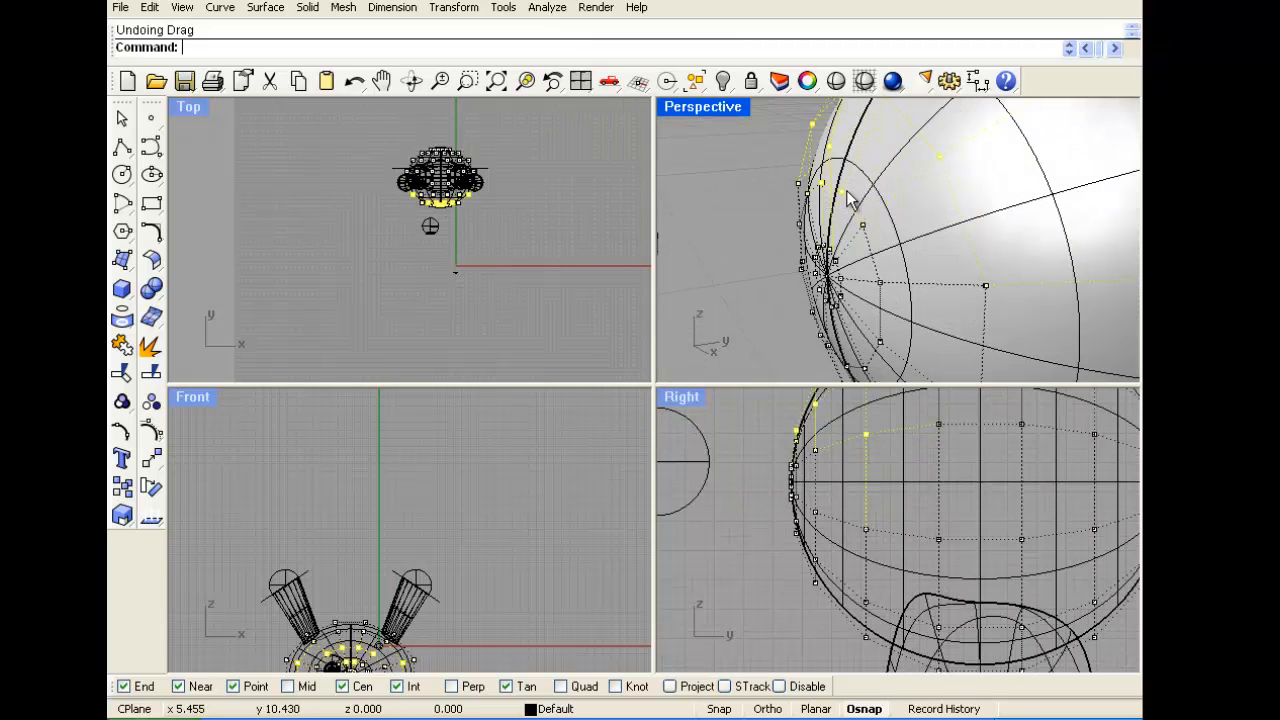
Reduce the selection to the four central brow control points and pull them inward toward the back of the head
ctrl+click(841, 191)
ctrl+click(823, 184)
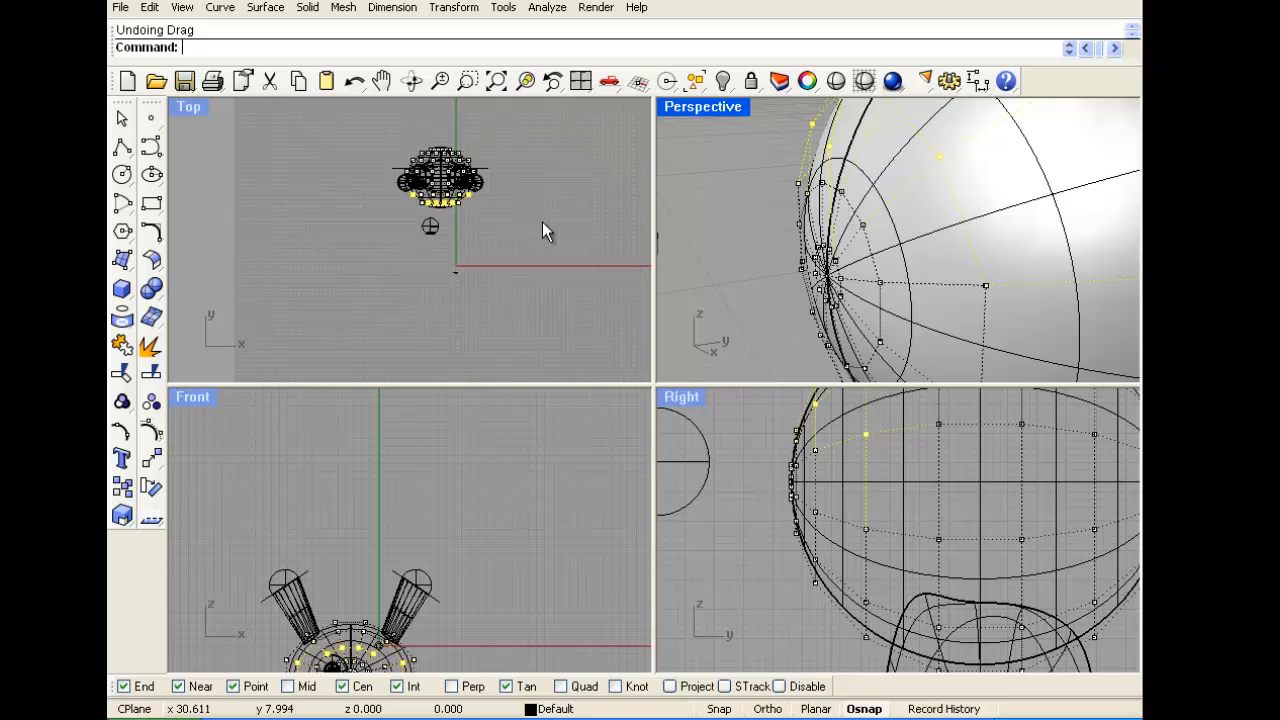
scroll(435, 206, up, 3)
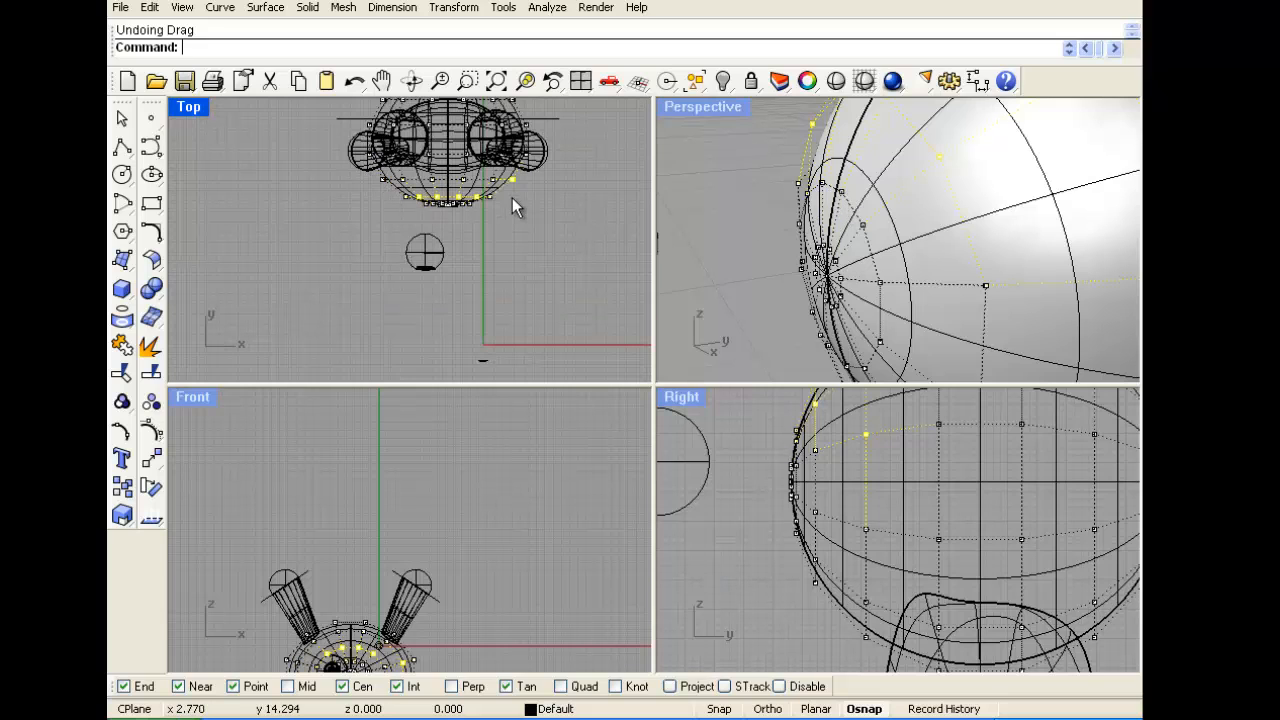
ctrl+click(513, 180)
scroll(383, 407, down, 3)
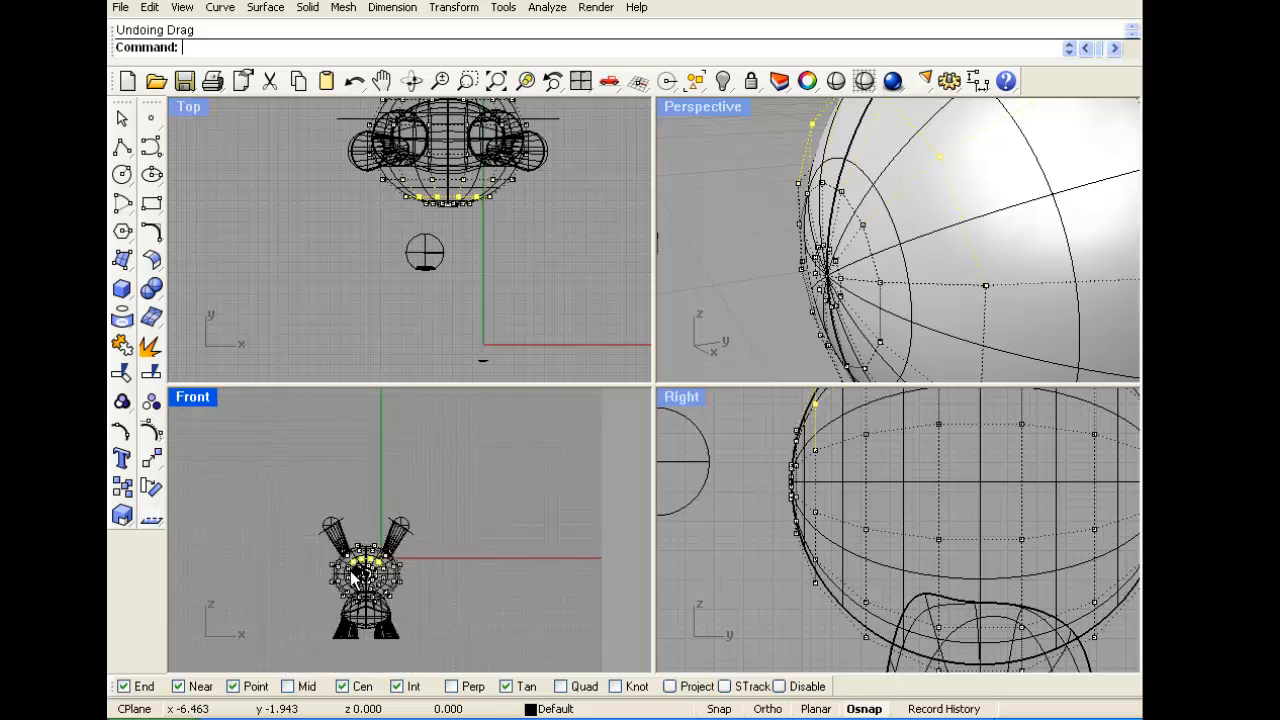
scroll(355, 564, up, 10)
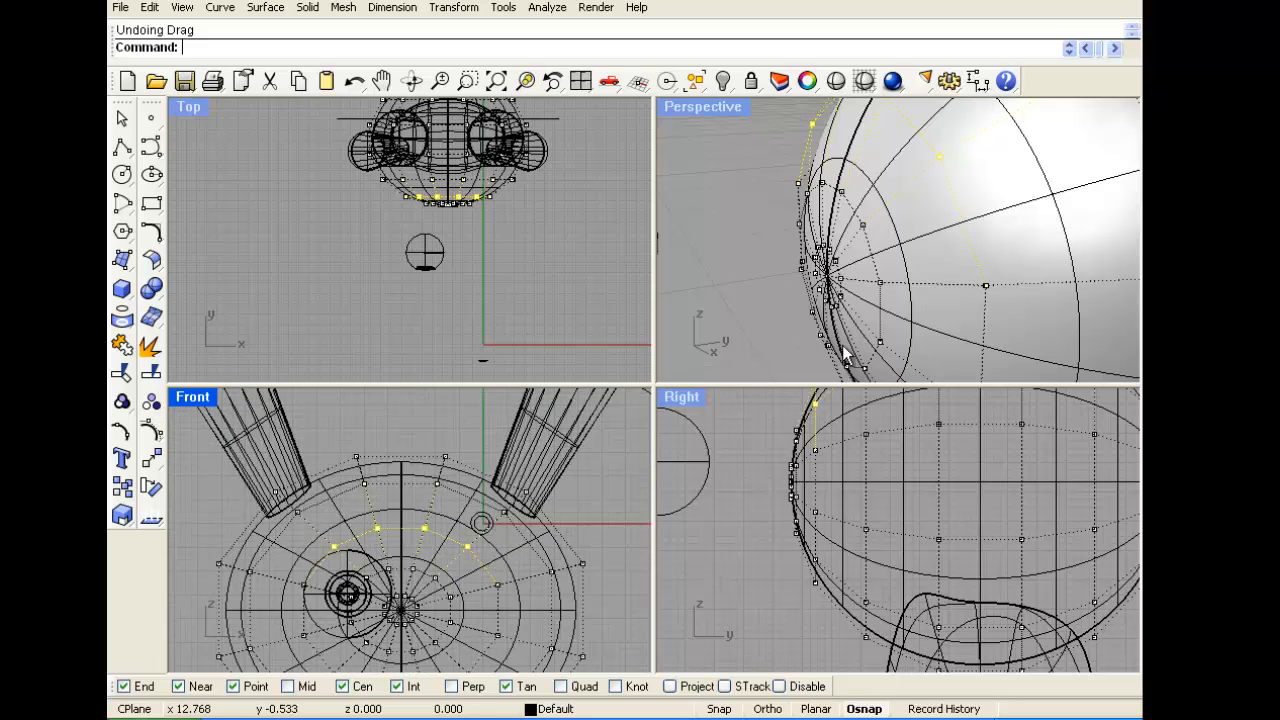
scroll(874, 271, down, 3)
scroll(757, 484, down, 3)
scroll(757, 484, up, 4)
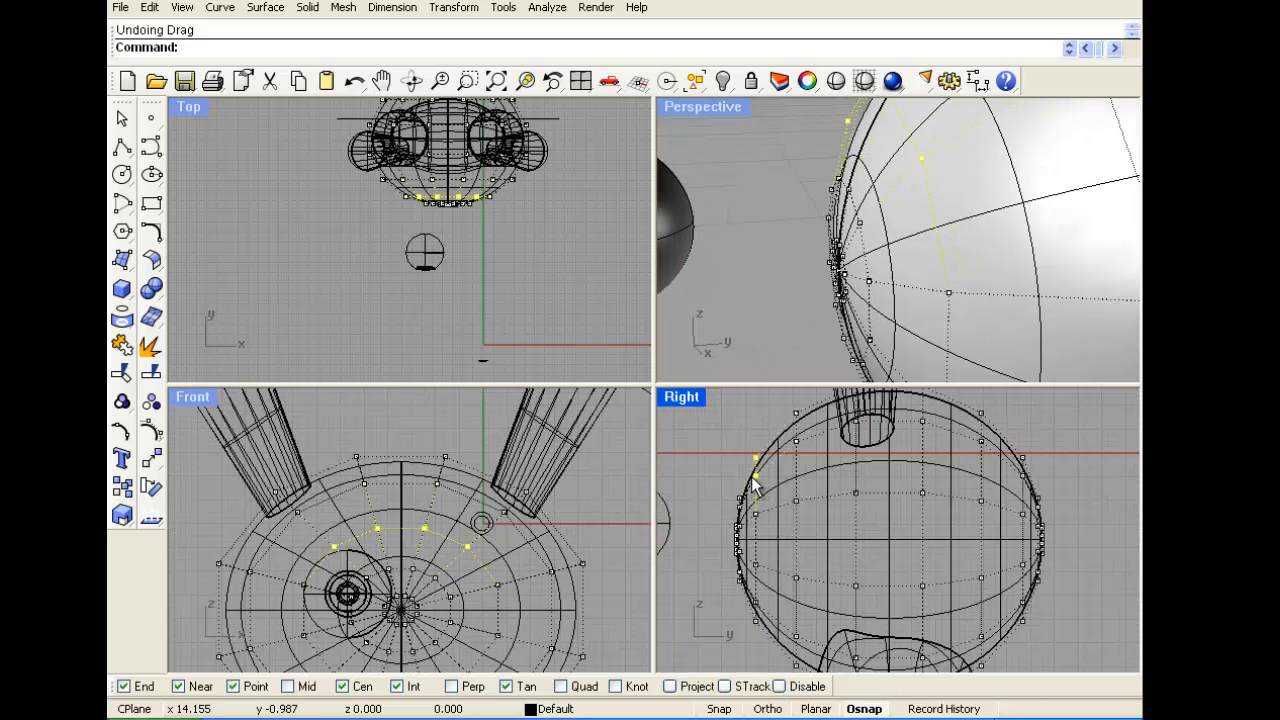
key(Escape)
drag(746, 449, 776, 488)
right_drag(795, 258, 828, 190)
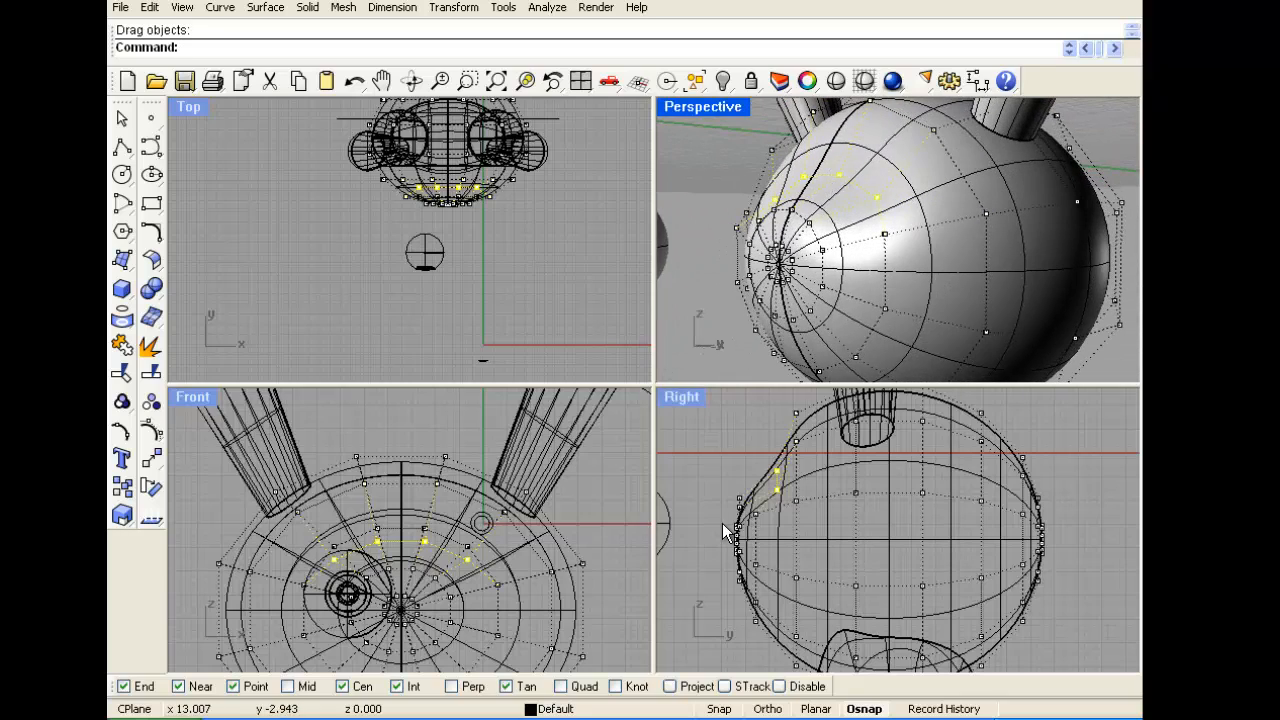
Add the control points on the front of the face to the selection and shift them downward
drag(712, 462, 790, 628)
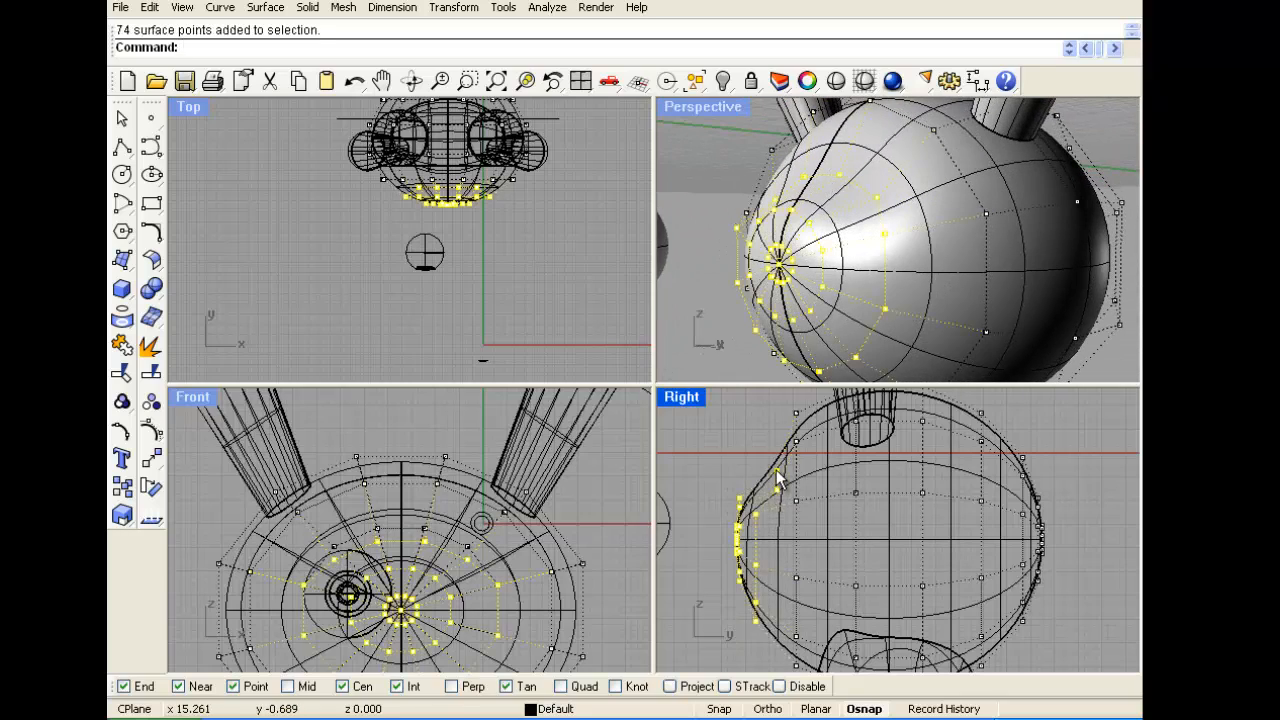
drag(778, 480, 748, 540)
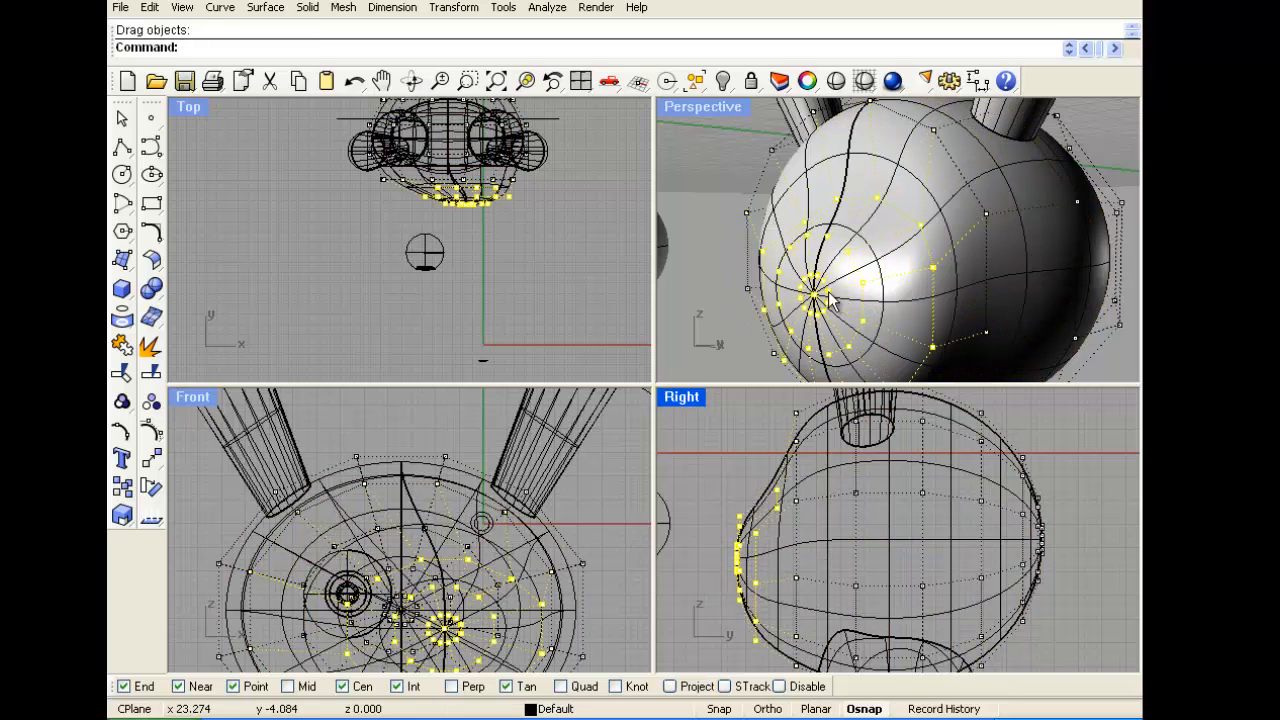
right_drag(1016, 242, 862, 214)
scroll(782, 542, up, 4)
Select the brow control points above the nose area and push them deeper into the head
click(813, 485)
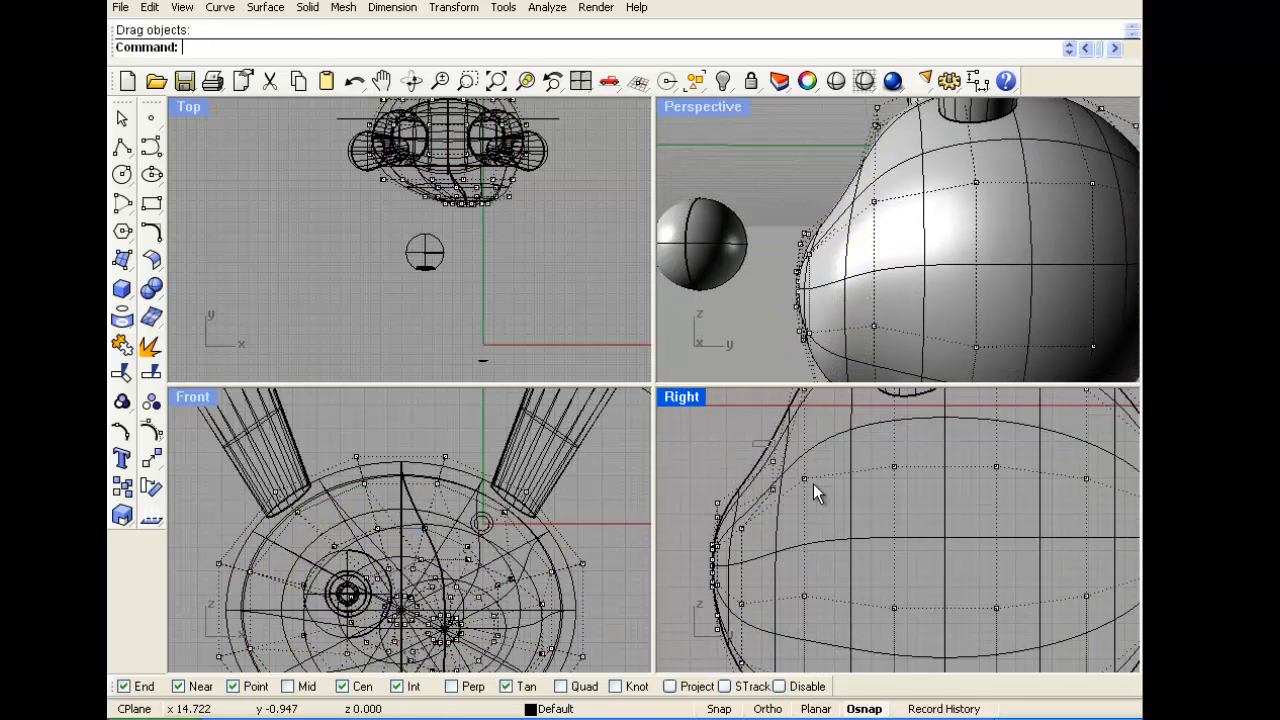
drag(813, 485, 828, 498)
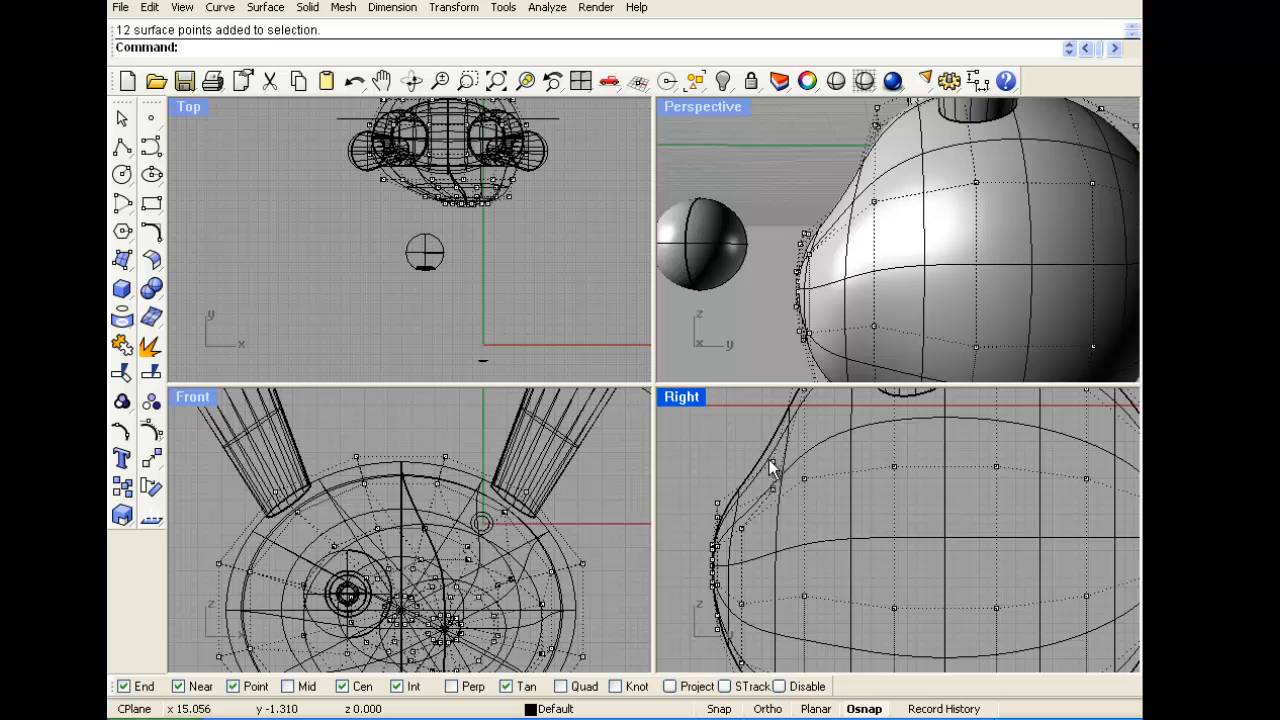
drag(769, 459, 827, 491)
click(804, 181)
scroll(846, 300, down, 6)
right_drag(840, 268, 866, 338)
scroll(888, 260, down, 2)
scroll(888, 262, up, 5)
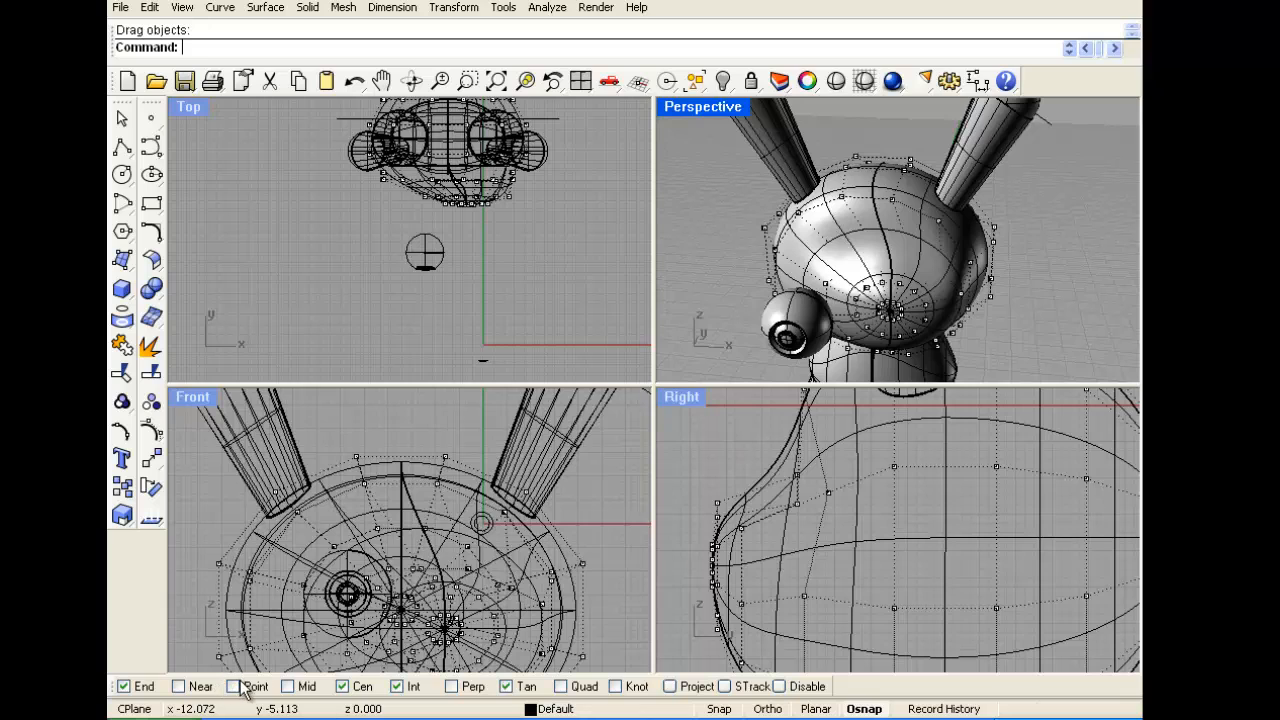
Turn off all object snaps except End and undo the last two control point moves on the head
click(343, 687)
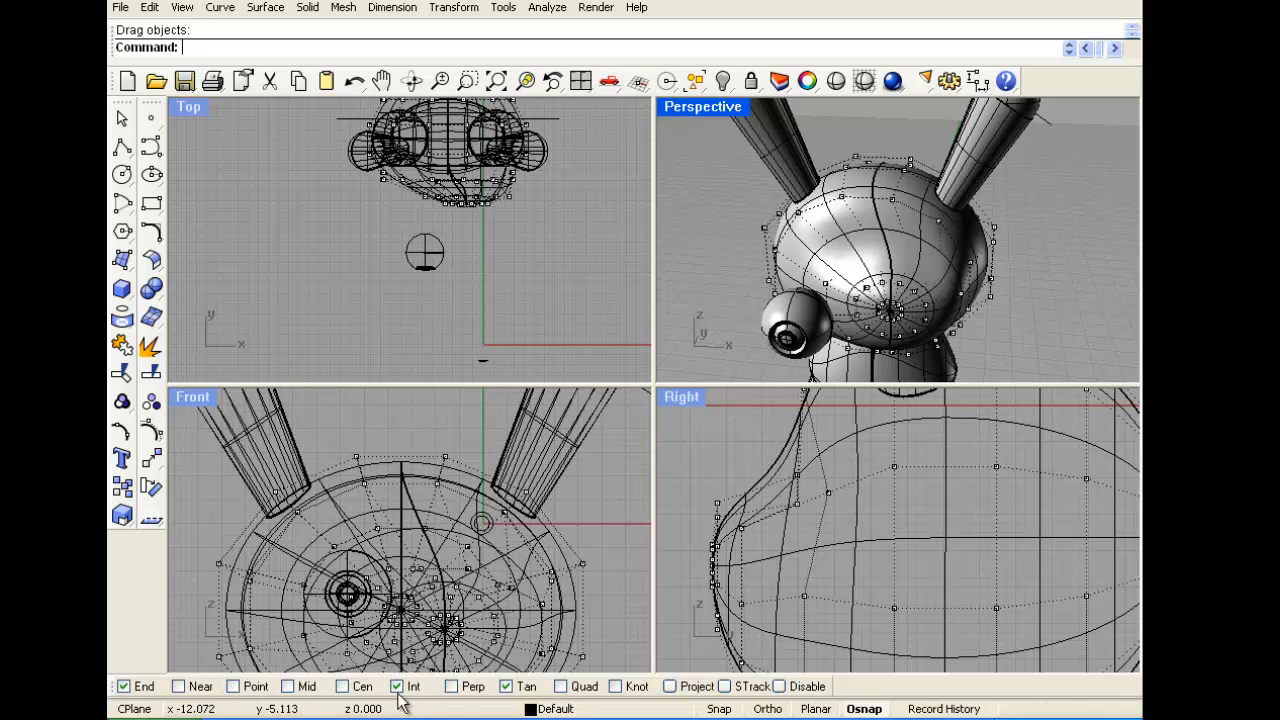
click(506, 687)
key(ctrl+z)
key(ctrl+z)
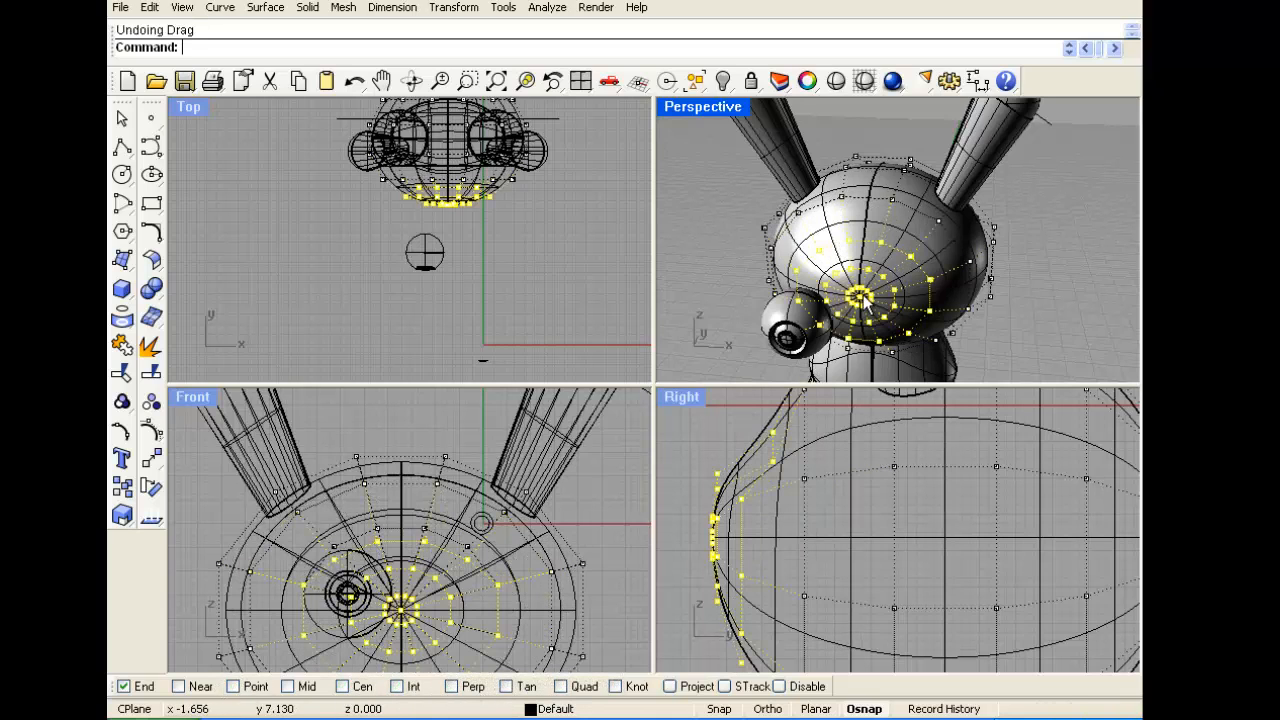
Lower the front face control points again and push the brow points inward to form the eye area
drag(712, 537, 825, 477)
click(735, 253)
Move the eye onto the other side of the face and raise it into the indented brow area
click(795, 318)
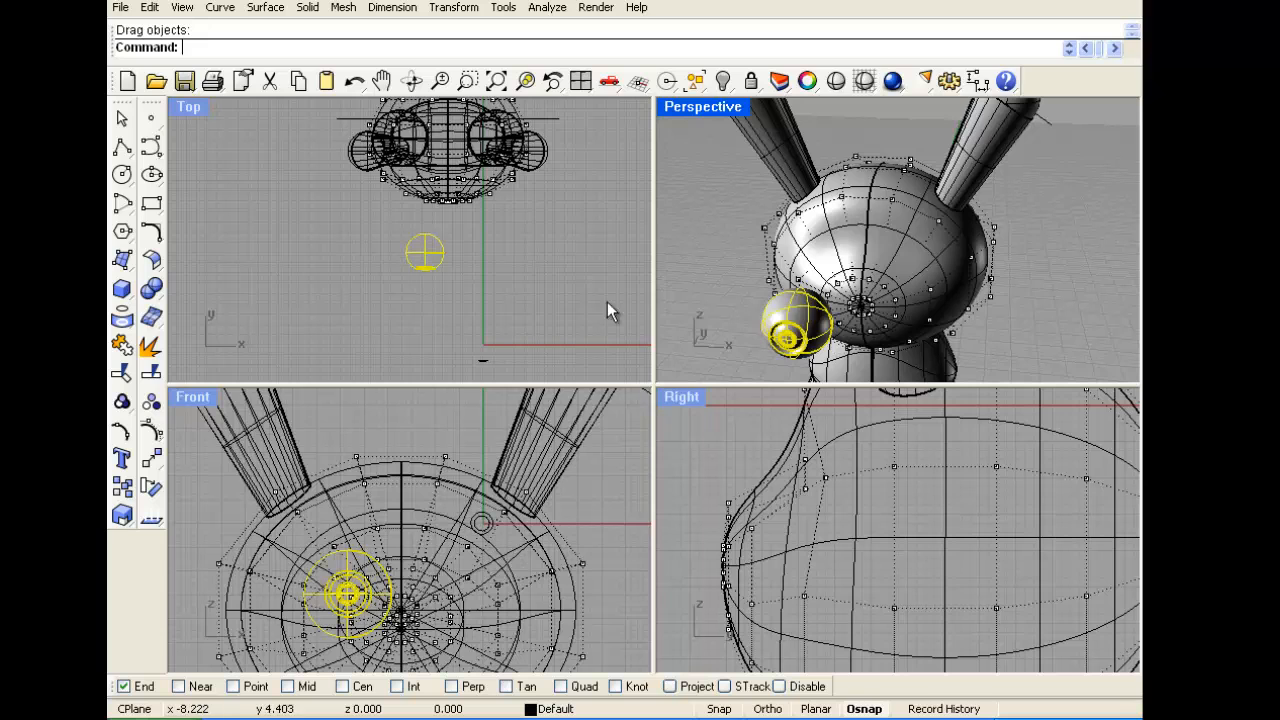
drag(442, 261, 474, 205)
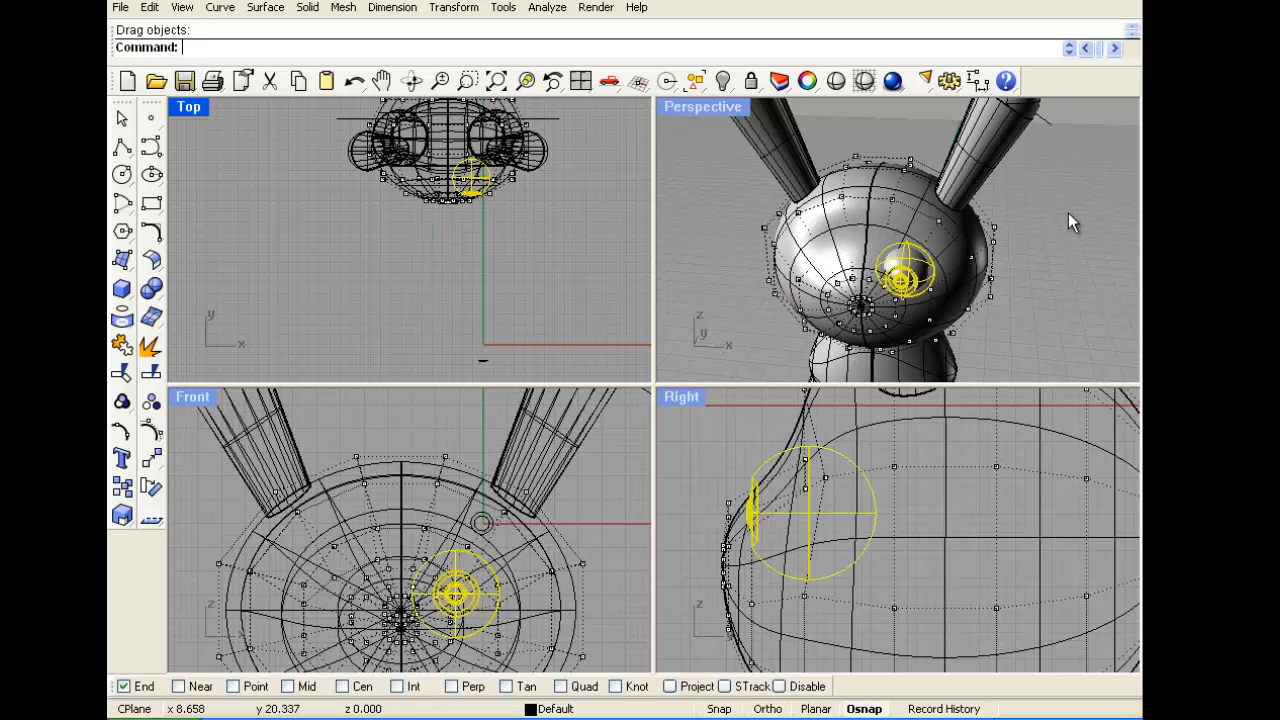
click(1022, 258)
right_drag(1022, 258, 1038, 179)
click(905, 252)
scroll(800, 533, up, 2)
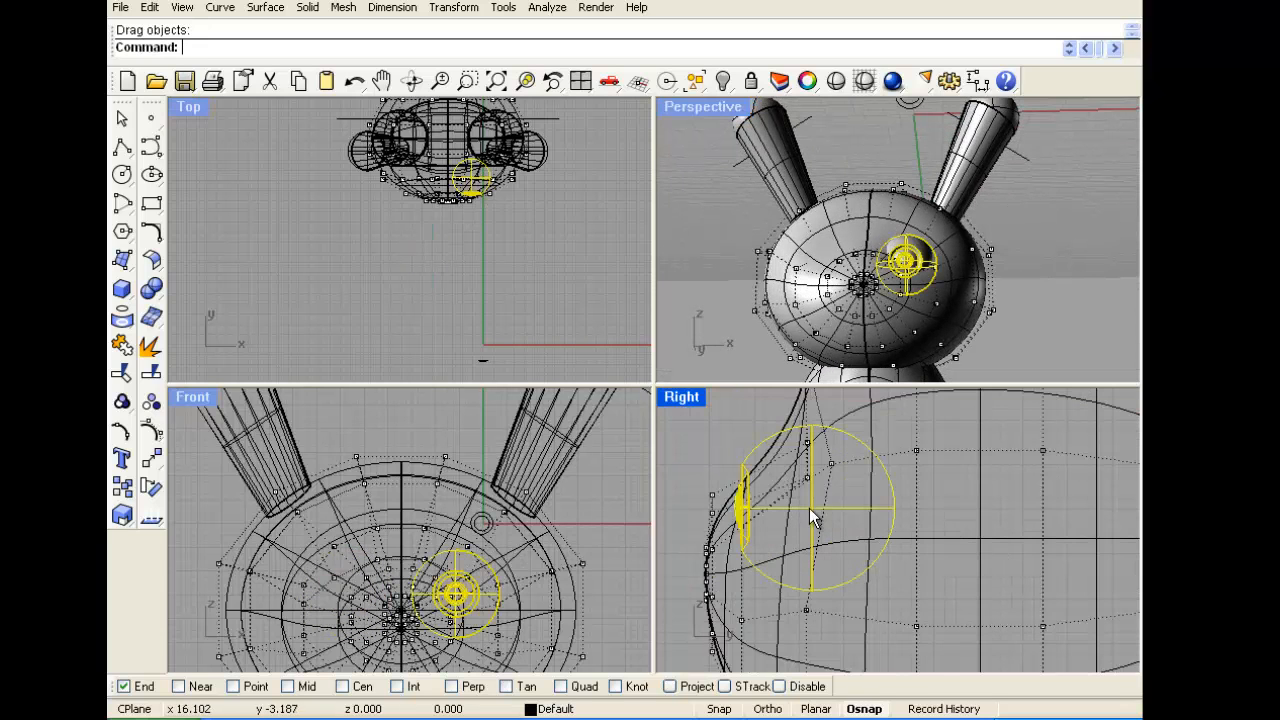
drag(811, 504, 823, 445)
click(1013, 274)
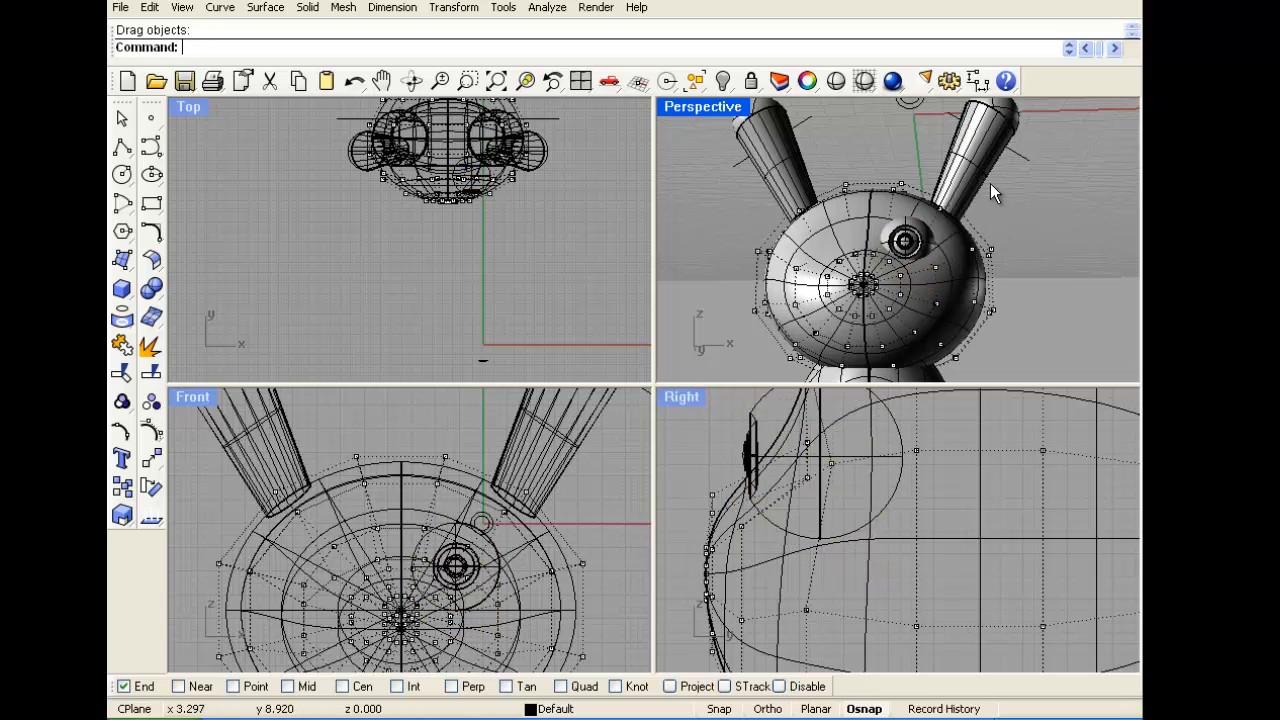
Rotate the eye slightly in the Right view so it tilts upward along the brow
right_drag(990, 183, 855, 234)
click(876, 250)
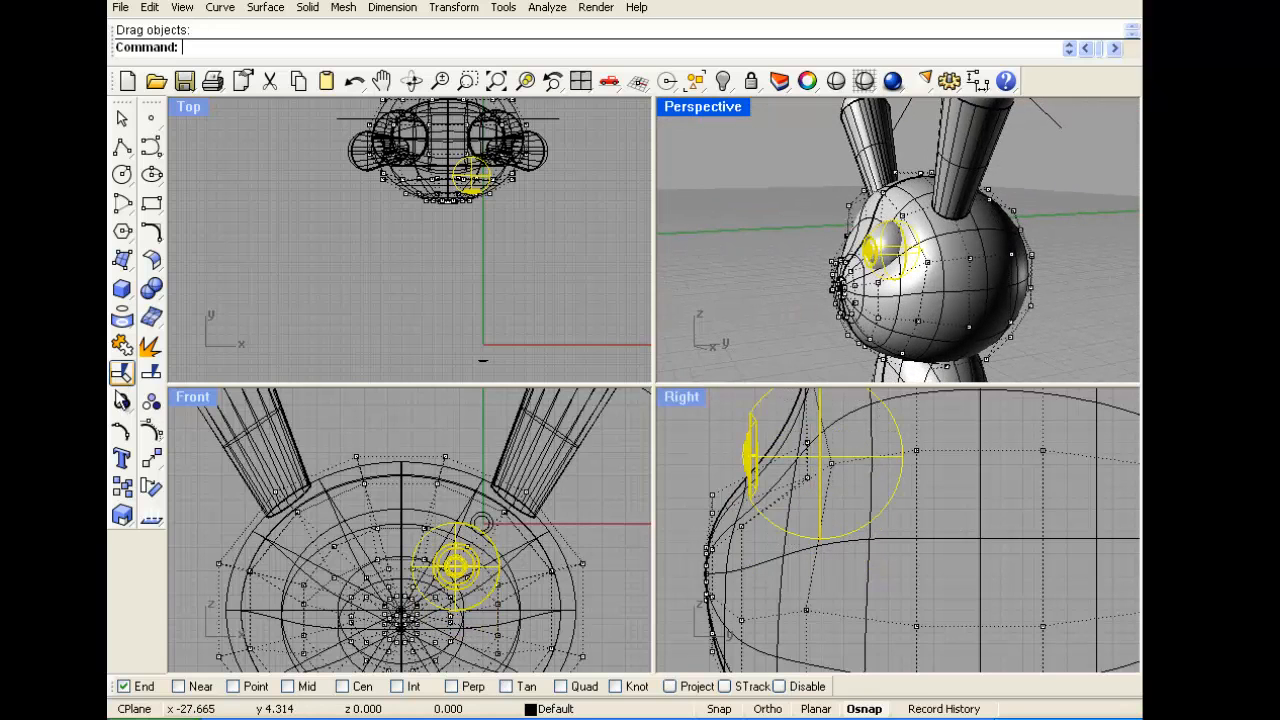
click(152, 490)
click(831, 462)
click(902, 460)
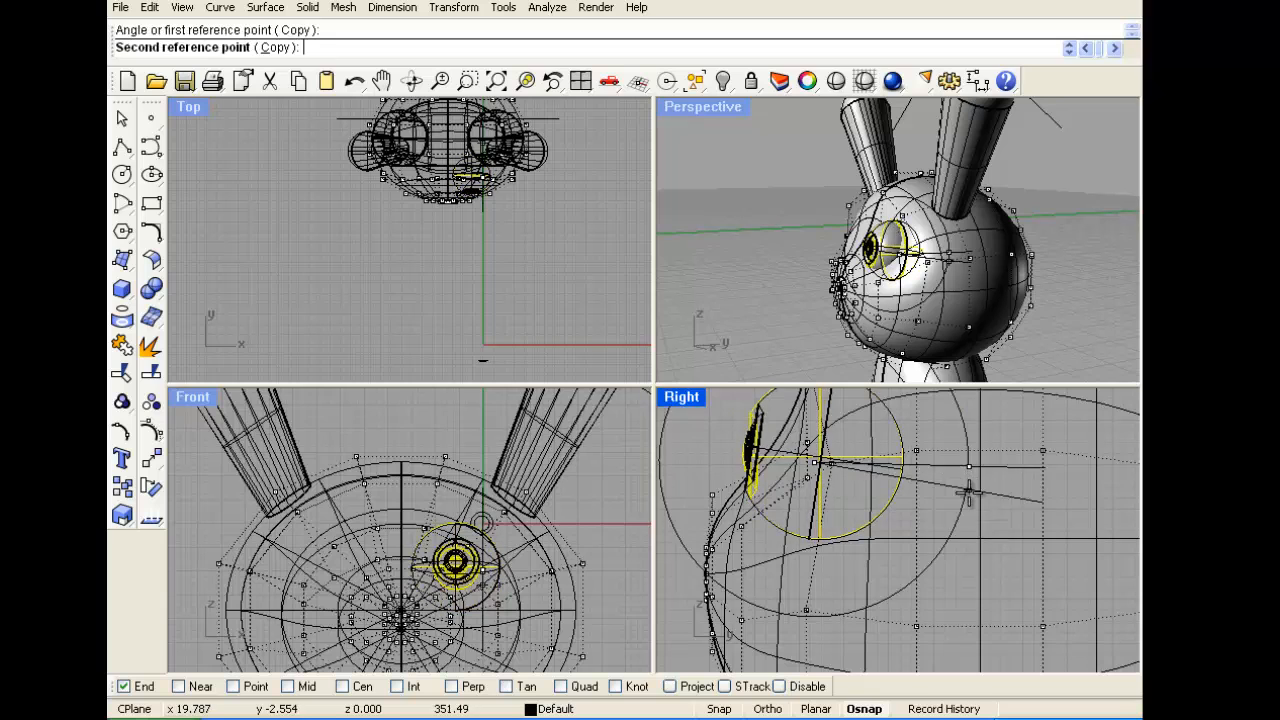
click(960, 487)
Copy the eye and place the duplicate level with it on the opposite side of the face
click(781, 245)
right_drag(781, 245, 968, 229)
click(916, 250)
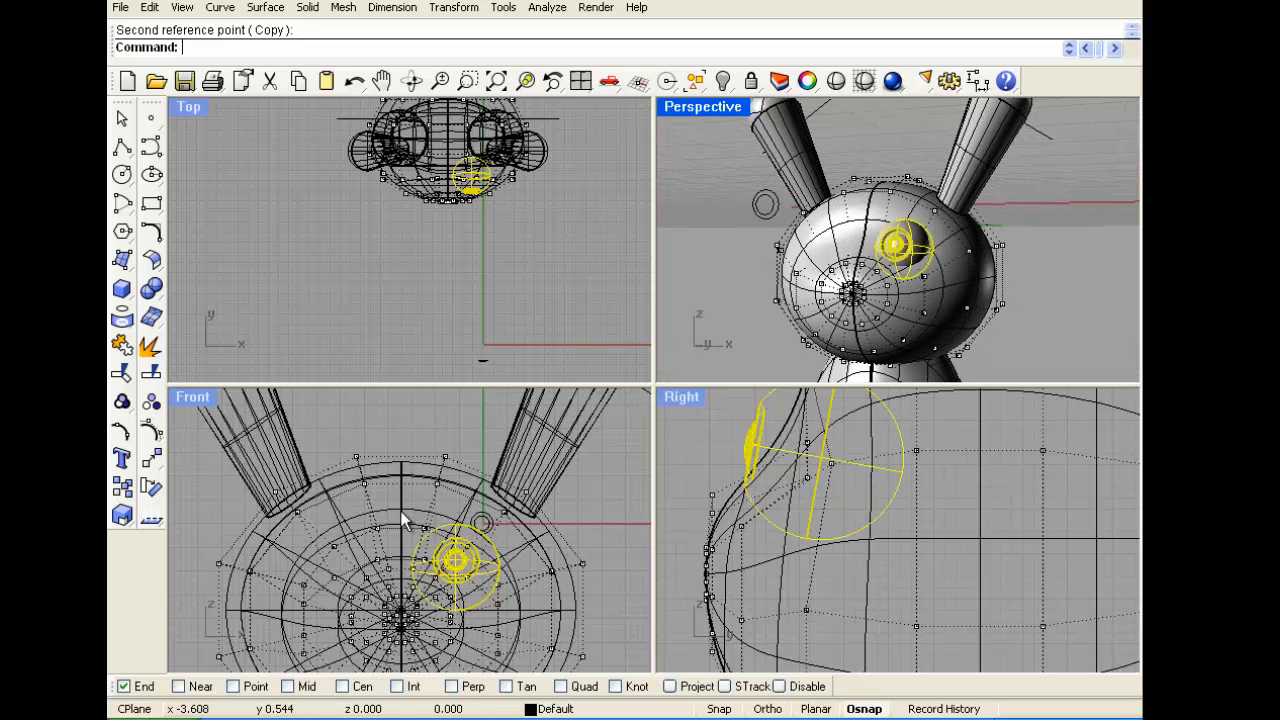
key(ctrl+c)
key(ctrl+v)
drag(460, 563, 336, 563)
click(629, 270)
Set the Perspective view to Rendered display and turn off the head's control points
right_drag(925, 215, 747, 158)
scroll(882, 206, down, 6)
click(721, 106)
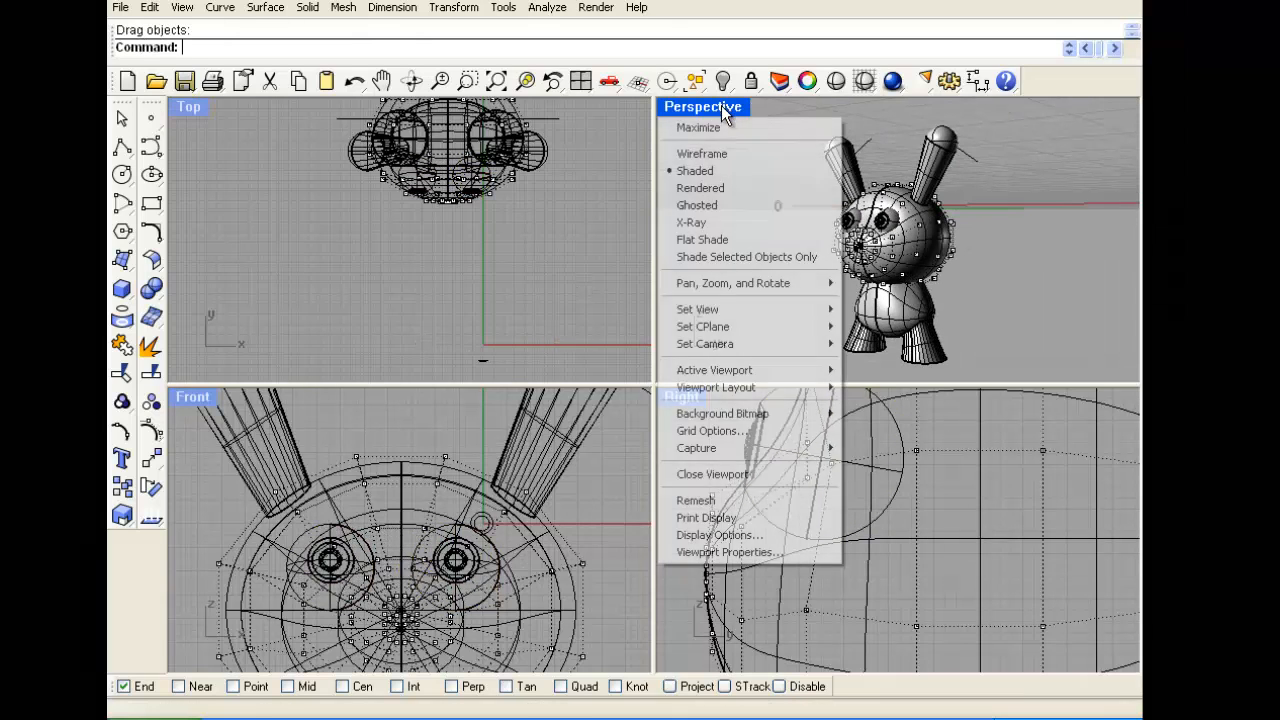
click(714, 188)
right_drag(800, 266, 740, 260)
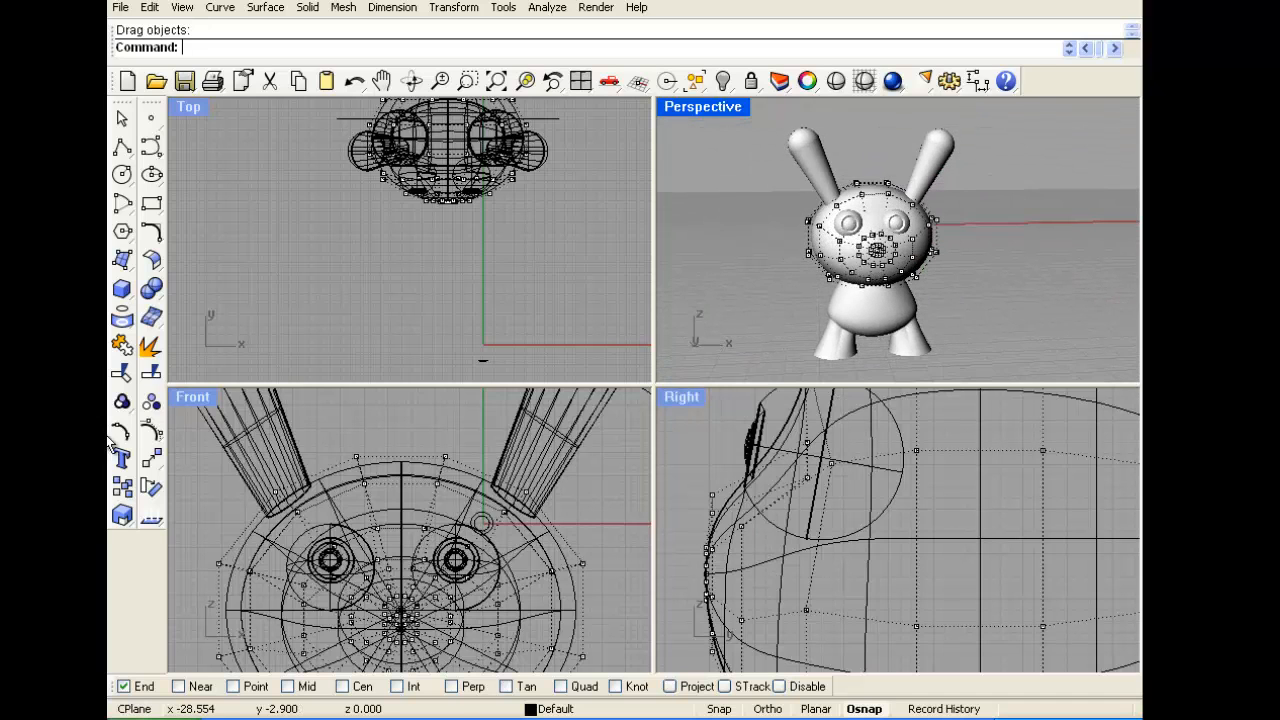
click(150, 430)
right_drag(903, 271, 894, 306)
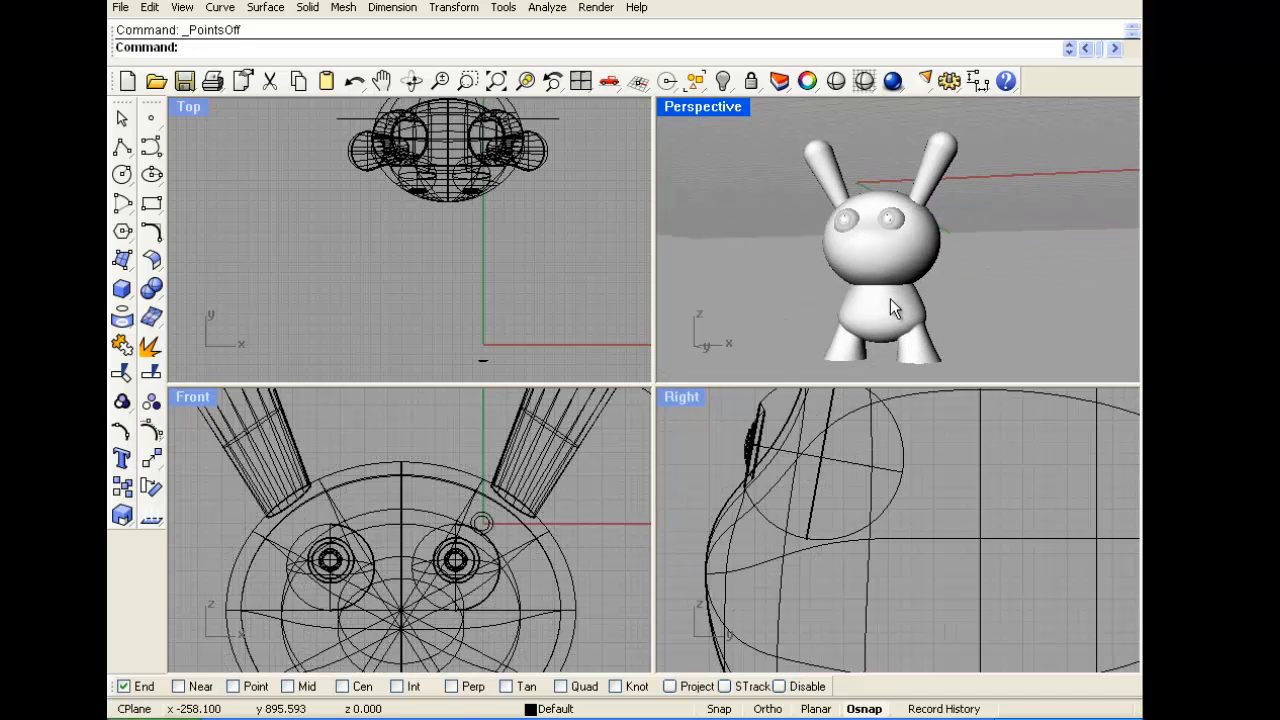
scroll(777, 208, up, 5)
scroll(777, 208, down, 4)
Duplicate the ear on the negative X side and move the copy down beside the body as an arm
click(786, 118)
right_drag(821, 111, 826, 193)
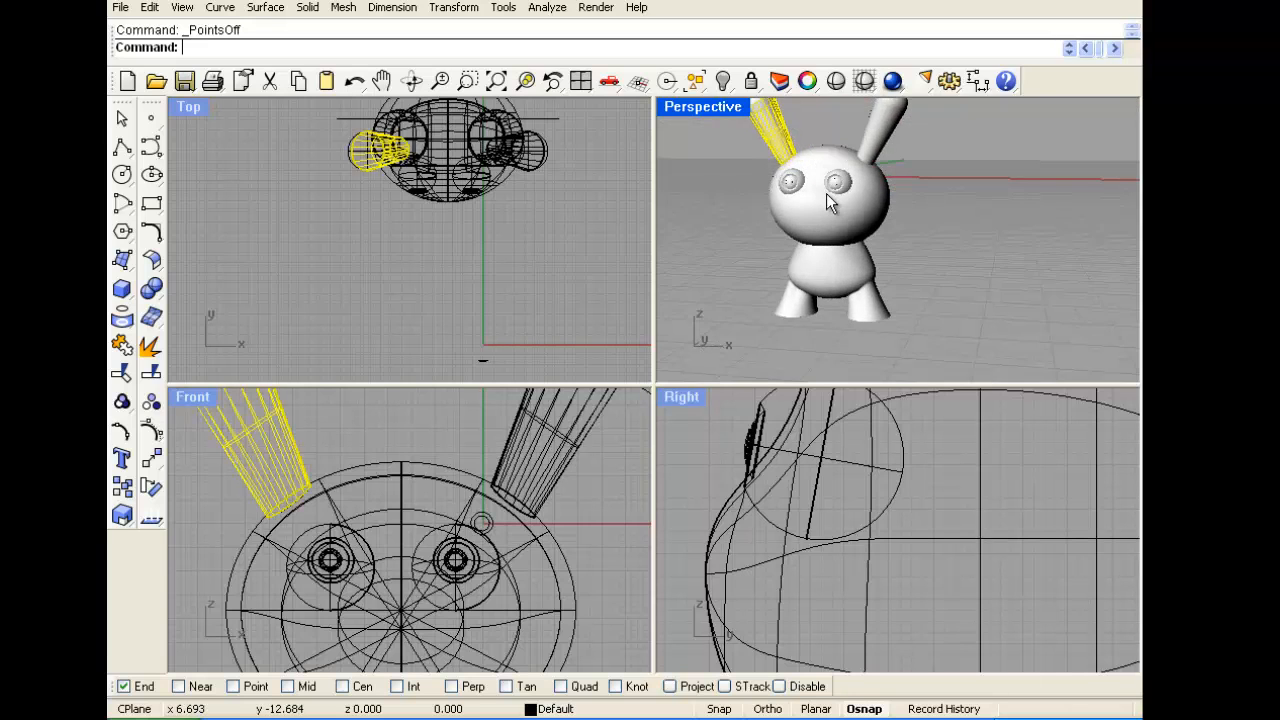
scroll(823, 190, down, 5)
drag(766, 155, 790, 168)
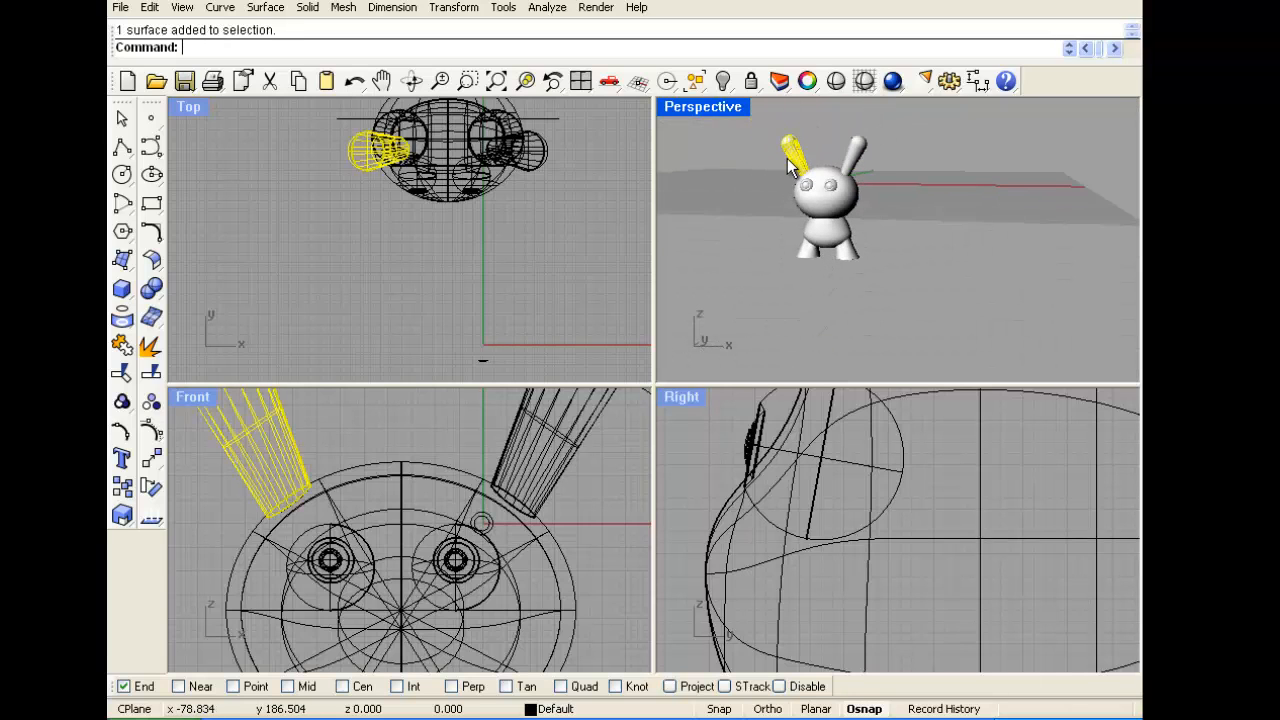
key(ctrl+v)
scroll(320, 500, down, 6)
drag(303, 472, 284, 520)
Rotate the copied ear in the Front view so its rounded end points down, and move it beside the body
scroll(284, 560, up, 5)
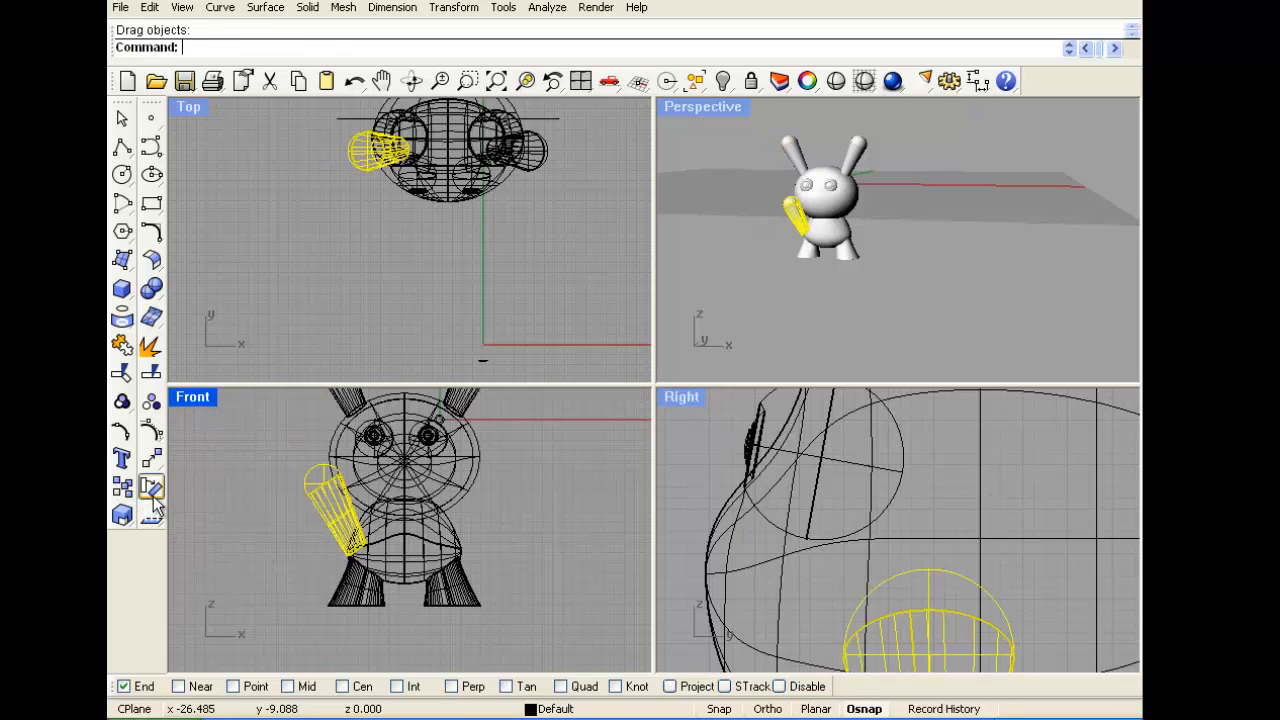
click(152, 497)
click(308, 523)
click(558, 523)
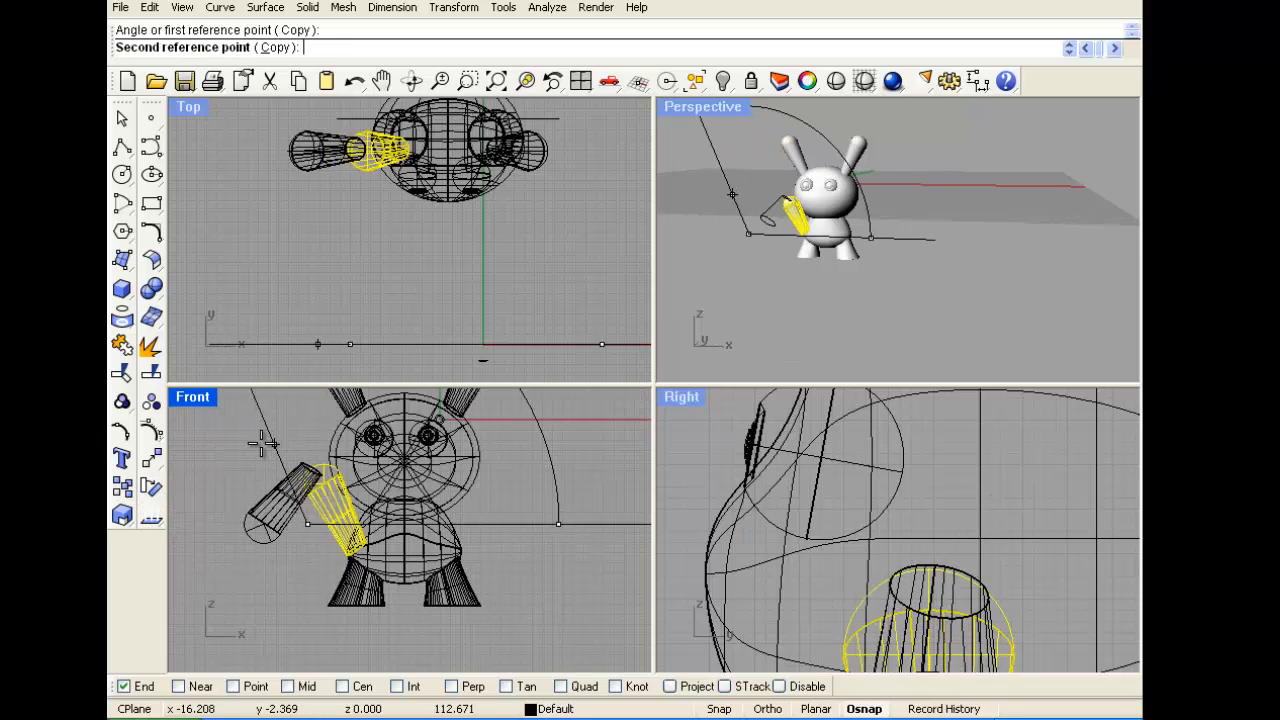
click(267, 493)
drag(273, 513, 319, 543)
Scale the arm down slightly and reposition it next to the body in the Front view
scroll(316, 543, up, 4)
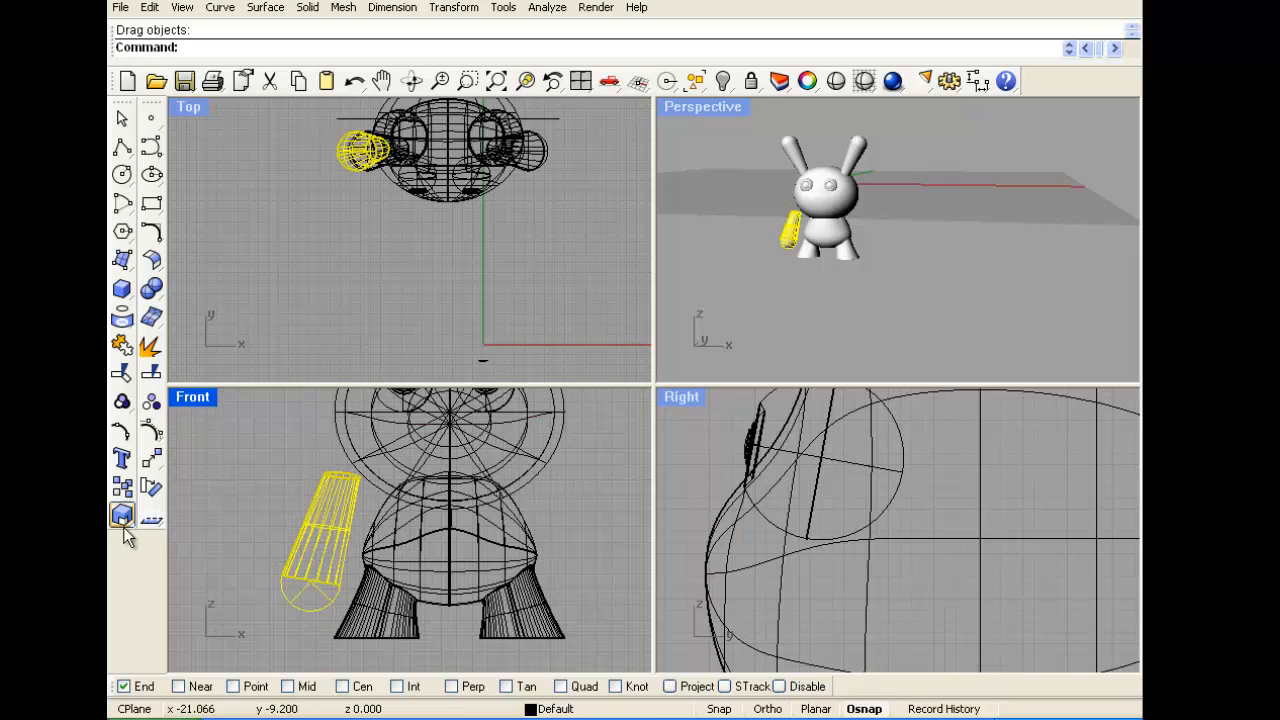
click(122, 514)
click(308, 548)
click(211, 538)
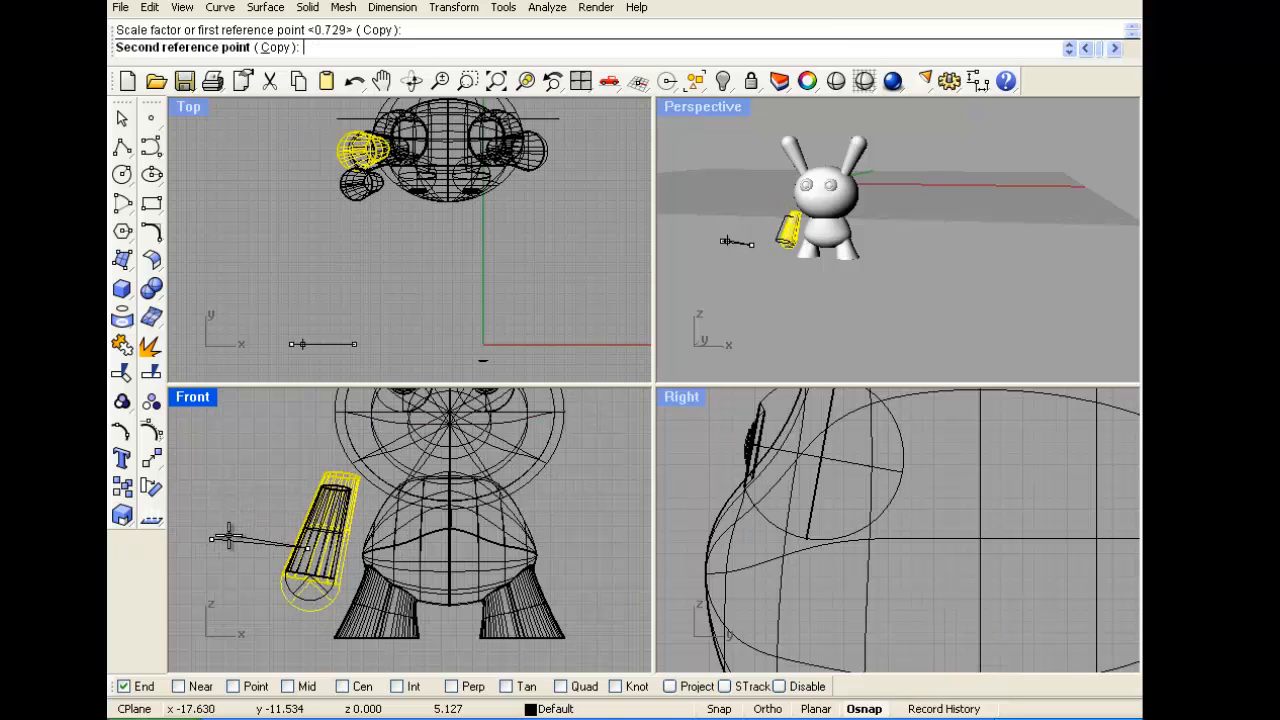
key(Escape)
mouse_move(318, 545)
mouse_down()
mouse_move(350, 545)
mouse_move(312, 530)
mouse_up()
scroll(333, 525, up, 1)
scroll(311, 528, up, 2)
right_drag(311, 528, 309, 520)
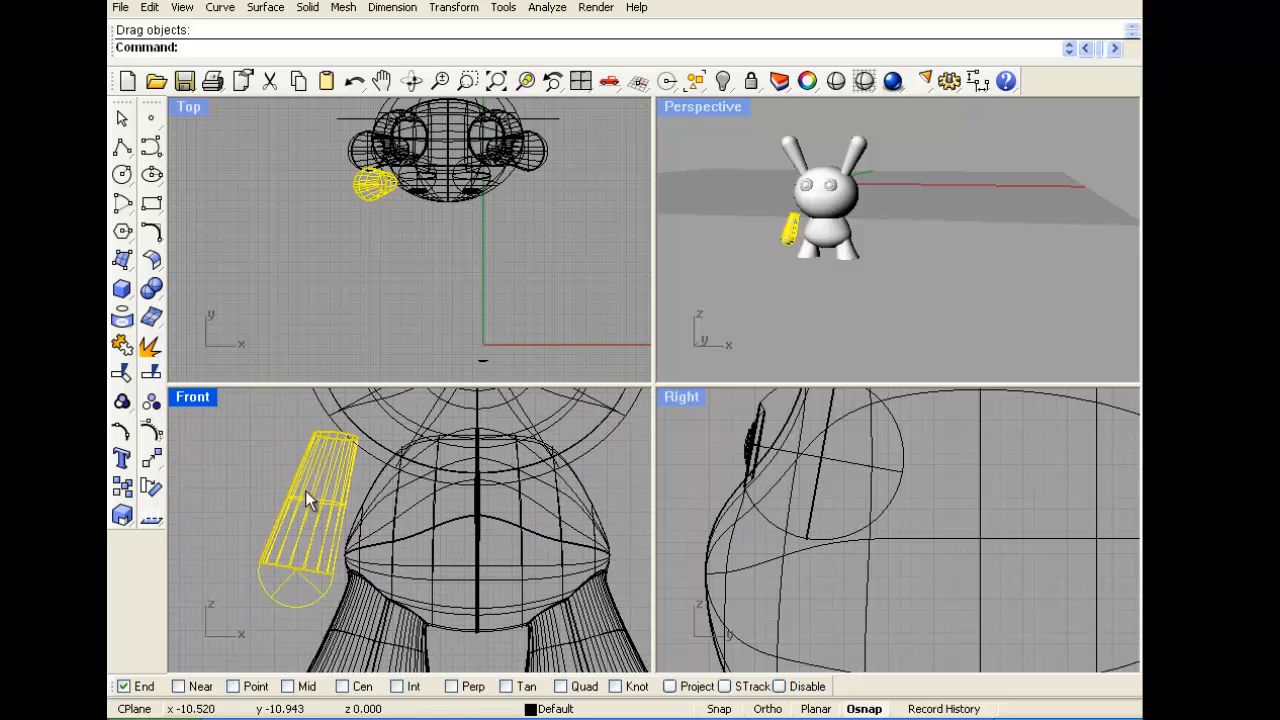
Try to close the open upper end of the arm with Cap Planar Holes
scroll(790, 240, up, 6)
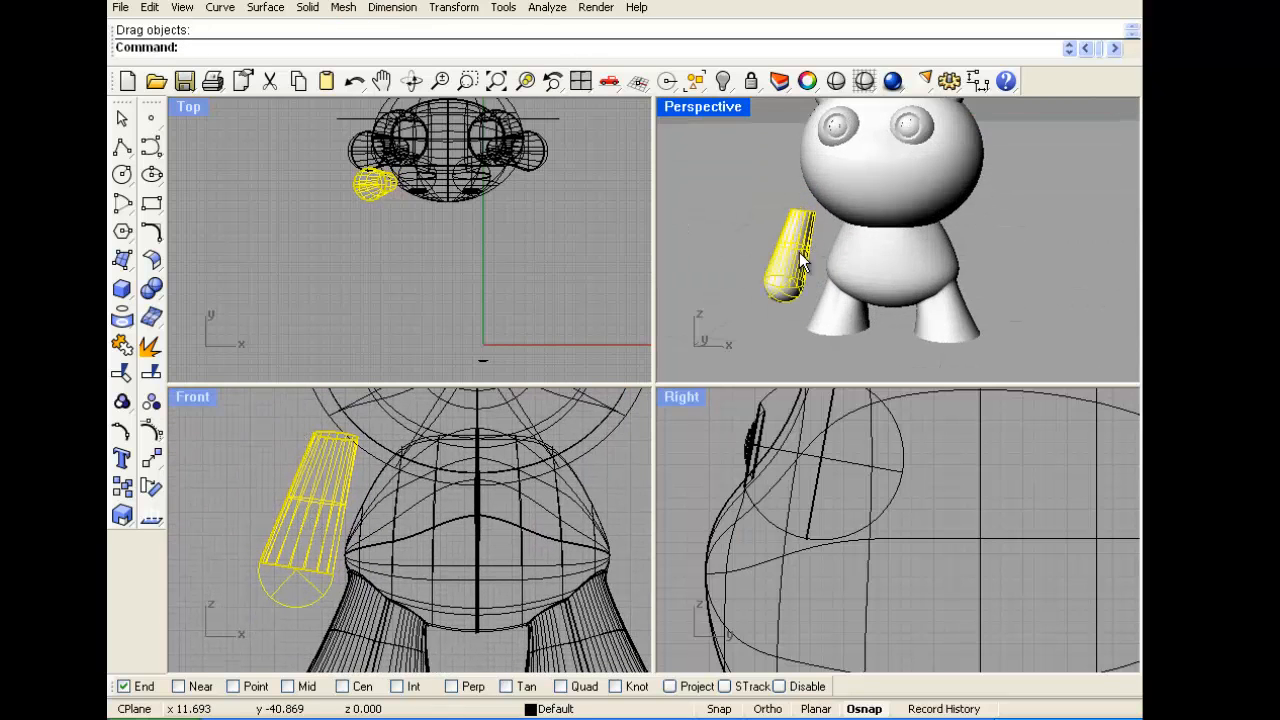
click(307, 7)
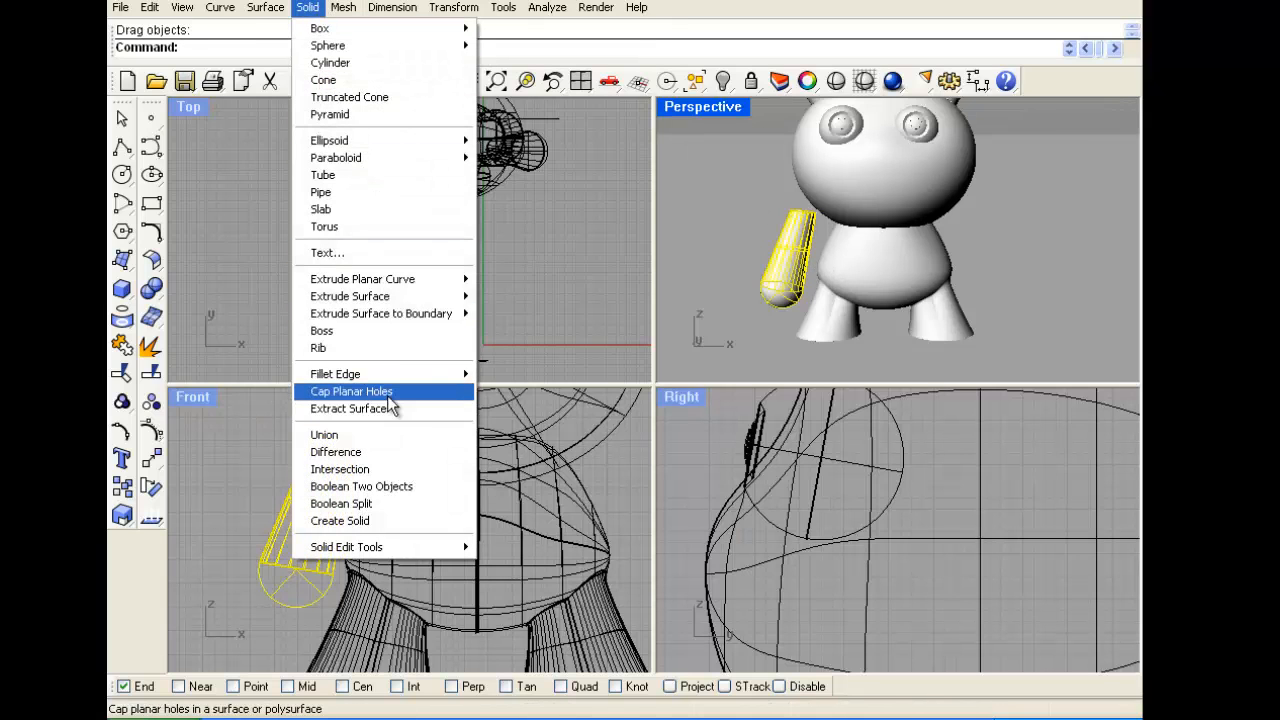
click(375, 392)
scroll(802, 225, up, 4)
scroll(802, 225, up, 2)
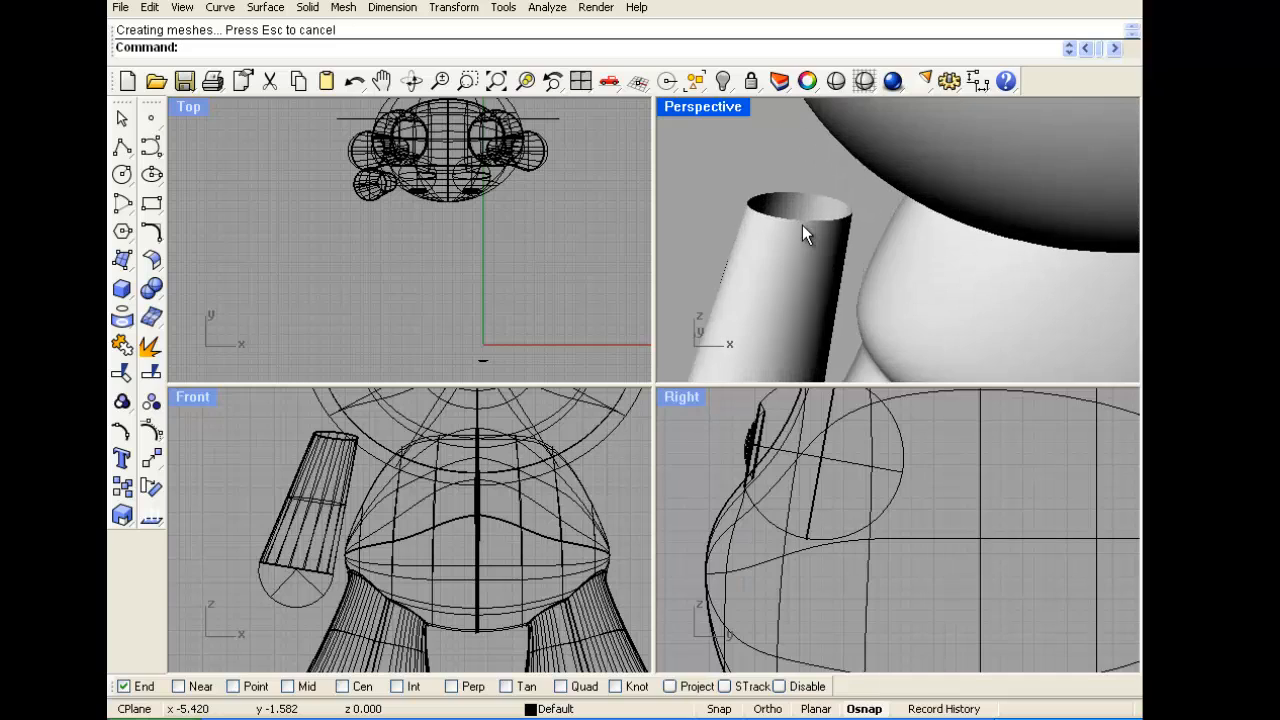
click(800, 220)
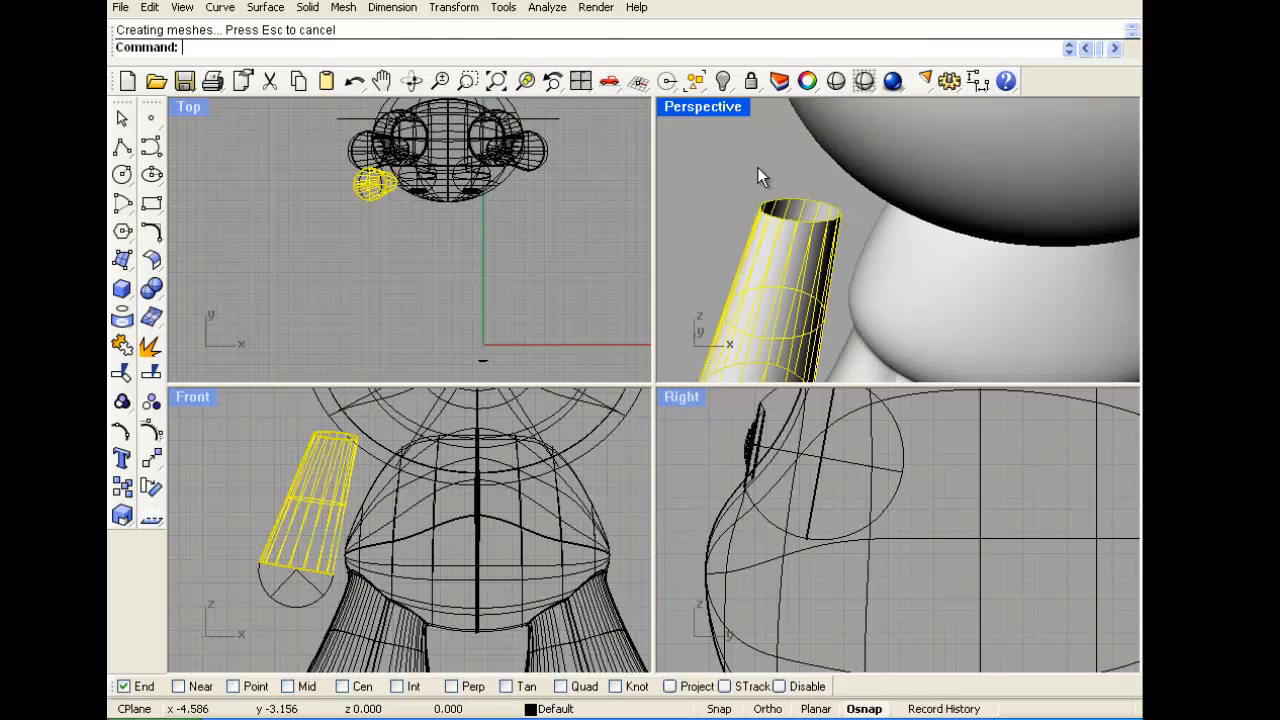
key(Return)
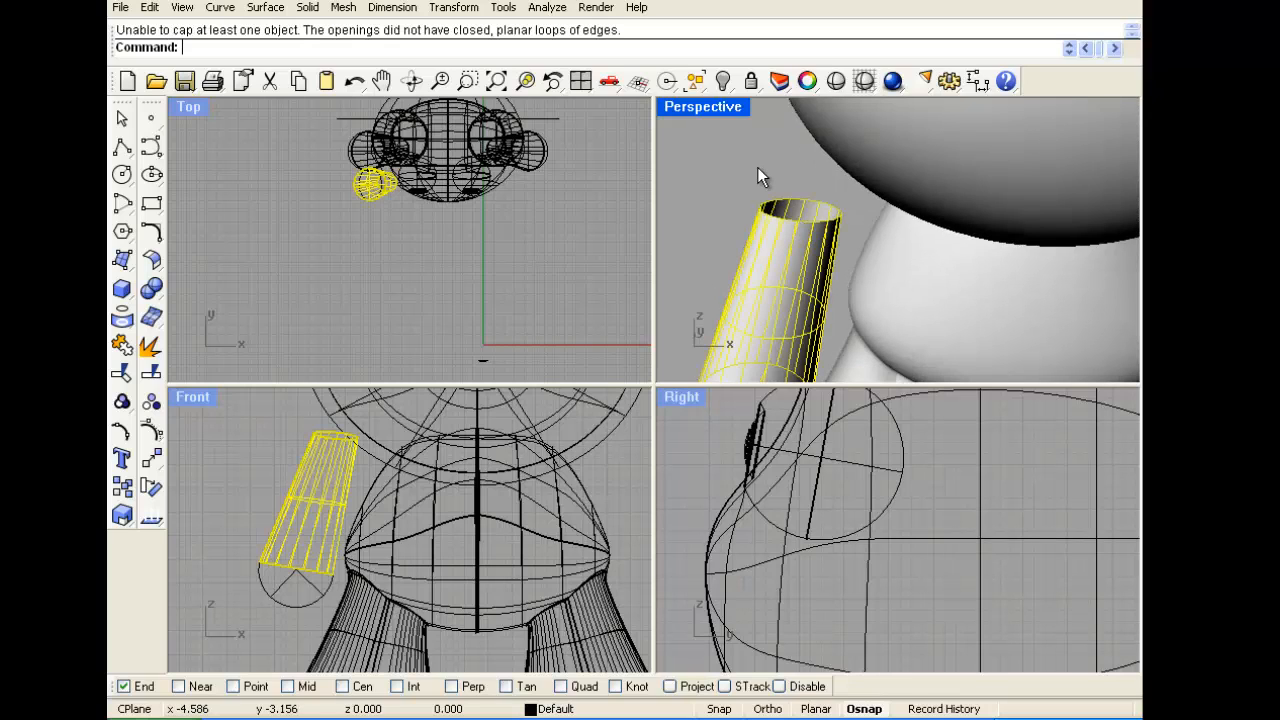
click(124, 119)
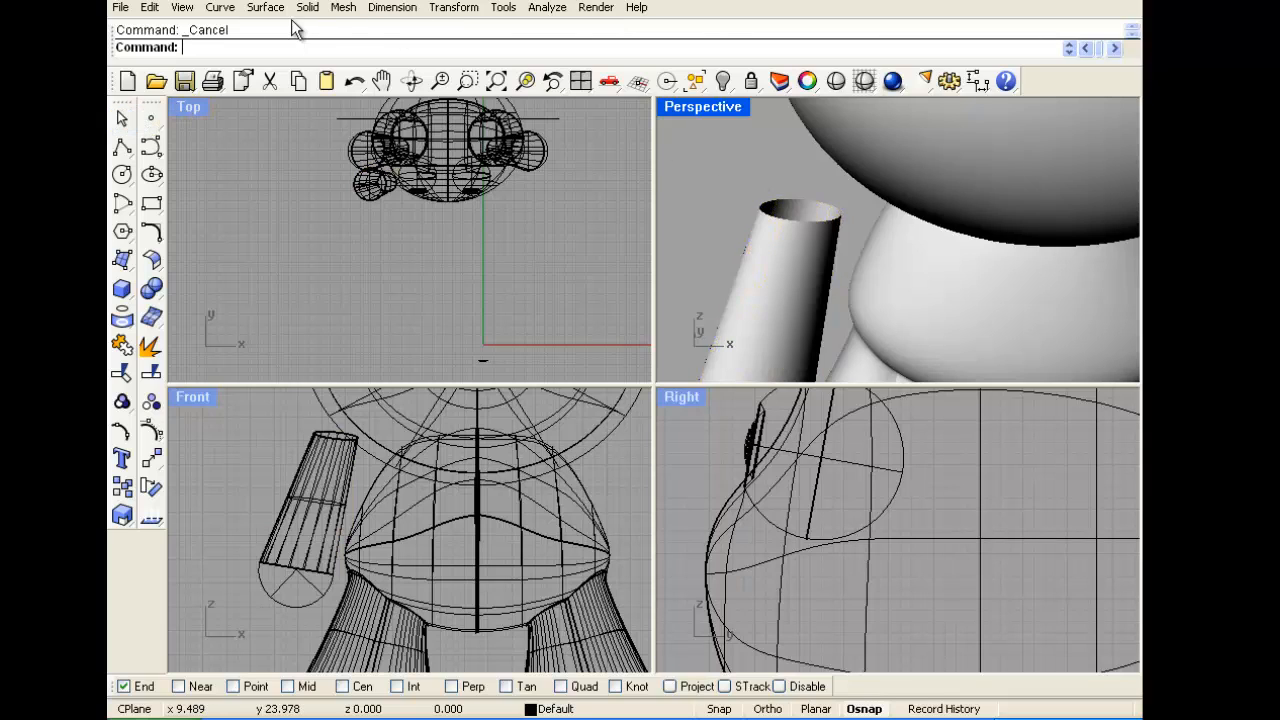
Set the Perspective view to Shaded display so the surface curves show around the arm's open end
scroll(782, 226, up, 3)
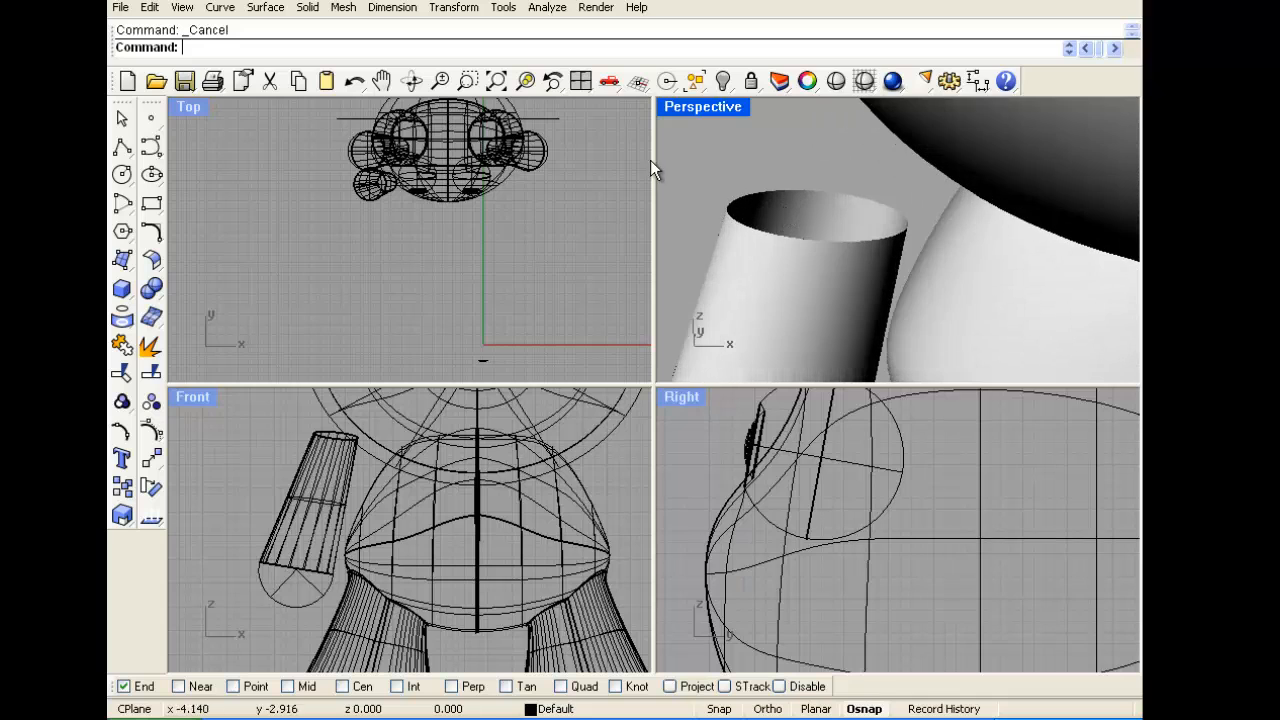
click(689, 110)
click(698, 172)
scroll(758, 213, down, 2)
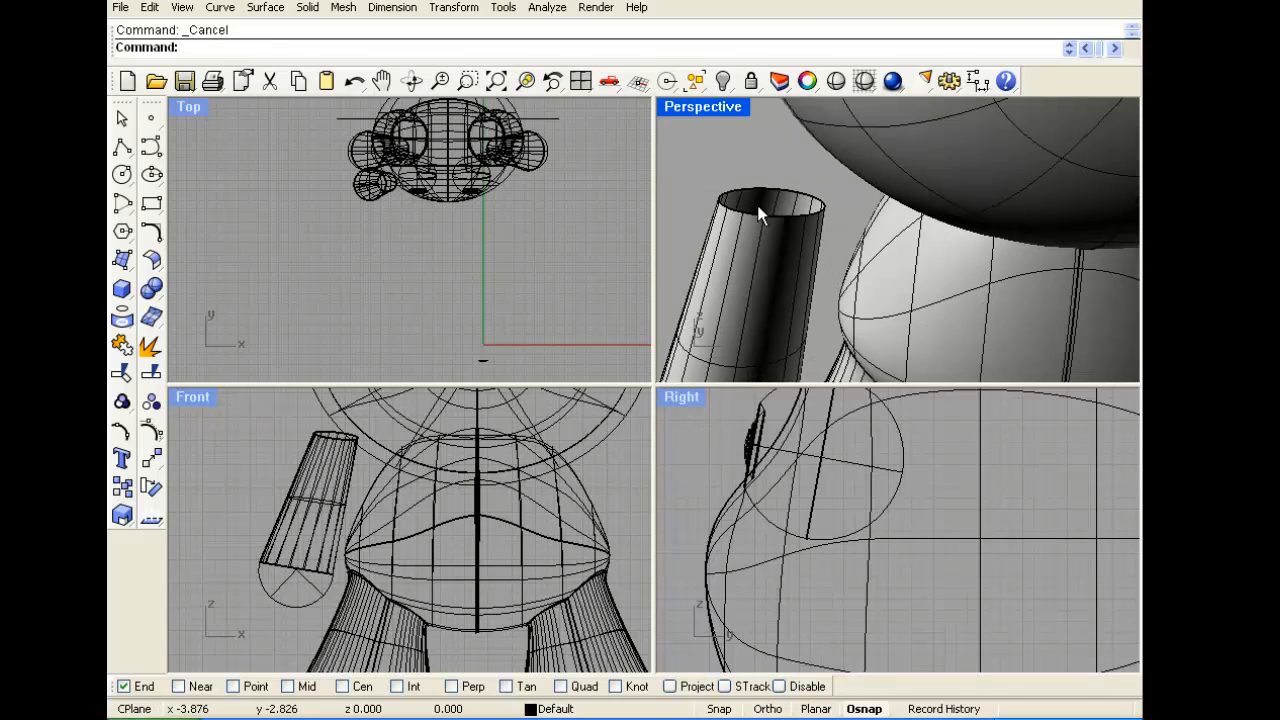
scroll(782, 206, up, 2)
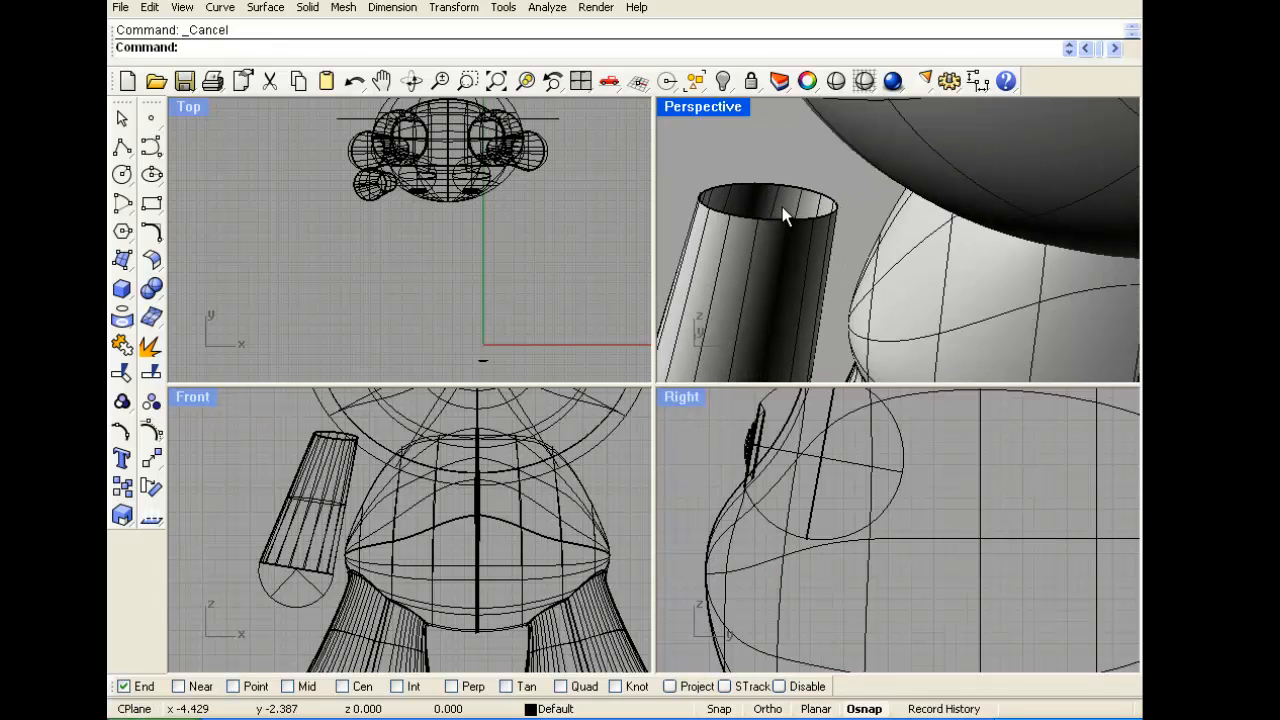
scroll(341, 444, up, 3)
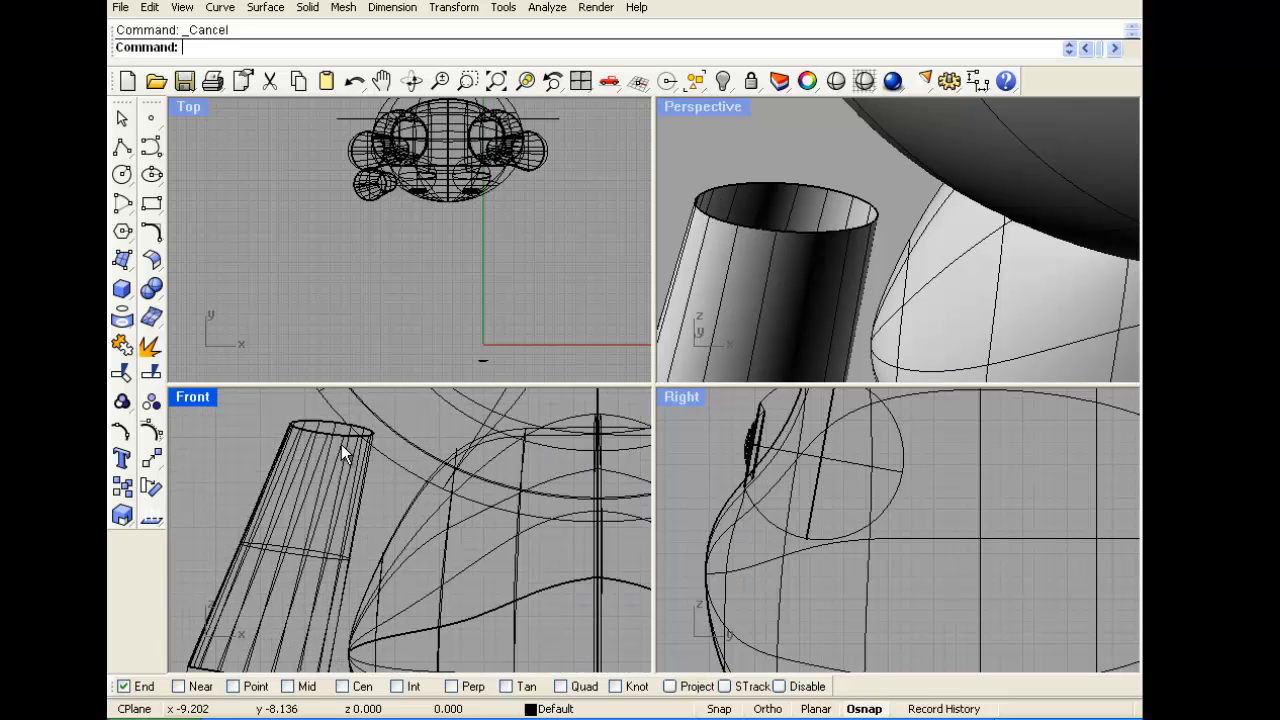
Try to join the arm's tapered tube to its rounded lower end
scroll(340, 433, down, 1)
click(330, 457)
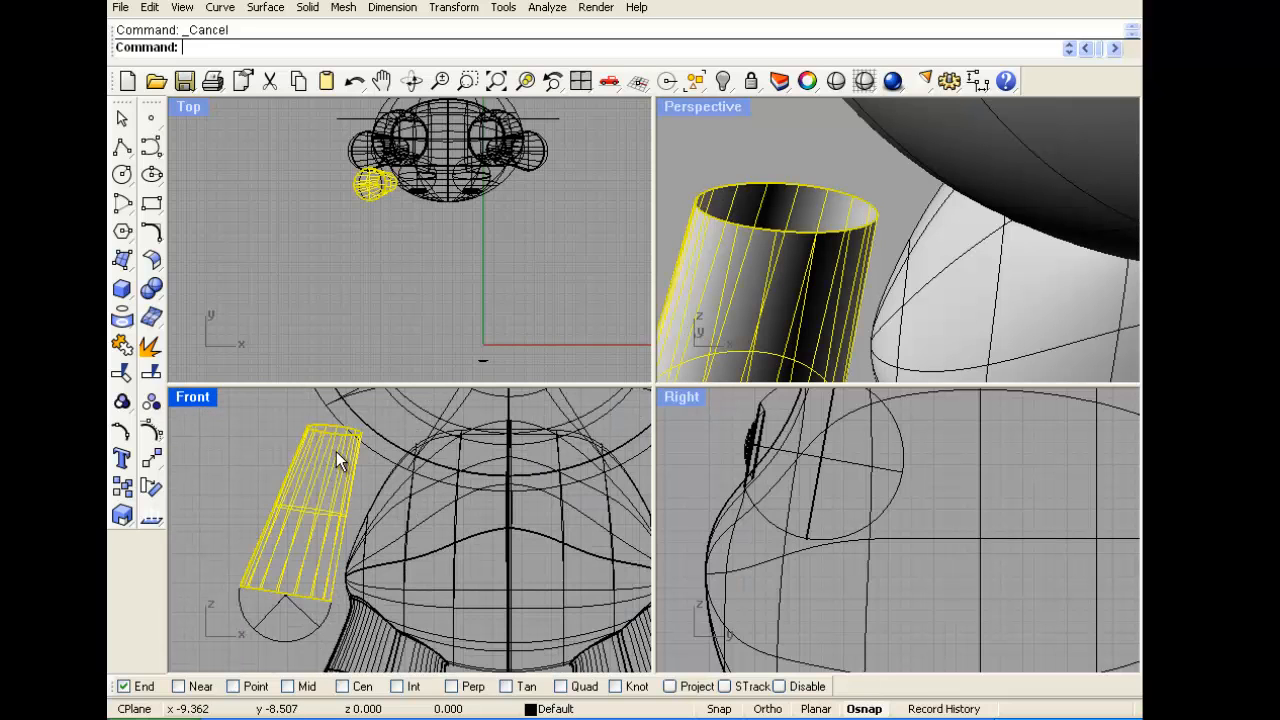
click(222, 565)
drag(258, 511, 233, 600)
click(122, 345)
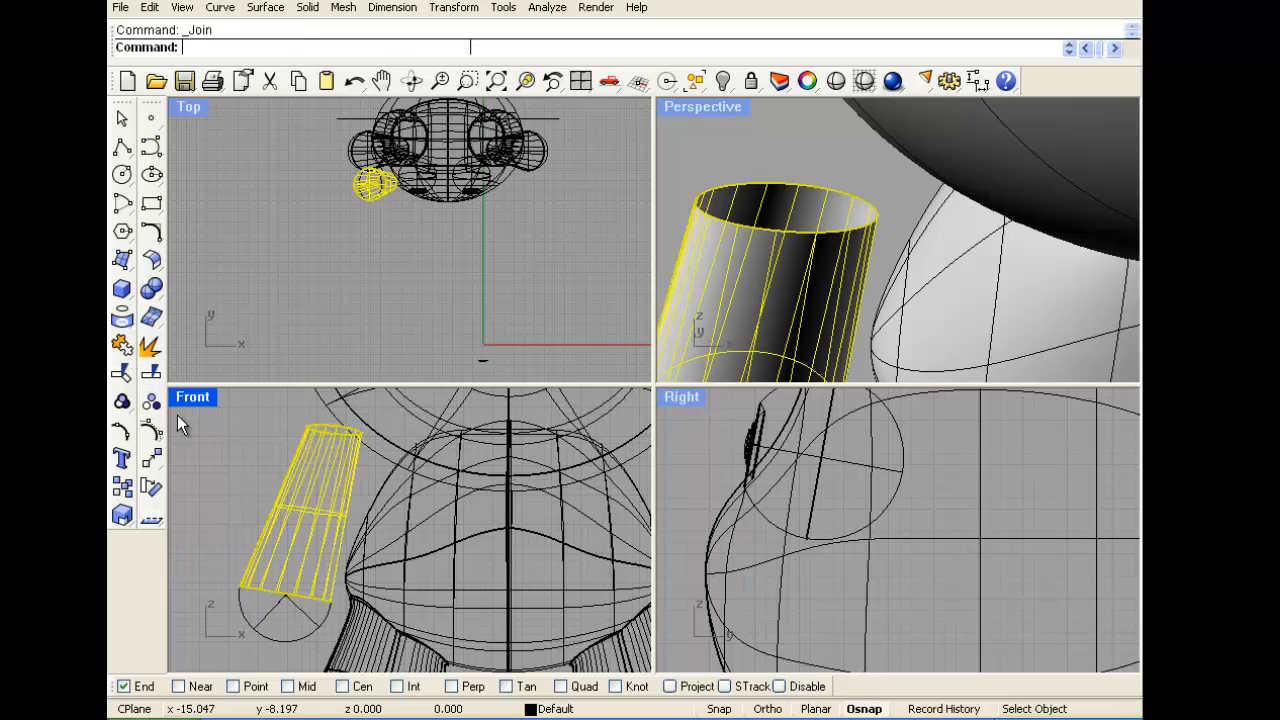
click(255, 623)
scroll(752, 220, down, 9)
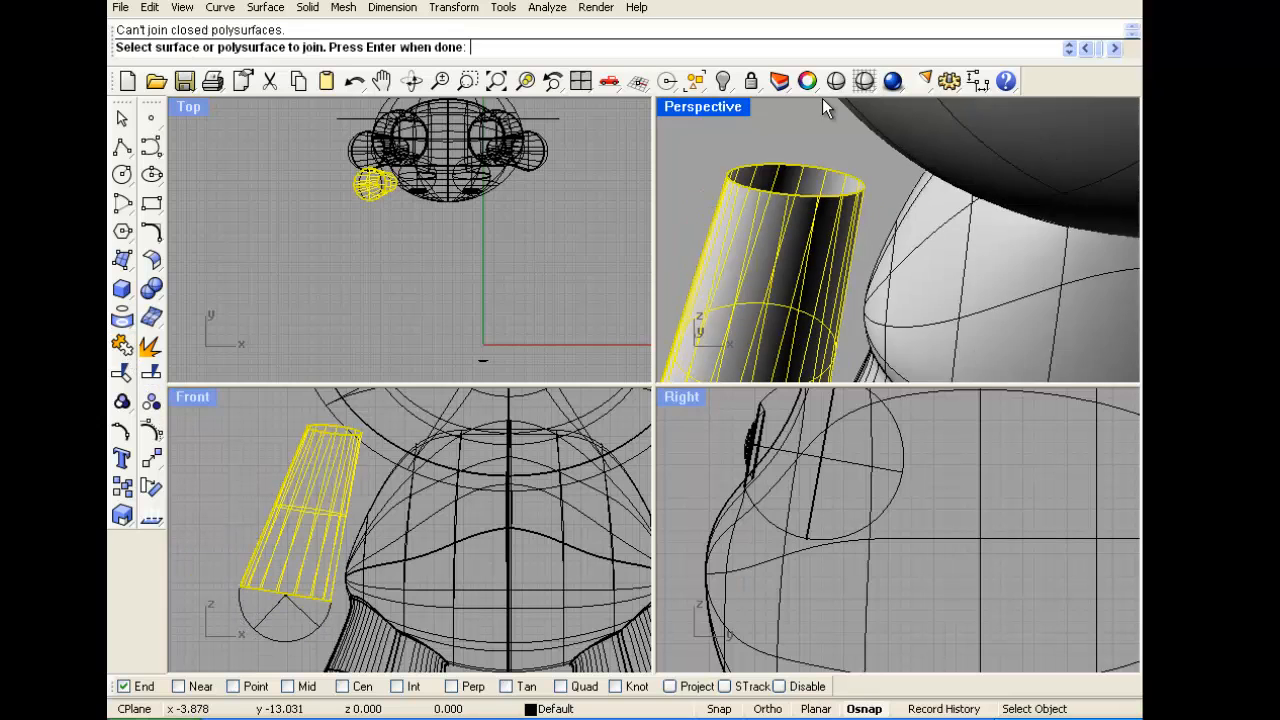
right_click(706, 303)
mouse_move(753, 322)
right_down()
mouse_move(786, 251)
mouse_move(880, 277)
mouse_move(768, 342)
mouse_move(786, 288)
mouse_move(749, 323)
right_up()
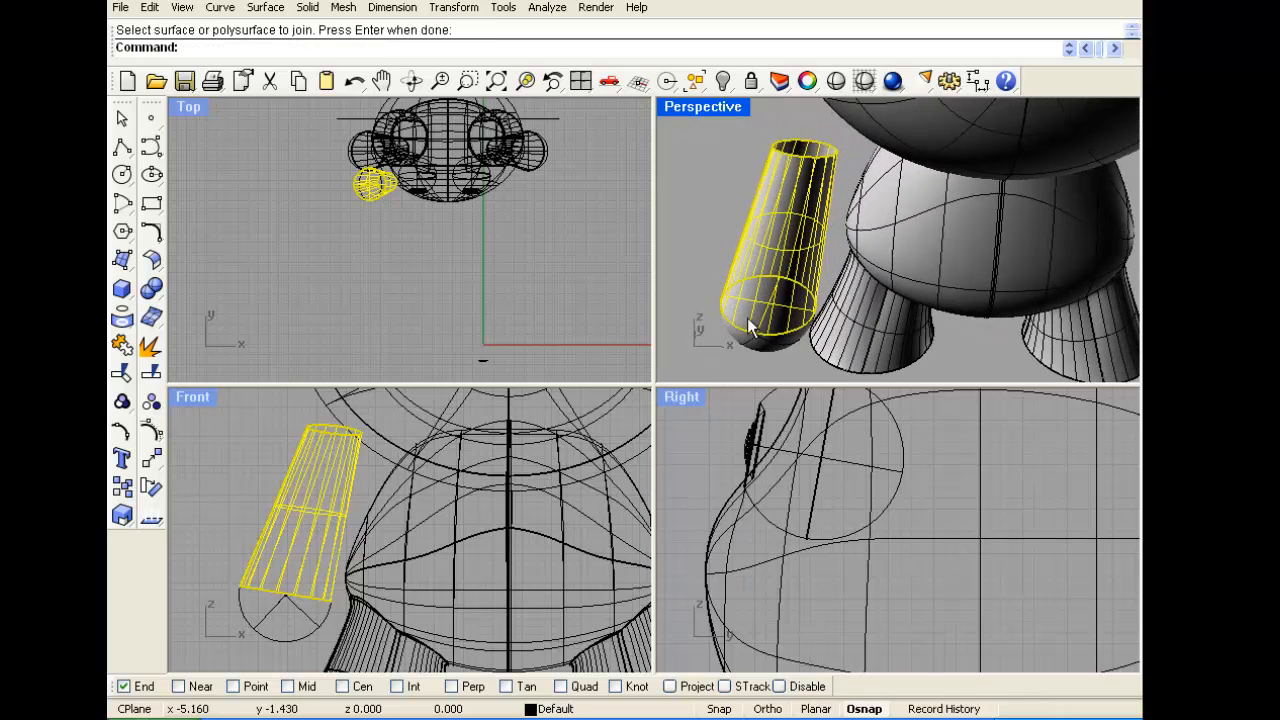
key(Escape)
Examine the arm's open upper rim and rounded lower end in an enlarged Perspective view
double_click(703, 109)
scroll(608, 341, down, 4)
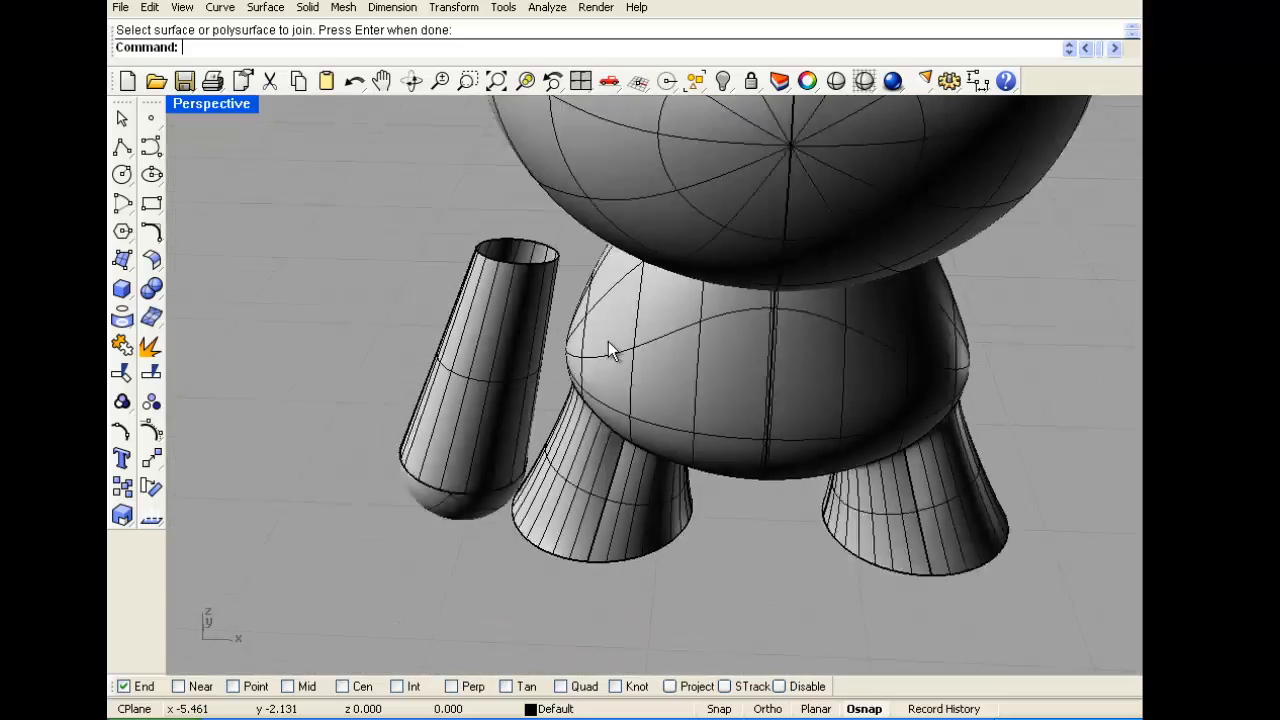
right_drag(608, 341, 508, 368)
scroll(508, 368, up, 5)
right_drag(499, 421, 480, 374)
scroll(543, 199, up, 4)
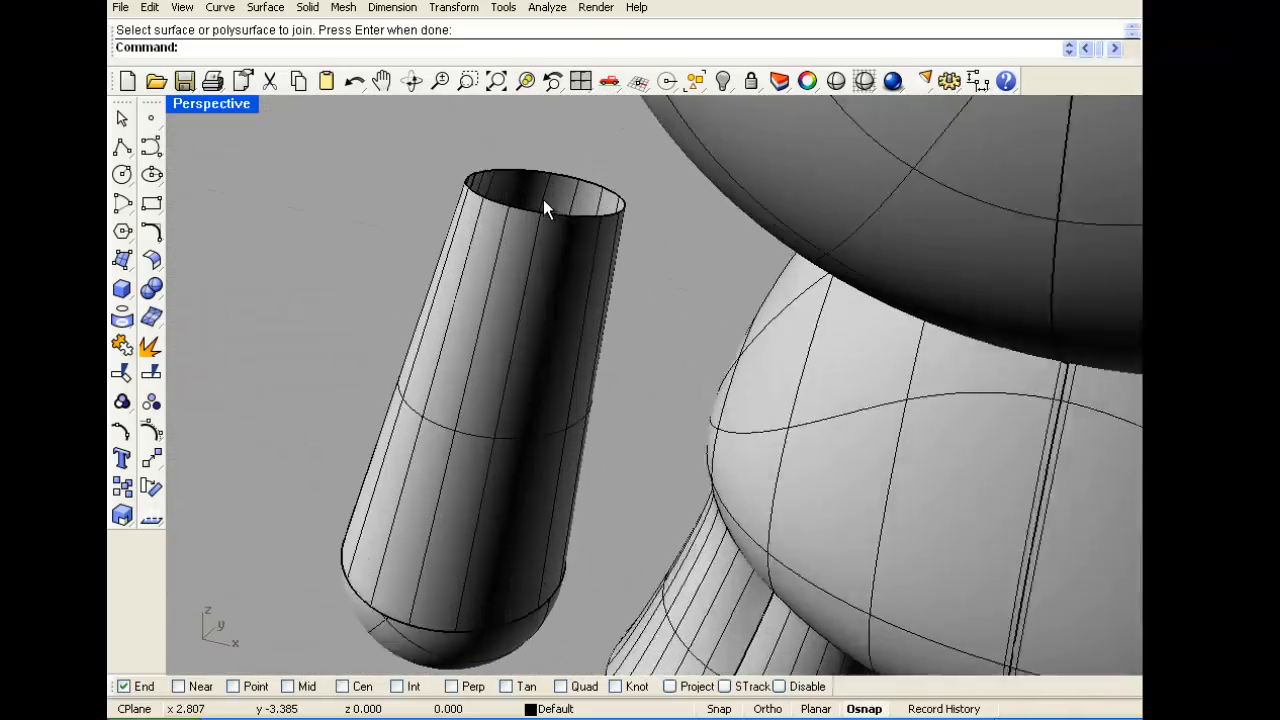
click(122, 260)
double_click(211, 105)
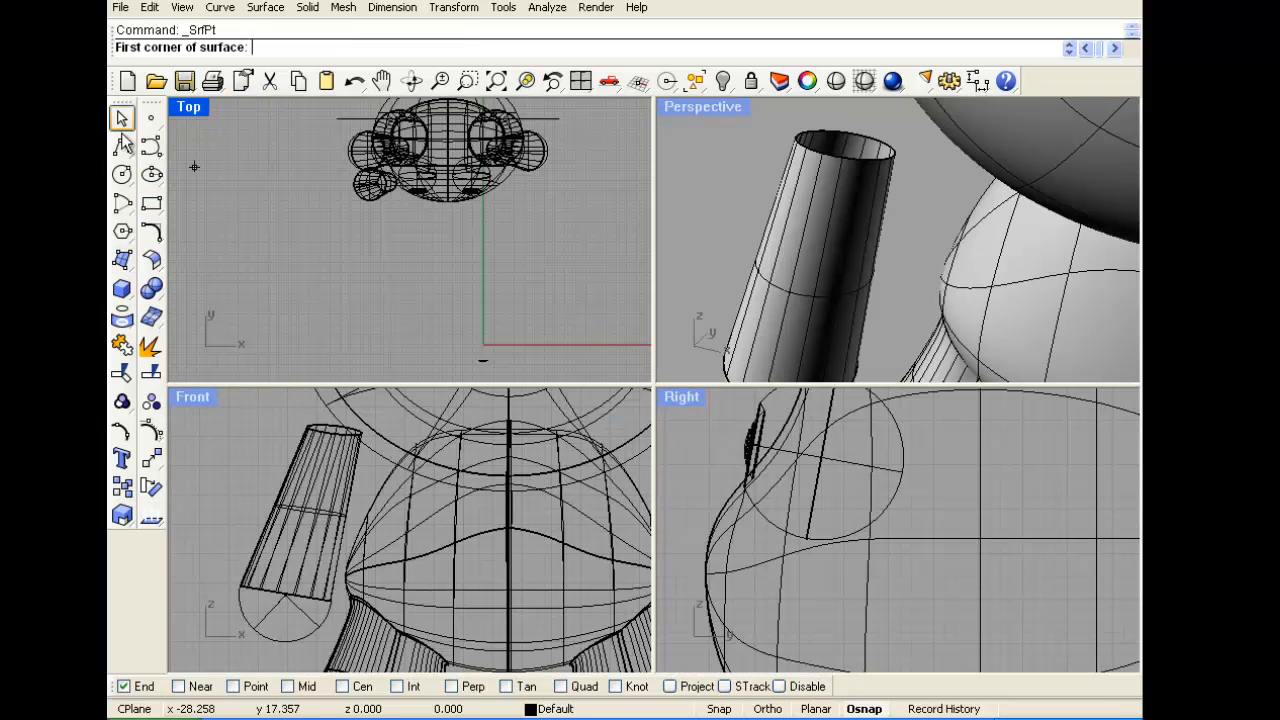
Draw a slanted straight line about 2.5 units long across the arm just below its upper rim in the Front view
click(122, 146)
scroll(324, 437, up, 2)
click(397, 475)
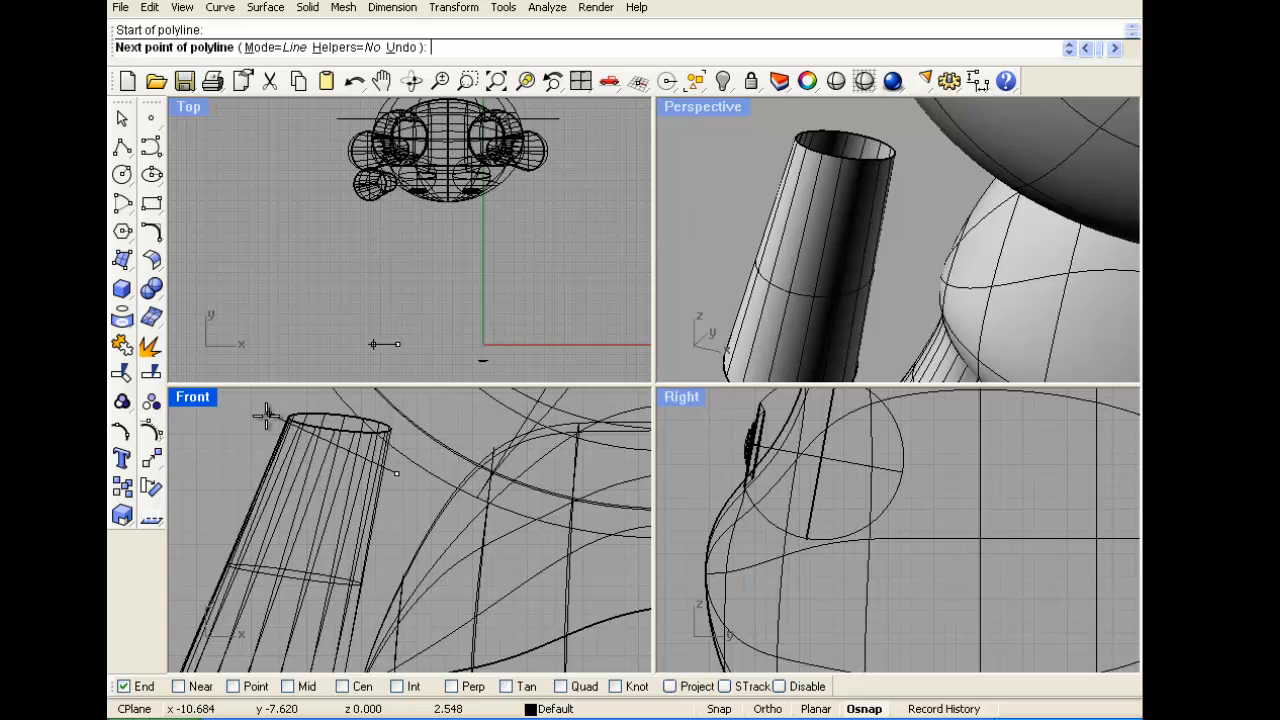
click(263, 421)
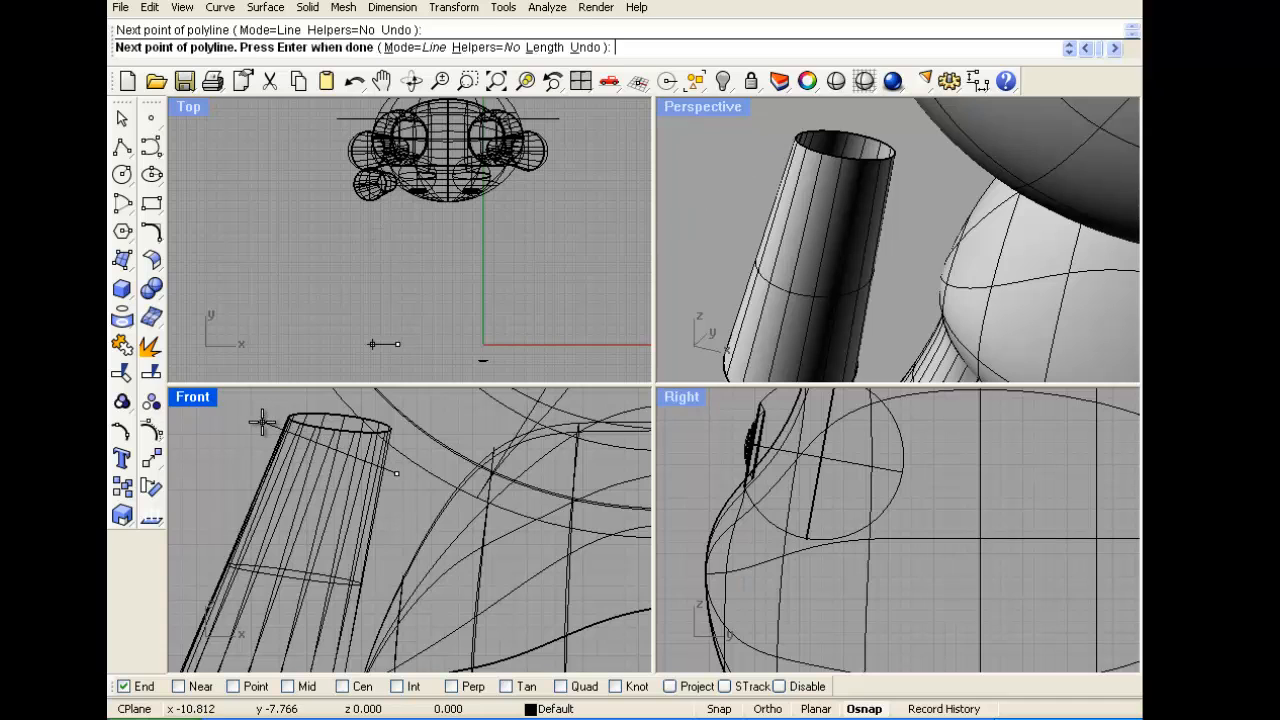
Extrude the slanted line straight about 25.5 units, uncapped, so the surface passes fully through the arm's upper end
click(308, 8)
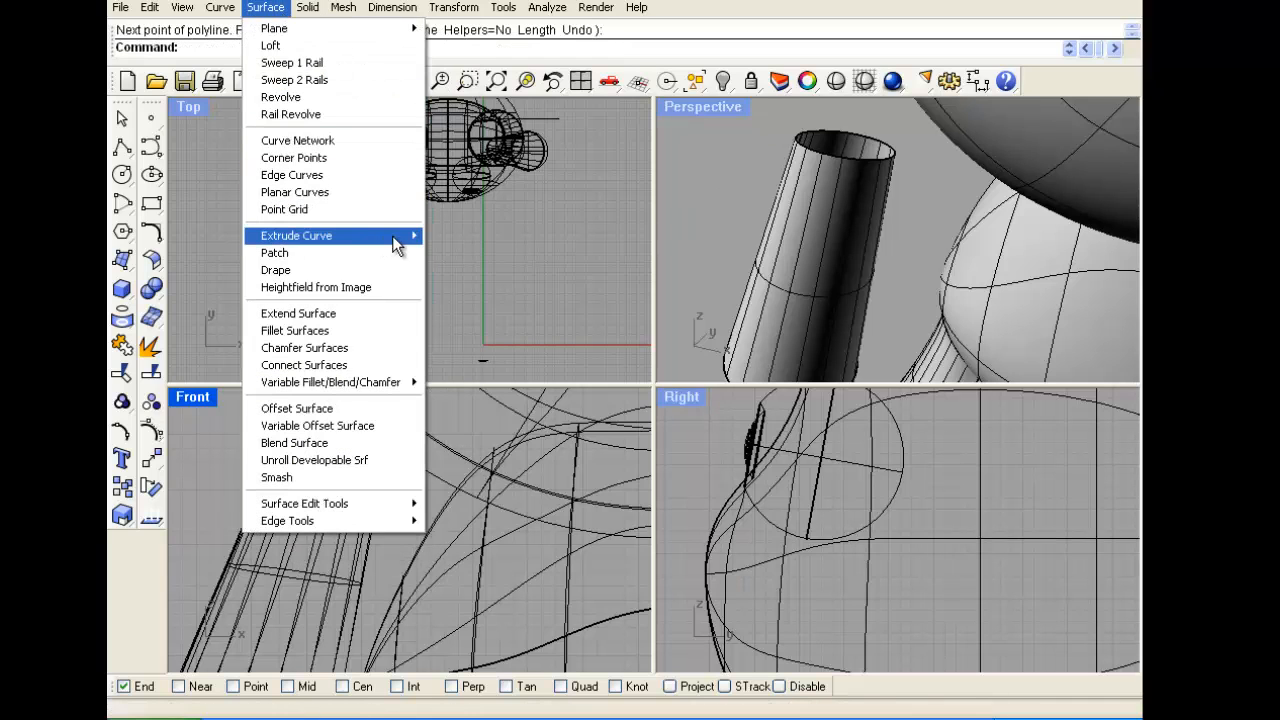
mouse_move(397, 245)
click(458, 235)
right_drag(443, 250, 482, 307)
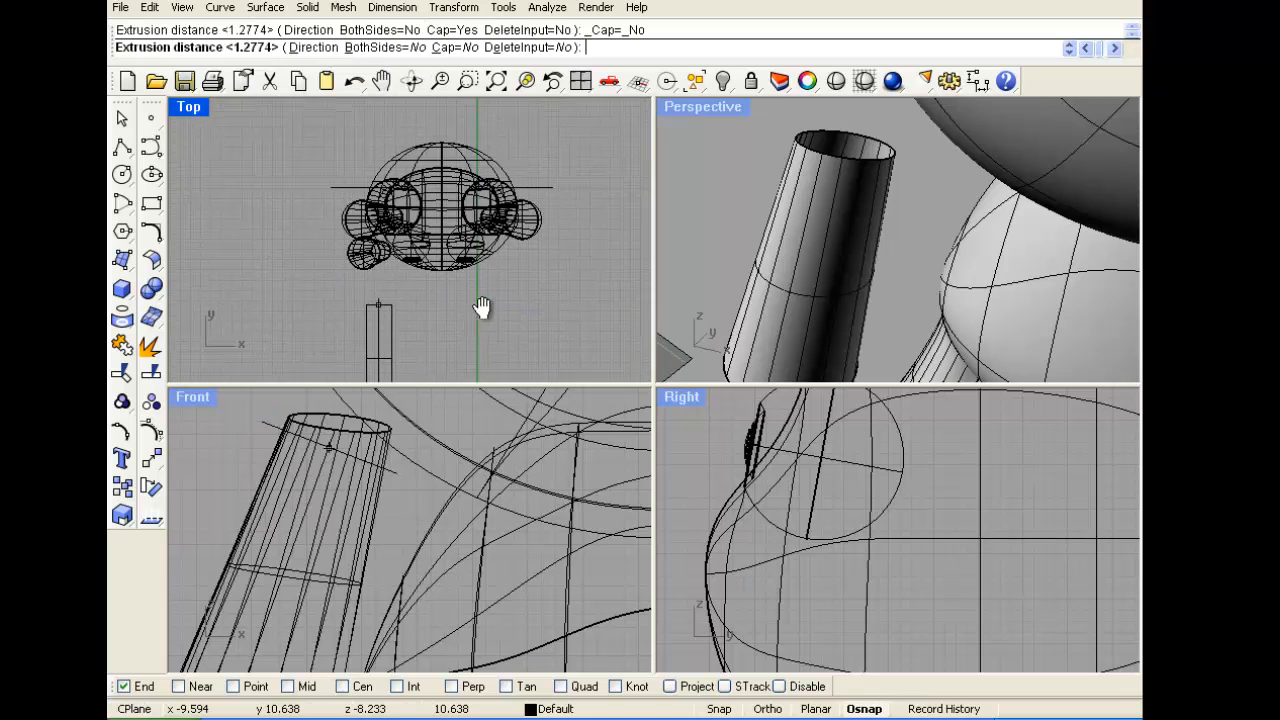
click(576, 162)
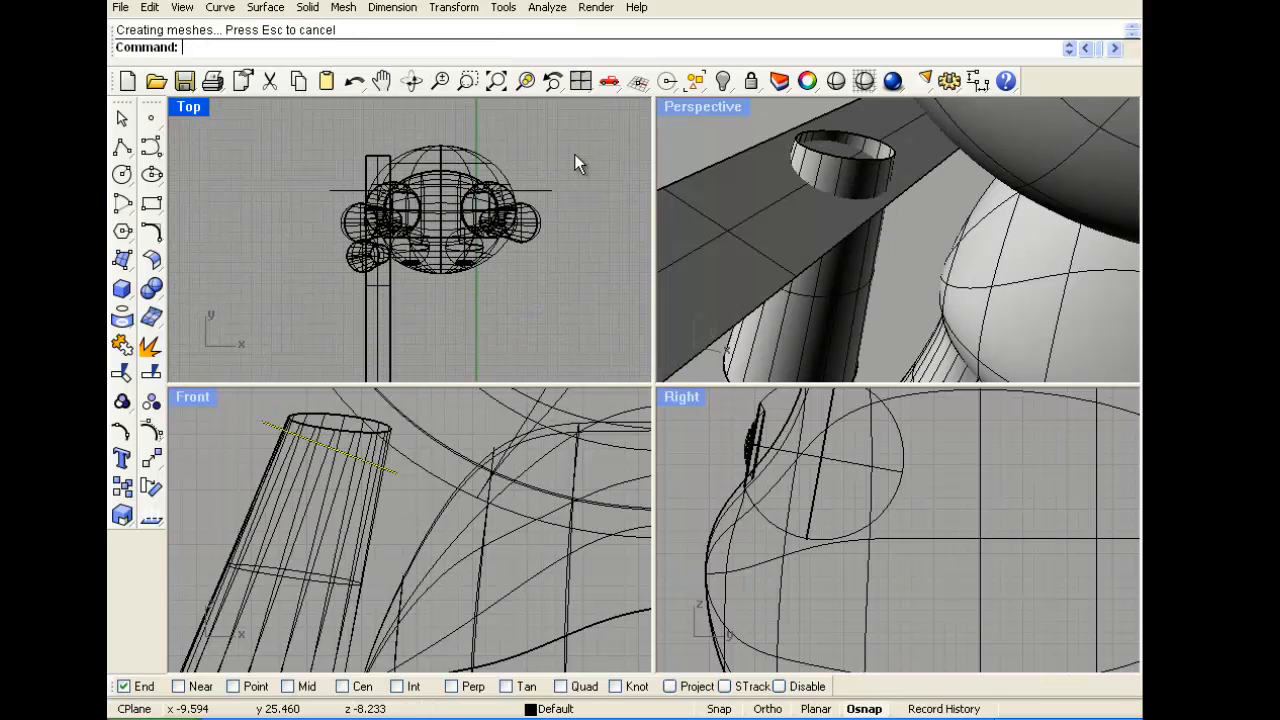
Split the extruded surface using the arm as the cutting object
click(156, 374)
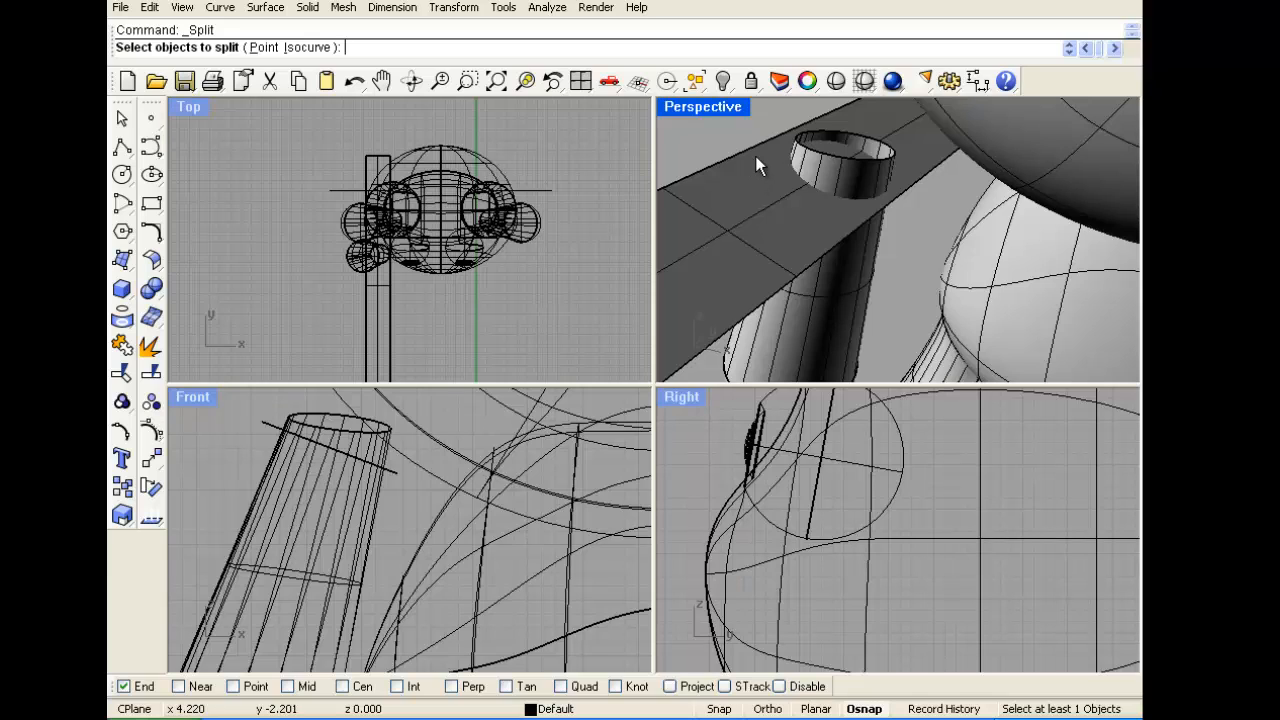
click(752, 156)
key(Return)
click(810, 160)
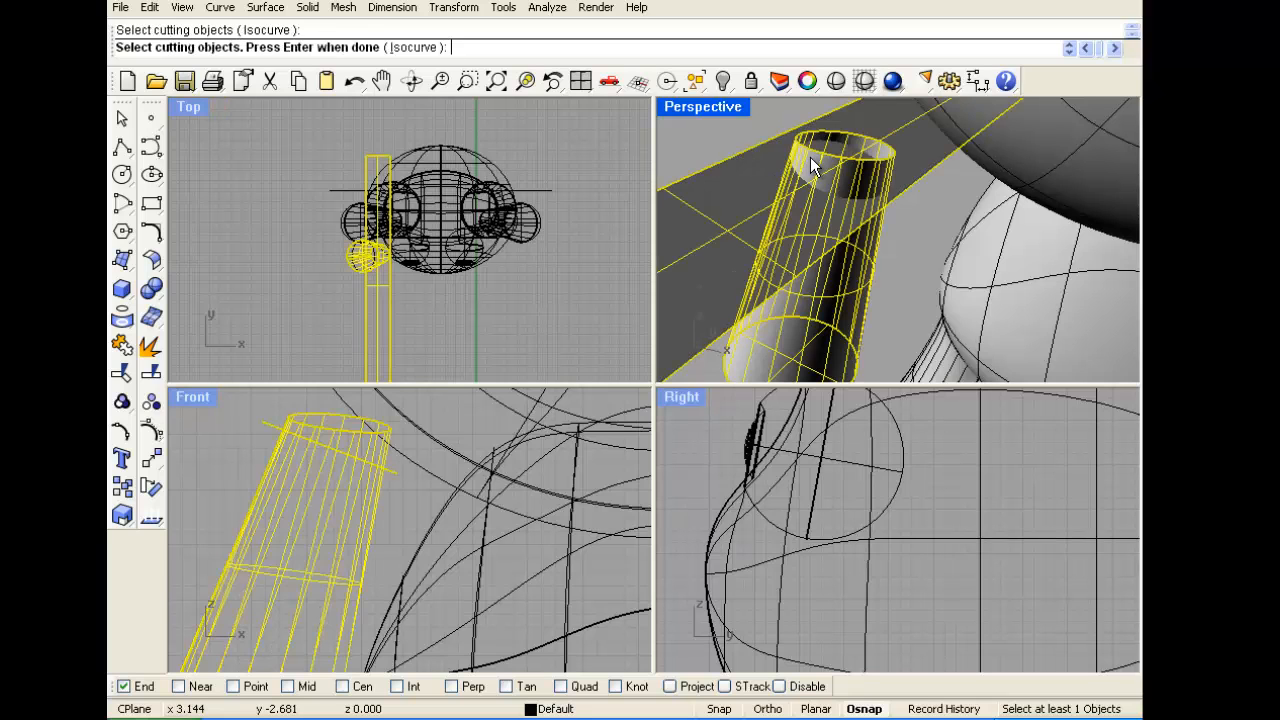
key(Return)
key(Return)
click(810, 157)
key(Return)
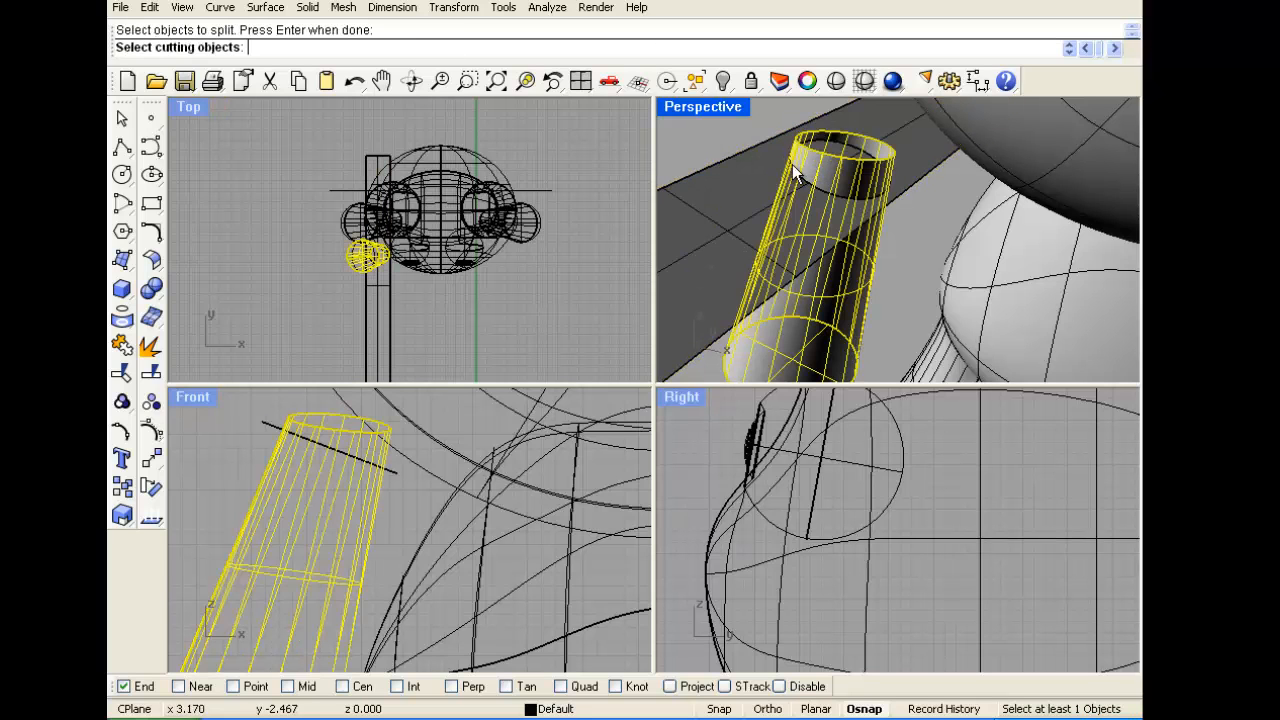
key(Return)
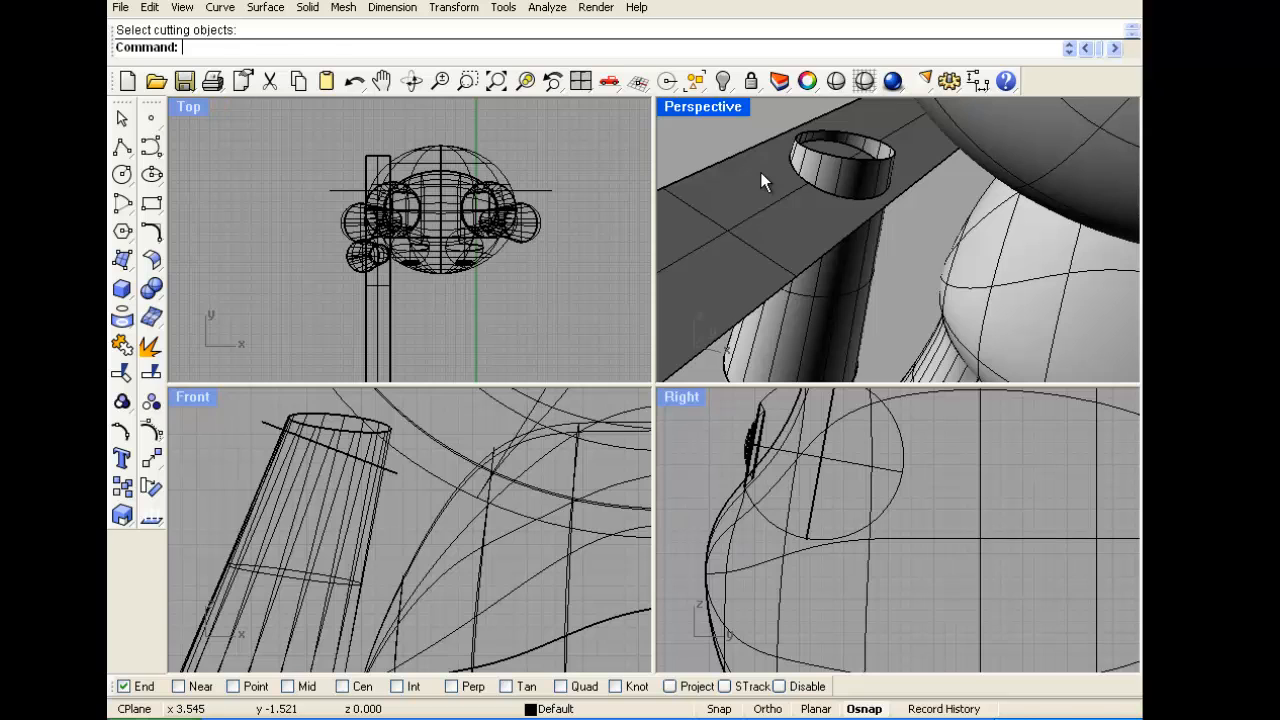
Split the arm using the extruded surface as the cutting object
key(Return)
click(823, 165)
key(Return)
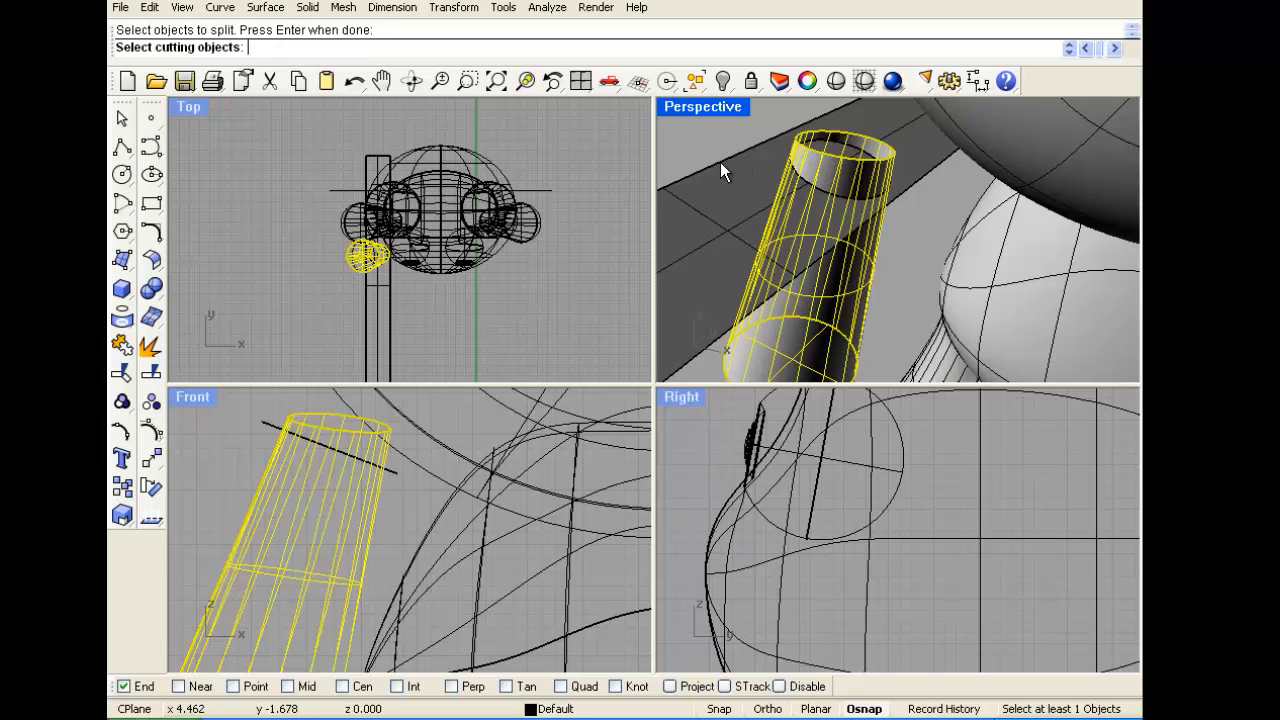
click(722, 170)
key(Return)
Delete the extruded surface outside the arm and the cut-off ring at the arm's upper end
click(720, 166)
key(Delete)
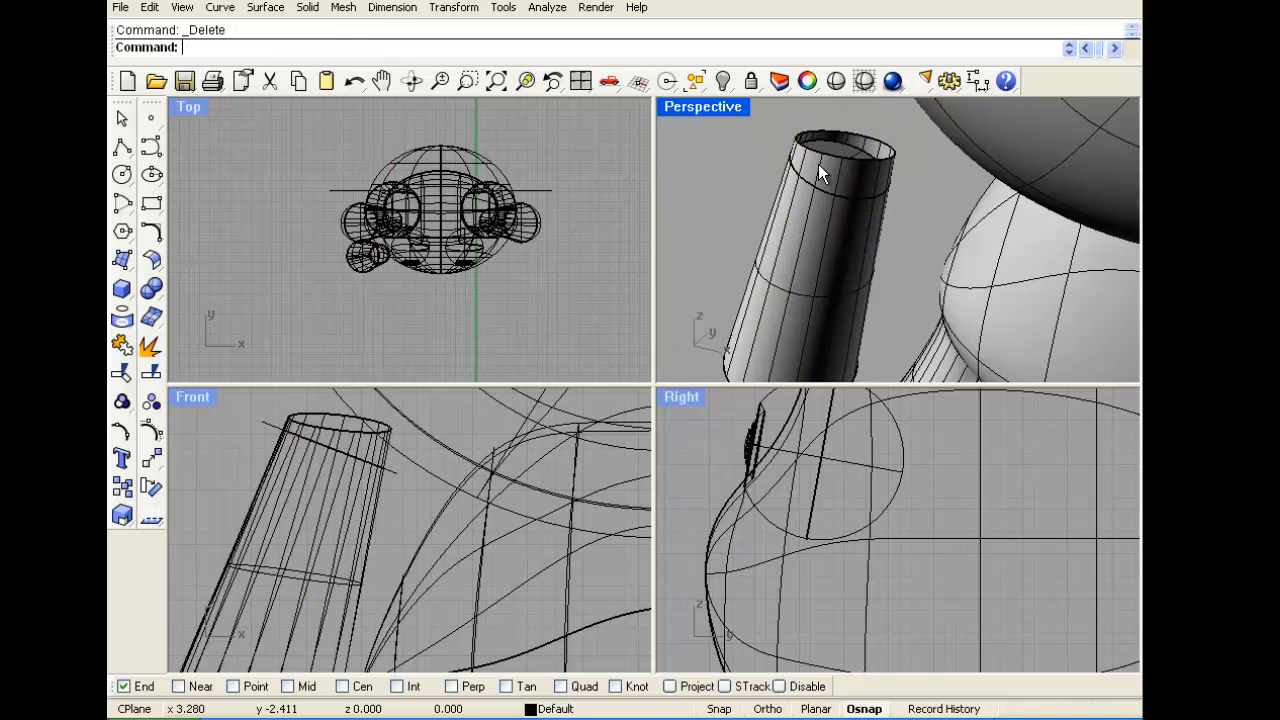
click(818, 173)
key(Delete)
Join the remaining slanted disc to the arm's tapered tube as its upper cap
drag(866, 126, 729, 188)
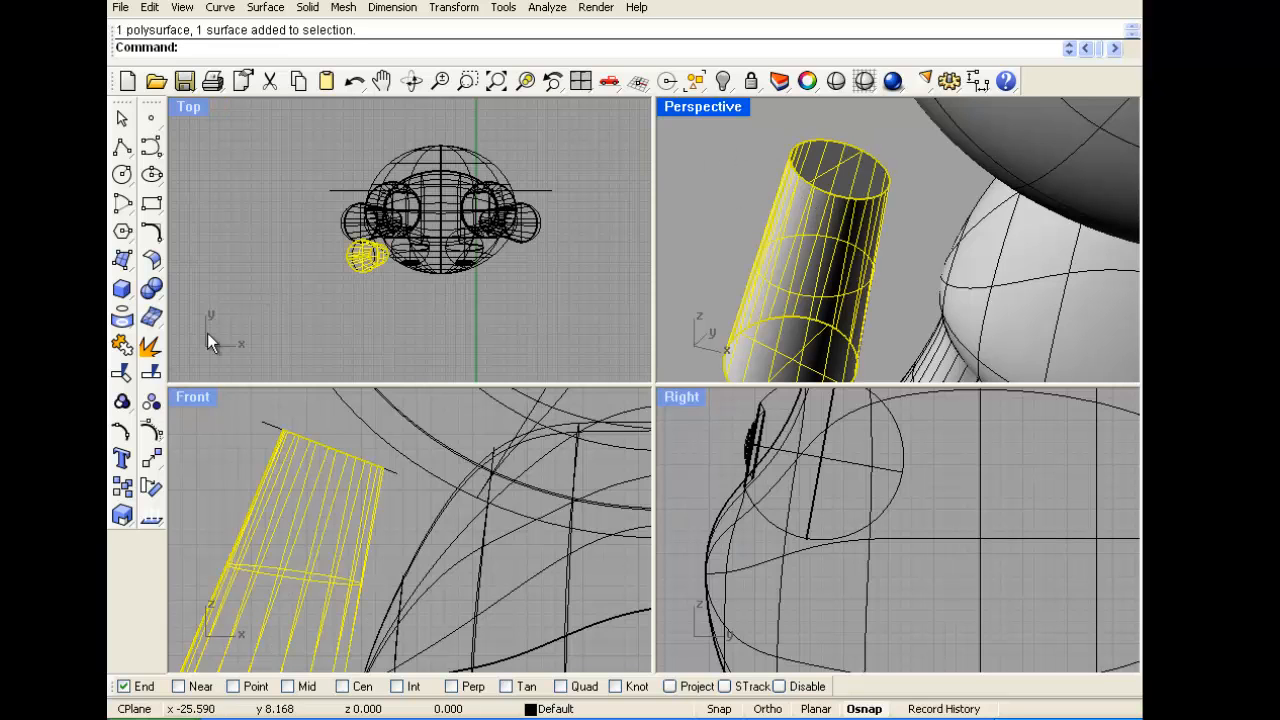
click(121, 345)
right_drag(788, 162, 735, 227)
scroll(735, 227, down, 6)
Try to join the capped arm tube with its rounded lower end
drag(814, 250, 705, 212)
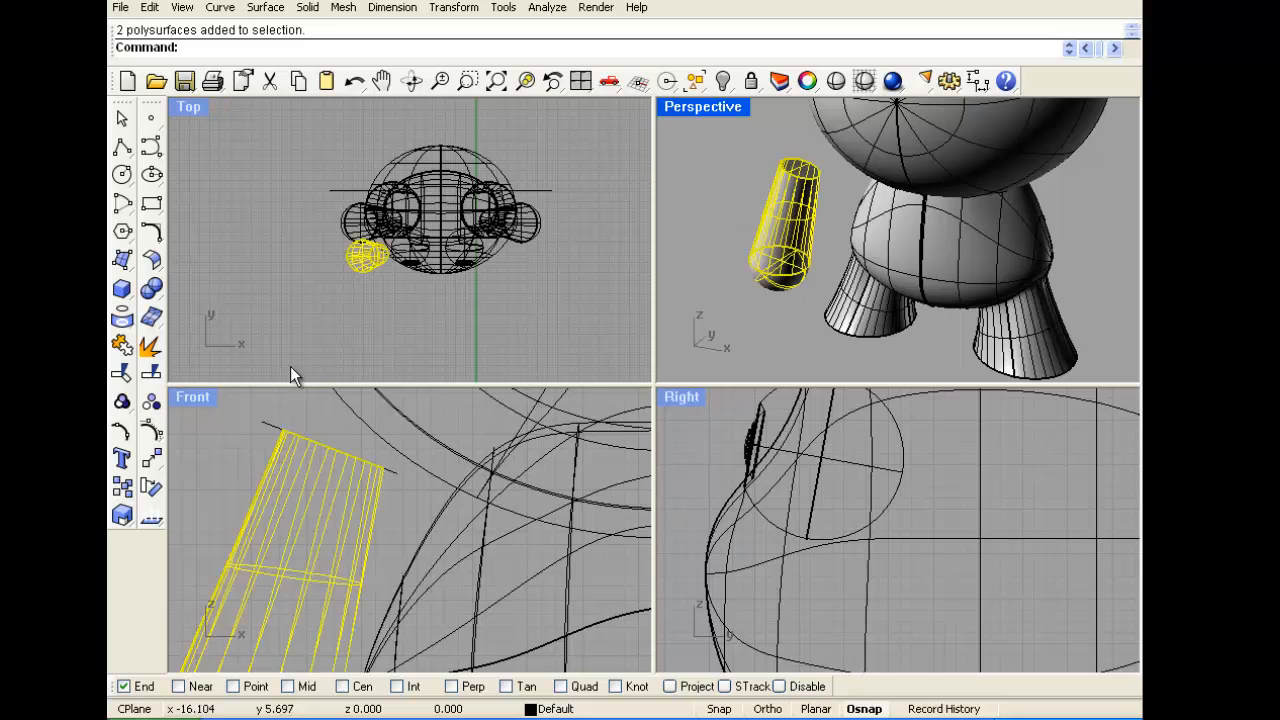
click(122, 370)
scroll(778, 330, up, 3)
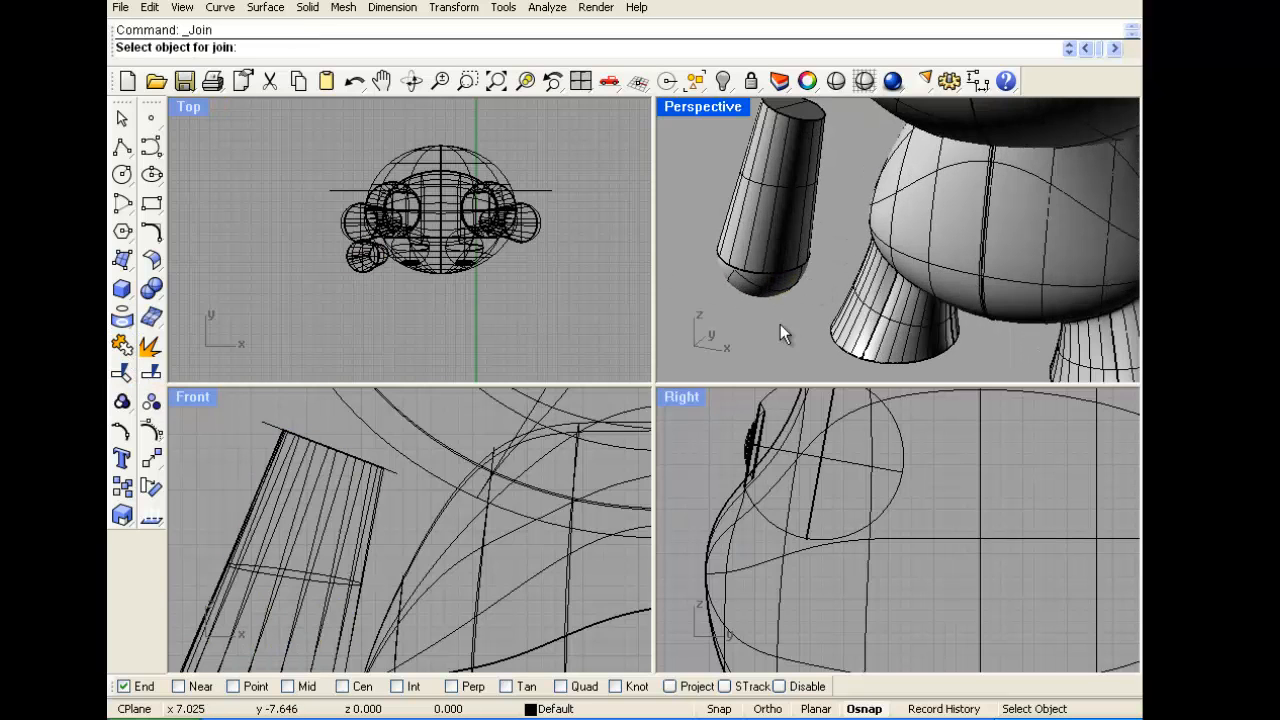
click(791, 203)
click(756, 281)
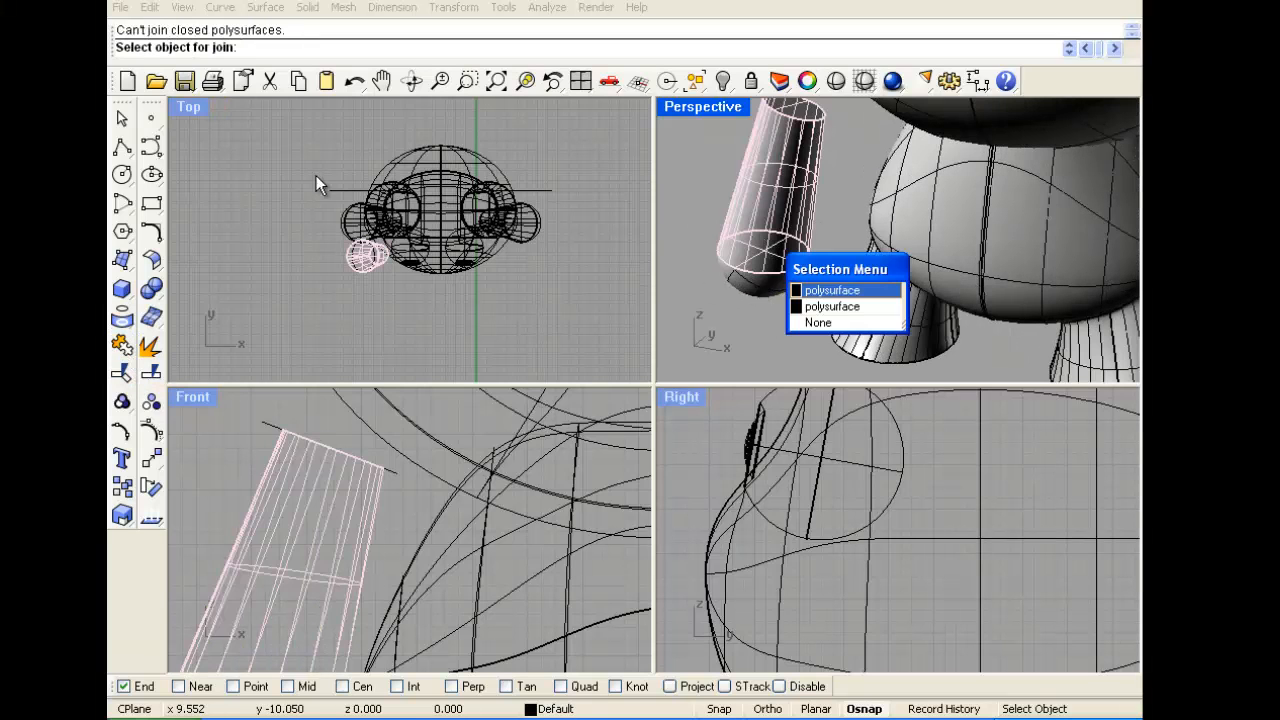
click(122, 119)
Examine the seam between the arm's tapered tube and rounded end in an enlarged Perspective view, and end the join
right_drag(708, 238, 710, 228)
double_click(705, 106)
scroll(702, 334, down, 4)
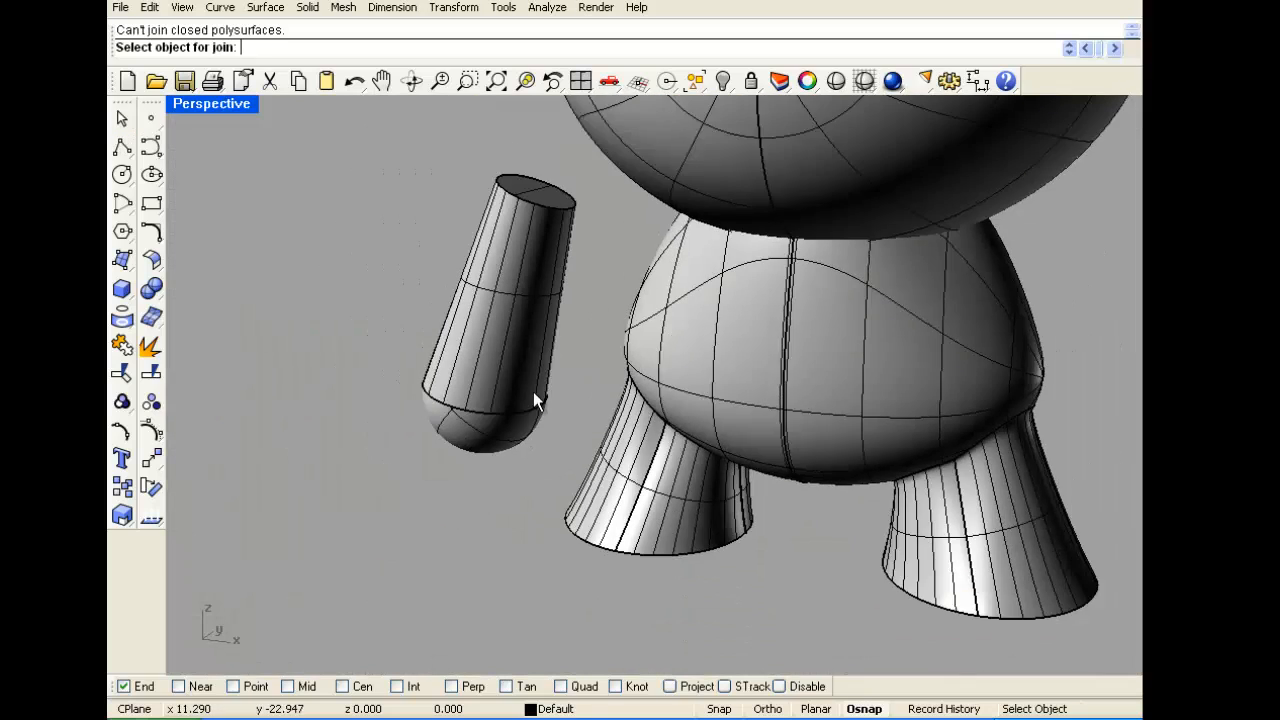
scroll(525, 395, up, 7)
right_drag(391, 386, 436, 375)
scroll(435, 376, down, 3)
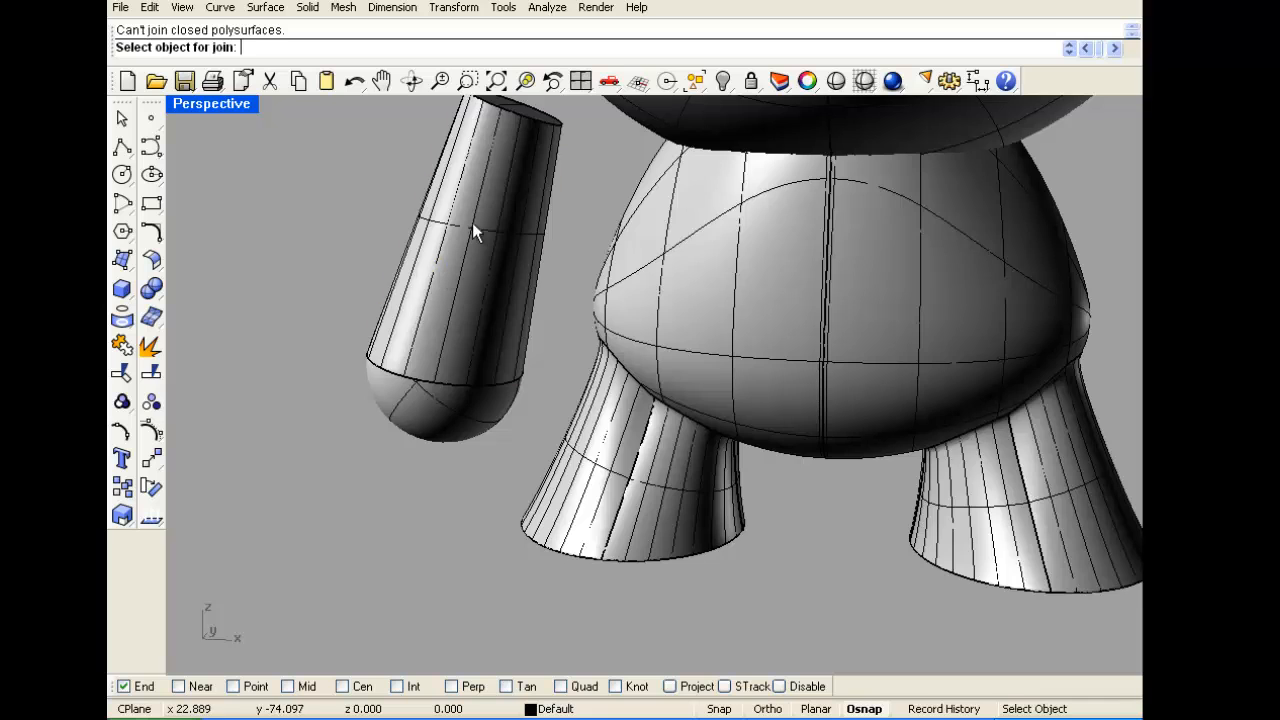
right_drag(473, 227, 468, 277)
key(Escape)
Delete the arm's capped tube to inspect the flat top of the rounded end, and undo the deletion
click(428, 228)
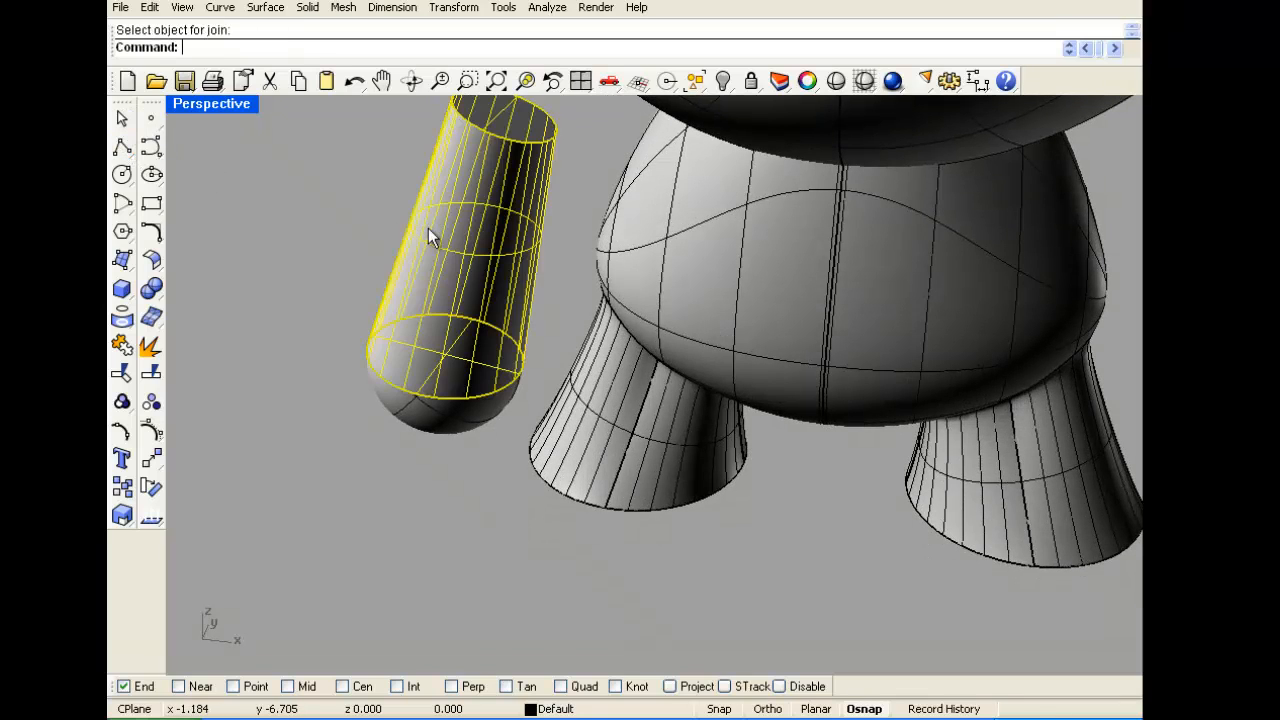
key(Delete)
scroll(433, 314, up, 4)
right_drag(450, 342, 476, 354)
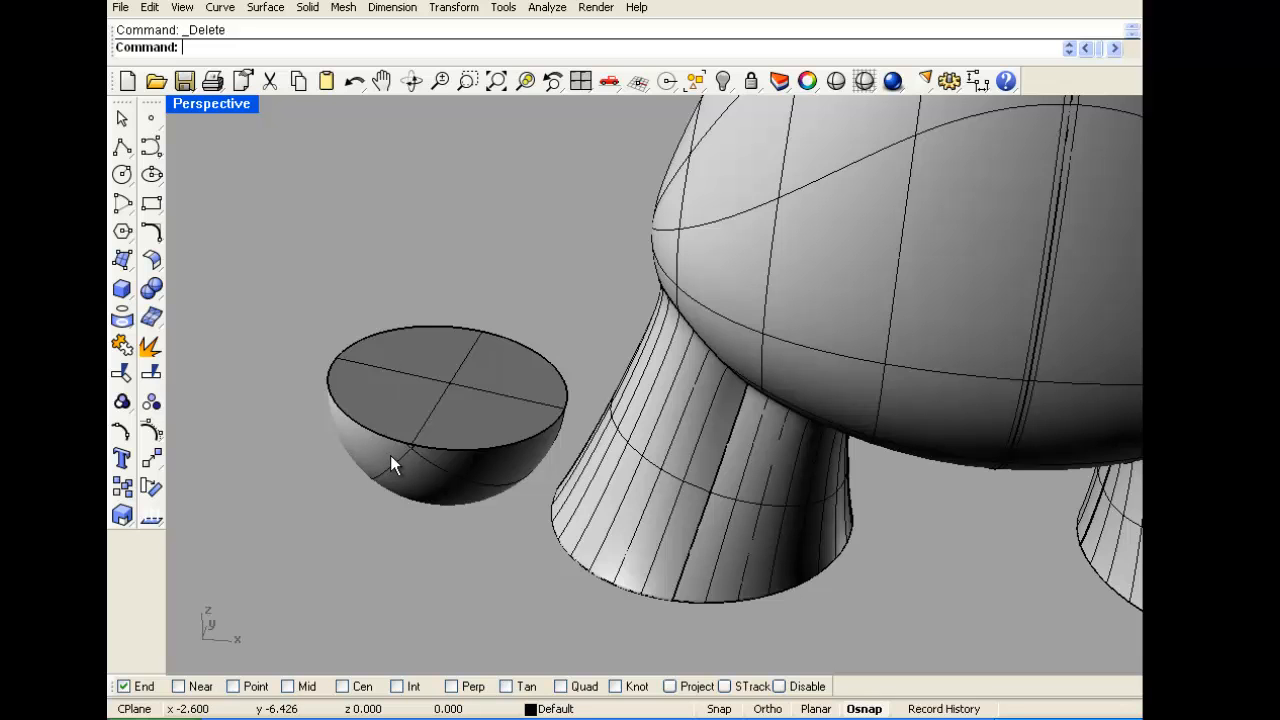
key(ctrl+z)
Delete the arm's rounded end to inspect the tube's lower cap, undo the deletion and clear the selection
right_drag(291, 473, 418, 369)
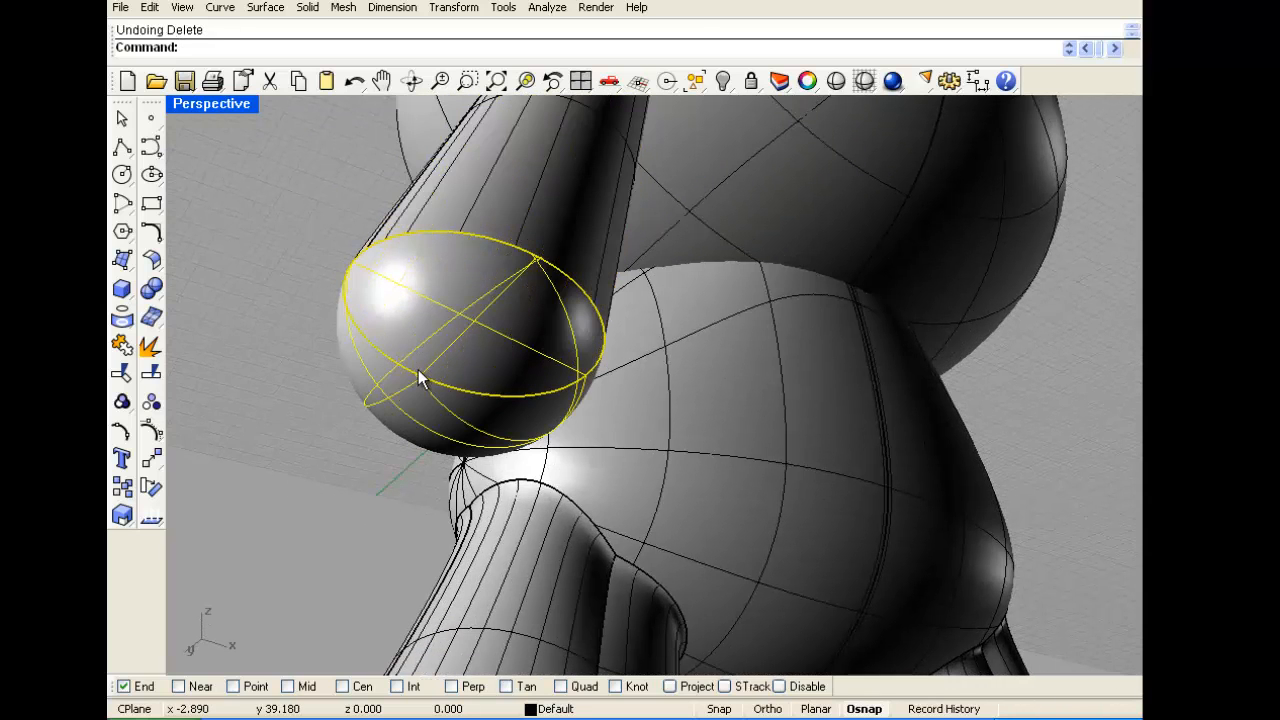
key(Delete)
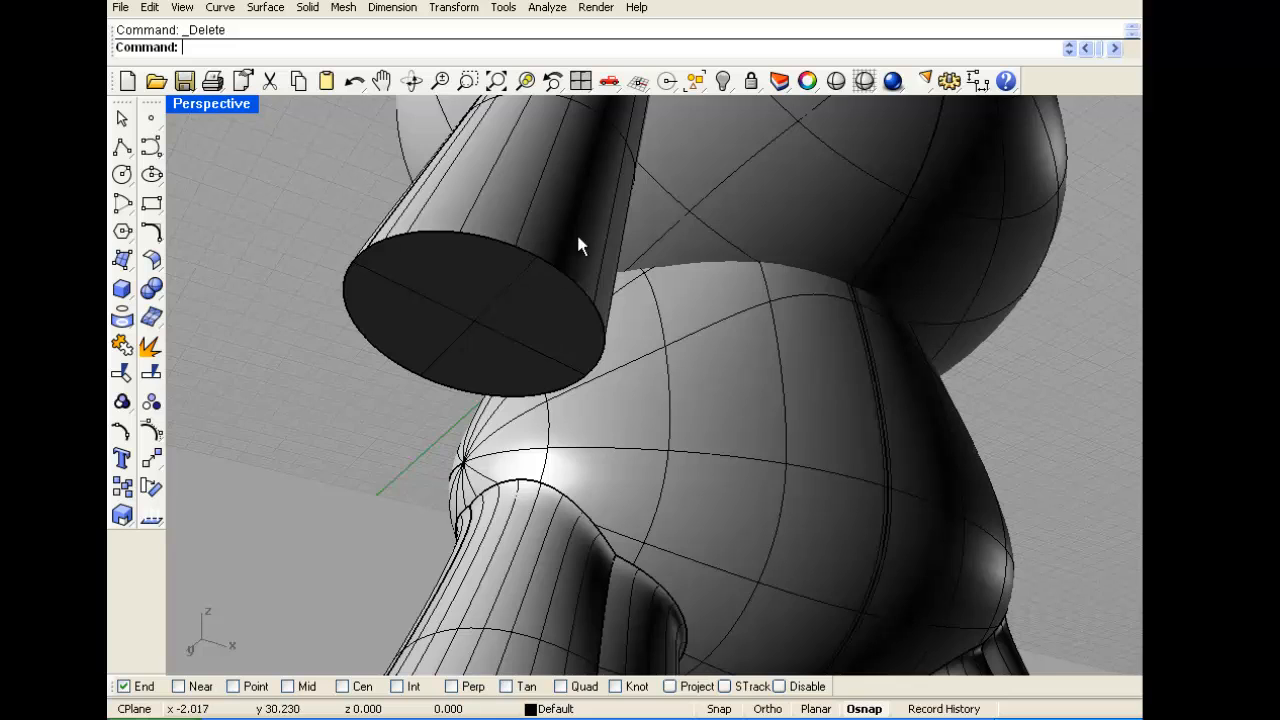
right_drag(578, 244, 434, 452)
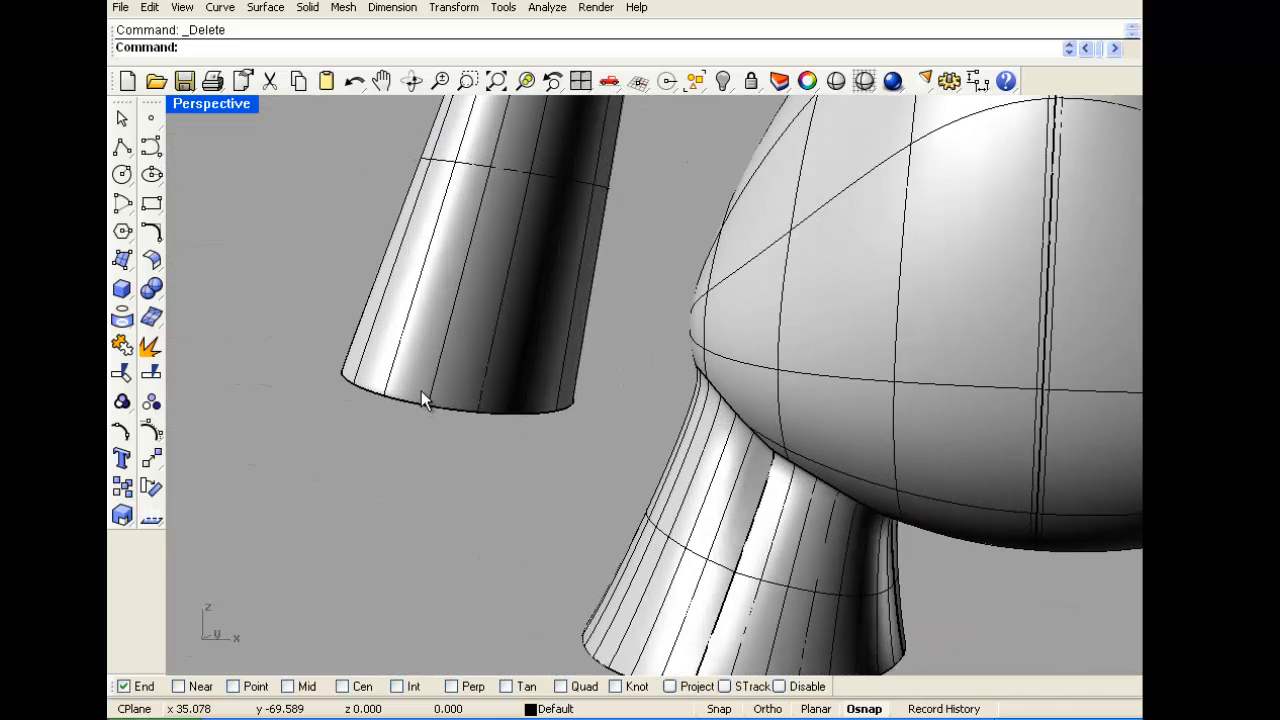
key(ctrl+z)
click(344, 368)
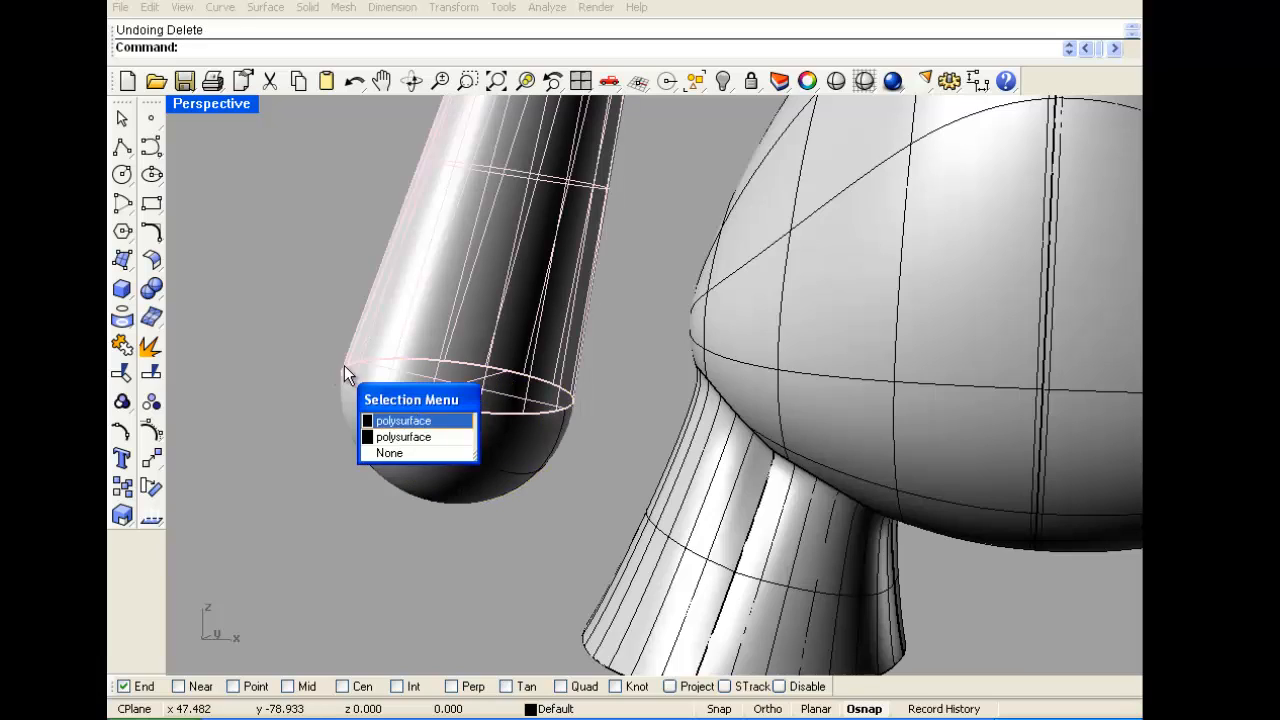
key(Escape)
Try to move the arm's rounded end away from the tube across the Perspective and Right views, and undo the move
right_drag(433, 437, 523, 403)
click(470, 435)
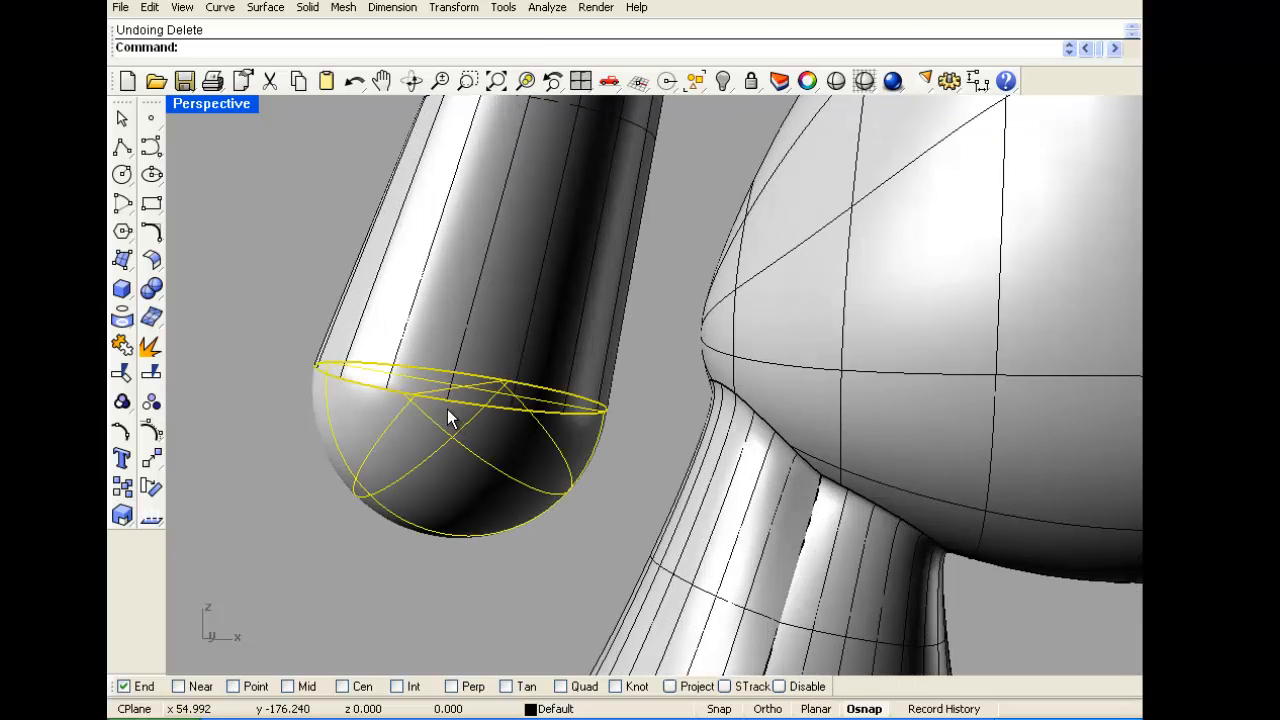
drag(451, 421, 439, 462)
double_click(229, 105)
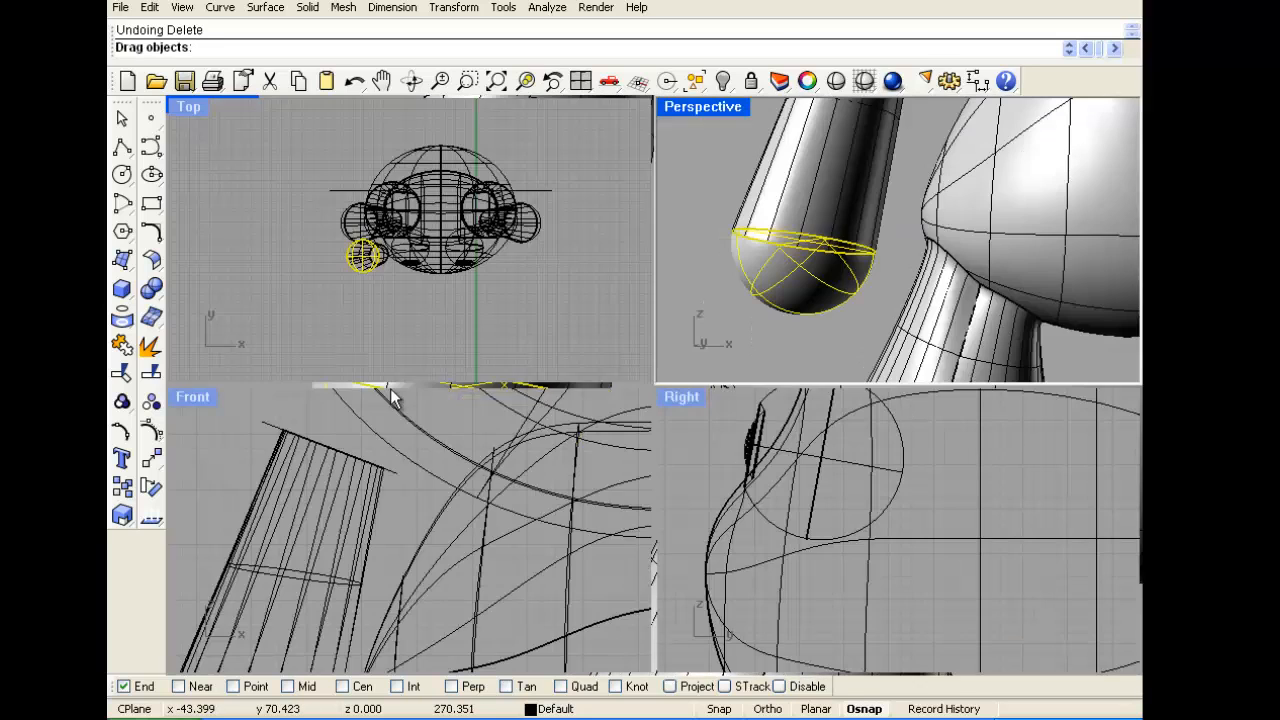
scroll(799, 479, down, 5)
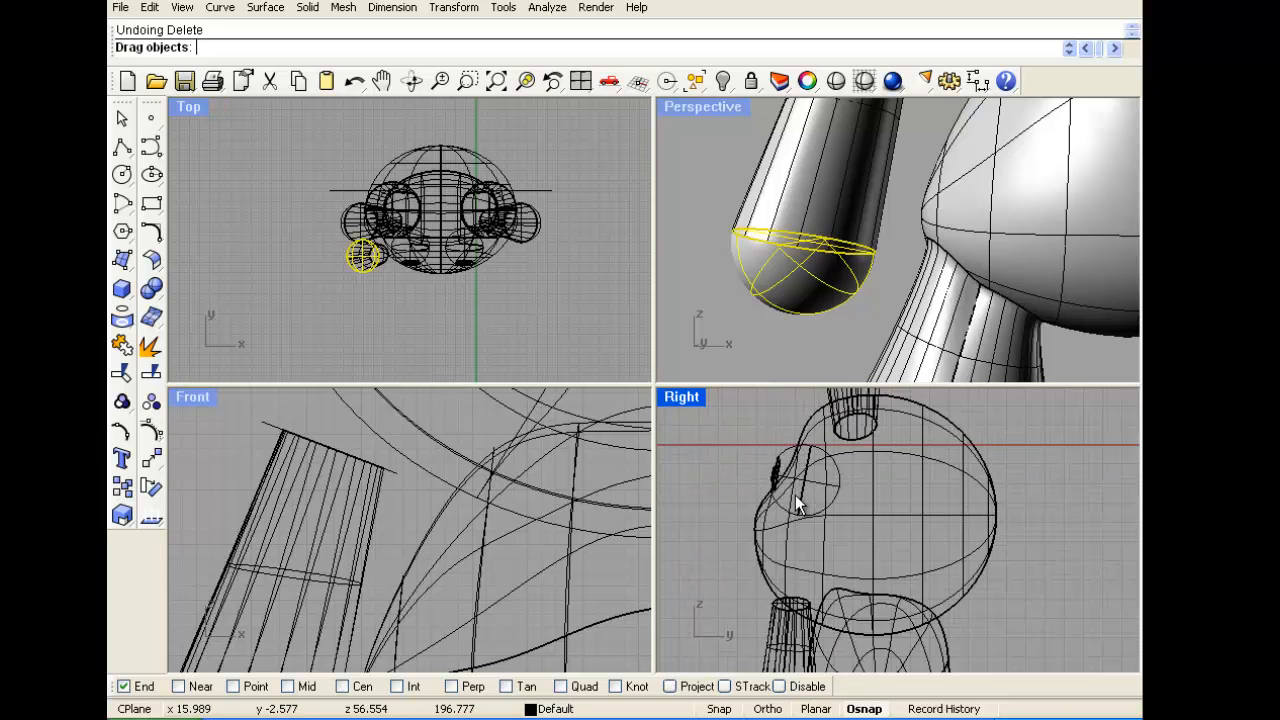
scroll(765, 508, down, 1)
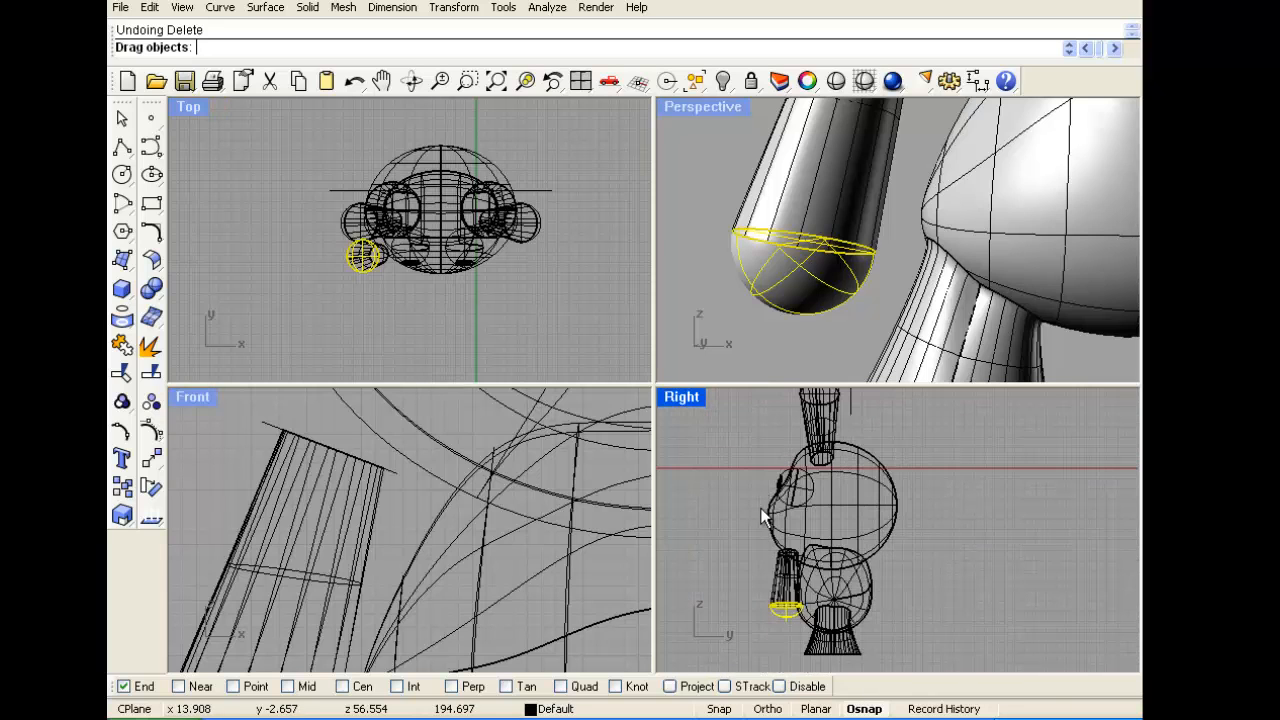
scroll(774, 626, up, 10)
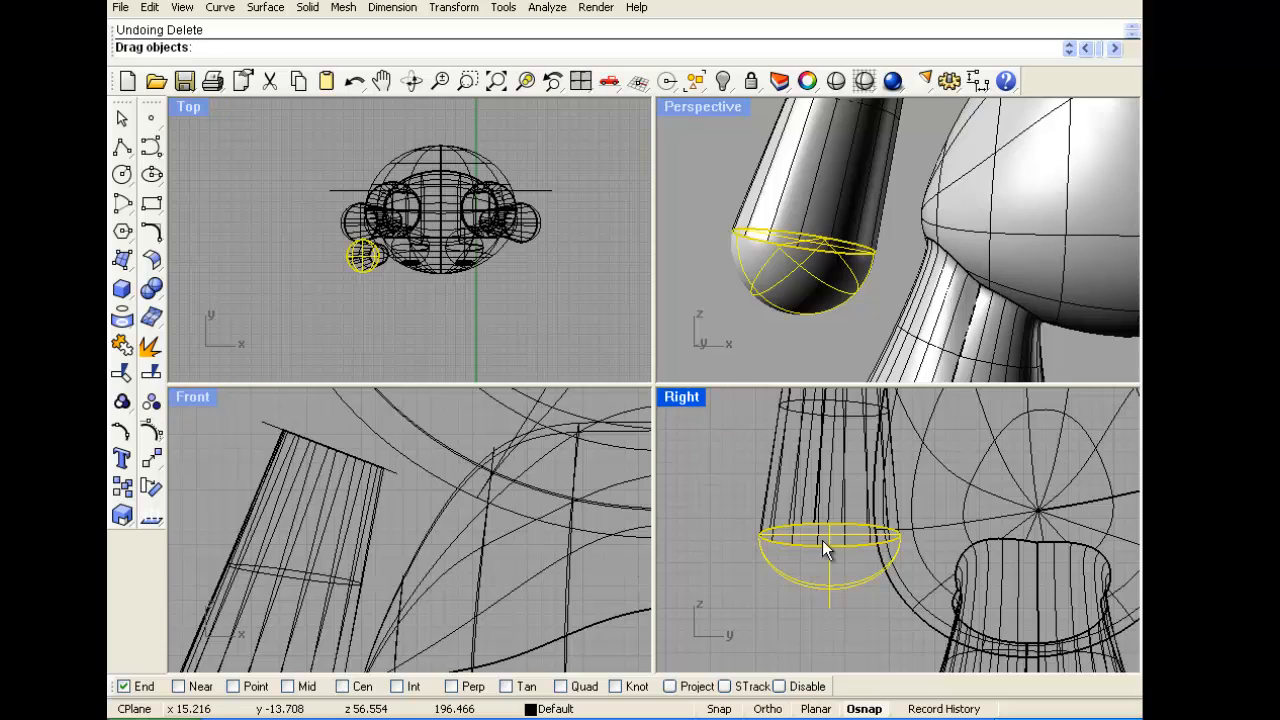
click(822, 542)
key(ctrl+z)
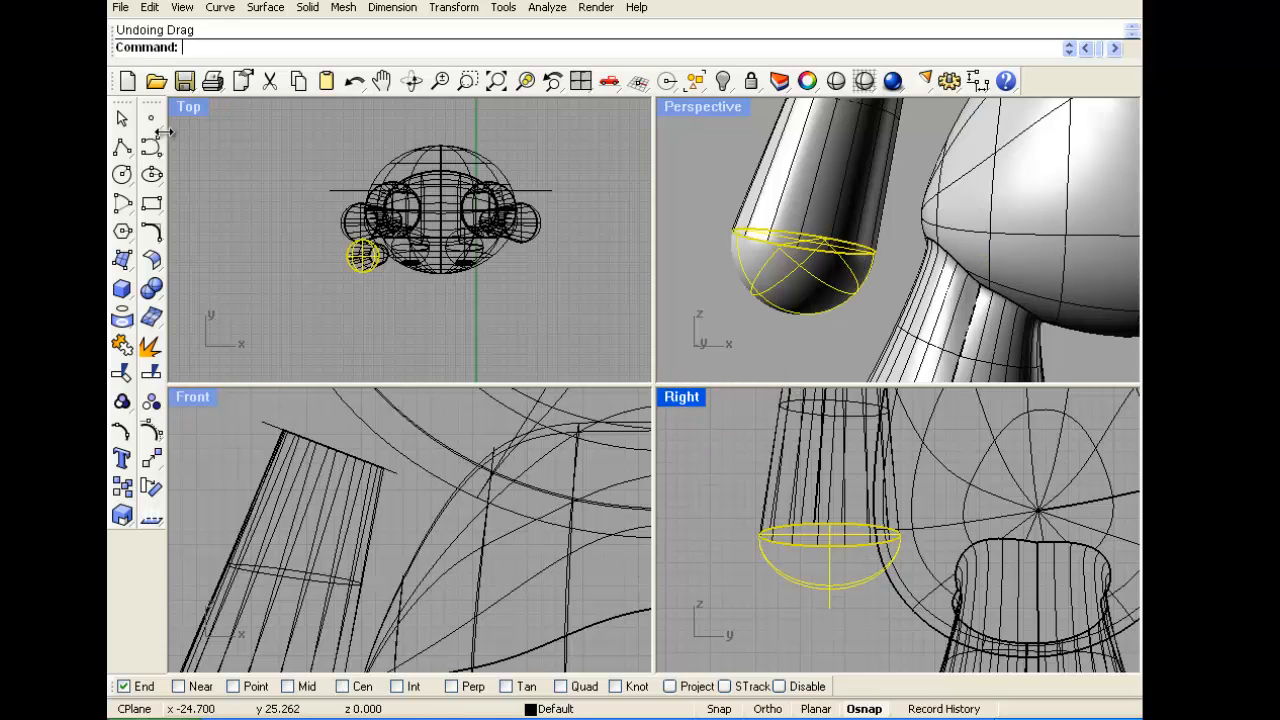
Try once more to pull the rounded end off the tube starting from the Perspective view, and undo it
key(Escape)
click(789, 290)
drag(789, 295, 457, 318)
drag(510, 380, 823, 562)
key(ctrl+z)
click(722, 525)
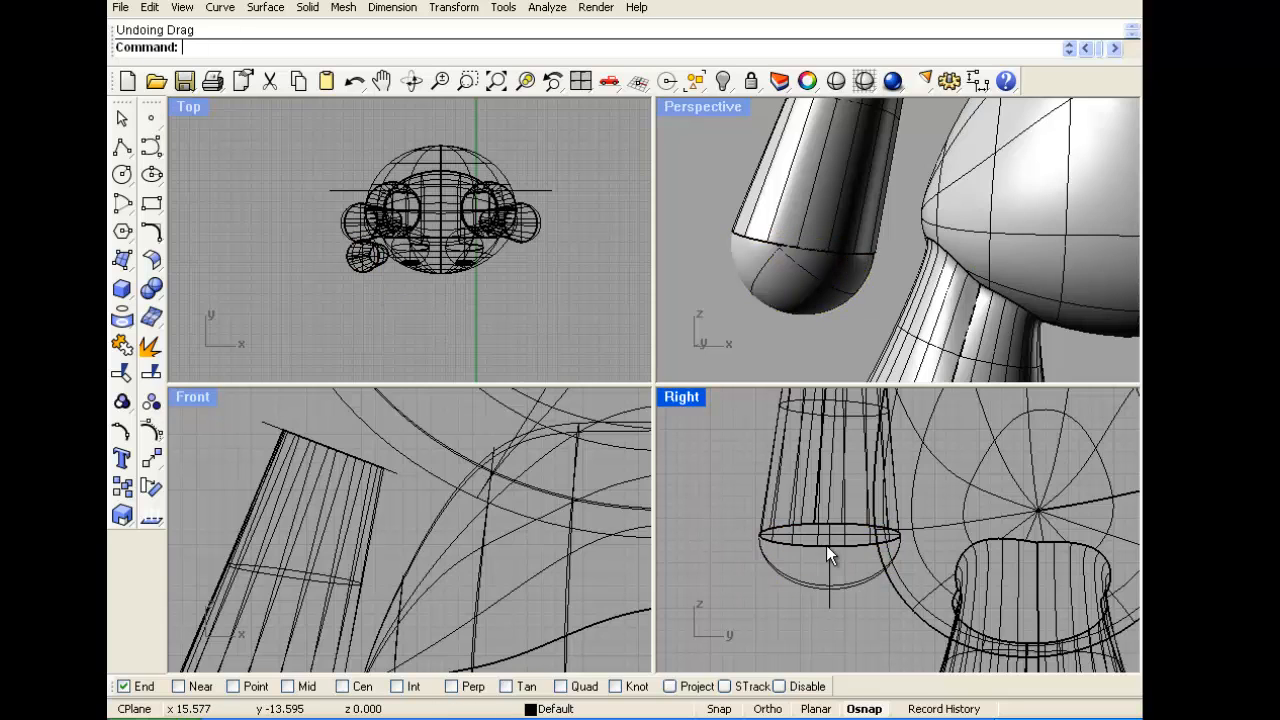
Move the arm's rounded end straight down in the Right view, leaving a small gap below the tube
click(826, 545)
click(837, 582)
drag(826, 608, 826, 613)
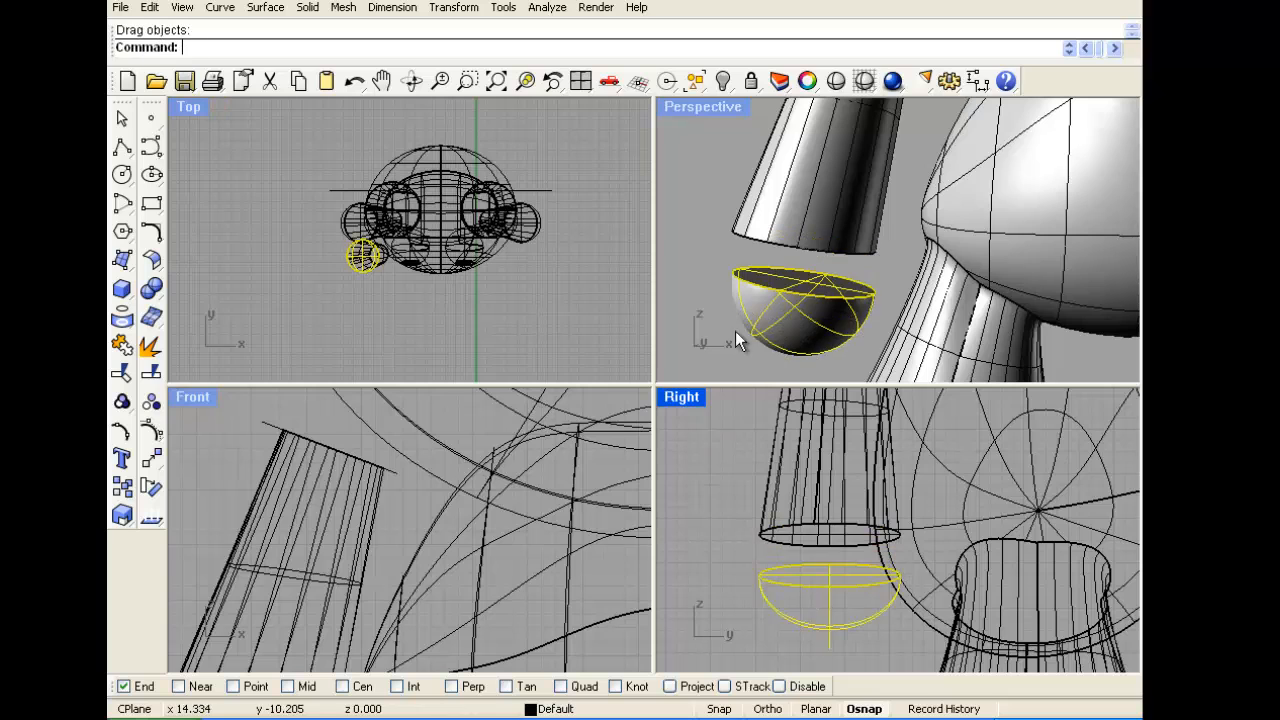
click(721, 297)
Explode the arm's tapered tube and its rounded end into separate surfaces
scroll(721, 297, up, 3)
right_drag(731, 292, 731, 182)
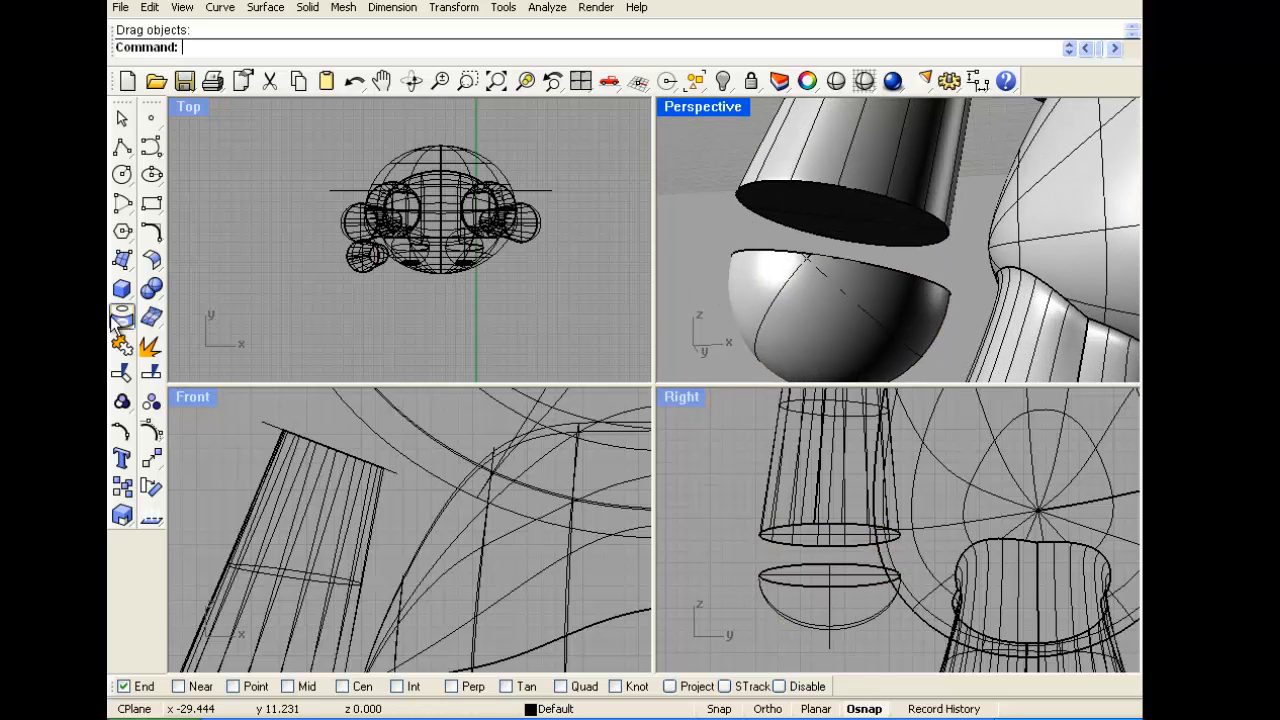
drag(717, 267, 717, 268)
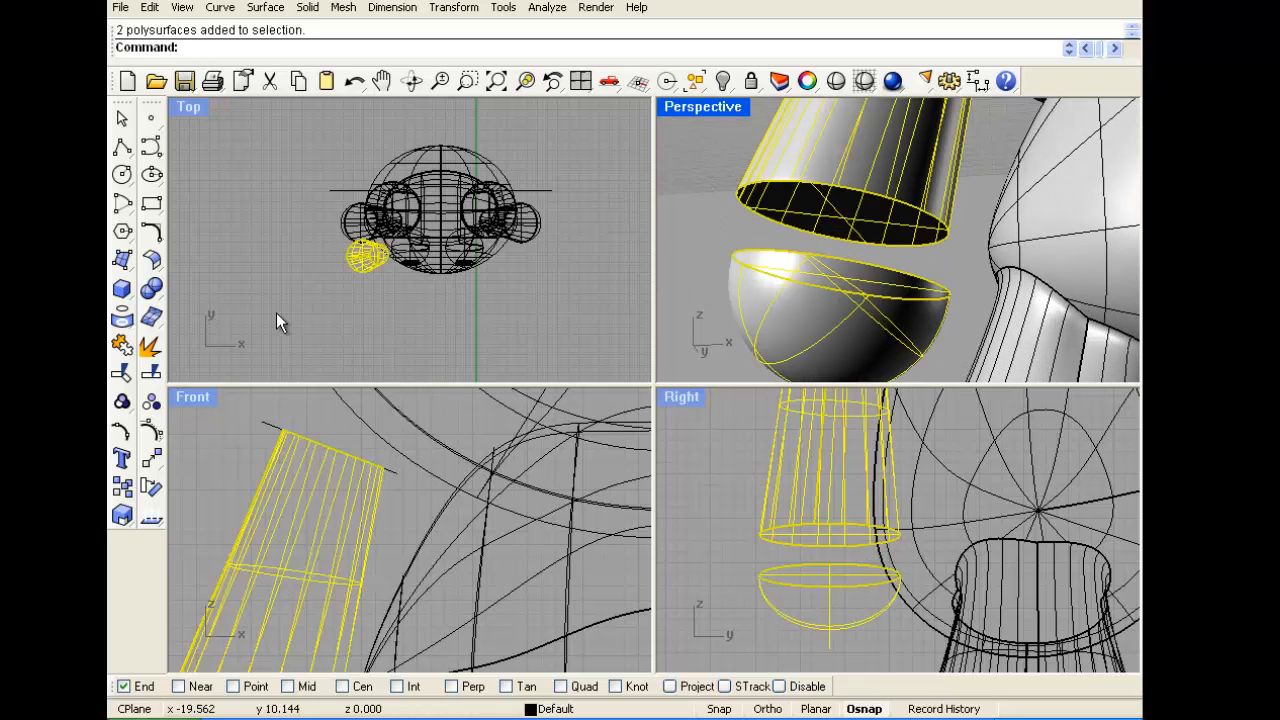
click(151, 347)
key(Escape)
Delete the tube's flat lower cap and the flat cap on top of the rounded end
click(799, 199)
key(Delete)
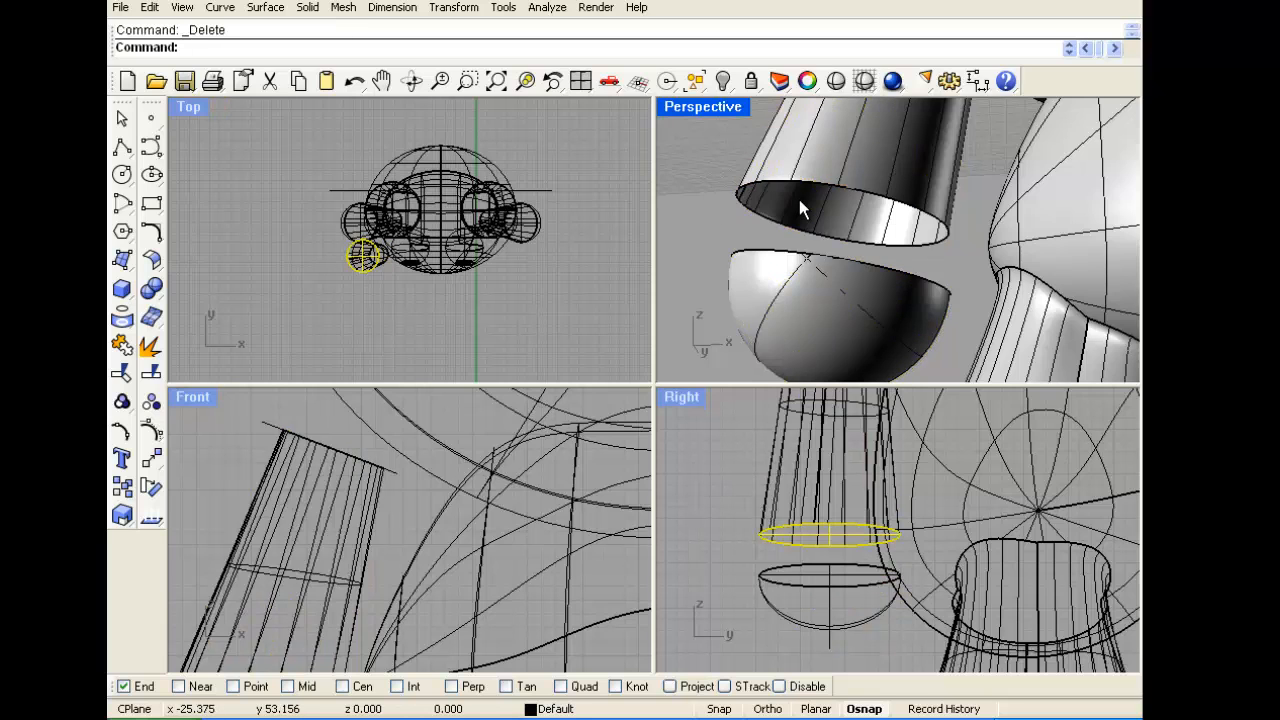
right_drag(799, 199, 800, 316)
click(814, 280)
key(Delete)
Try to reposition the open rounded end freehand in the Right view, and undo the move
right_drag(796, 525, 800, 455)
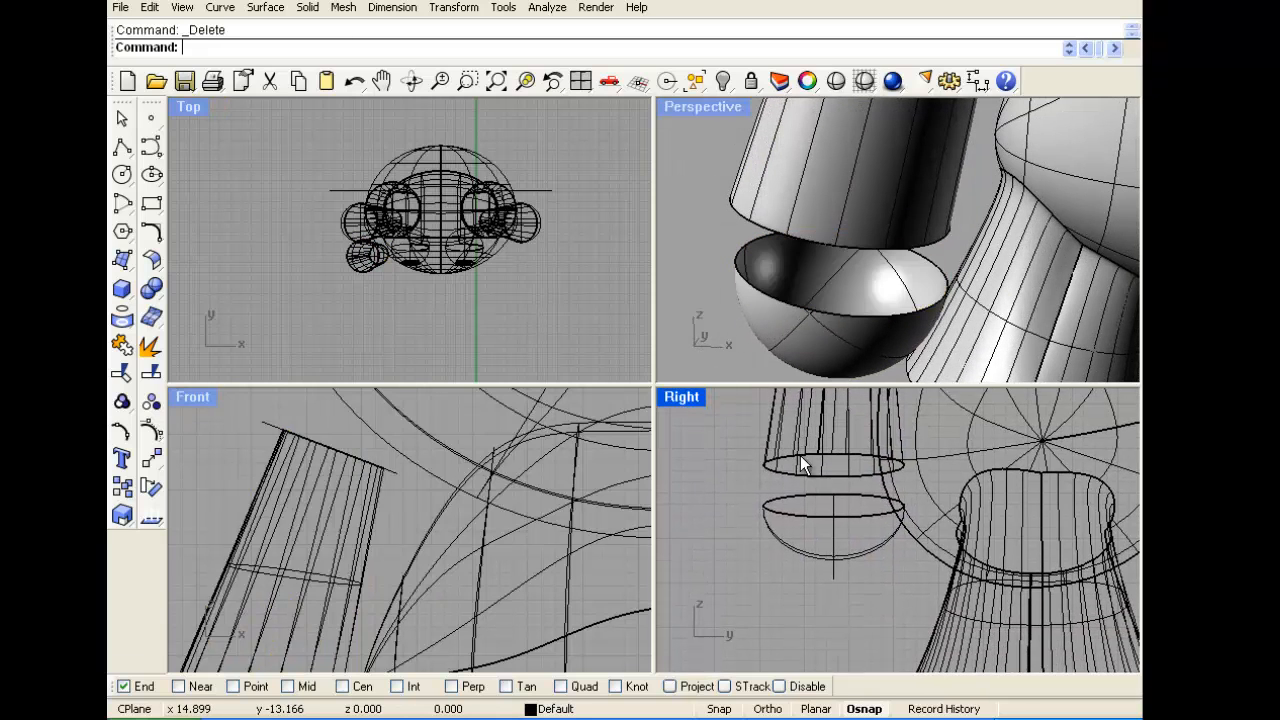
click(835, 579)
drag(835, 579, 793, 511)
key(ctrl+z)
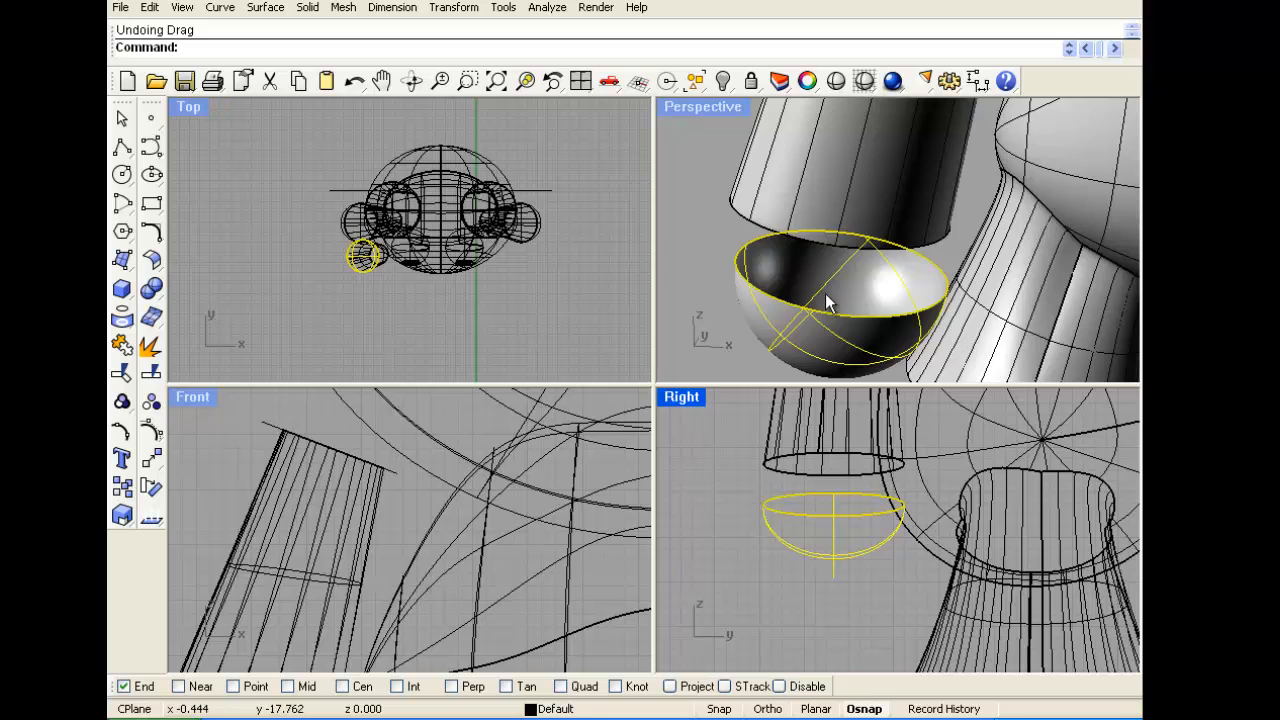
Try to move the rounded end up to the tube from a point on its rim with Move, and undo it
right_drag(825, 293, 848, 228)
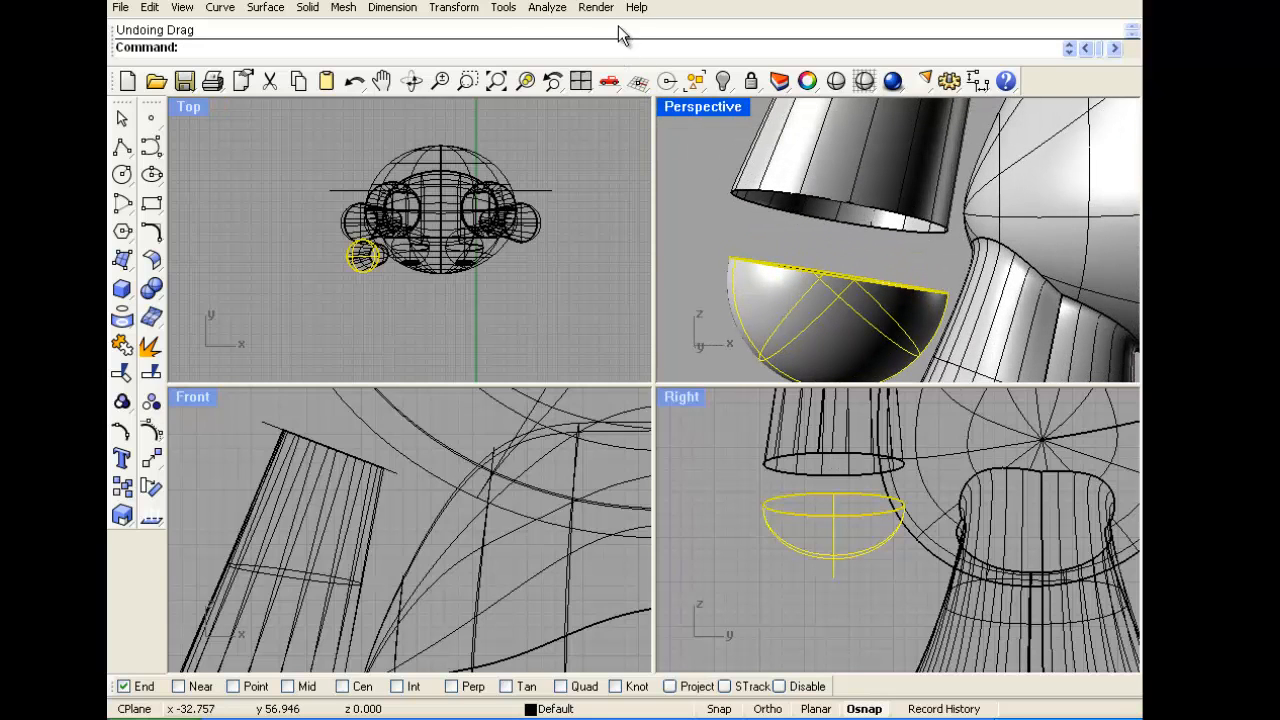
click(453, 7)
click(451, 29)
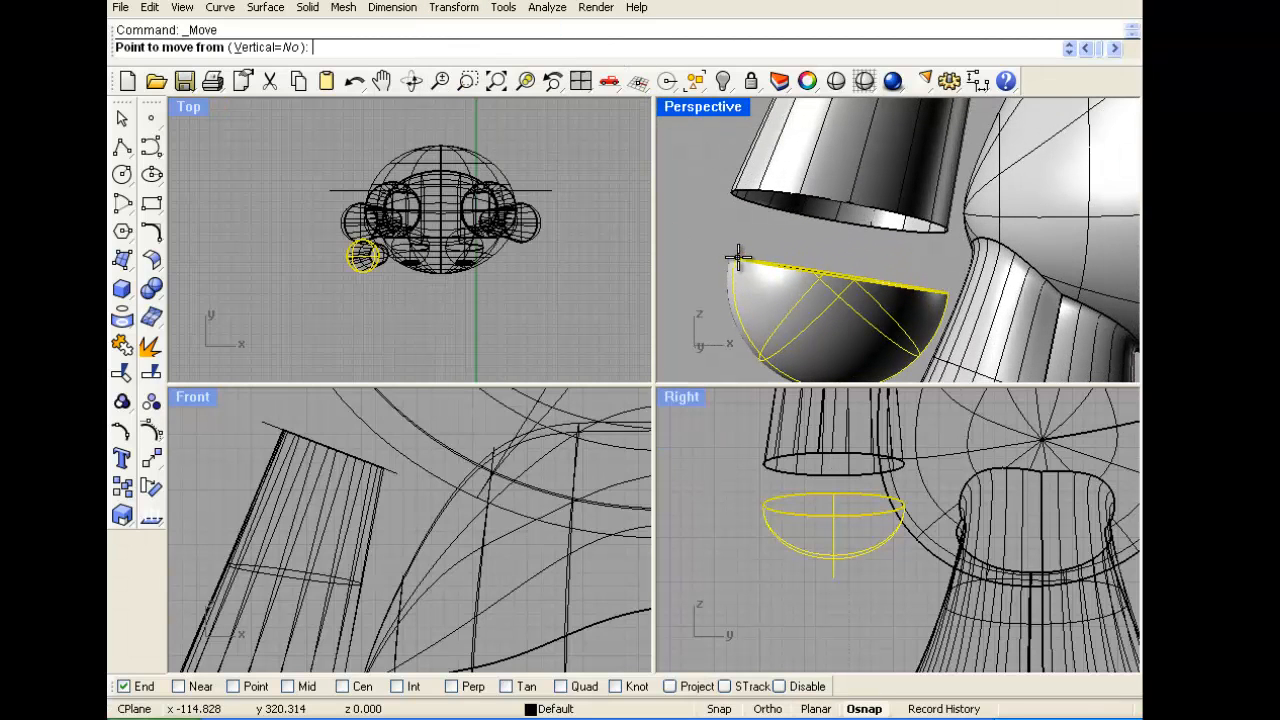
click(901, 287)
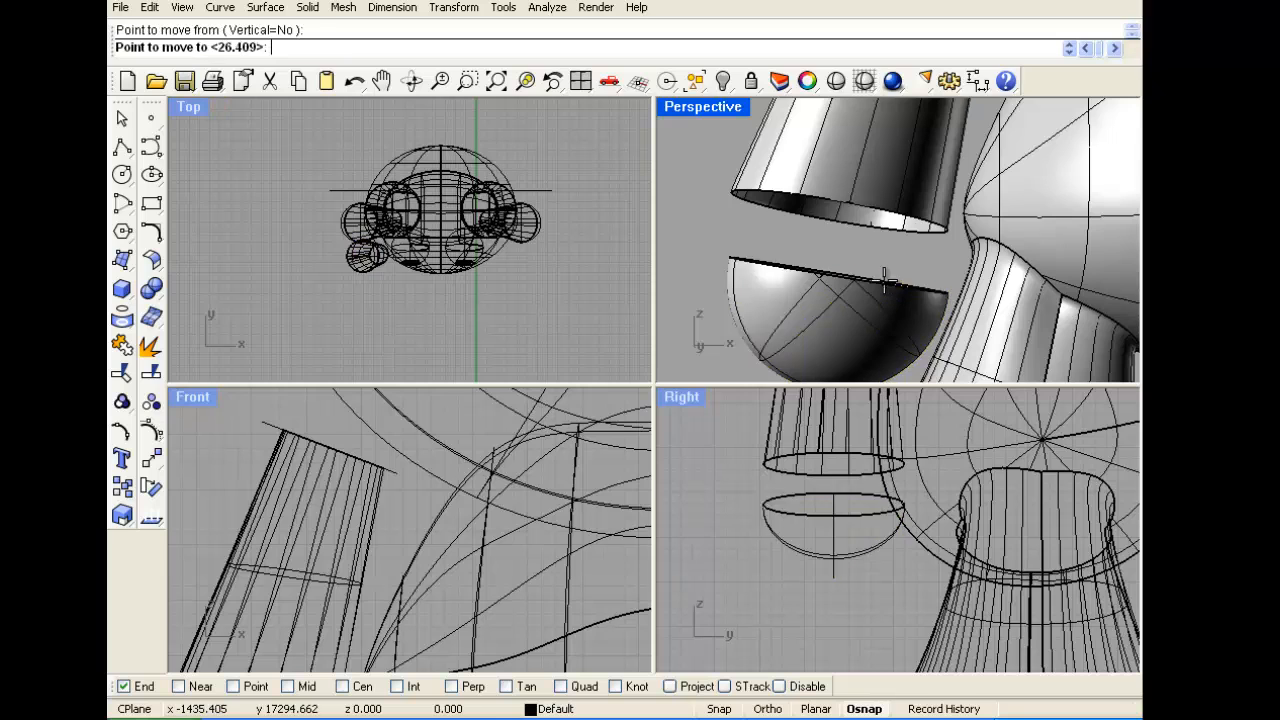
click(866, 229)
key(ctrl+z)
Move the rounded end up to the tube's open lower end, snapping from its rim's end point to the tube's rim
right_drag(866, 250, 886, 323)
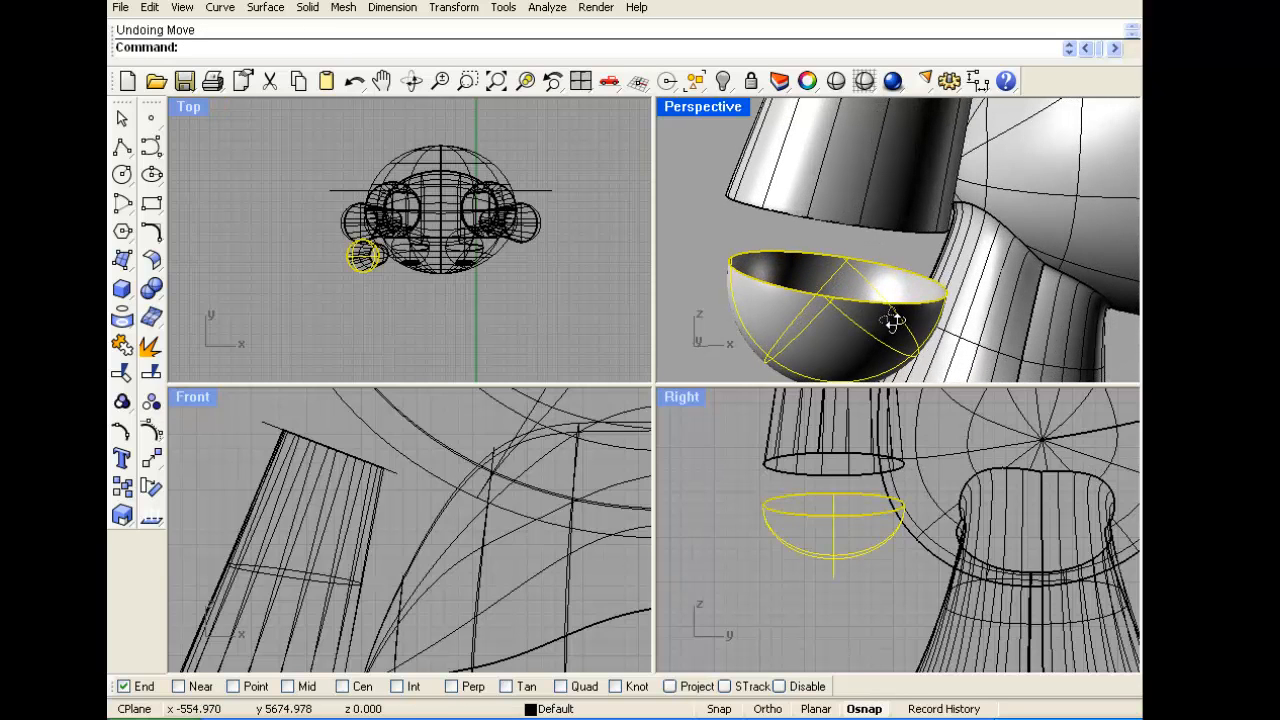
key(Return)
click(848, 260)
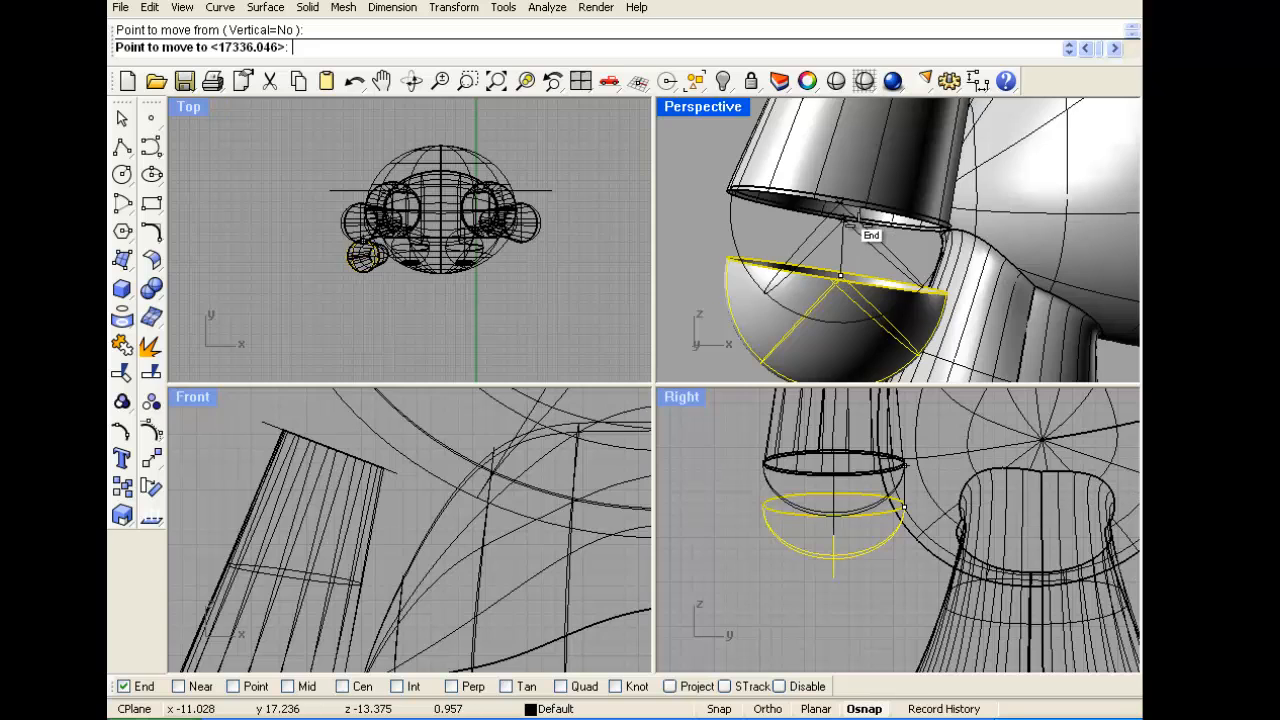
click(862, 232)
right_drag(862, 232, 762, 210)
Correct the rounded end's position by moving its rim's end point onto the tube rim's matching end point in the Right view
scroll(780, 477, up, 6)
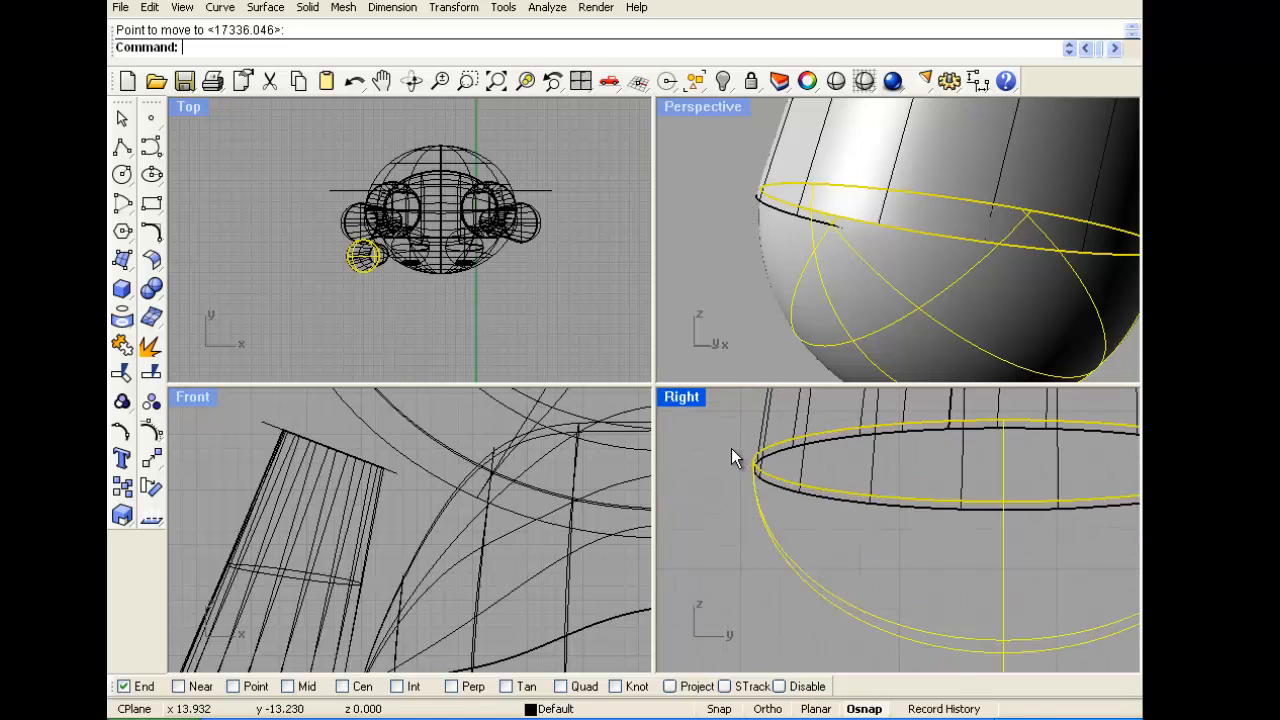
right_click(785, 476)
click(760, 468)
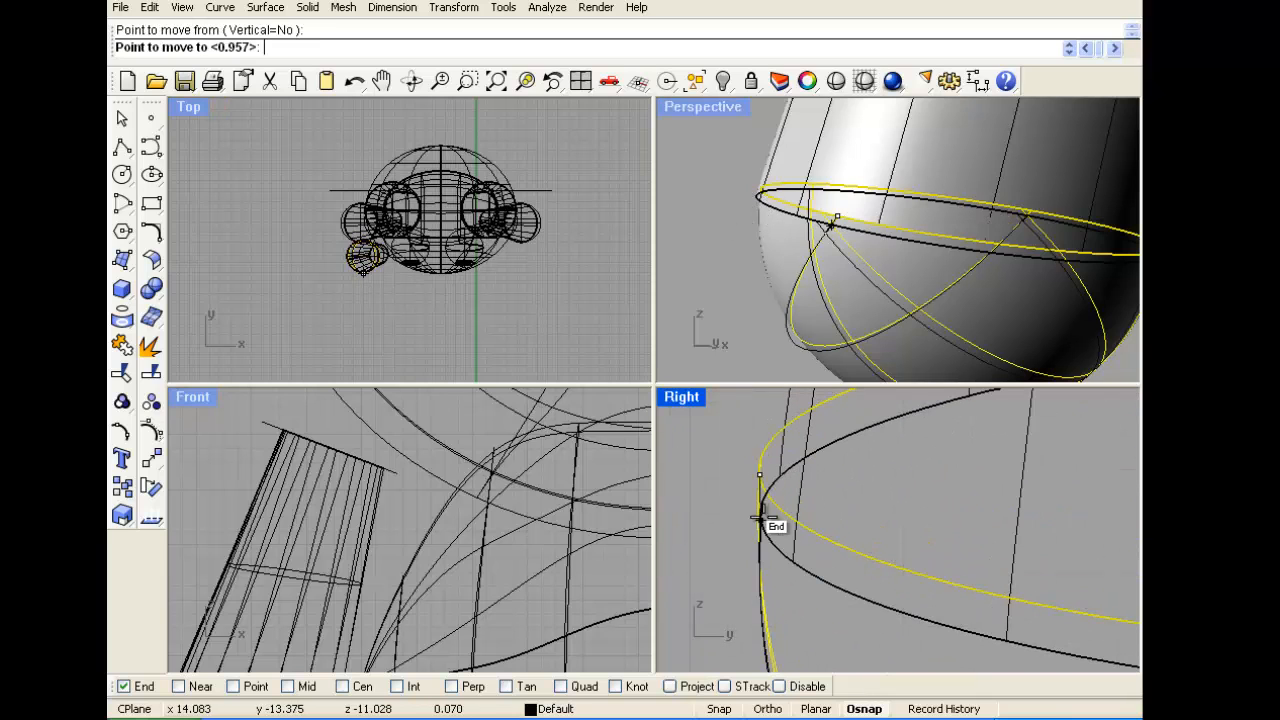
click(766, 520)
click(726, 213)
Join the arm's tapered tube with its rounded lower end
scroll(726, 213, down, 3)
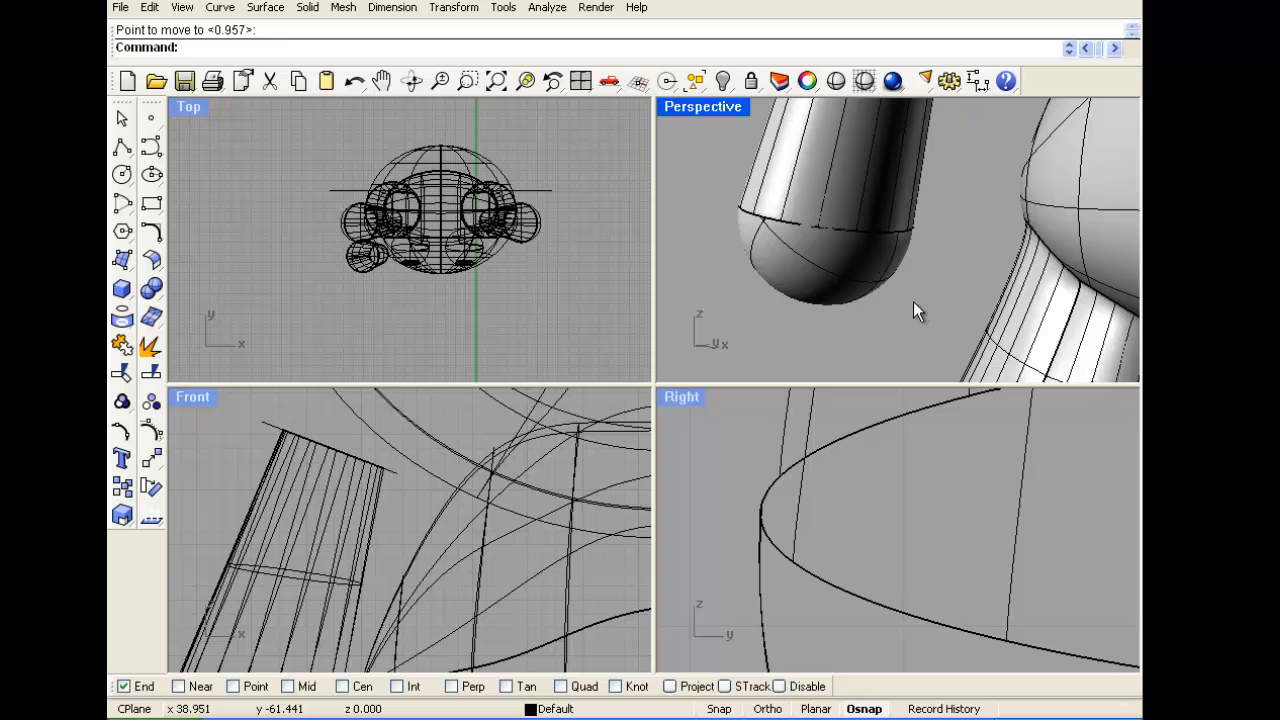
drag(913, 301, 694, 227)
click(149, 350)
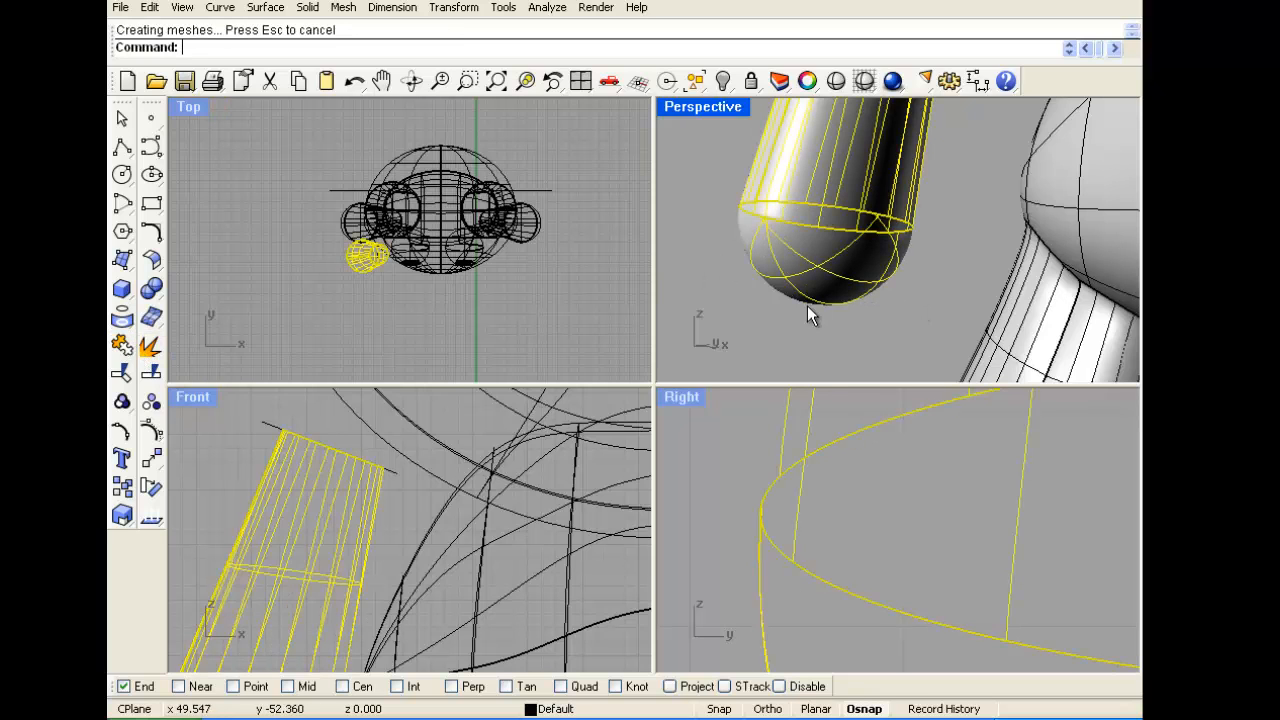
right_drag(725, 289, 780, 222)
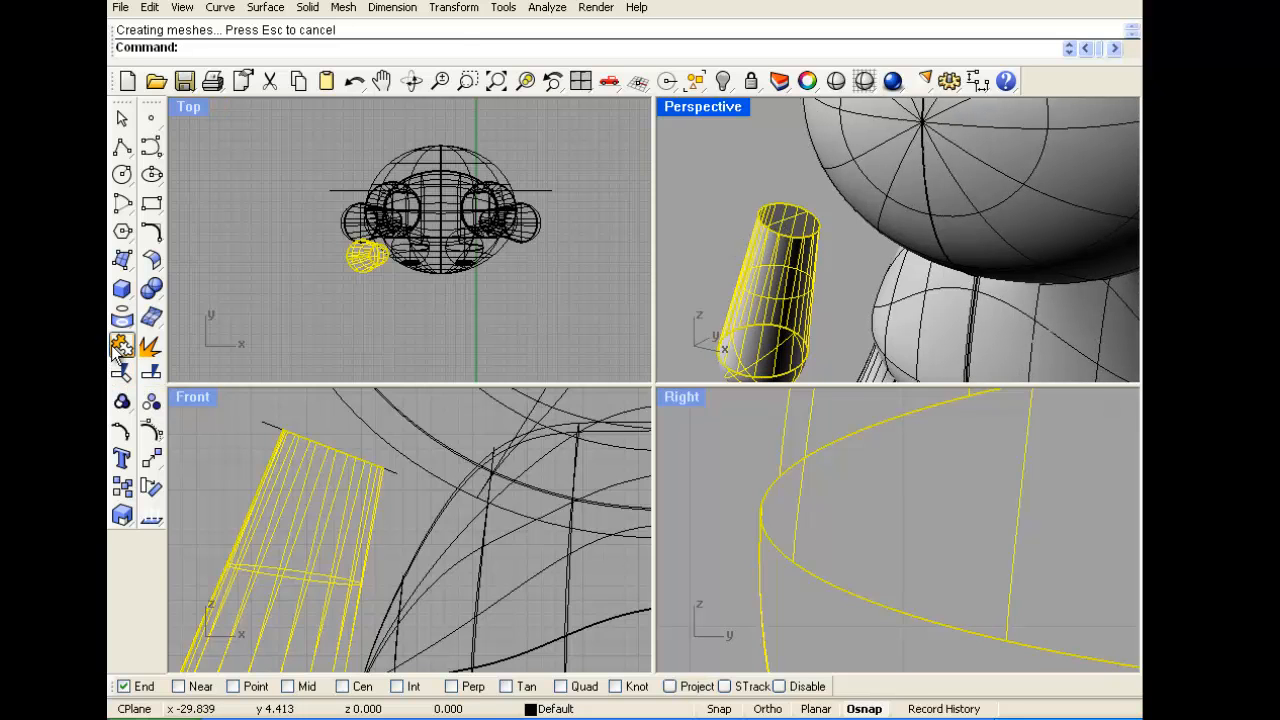
Taper the joined arm along its length in the Front view, with the axis running from below its rounded end to above its open end
scroll(835, 276, down, 3)
scroll(696, 524, down, 6)
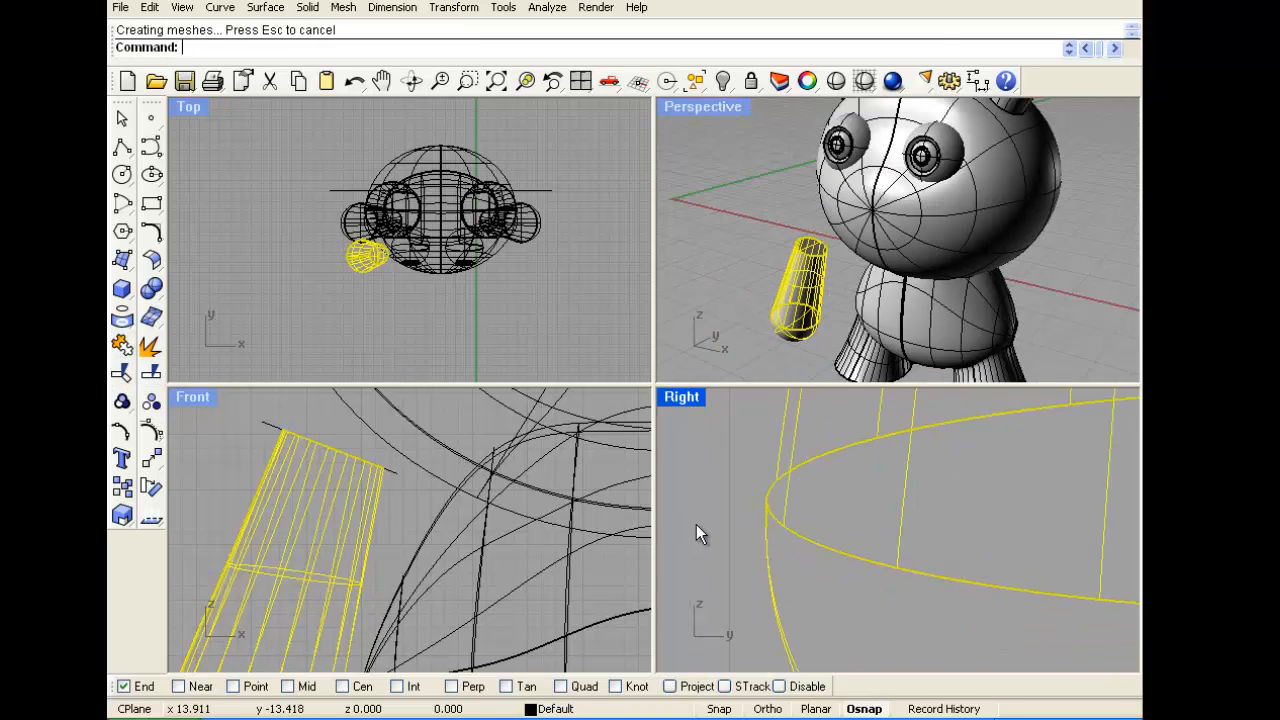
scroll(736, 511, up, 2)
scroll(309, 531, down, 3)
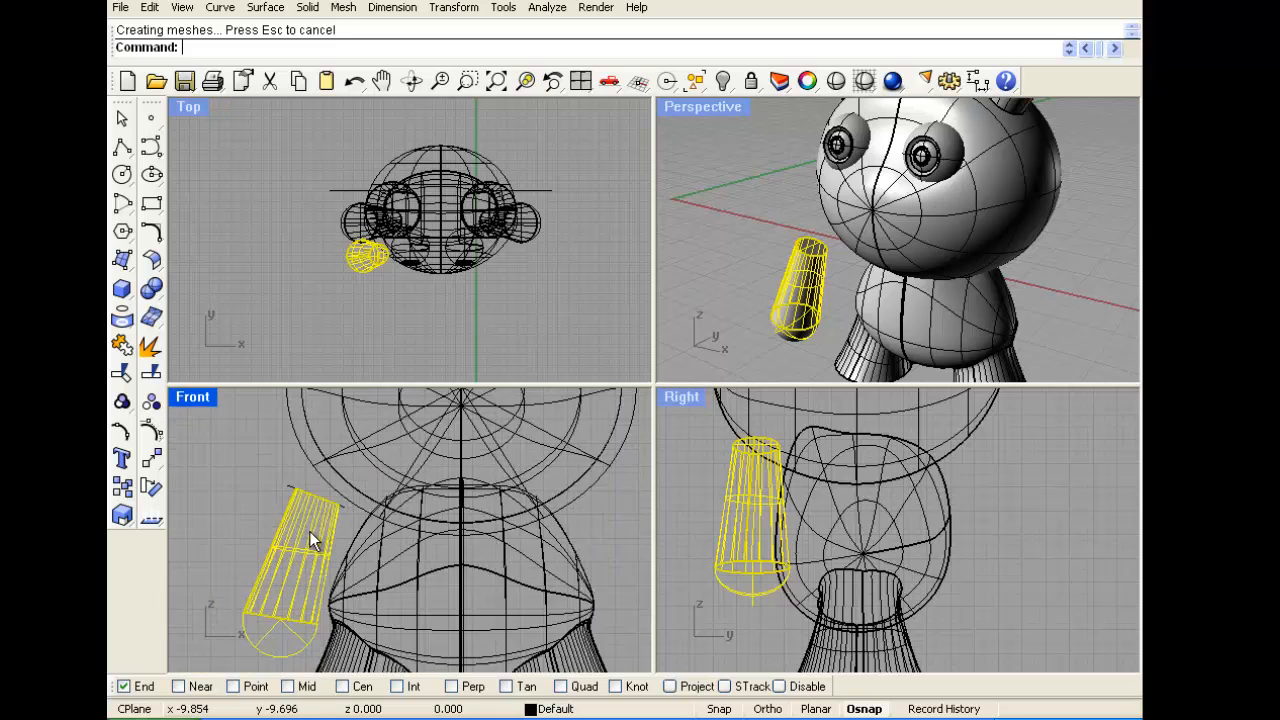
scroll(321, 490, up, 2)
scroll(321, 490, down, 3)
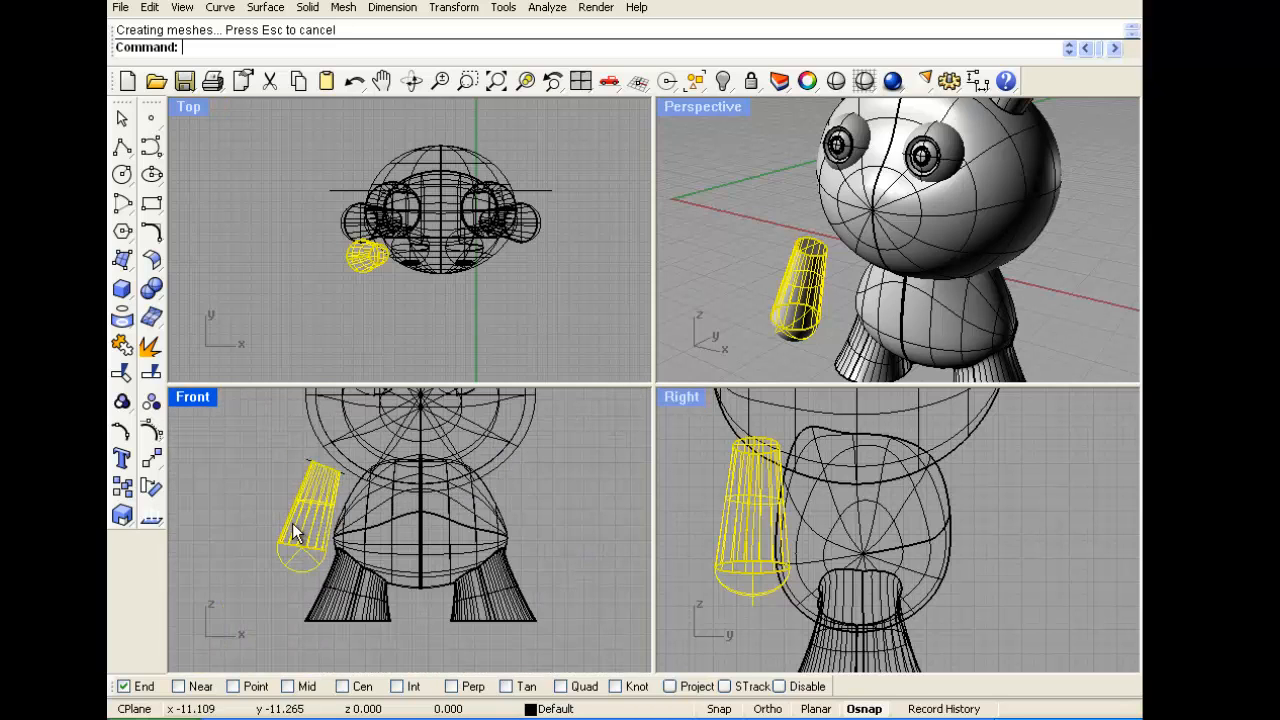
scroll(323, 506, up, 3)
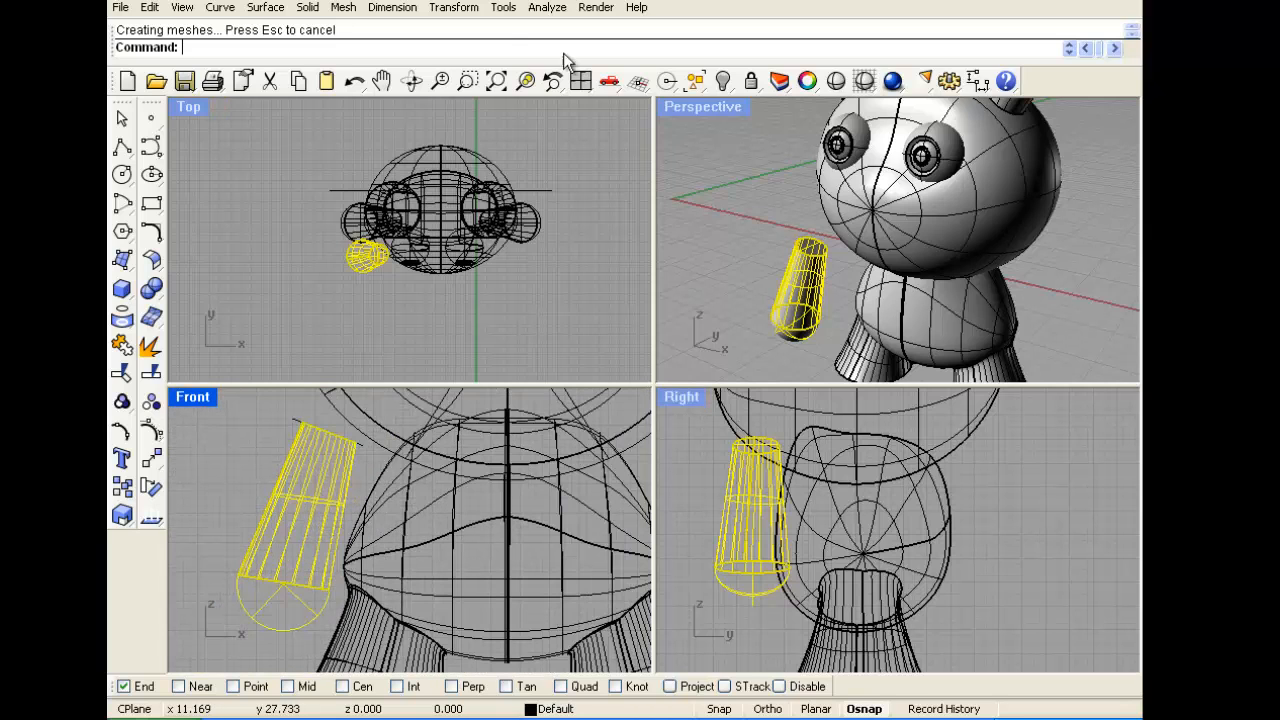
click(456, 10)
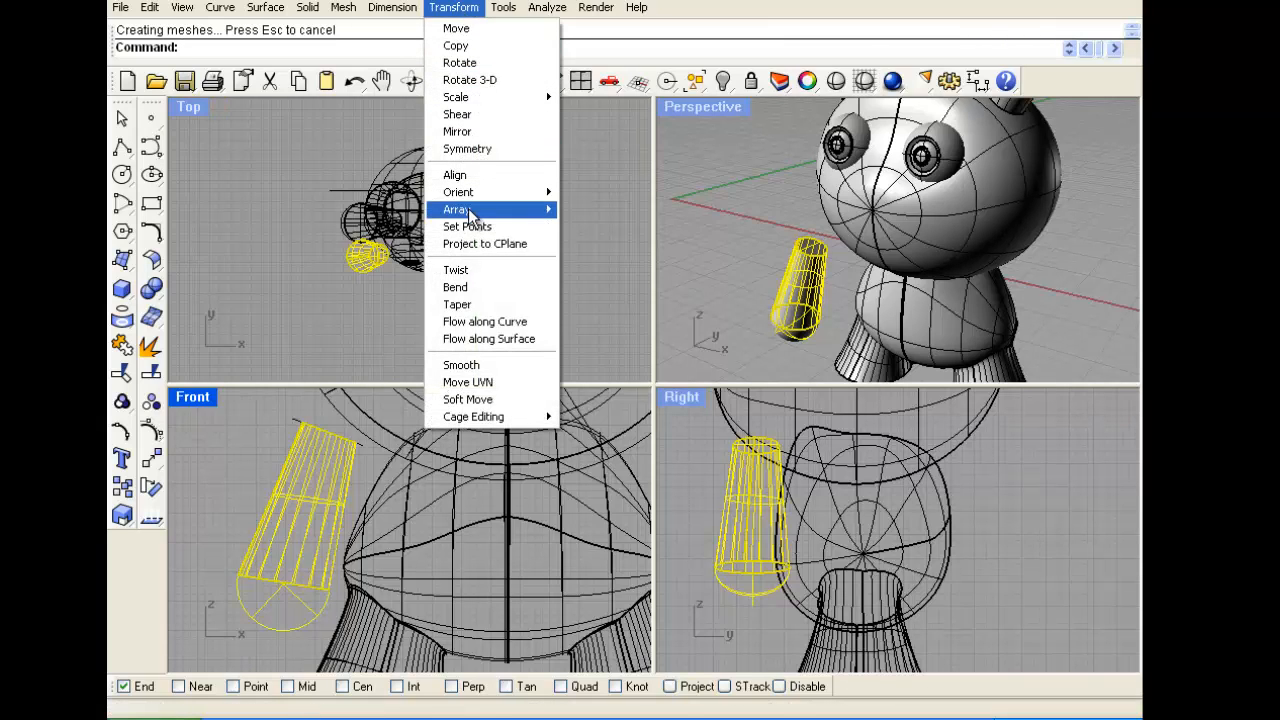
mouse_move(469, 213)
click(458, 304)
scroll(314, 514, down, 3)
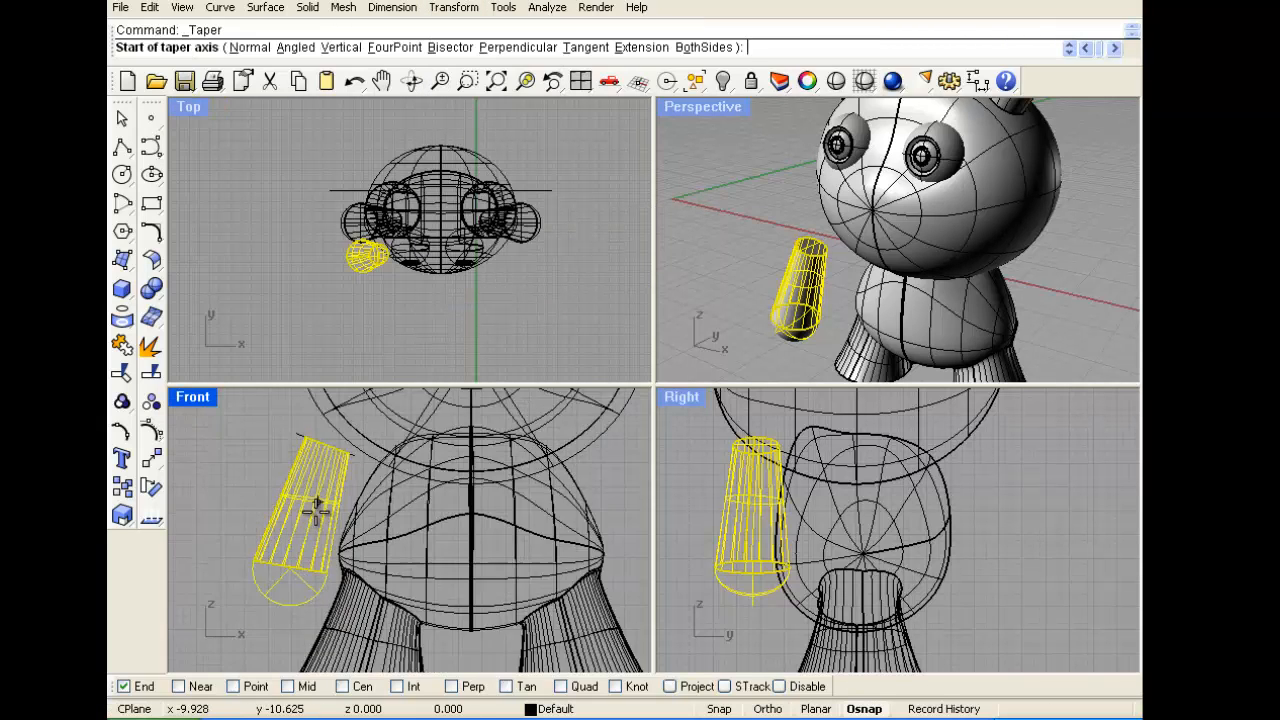
click(286, 597)
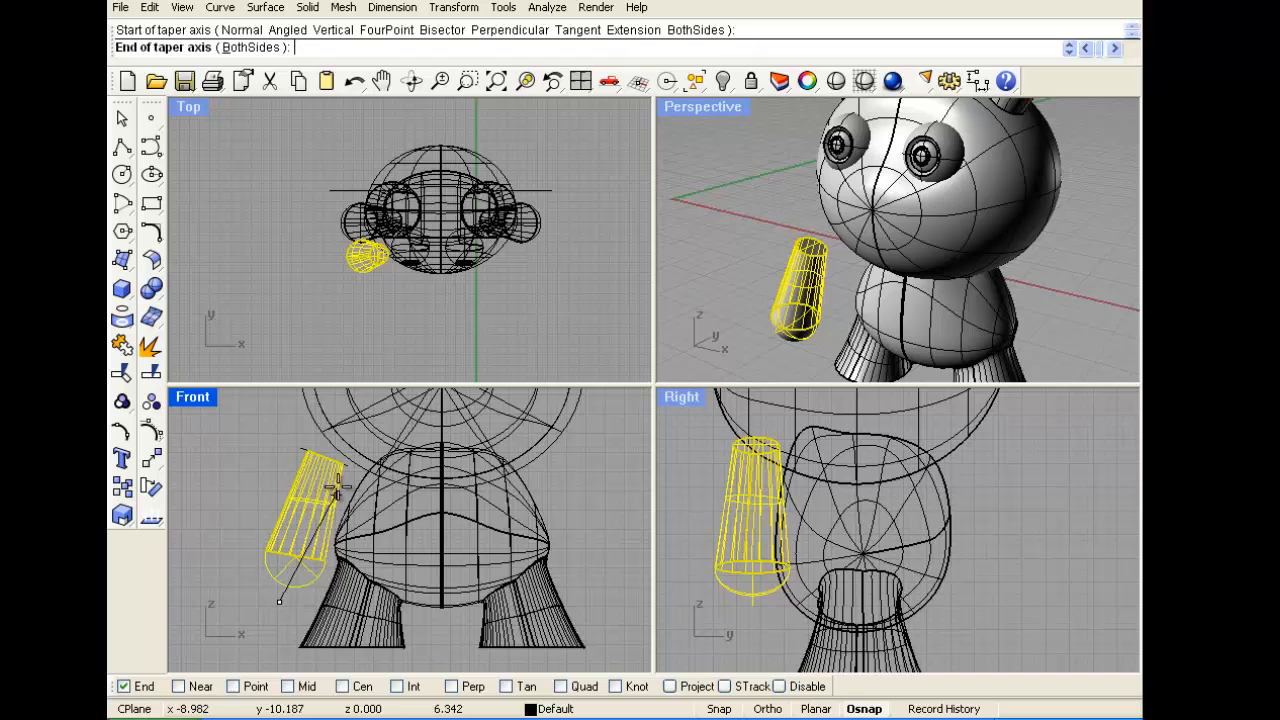
click(330, 440)
click(272, 458)
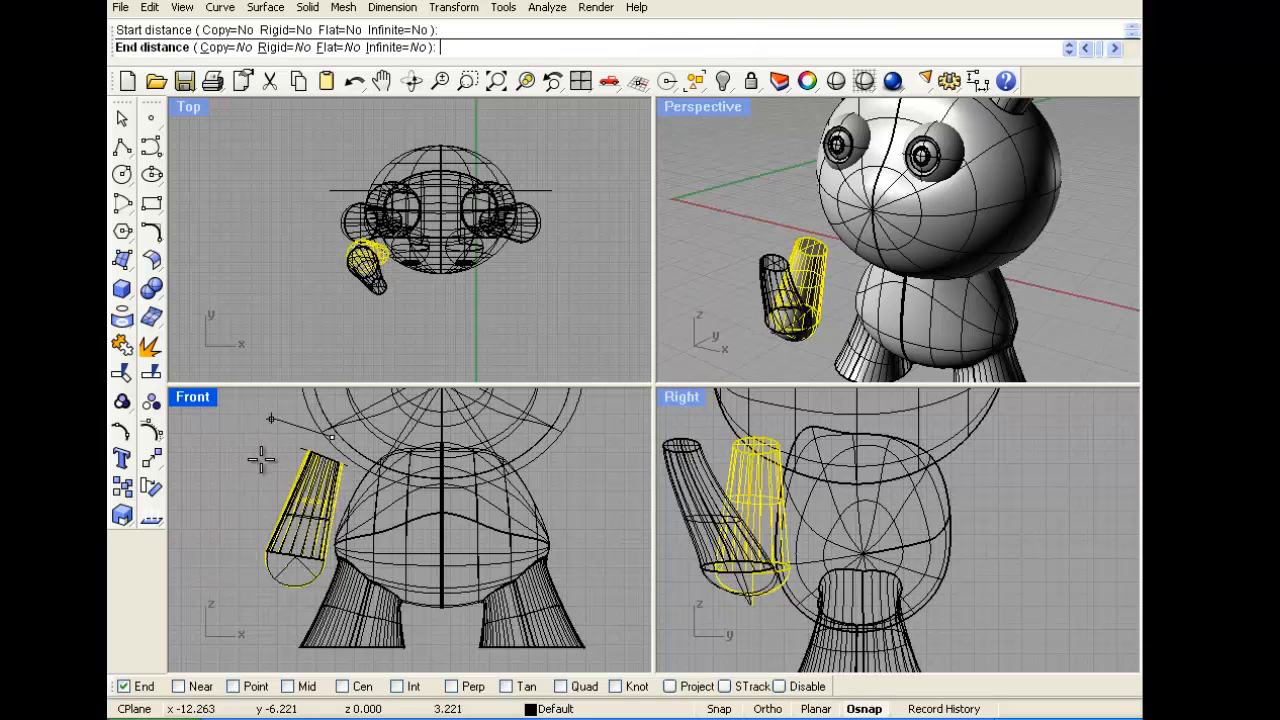
click(272, 458)
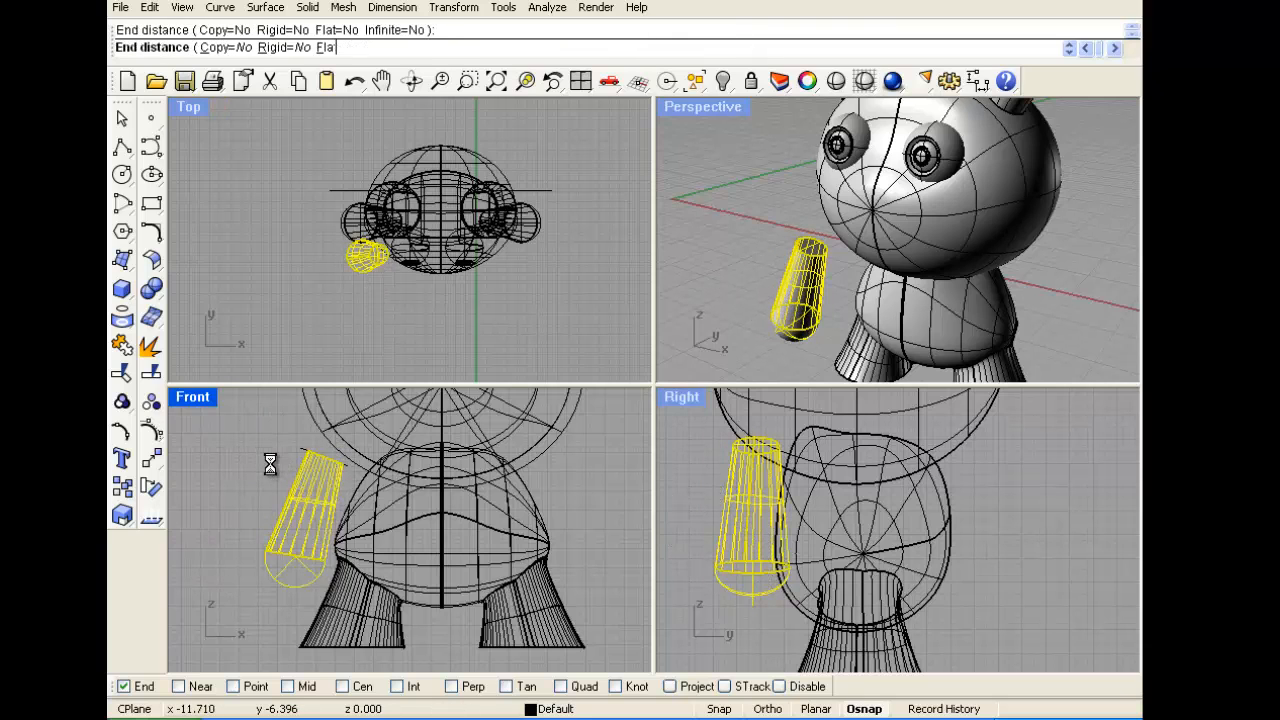
Bend the tapered arm in the Front view so its narrow upper end leans towards the body, using a spine along its length
click(449, 9)
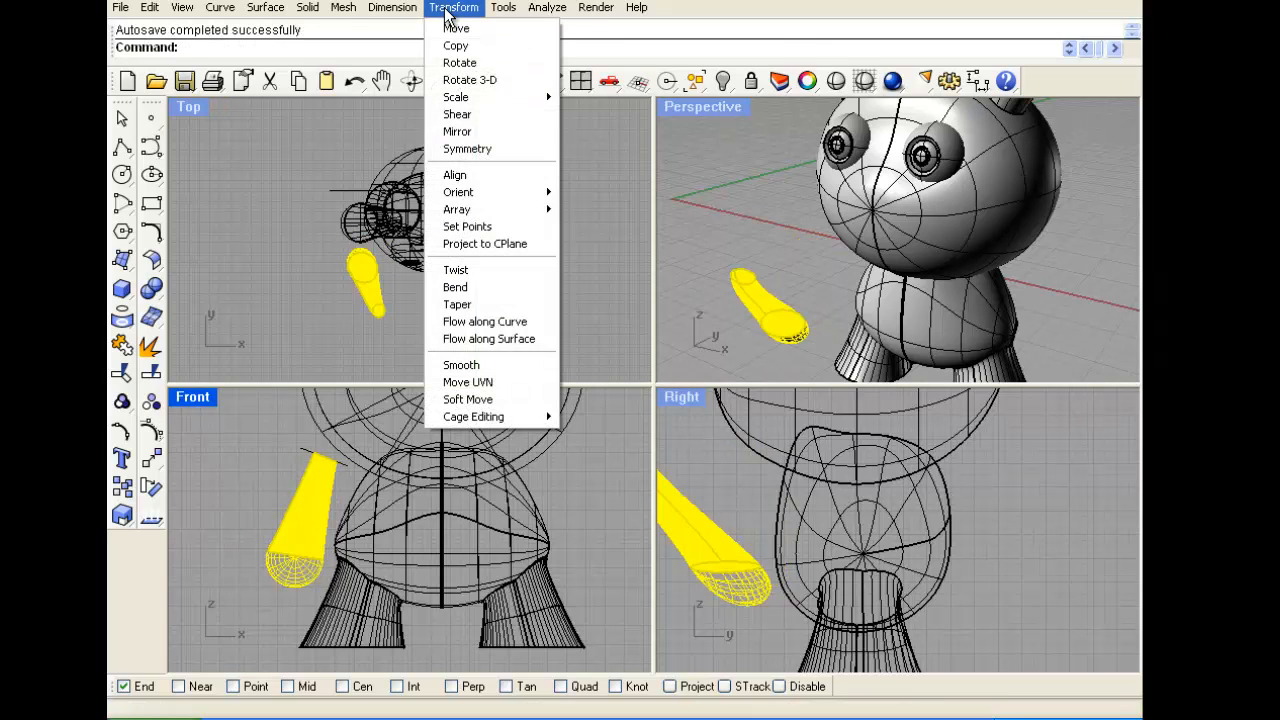
click(527, 289)
click(287, 625)
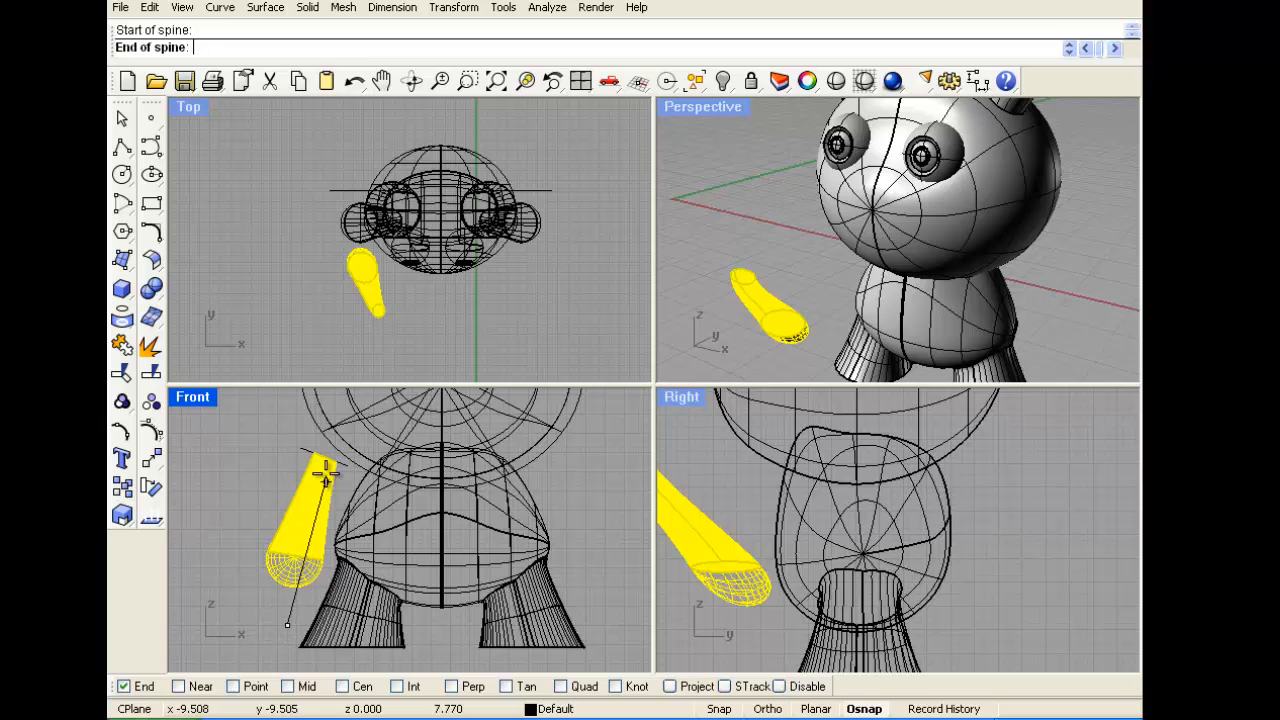
click(333, 448)
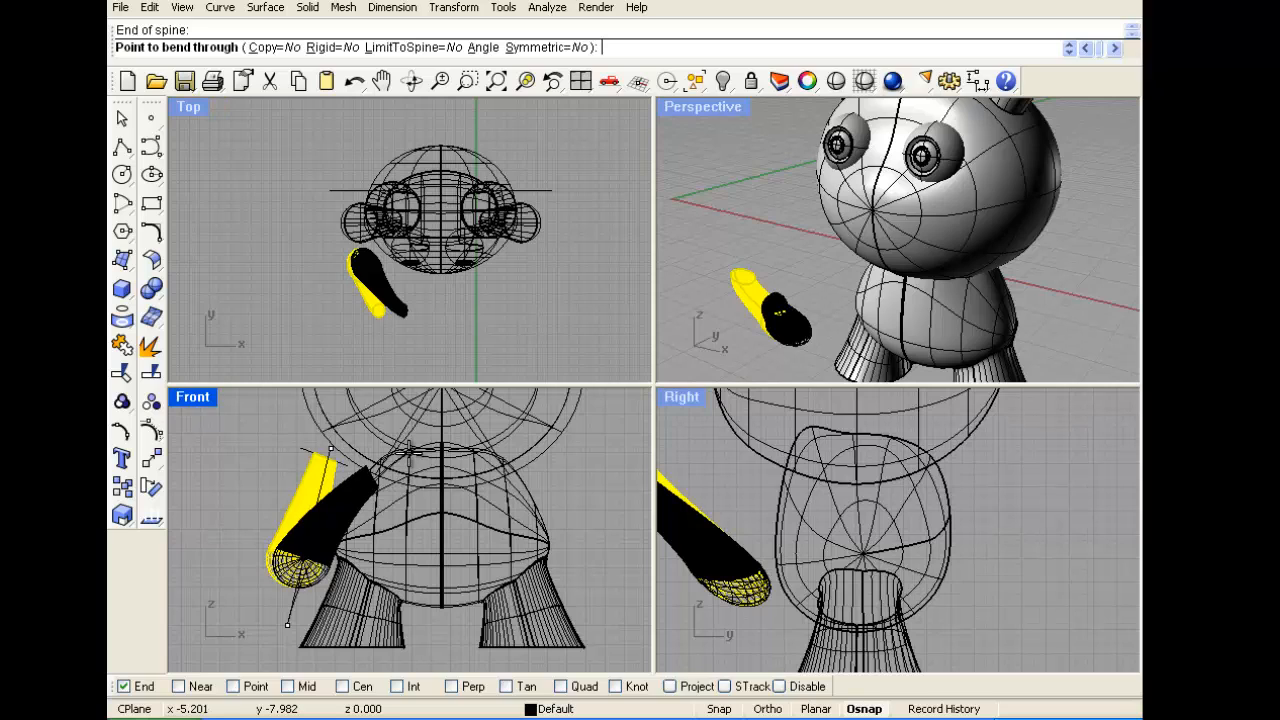
click(408, 452)
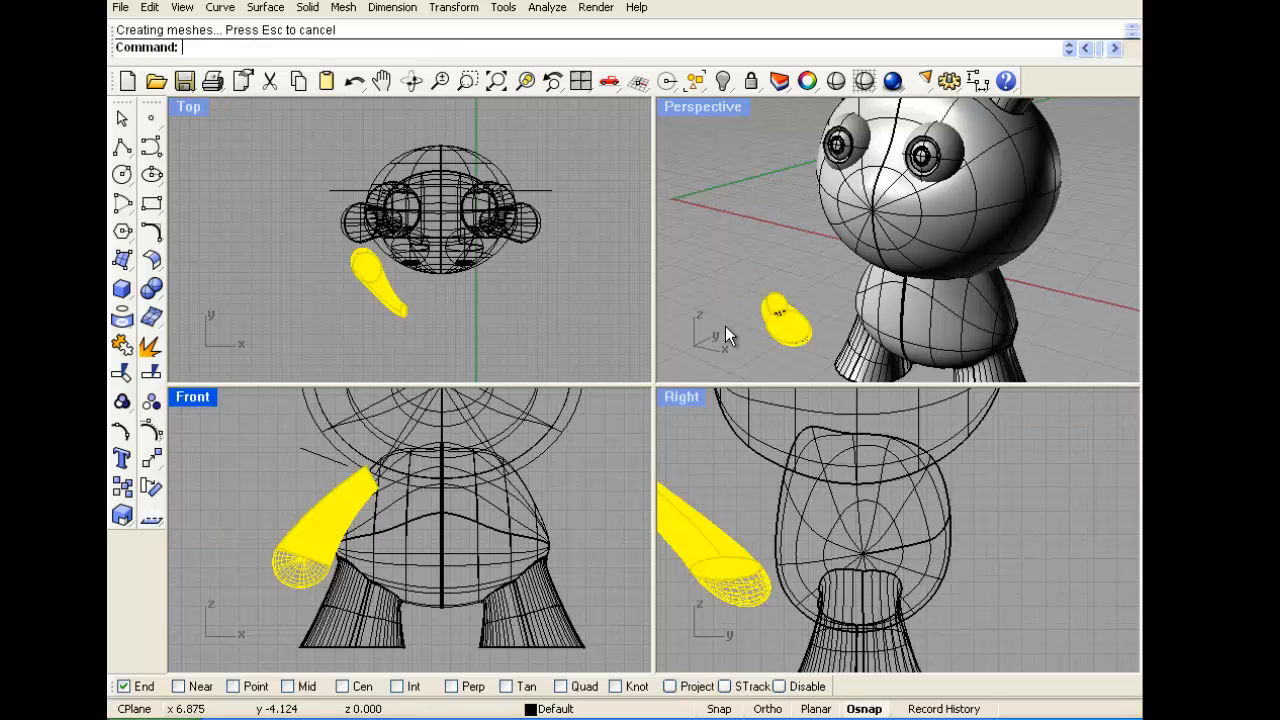
Inspect the bent arm's dense surface lines in the Perspective view and undo both the bend and the taper
click(725, 326)
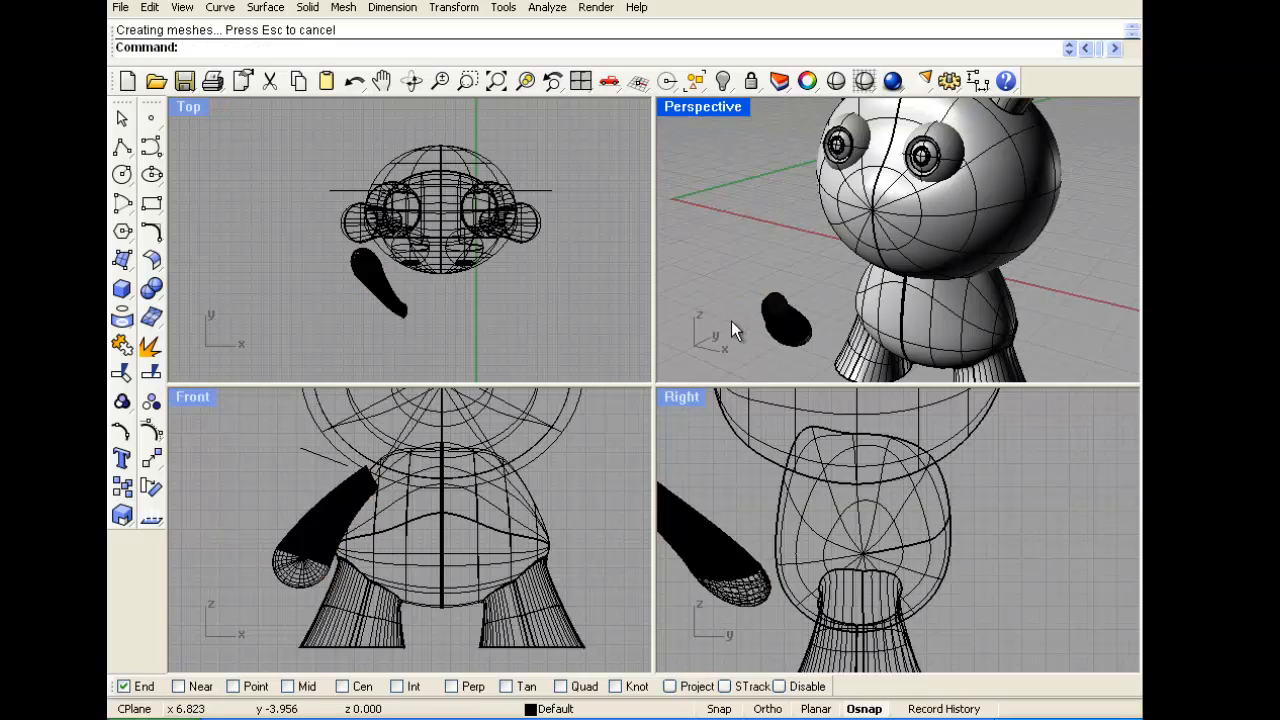
scroll(788, 340, up, 5)
scroll(790, 285, up, 10)
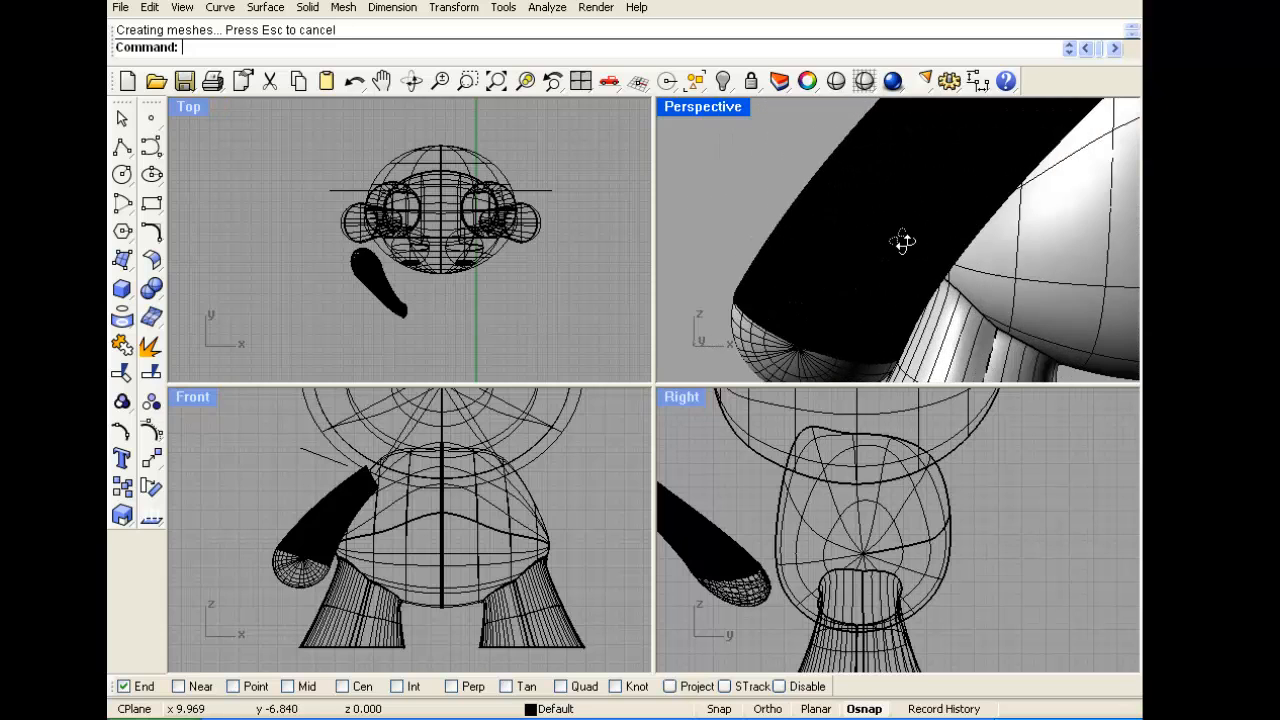
scroll(850, 262, down, 10)
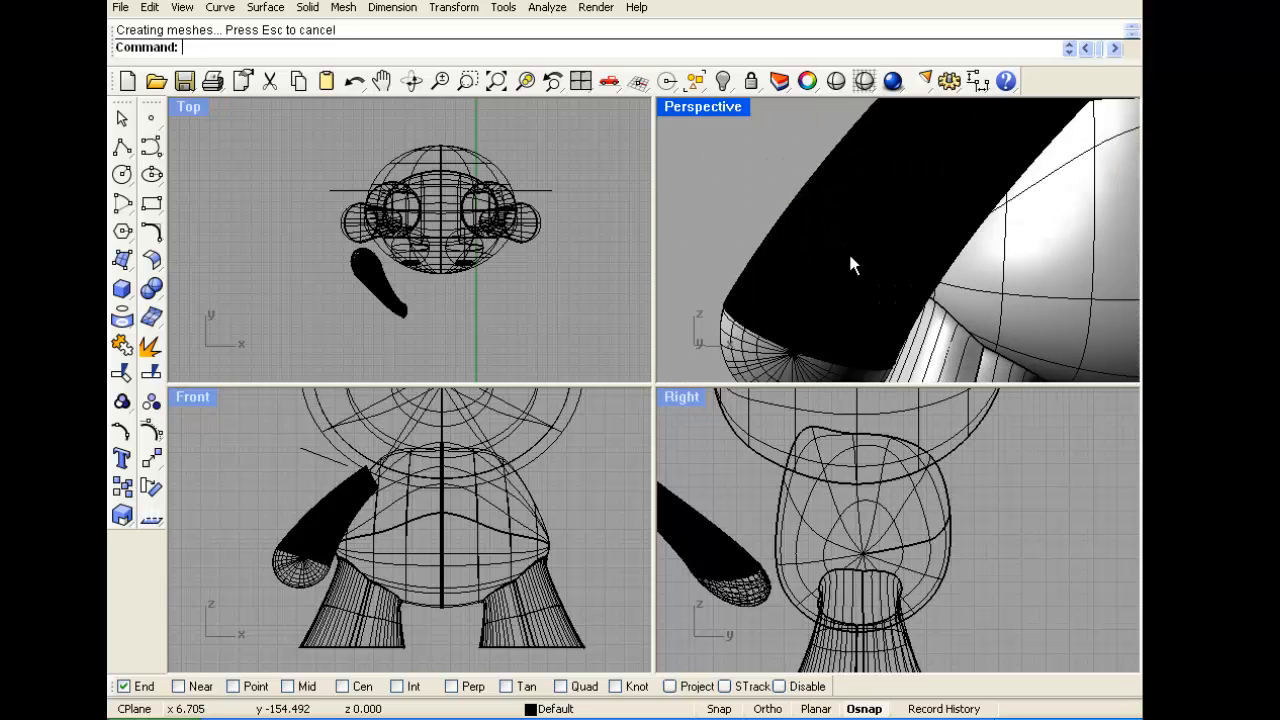
key(ctrl+z)
key(ctrl+z)
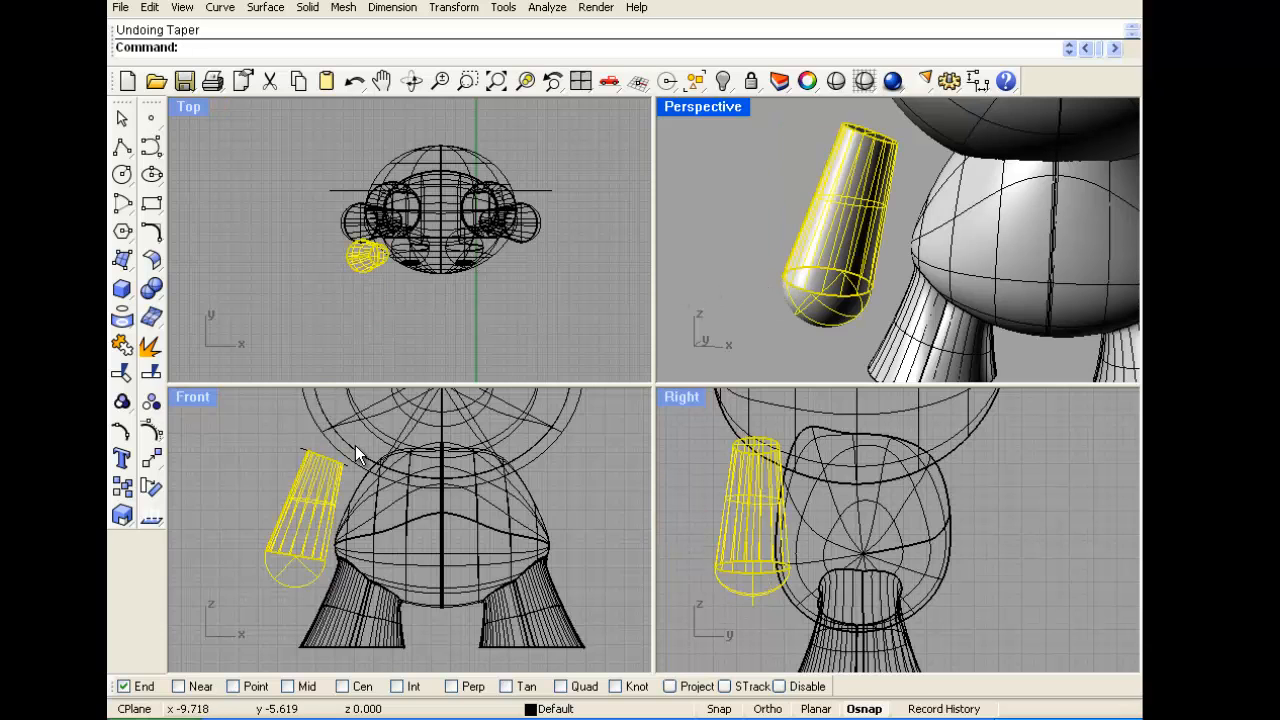
Move the arm away from the body and place it around the origin in the Top view
scroll(385, 290, up, 4)
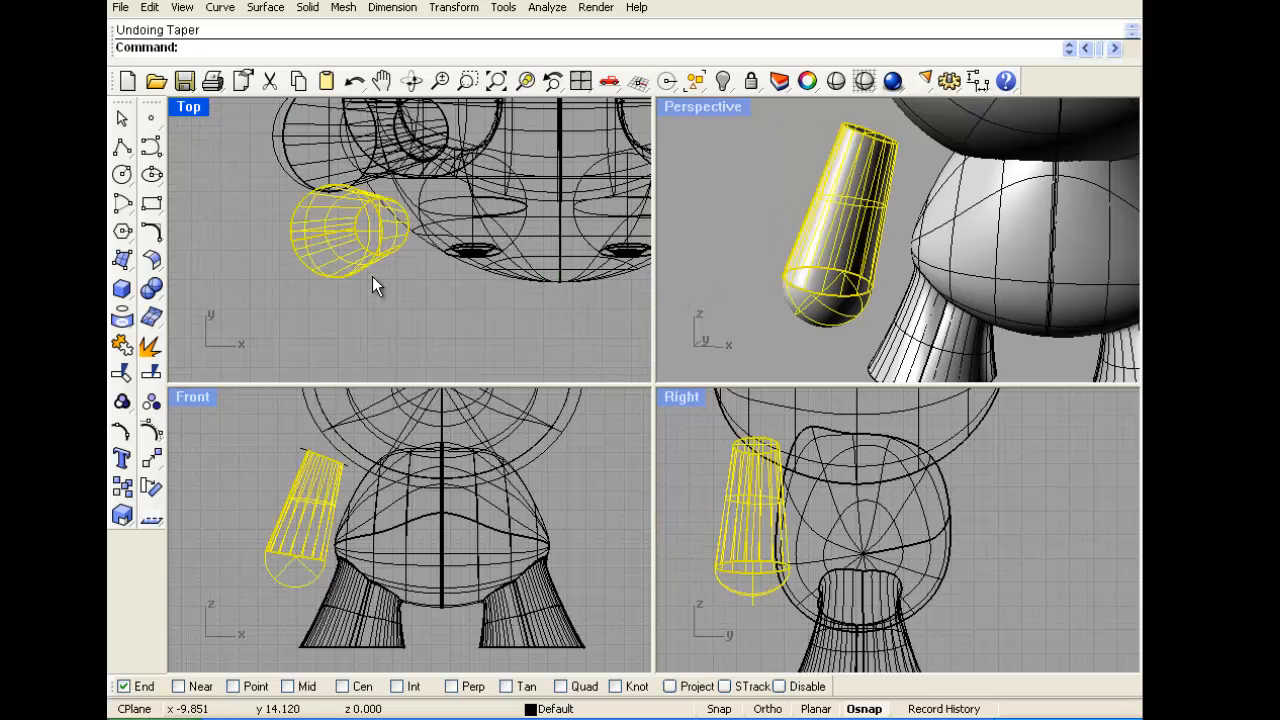
scroll(319, 483, down, 3)
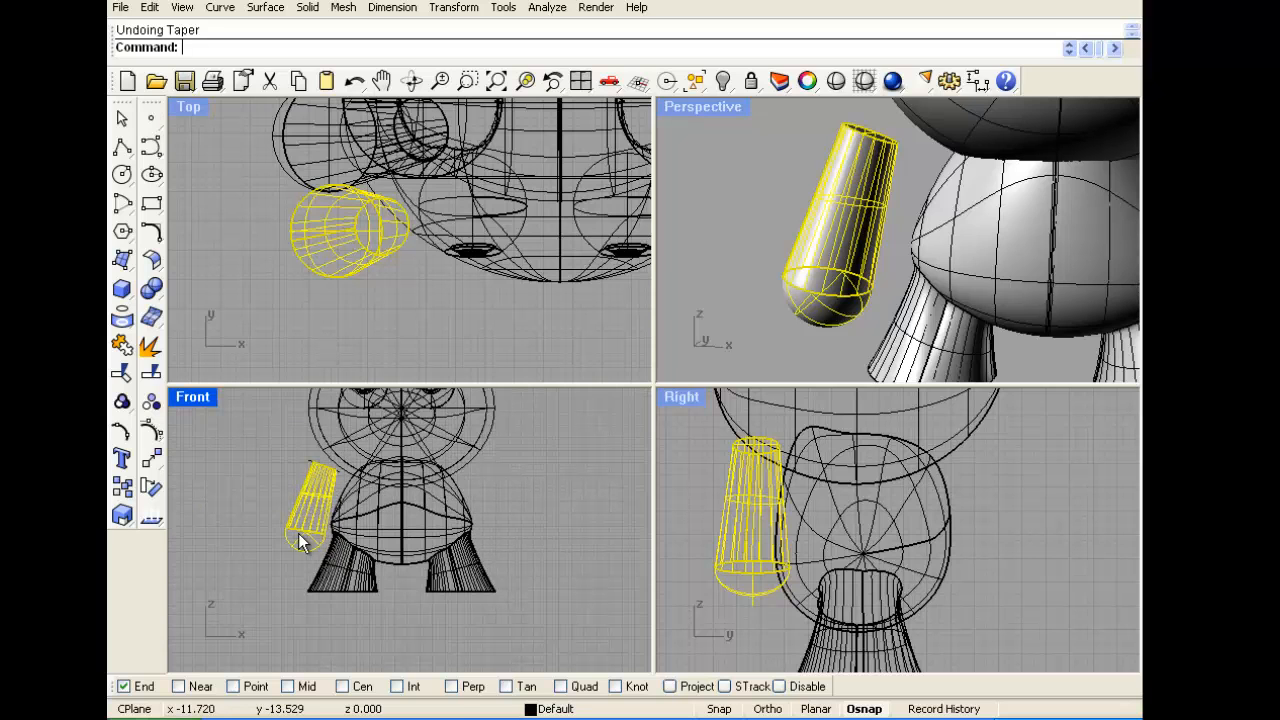
drag(316, 485, 255, 487)
scroll(348, 263, down, 3)
scroll(348, 263, down, 6)
right_drag(348, 263, 346, 170)
drag(296, 166, 434, 295)
scroll(453, 537, down, 3)
scroll(453, 537, down, 2)
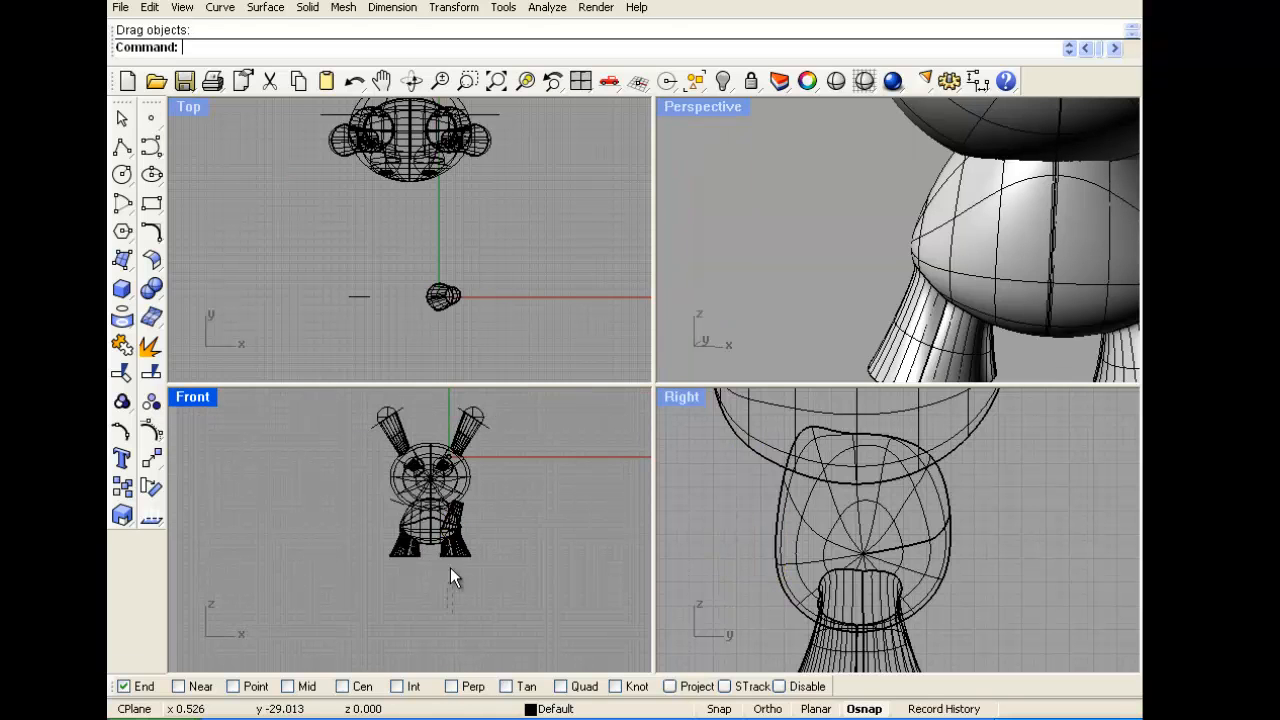
Select the whole character without the arm and move it well away in the negative X direction in the Top view
key(ctrl+a)
ctrl+click(447, 298)
drag(438, 141, 300, 138)
key(ctrl+z)
scroll(464, 208, down, 4)
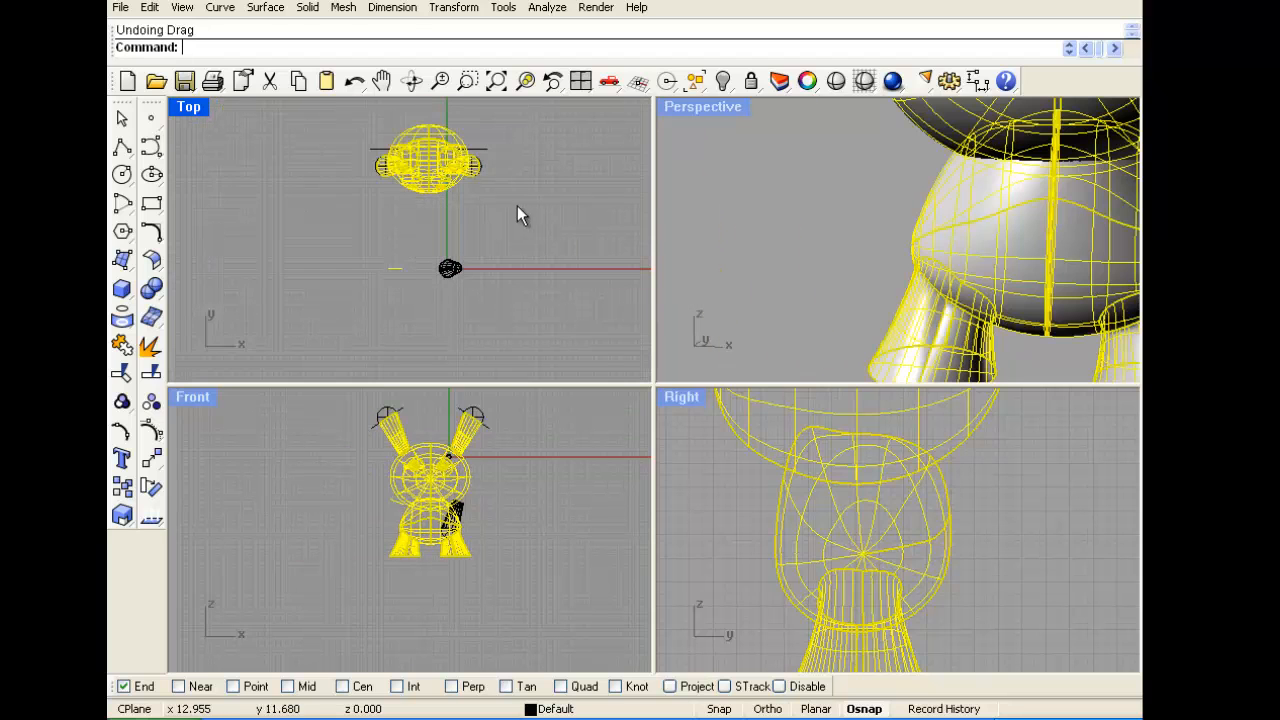
drag(517, 205, 370, 112)
drag(442, 149, 299, 154)
Select the isolated arm and taper it in the Front view along an axis from below its rounded end to above its open end
drag(362, 260, 362, 260)
click(449, 268)
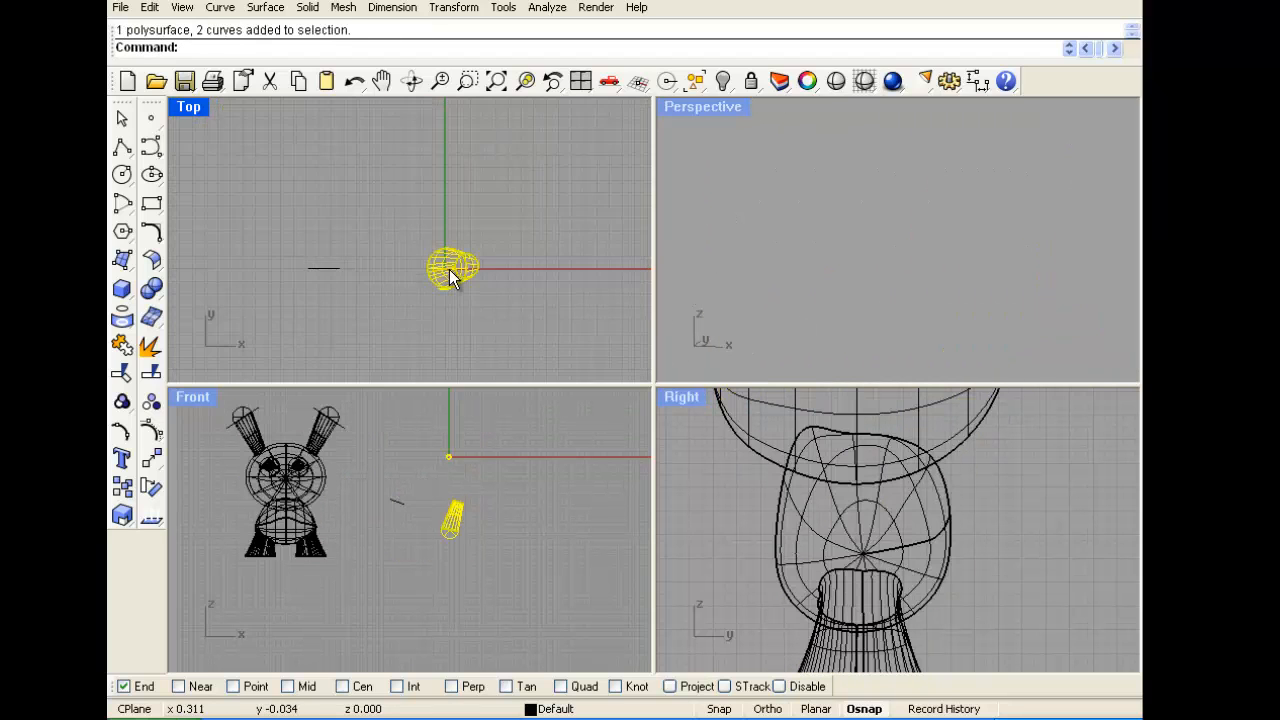
scroll(410, 243, up, 4)
click(467, 7)
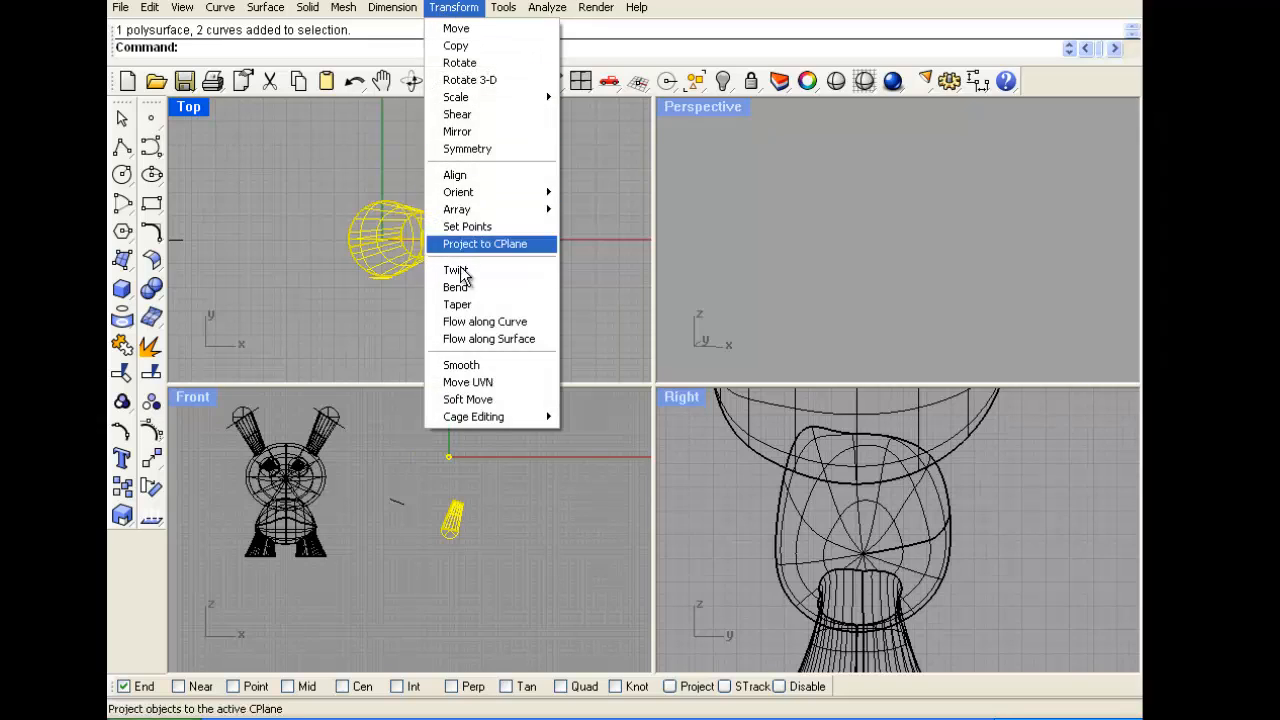
click(471, 303)
scroll(460, 470, up, 4)
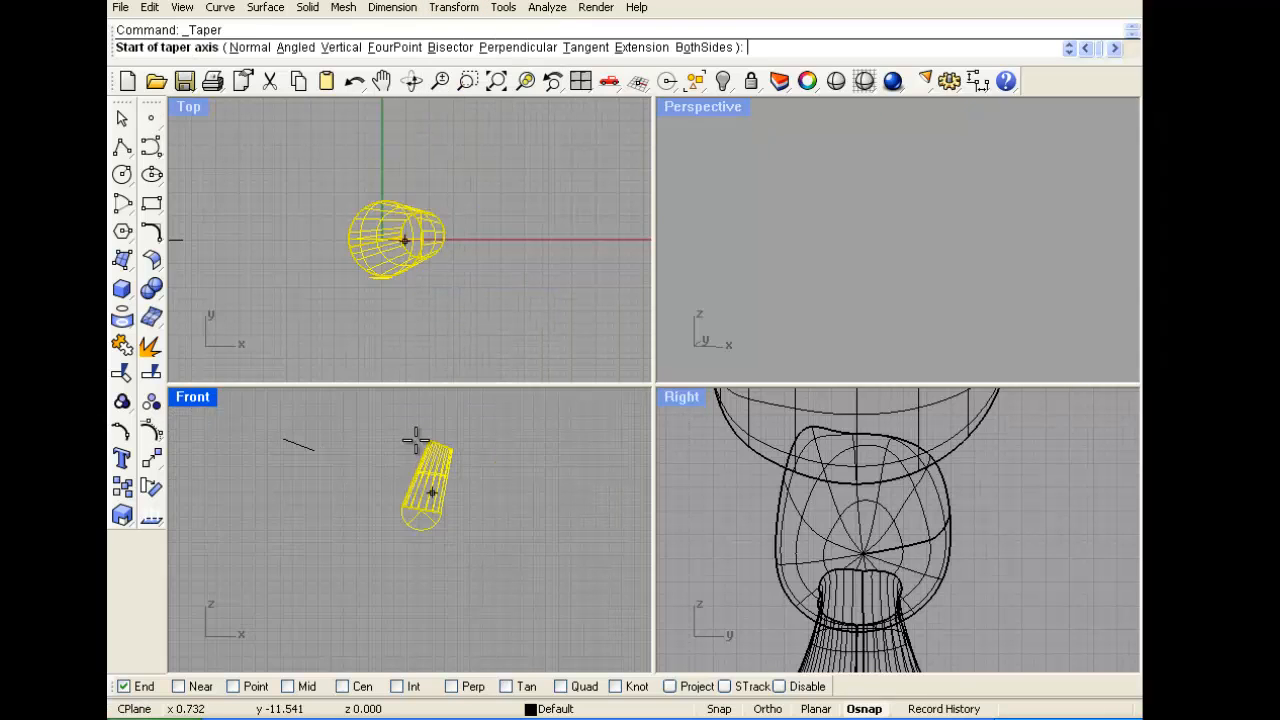
scroll(440, 450, up, 3)
scroll(430, 455, down, 2)
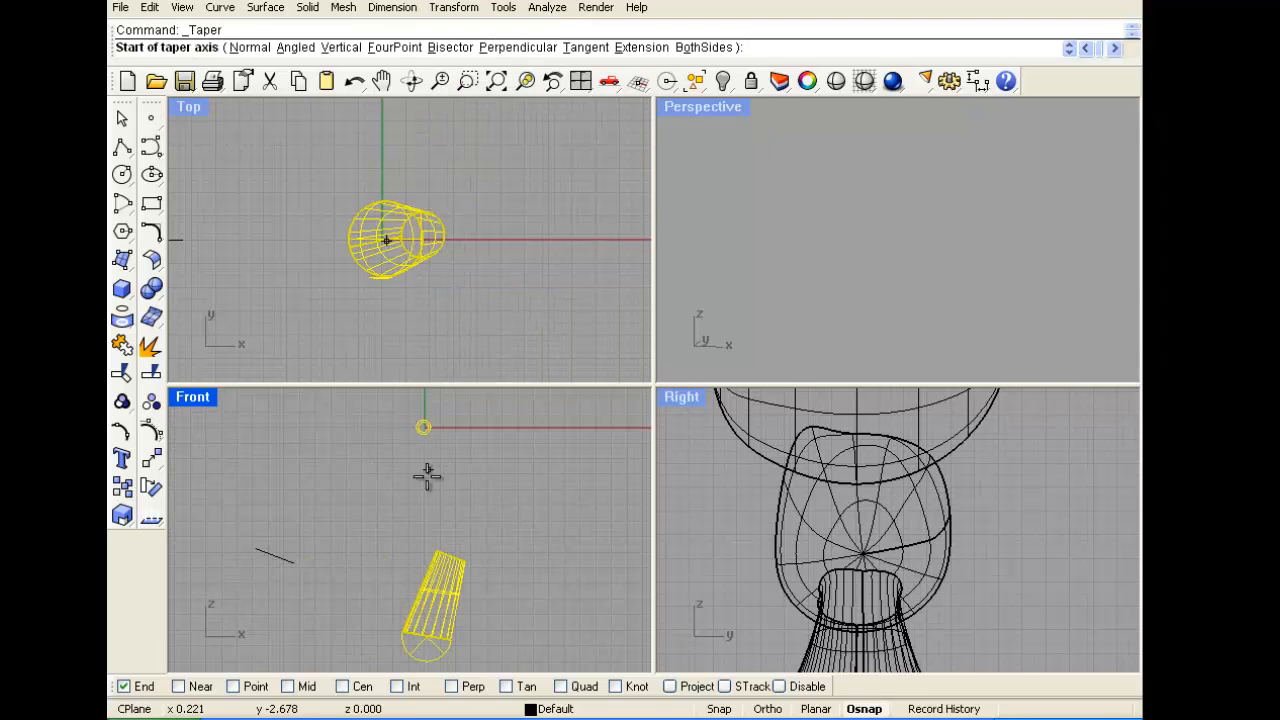
scroll(427, 550, down, 4)
scroll(427, 550, up, 3)
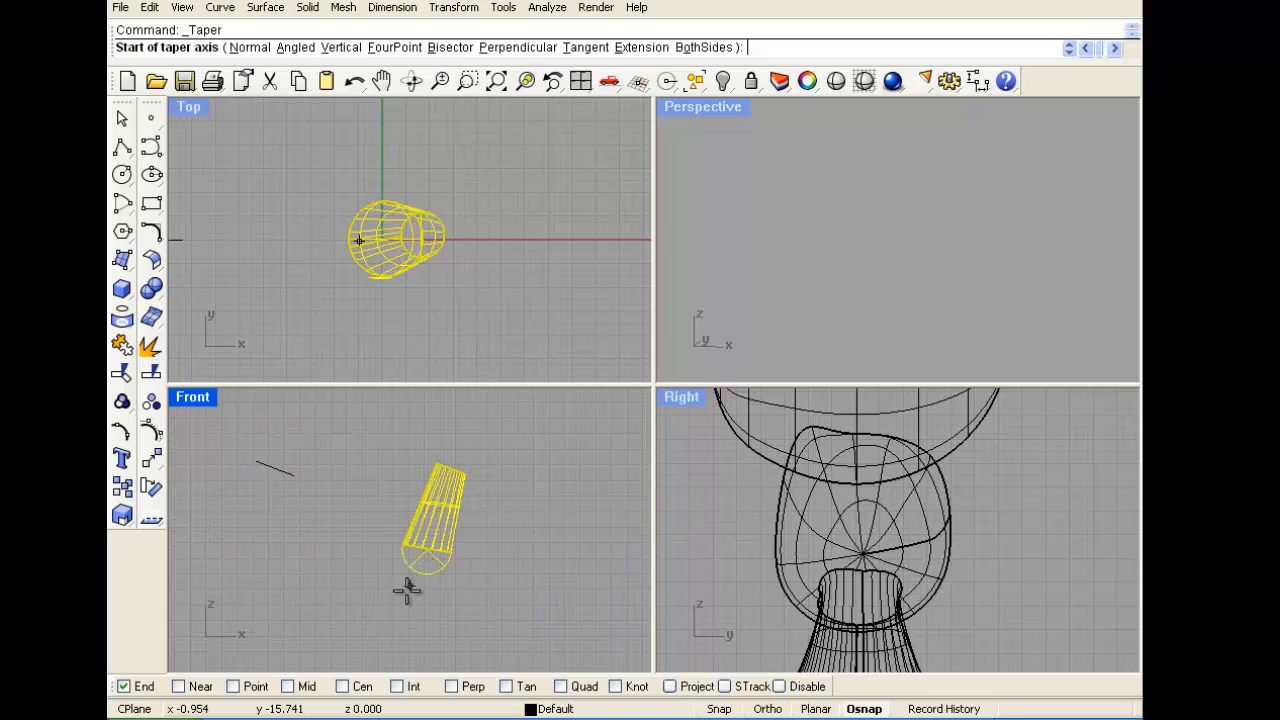
click(408, 604)
click(462, 432)
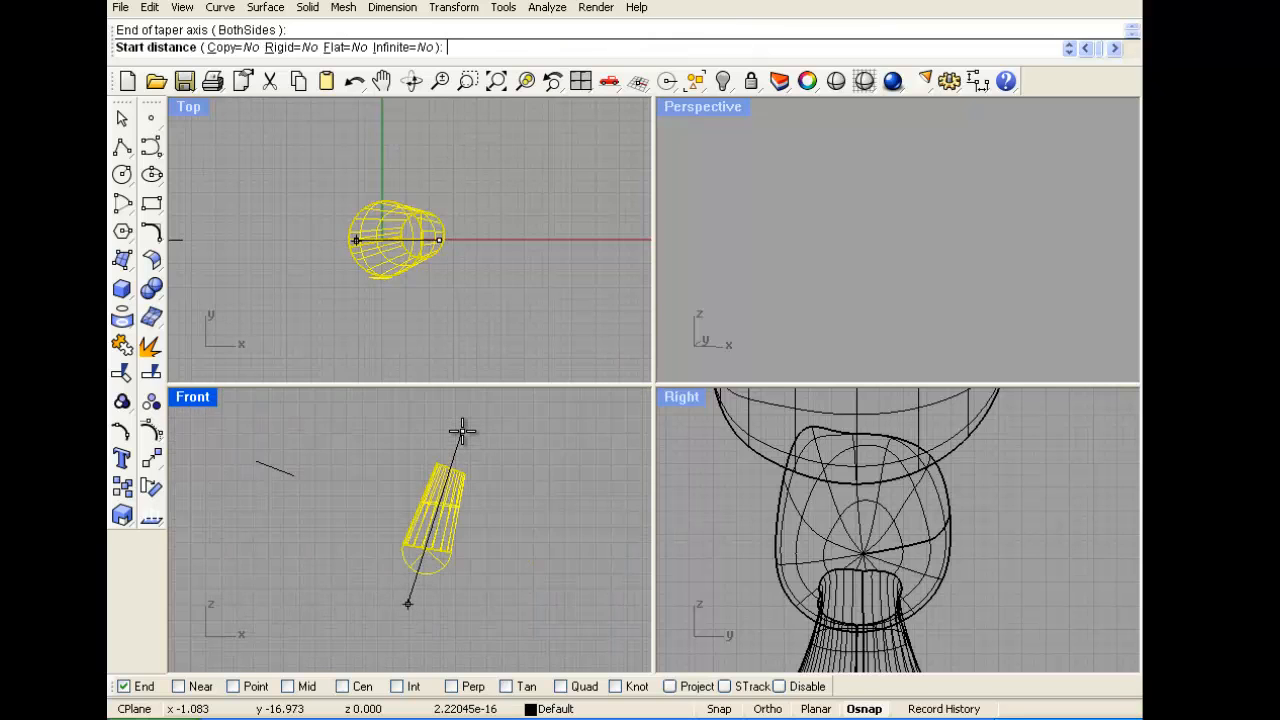
click(553, 513)
click(514, 492)
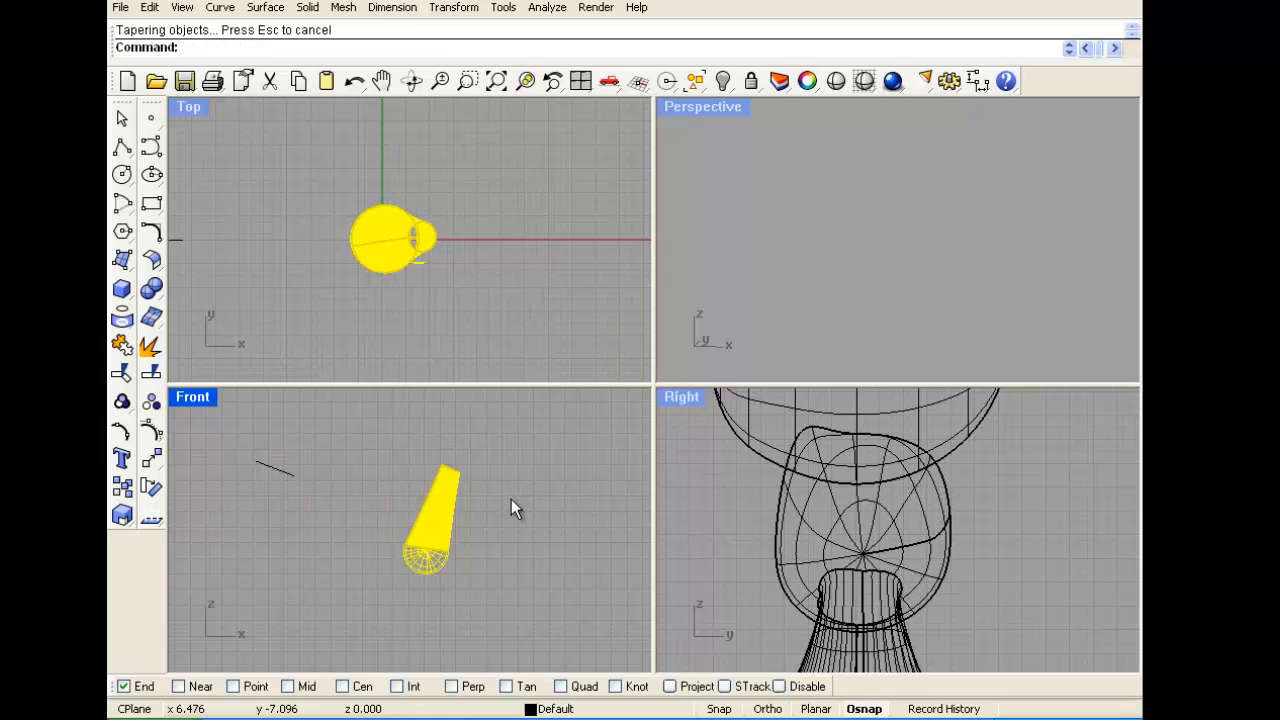
Examine the tapered arm's dense surface lines up close in the Front view and undo the taper
key(Escape)
scroll(436, 532, up, 5)
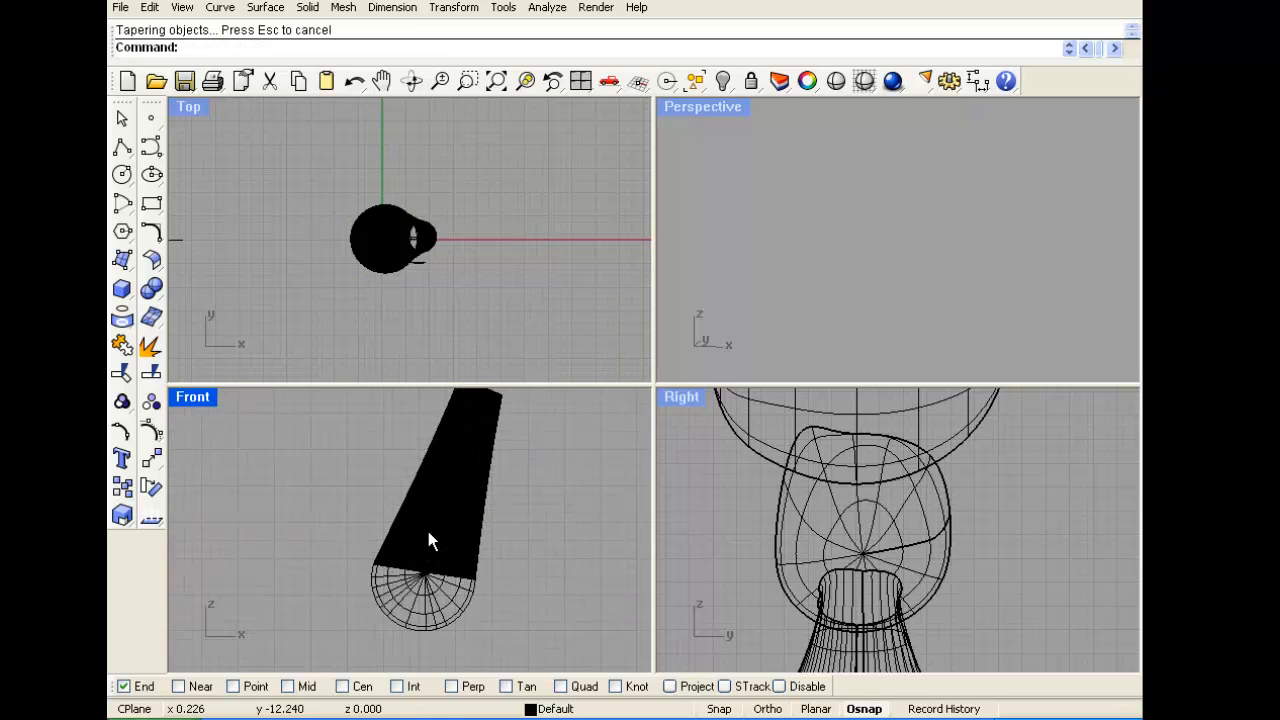
scroll(428, 535, up, 4)
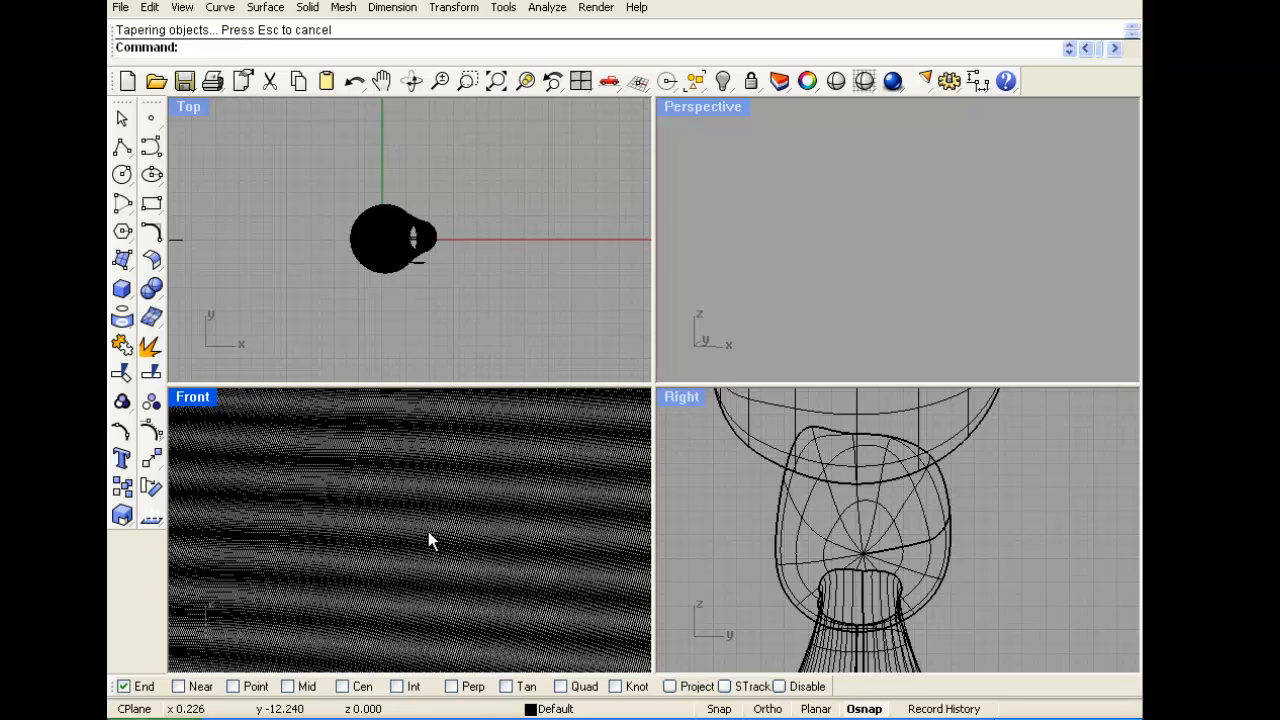
scroll(428, 535, down, 7)
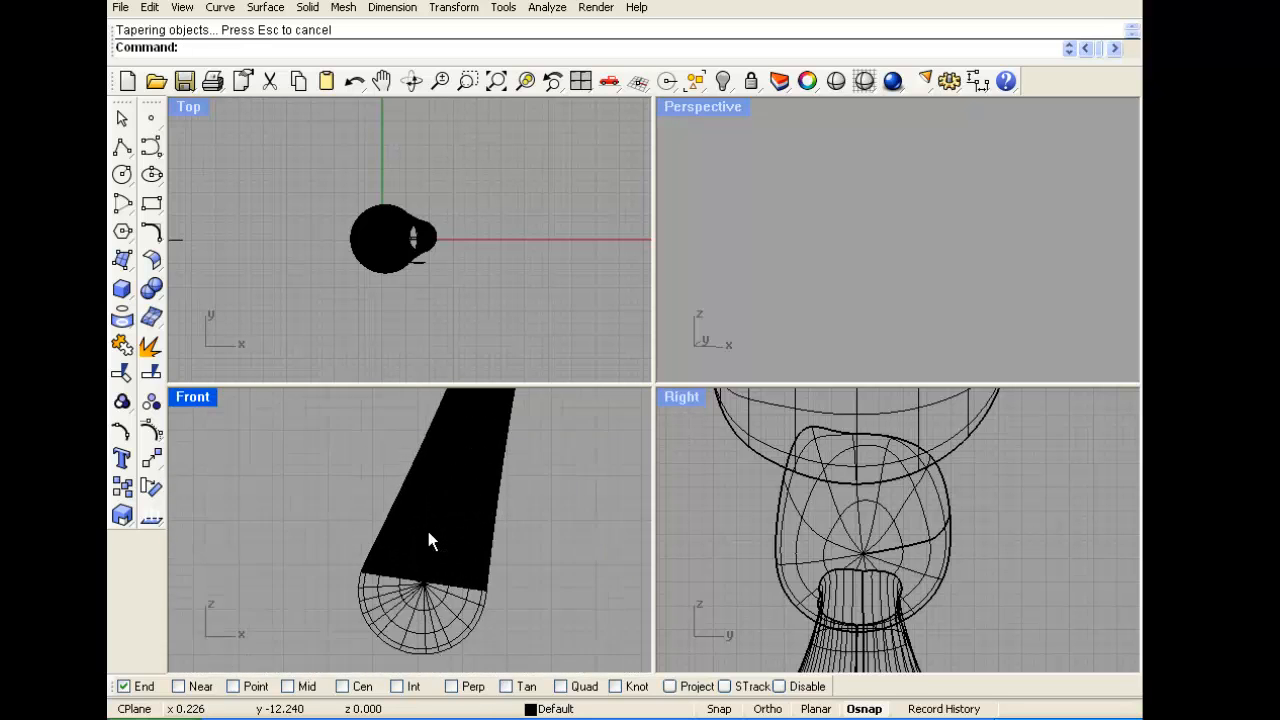
key(ctrl+z)
Bend the untapered arm slightly towards positive X in the Front view, with the spine running from its rounded end to above its open end
scroll(410, 515, up, 3)
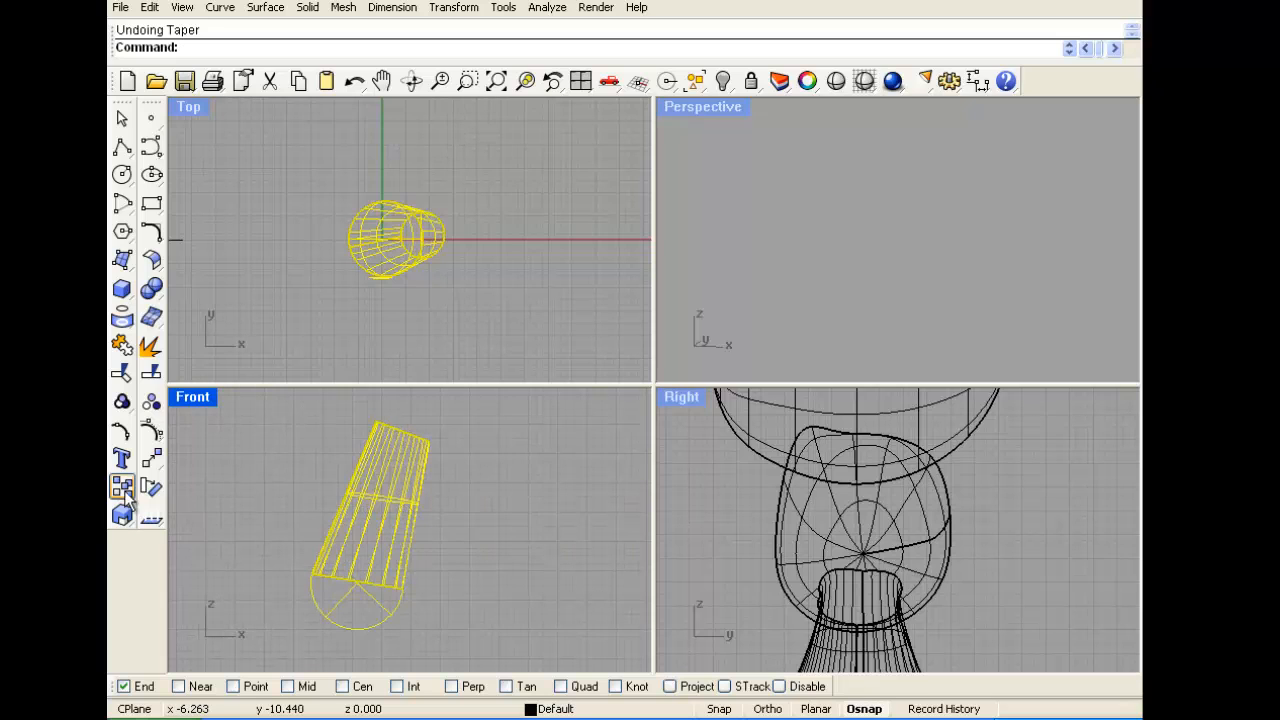
click(452, 8)
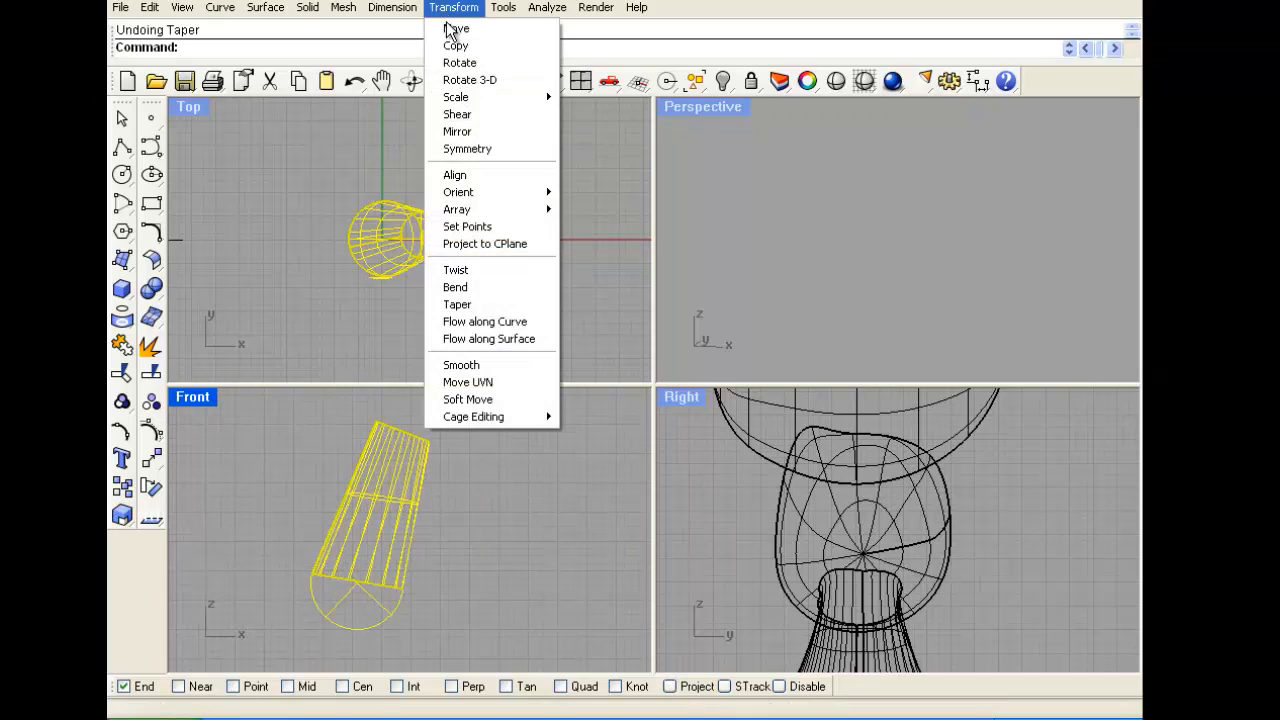
click(451, 288)
click(348, 625)
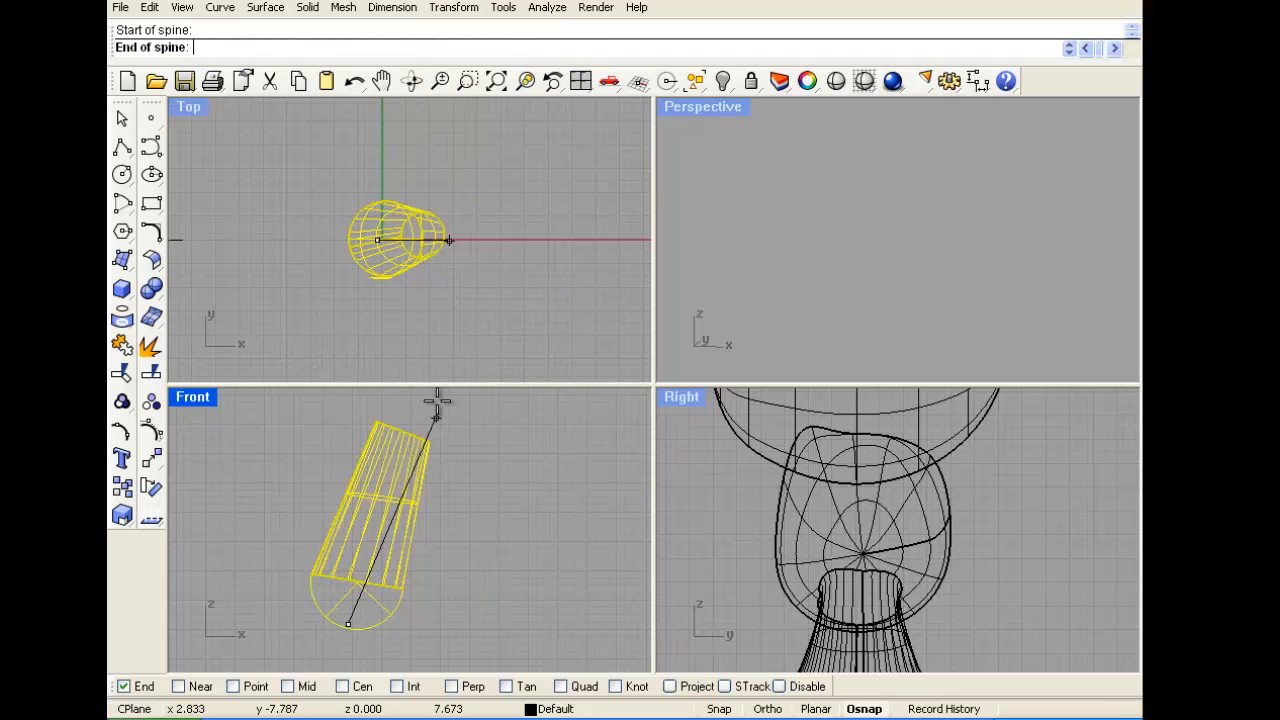
click(416, 409)
click(452, 430)
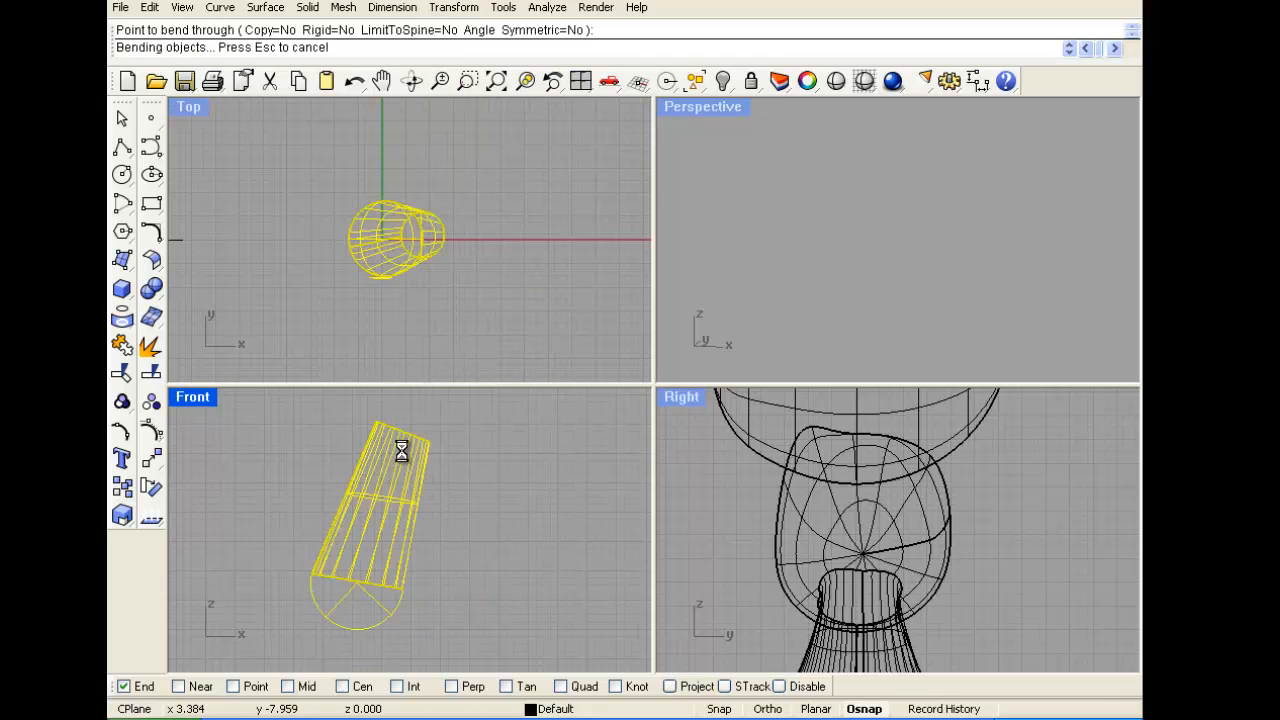
Bend the arm's upper part further towards positive X in the Front view, with the spine running from mid-arm to above its open end
right_click(418, 456)
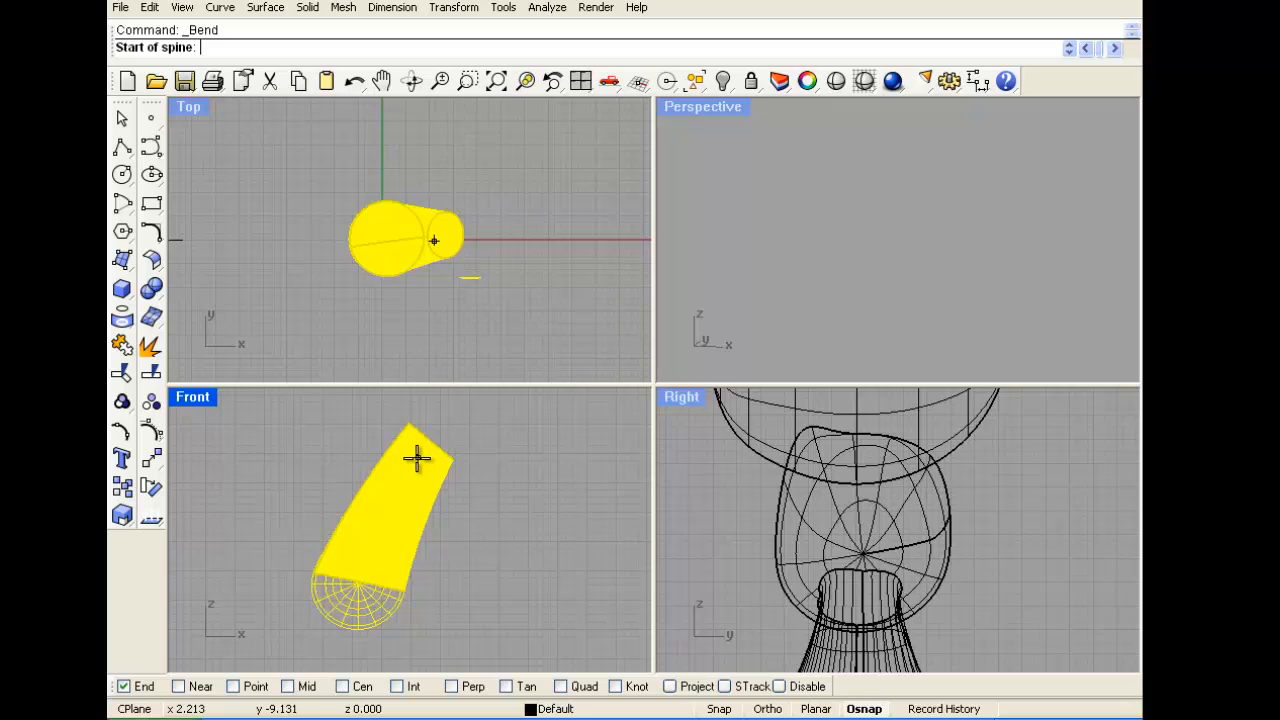
click(405, 487)
click(443, 421)
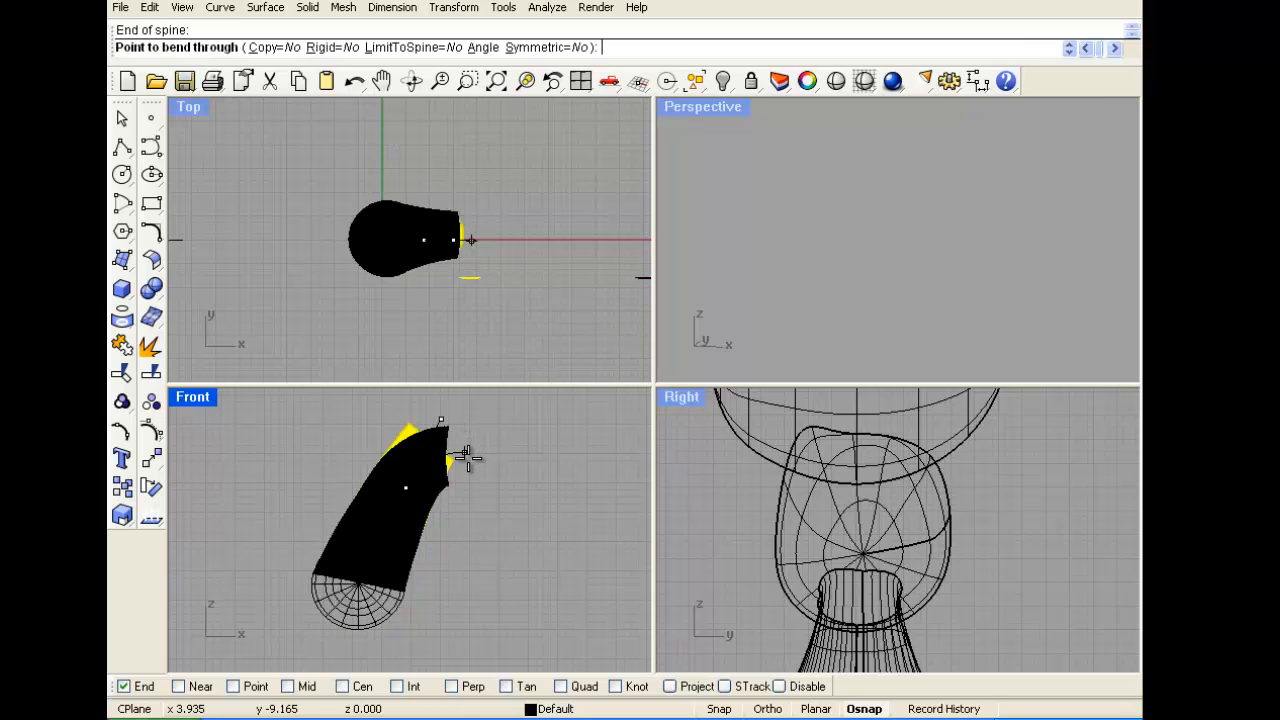
click(506, 452)
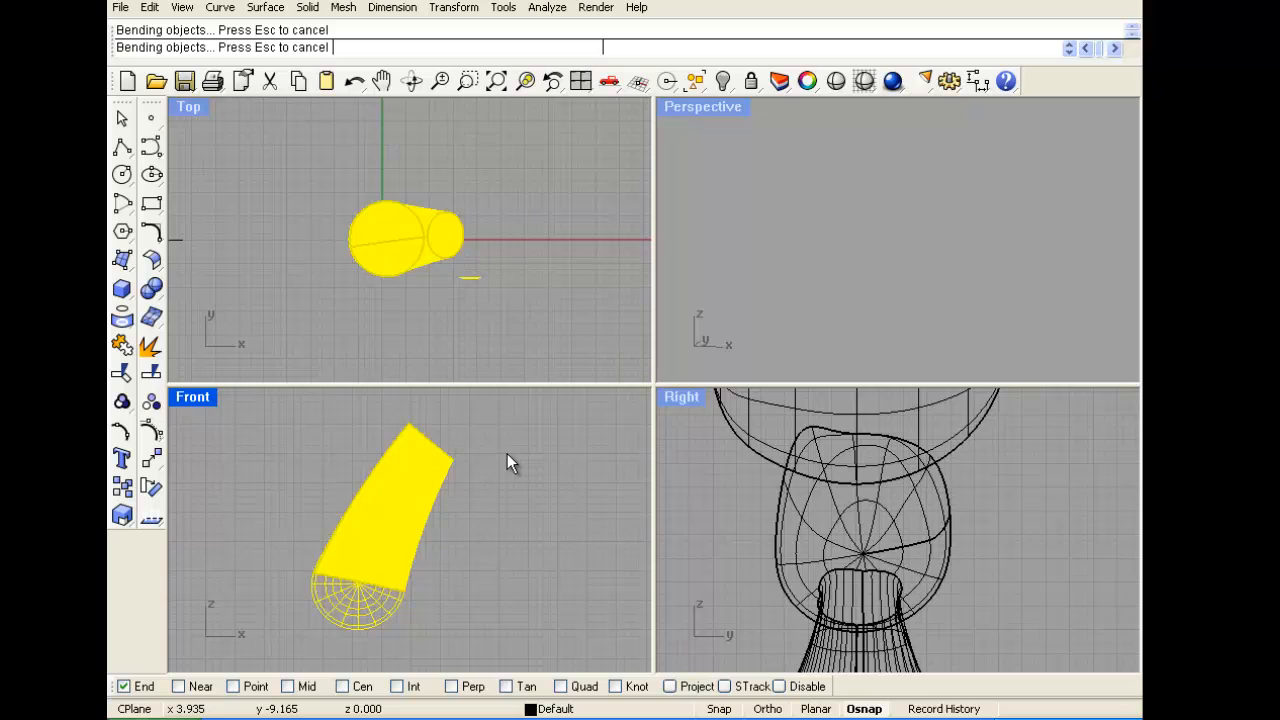
Delete the stray curves lying on the positive X side of the arm in the Top view
click(454, 340)
scroll(450, 320, down, 5)
click(544, 265)
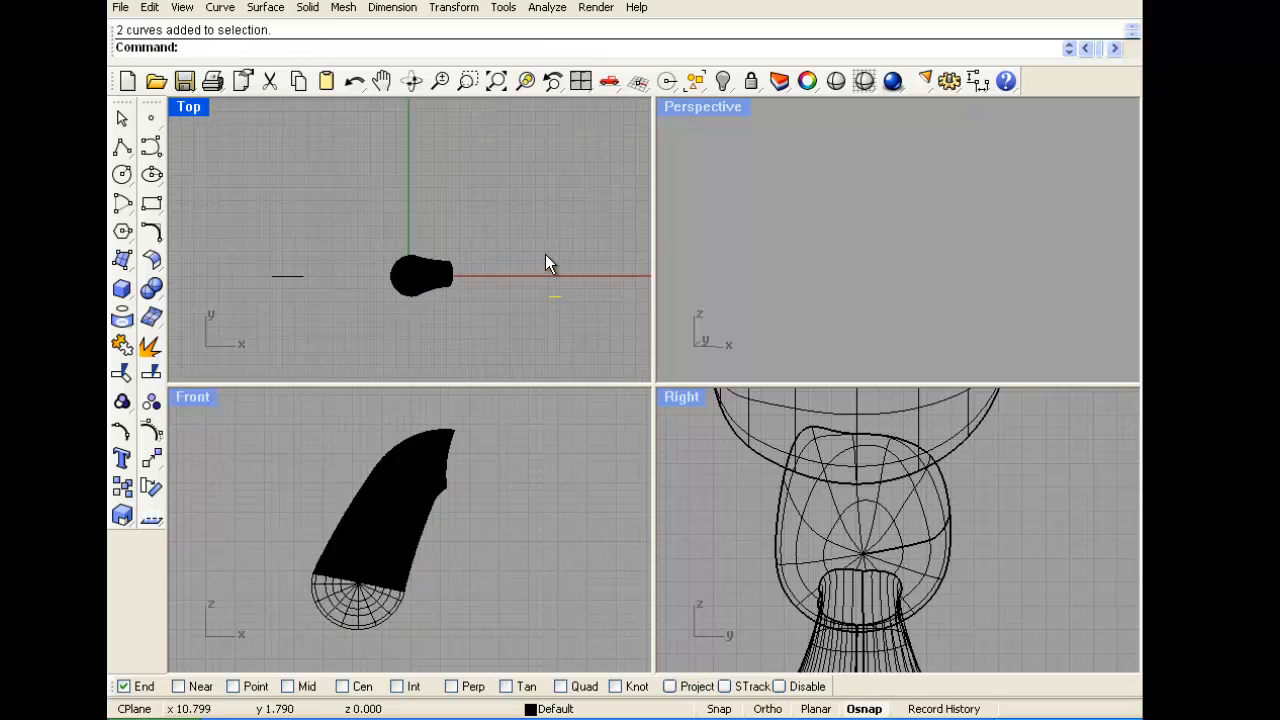
key(Delete)
Explode the bent arm polysurface into its separate surfaces
scroll(392, 498, up, 3)
scroll(350, 532, down, 2)
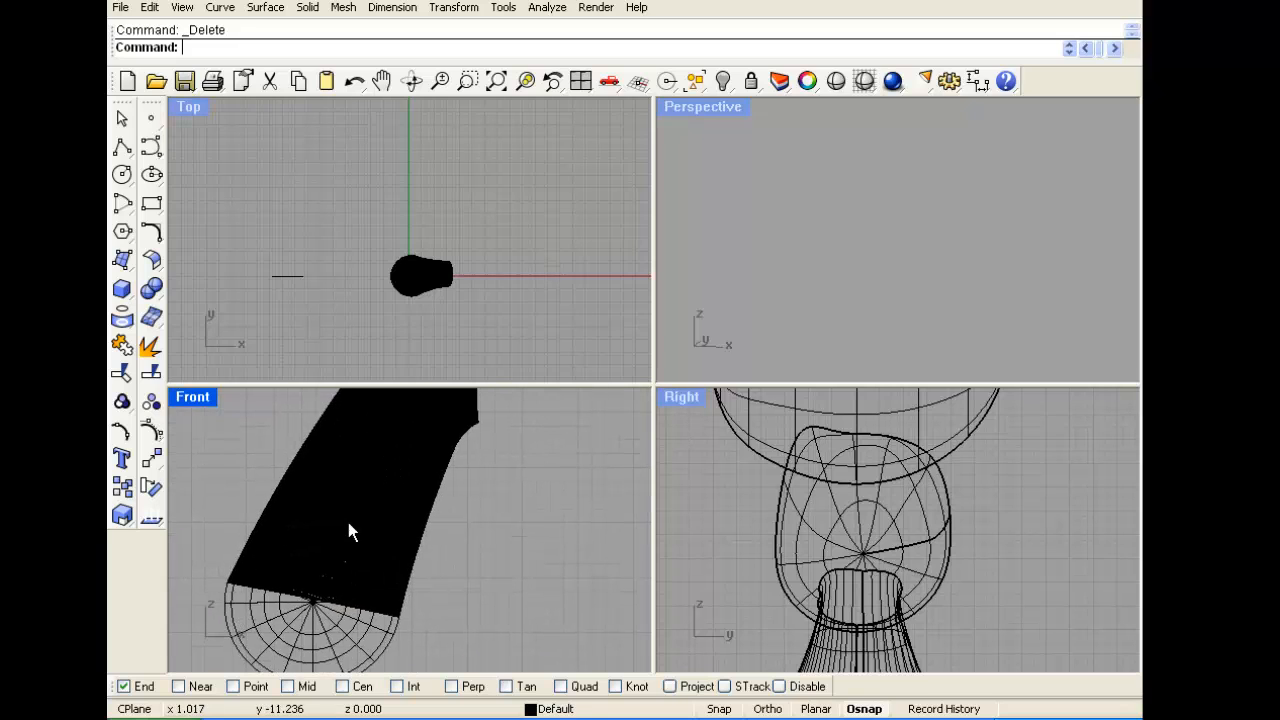
right_drag(290, 556, 292, 519)
click(337, 514)
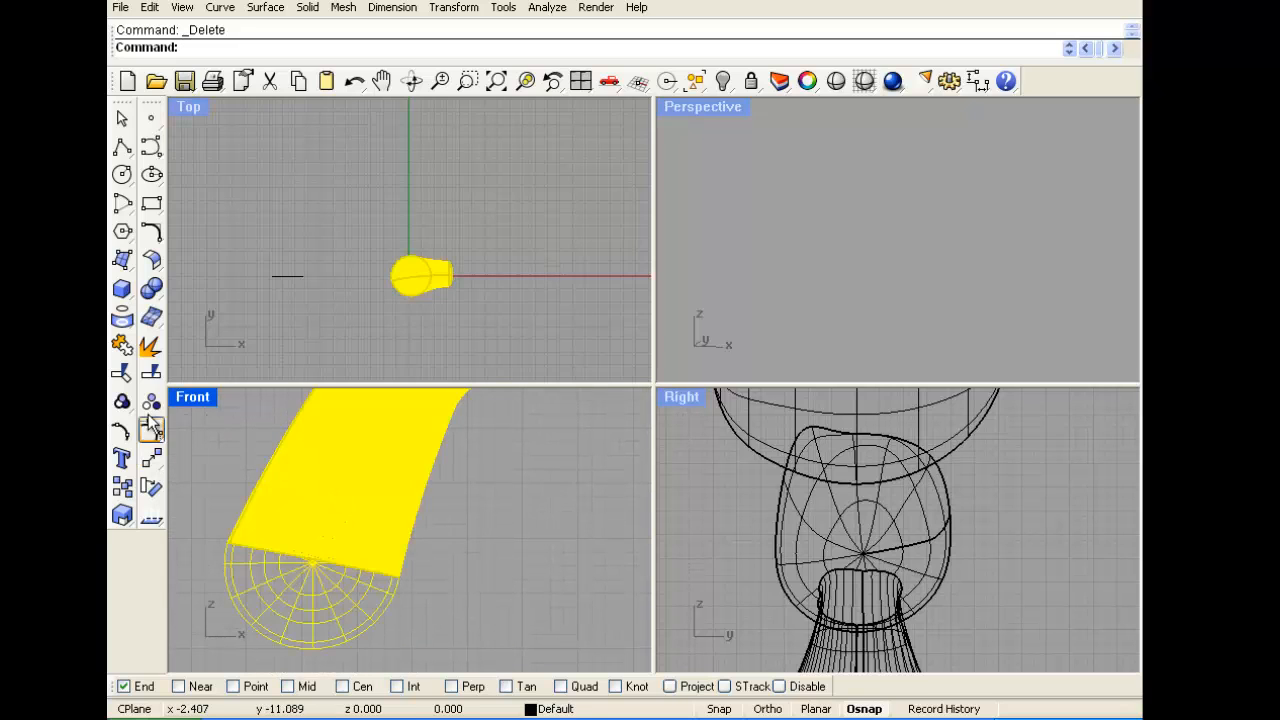
click(147, 350)
right_drag(453, 480, 442, 511)
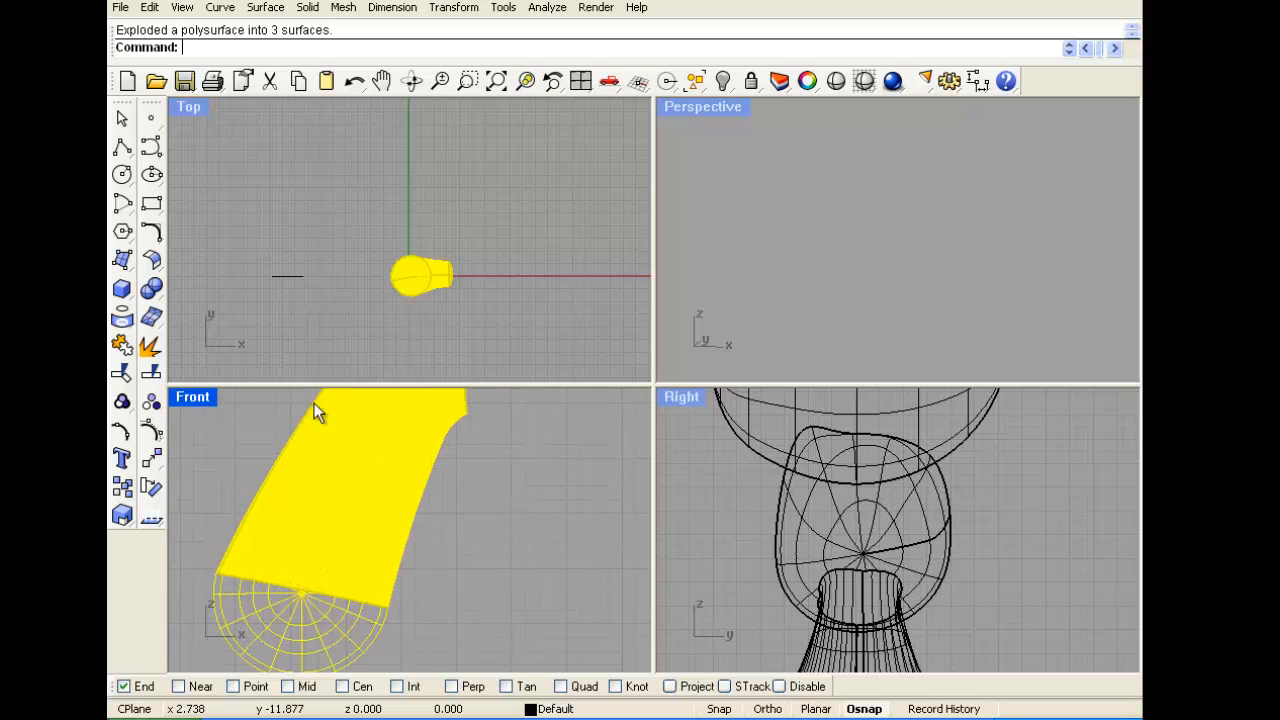
double_click(195, 395)
click(715, 476)
Rebuild the arm's long tube surface with 35 points and degree 4 in both U and V, deleting the input
right_drag(672, 327, 554, 401)
scroll(634, 355, down, 2)
scroll(634, 355, down, 2)
scroll(505, 391, up, 2)
click(463, 384)
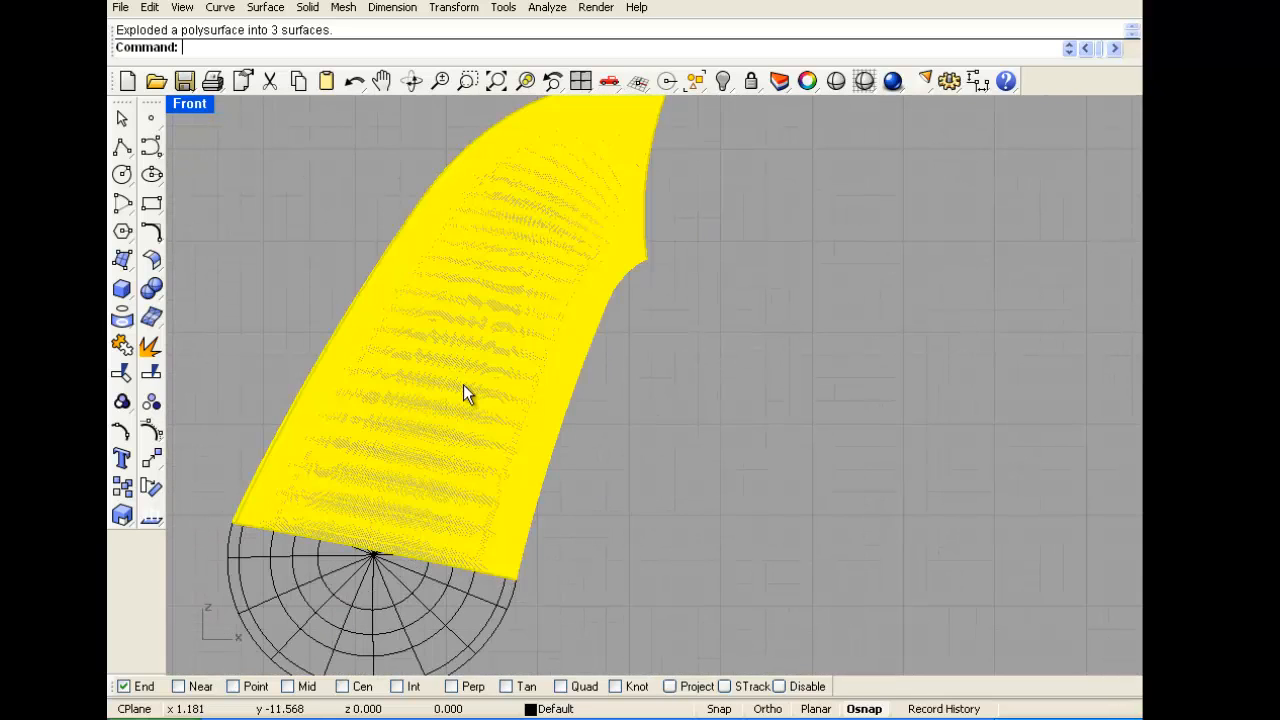
click(590, 427)
click(423, 431)
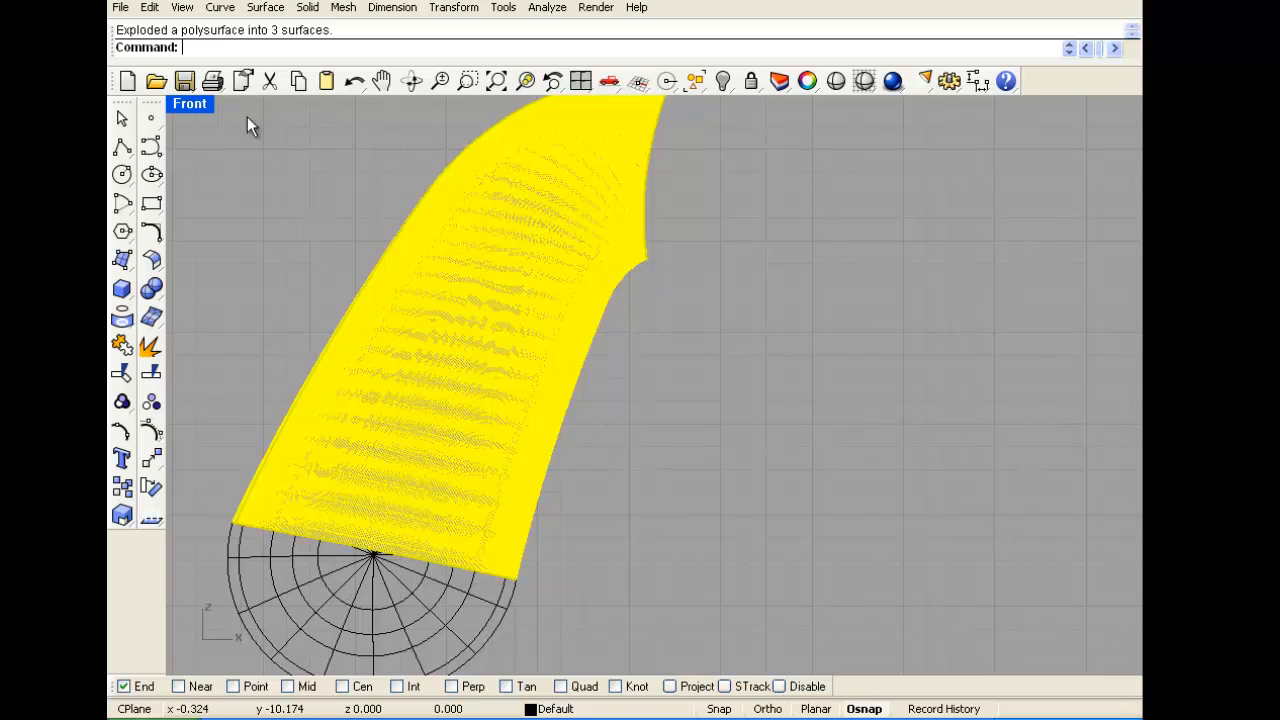
click(147, 8)
click(171, 371)
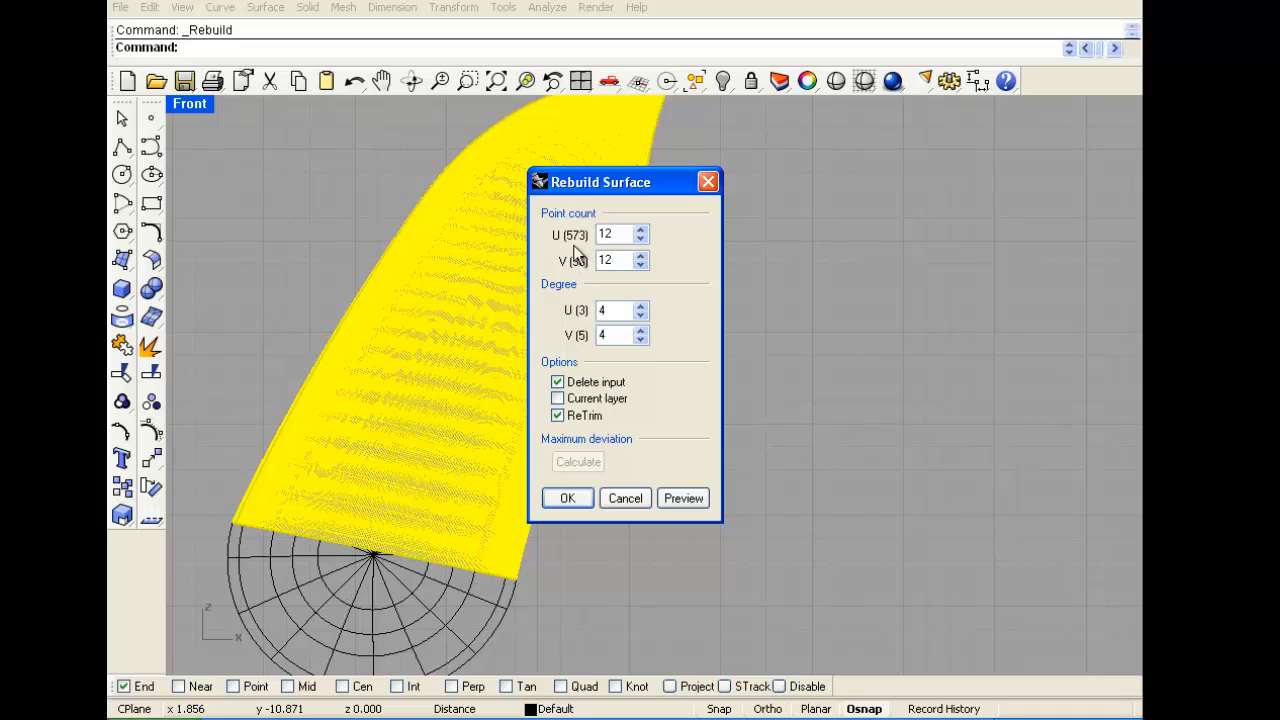
click(668, 502)
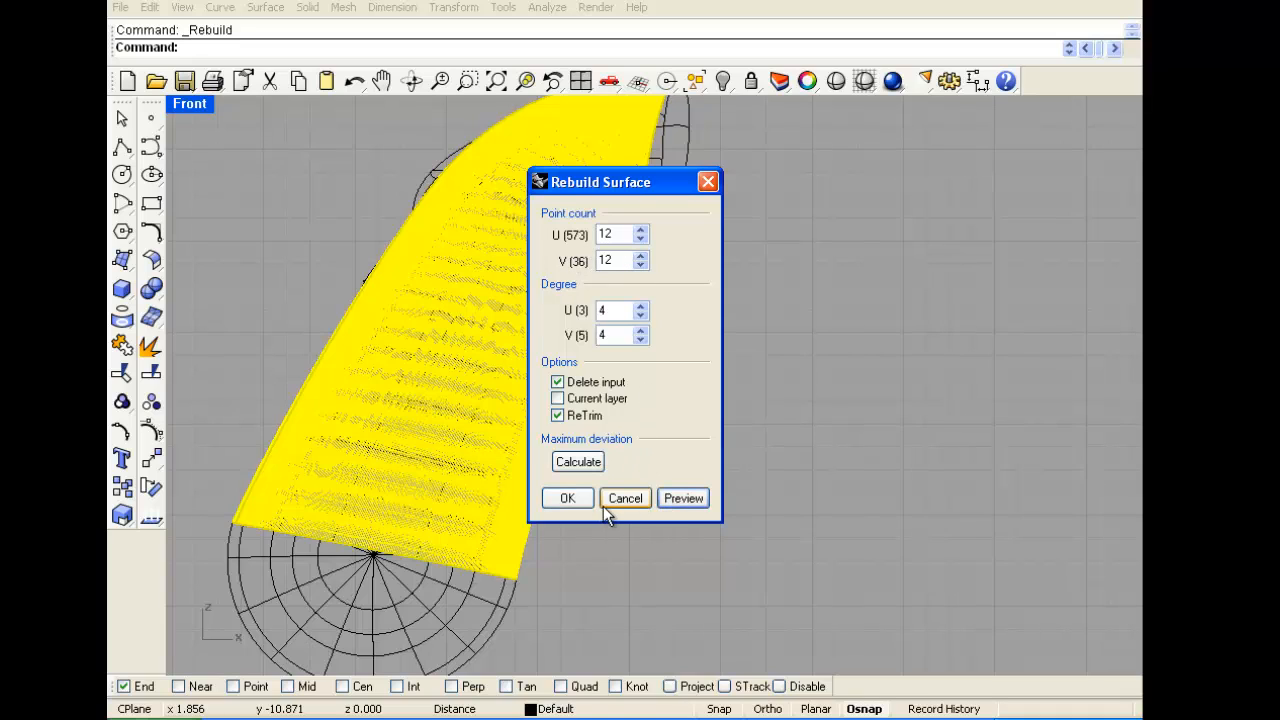
drag(622, 234, 576, 238)
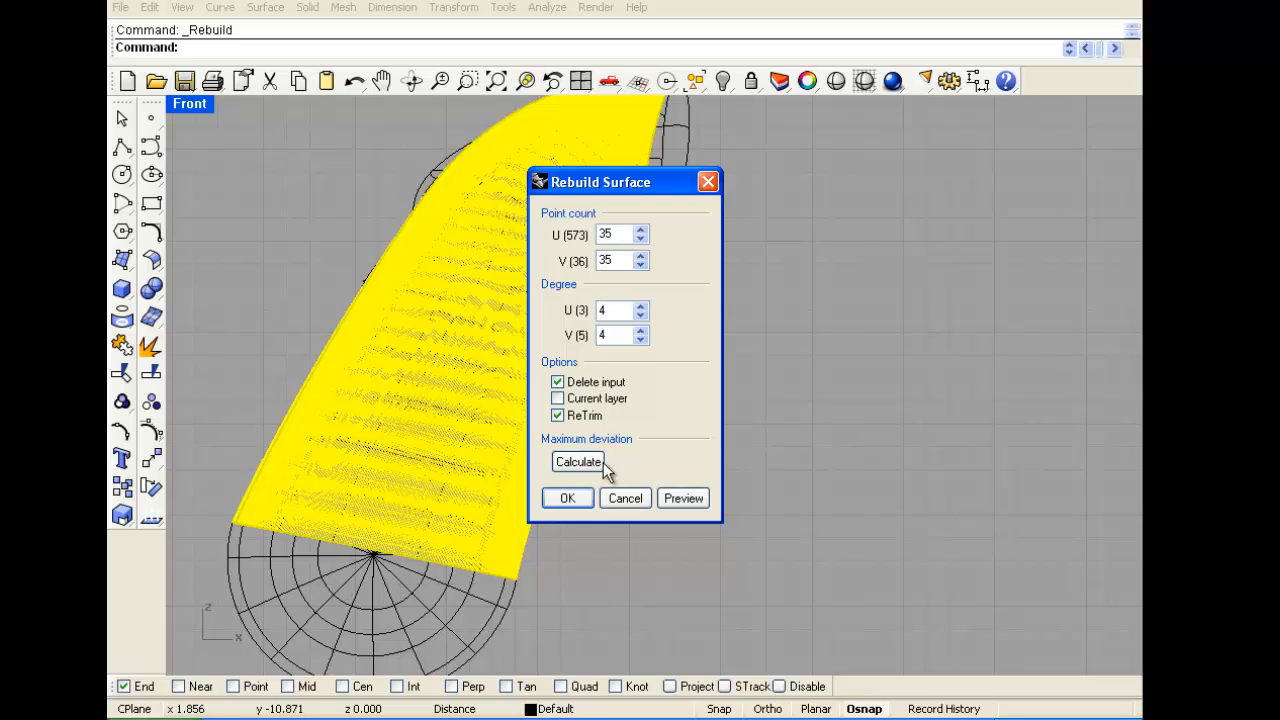
click(569, 497)
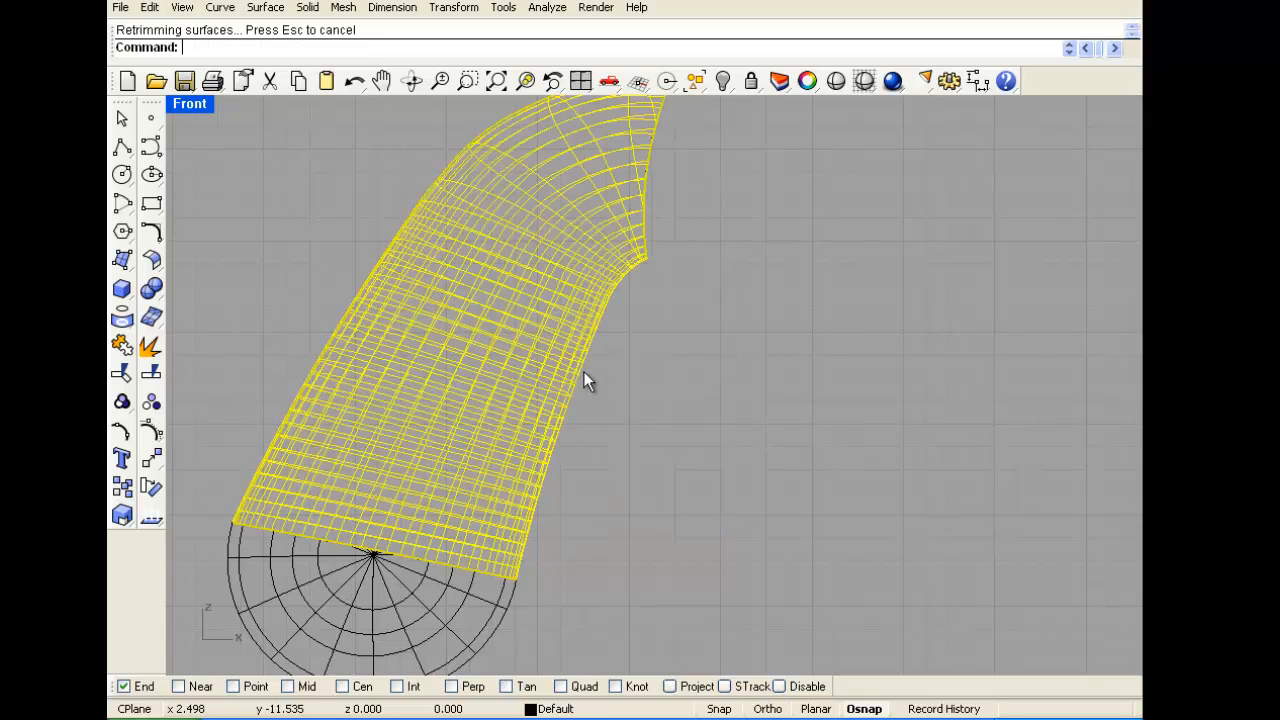
Select all the arm surfaces and join the rebuilt tube with the rounded hand end
click(210, 403)
scroll(519, 524, down, 4)
key(ctrl+a)
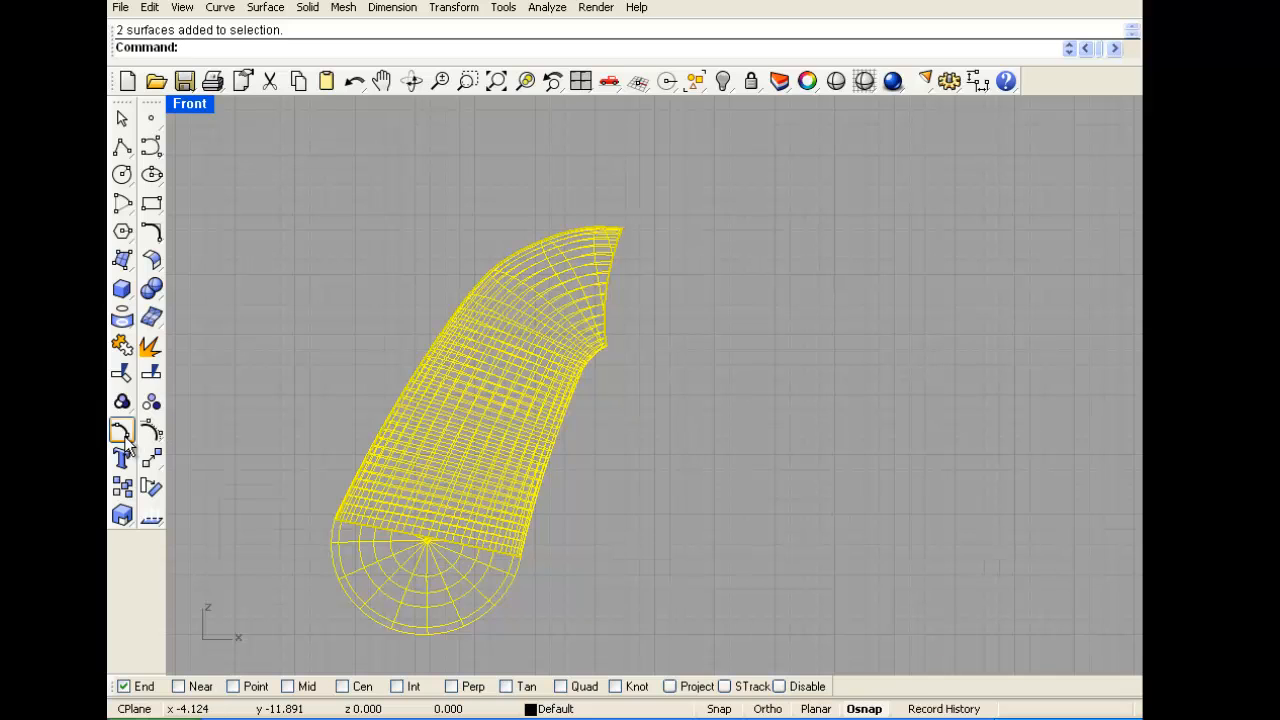
click(122, 345)
click(600, 555)
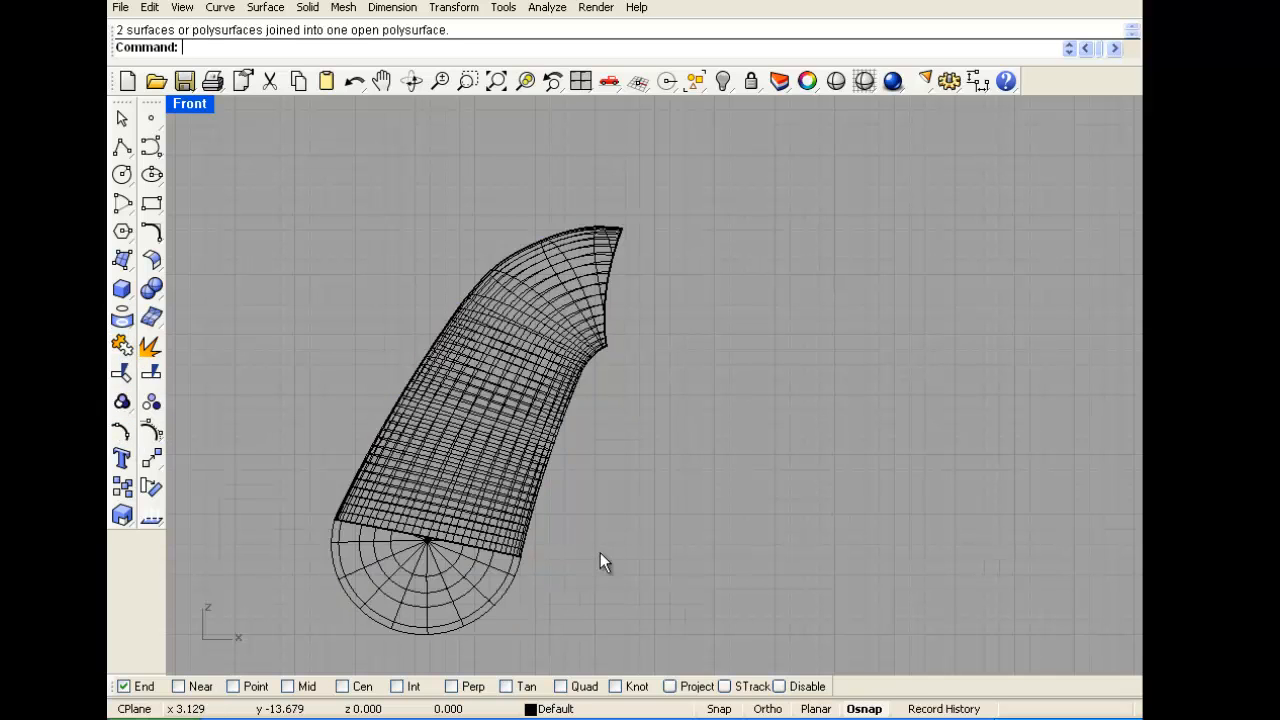
click(450, 561)
click(630, 475)
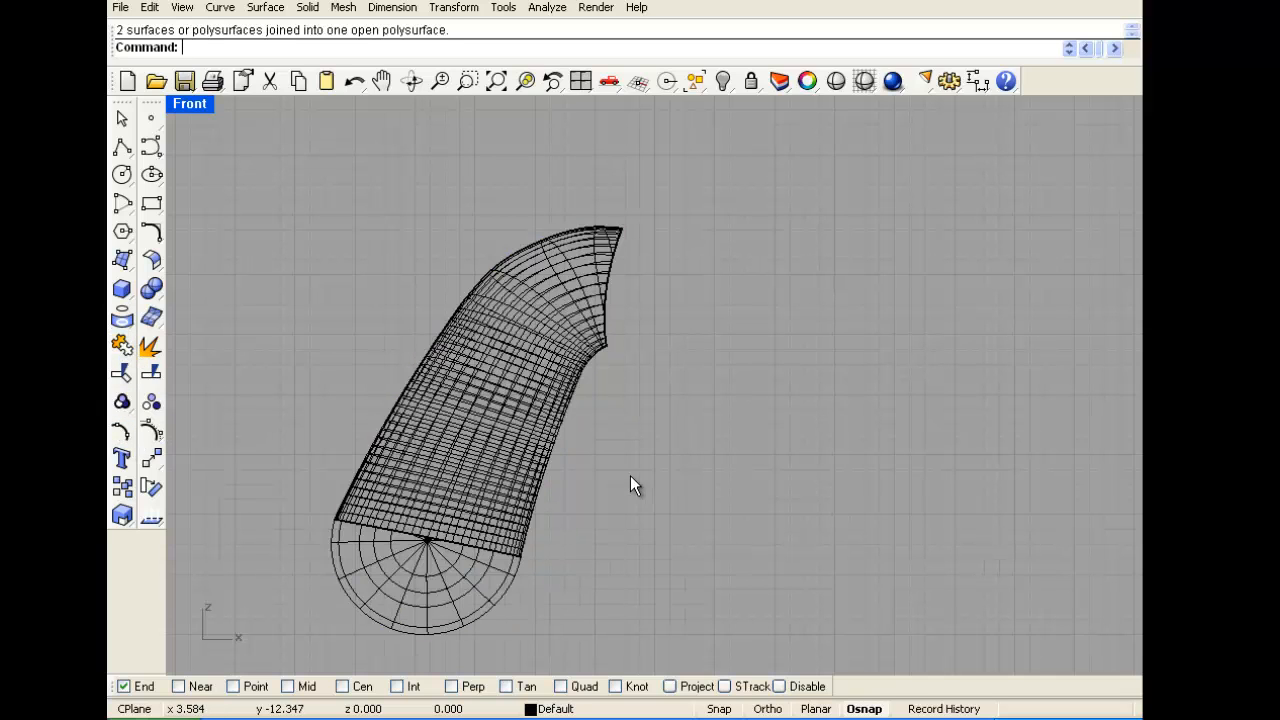
Select the arm's flat end cap together with the arm in the Perspective view and join them
double_click(202, 106)
click(760, 283)
scroll(775, 238, down, 6)
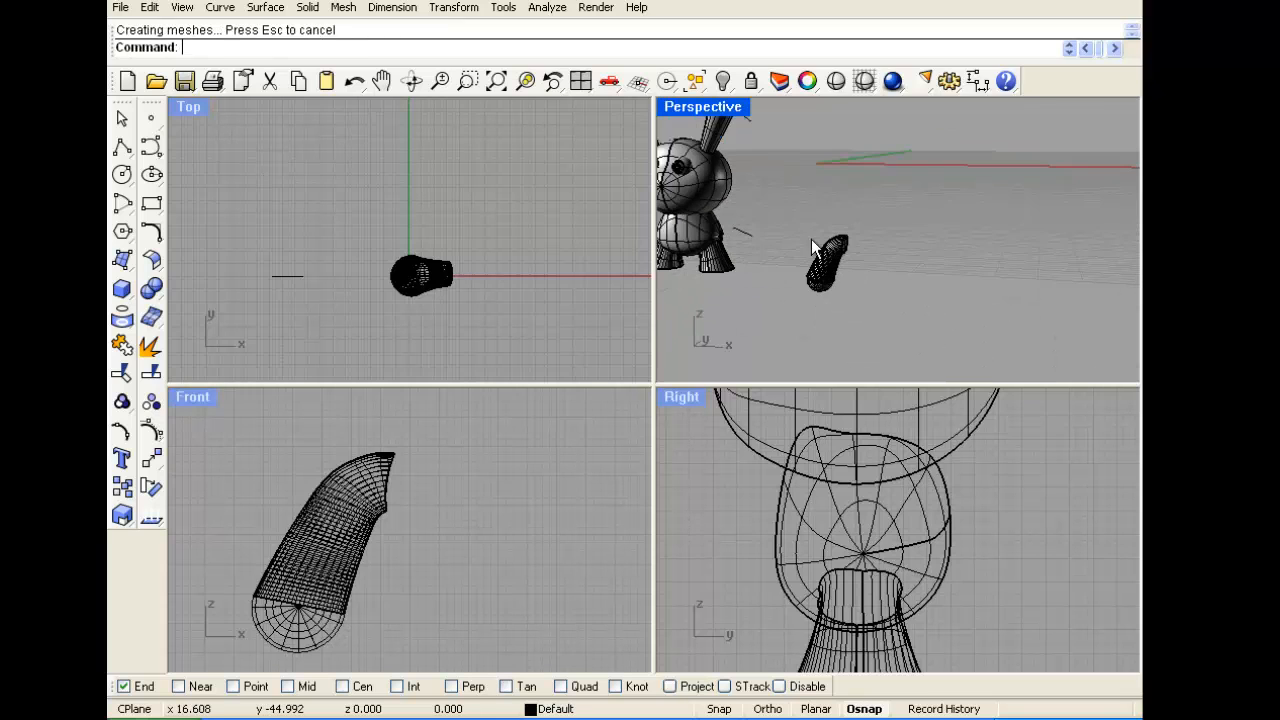
scroll(811, 239, up, 8)
click(807, 240)
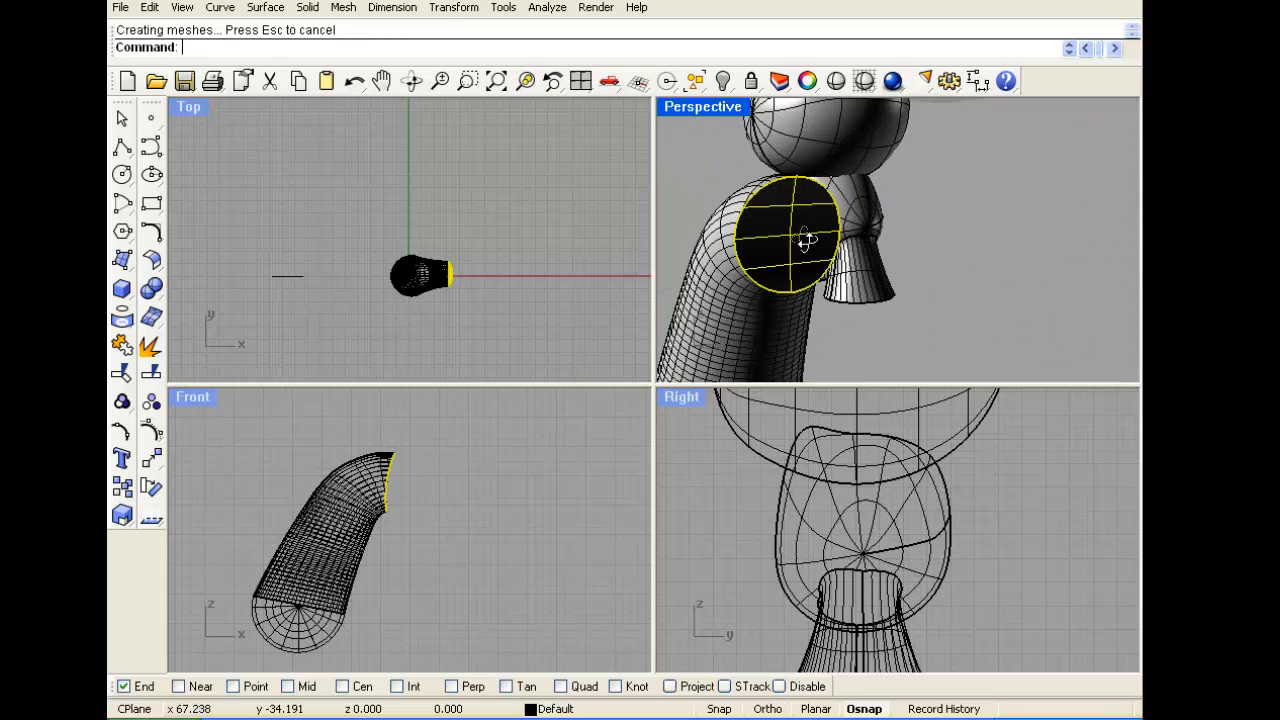
right_drag(805, 240, 783, 240)
shift+click(713, 298)
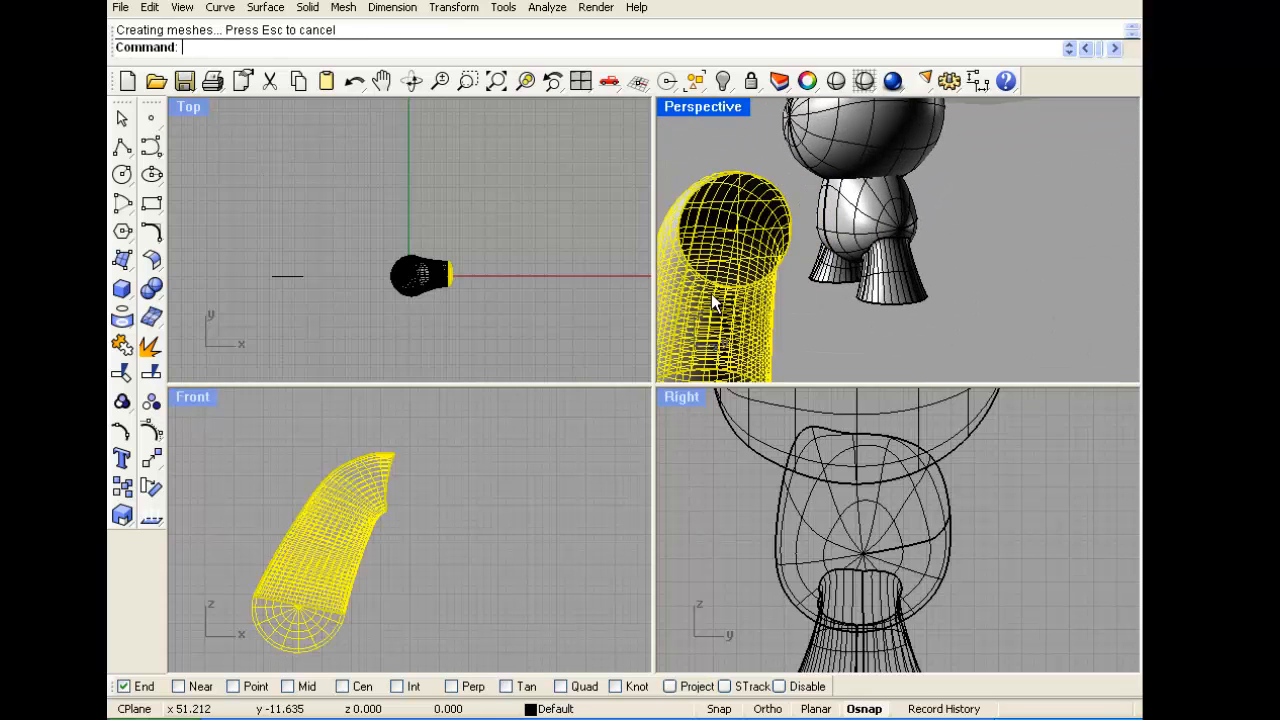
click(115, 350)
Move the arm across to the character in the Front view, placing its upper end against the negative X side of the body
scroll(734, 266, down, 6)
scroll(515, 398, down, 7)
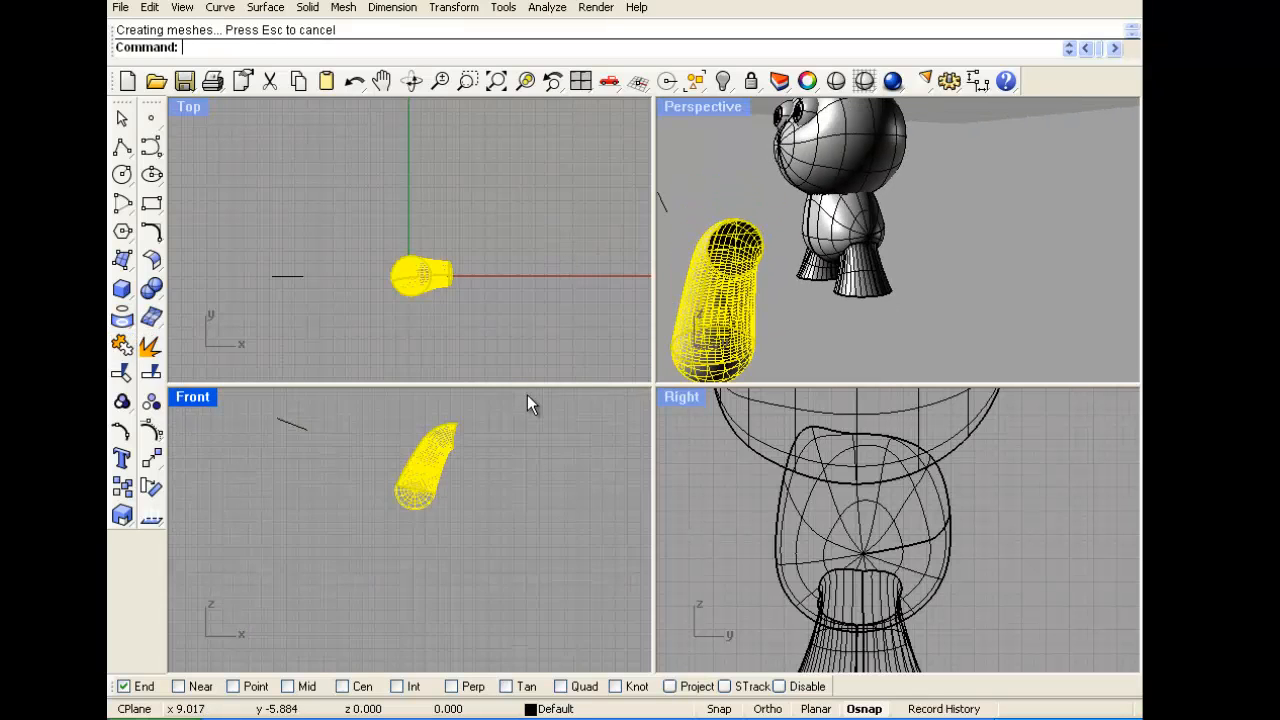
scroll(530, 450, down, 5)
drag(542, 500, 300, 525)
scroll(340, 522, up, 6)
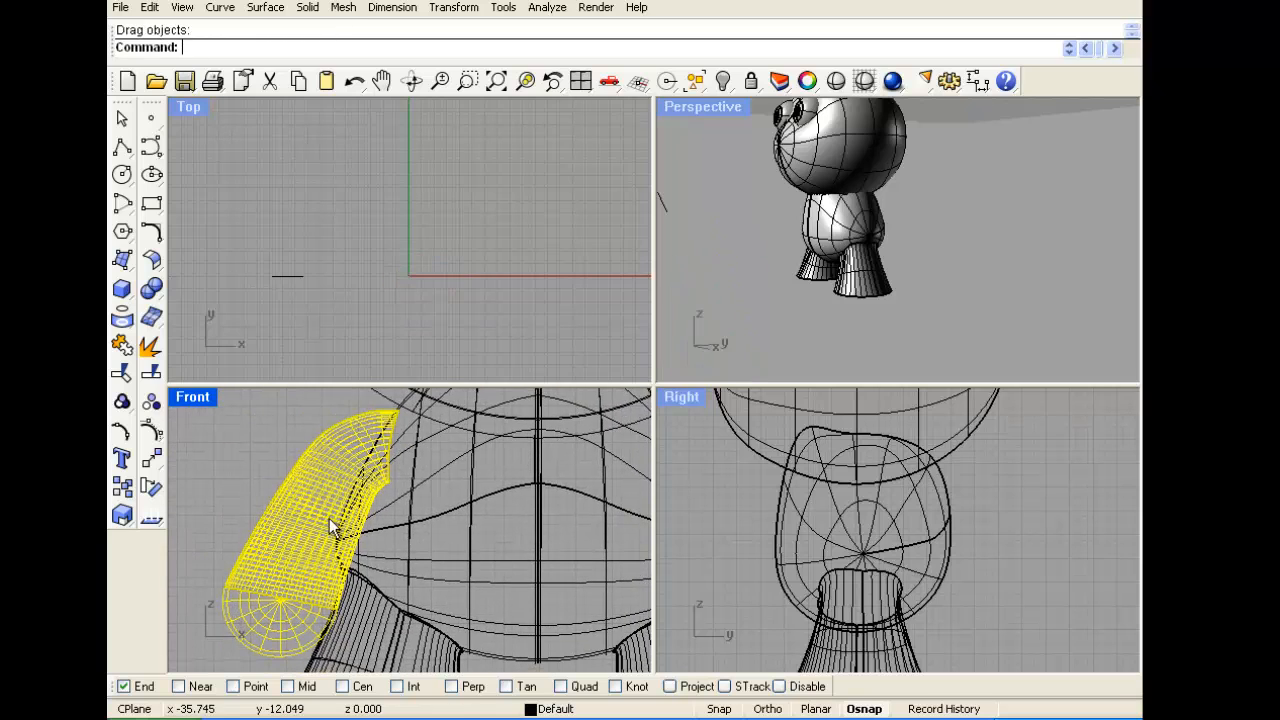
scroll(335, 484, down, 5)
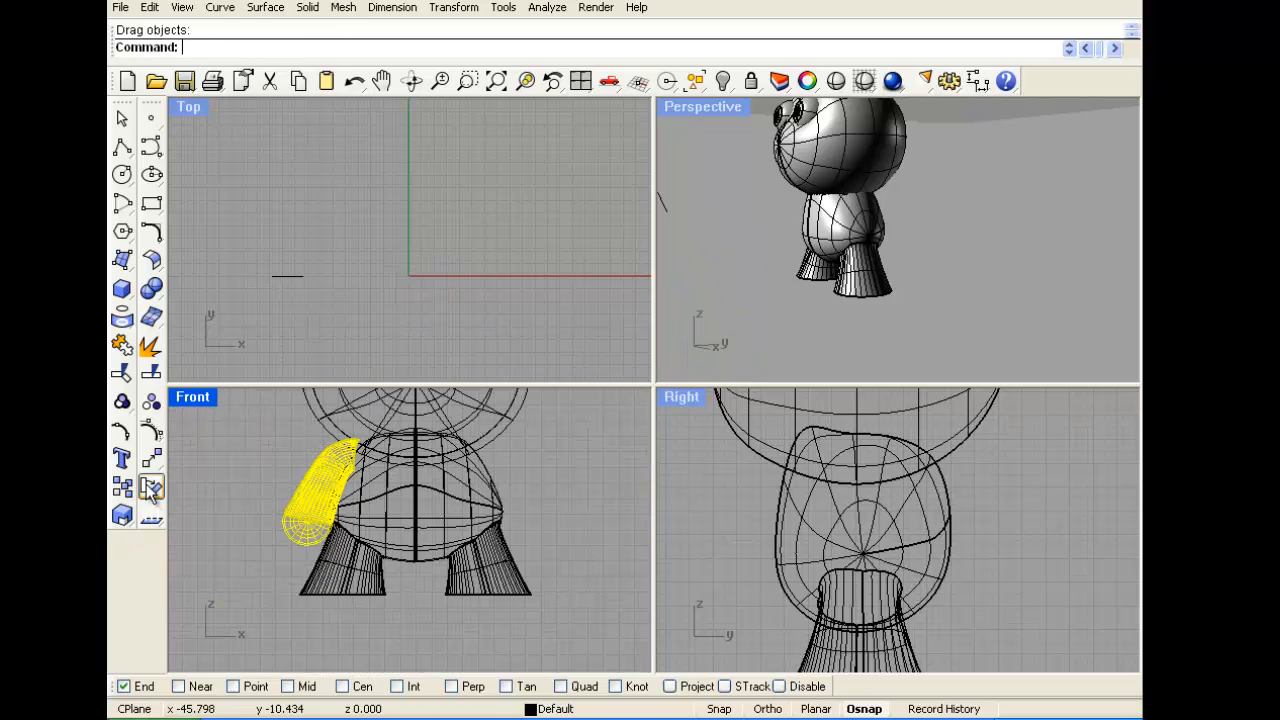
Bend the arm slightly more towards the body in the Front view and shift it a little in the negative X direction
click(151, 487)
click(288, 553)
click(350, 425)
click(370, 462)
drag(335, 498, 325, 497)
click(269, 491)
Move the arm in the positive Y direction in the Right view so it lines up with the middle of the body
right_drag(956, 240, 743, 194)
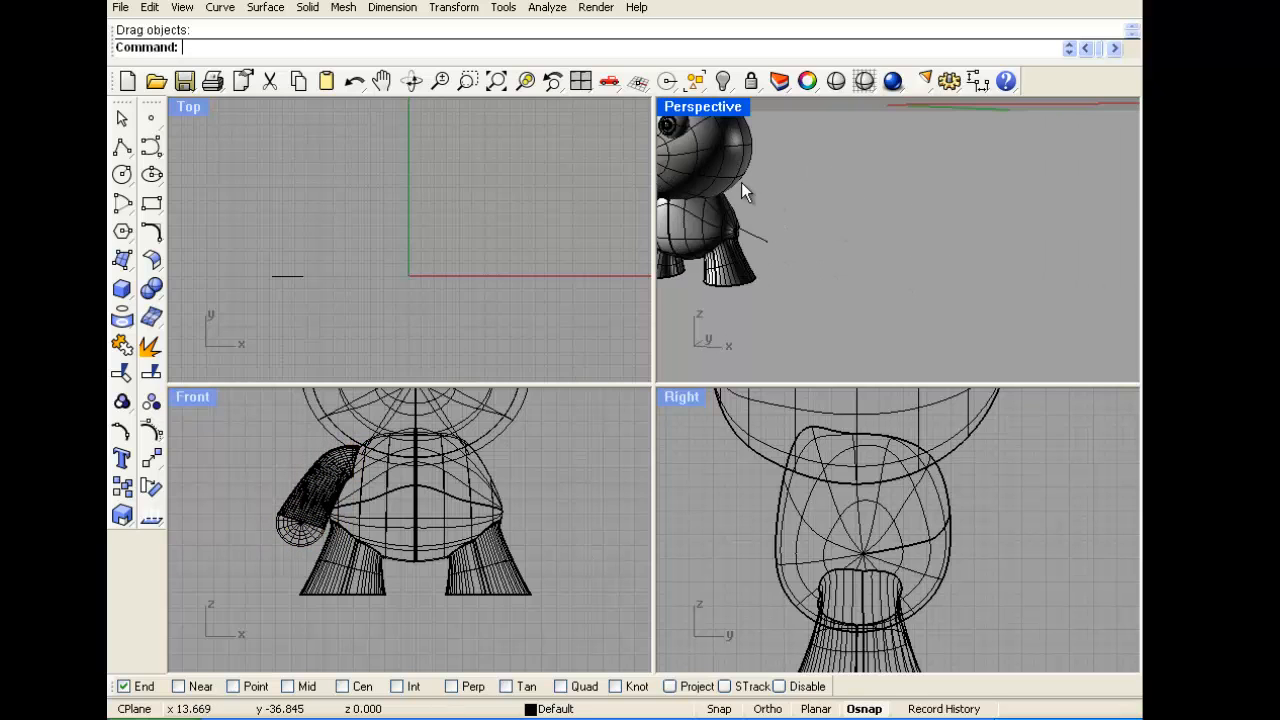
scroll(840, 334, down, 3)
scroll(750, 500, down, 4)
click(741, 490)
drag(744, 495, 850, 495)
click(890, 268)
right_drag(814, 280, 721, 260)
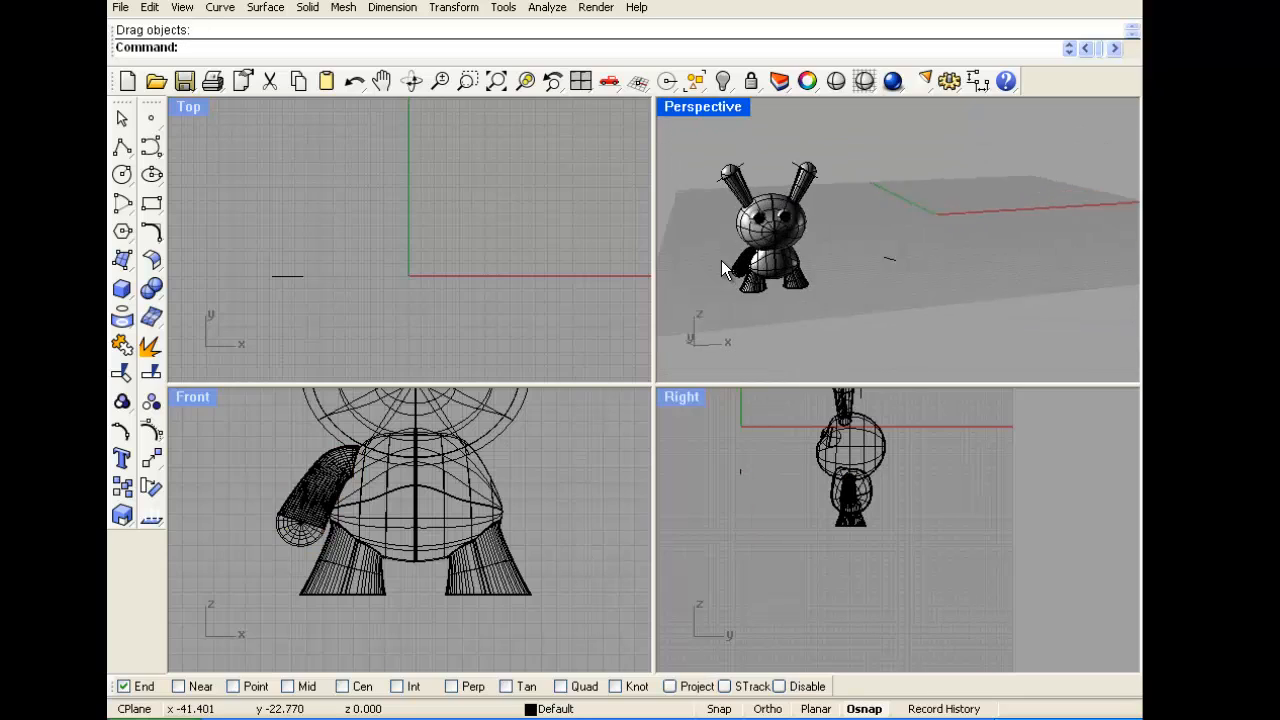
scroll(1063, 183, up, 8)
right_drag(1063, 183, 779, 173)
Draw a closed degree 3 teardrop curve over the arm's rounded hand end in the Front view, its narrow tip extending below the hand
scroll(293, 540, up, 8)
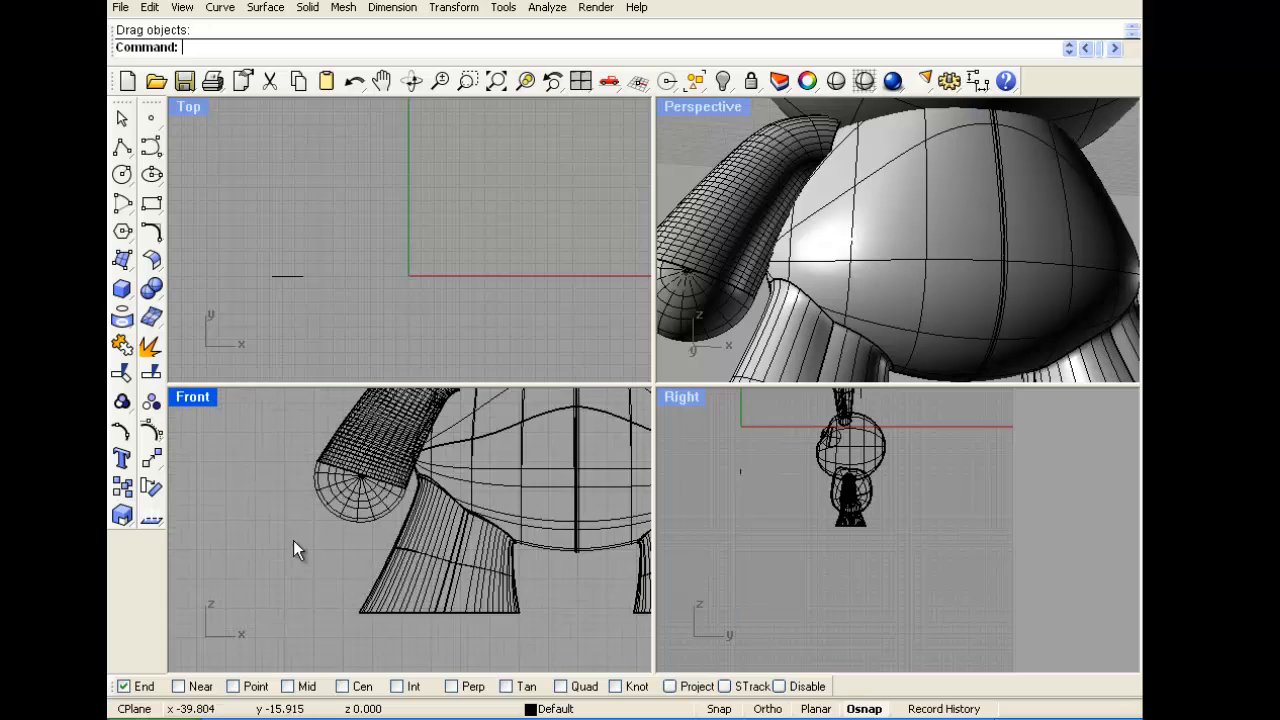
click(145, 203)
scroll(394, 569, up, 3)
click(392, 571)
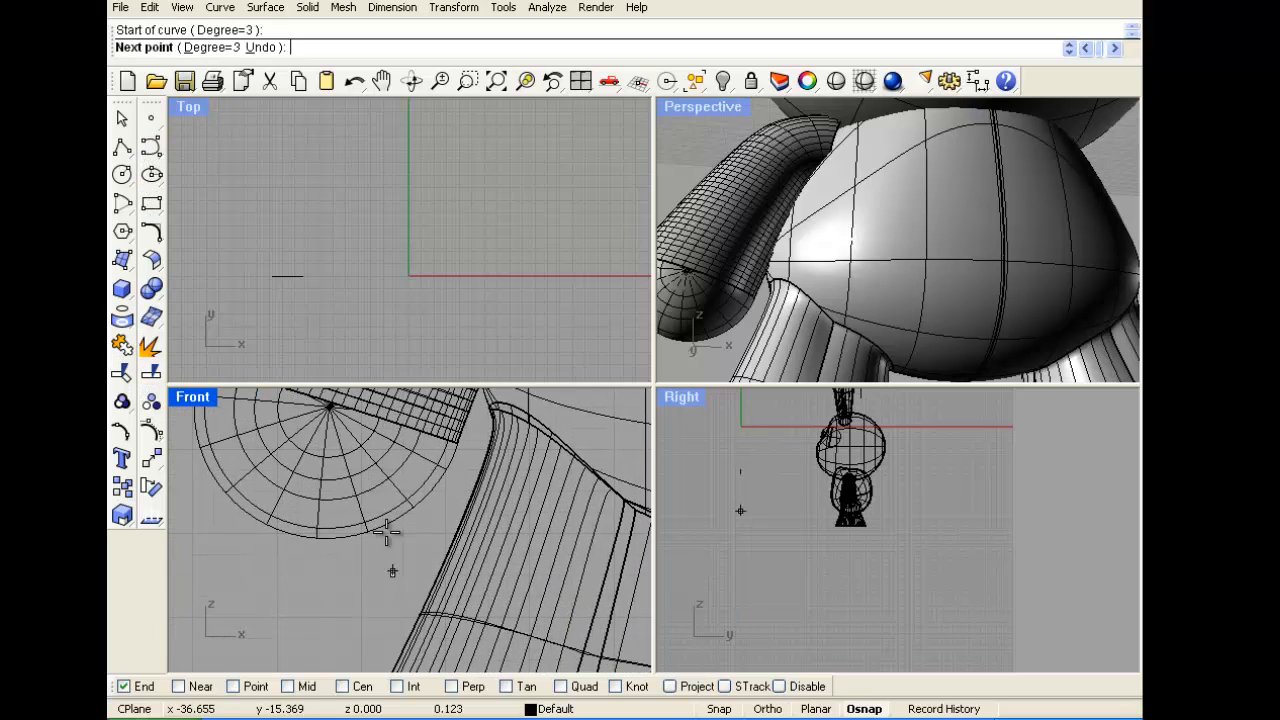
right_drag(386, 536, 389, 569)
click(389, 519)
click(397, 445)
right_drag(395, 435, 393, 490)
click(391, 434)
click(365, 415)
click(288, 436)
click(295, 509)
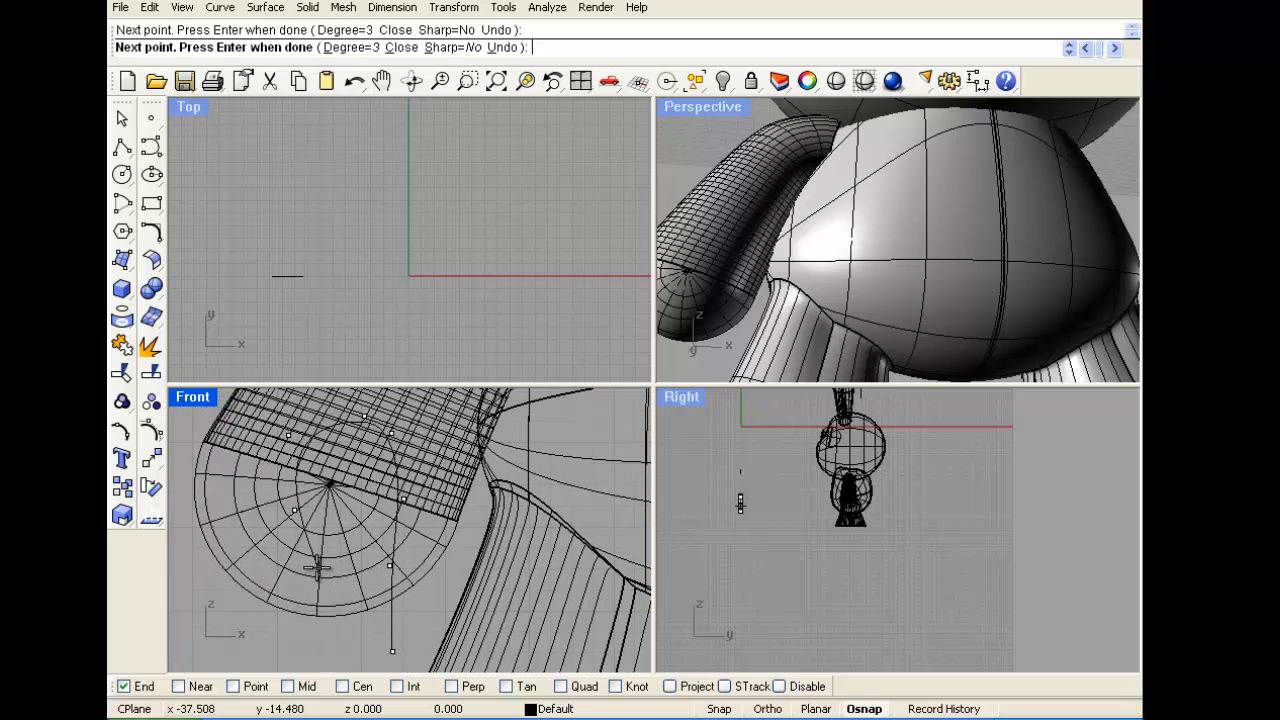
click(392, 651)
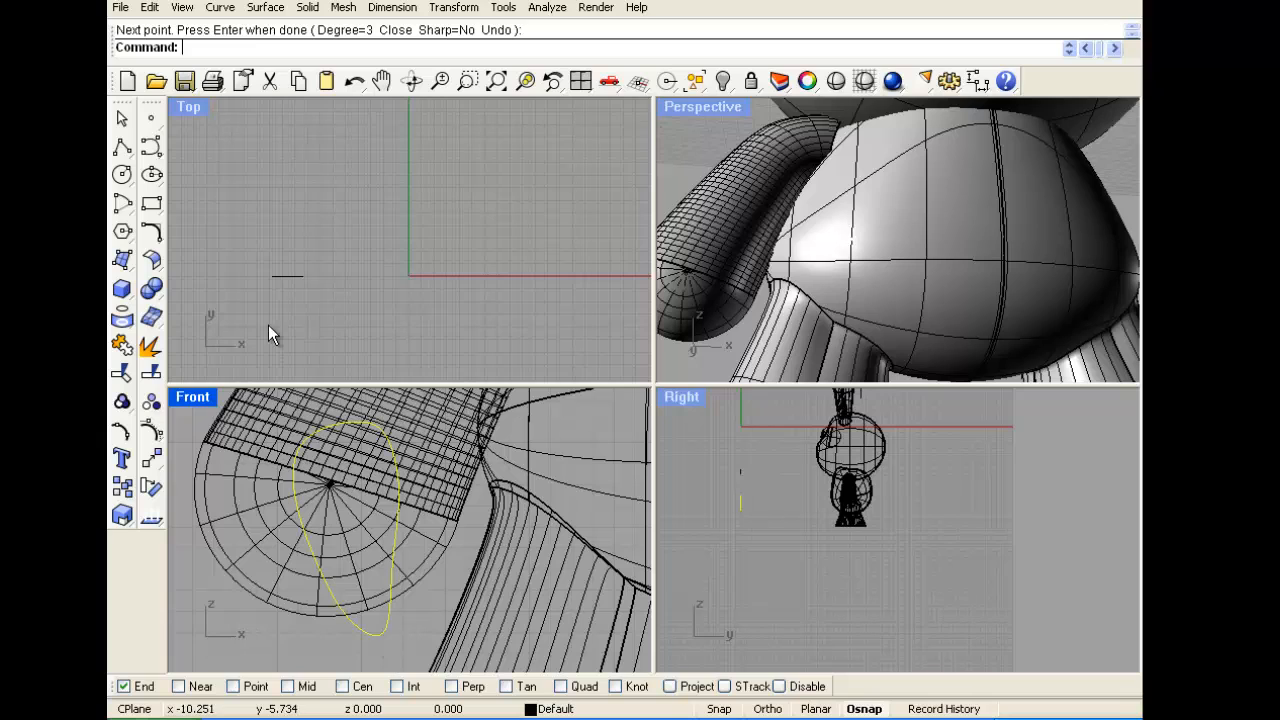
Extrude the teardrop curve straight into a solid along Y so it passes completely through the hand
scroll(360, 261, down, 3)
scroll(336, 258, up, 2)
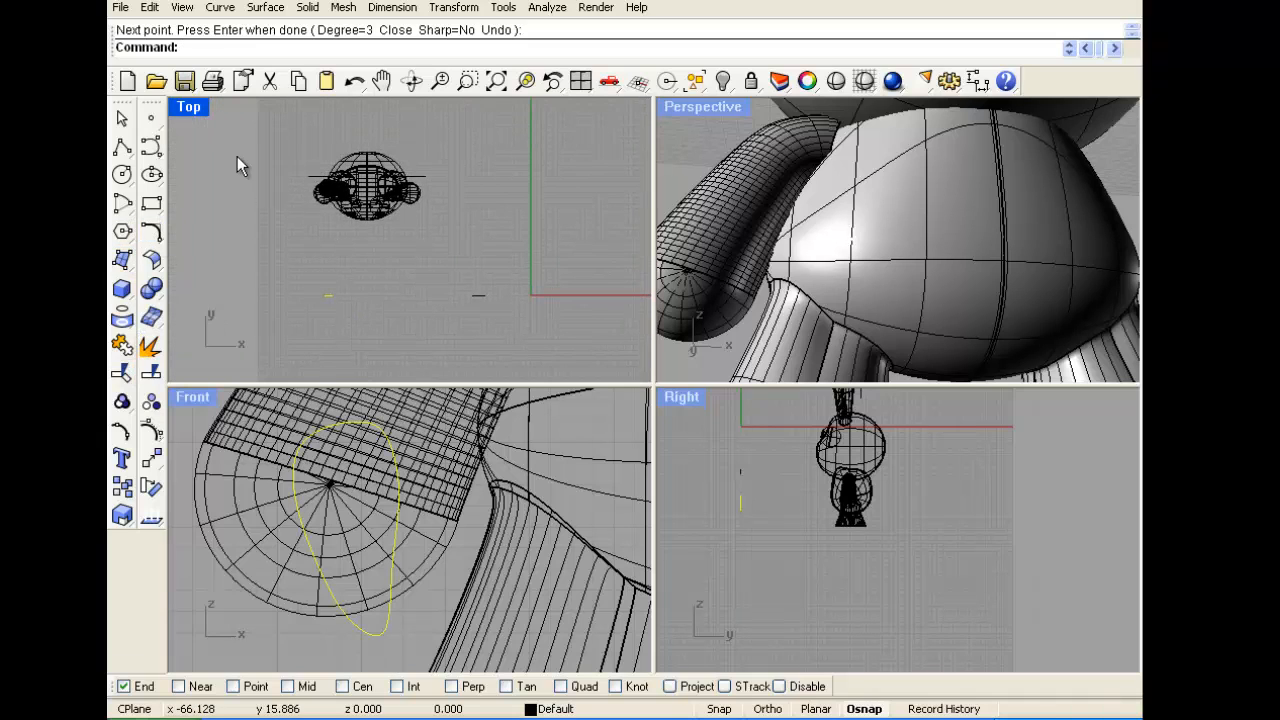
click(307, 7)
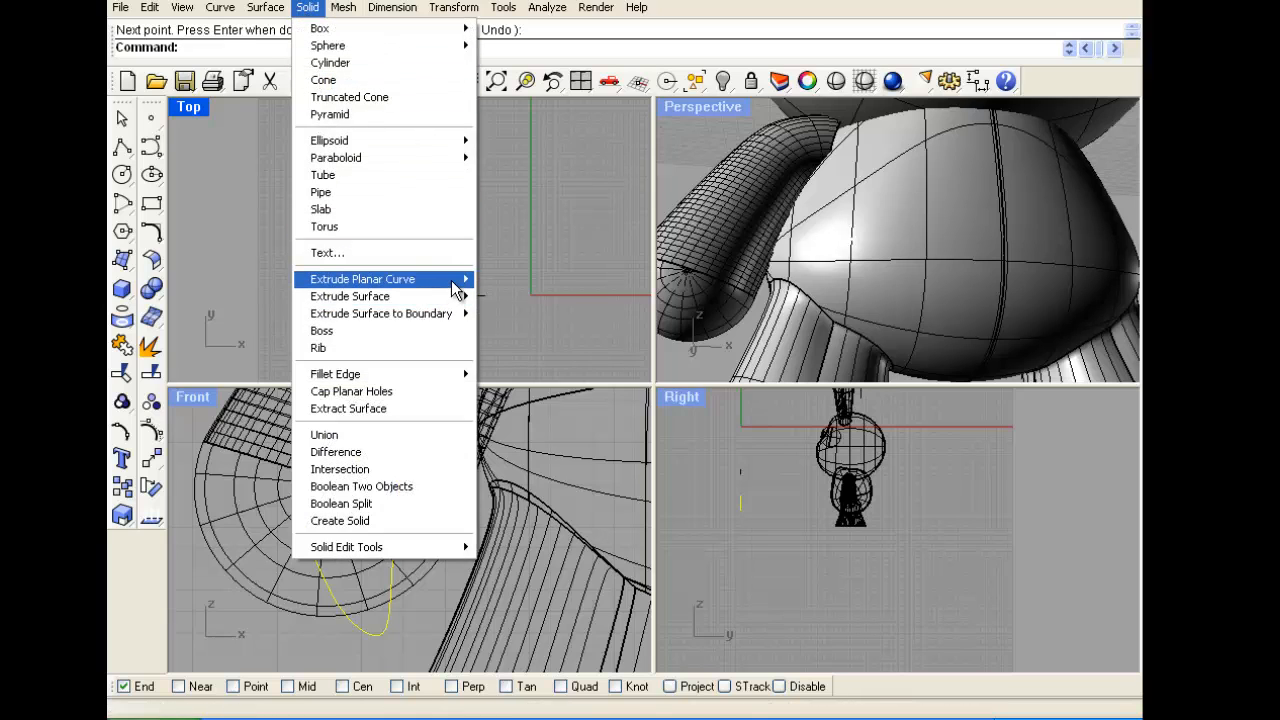
mouse_move(452, 281)
click(506, 283)
click(707, 248)
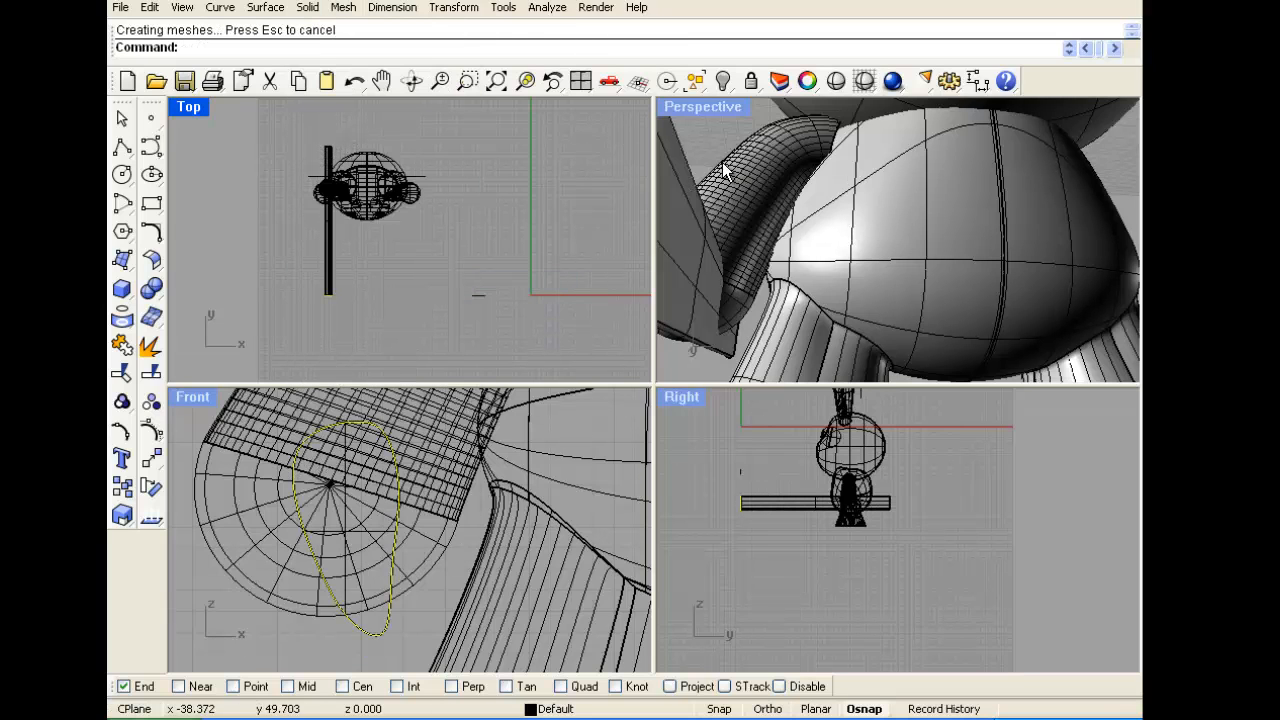
right_drag(724, 170, 731, 218)
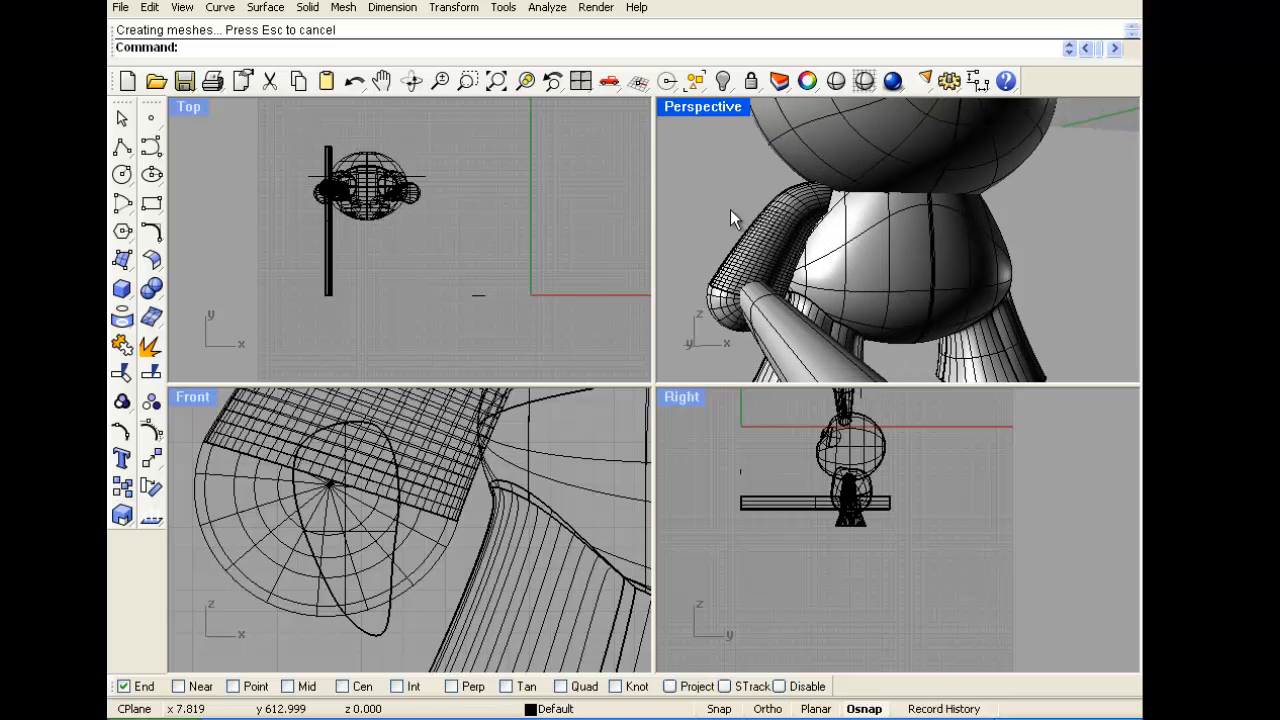
Subtract the extruded teardrop solid from the arm with a Boolean difference to cut the hand's notch
click(152, 289)
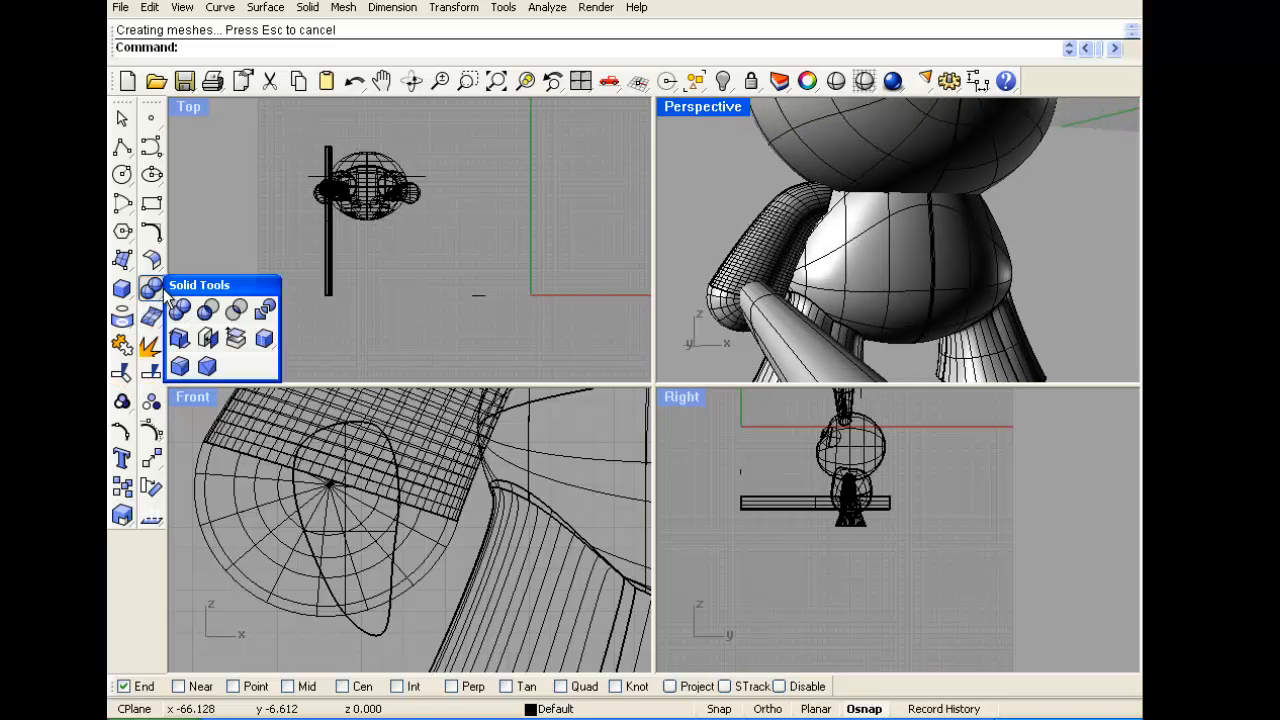
click(206, 309)
click(755, 248)
key(Return)
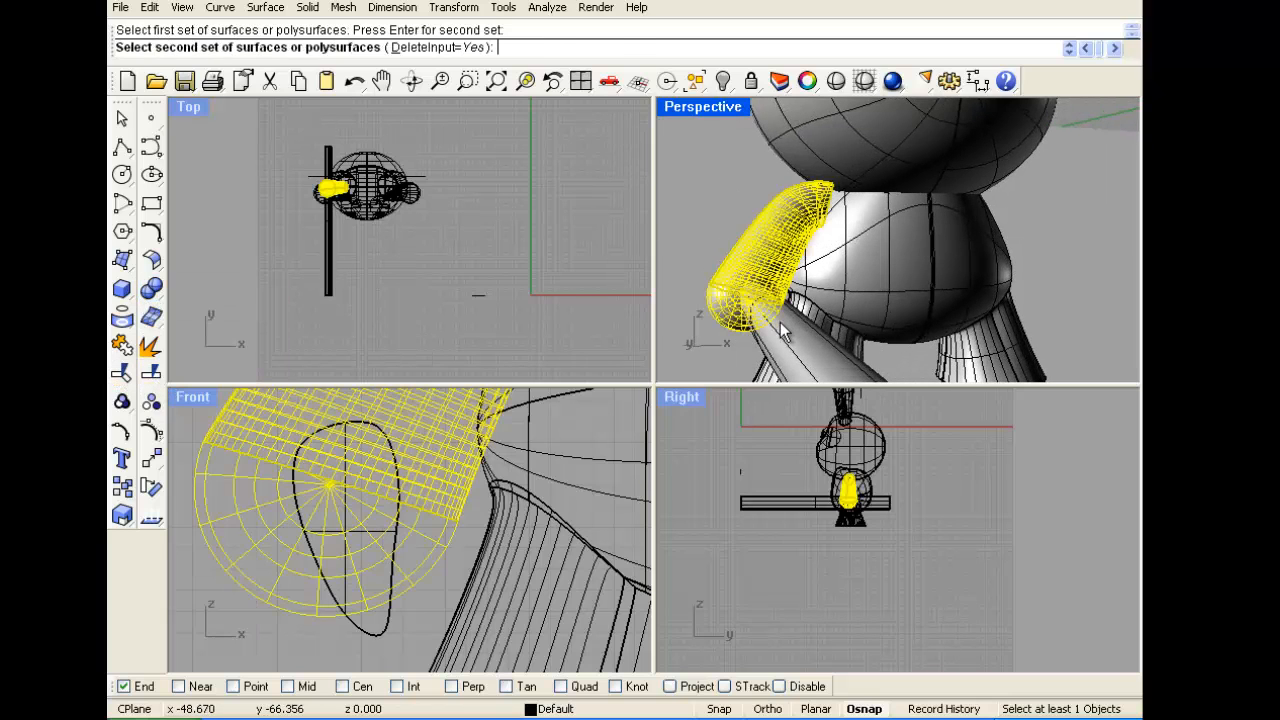
click(780, 322)
scroll(782, 310, up, 10)
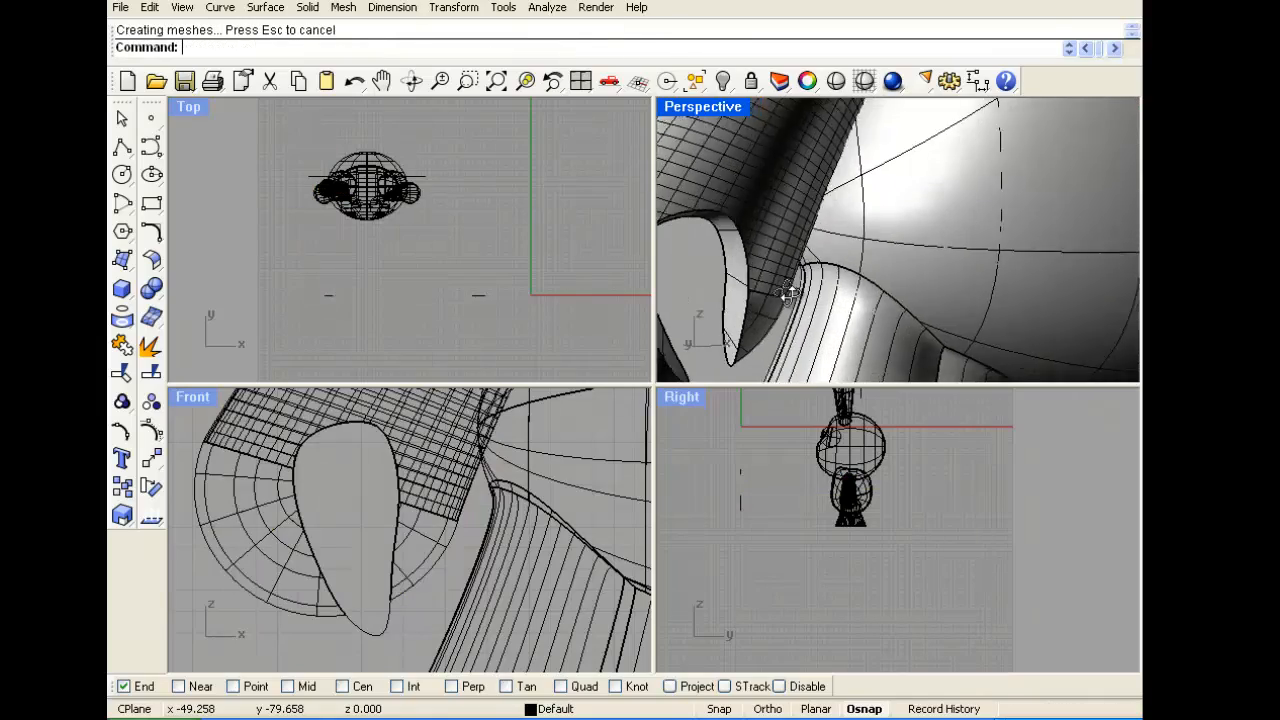
Try to fillet all edges of the teardrop notch in the hand with radius 1, and undo the attempt
key(ctrl+m)
scroll(731, 366, down, 3)
mouse_move(569, 388)
right_down()
mouse_move(551, 337)
mouse_move(566, 398)
right_up()
click(343, 7)
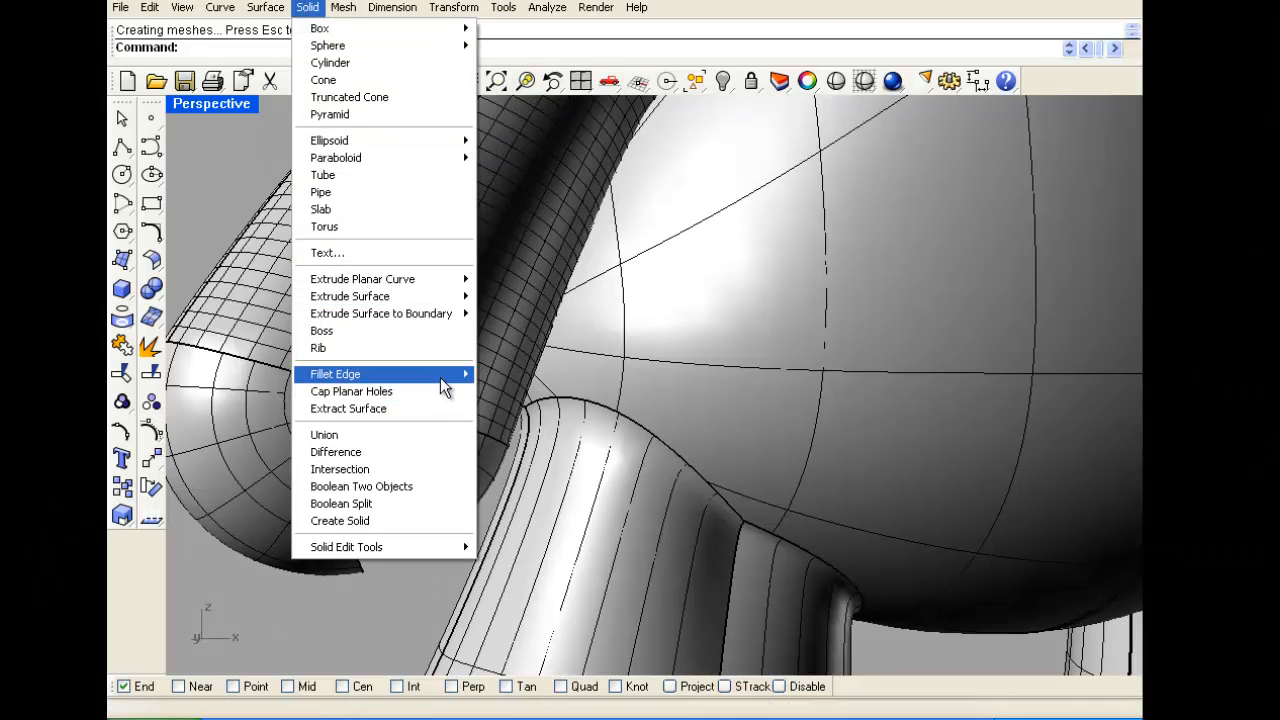
mouse_move(445, 376)
click(515, 375)
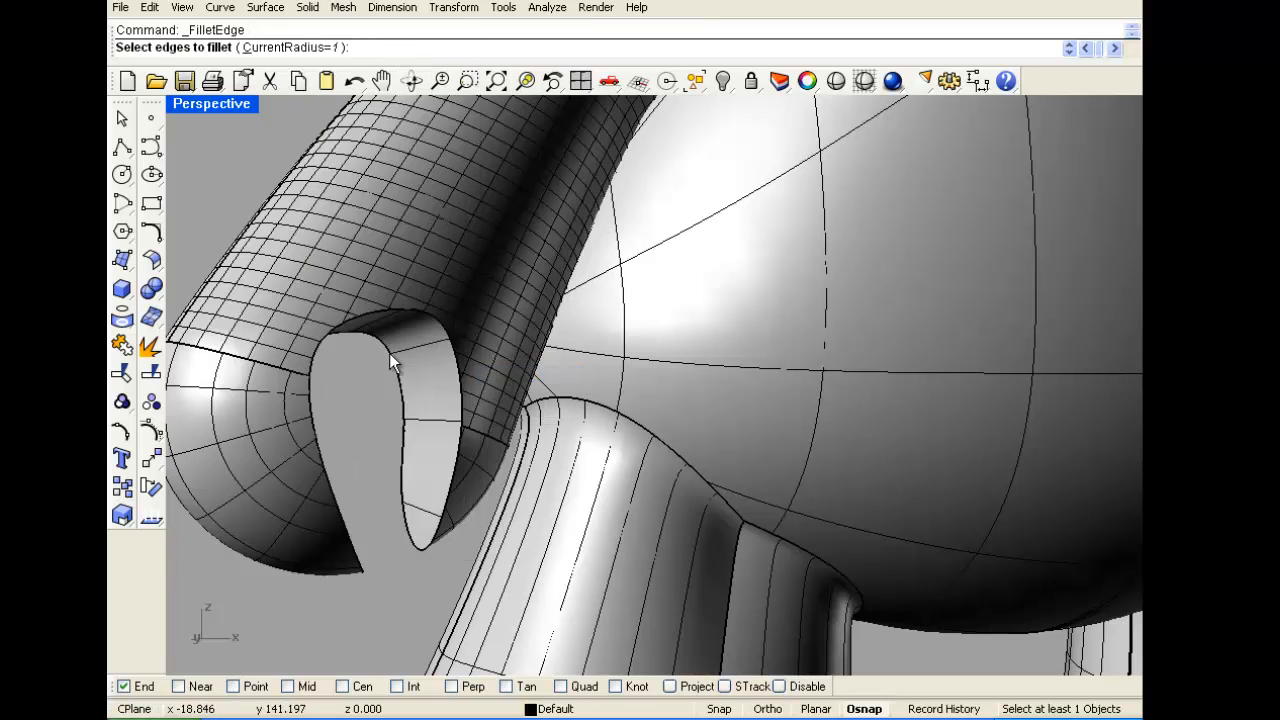
click(454, 457)
click(457, 404)
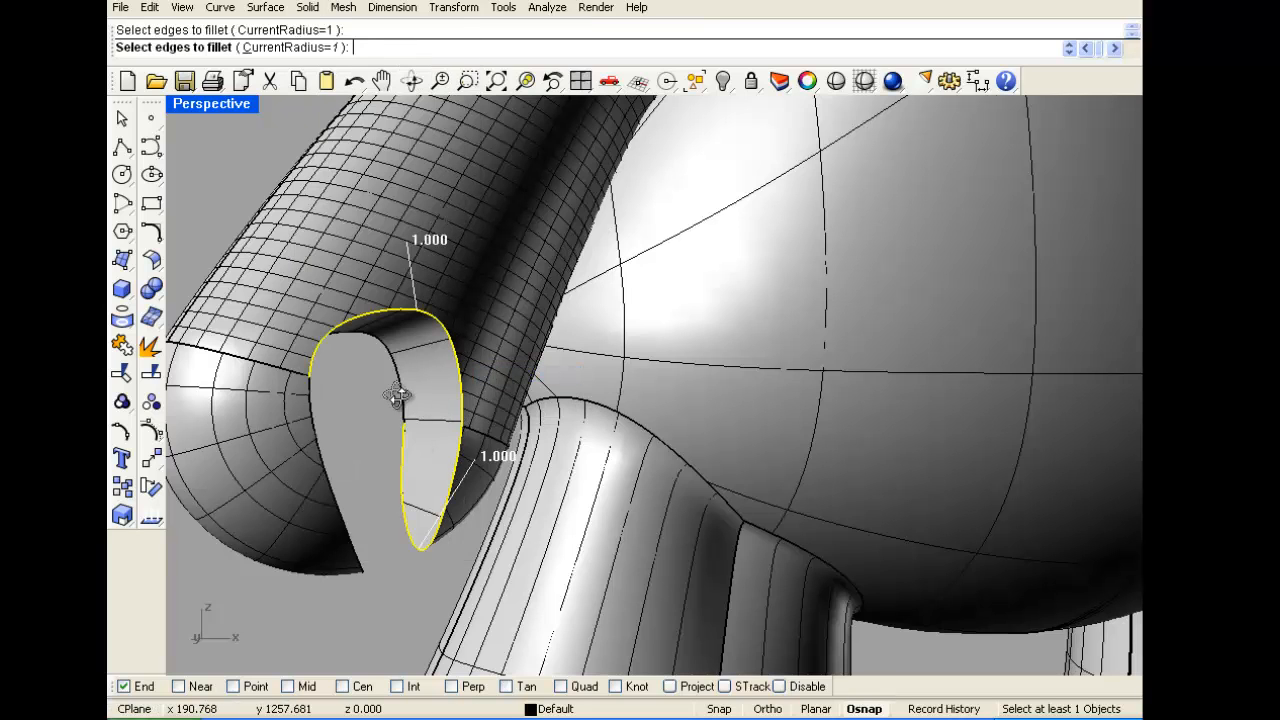
right_drag(400, 391, 255, 426)
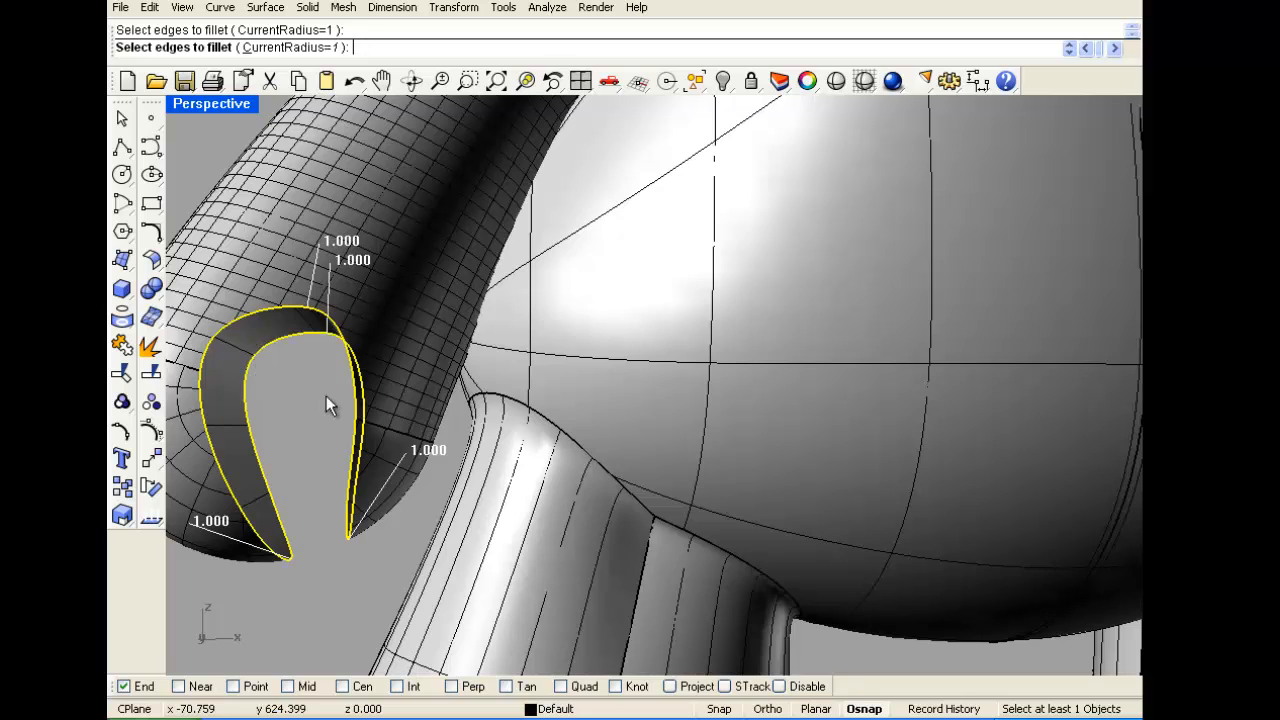
right_drag(326, 396, 351, 392)
right_click(351, 392)
right_click(351, 392)
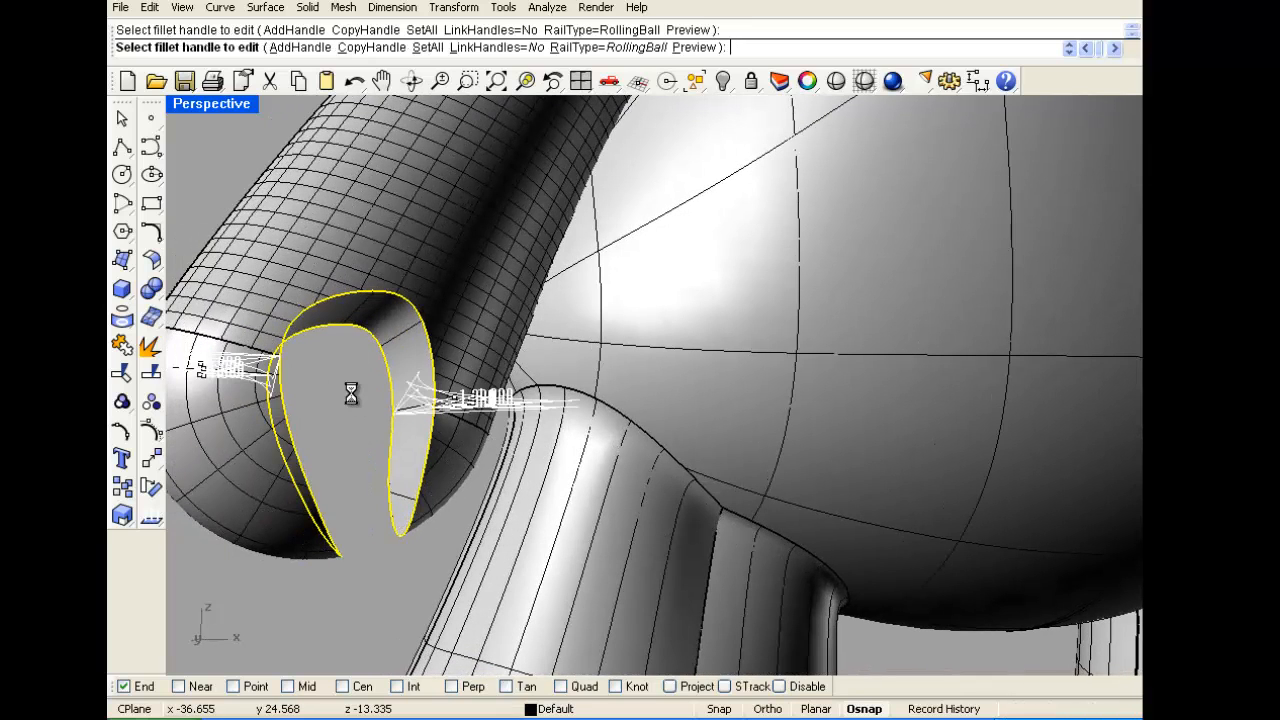
key(ctrl+z)
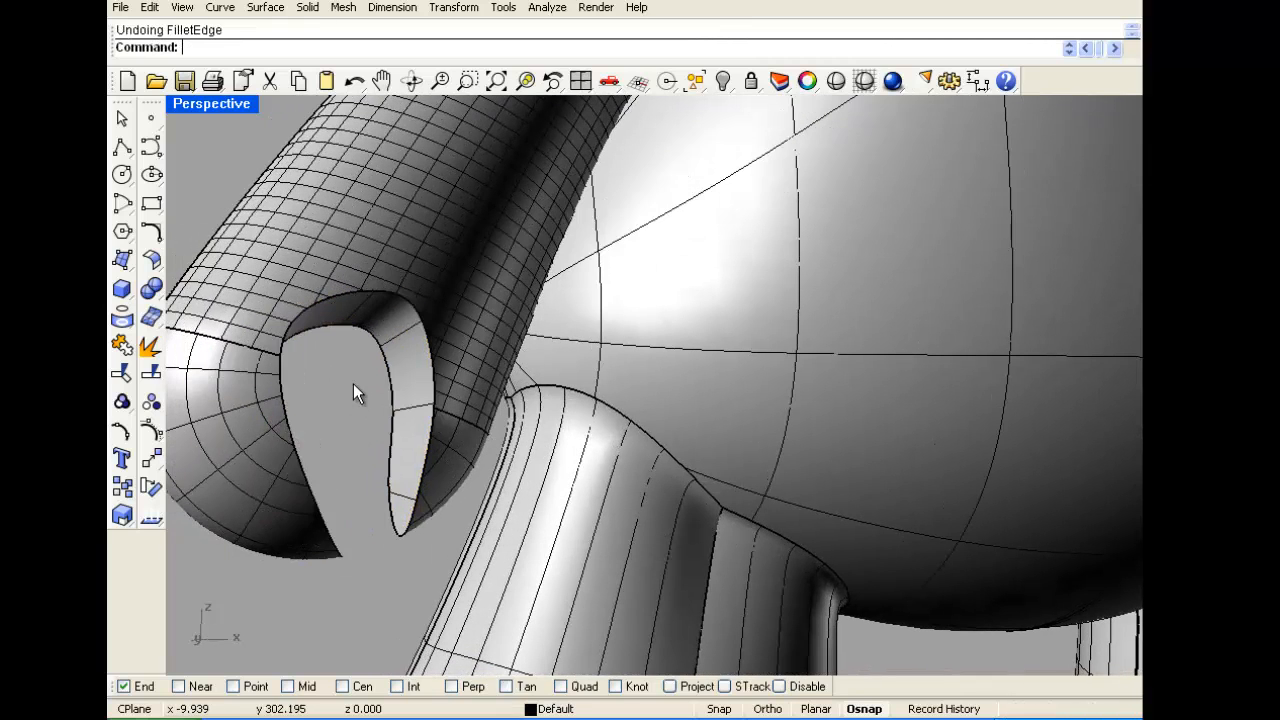
Try the edge fillet on the hand's notch again with radius 0.25, and undo that attempt
right_click(364, 321)
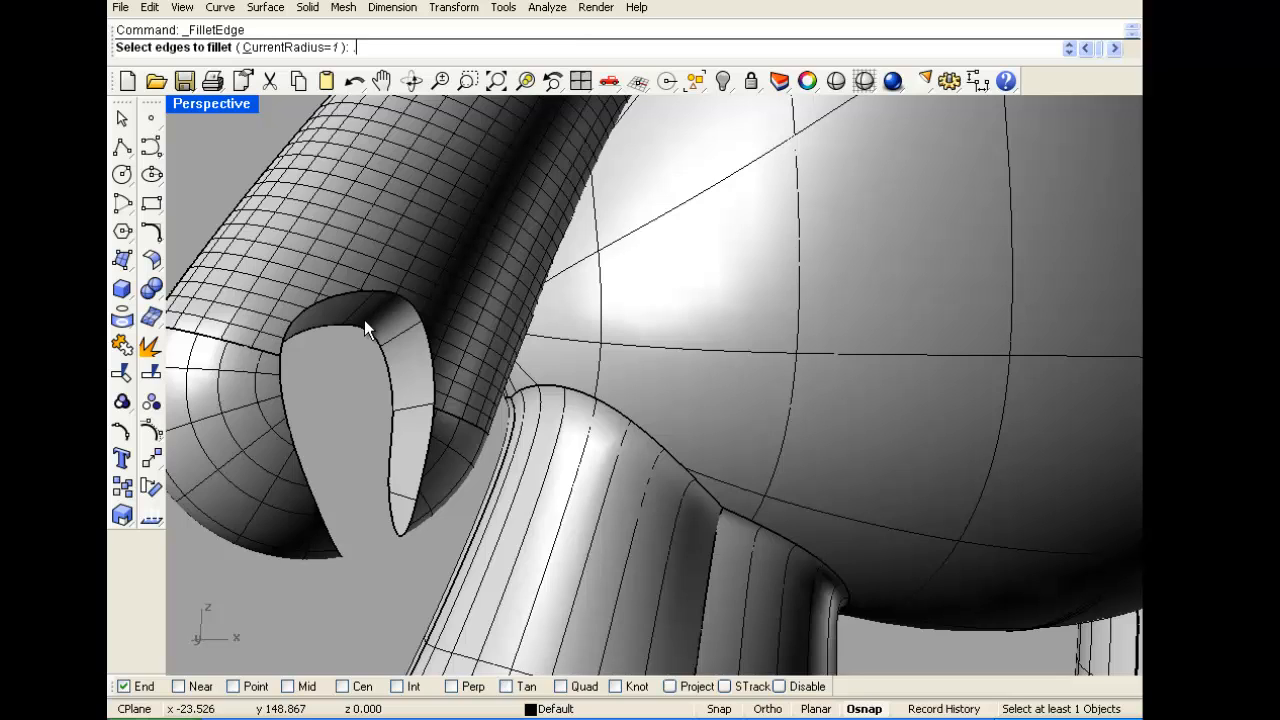
key(Return)
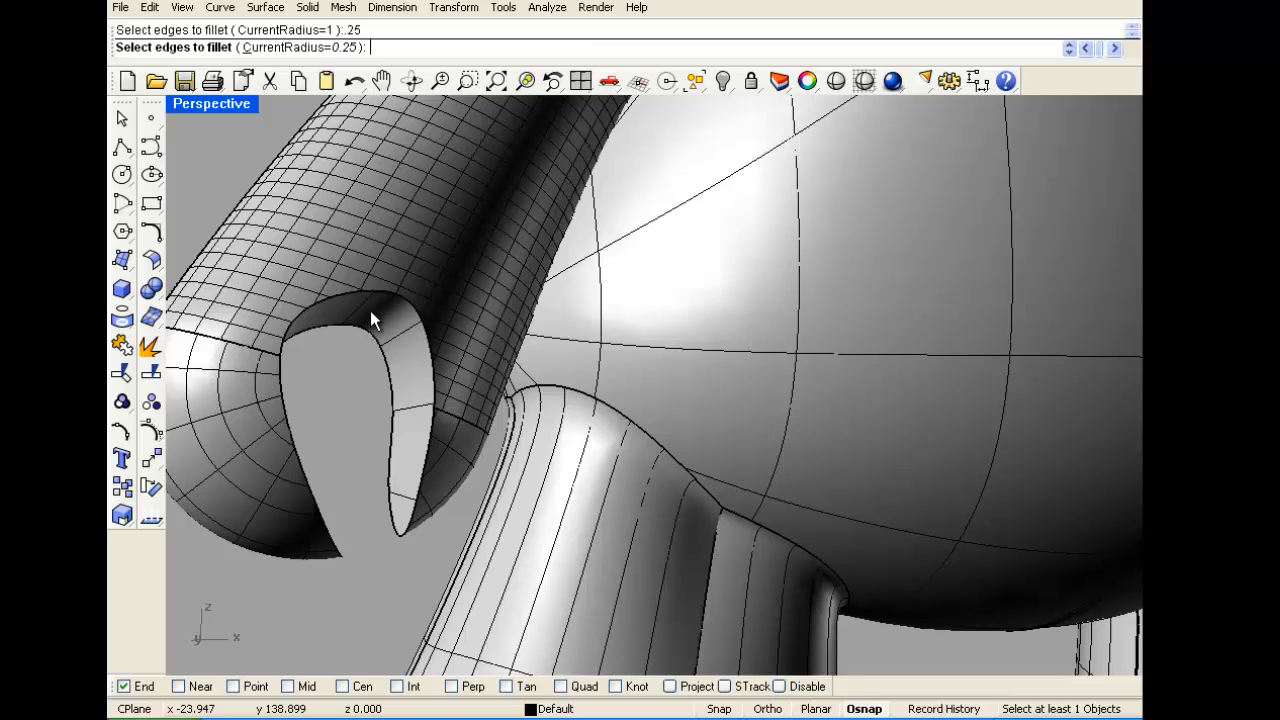
click(414, 512)
click(426, 343)
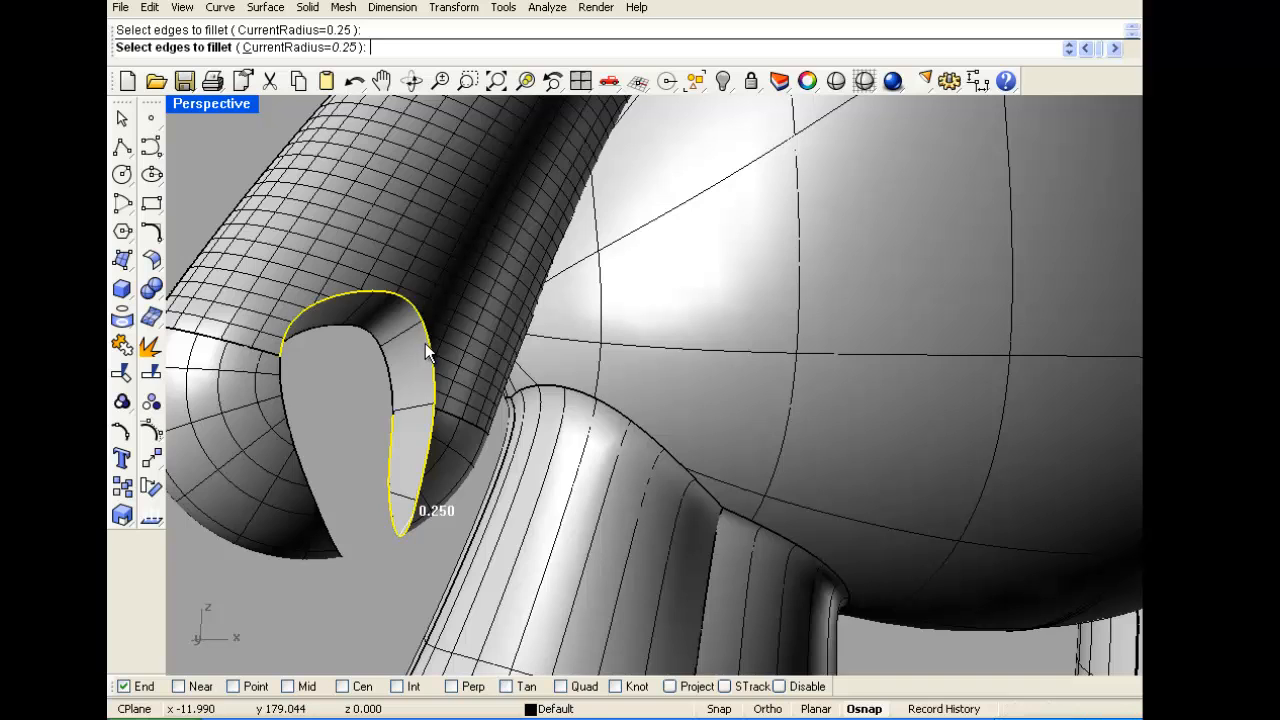
click(286, 416)
right_drag(332, 436, 299, 440)
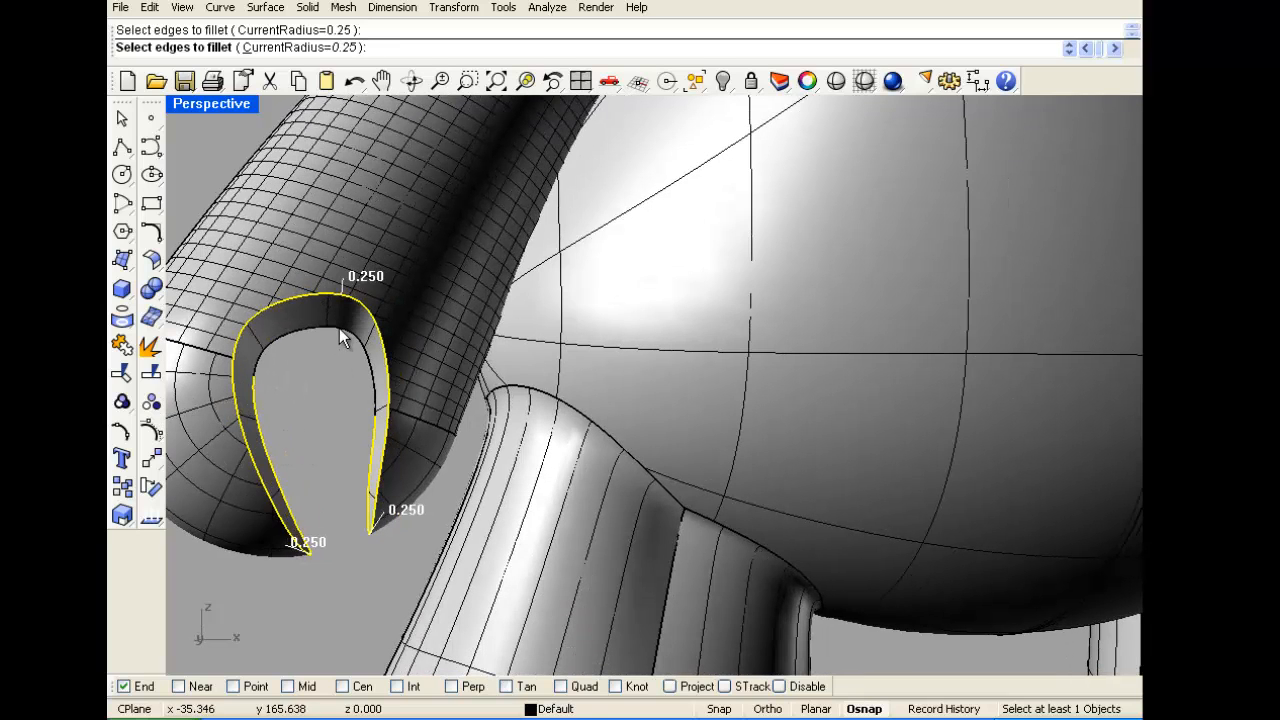
right_click(334, 367)
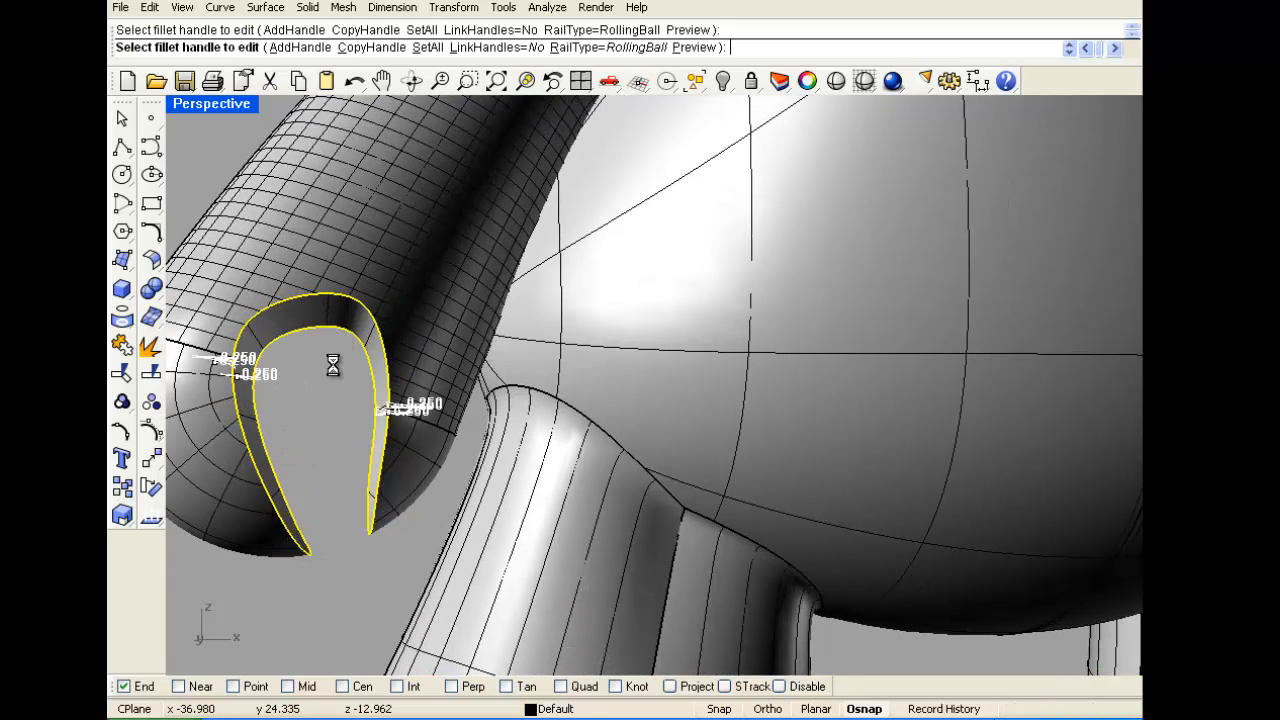
right_click(334, 366)
key(ctrl+z)
Fillet the teardrop notch's edges on both the near and far sides of the hand with radius 0.1
right_click(334, 362)
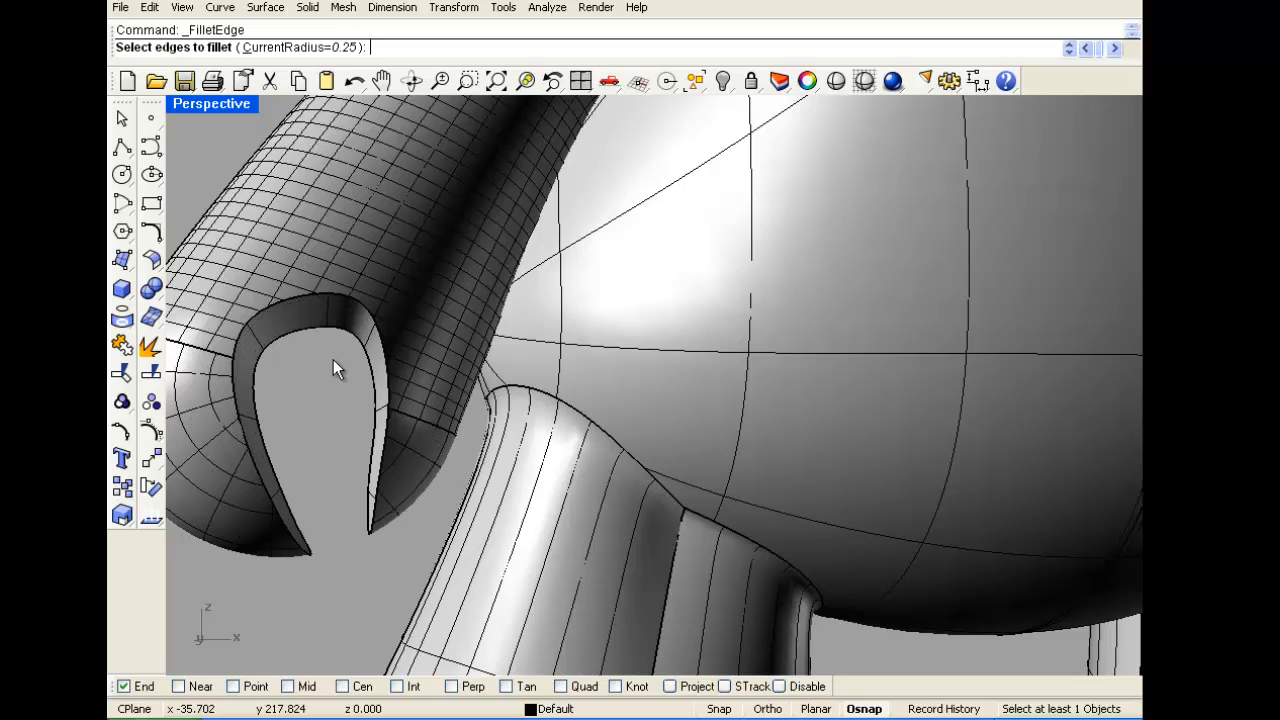
key(Return)
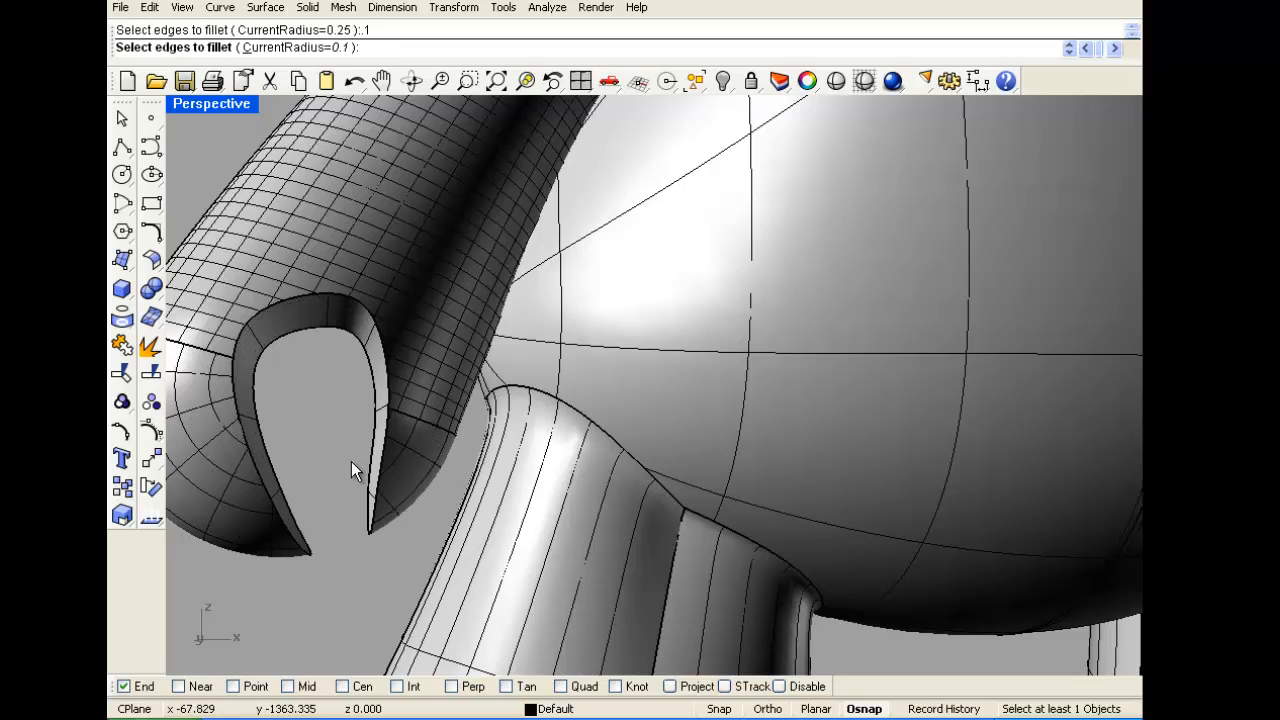
click(376, 510)
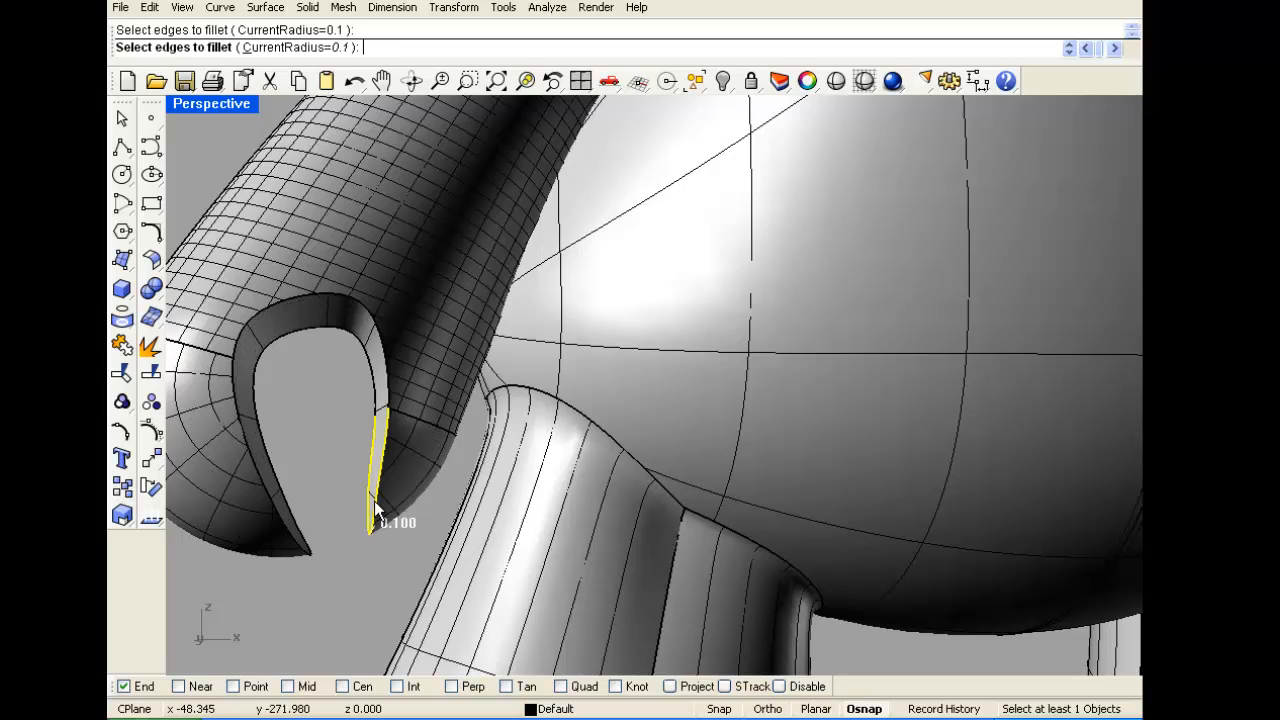
click(235, 417)
click(289, 342)
right_click(353, 398)
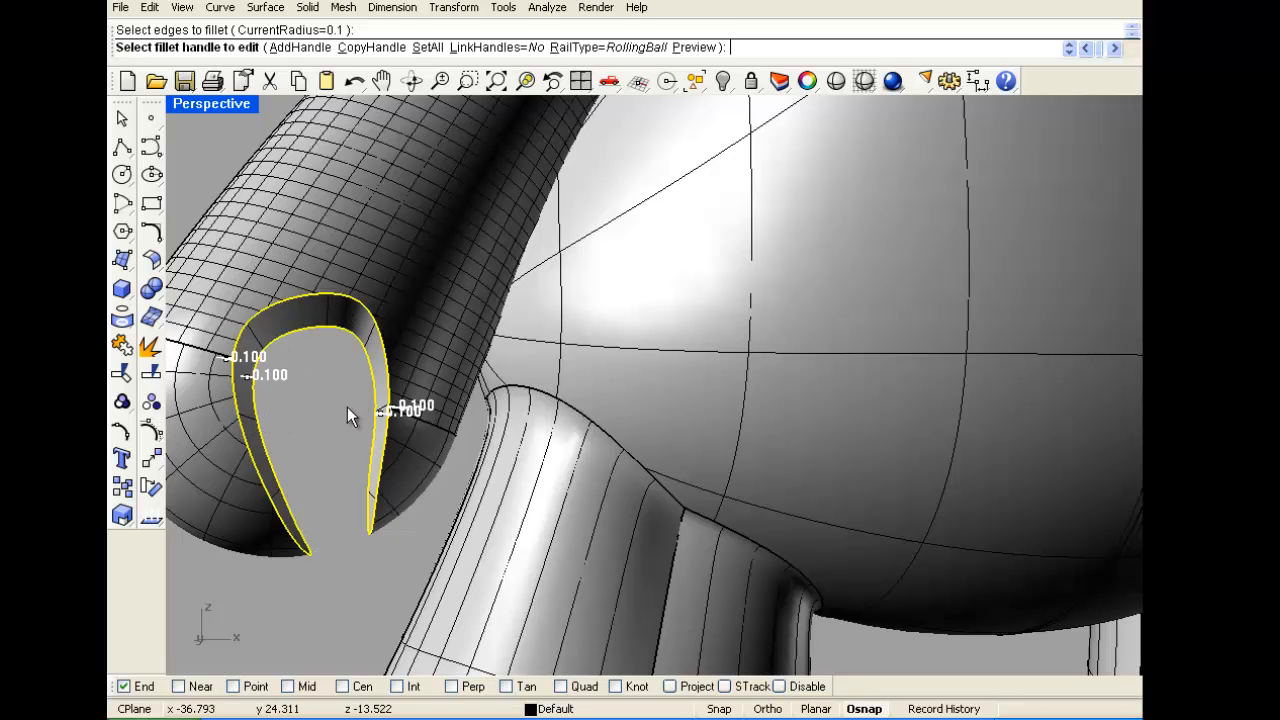
right_click(350, 417)
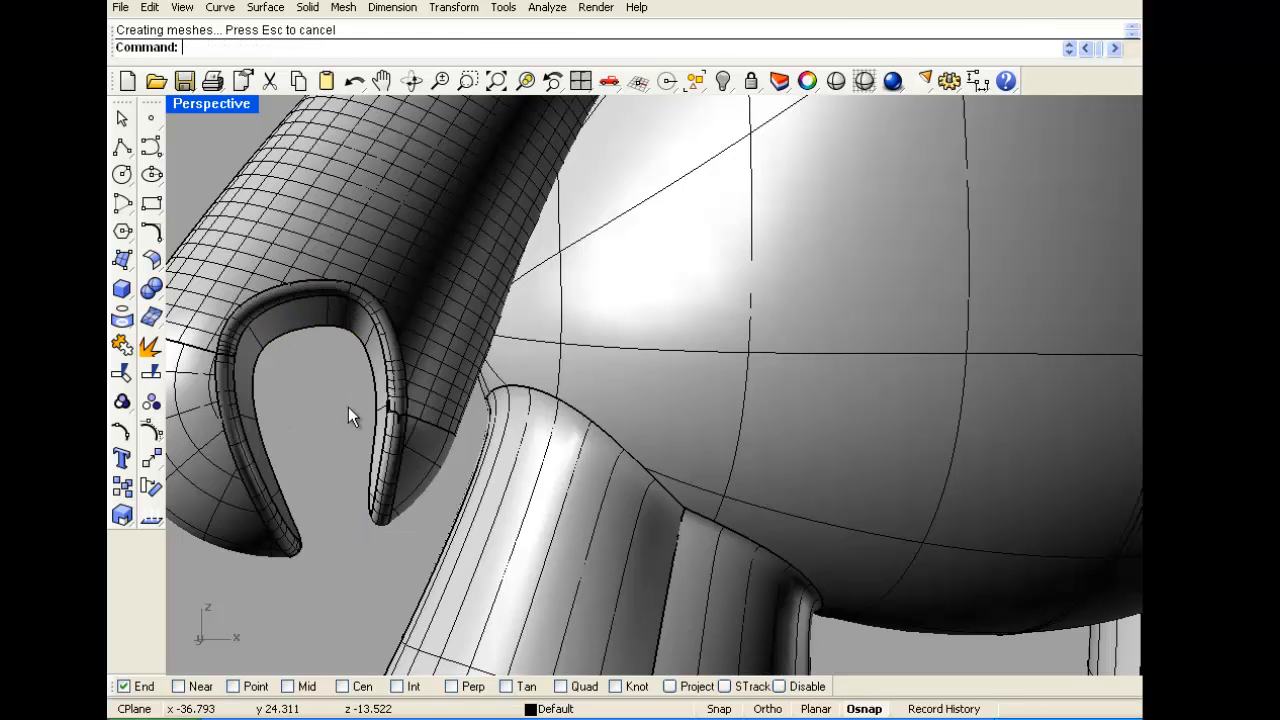